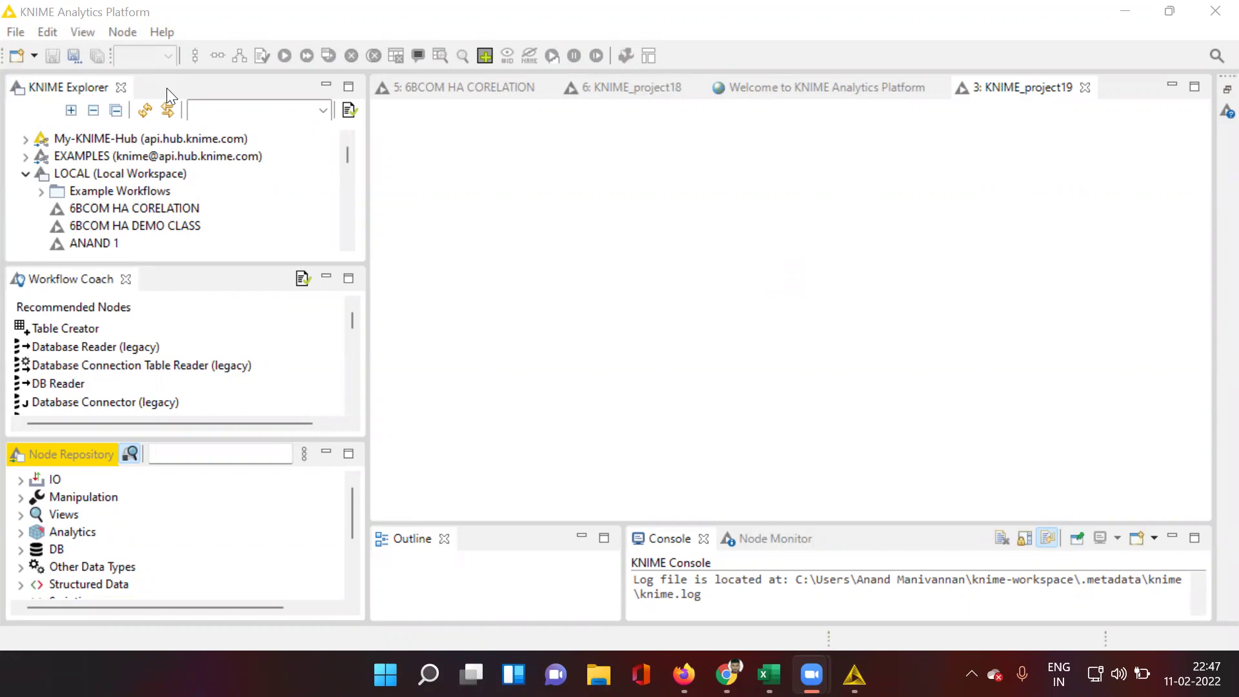
{"action": "left_click", "coordinate": [26, 32]}
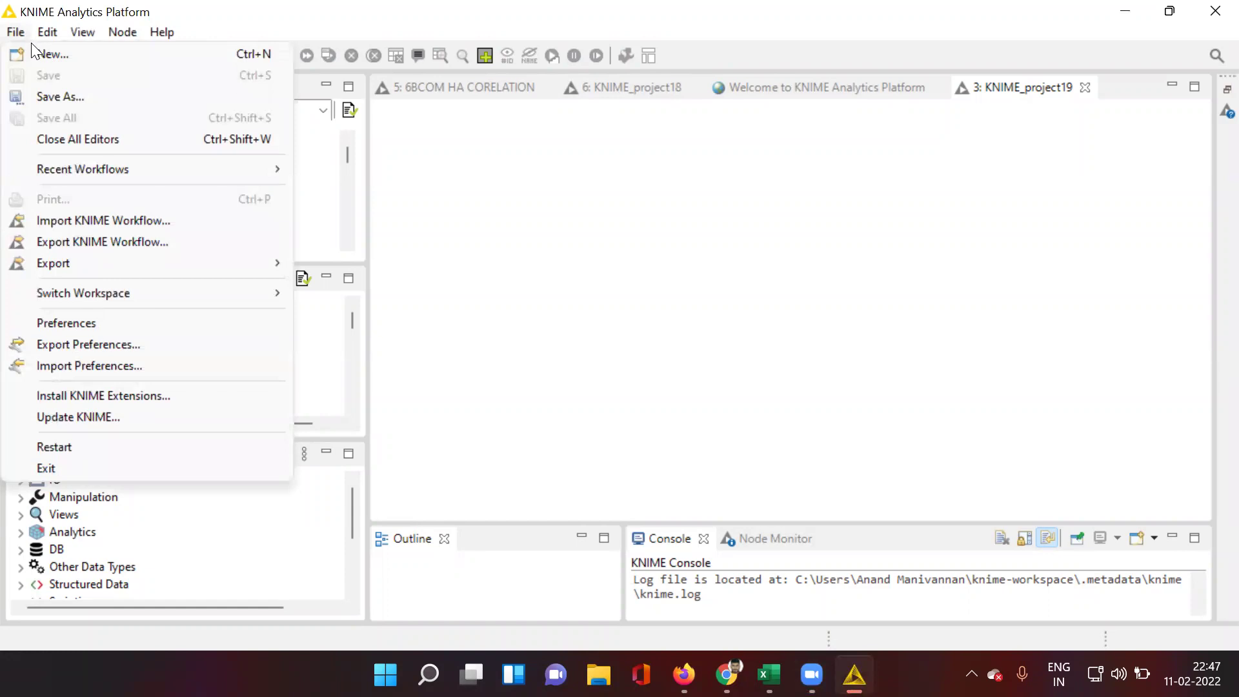
{"action": "left_click", "coordinate": [33, 49]}
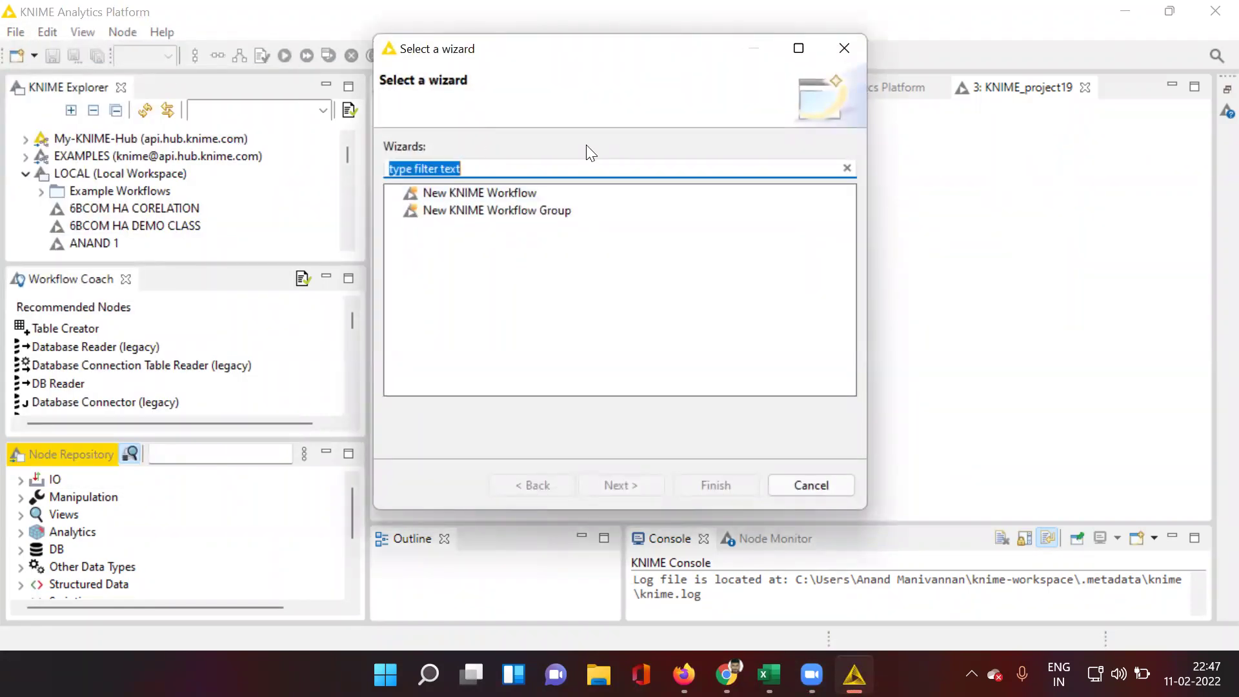
{"action": "left_click", "coordinate": [494, 198]}
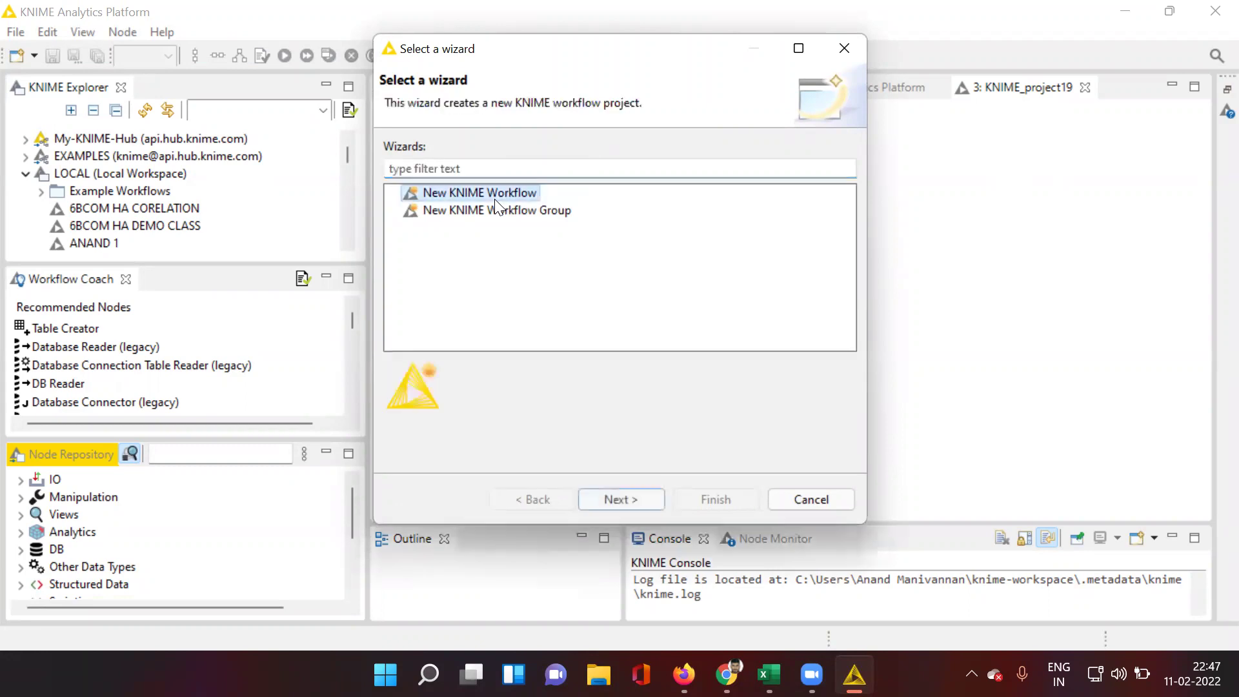
{"action": "left_click", "coordinate": [844, 49]}
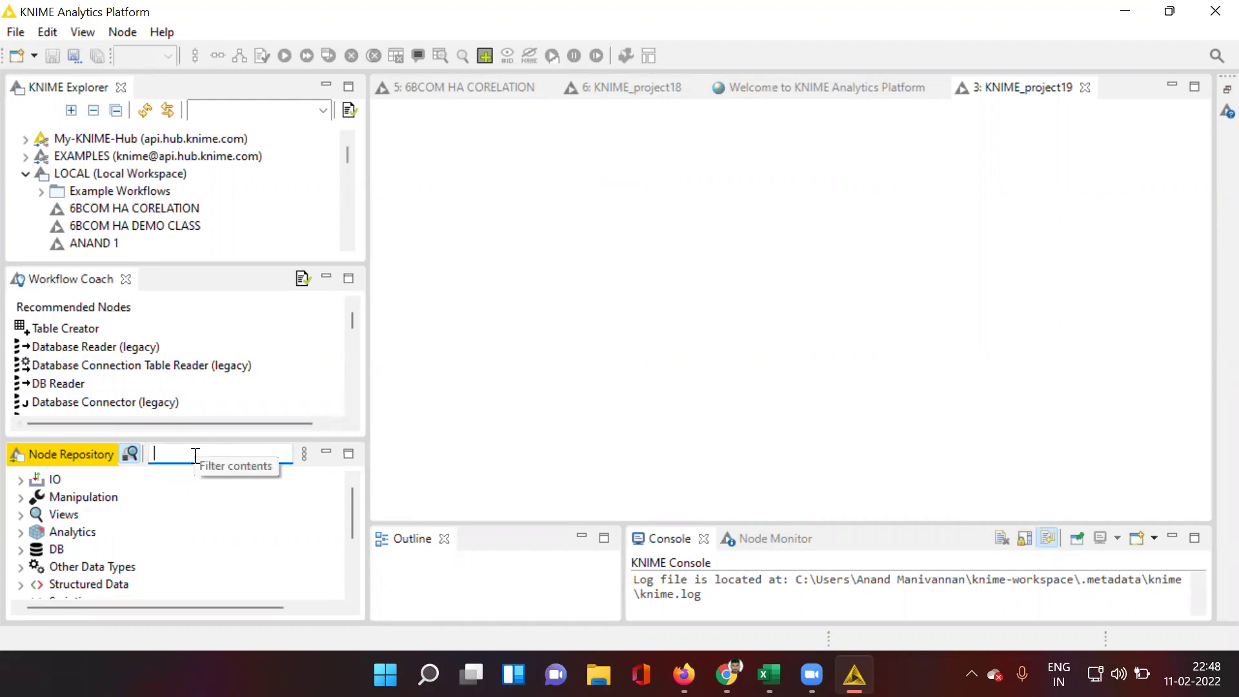
Search the node repository for "file reader" and add a File Reader (Complex Format) node to the KNIME_project19 workflow
{"action": "type", "text": "file"}
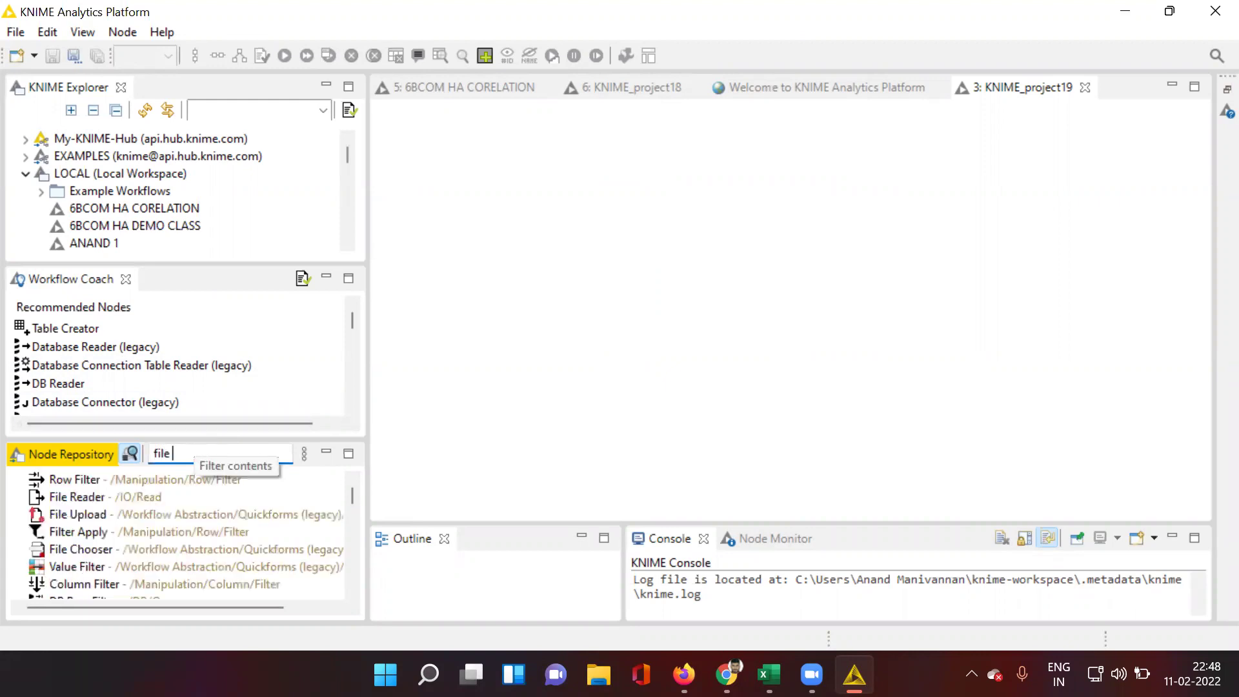
{"action": "type", "text": " reader"}
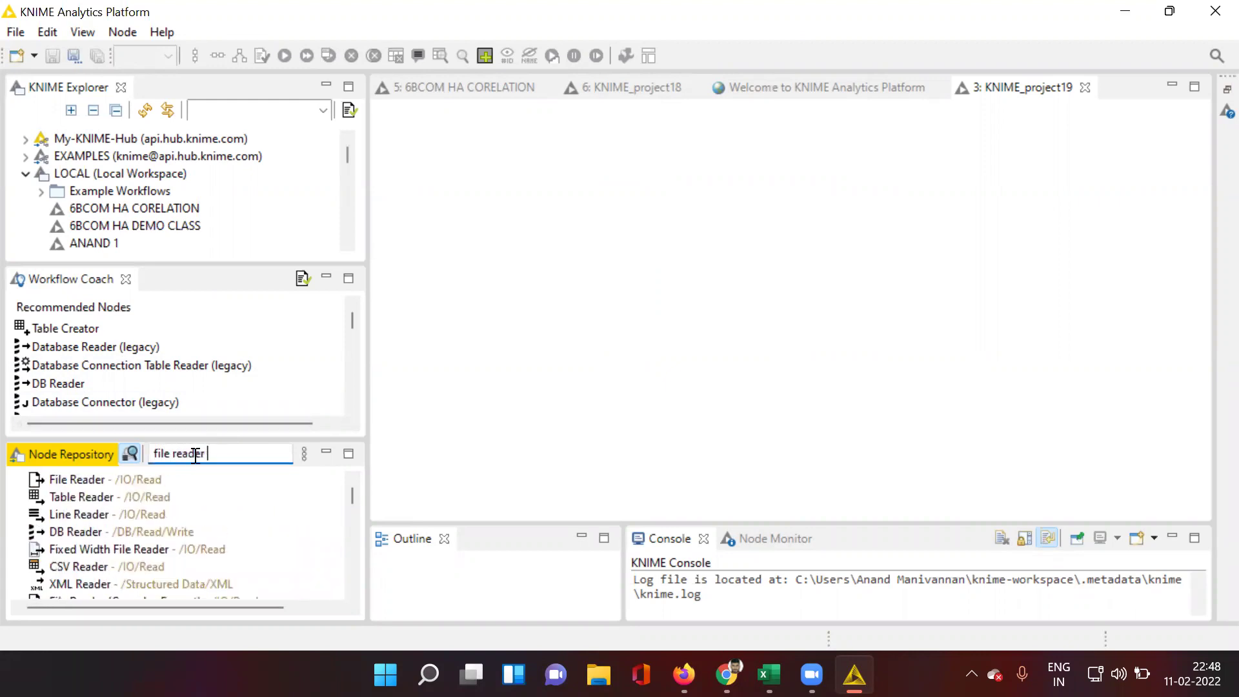
{"action": "scroll", "coordinate": [162, 541], "scroll_direction": "down", "scroll_amount": 2}
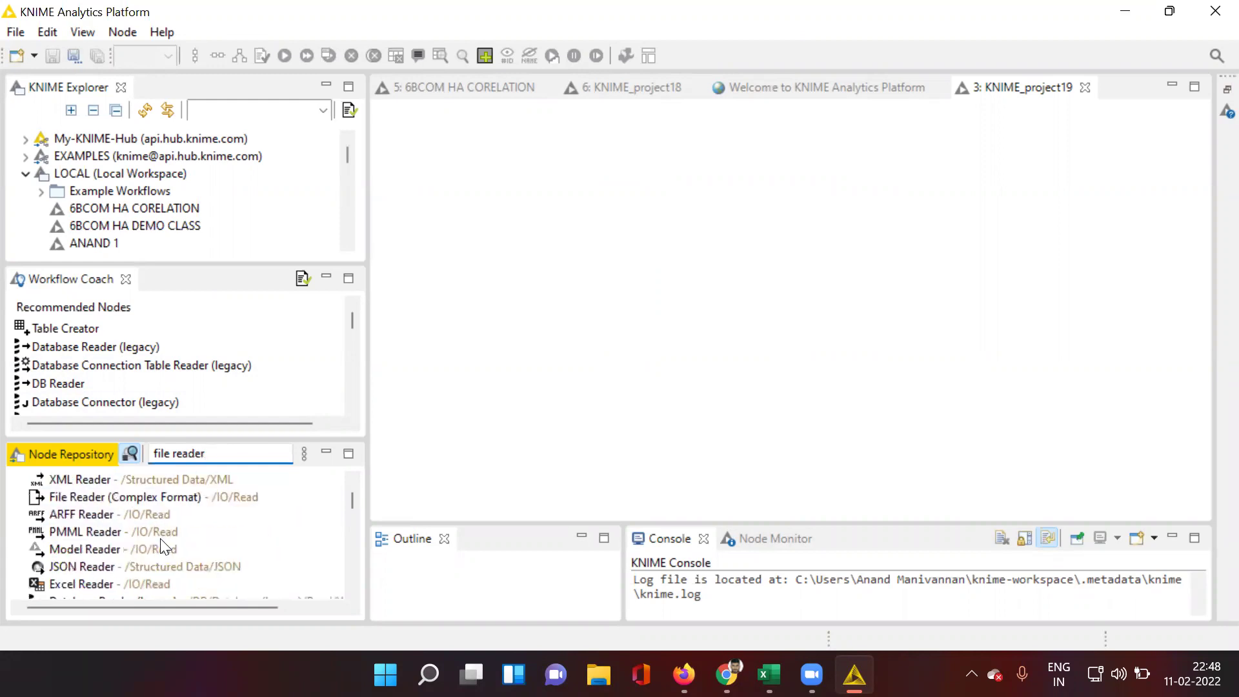
{"action": "scroll", "coordinate": [161, 540], "scroll_direction": "down", "scroll_amount": 1}
{"action": "scroll", "coordinate": [161, 542], "scroll_direction": "down", "scroll_amount": 1}
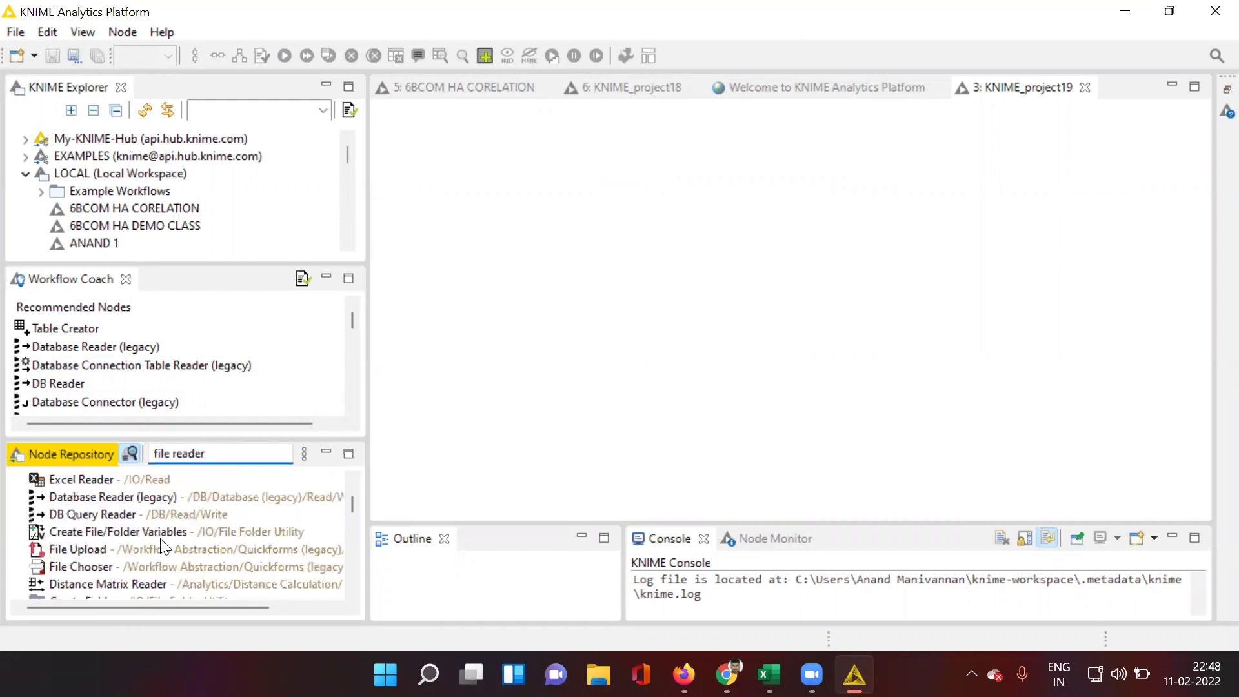
{"action": "scroll", "coordinate": [165, 547], "scroll_direction": "up", "scroll_amount": 4}
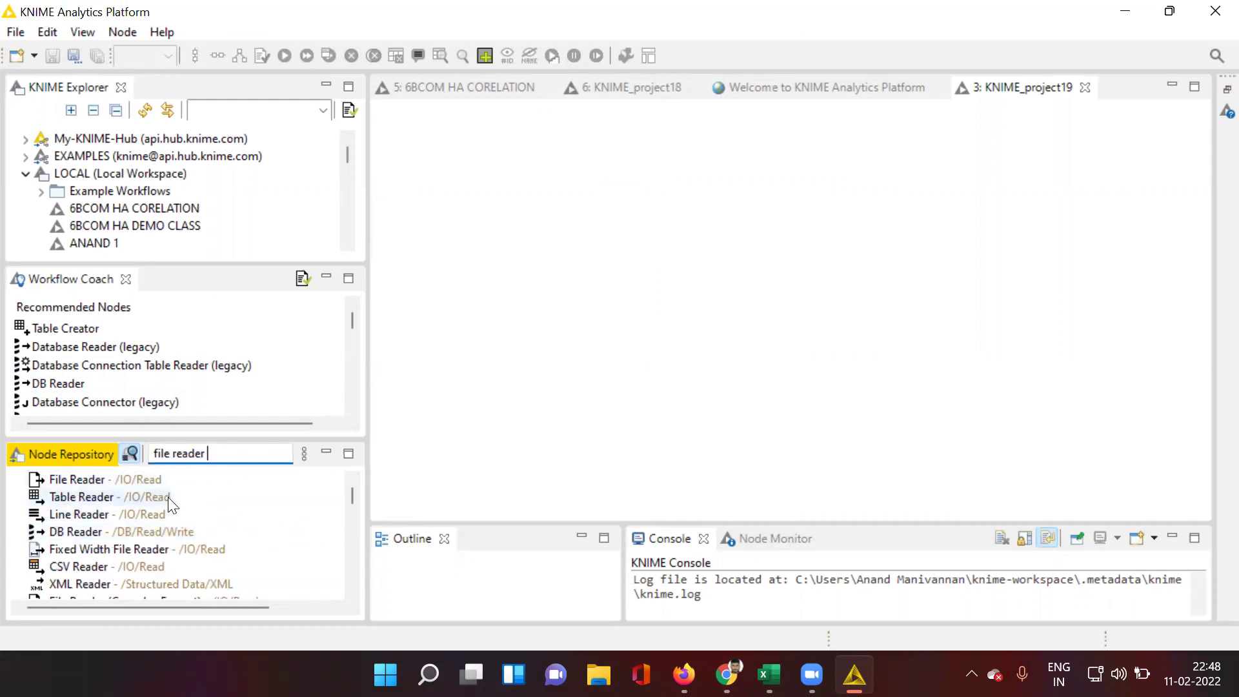
{"action": "scroll", "coordinate": [170, 504], "scroll_direction": "down", "scroll_amount": 1}
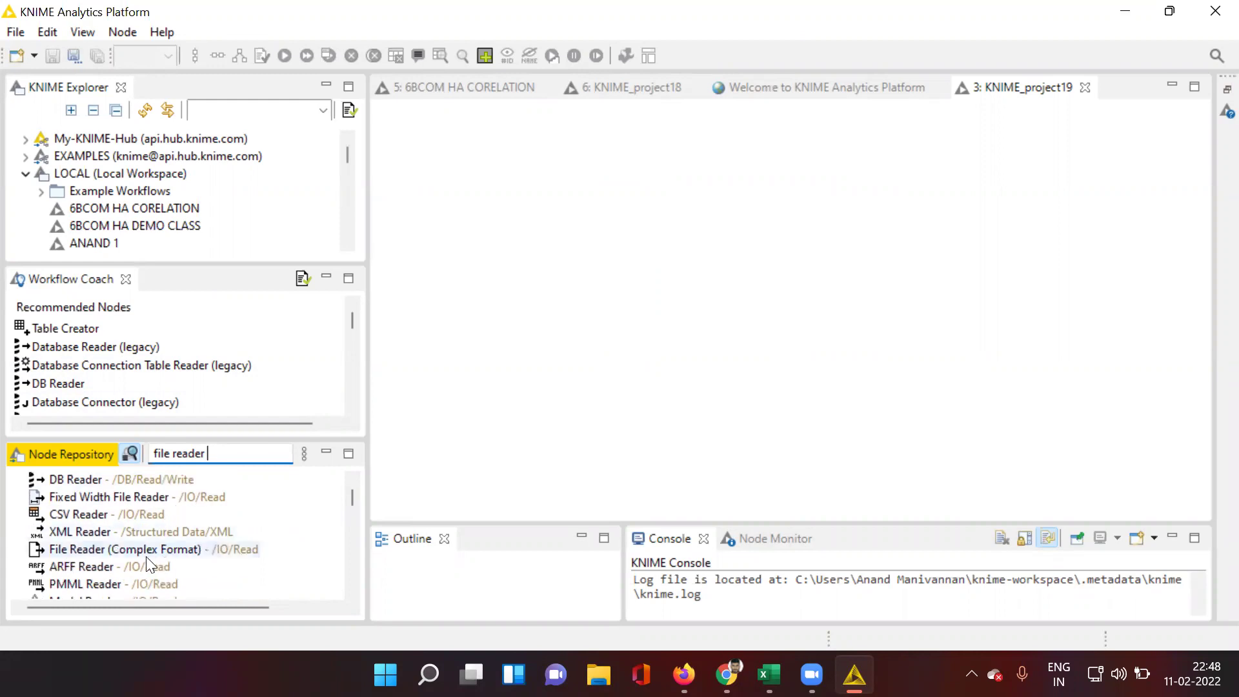
{"action": "left_click_drag", "start_coordinate": [129, 551], "coordinate": [501, 265]}
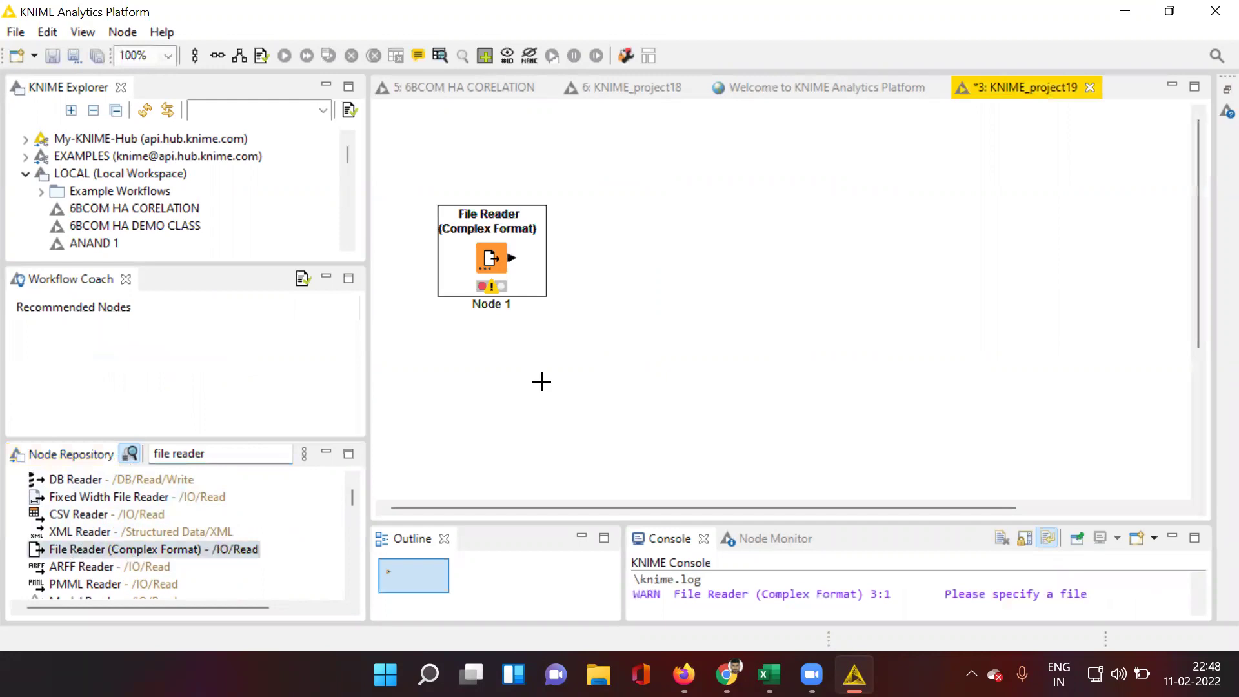
{"action": "left_click", "coordinate": [541, 381]}
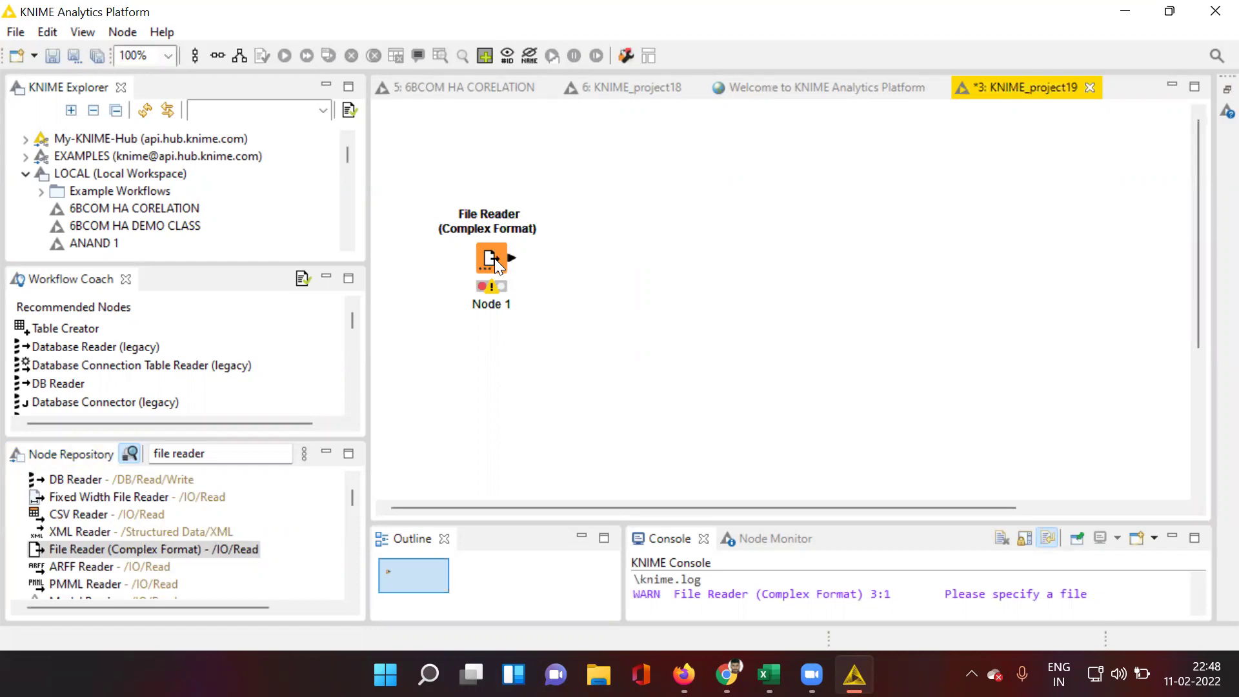
Change the label of the File Reader (Complex Format) node to "GDP DATA"
{"action": "double_click", "coordinate": [496, 309]}
{"action": "key", "text": "BackSpace"}
{"action": "type", "text": "GDP DATA"}
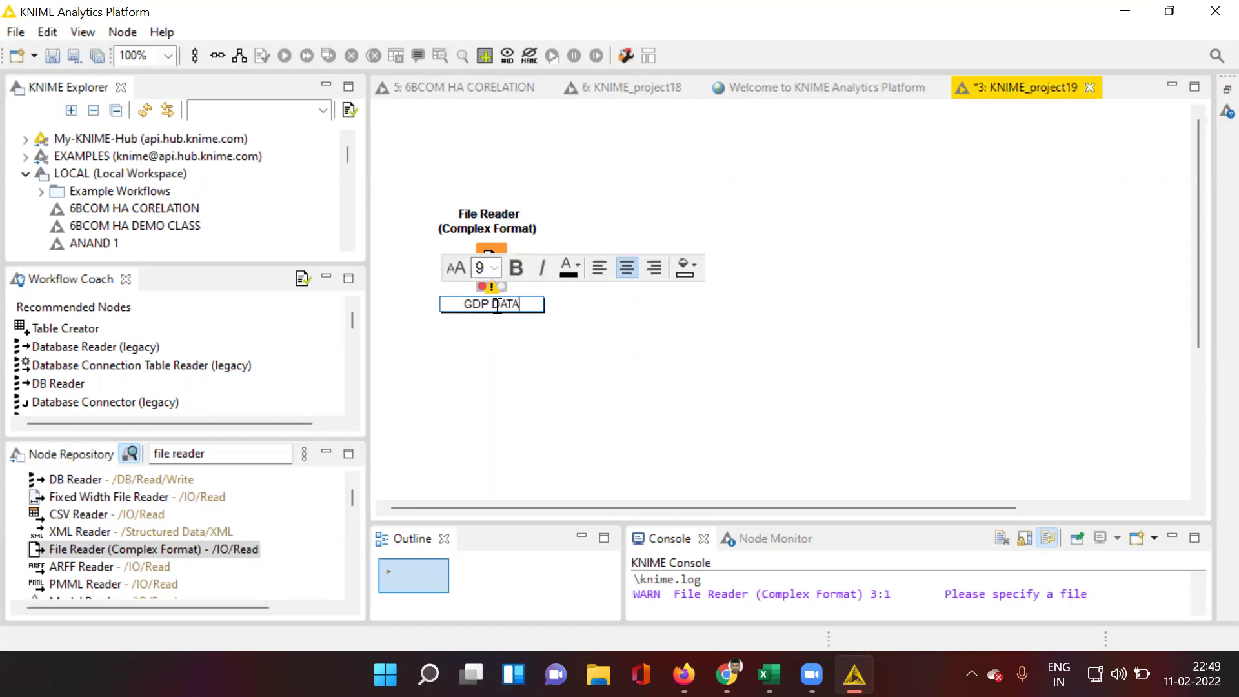
{"action": "left_click", "coordinate": [507, 365]}
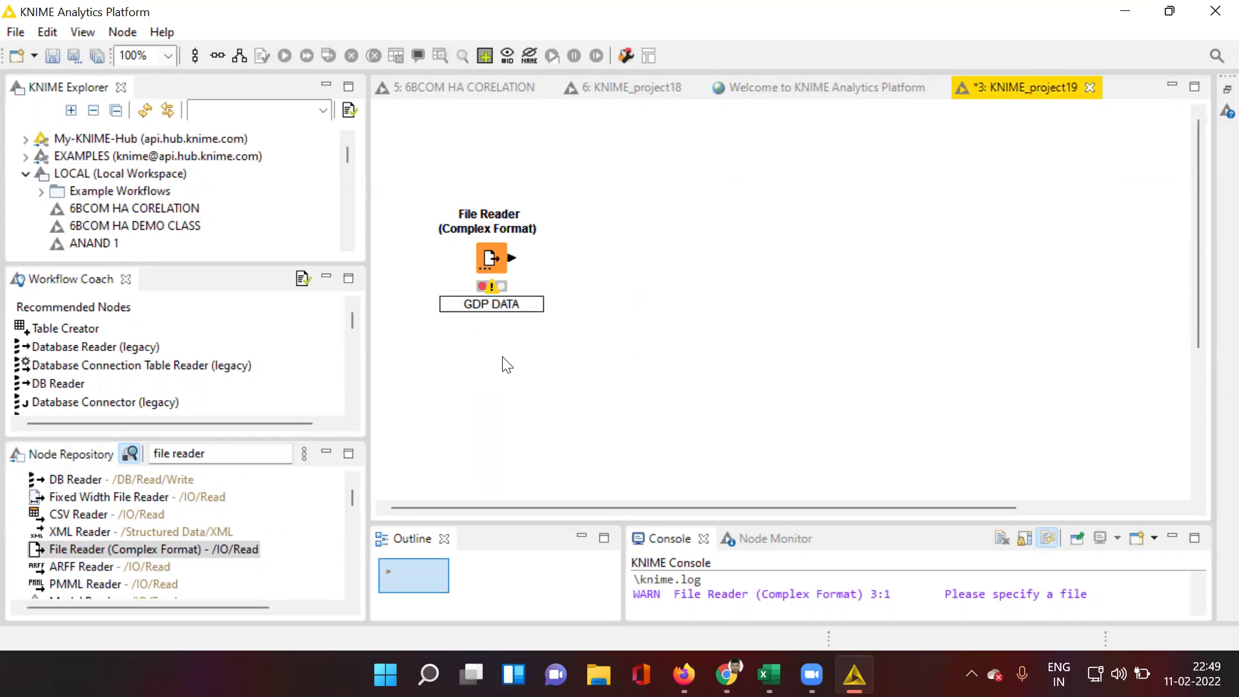
Configure the File Reader node to read the GDP DATA .csv file from the Desktop's KNMIE\CORRELATION folder, and apply the settings
{"action": "right_click", "coordinate": [480, 258]}
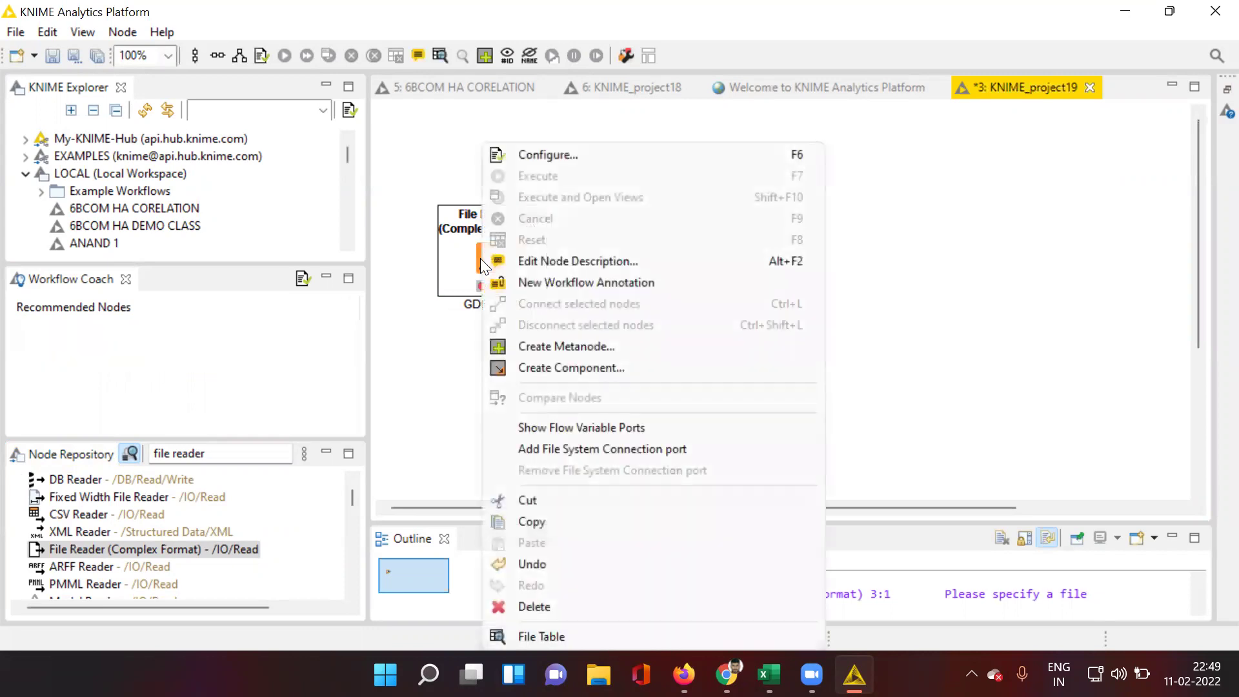
{"action": "left_click", "coordinate": [531, 153]}
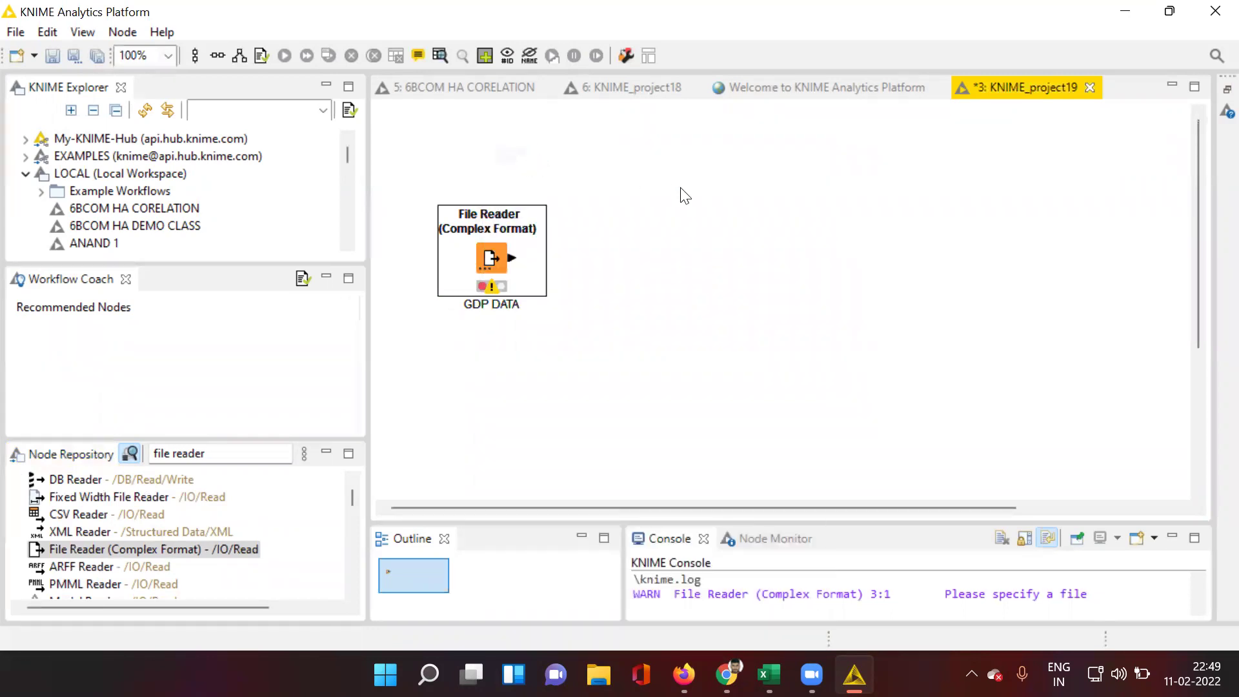
{"action": "left_click", "coordinate": [905, 155]}
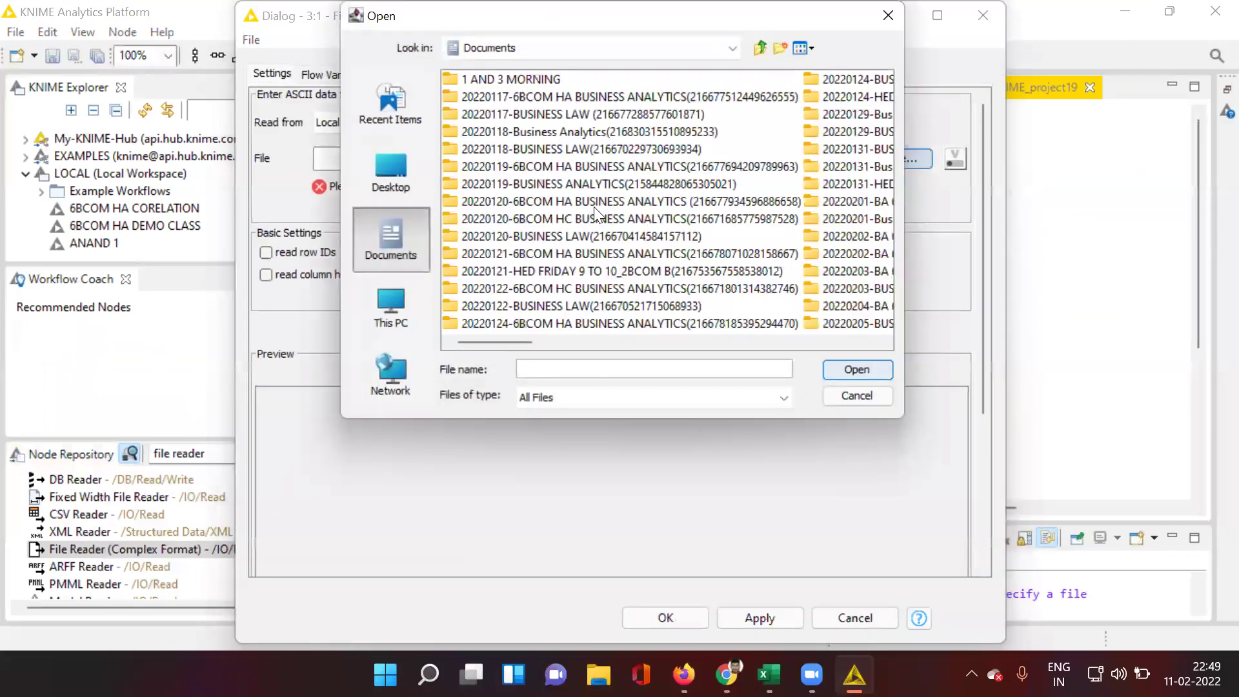
{"action": "left_click", "coordinate": [391, 169]}
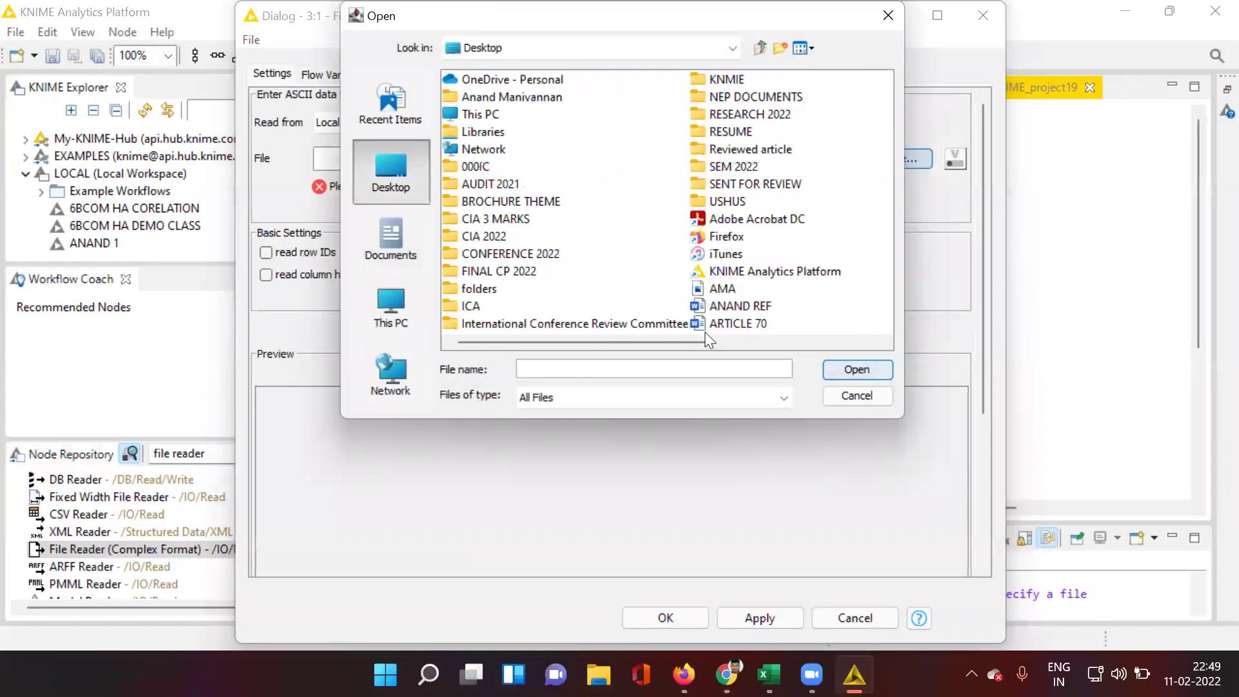
{"action": "double_click", "coordinate": [727, 79]}
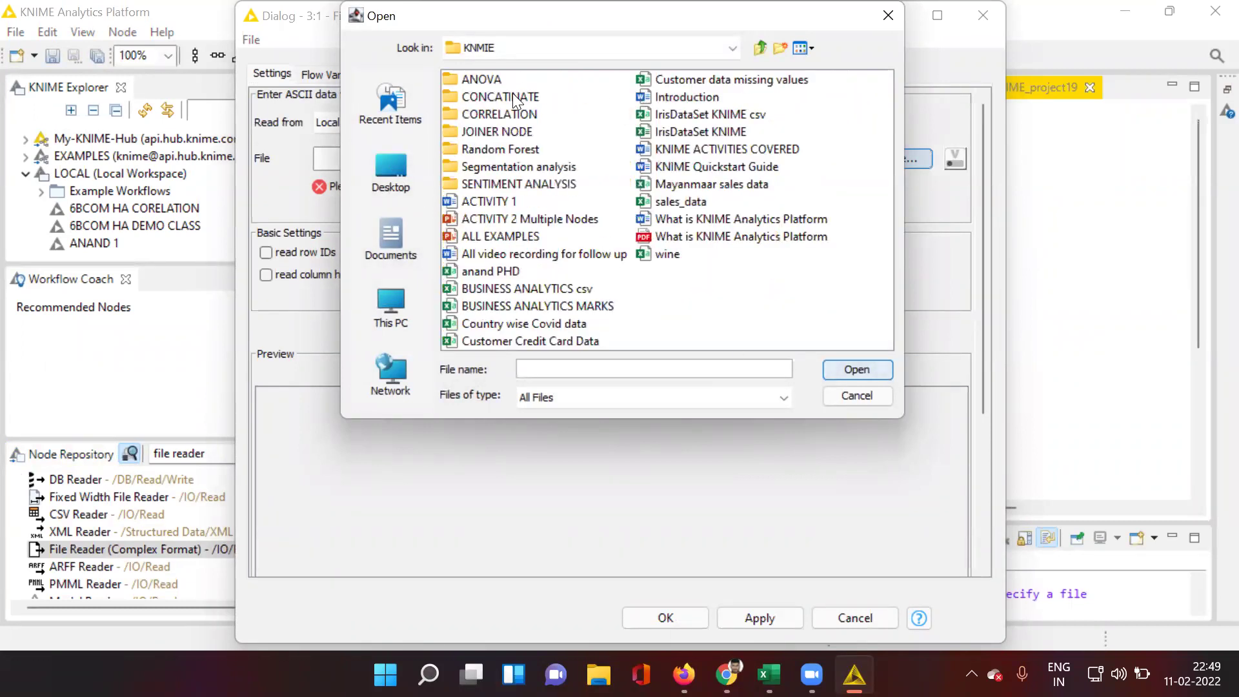
{"action": "double_click", "coordinate": [486, 114]}
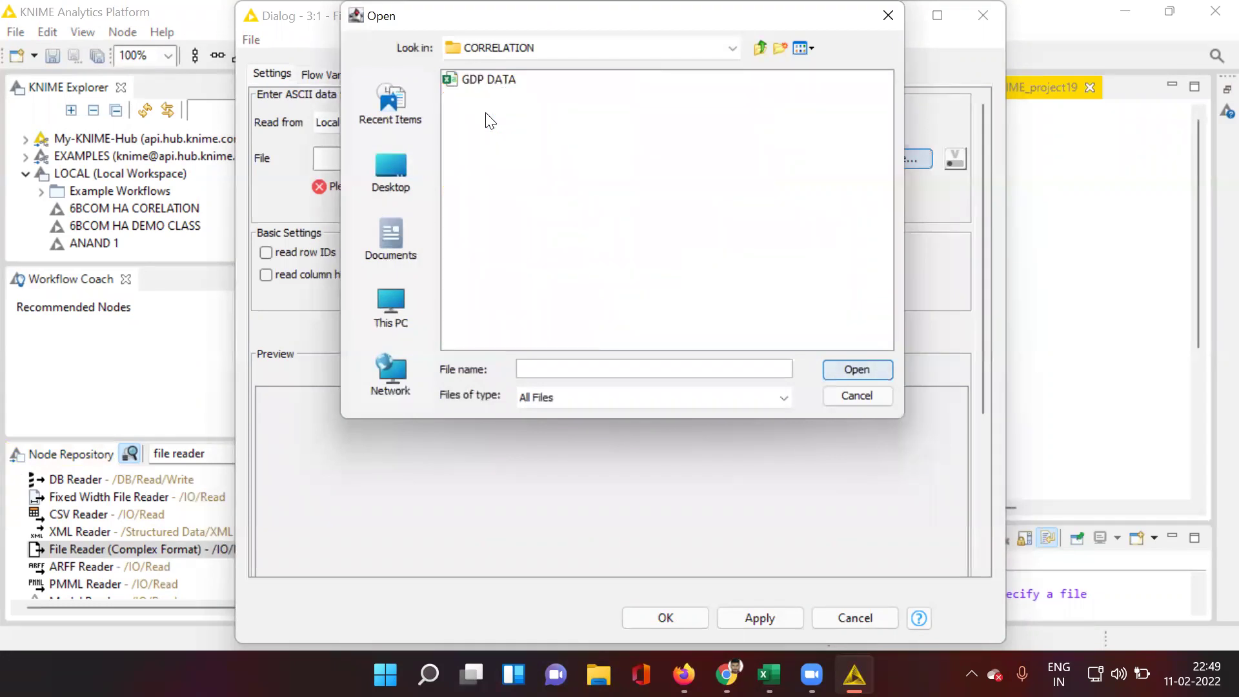
{"action": "double_click", "coordinate": [482, 80]}
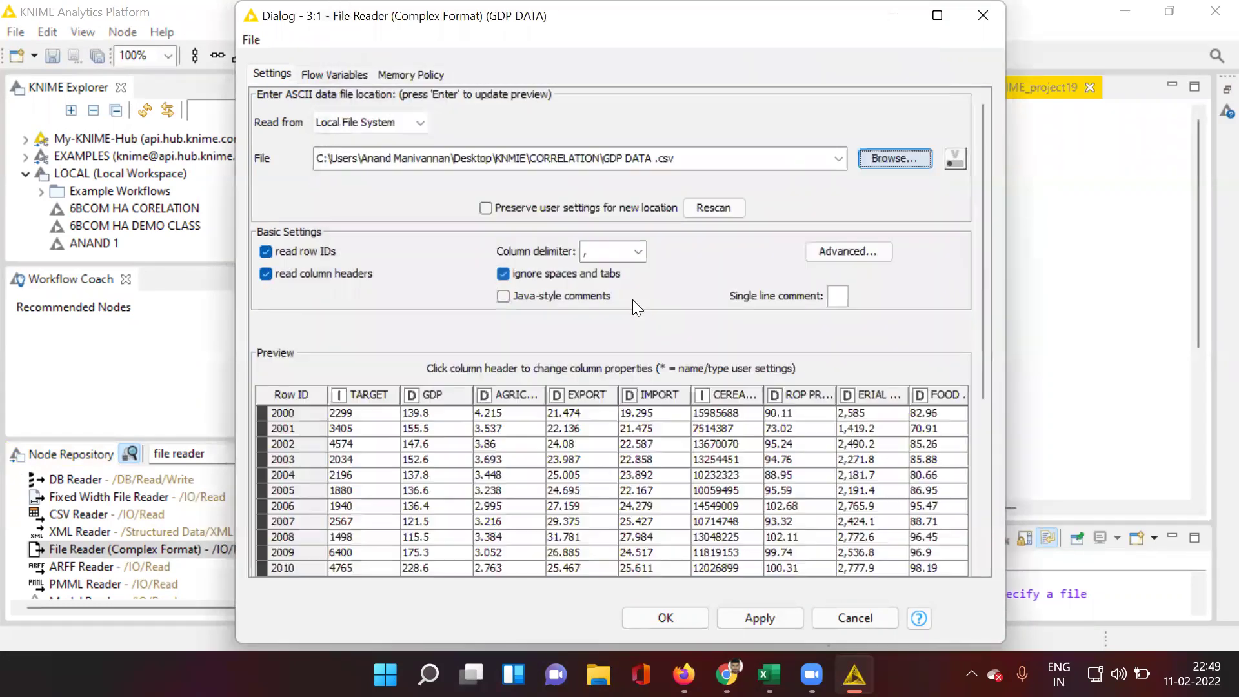
{"action": "scroll", "coordinate": [743, 403], "scroll_direction": "right", "scroll_amount": 5}
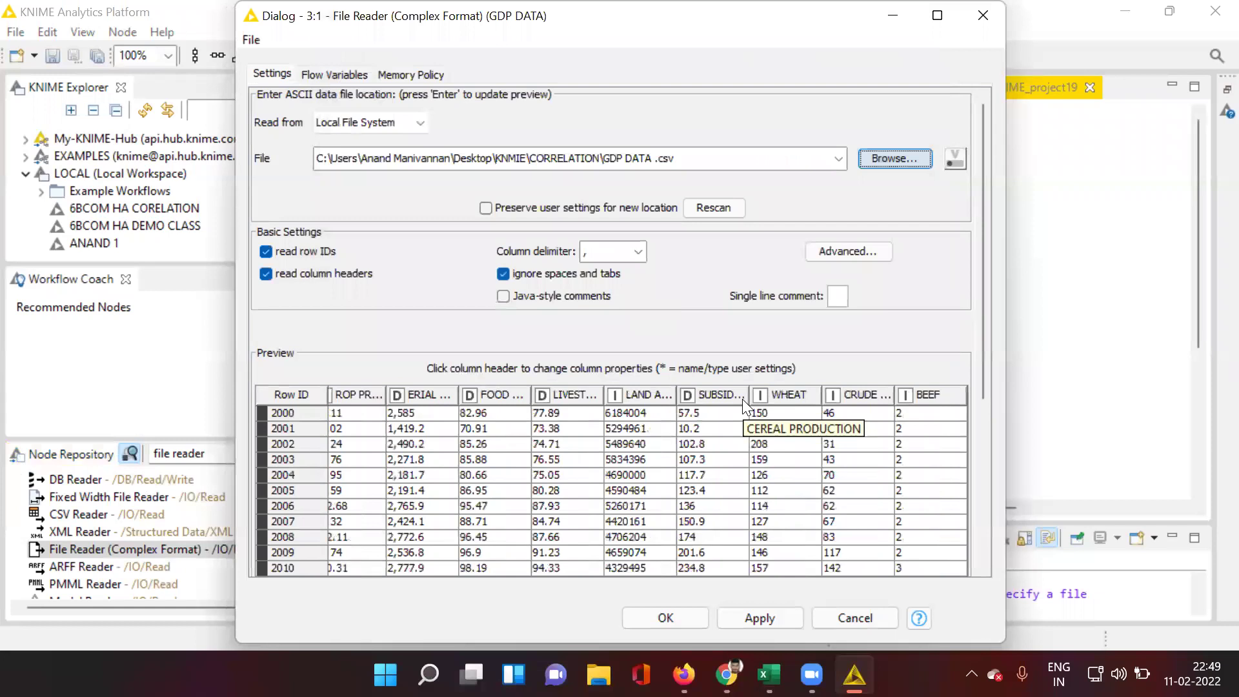
{"action": "left_click", "coordinate": [782, 618]}
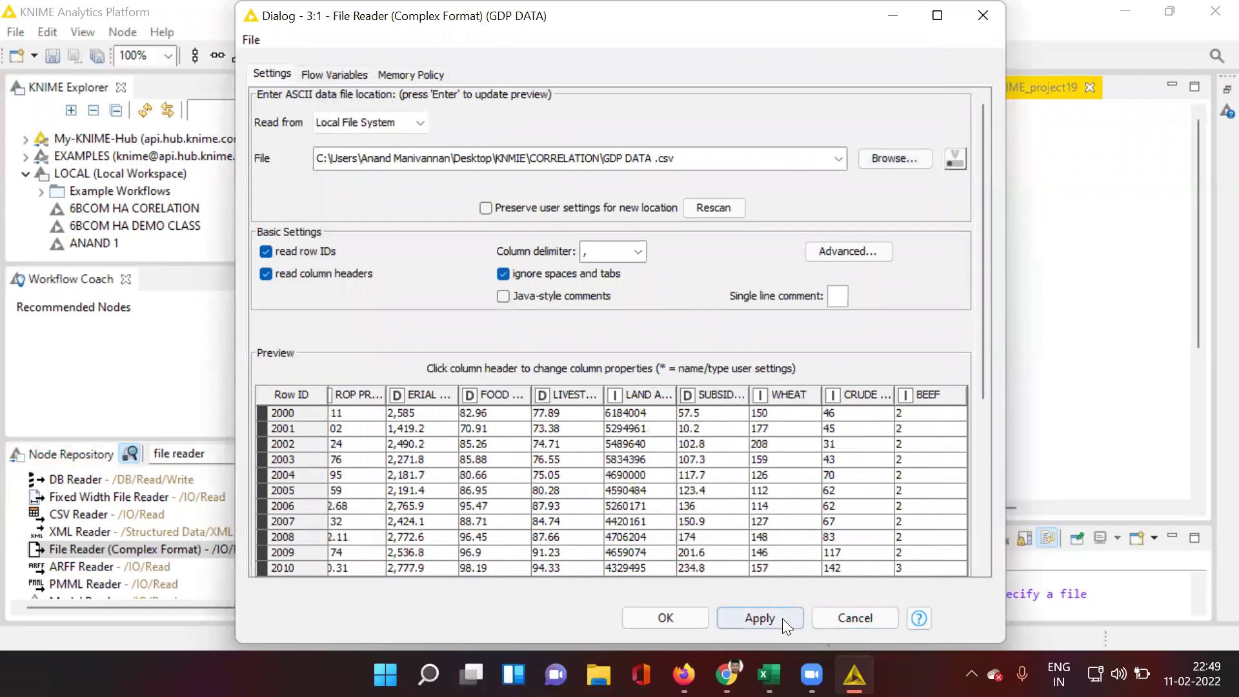
{"action": "left_click", "coordinate": [661, 613]}
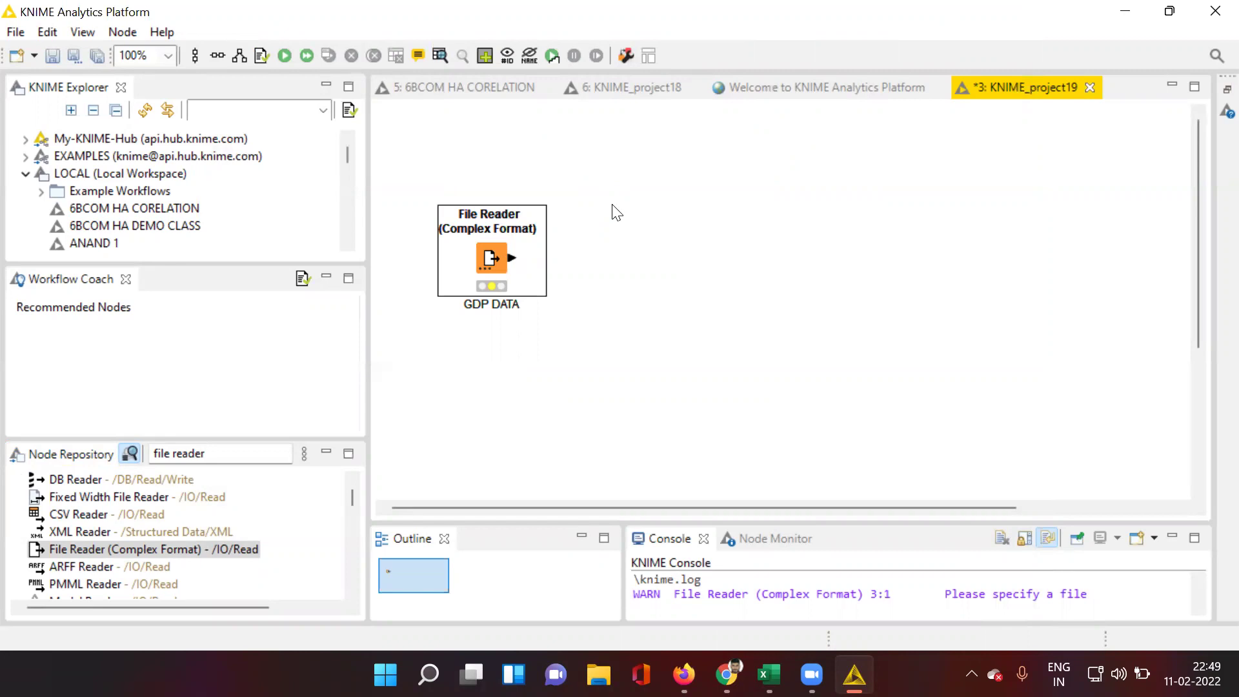
Execute the GDP DATA file reader node and open its output File Table
{"action": "right_click", "coordinate": [501, 253]}
{"action": "left_click", "coordinate": [555, 171]}
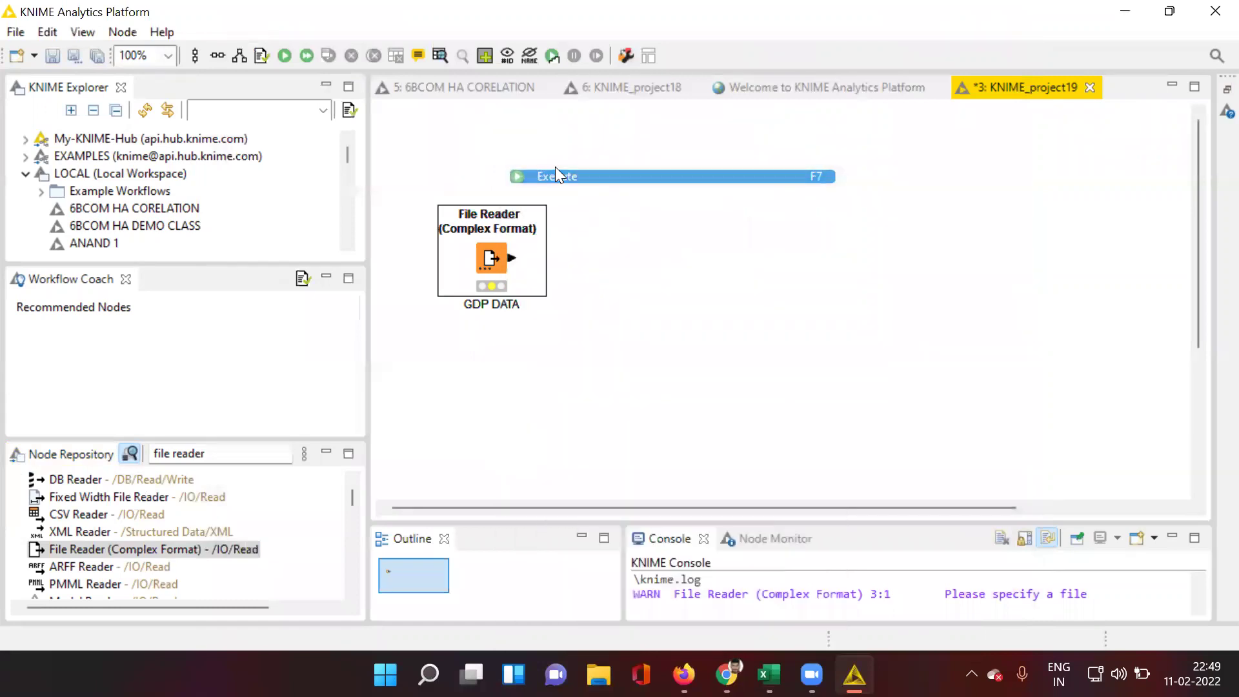
{"action": "right_click", "coordinate": [494, 255]}
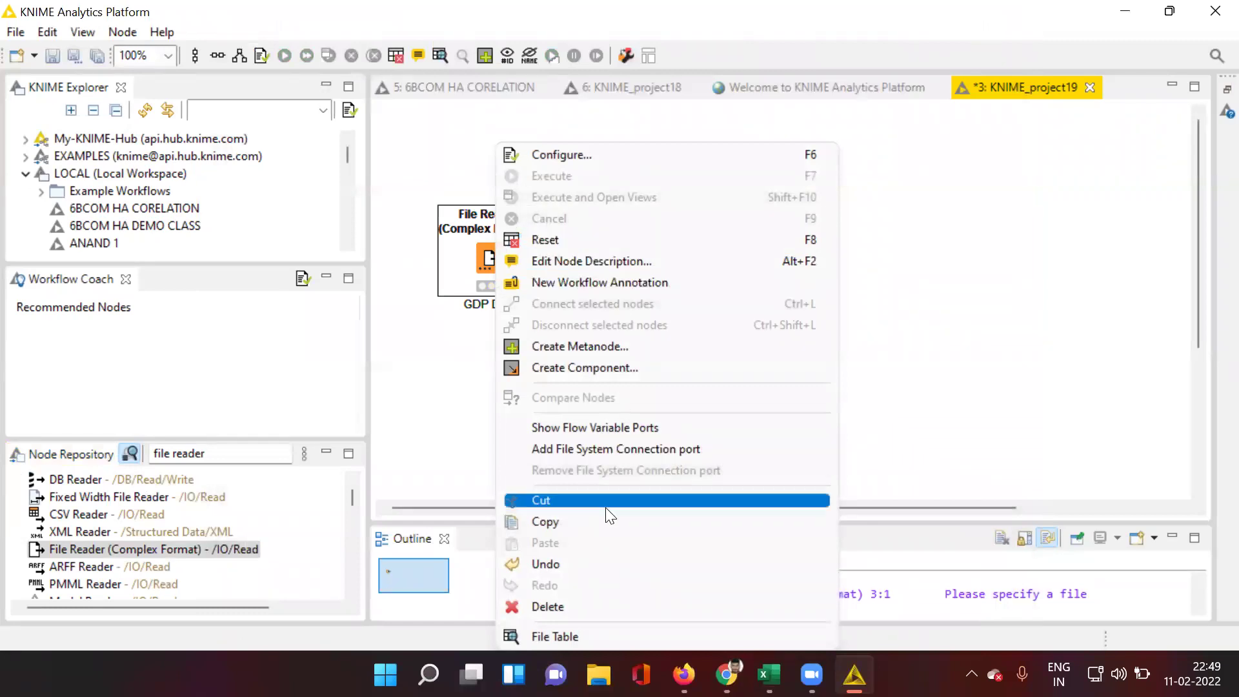
{"action": "left_click", "coordinate": [553, 634]}
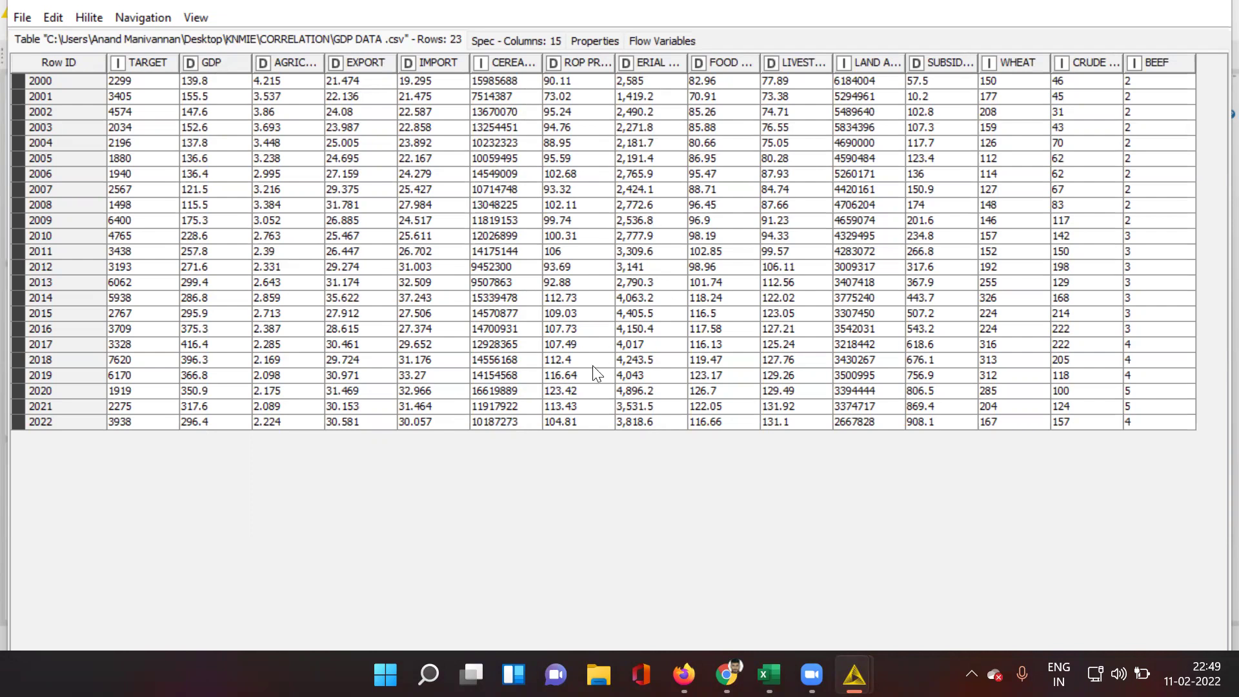
Examine the yearly rows from 2000 to 2022 in the file table, then close the table
{"action": "left_click", "coordinate": [97, 79]}
{"action": "left_click", "coordinate": [93, 92]}
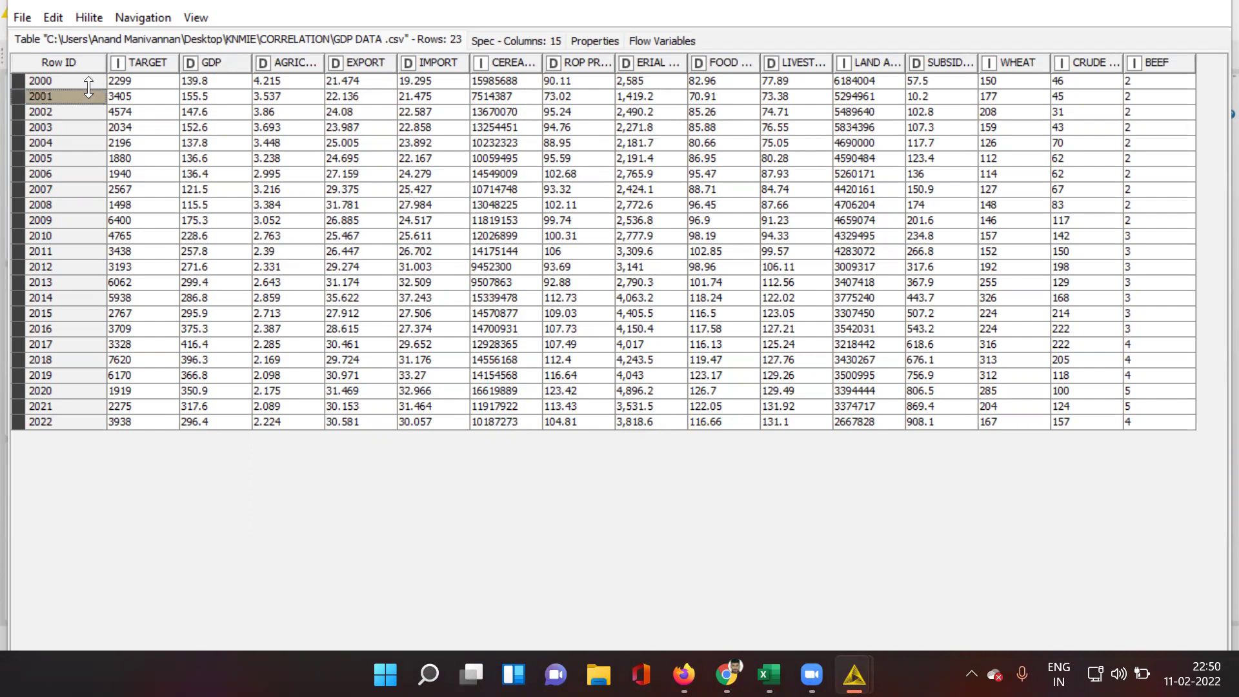
{"action": "left_click", "coordinate": [78, 76]}
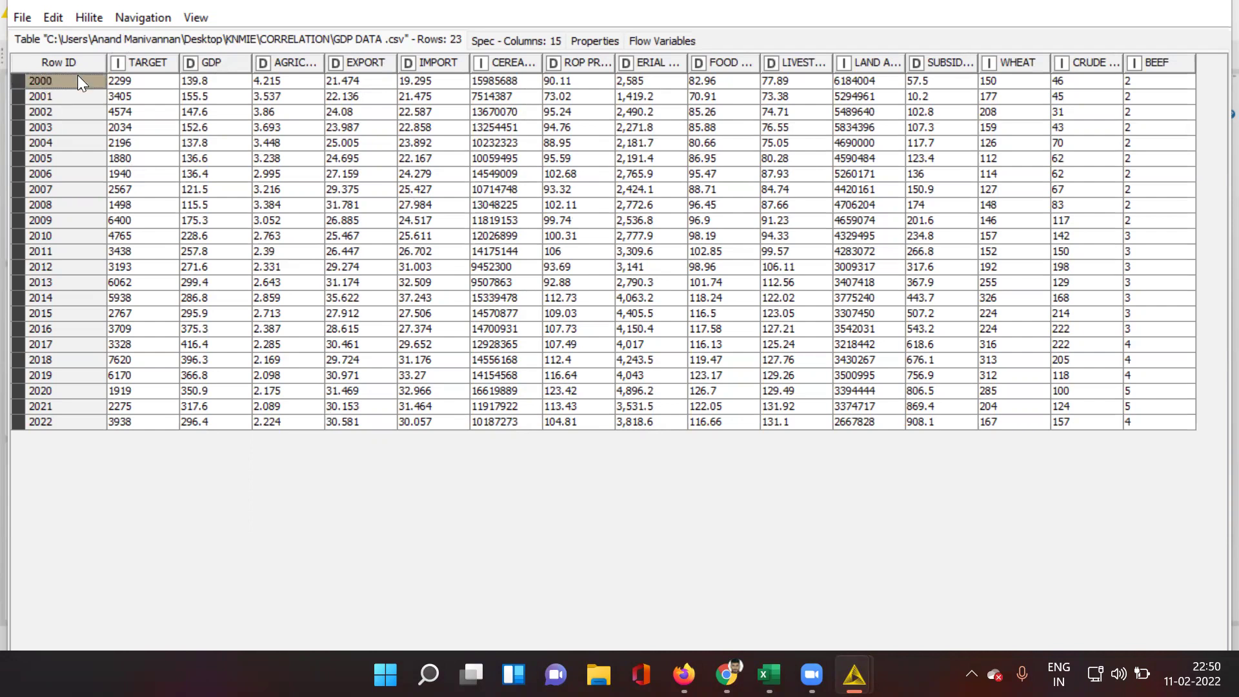
{"action": "left_click", "coordinate": [93, 422]}
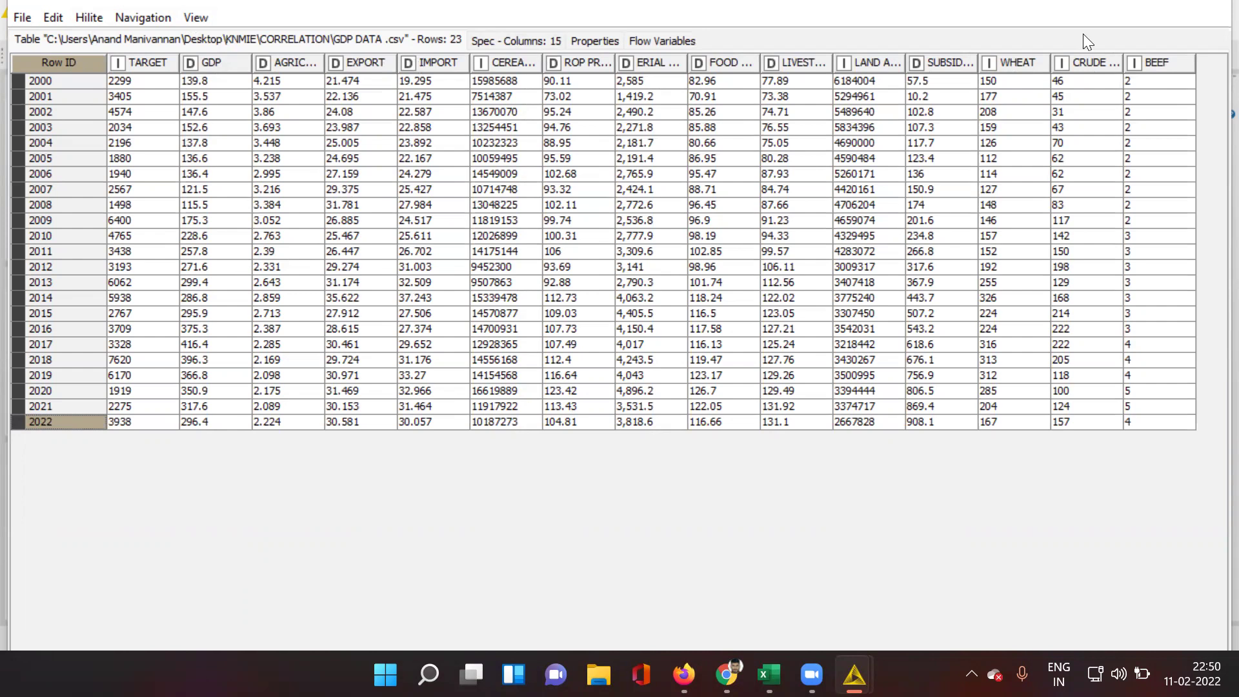
{"action": "left_click", "coordinate": [1211, 7]}
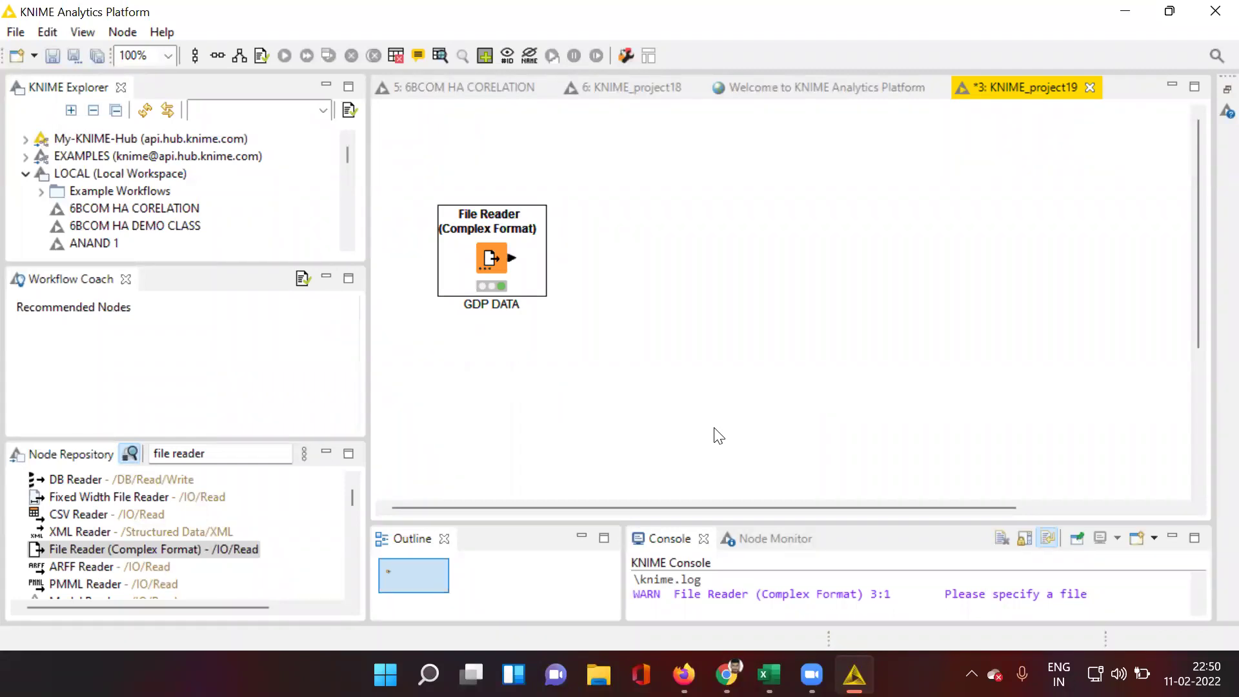
Search the node repository for "STATIS" and add the Statistics node to the workflow beside the GDP DATA reader
{"action": "left_click", "coordinate": [273, 448]}
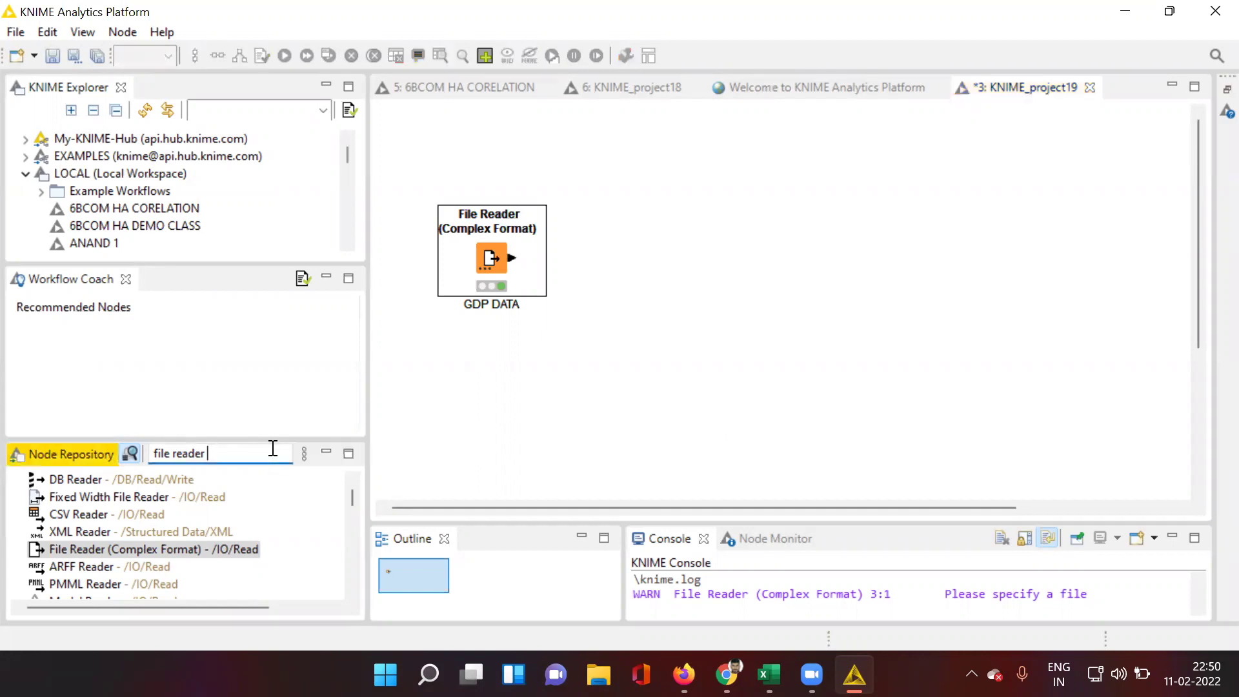
{"action": "key", "text": "BackSpace"}
{"action": "key", "text": "BackSpace"}
{"action": "key", "text": "BackSpace"}
{"action": "key", "text": "BackSpace"}
{"action": "key", "text": "BackSpace"}
{"action": "key", "text": "BackSpace"}
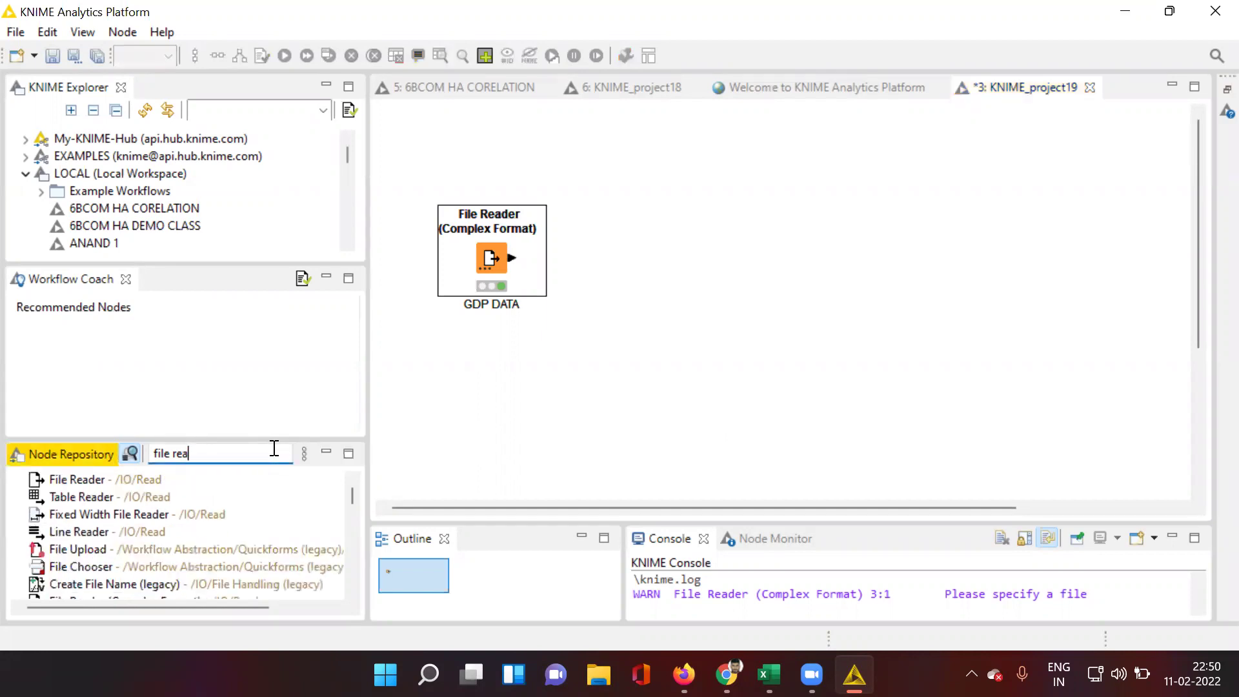
{"action": "key", "text": "BackSpace"}
{"action": "key", "text": "BackSpace"}
{"action": "key", "text": "BackSpace"}
{"action": "key", "text": "BackSpace"}
{"action": "key", "text": "BackSpace"}
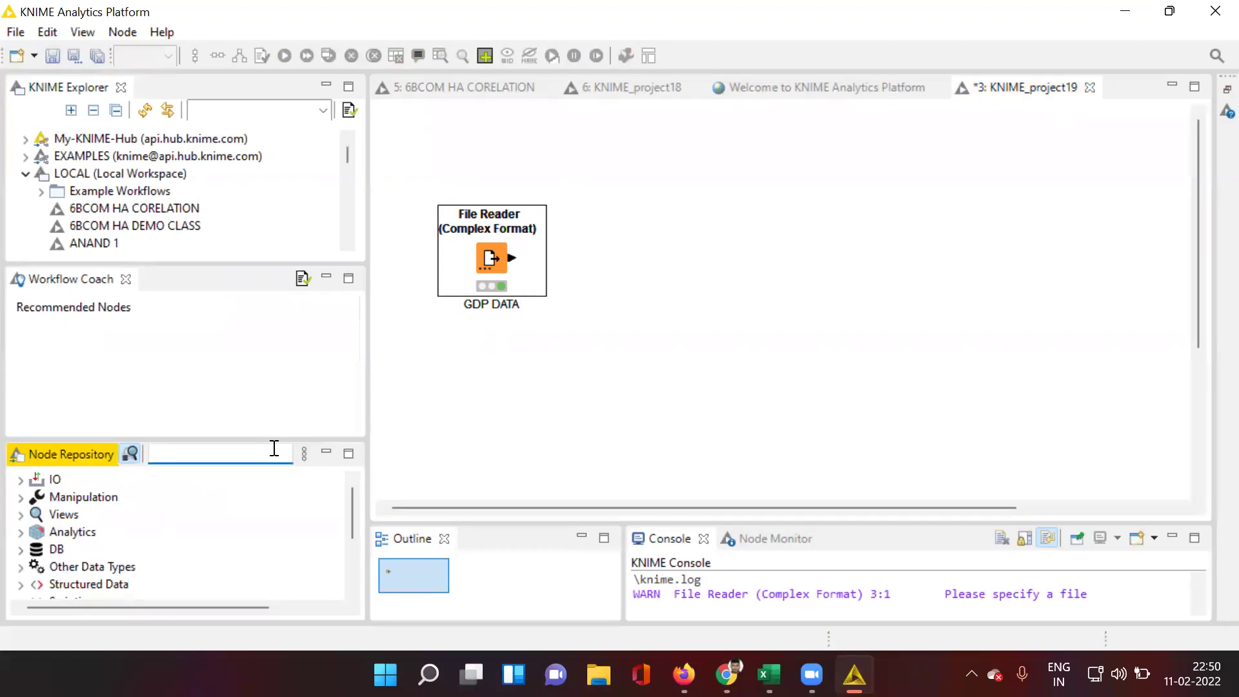
{"action": "type", "text": "STATIS"}
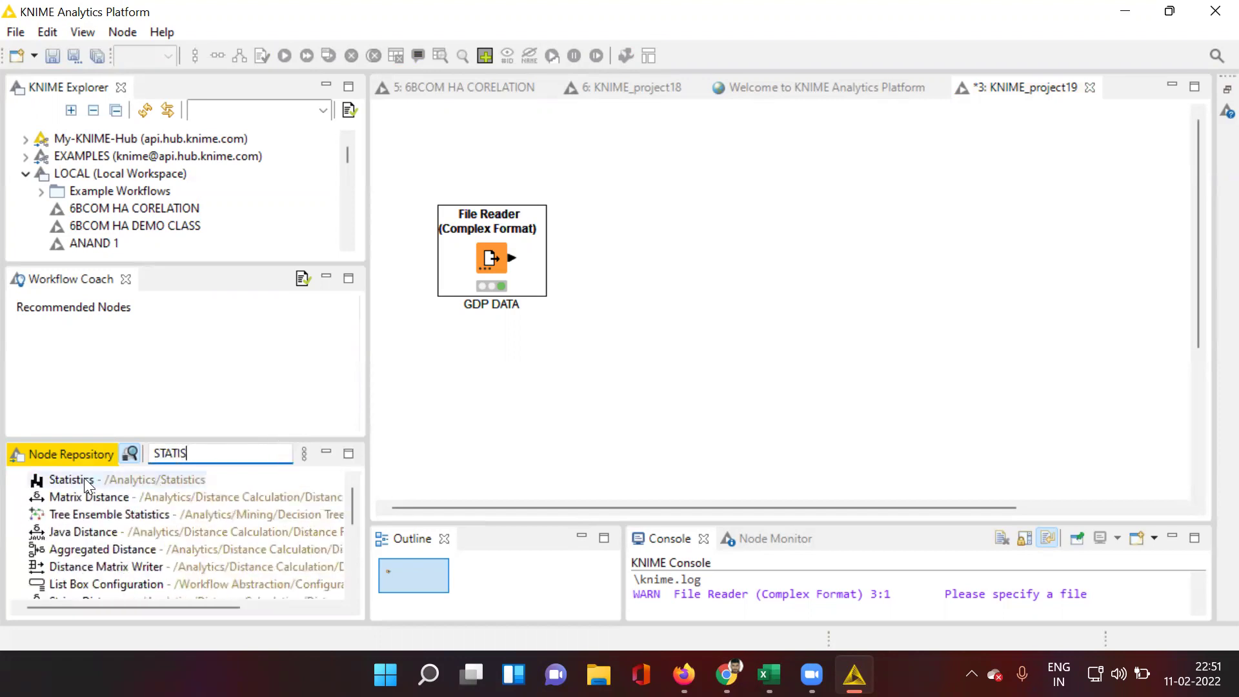
{"action": "left_click_drag", "start_coordinate": [84, 481], "coordinate": [661, 190]}
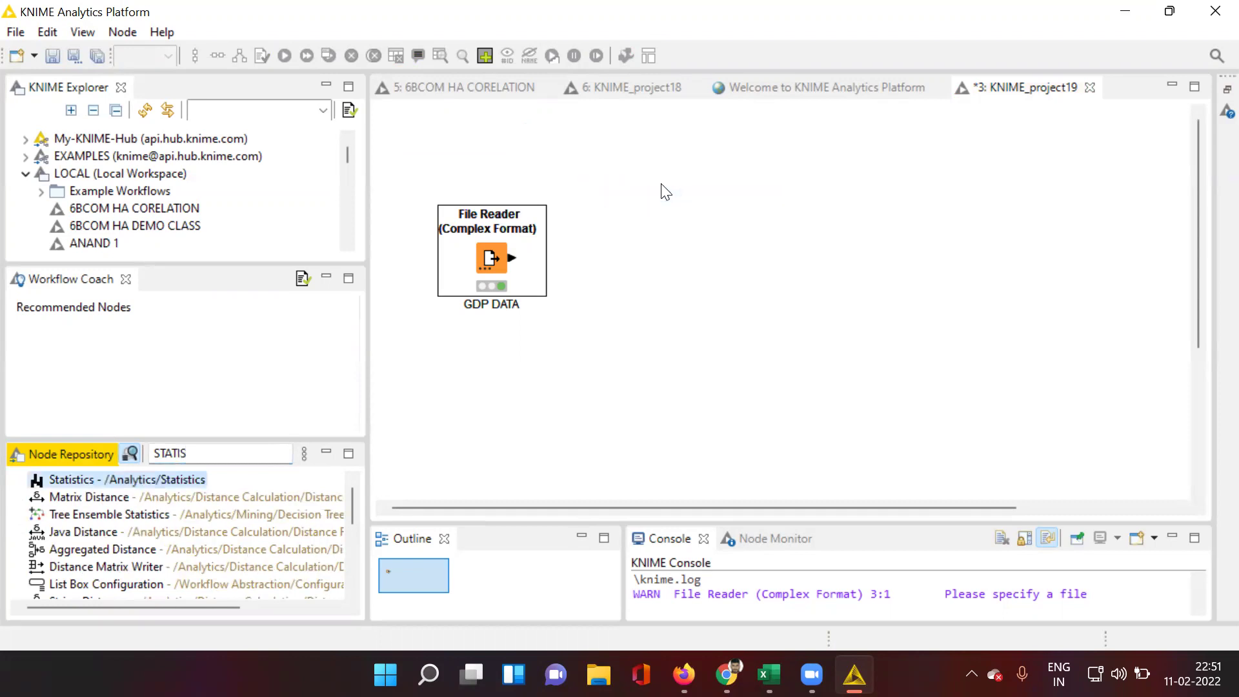
{"action": "left_click", "coordinate": [645, 310]}
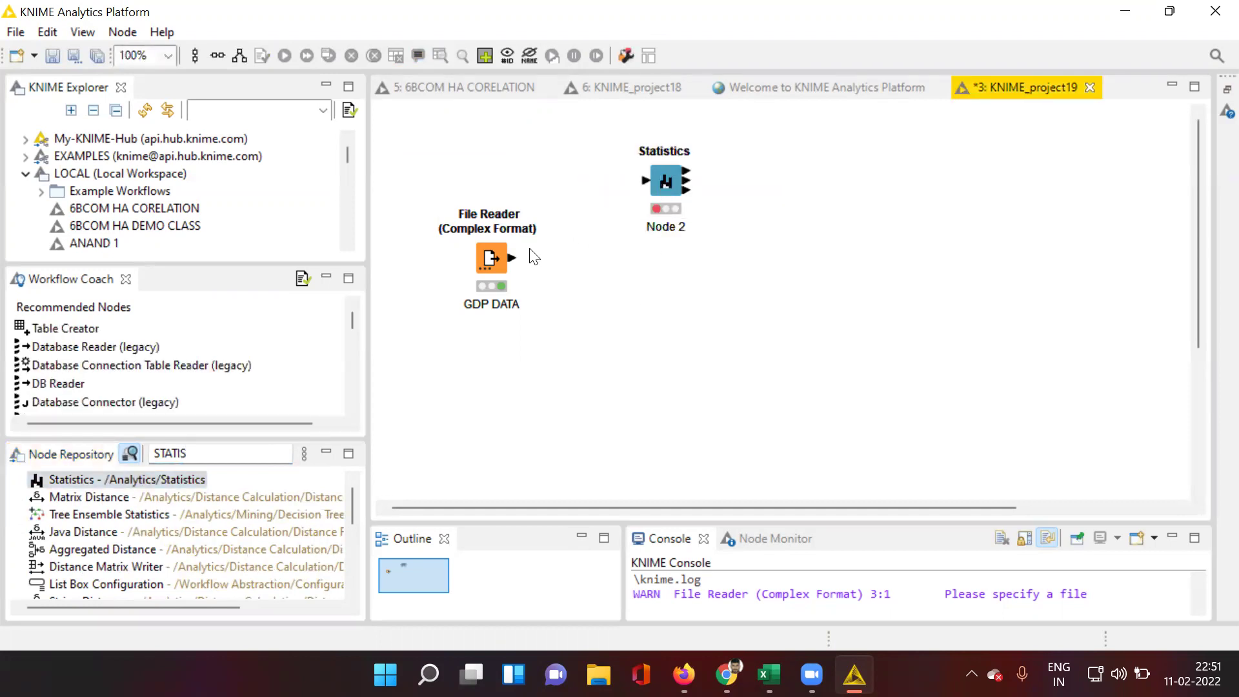
Connect the GDP DATA reader's output to the Statistics node's input and reposition the nodes on the canvas
{"action": "mouse_move", "coordinate": [511, 258]}
{"action": "left_mouse_down"}
{"action": "mouse_move", "coordinate": [525, 265]}
{"action": "mouse_move", "coordinate": [658, 185]}
{"action": "mouse_move", "coordinate": [612, 166]}
{"action": "left_mouse_up"}
{"action": "left_click_drag", "start_coordinate": [487, 259], "coordinate": [448, 260]}
{"action": "left_click", "coordinate": [609, 239]}
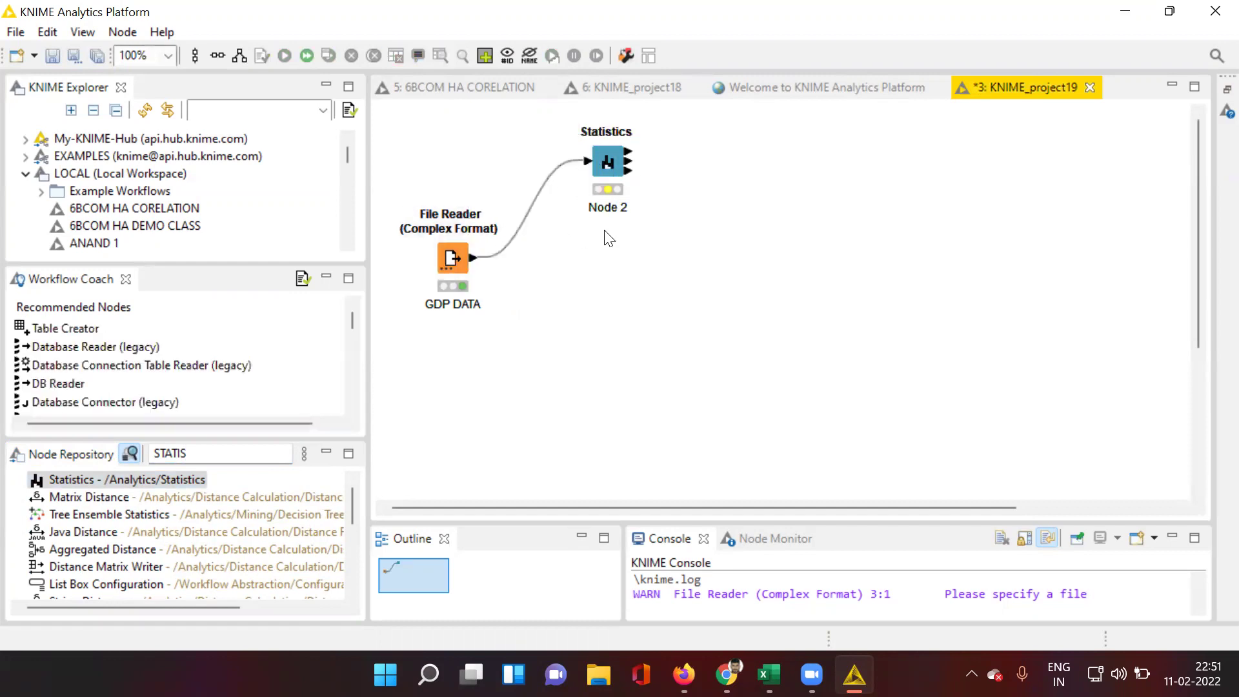
Change the Statistics node's label to "Checking missing values"
{"action": "double_click", "coordinate": [607, 207]}
{"action": "key", "text": "BackSpace"}
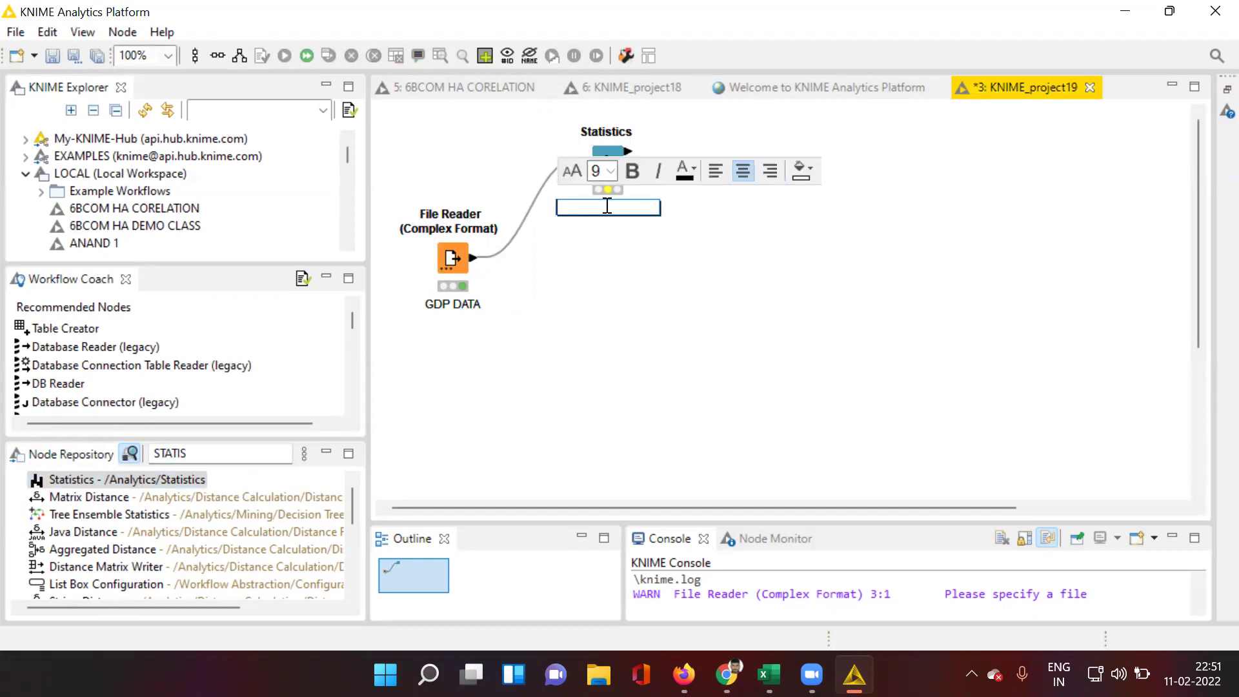
{"action": "type", "text": "Checking missing values"}
{"action": "left_click", "coordinate": [629, 262]}
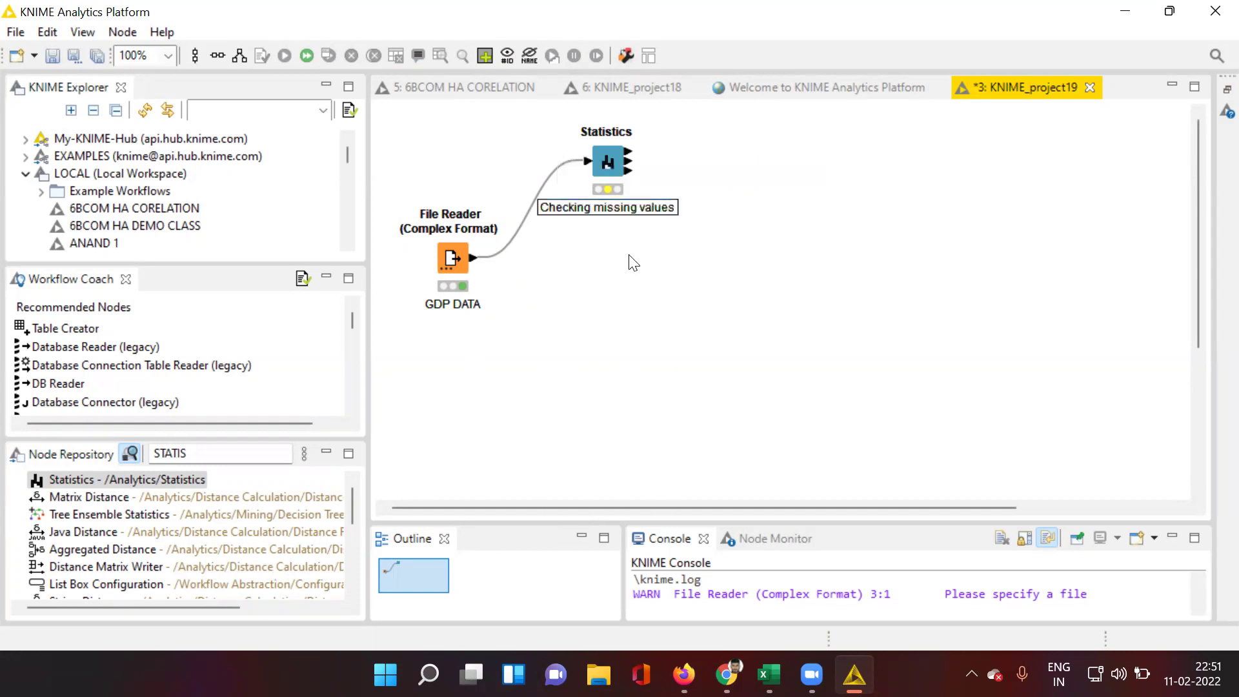
Configure the Statistics node to include all columns under nominal values, apply the settings, and execute the node
{"action": "right_click", "coordinate": [602, 160]}
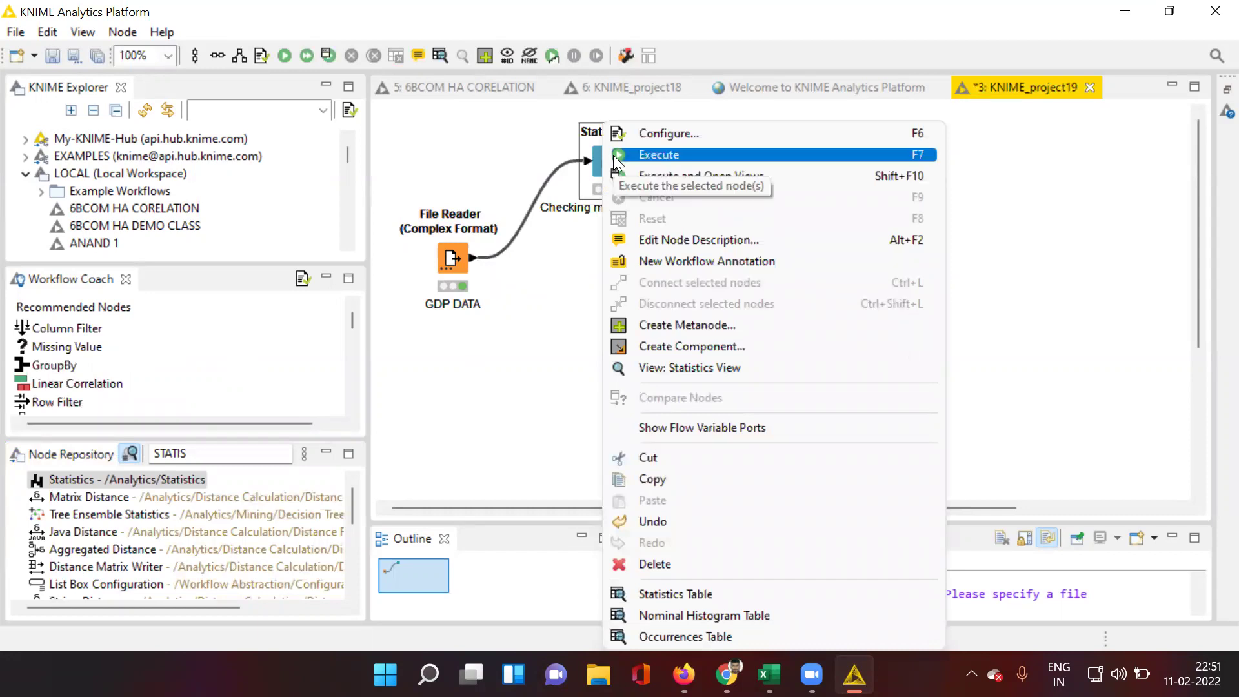
{"action": "left_click", "coordinate": [647, 134]}
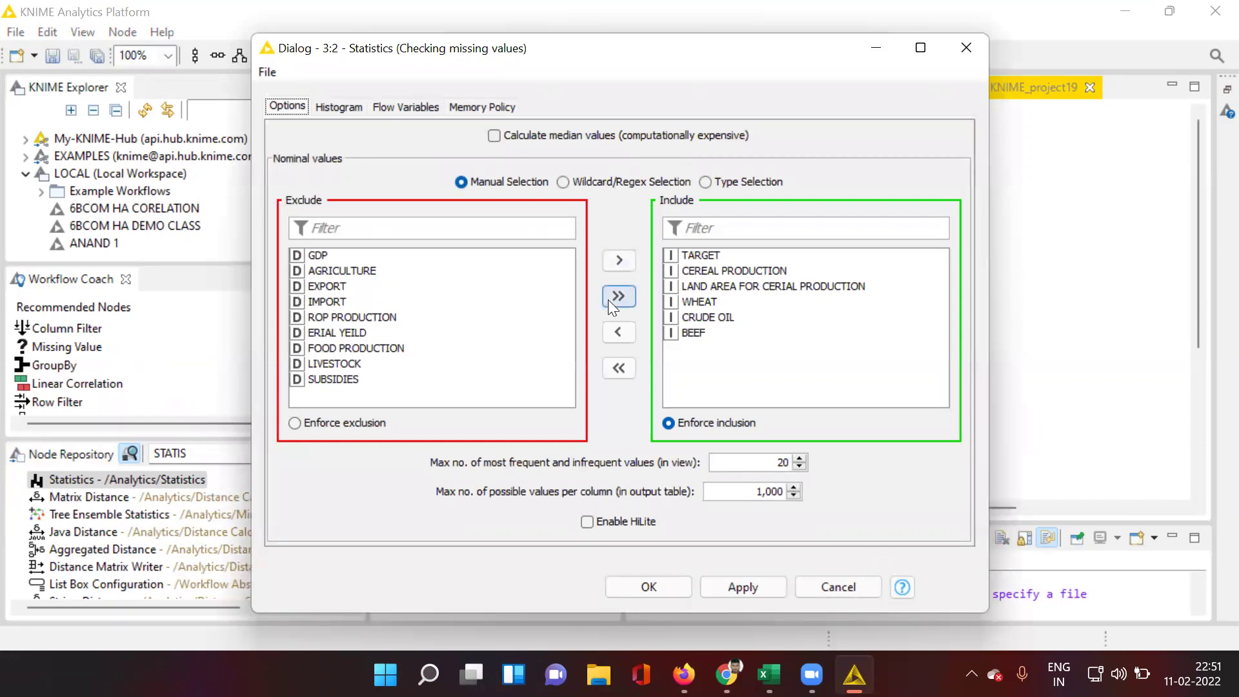
{"action": "left_click", "coordinate": [610, 299]}
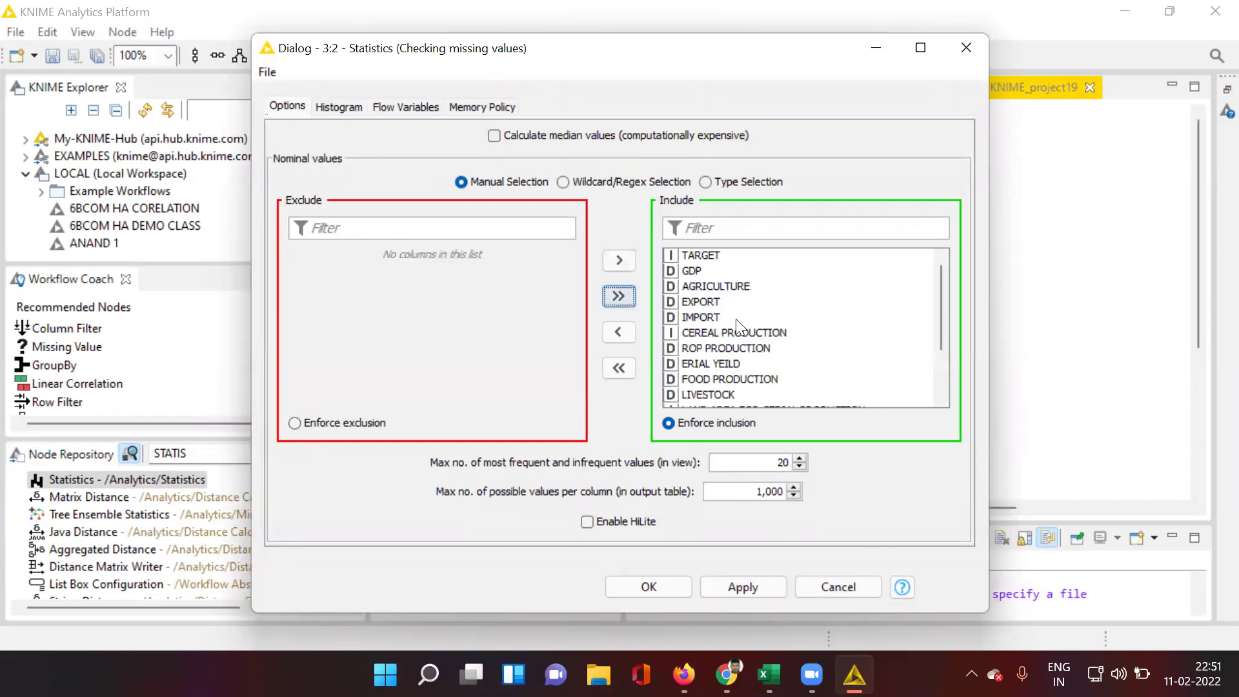
{"action": "left_click", "coordinate": [742, 585]}
{"action": "left_click", "coordinate": [664, 581]}
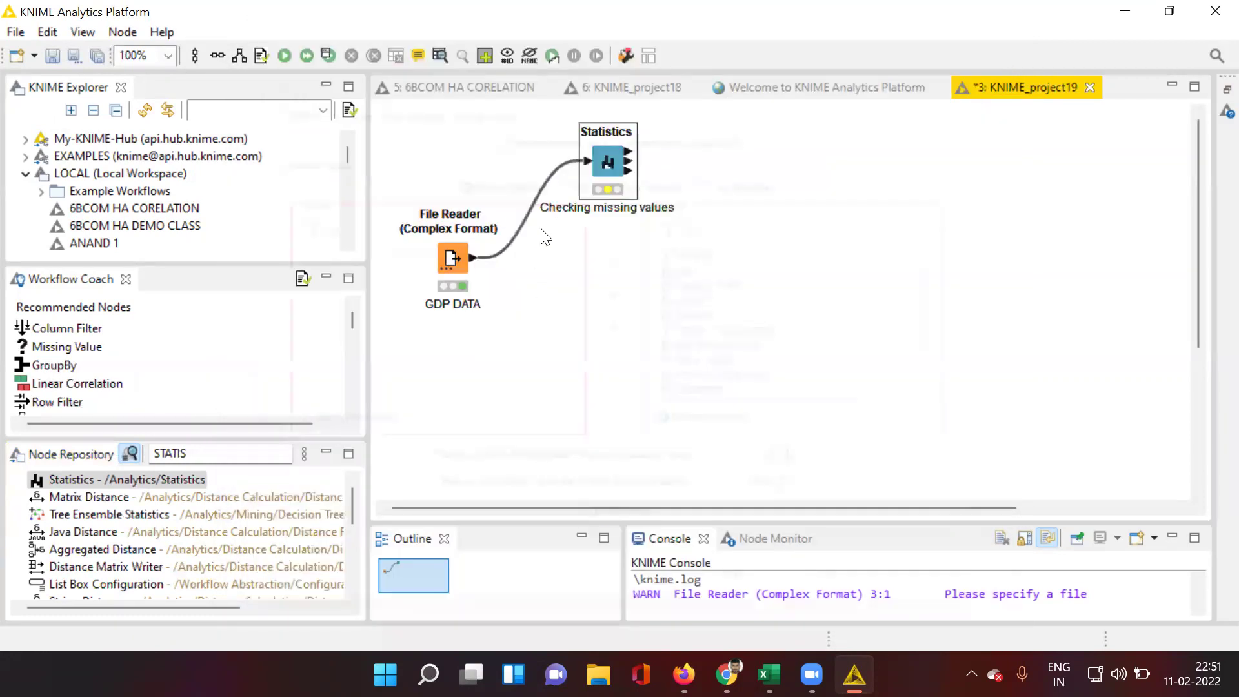
{"action": "right_click", "coordinate": [612, 150]}
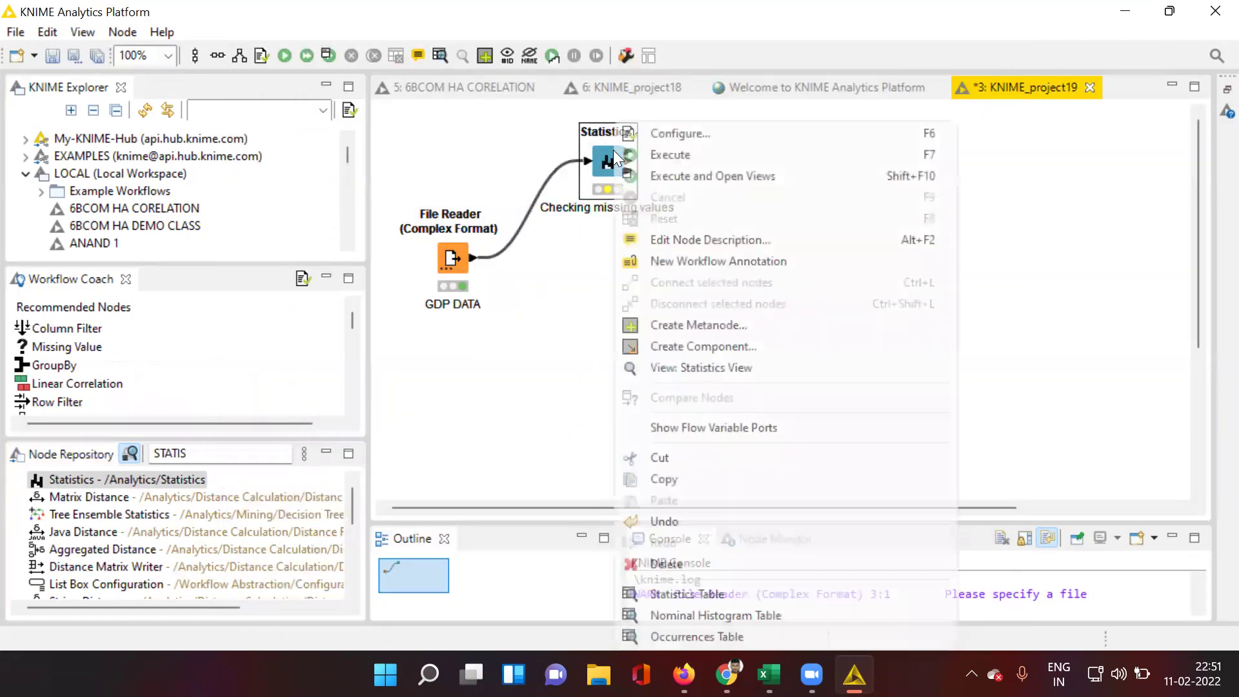
{"action": "left_click", "coordinate": [624, 153]}
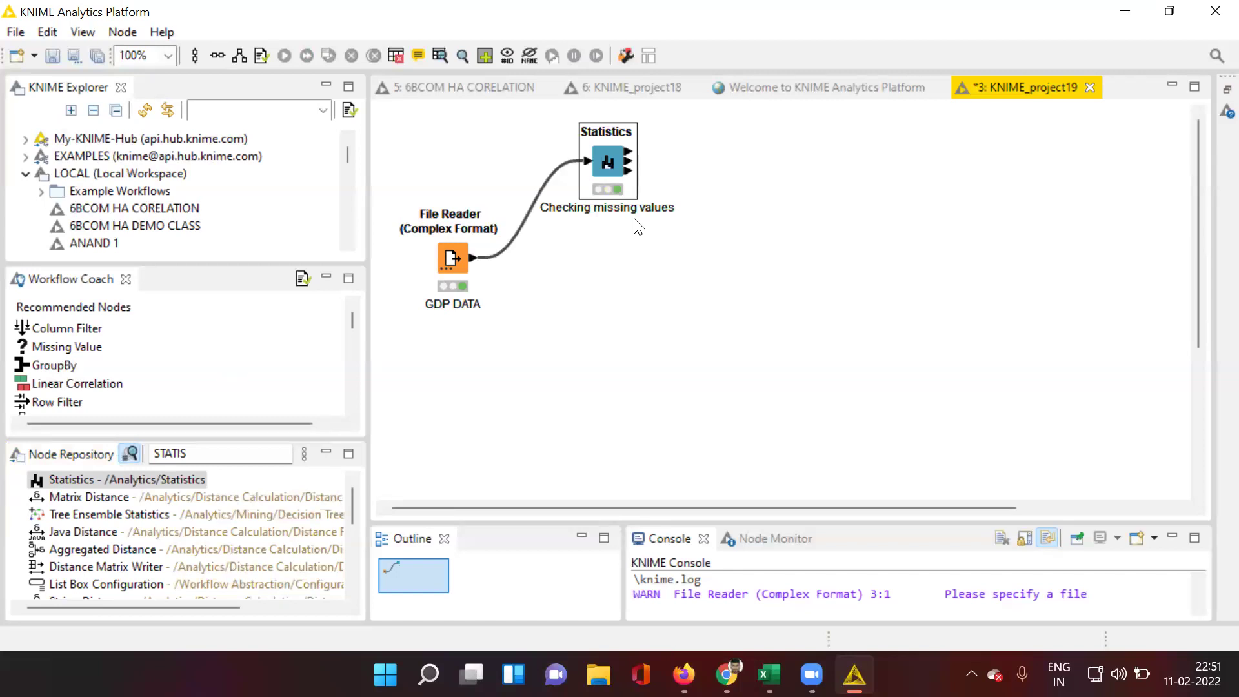
Open the Statistics node's Statistics Table, check the No. missings column for every variable, and close the table
{"action": "right_click", "coordinate": [608, 161]}
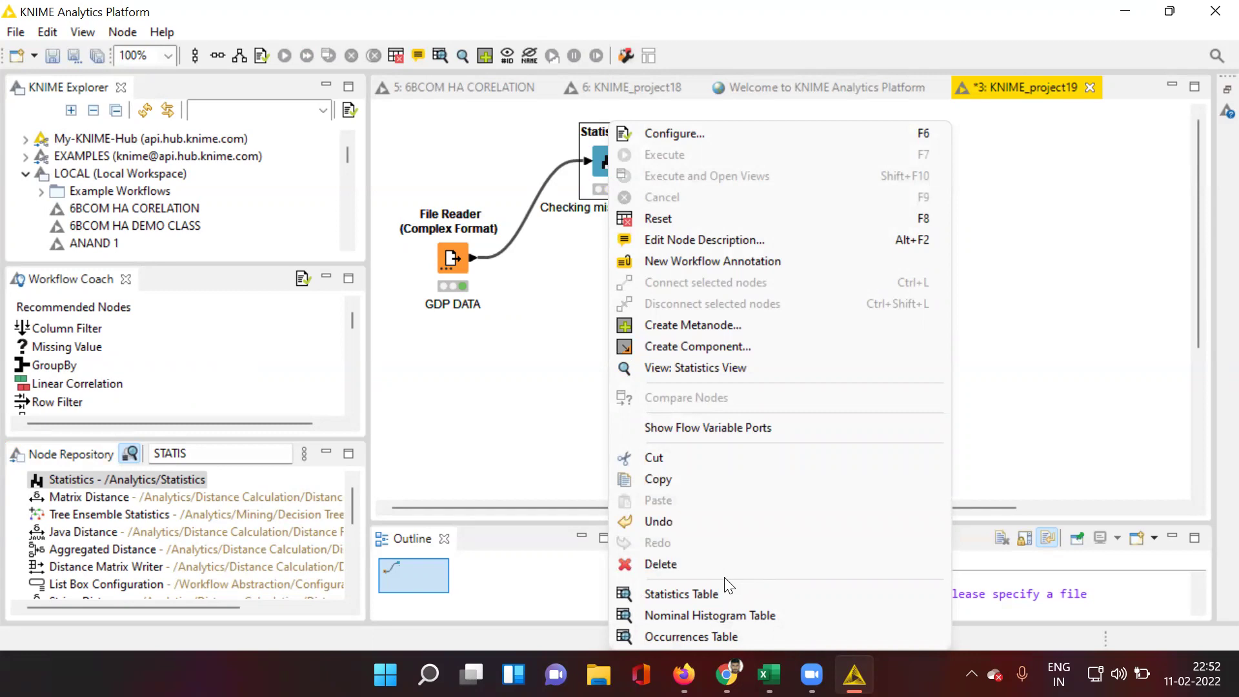
{"action": "left_click", "coordinate": [707, 589]}
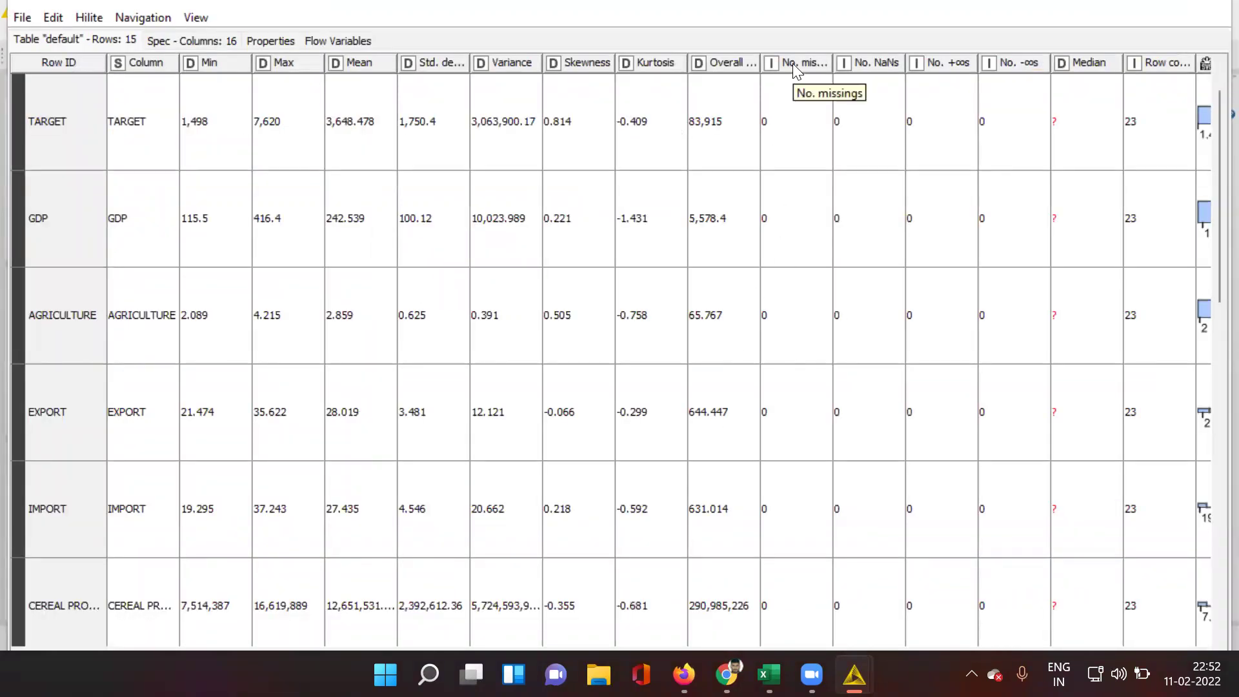
{"action": "scroll", "coordinate": [872, 314], "scroll_direction": "down", "scroll_amount": 5}
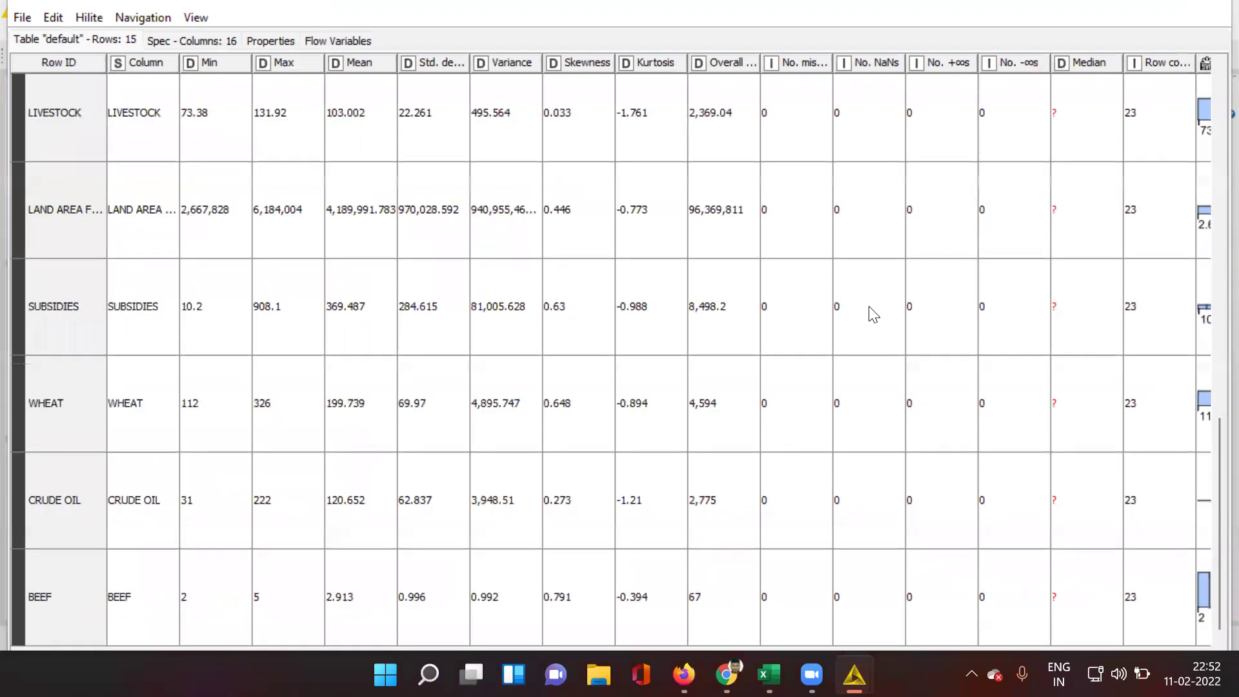
{"action": "left_click", "coordinate": [1215, 9]}
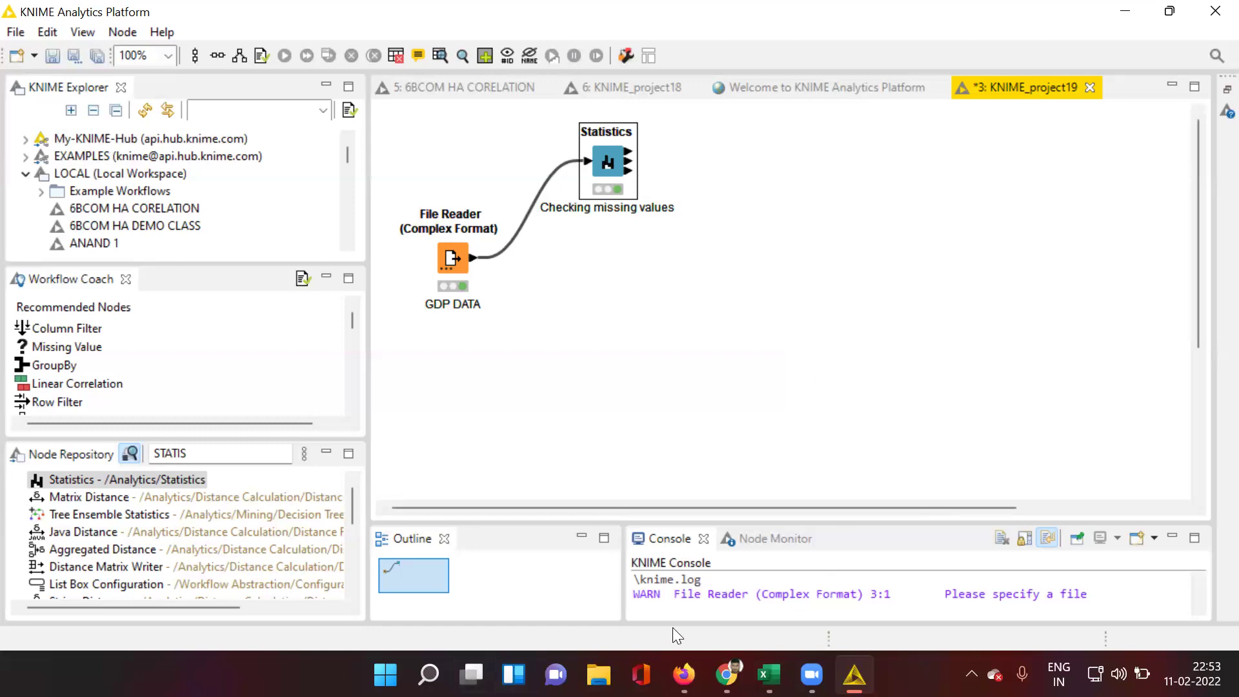
Switch to Word and create a blank document
{"action": "left_click", "coordinate": [428, 674]}
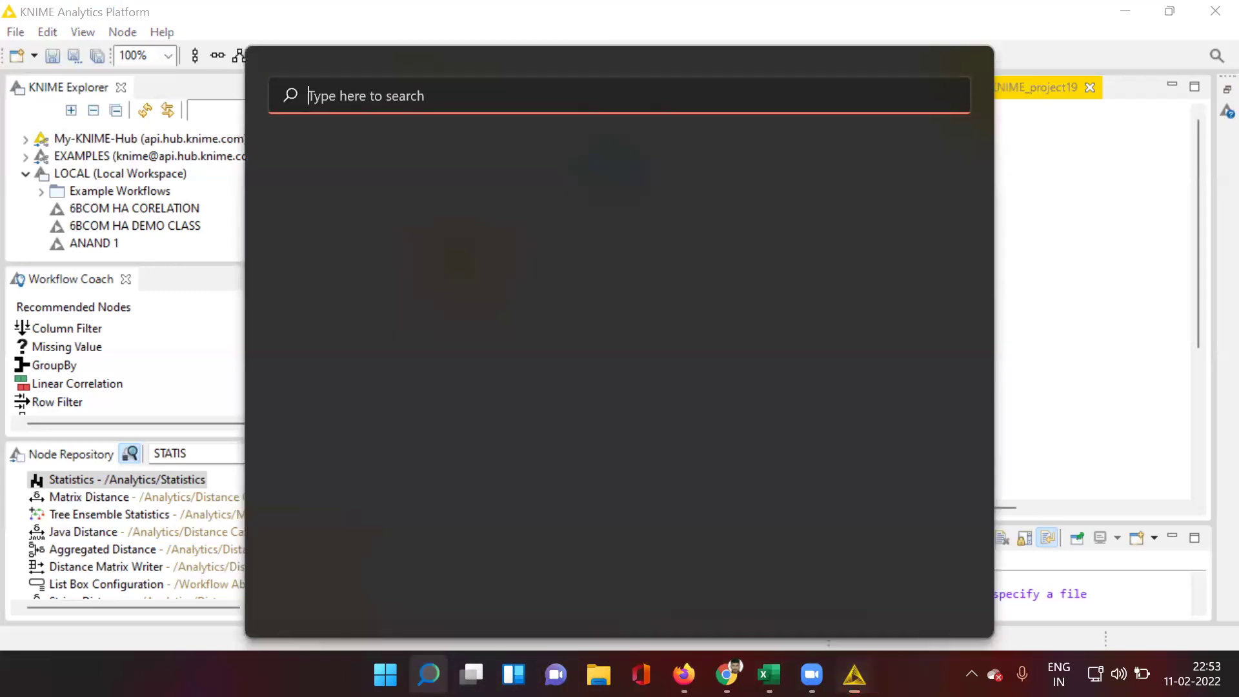
{"action": "left_click", "coordinate": [498, 249]}
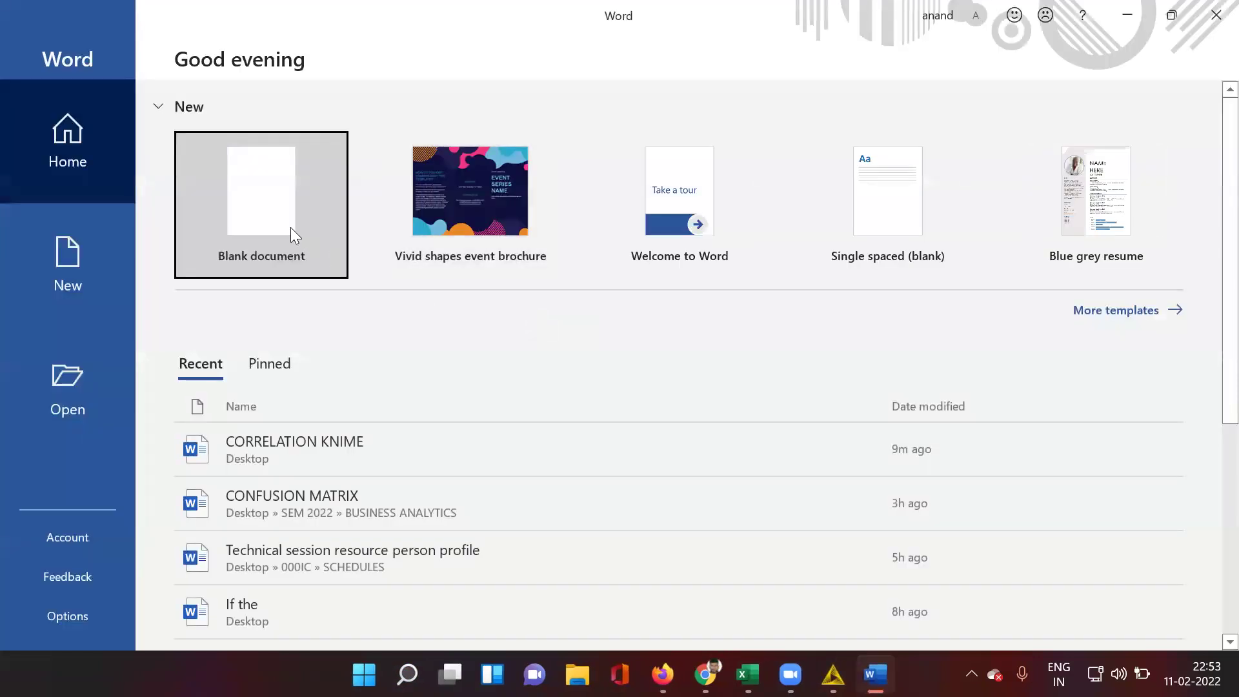
{"action": "left_click", "coordinate": [291, 231]}
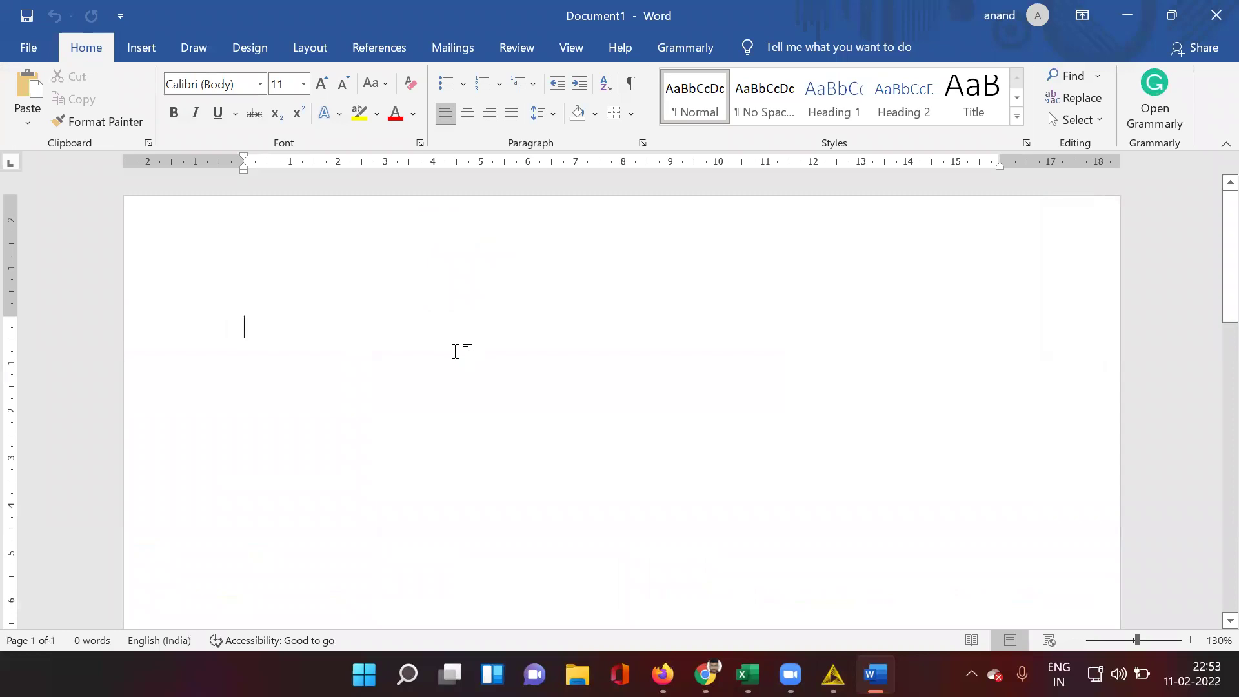
Write the heading "Correlation analysis:" with "GDP" on the line below it
{"action": "type", "text": "Co"}
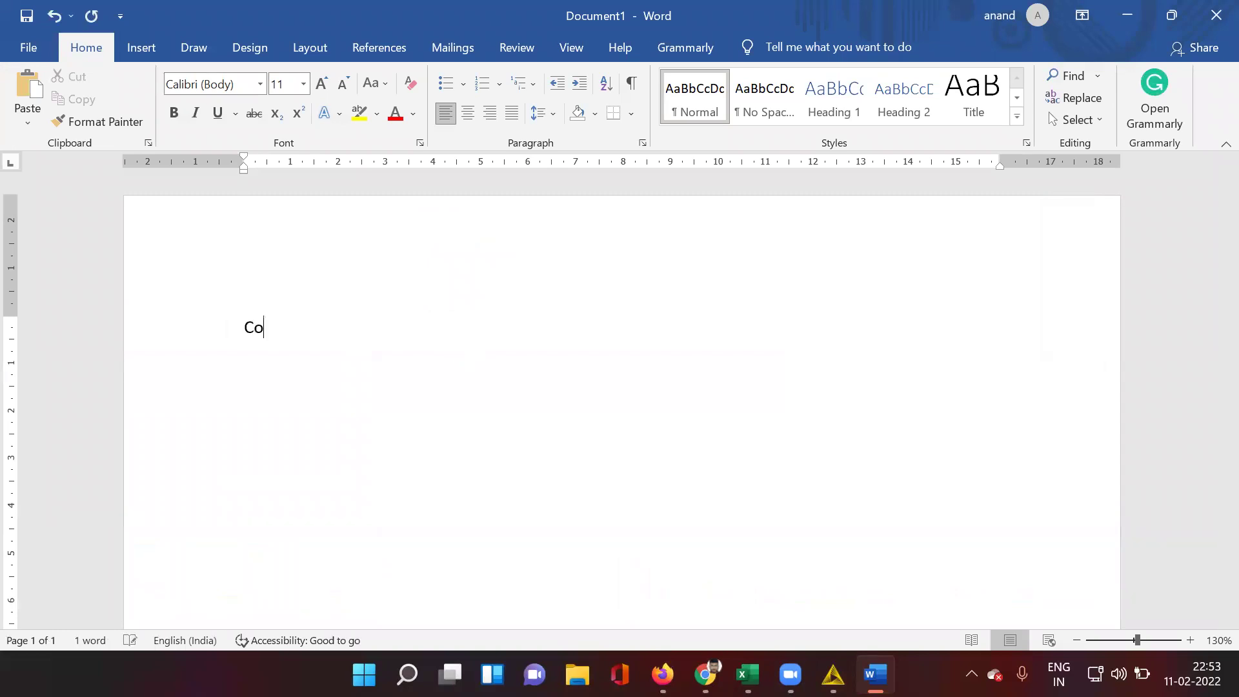
{"action": "type", "text": "rrelation analysis"}
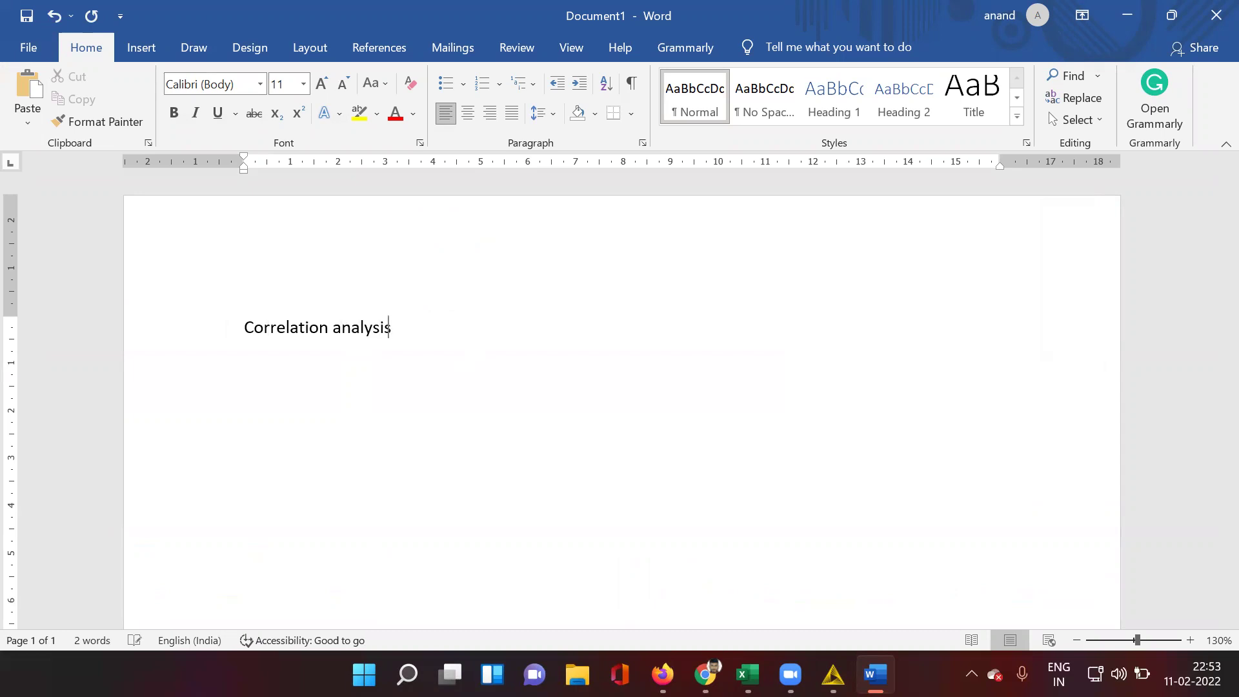
{"action": "type", "text": ":"}
{"action": "key", "text": "Return"}
{"action": "type", "text": "GDP"}
Add the line "Three important areas: Crude Oil, Livestock, Cereal production" below GDP
{"action": "key", "text": "Return"}
{"action": "type", "text": "Three important areas: Crude Oil, "}
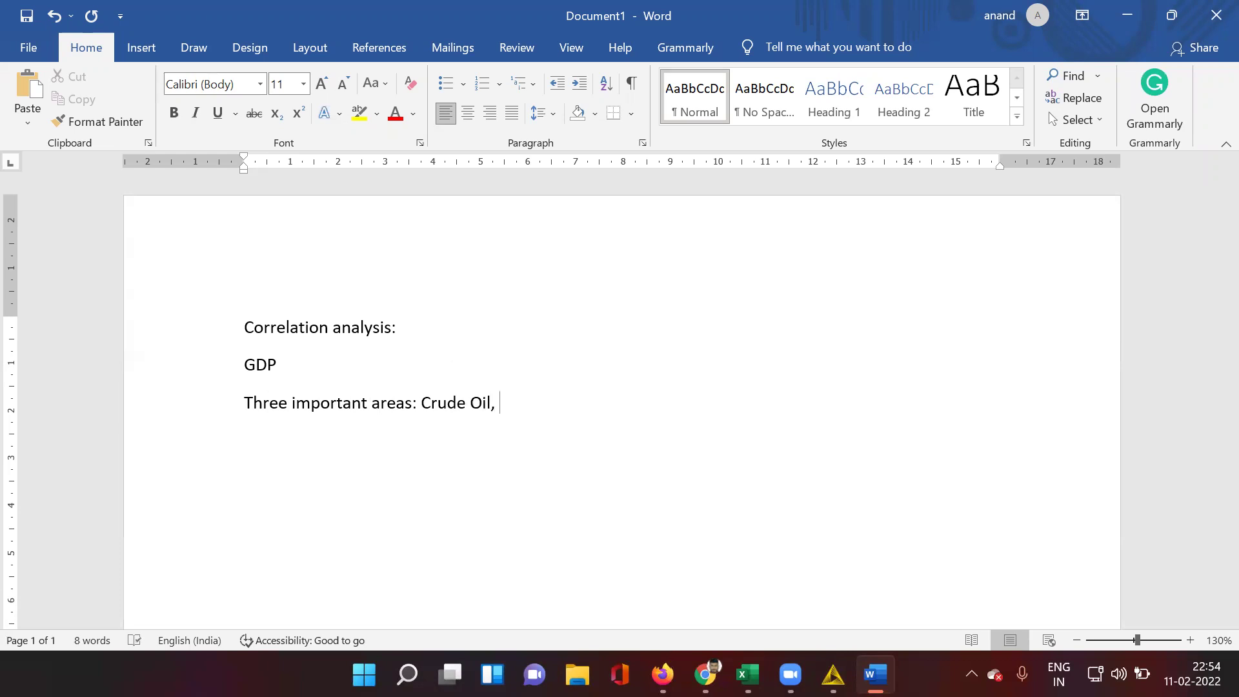
{"action": "type", "text": "Livestock, C"}
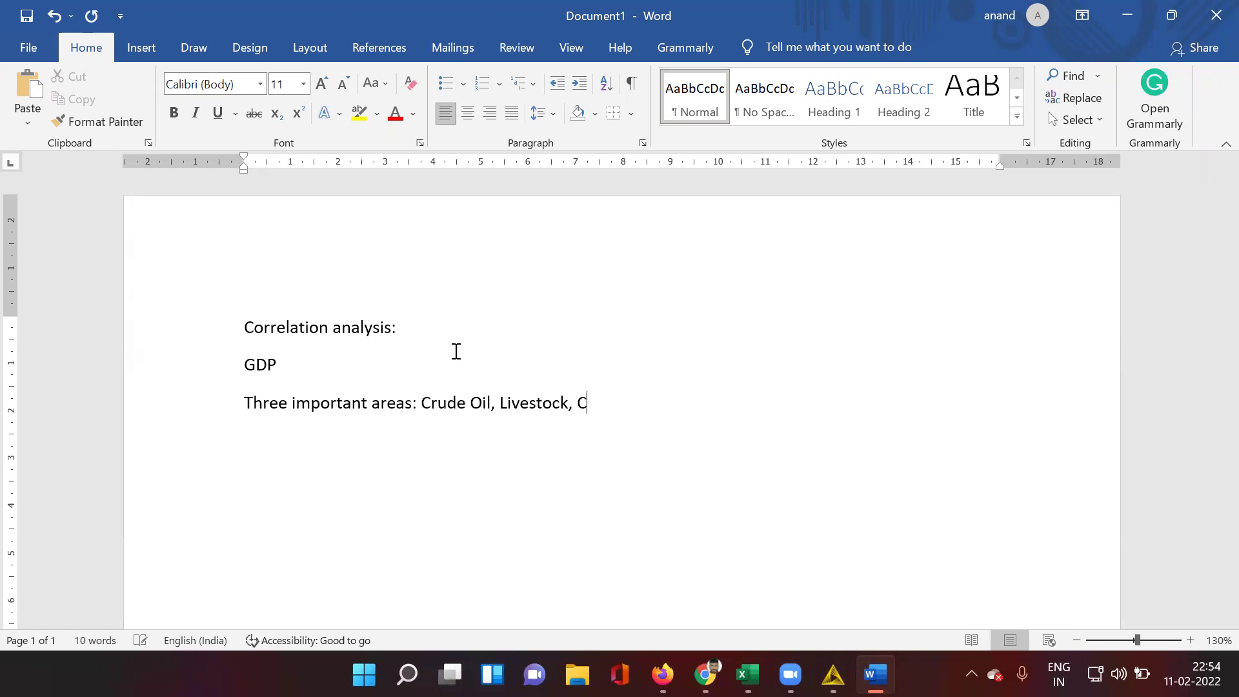
{"action": "type", "text": "ereal production"}
{"action": "key", "text": "Return"}
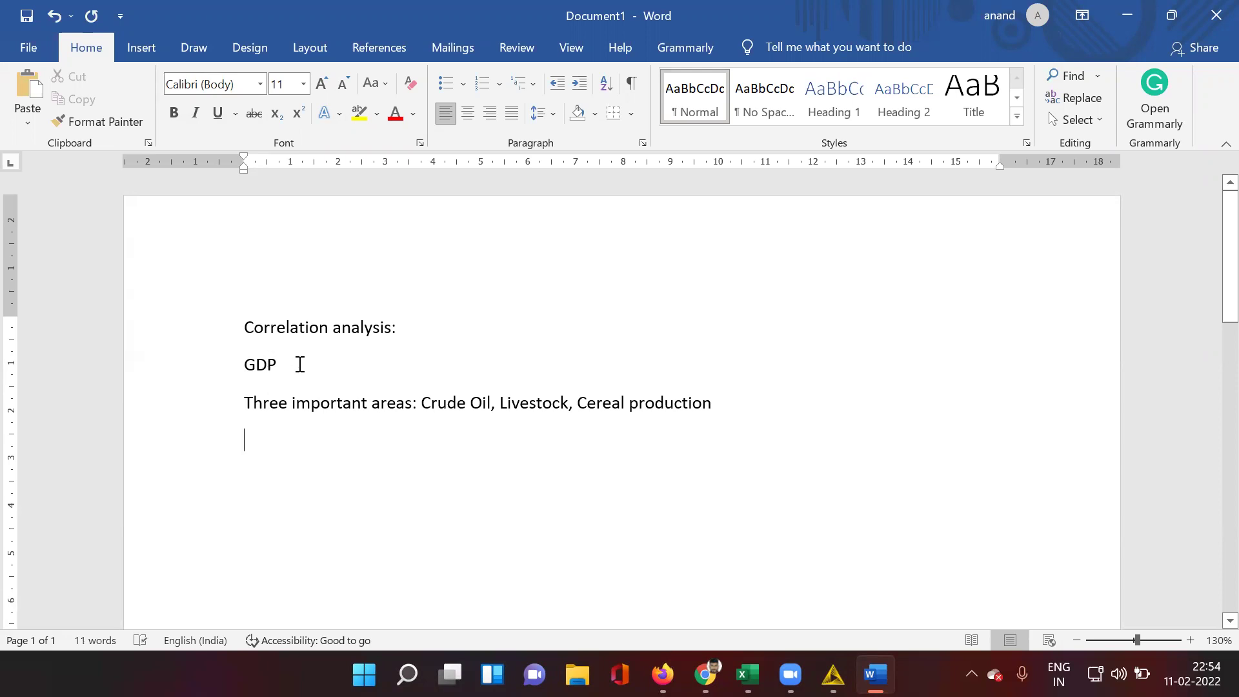
Append "(X)" to the GDP line and "(Y)" to the end of the three important areas line
{"action": "type", "text": "("}
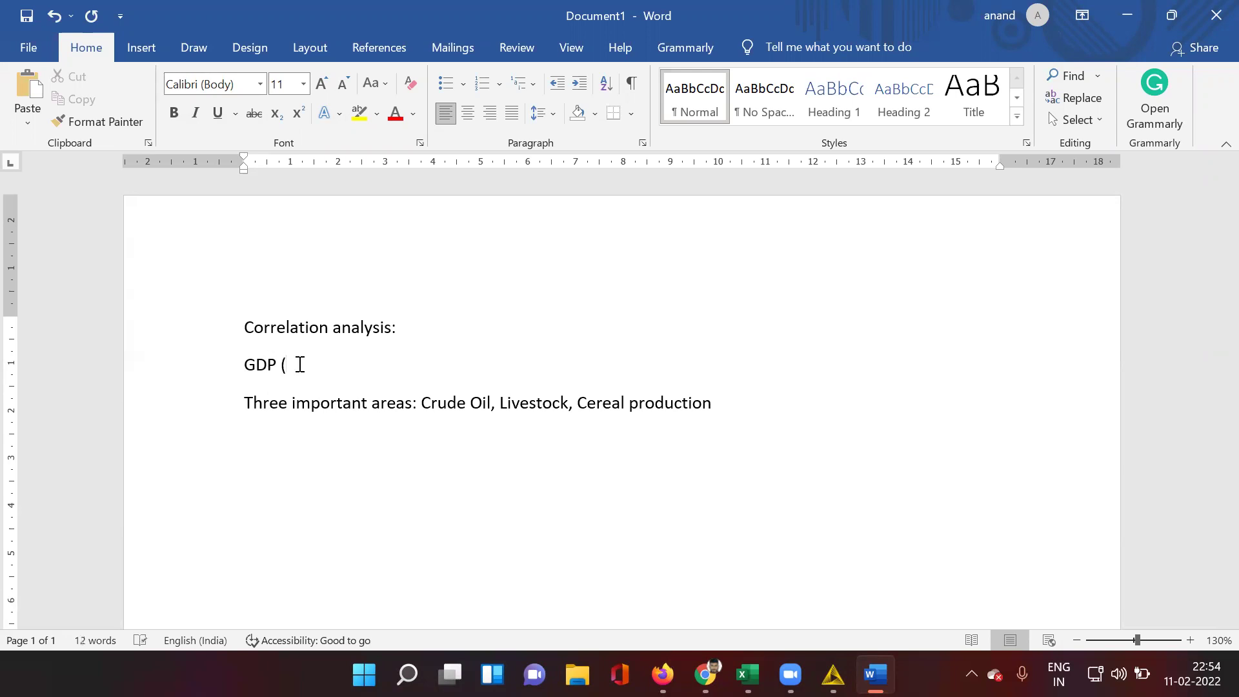
{"action": "type", "text": "X) "}
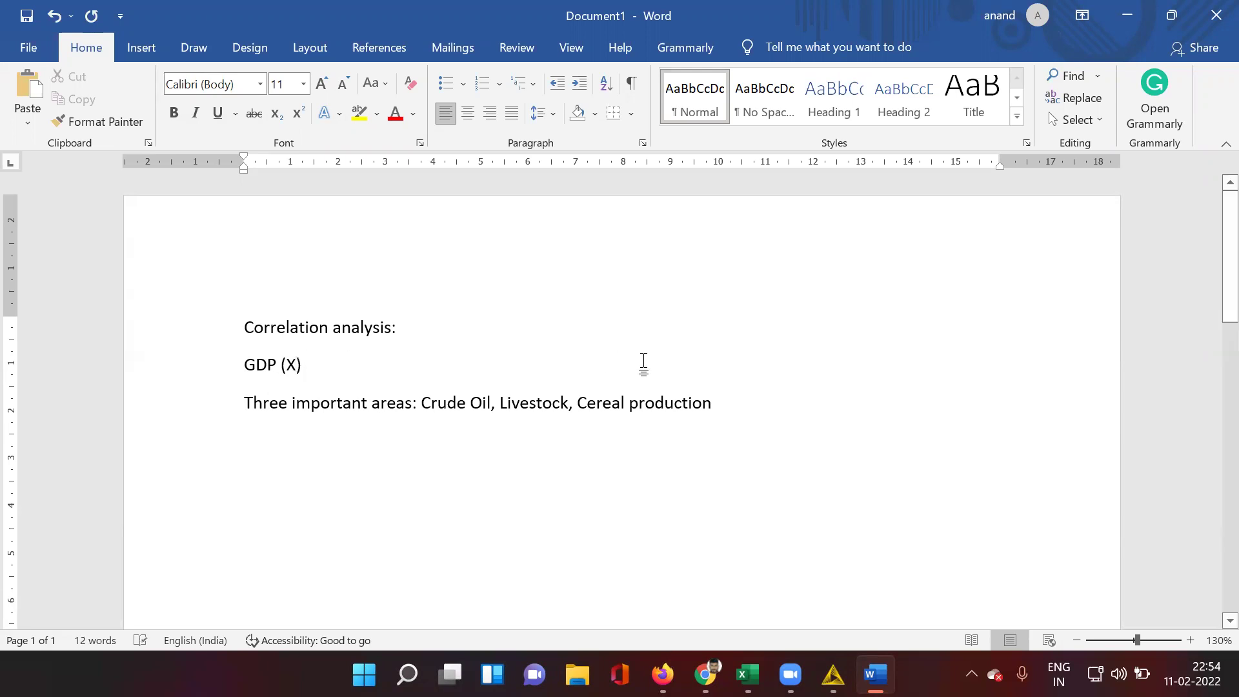
{"action": "type", "text": "("}
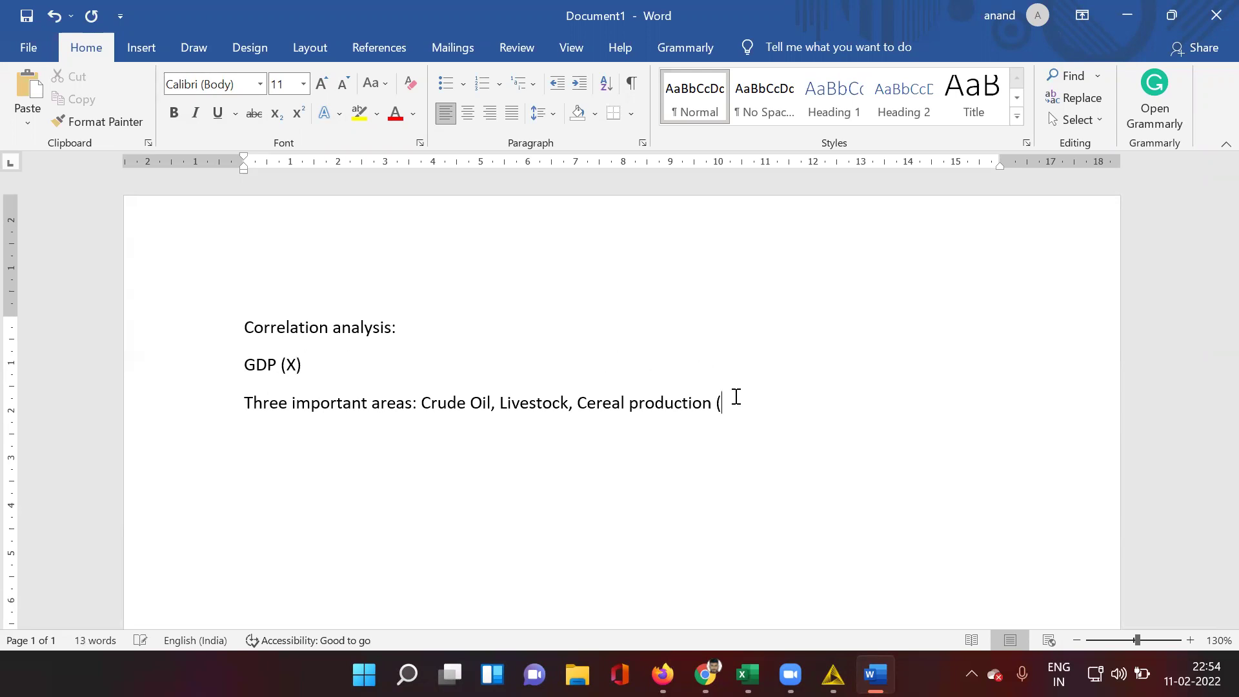
{"action": "type", "text": "Y)"}
Add the line "Hypothesis: Alternative Hy & Null Hy" below the three important areas
{"action": "key", "text": "Return"}
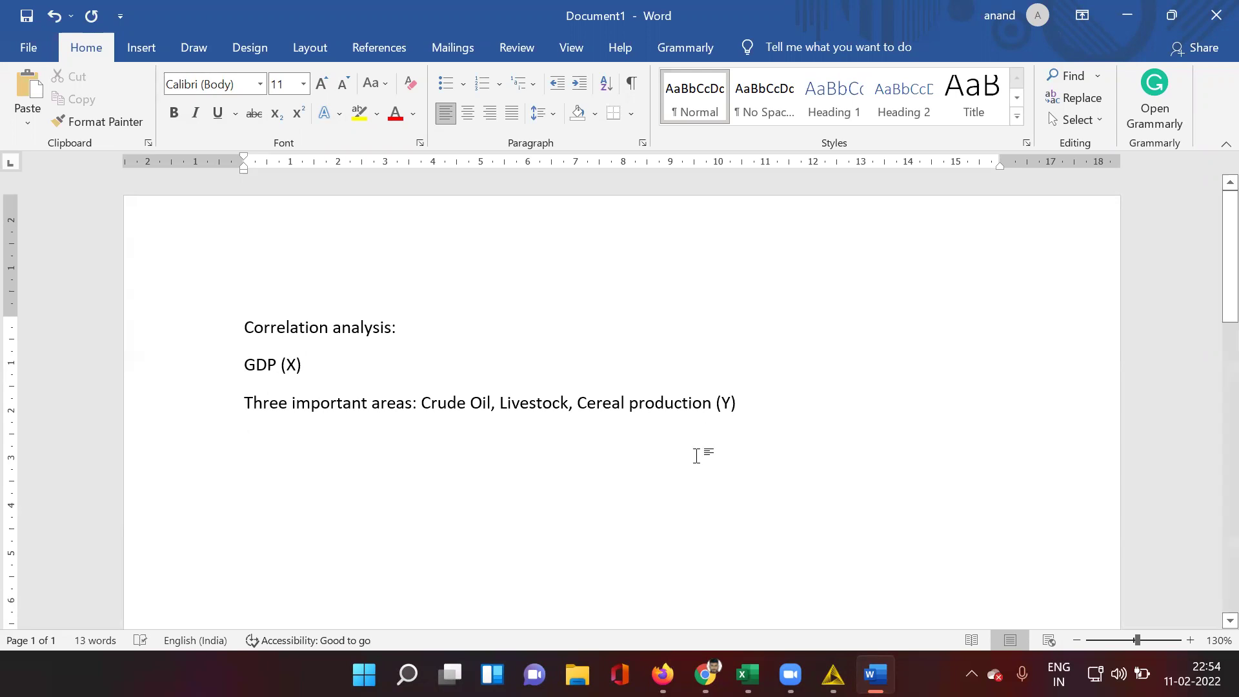
{"action": "key", "text": "Return"}
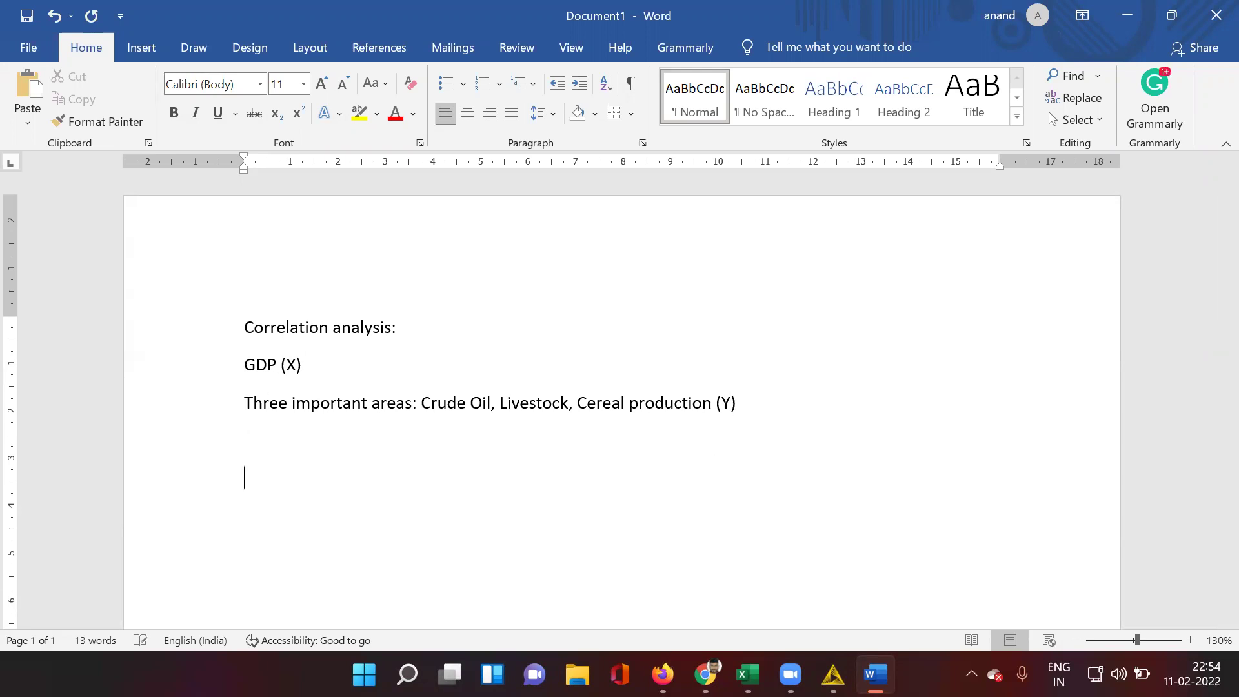
{"action": "type", "text": "Hypothesis:"}
{"action": "left_click", "coordinate": [440, 441]}
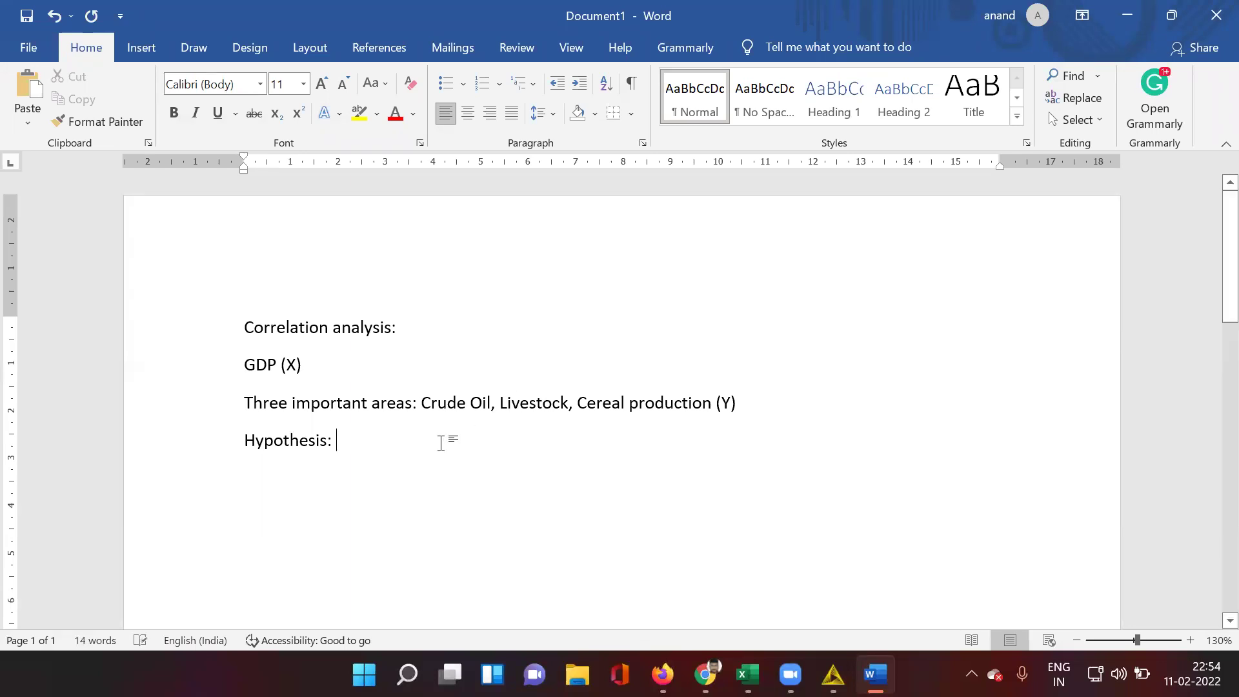
{"action": "type", "text": "Alternative Hy "}
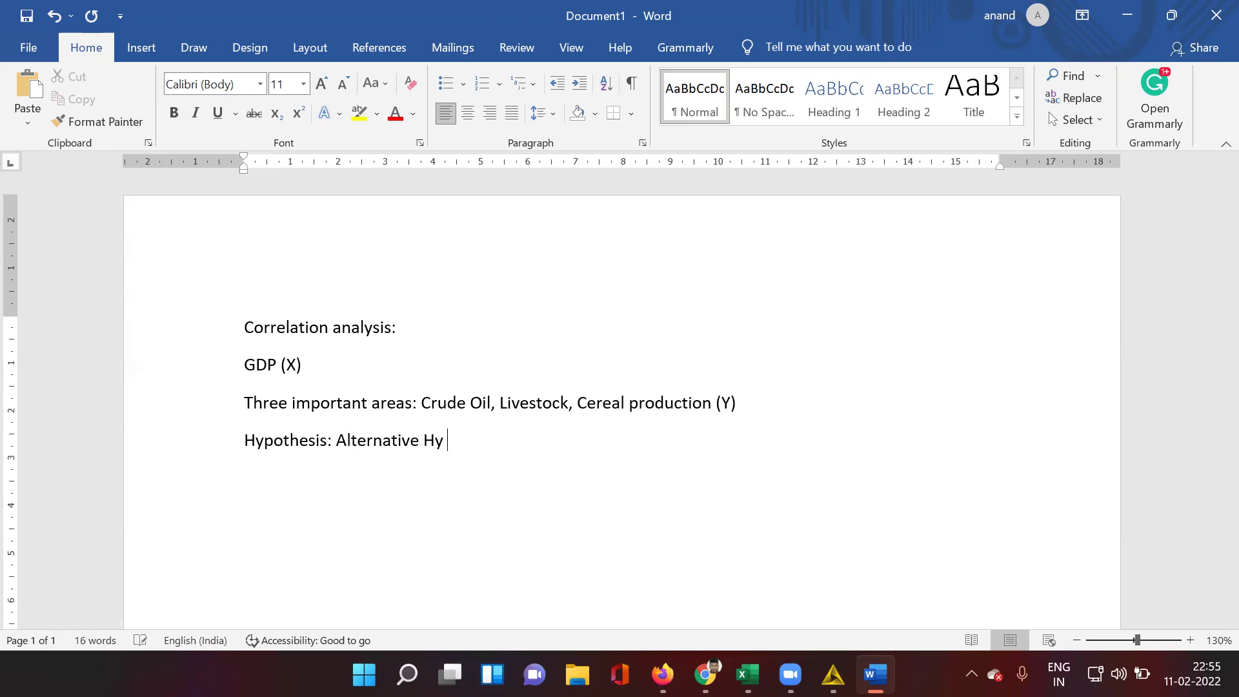
{"action": "type", "text": "& B"}
{"action": "key", "text": "BackSpace"}
{"action": "type", "text": "Null Hy"}
Add the line "Null Hy: There is no significant relationship between two variables" below the hypothesis line
{"action": "key", "text": "Return"}
{"action": "type", "text": "Null Hy:"}
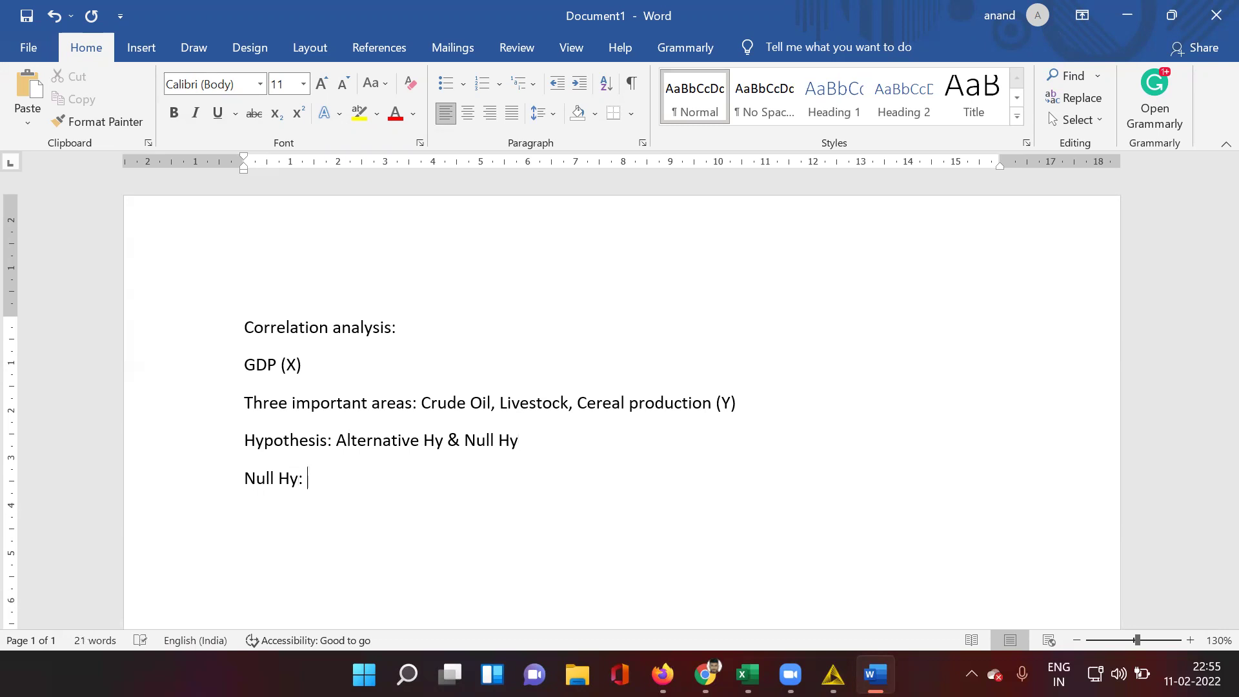
{"action": "type", "text": " There is no signif"}
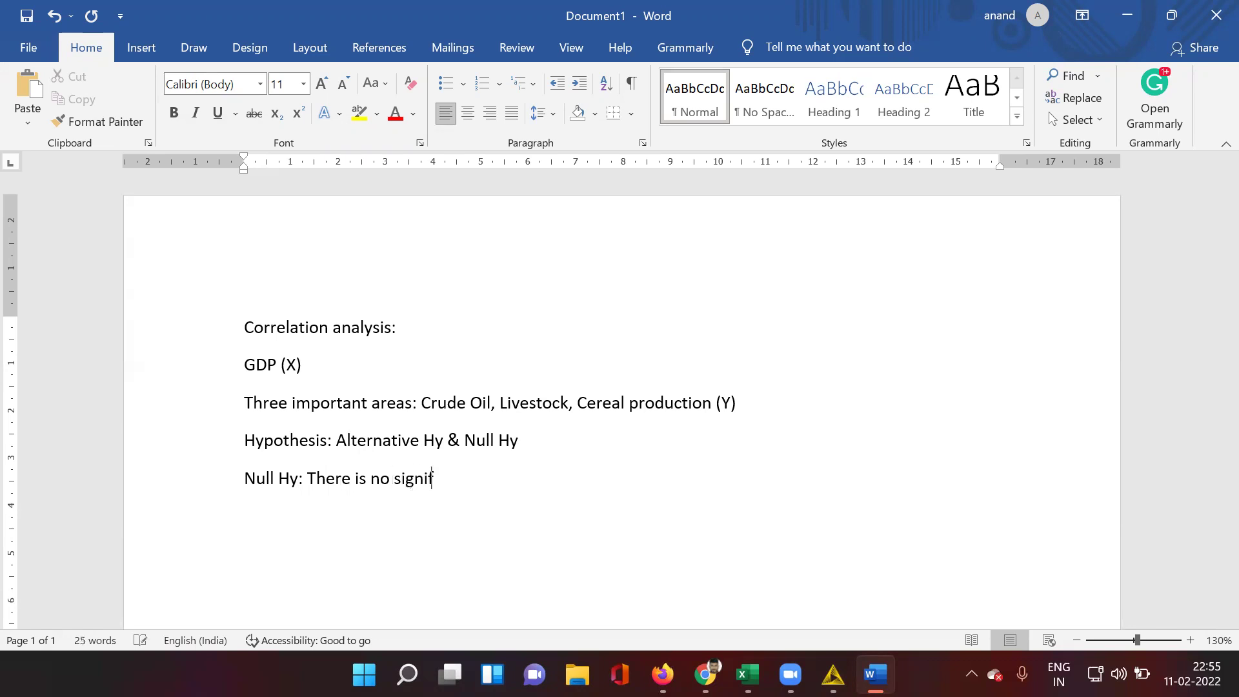
{"action": "type", "text": "icant relationship betwee"}
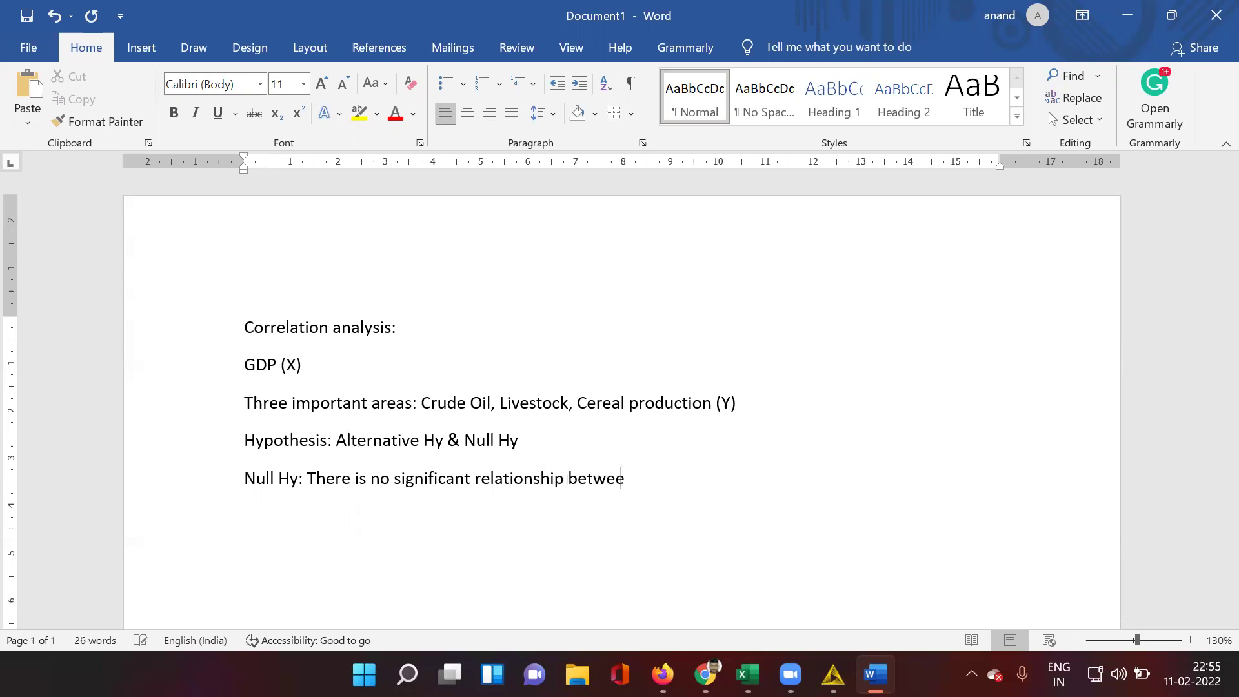
{"action": "type", "text": "n two variables "}
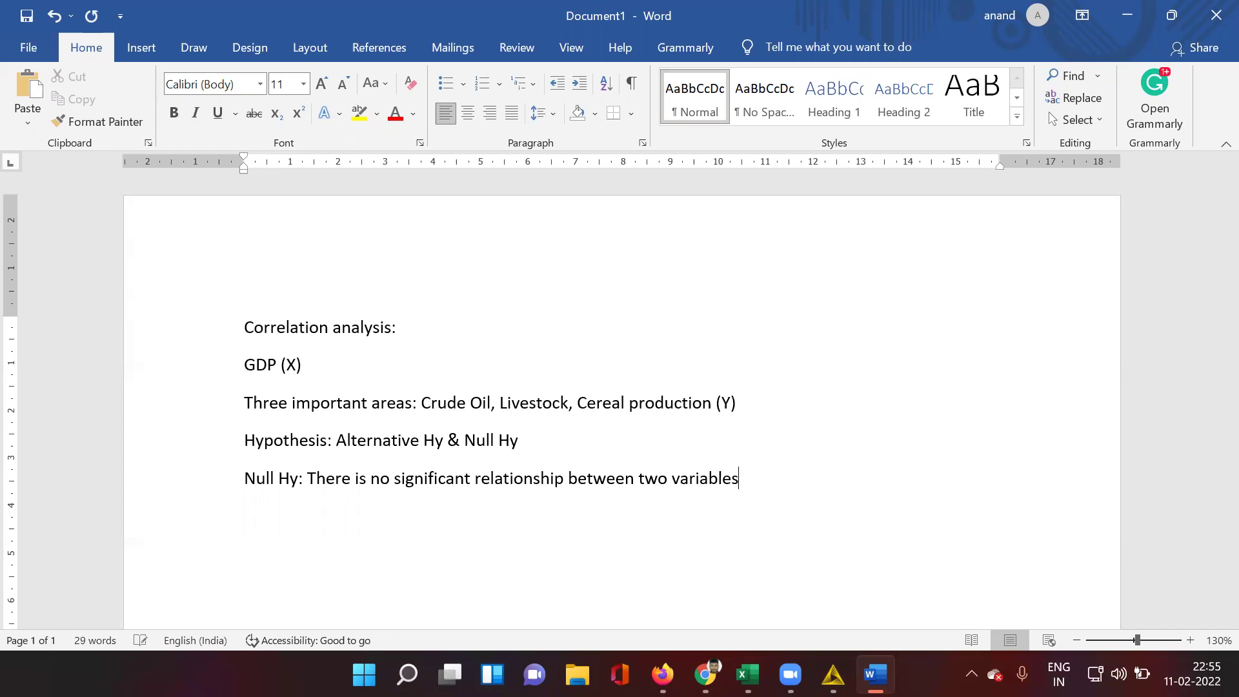
Add the line "Alternative Hy: There is a strong and significant relationship between two variables", copying its ending from the Null Hy line
{"action": "type", "text": "Alternative H"}
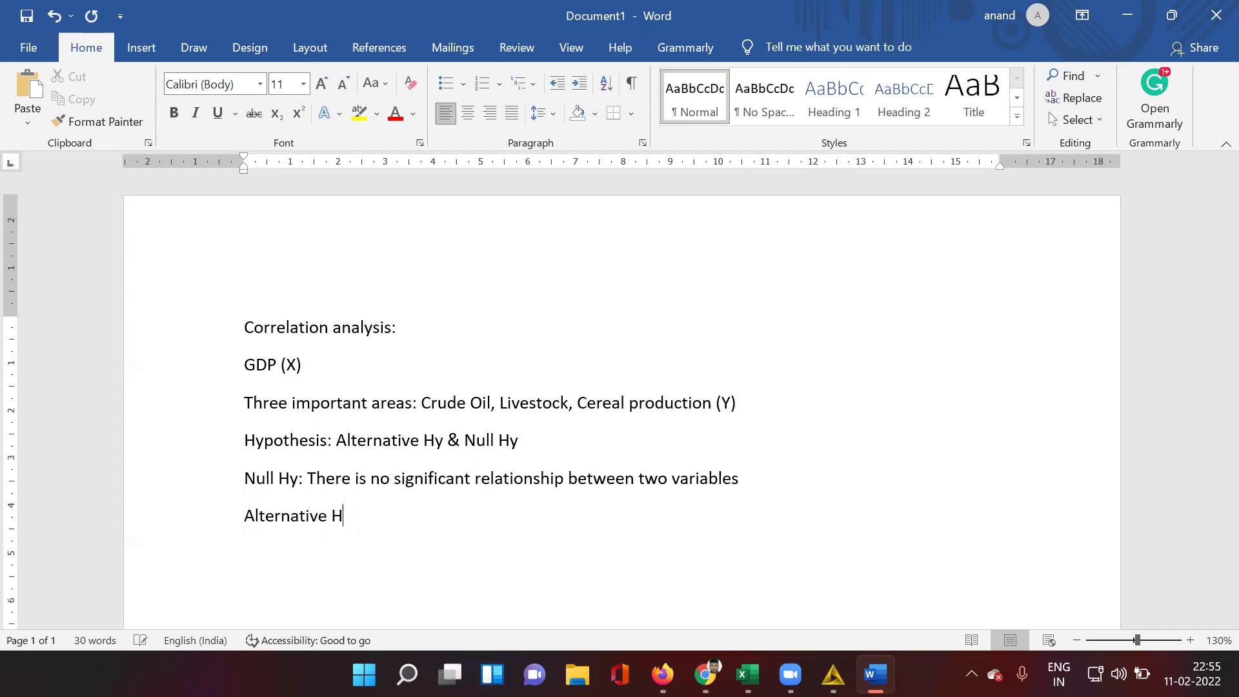
{"action": "type", "text": "y: There is a strong and"}
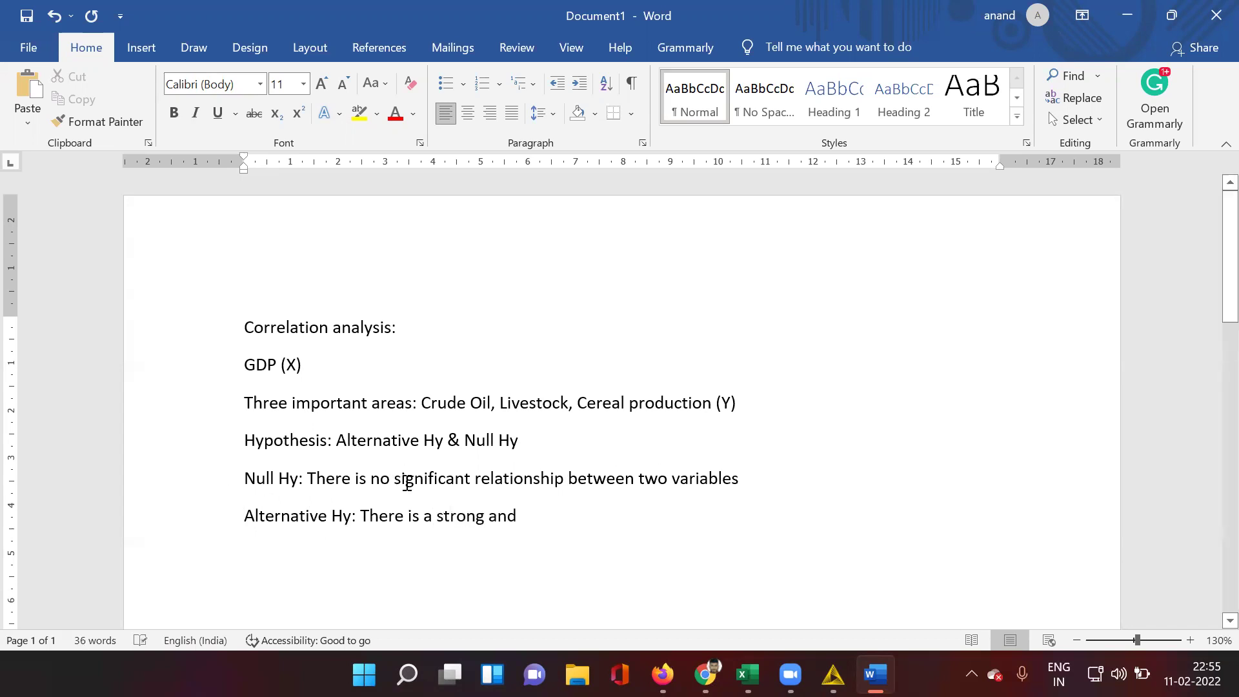
{"action": "left_click_drag", "start_coordinate": [409, 482], "coordinate": [733, 477]}
{"action": "right_click", "coordinate": [716, 485]}
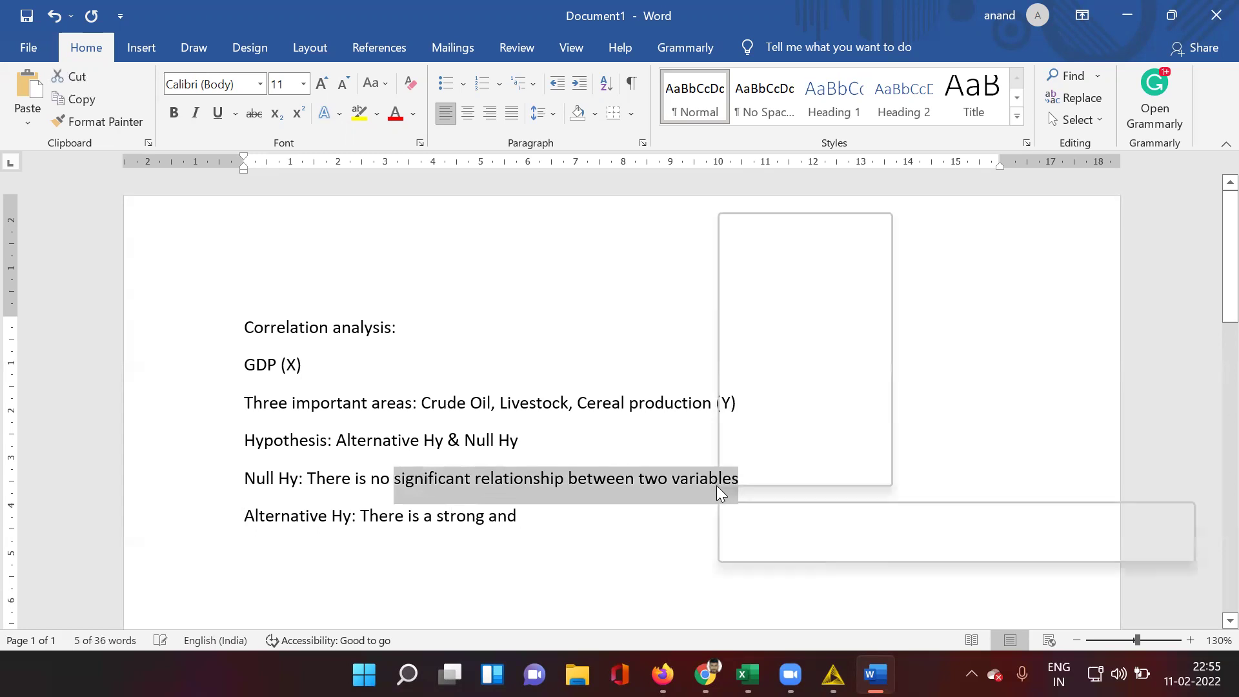
{"action": "left_click", "coordinate": [778, 250]}
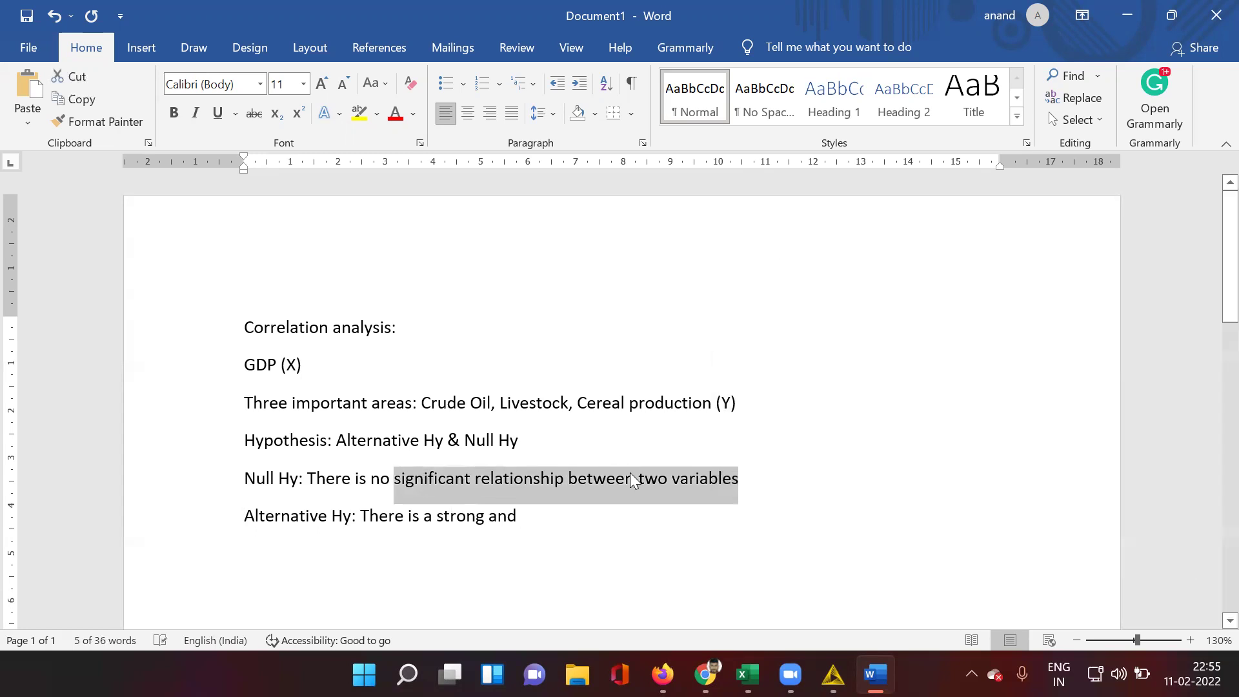
{"action": "left_click", "coordinate": [594, 510]}
{"action": "right_click", "coordinate": [594, 511]}
{"action": "left_click", "coordinate": [721, 321]}
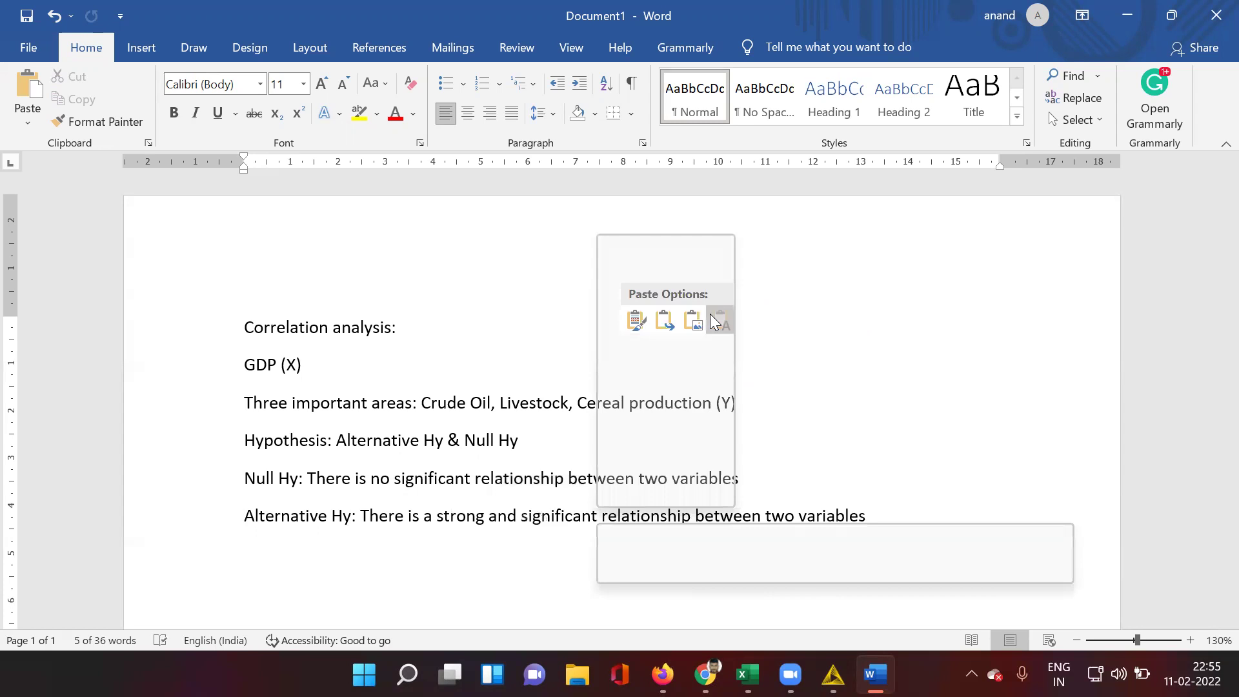
Add the lines "Hypothesis for Crude Oil", "Hypothesis for Livestock" and "Hypothesis for Cereal production" below the Alternative Hy line
{"action": "key", "text": "Return"}
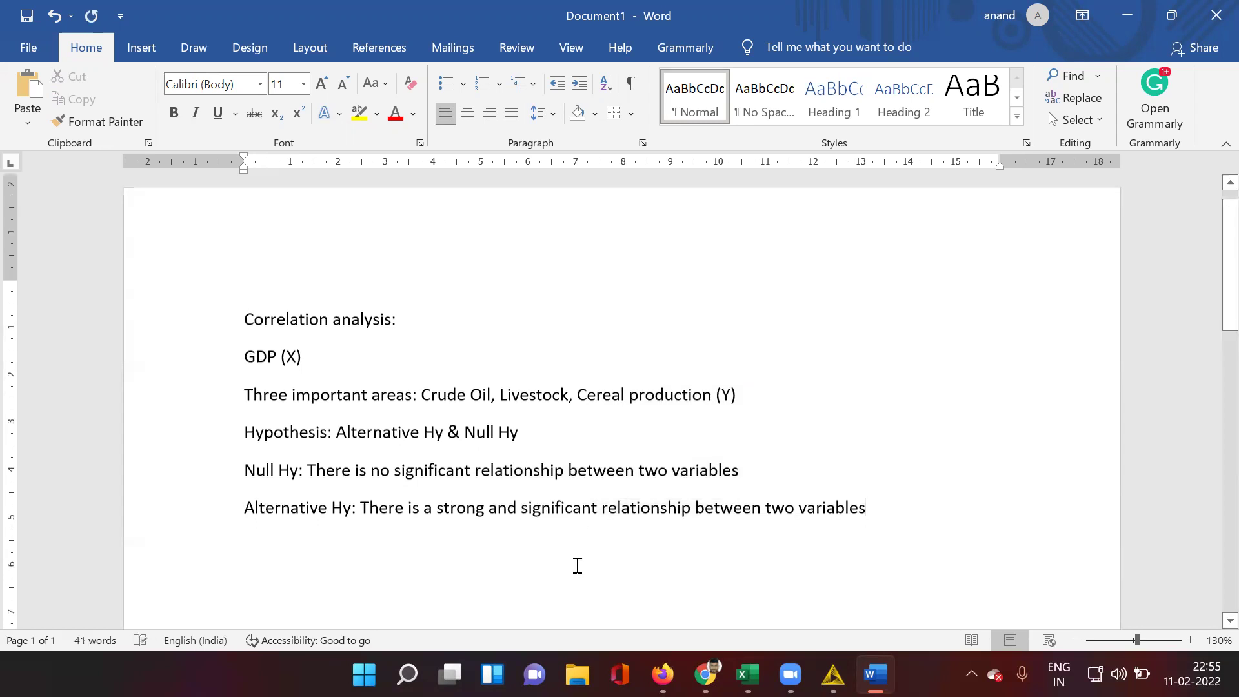
{"action": "scroll", "coordinate": [576, 567], "scroll_direction": "down", "scroll_amount": 3}
{"action": "key", "text": "Return"}
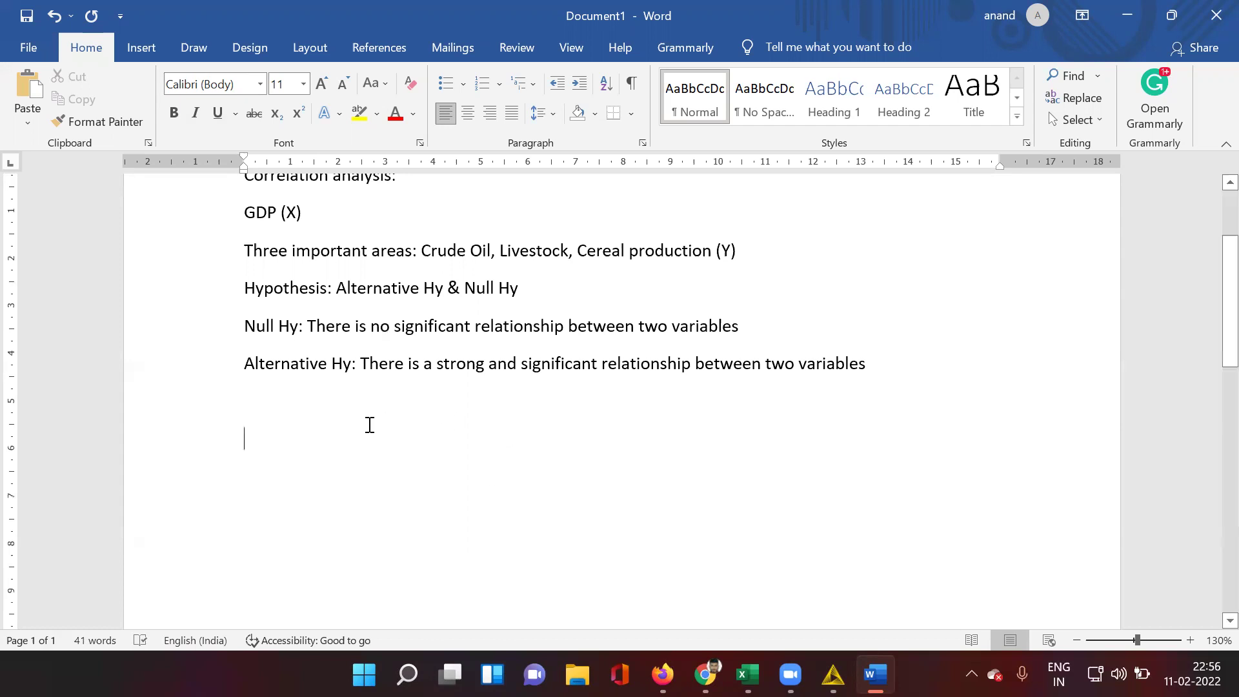
{"action": "type", "text": "Hypothe"}
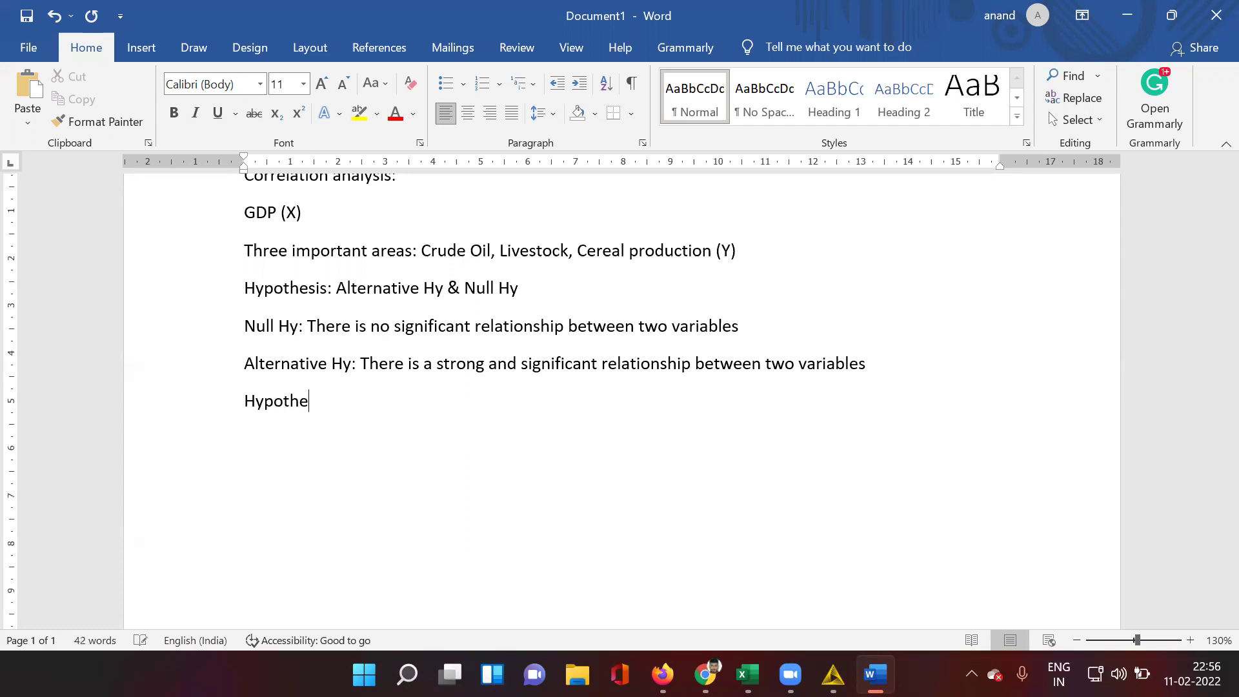
{"action": "type", "text": "sis for Crude Oil"}
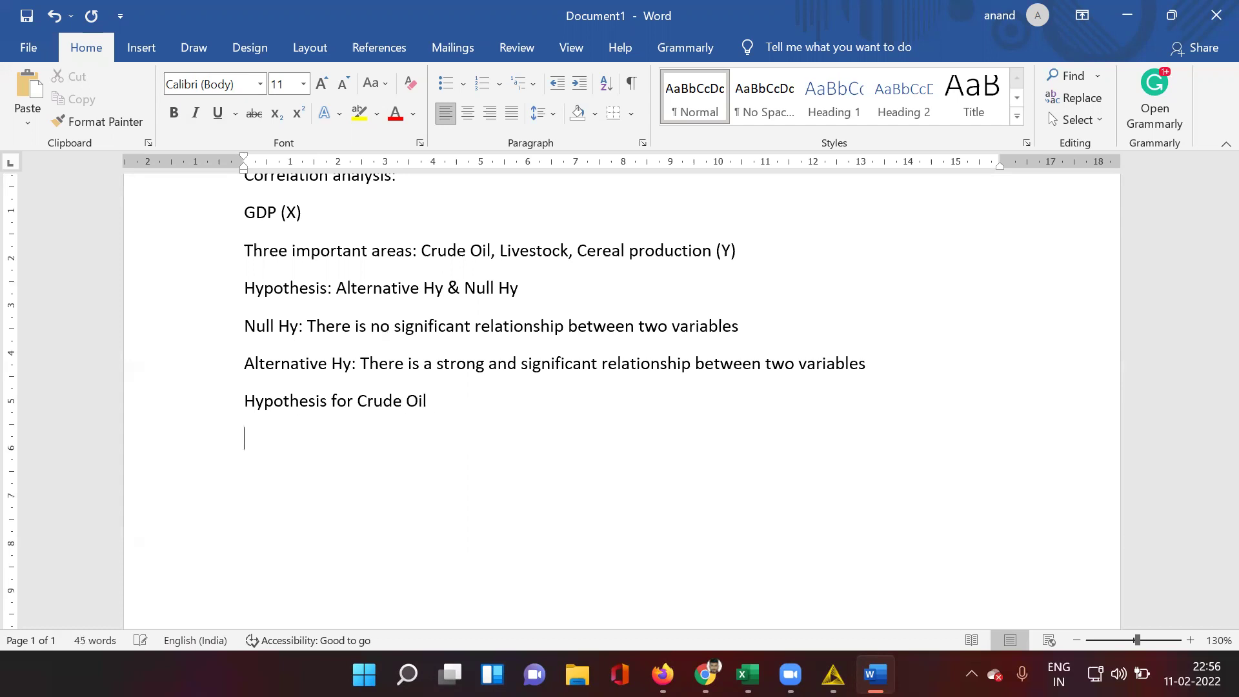
{"action": "key", "text": "Return"}
{"action": "type", "text": "Hypothesis for Livestock"}
{"action": "key", "text": "Return"}
{"action": "type", "text": "Hypo"}
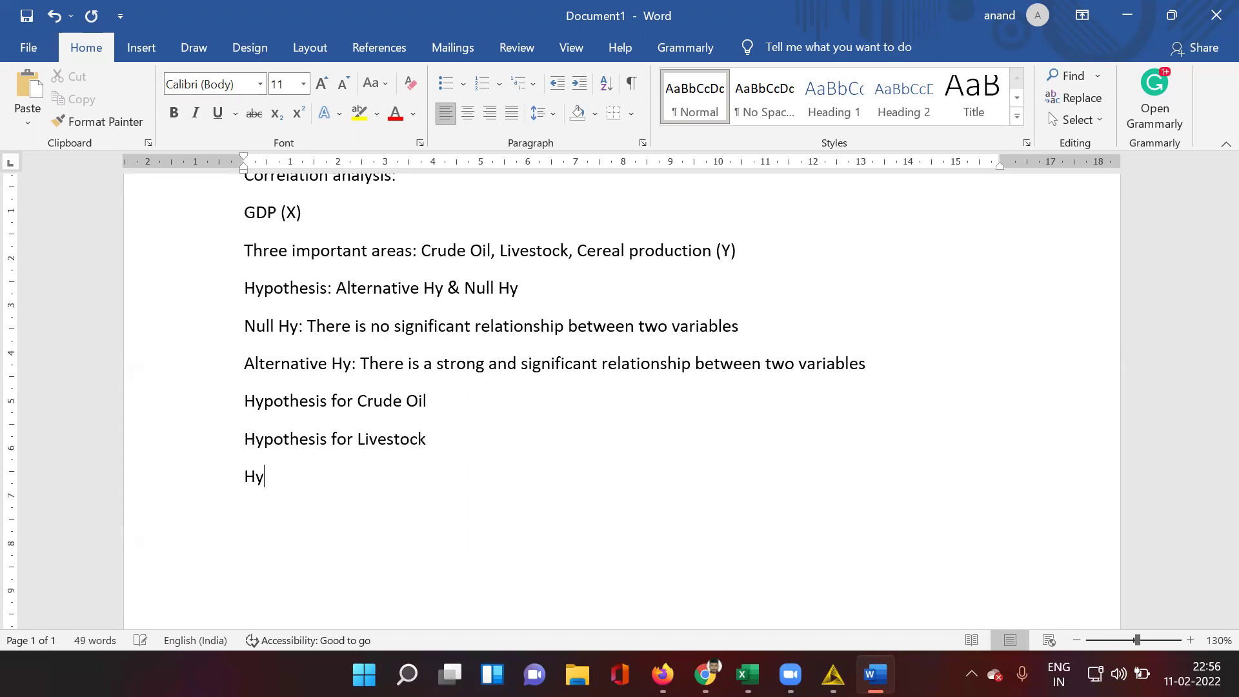
{"action": "type", "text": "thesis for Cer"}
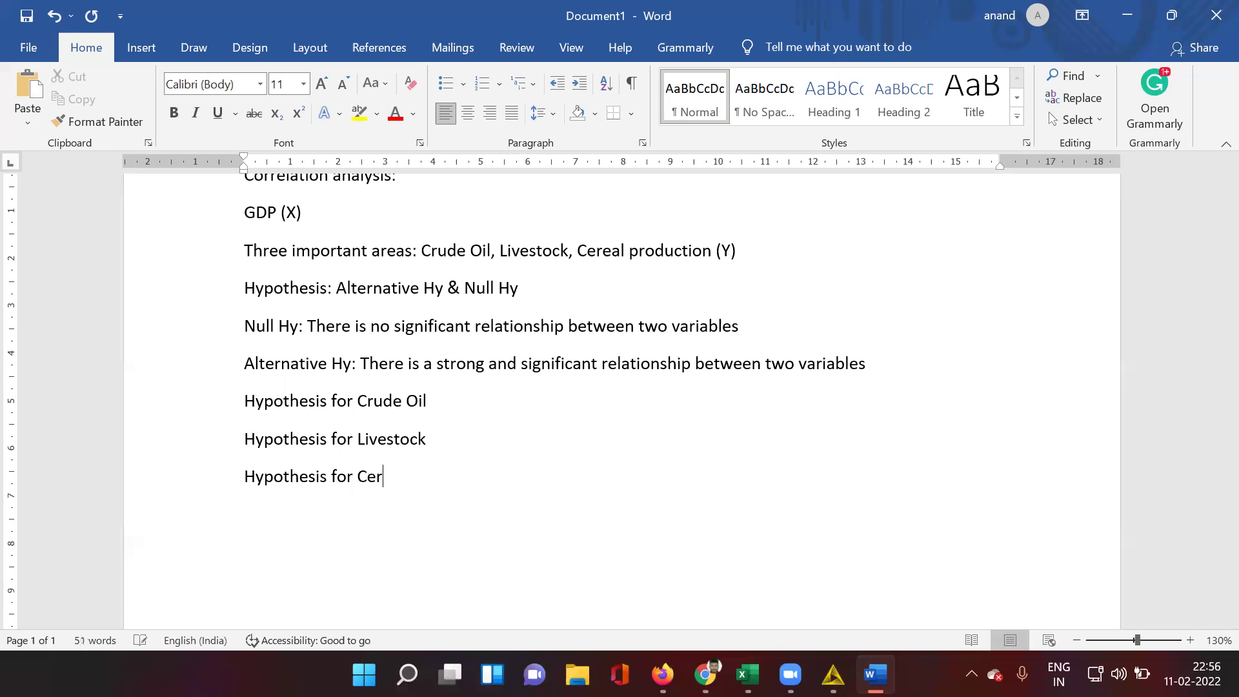
{"action": "type", "text": "eal production"}
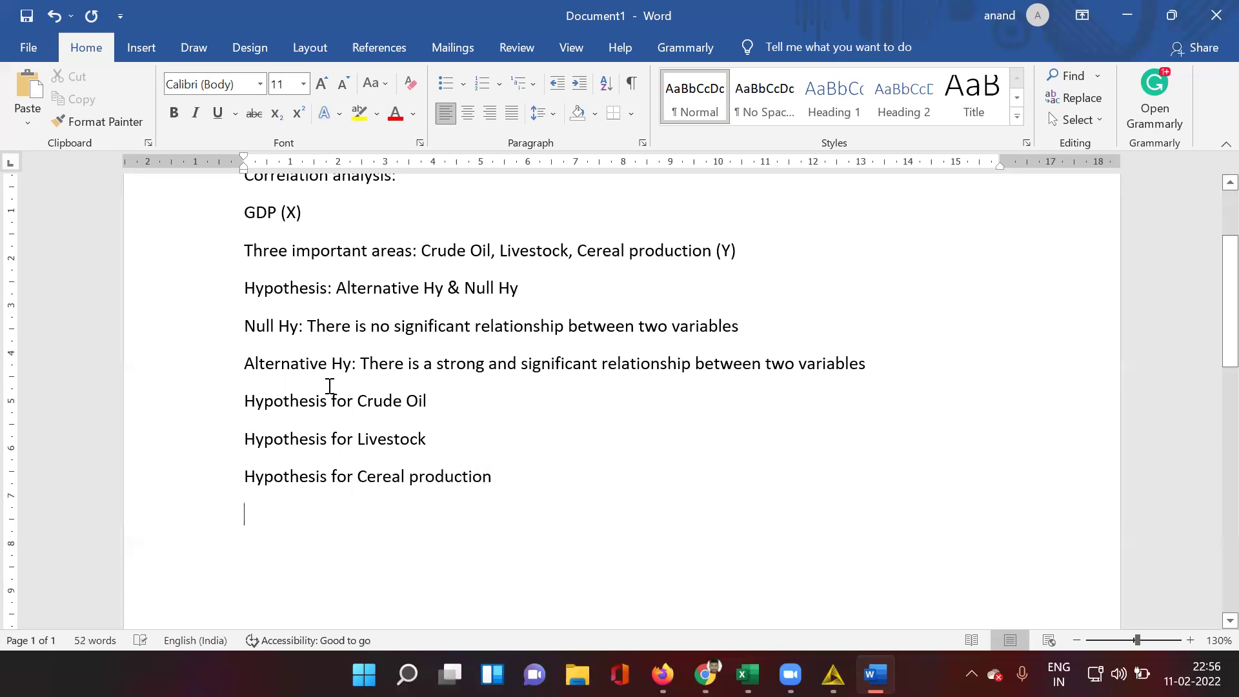
Center the "Hypothesis: Alternative Hy & Null Hy" line and make it bold
{"action": "left_click", "coordinate": [246, 363]}
{"action": "left_click_drag", "start_coordinate": [244, 291], "coordinate": [547, 288]}
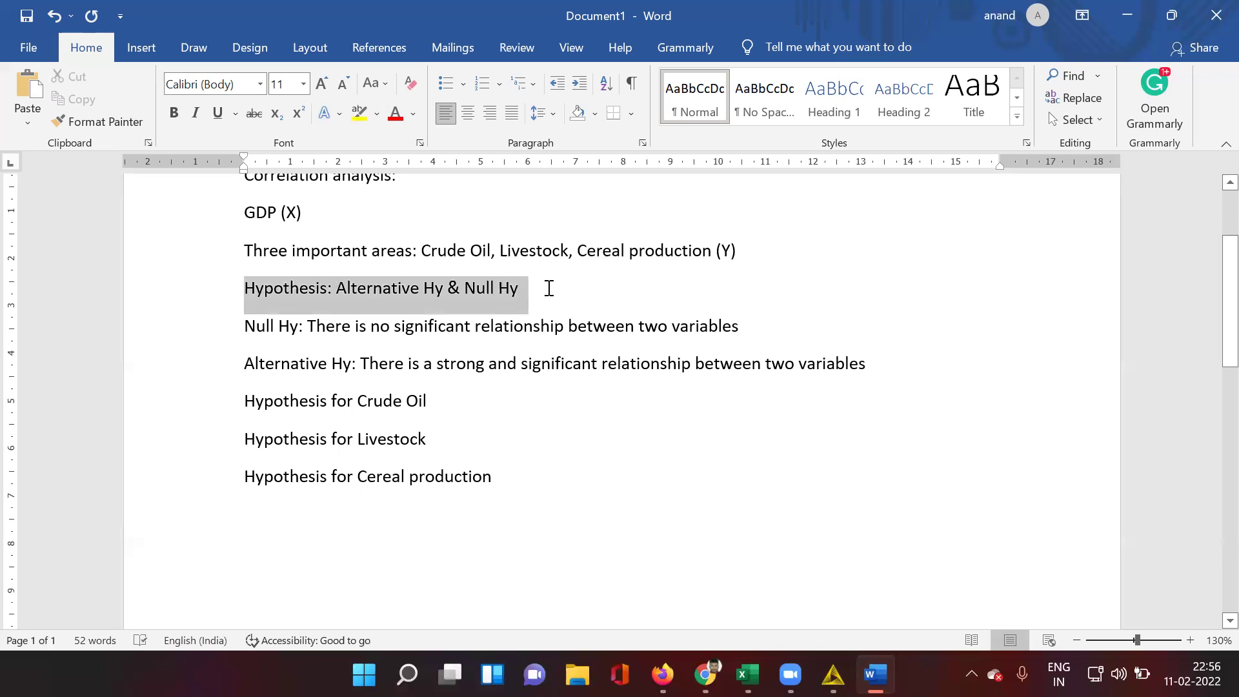
{"action": "left_click", "coordinate": [467, 113]}
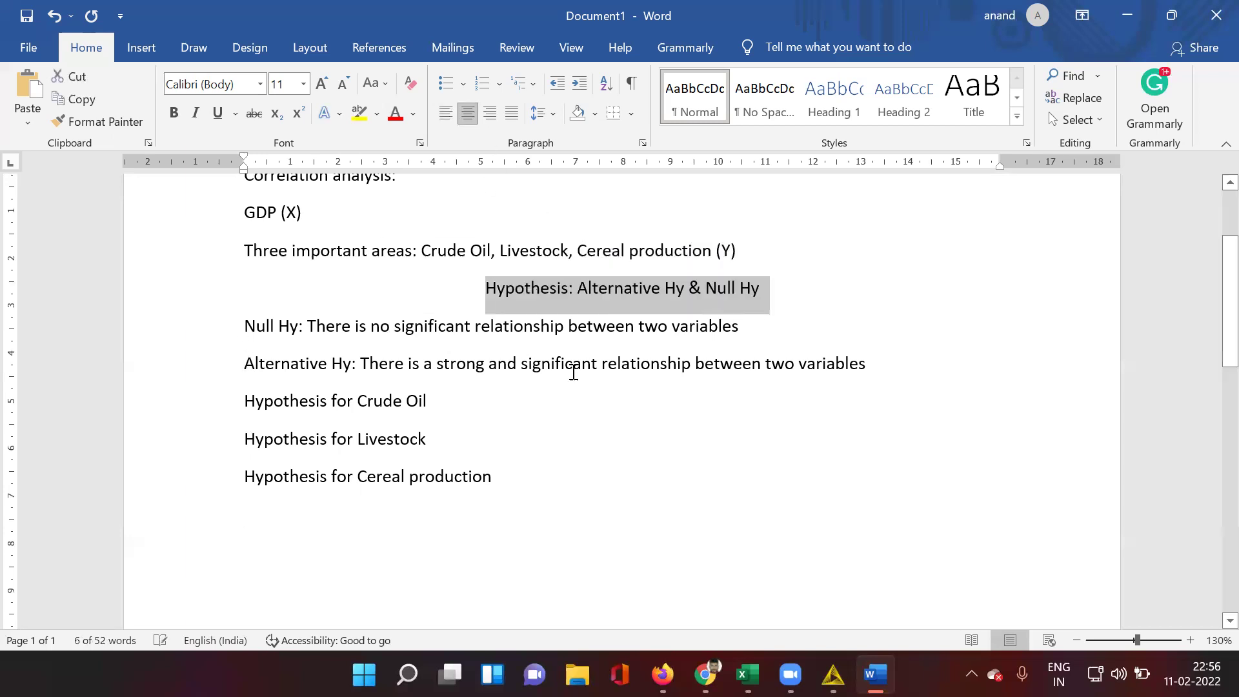
{"action": "left_click", "coordinate": [173, 106]}
{"action": "left_click", "coordinate": [310, 250]}
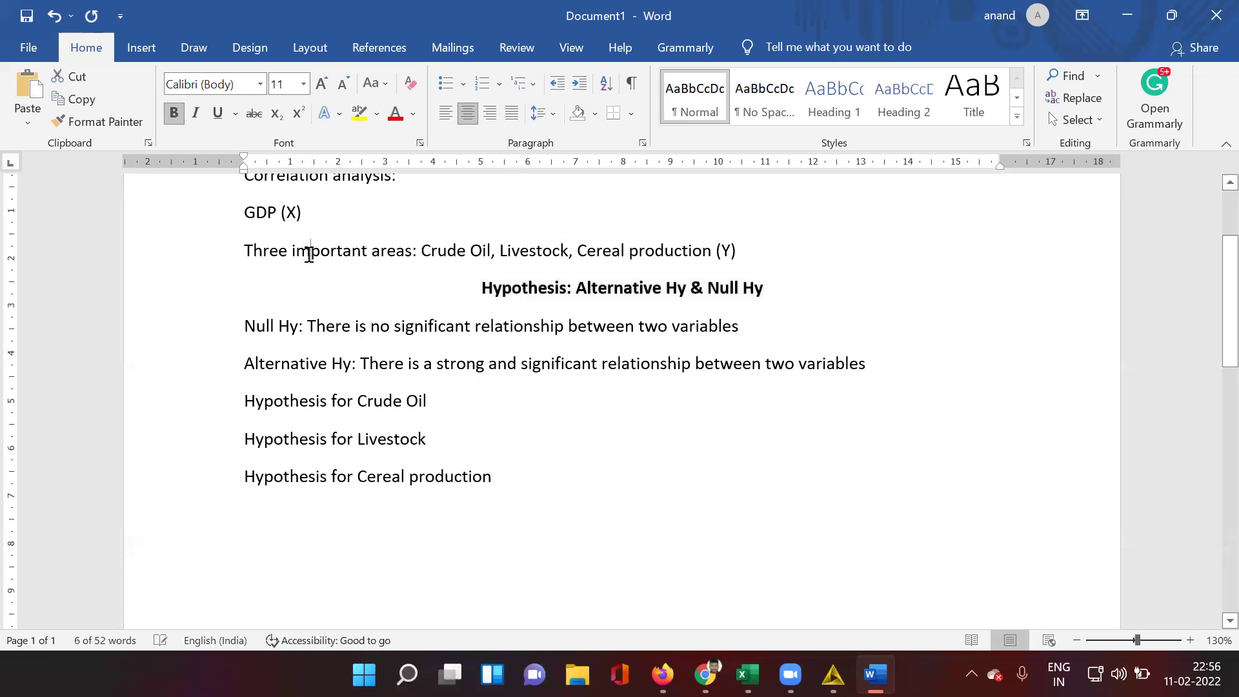
Make the "Null Hy:" and "Alternative Hy:" labels at the start of their lines bold
{"action": "left_click_drag", "start_coordinate": [246, 329], "coordinate": [307, 329]}
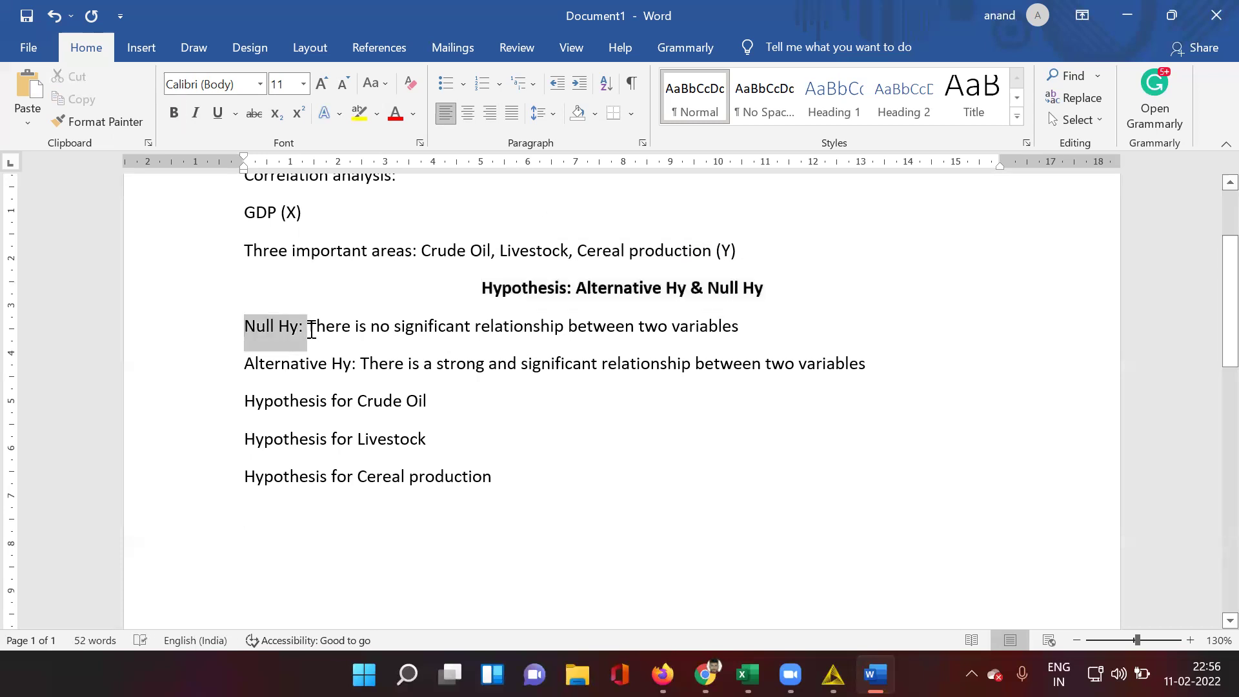
{"action": "left_click", "coordinate": [173, 112]}
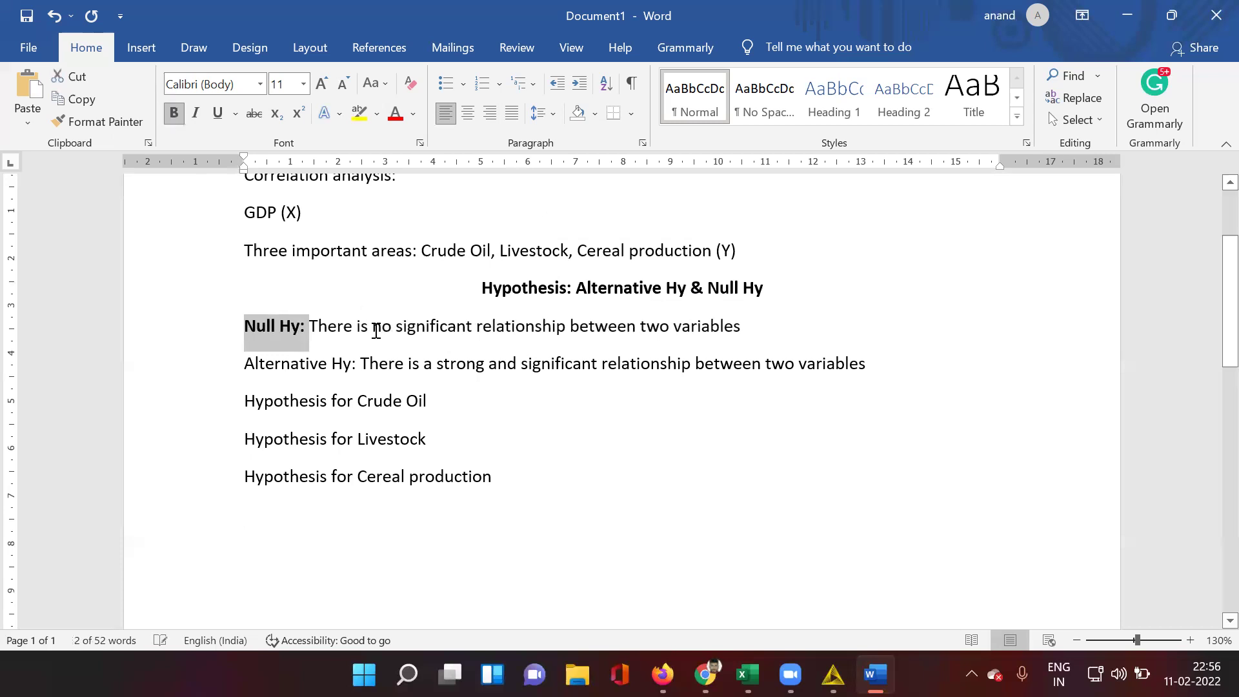
{"action": "left_click", "coordinate": [377, 329]}
{"action": "left_click_drag", "start_coordinate": [247, 365], "coordinate": [360, 362]}
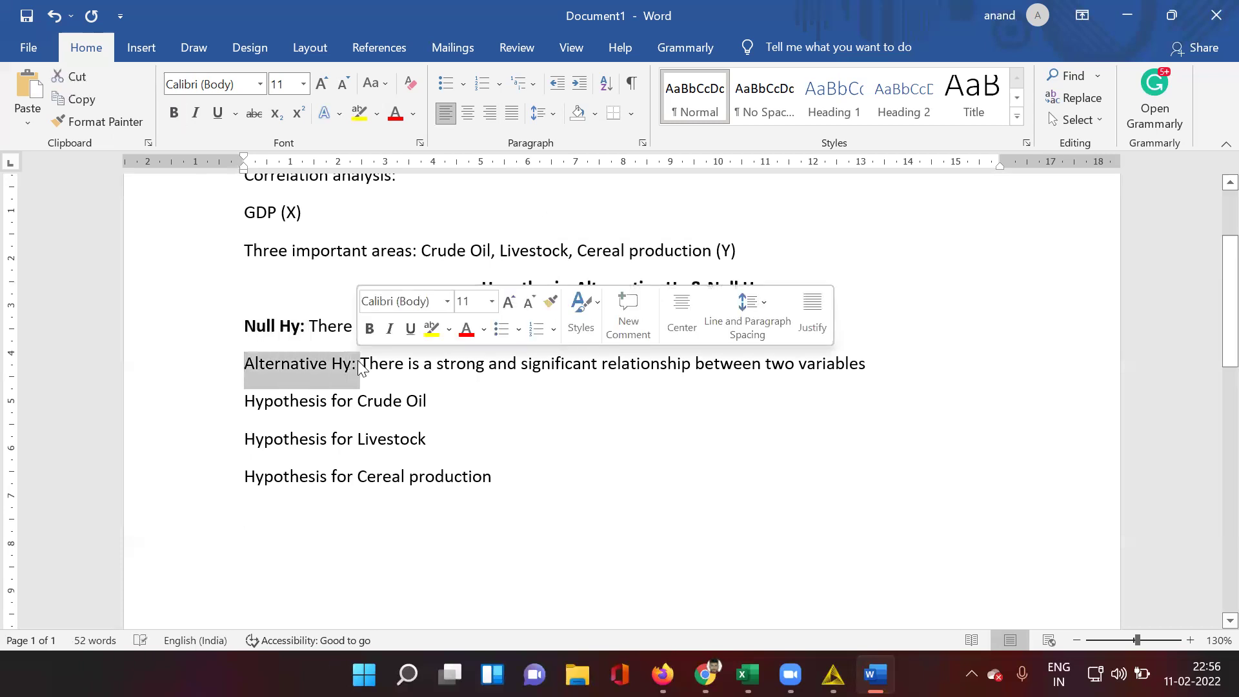
{"action": "left_click", "coordinate": [172, 112]}
{"action": "left_click", "coordinate": [493, 288]}
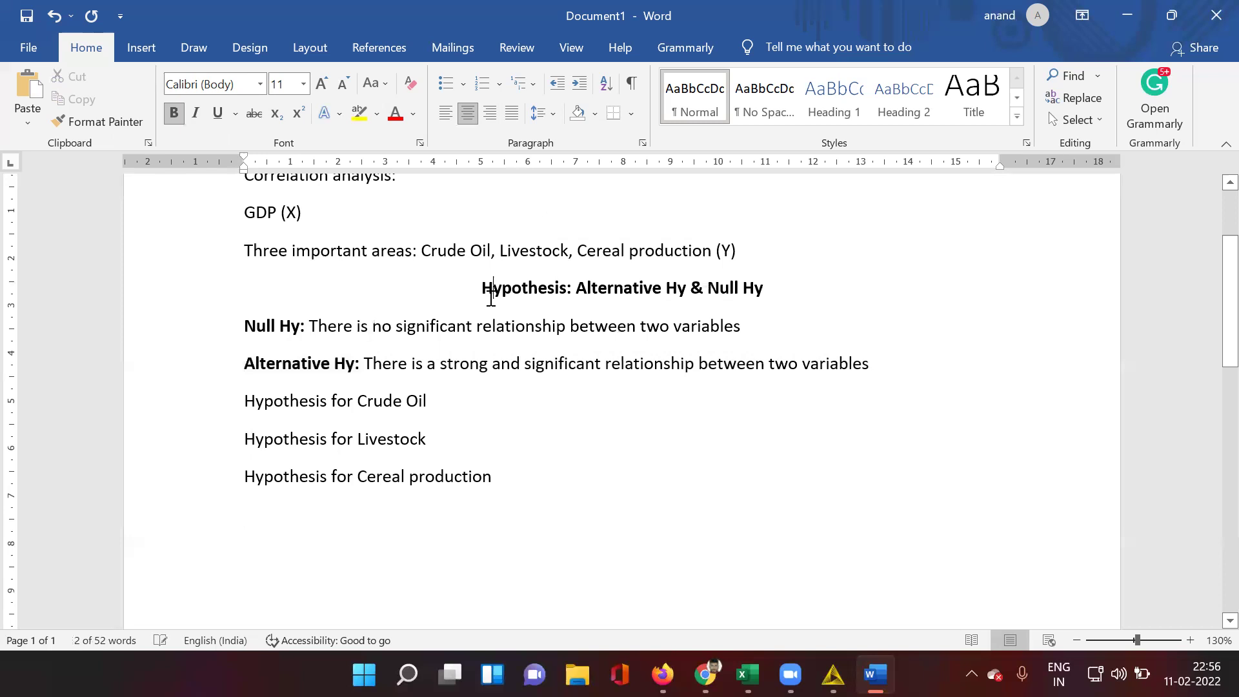
Copy the Null Hy and Alternative Hy lines below "Hypothesis for Crude Oil", leaving no blank line after them
{"action": "left_click", "coordinate": [449, 400]}
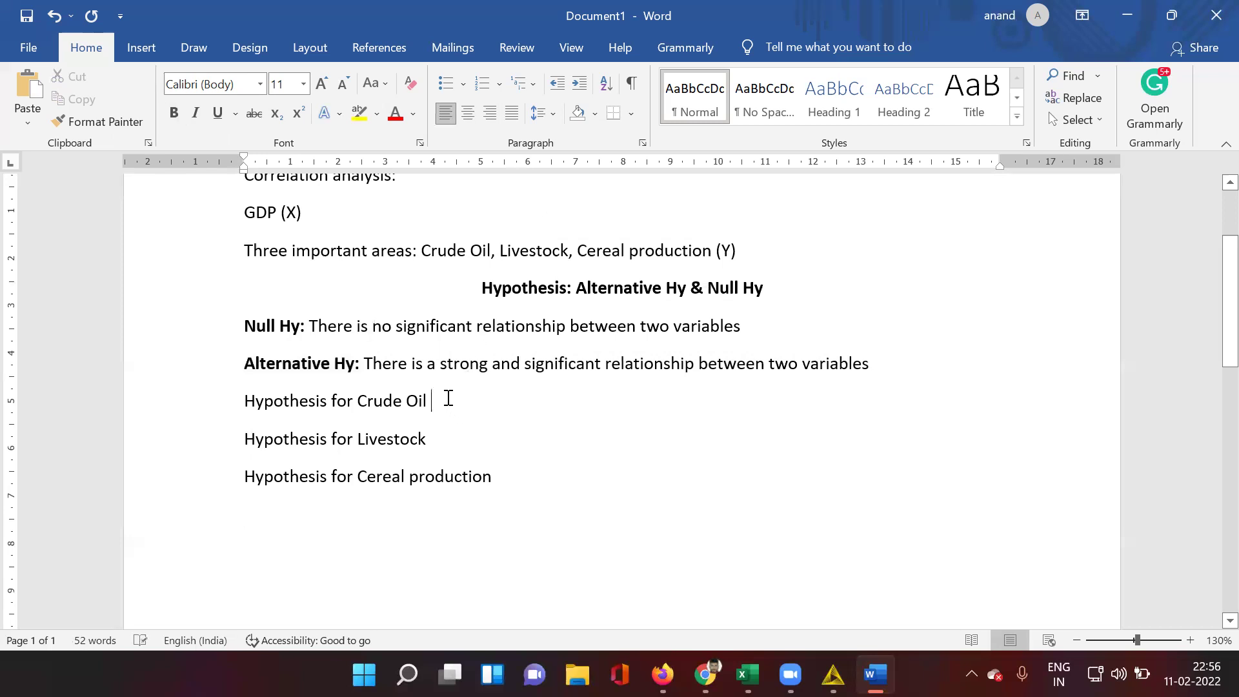
{"action": "key", "text": "Return"}
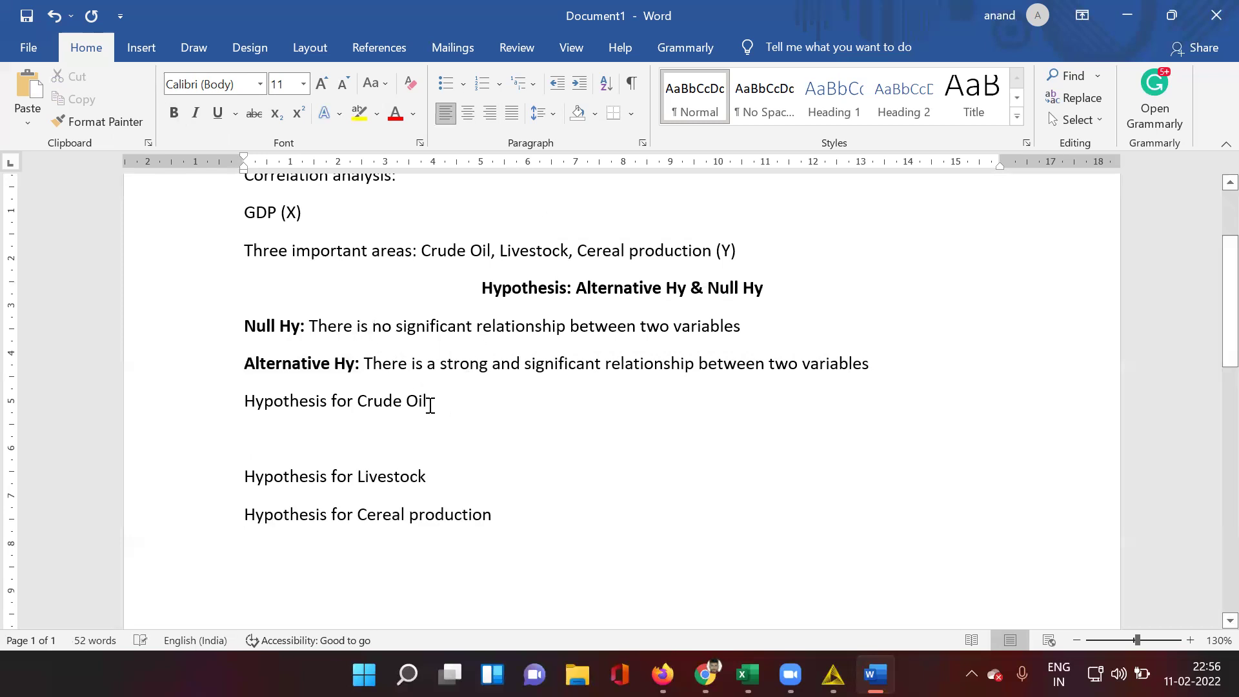
{"action": "left_click_drag", "start_coordinate": [248, 322], "coordinate": [890, 362]}
{"action": "right_click", "coordinate": [622, 332]}
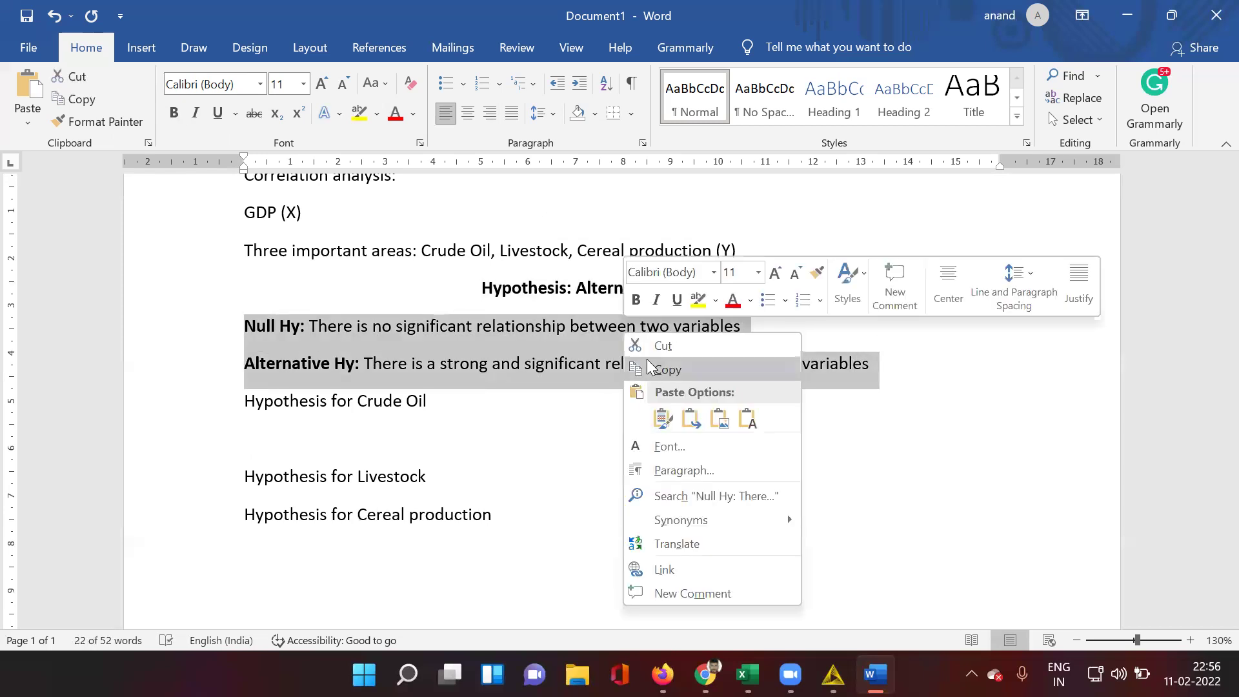
{"action": "left_click", "coordinate": [661, 367]}
{"action": "left_click", "coordinate": [342, 440]}
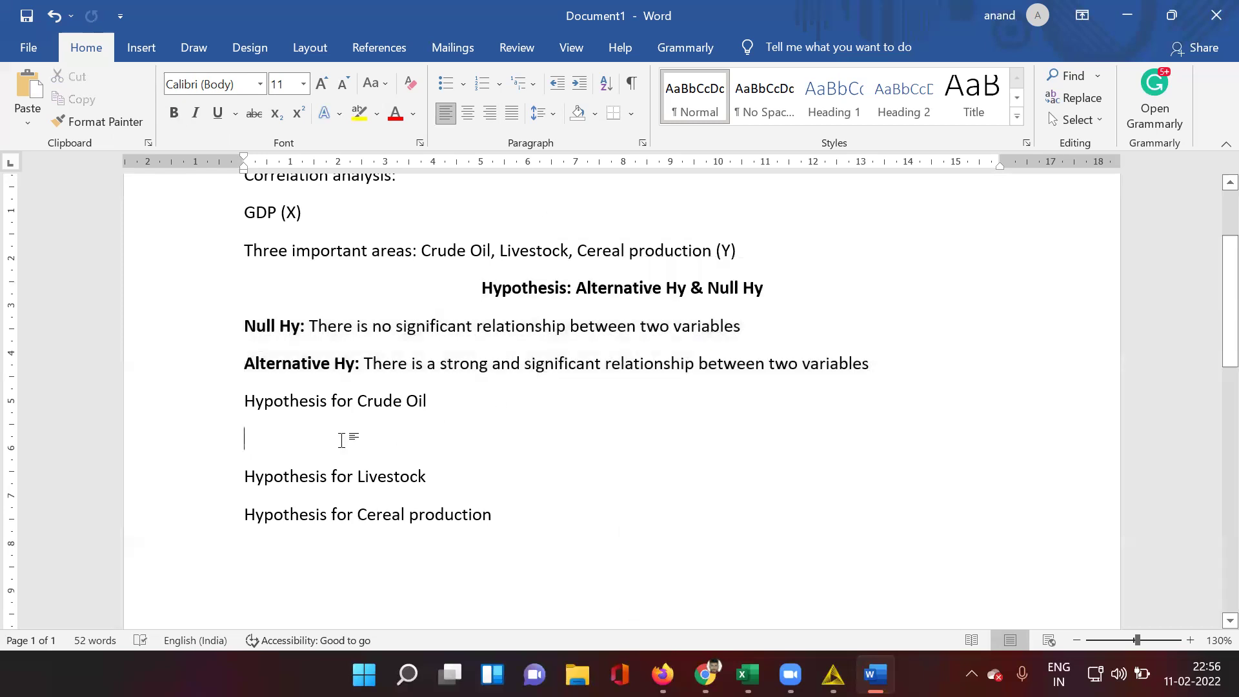
{"action": "key", "text": "ctrl+v"}
{"action": "scroll", "coordinate": [342, 440], "scroll_direction": "down", "scroll_amount": 2}
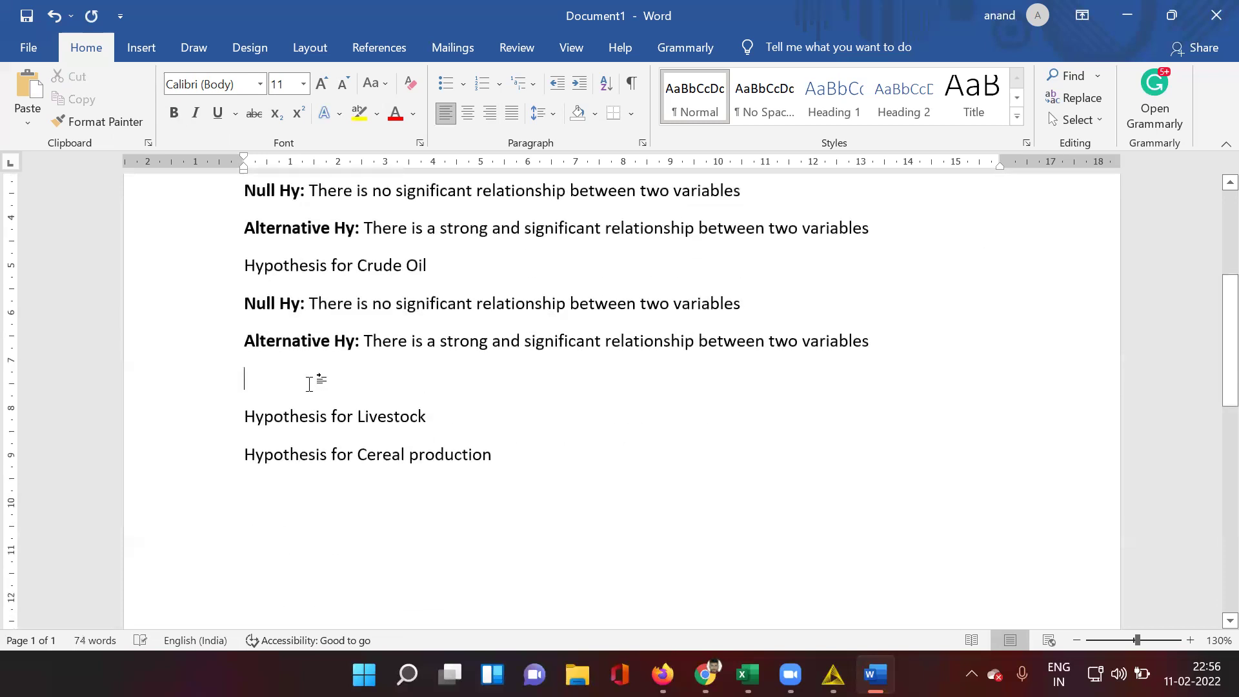
{"action": "key", "text": "BackSpace"}
Paste the copied Null Hy and Alternative Hy lines below both "Hypothesis for Livestock" and "Hypothesis for Cereal production"
{"action": "left_click", "coordinate": [450, 371]}
{"action": "key", "text": "Return"}
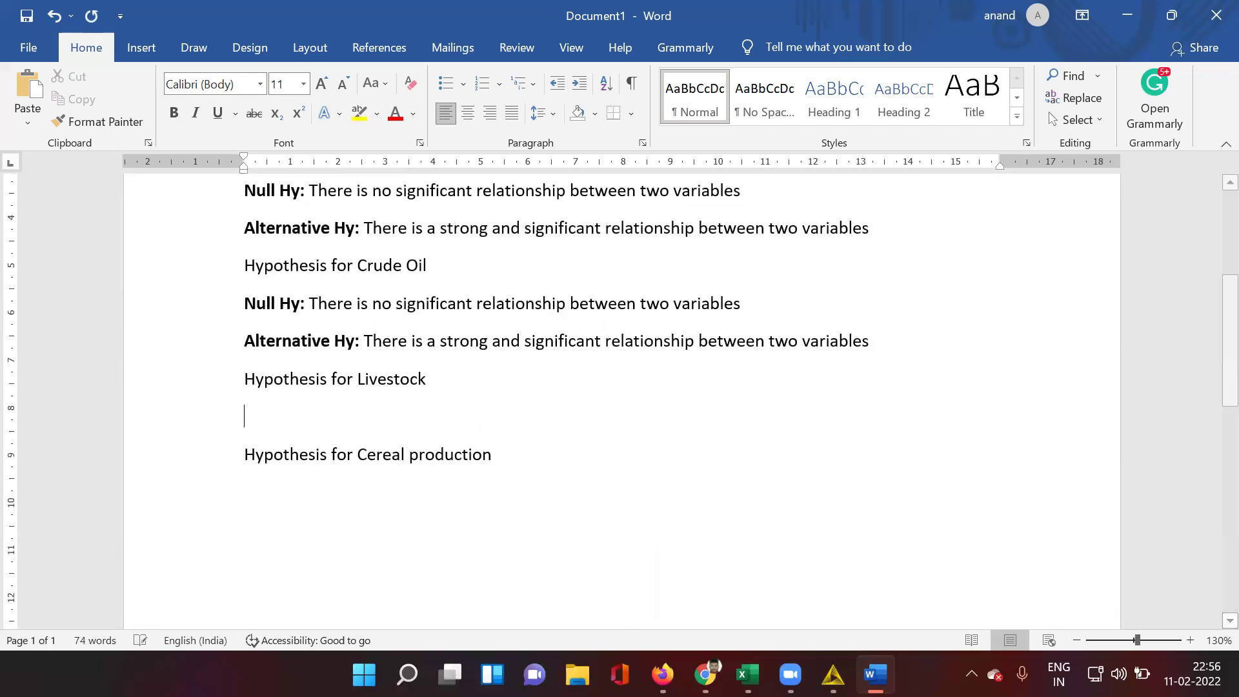
{"action": "key", "text": "ctrl+v"}
{"action": "key", "text": "BackSpace"}
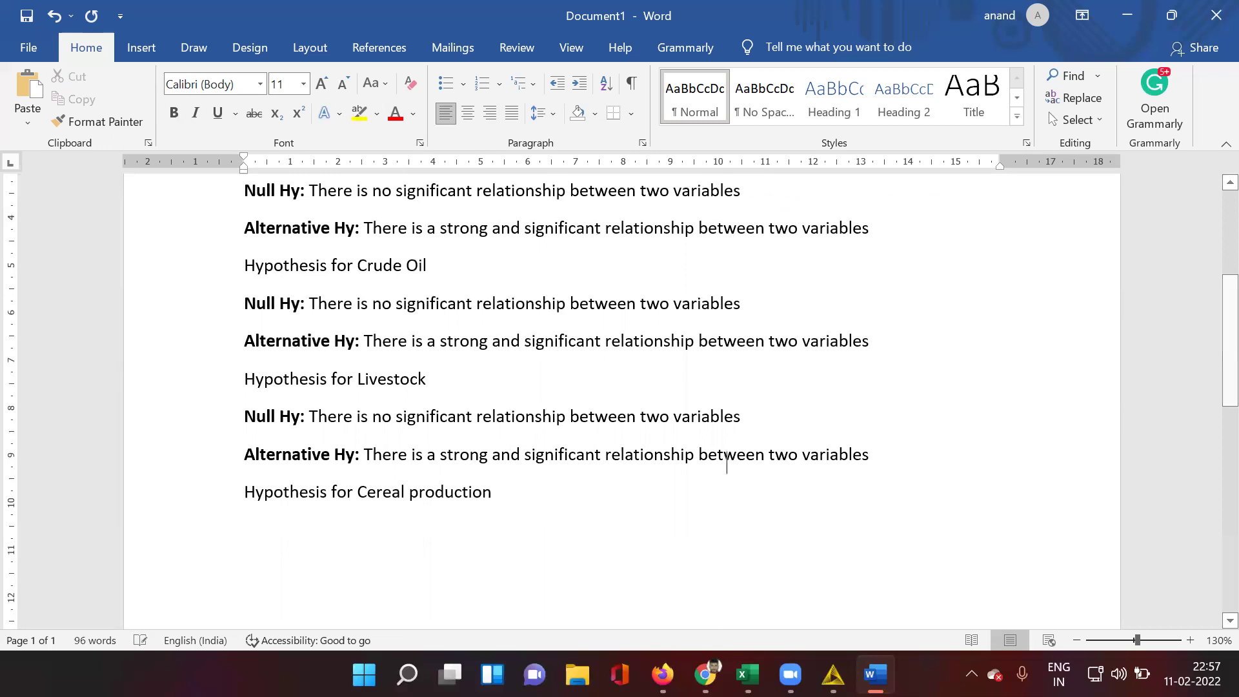
{"action": "left_click", "coordinate": [517, 495]}
{"action": "key", "text": "Return"}
{"action": "key", "text": "ctrl+v"}
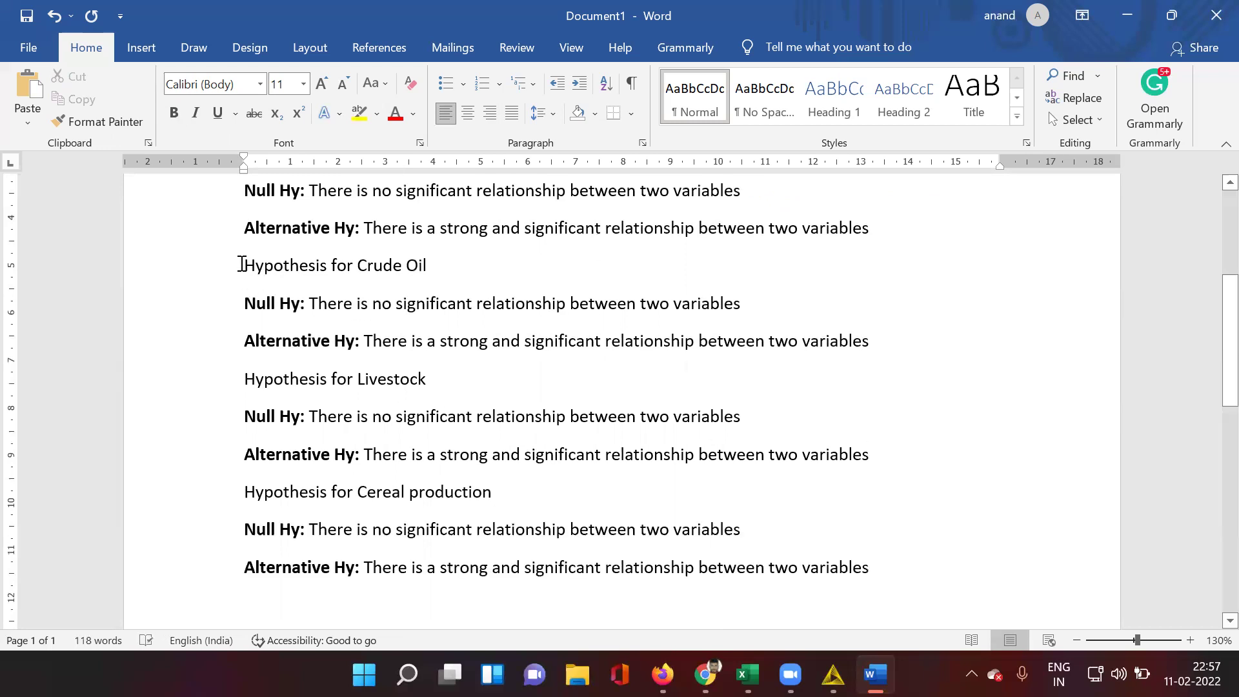
Highlight the "Hypothesis for Crude Oil", "Hypothesis for Livestock" and "Hypothesis for Cereal production" lines in yellow
{"action": "left_click_drag", "start_coordinate": [240, 266], "coordinate": [451, 270]}
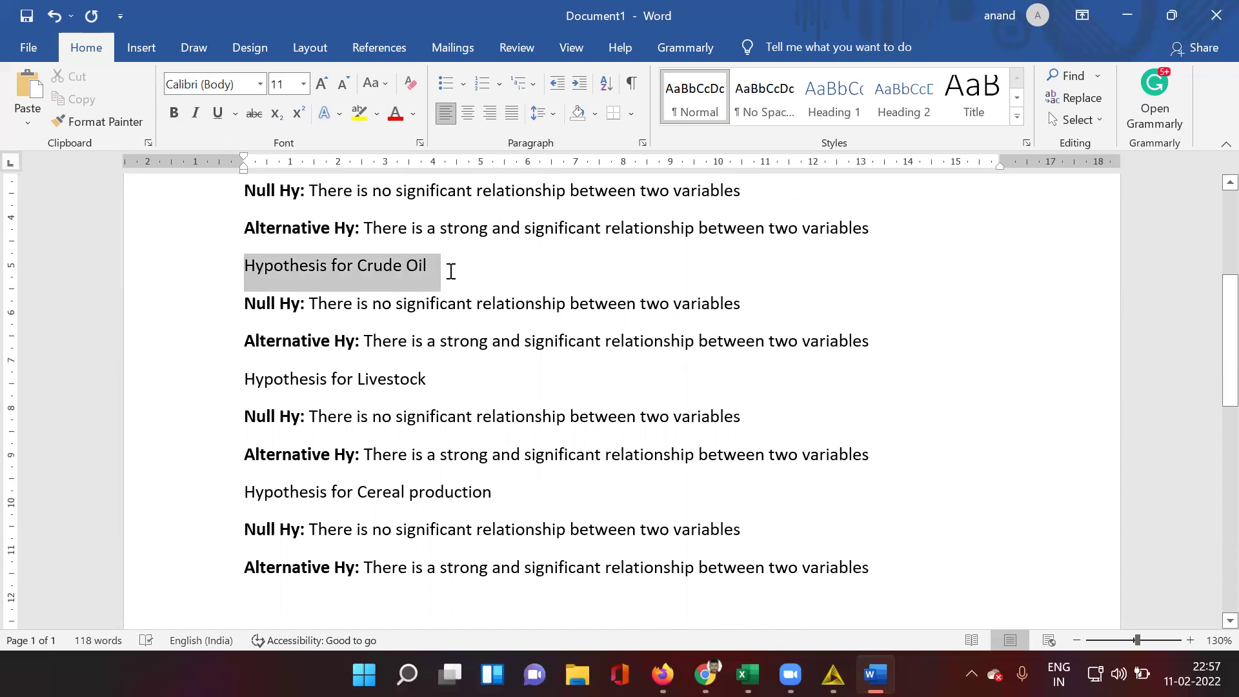
{"action": "left_click", "coordinate": [360, 113]}
{"action": "left_click", "coordinate": [240, 382]}
{"action": "left_click_drag", "start_coordinate": [240, 382], "coordinate": [428, 387]}
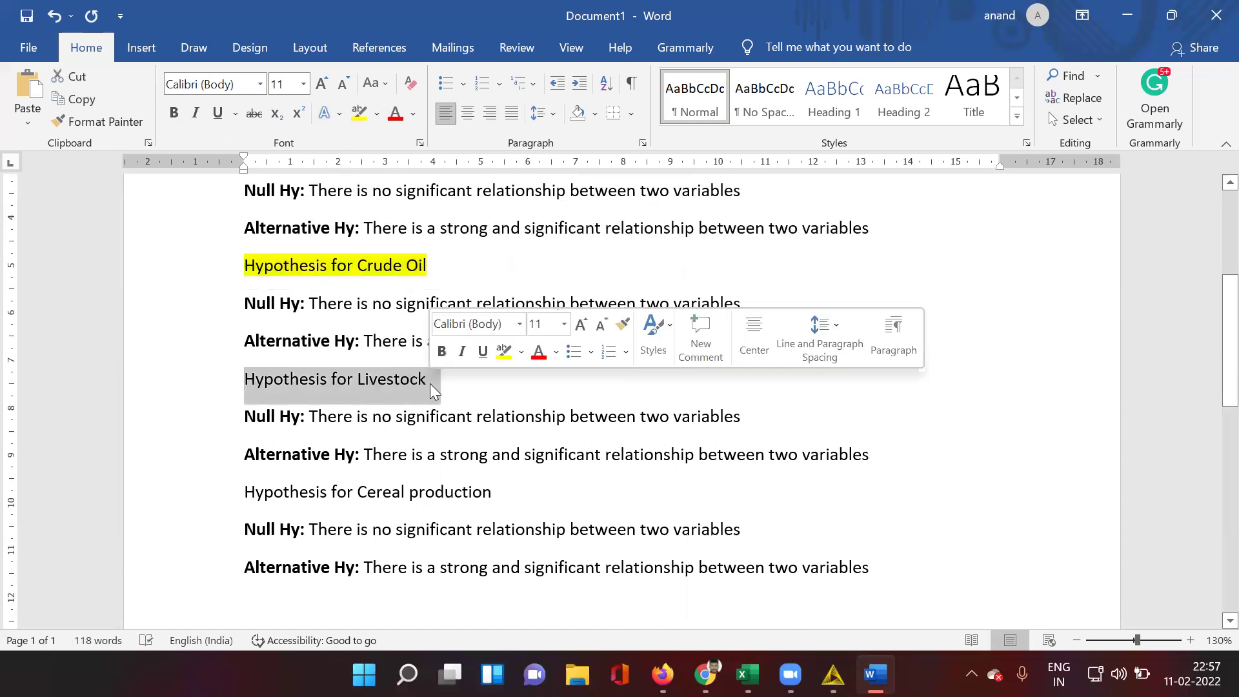
{"action": "left_click", "coordinate": [359, 113]}
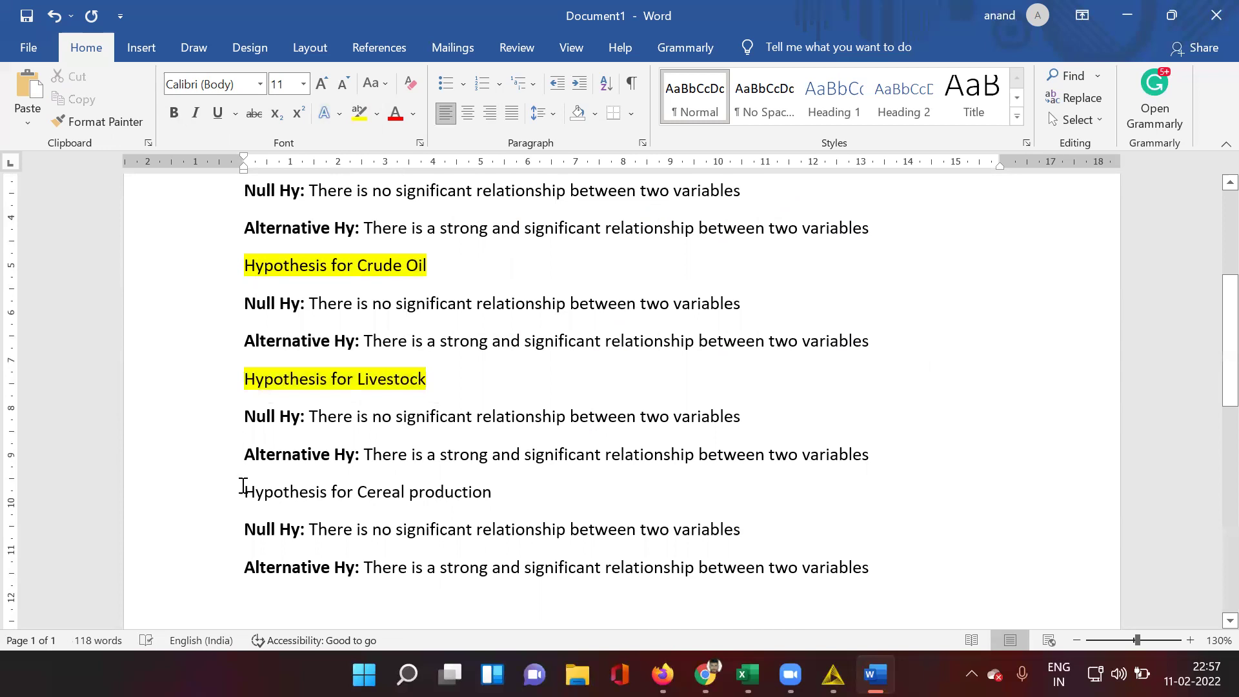
{"action": "left_click_drag", "start_coordinate": [242, 486], "coordinate": [492, 497]}
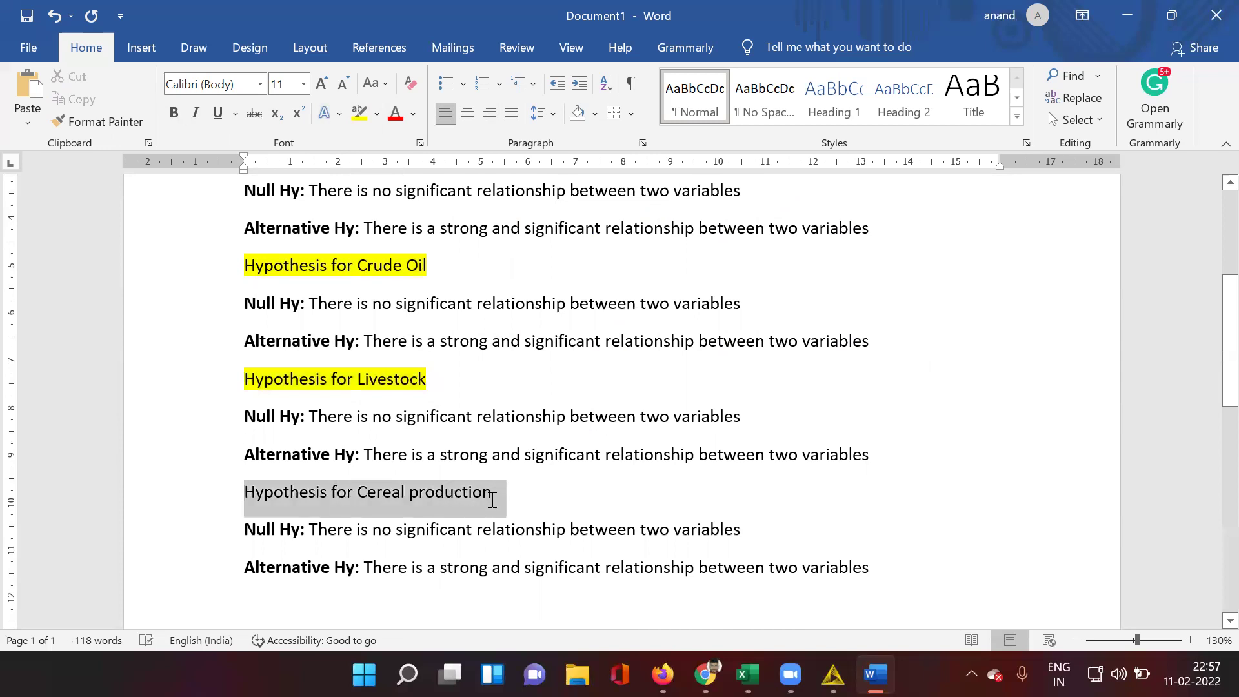
{"action": "left_click", "coordinate": [359, 112]}
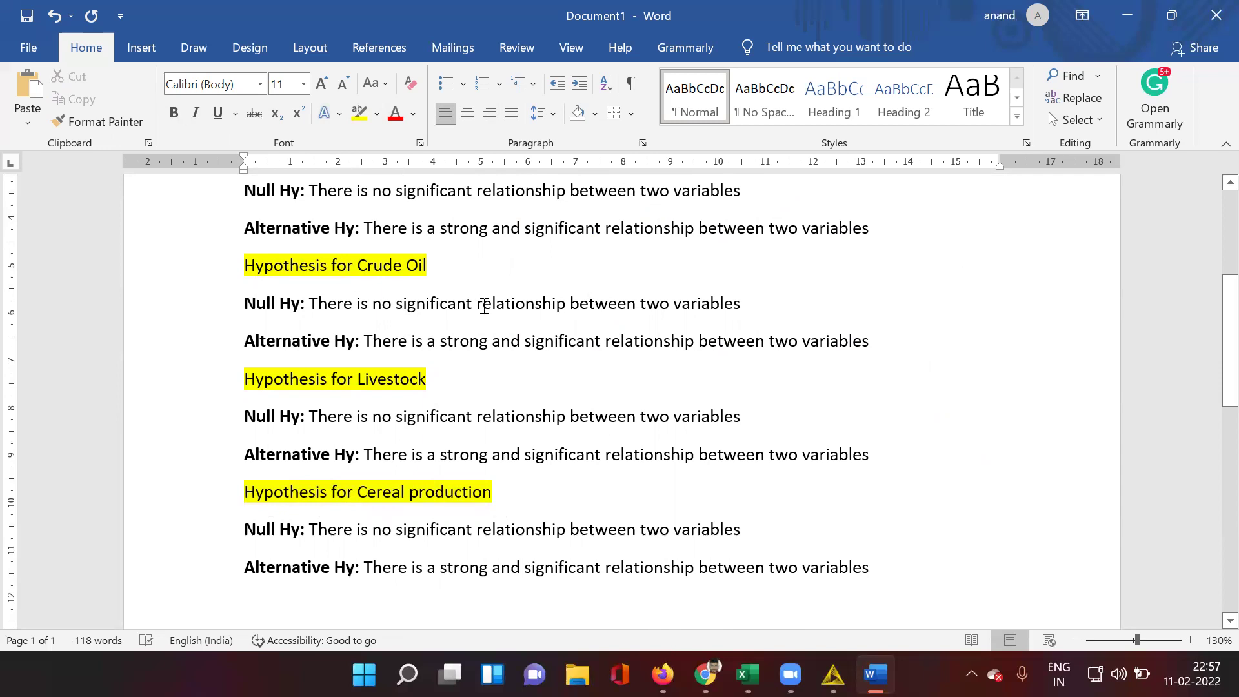
Replace "two variables" with "GDP and Crude Oil" in the Null Hy line under "Hypothesis for Crude Oil"
{"action": "left_click", "coordinate": [746, 304]}
{"action": "key", "text": "BackSpace"}
{"action": "key", "text": "BackSpace"}
{"action": "key", "text": "BackSpace"}
{"action": "key", "text": "BackSpace"}
{"action": "key", "text": "BackSpace"}
{"action": "key", "text": "BackSpace"}
{"action": "key", "text": "BackSpace"}
{"action": "key", "text": "BackSpace"}
{"action": "key", "text": "BackSpace"}
{"action": "key", "text": "BackSpace"}
{"action": "key", "text": "BackSpace"}
{"action": "key", "text": "BackSpace"}
{"action": "key", "text": "BackSpace"}
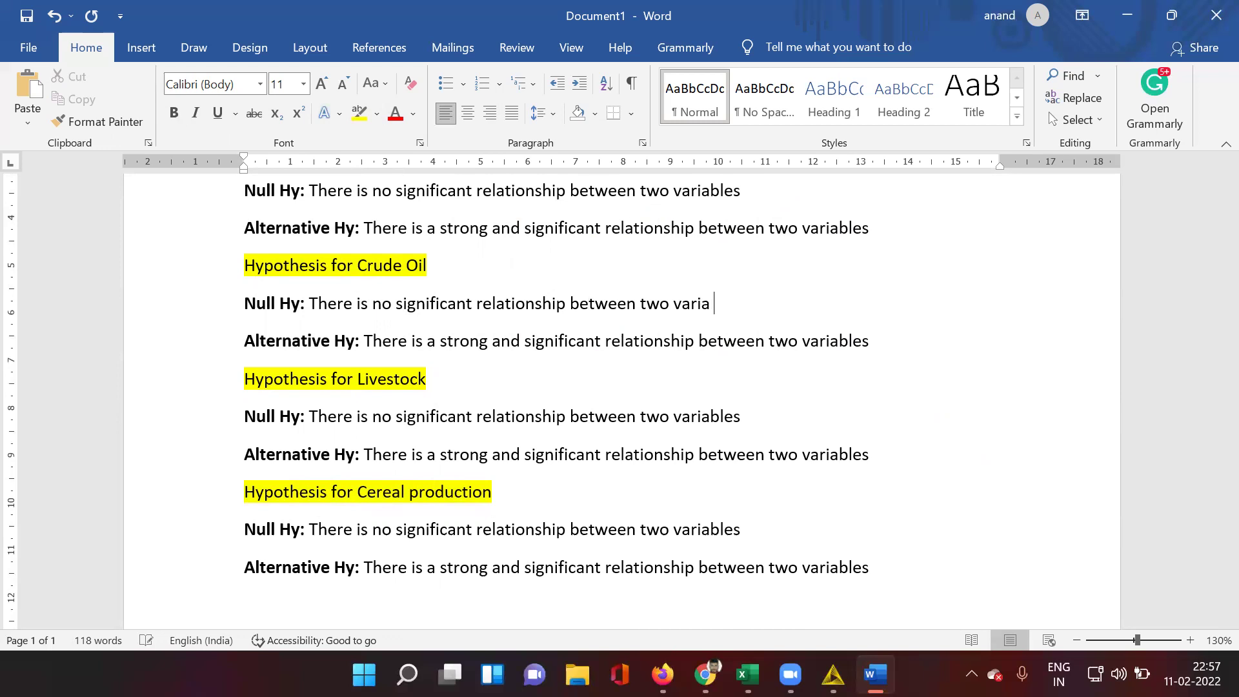
{"action": "type", "text": "GDP and Crude Oil"}
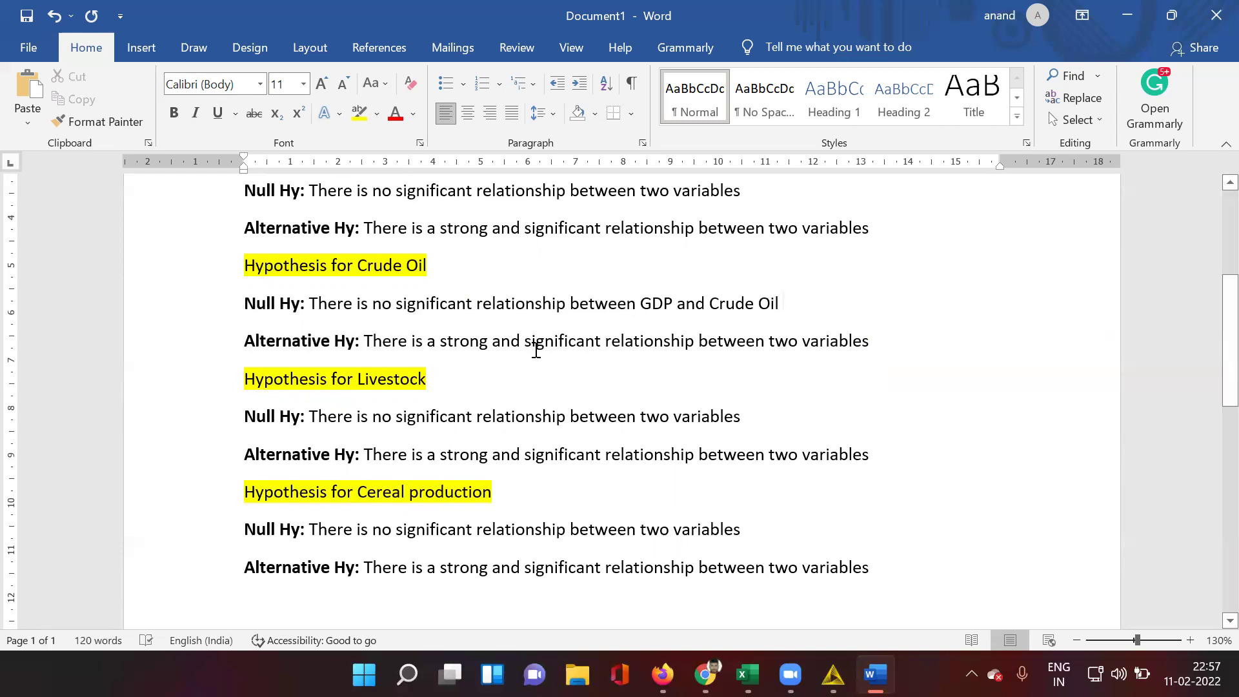
Replace "between two variables" in the Crude Oil Alternative Hy line with "GDP and Crude Oil" copied from the line above
{"action": "left_click_drag", "start_coordinate": [872, 342], "coordinate": [739, 346]}
{"action": "key", "text": "BackSpace"}
{"action": "left_click_drag", "start_coordinate": [794, 308], "coordinate": [665, 310]}
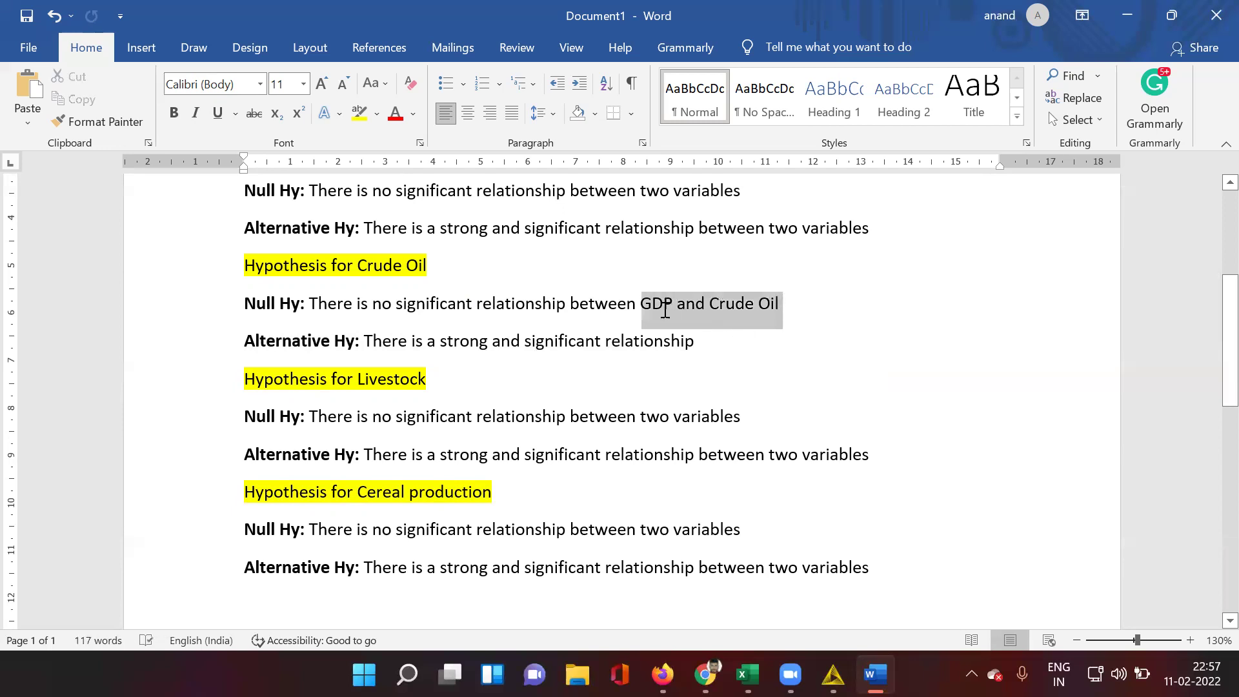
{"action": "right_click", "coordinate": [663, 308]}
{"action": "left_click", "coordinate": [731, 340]}
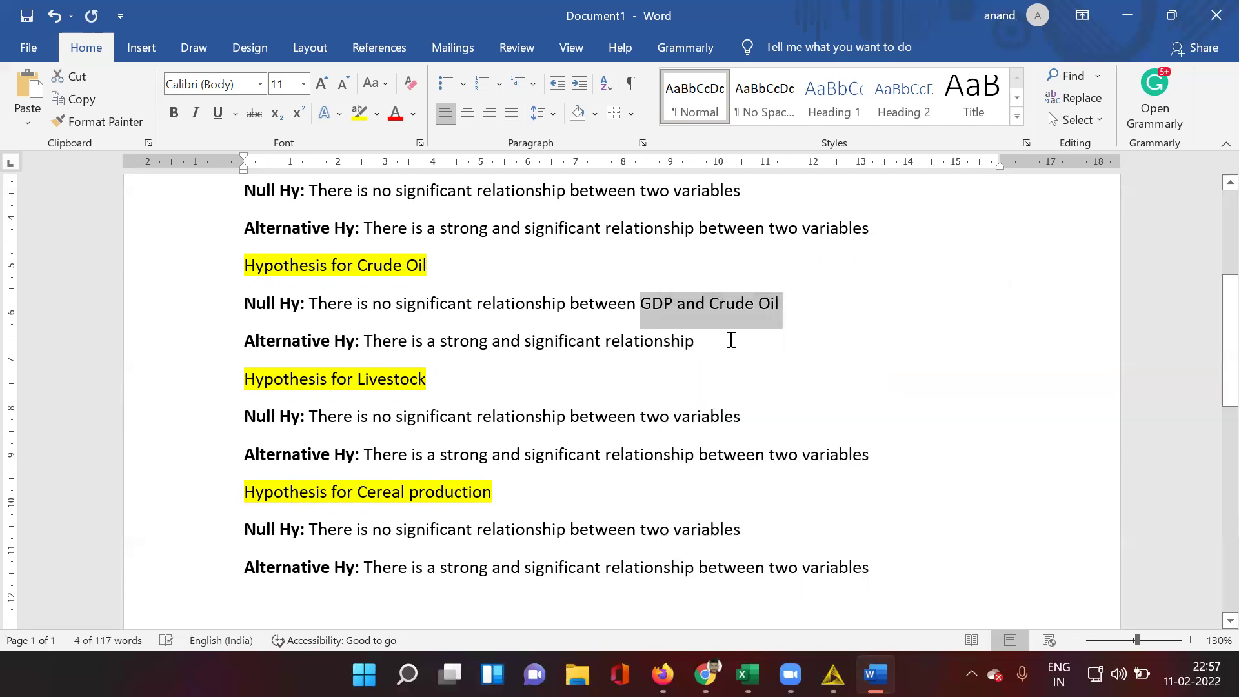
{"action": "left_click", "coordinate": [731, 340]}
{"action": "key", "text": "ctrl+v"}
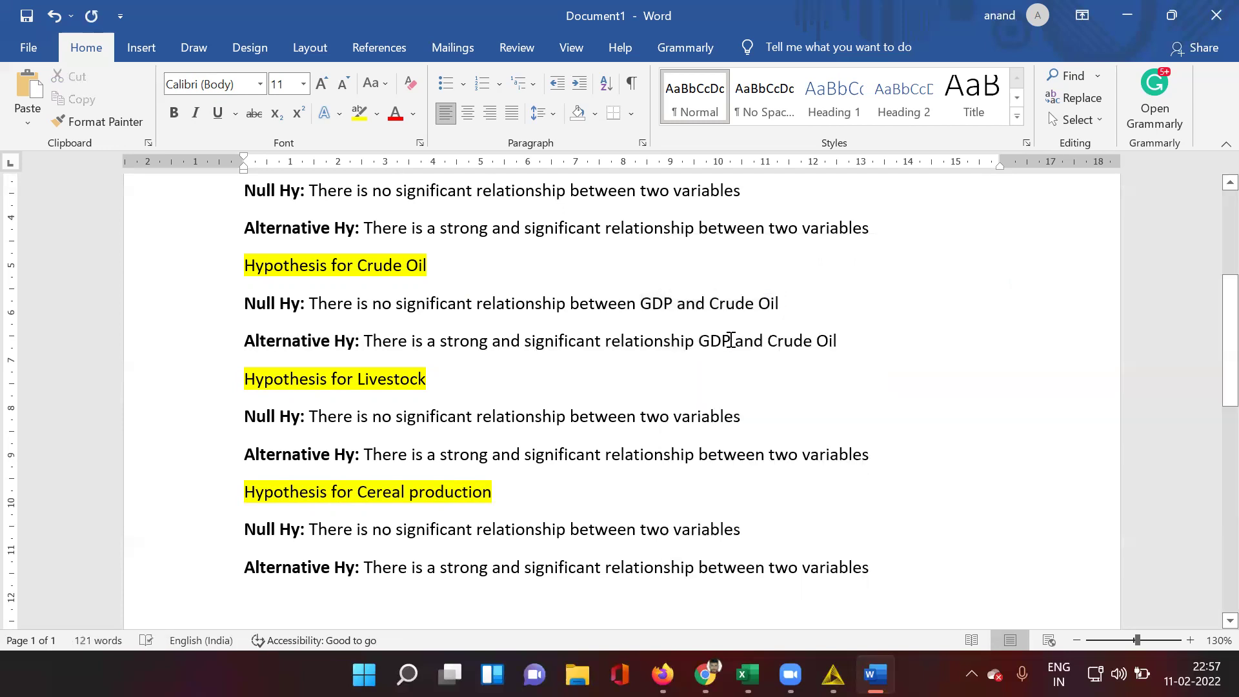
Append "GDP and Livestock" to the end of the Null Hy line under "Hypothesis for Livestock"
{"action": "scroll", "coordinate": [550, 393], "scroll_direction": "down", "scroll_amount": 1}
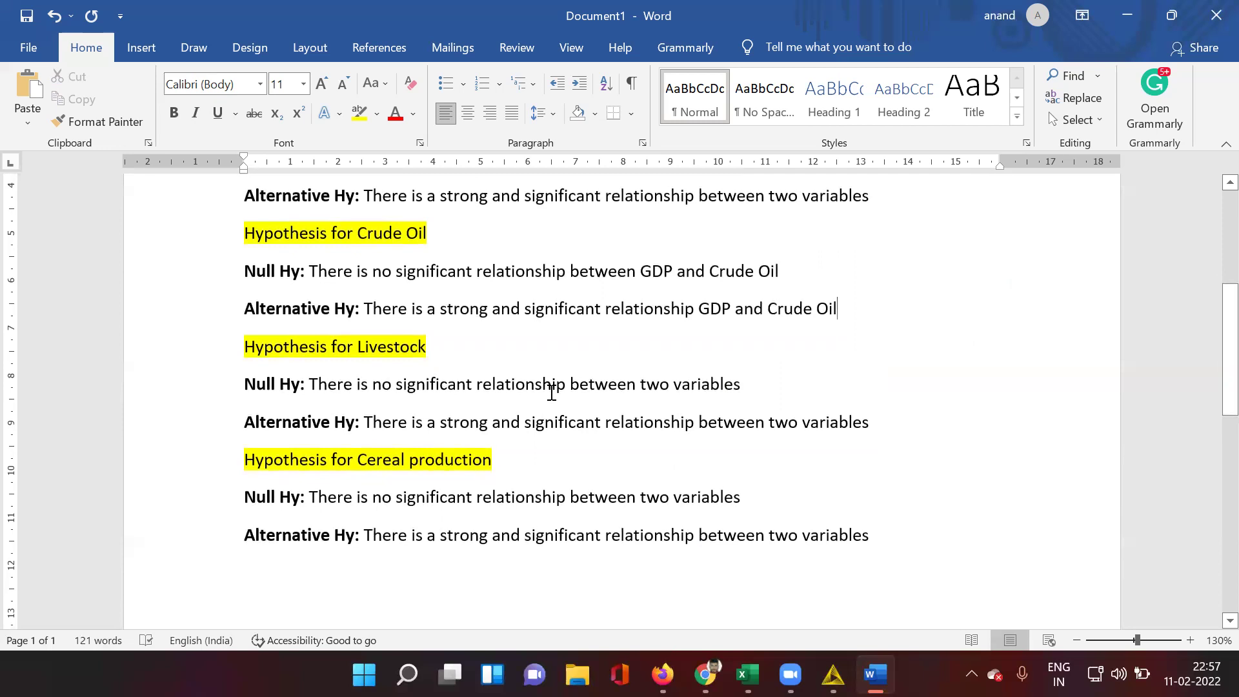
{"action": "scroll", "coordinate": [551, 392], "scroll_direction": "down", "scroll_amount": 1}
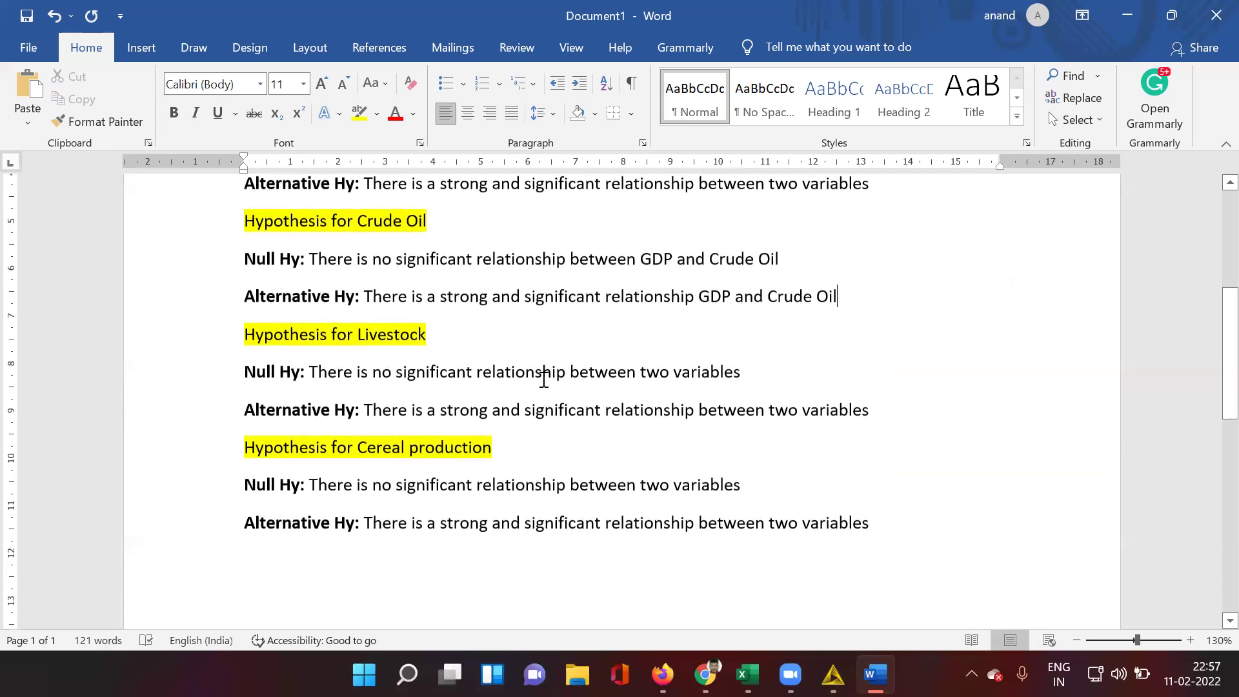
{"action": "left_click", "coordinate": [743, 372]}
{"action": "type", "text": "GDP and "}
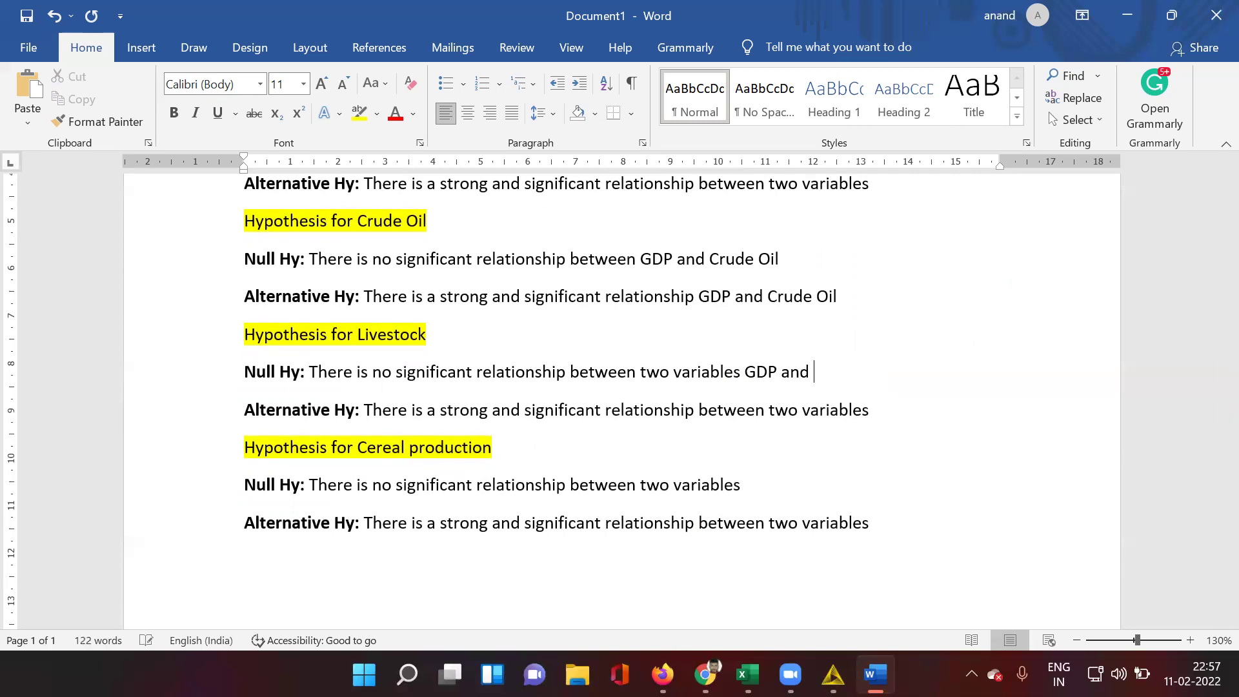
{"action": "type", "text": "Livestock"}
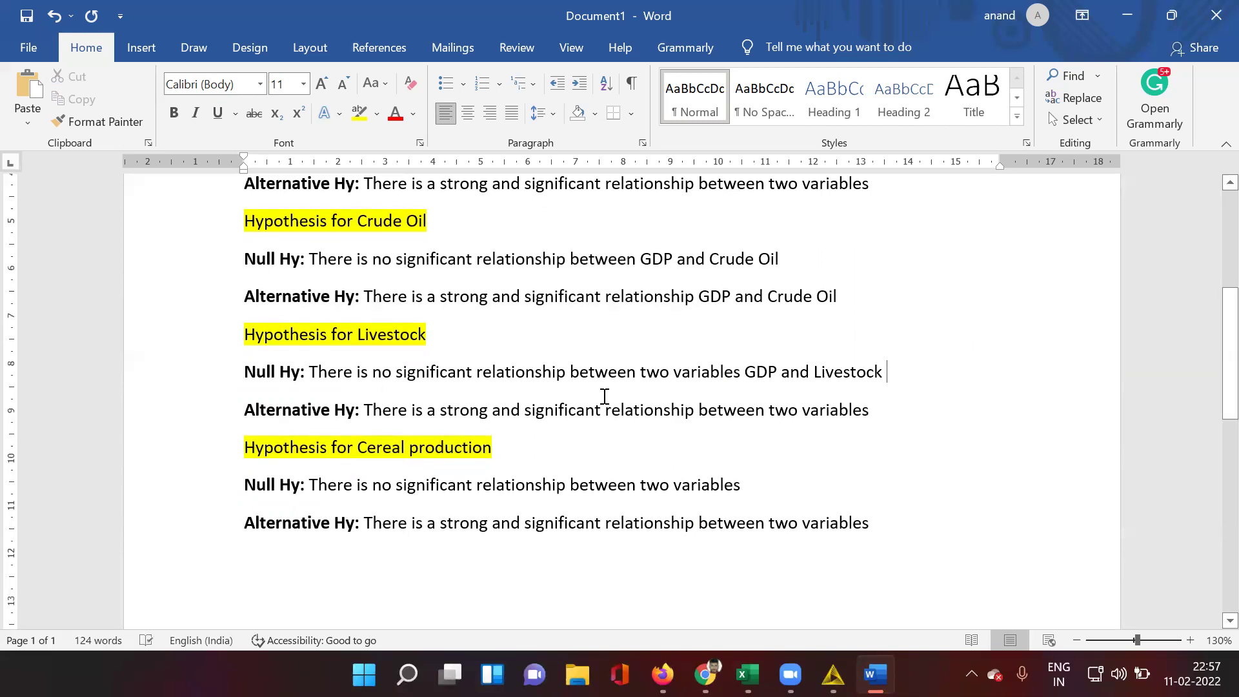
Replace "two variables" in the Livestock Alternative Hy line with "GDP and Livestock" copied from its Null Hy line
{"action": "left_click", "coordinate": [873, 410]}
{"action": "left_click_drag", "start_coordinate": [888, 371], "coordinate": [763, 373]}
{"action": "right_click", "coordinate": [763, 373]}
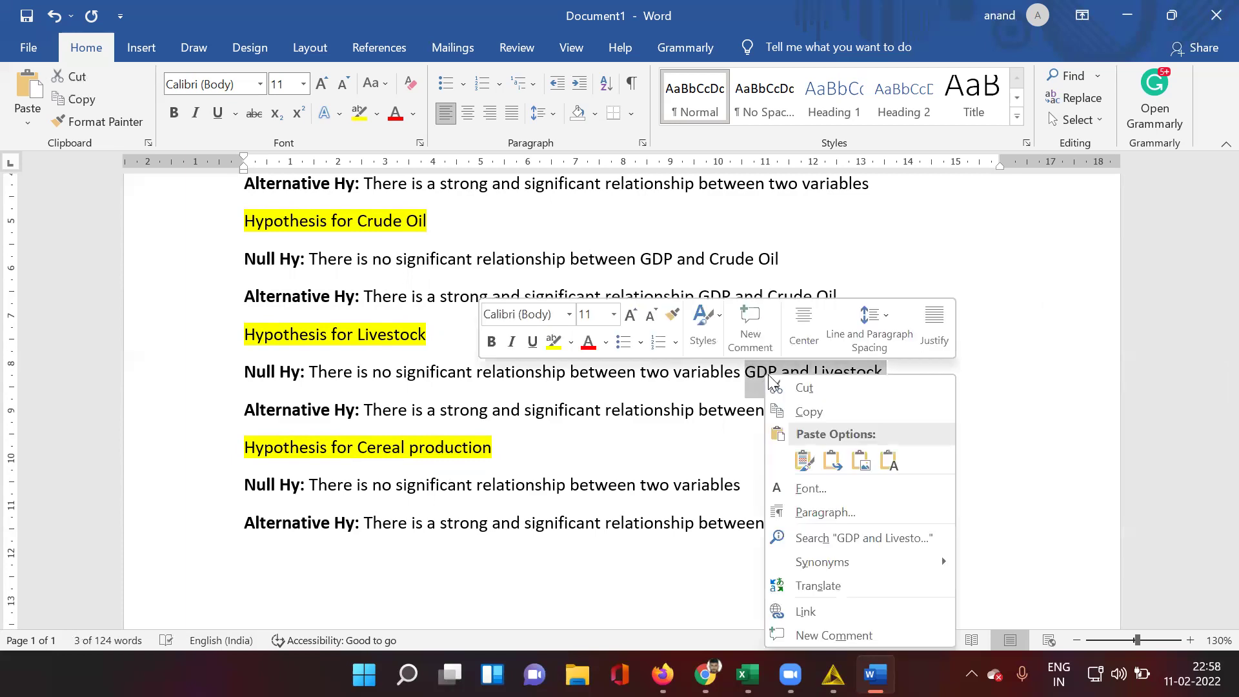
{"action": "left_click", "coordinate": [805, 403]}
{"action": "left_click_drag", "start_coordinate": [875, 409], "coordinate": [788, 413]}
{"action": "key", "text": "BackSpace"}
{"action": "key", "text": "ctrl+v"}
Replace "two variables" with "GDP and Cereal production" in the Null Hy line under "Hypothesis for Cereal production"
{"action": "scroll", "coordinate": [671, 440], "scroll_direction": "down", "scroll_amount": 2}
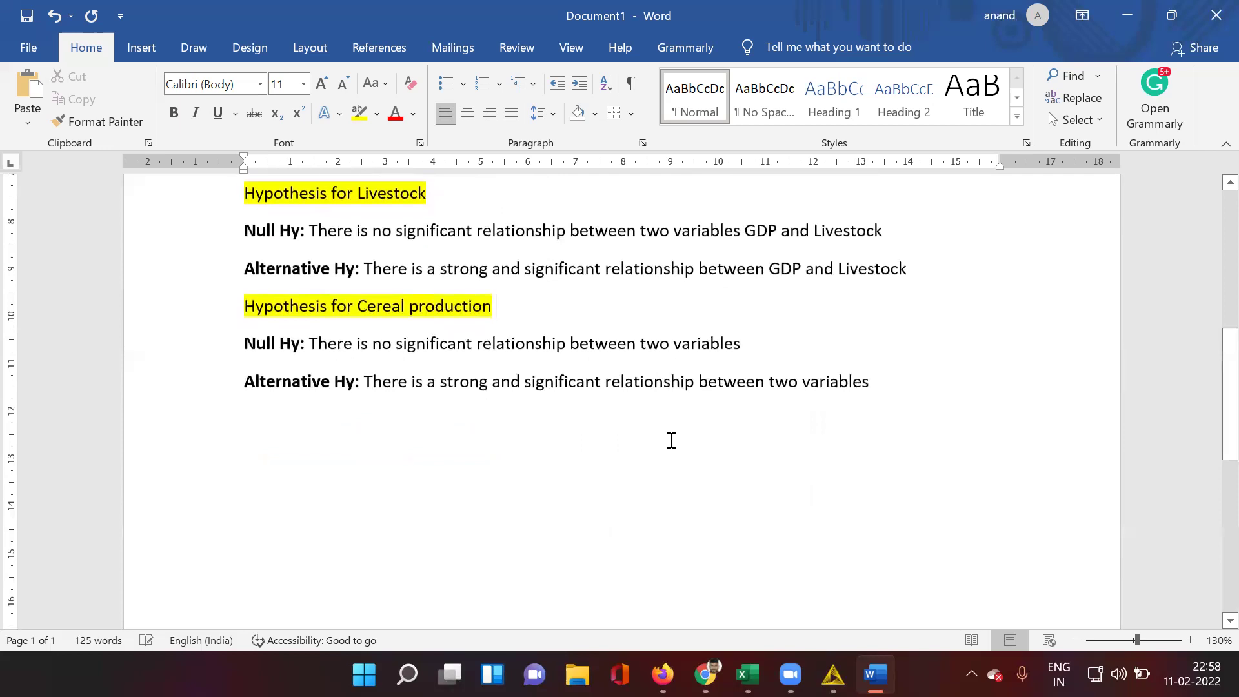
{"action": "left_click", "coordinate": [561, 465]}
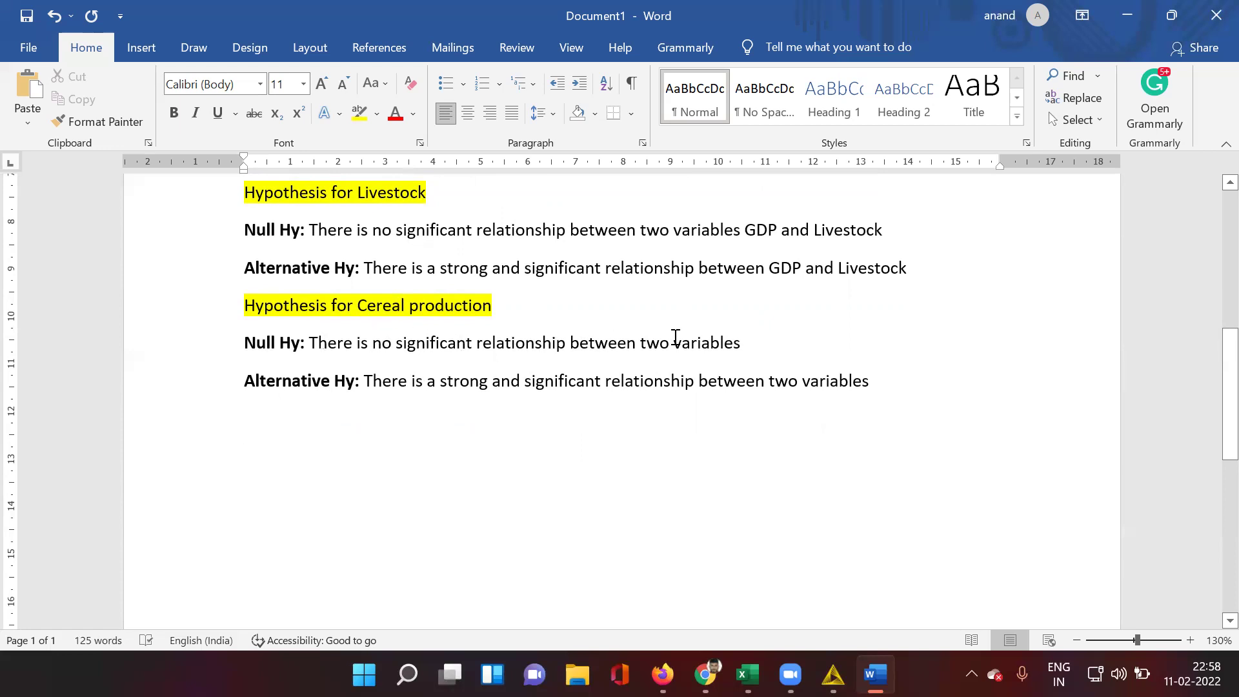
{"action": "left_click", "coordinate": [753, 342]}
{"action": "key", "text": "BackSpace"}
{"action": "key", "text": "BackSpace"}
{"action": "key", "text": "BackSpace"}
{"action": "key", "text": "BackSpace"}
{"action": "key", "text": "BackSpace"}
{"action": "key", "text": "BackSpace"}
{"action": "key", "text": "BackSpace"}
{"action": "key", "text": "BackSpace"}
{"action": "key", "text": "BackSpace"}
{"action": "key", "text": "BackSpace"}
{"action": "key", "text": "BackSpace"}
{"action": "key", "text": "BackSpace"}
{"action": "key", "text": "BackSpace"}
{"action": "type", "text": "GDP and "}
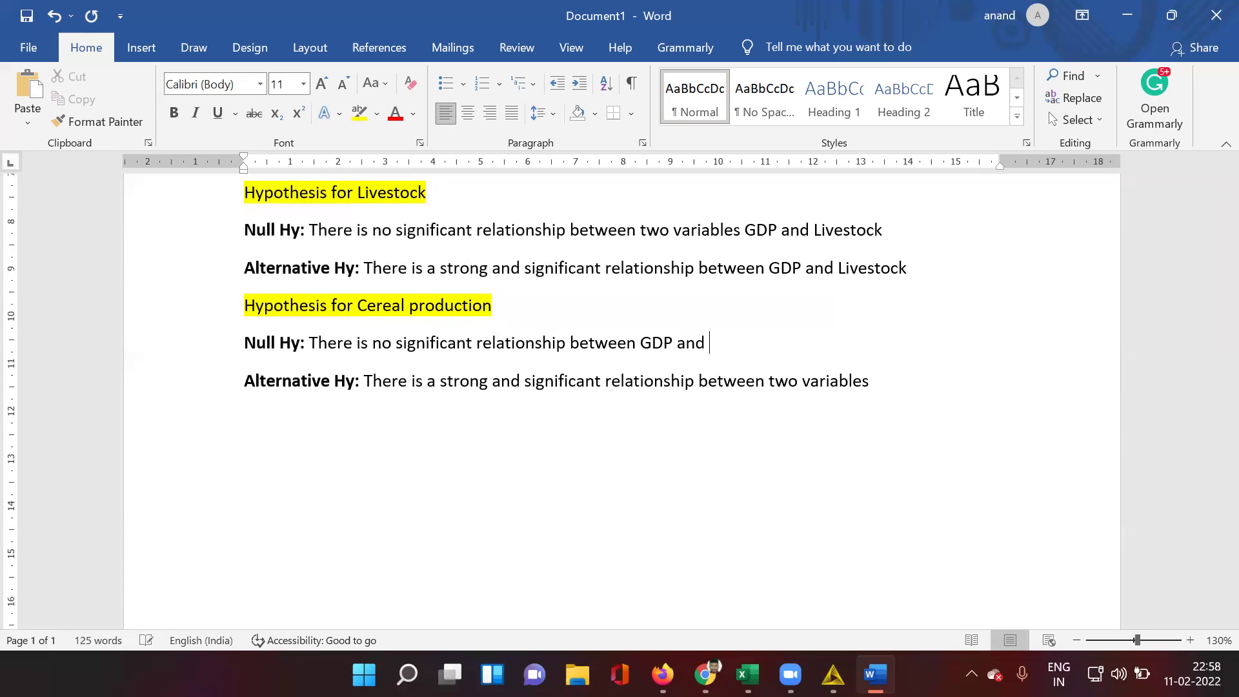
{"action": "type", "text": "Cereal production"}
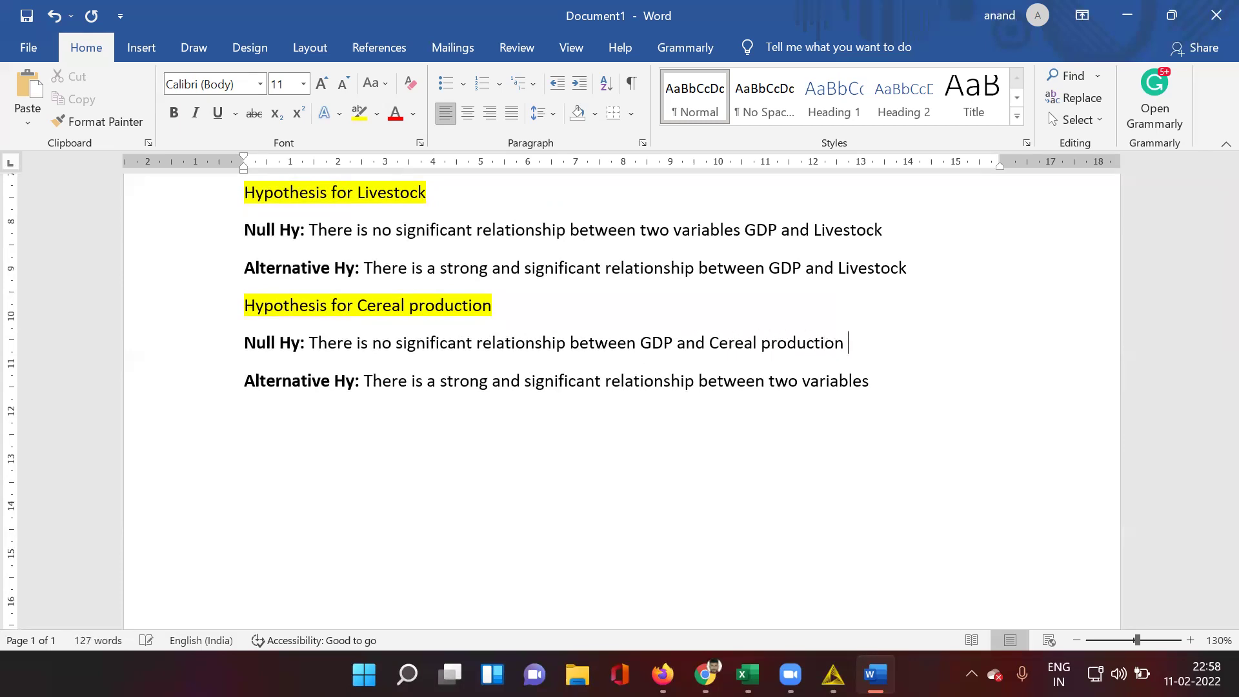
Replace "two variables" in the Cereal production Alternative Hy line with "GDP and Cereal production" copied from its Null Hy line
{"action": "left_click_drag", "start_coordinate": [893, 385], "coordinate": [768, 382]}
{"action": "key", "text": "Delete"}
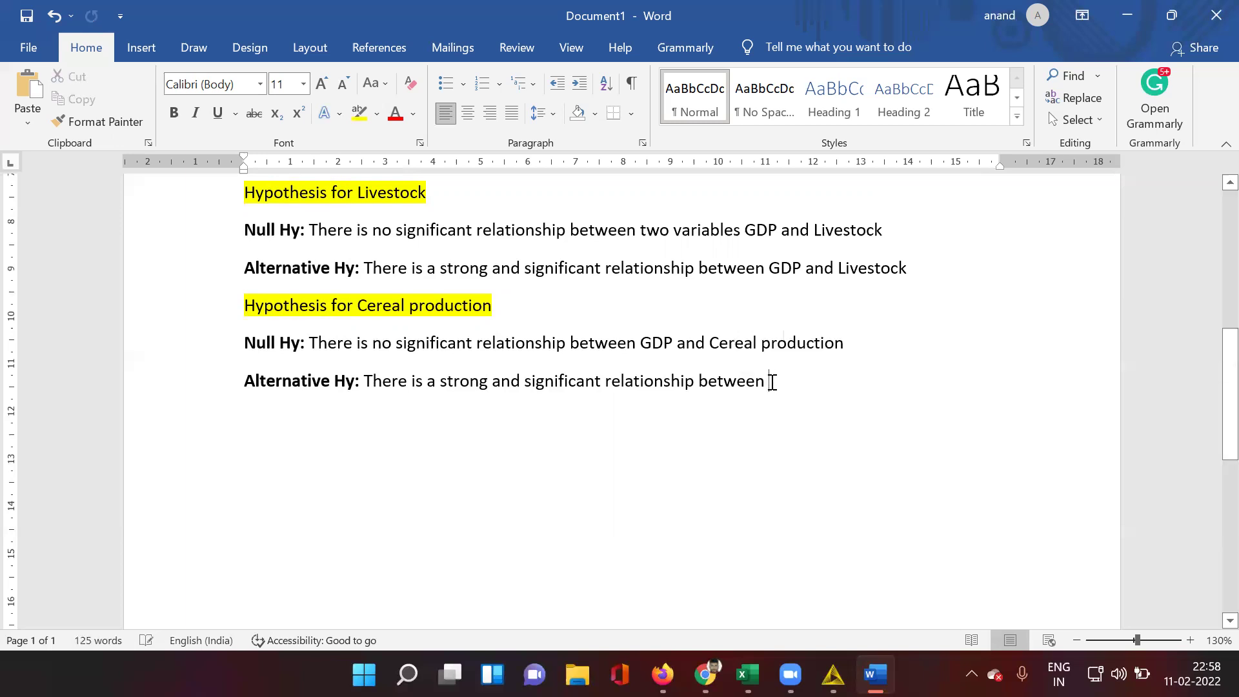
{"action": "left_click_drag", "start_coordinate": [845, 343], "coordinate": [655, 343]}
{"action": "right_click", "coordinate": [654, 344]}
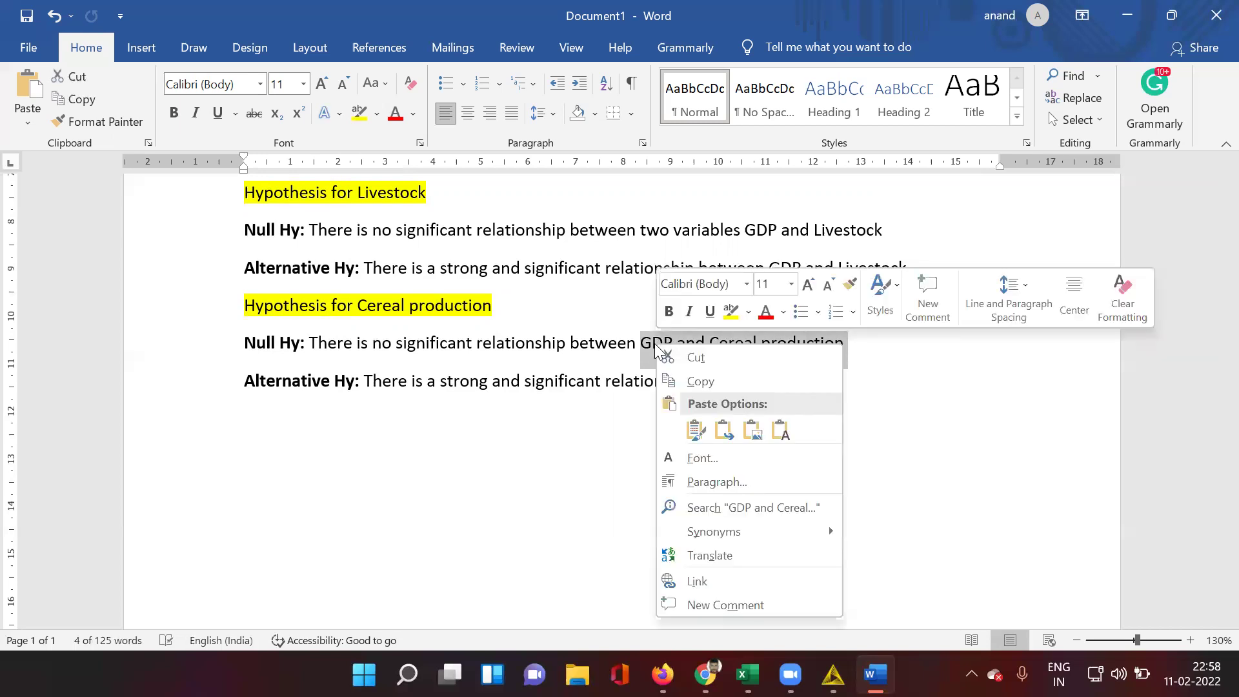
{"action": "left_click", "coordinate": [696, 374]}
{"action": "left_click", "coordinate": [785, 381]}
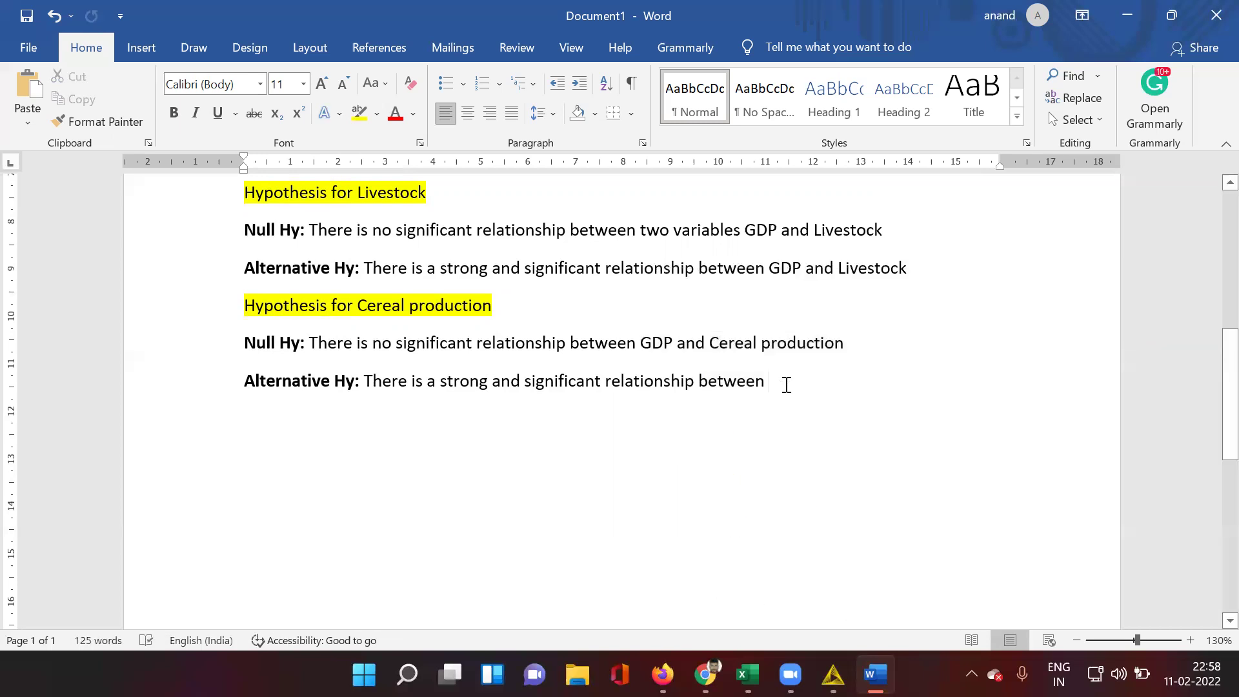
{"action": "key", "text": "ctrl+v"}
Below the last hypothesis, add the lines "Probability value:" and "If the p-value is less than the significance level (P=0.05)"
{"action": "scroll", "coordinate": [767, 458], "scroll_direction": "up", "scroll_amount": 5}
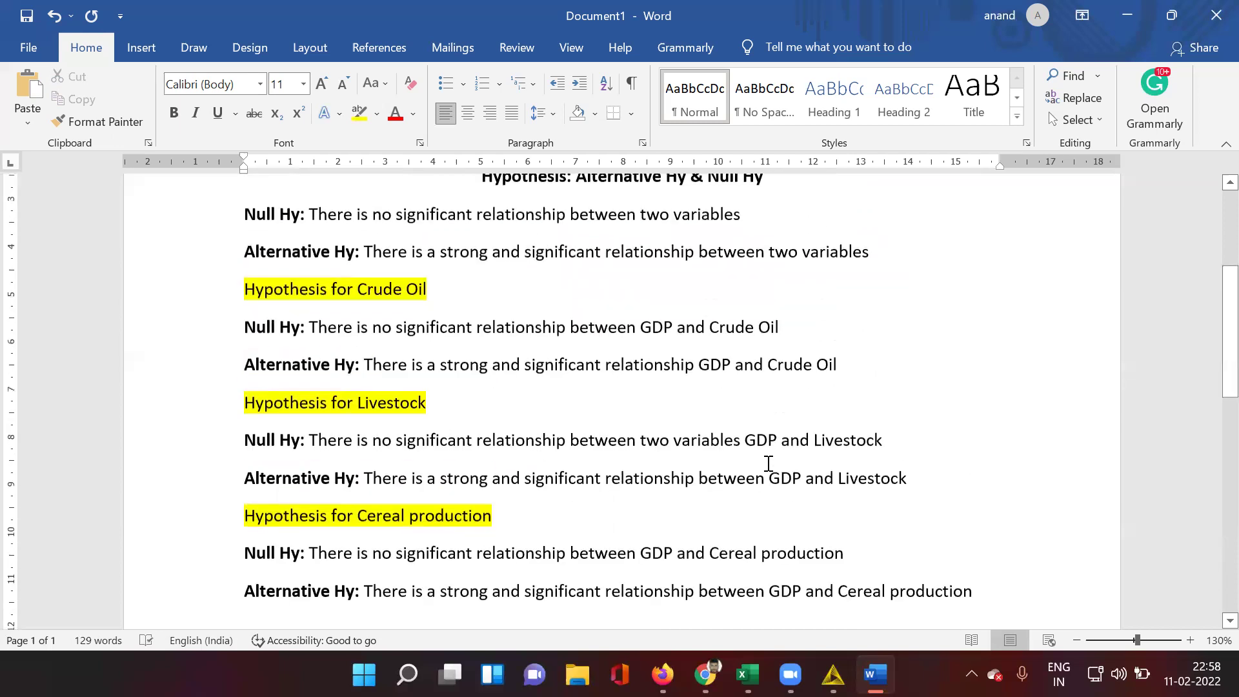
{"action": "scroll", "coordinate": [768, 458], "scroll_direction": "up", "scroll_amount": 6}
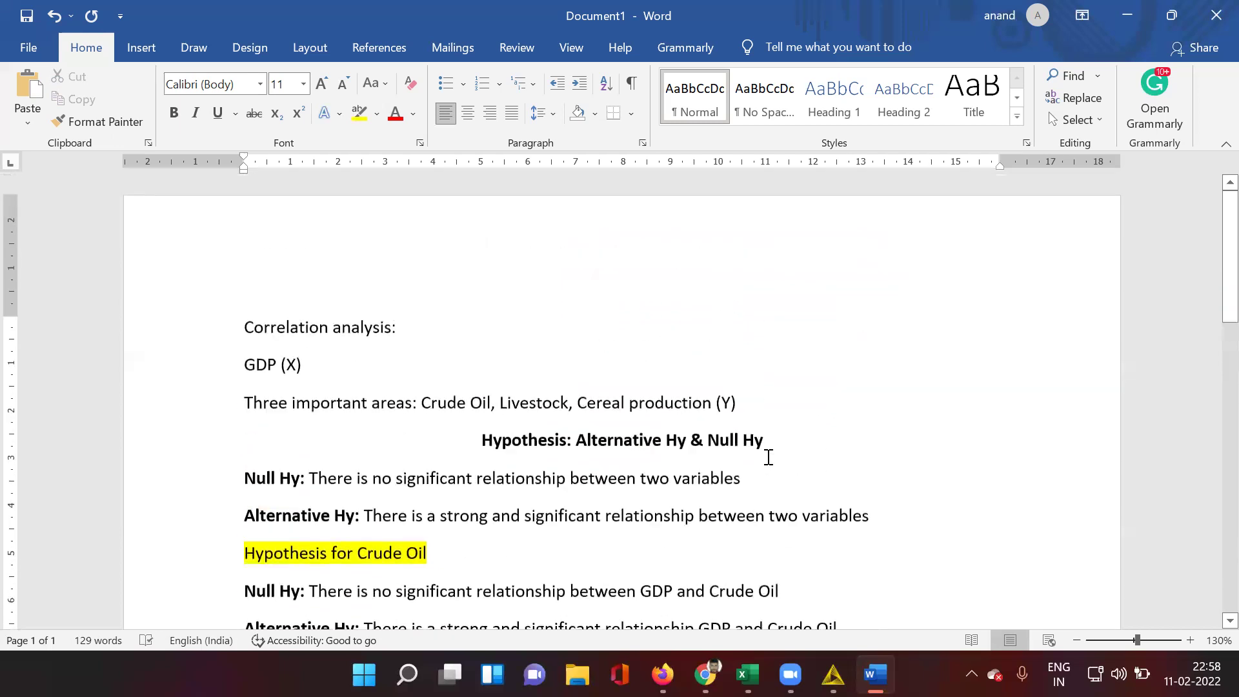
{"action": "scroll", "coordinate": [536, 382], "scroll_direction": "down", "scroll_amount": 1}
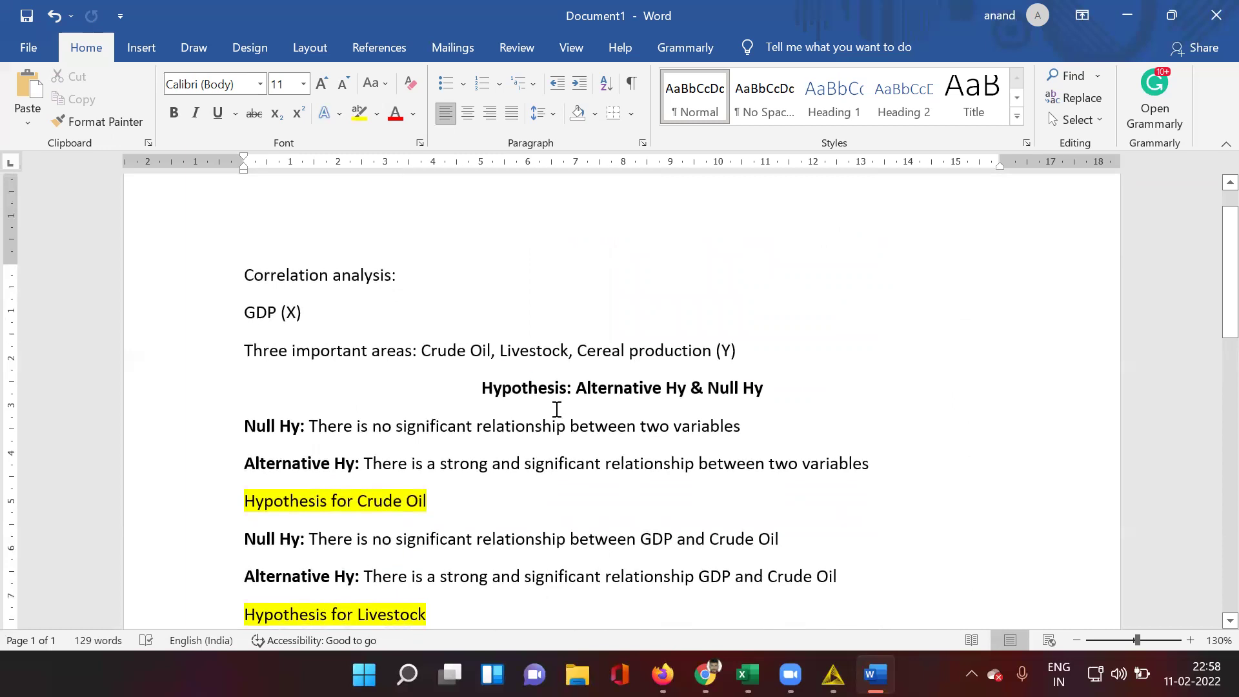
{"action": "scroll", "coordinate": [556, 409], "scroll_direction": "down", "scroll_amount": 1}
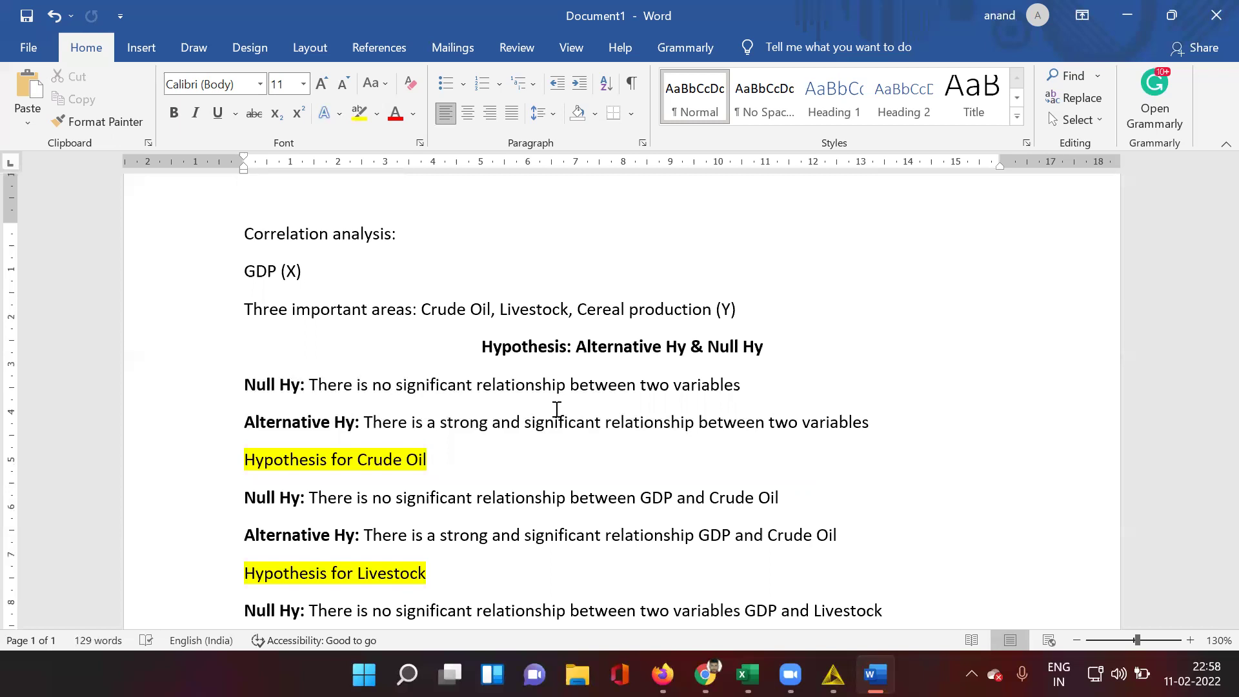
{"action": "scroll", "coordinate": [556, 409], "scroll_direction": "down", "scroll_amount": 2}
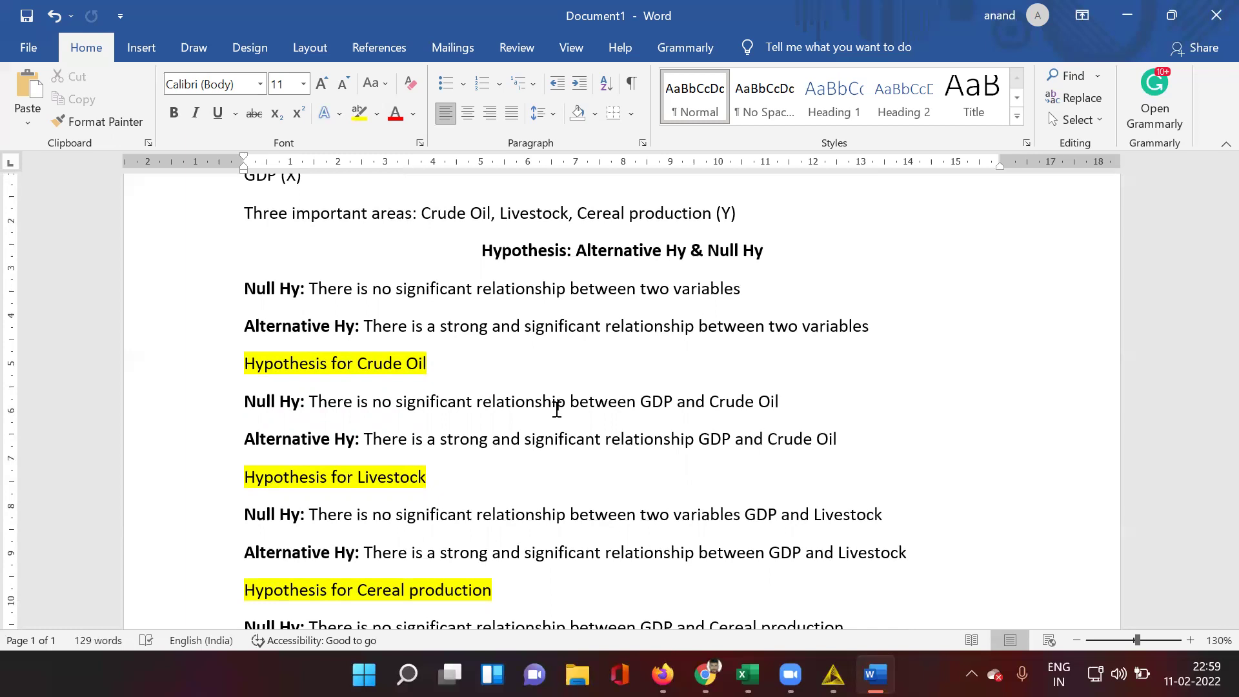
{"action": "scroll", "coordinate": [557, 410], "scroll_direction": "down", "scroll_amount": 6}
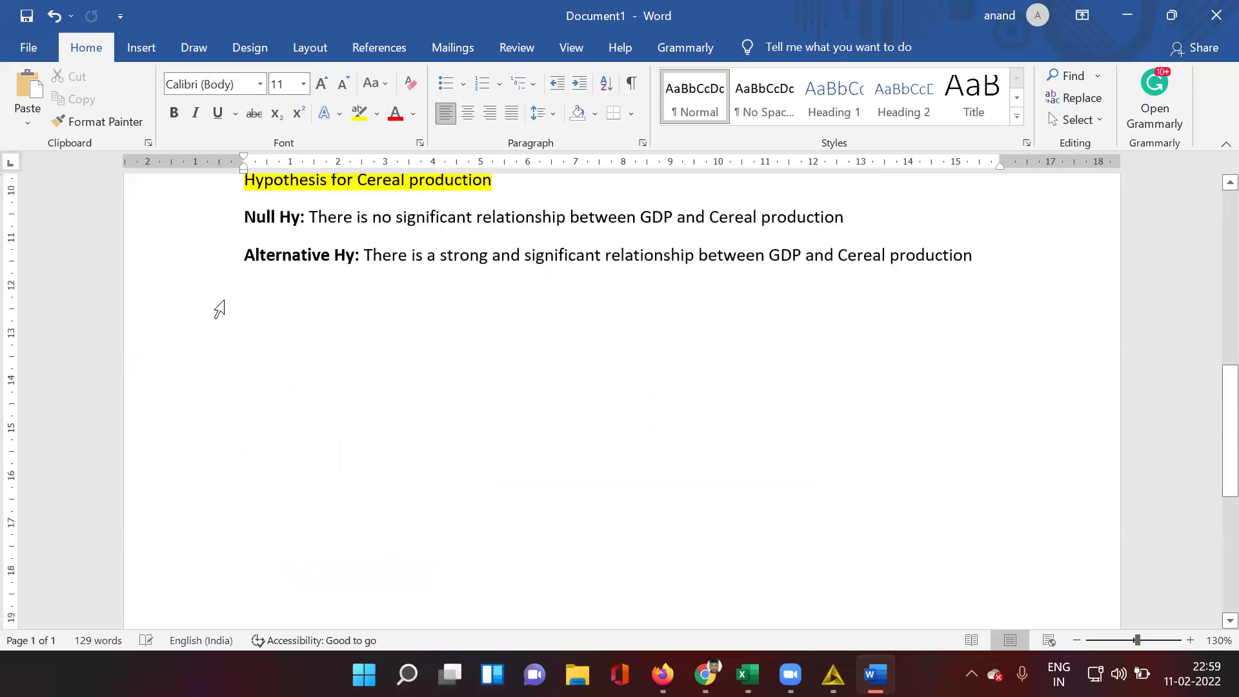
{"action": "left_click", "coordinate": [262, 308]}
{"action": "type", "text": "Probability value:"}
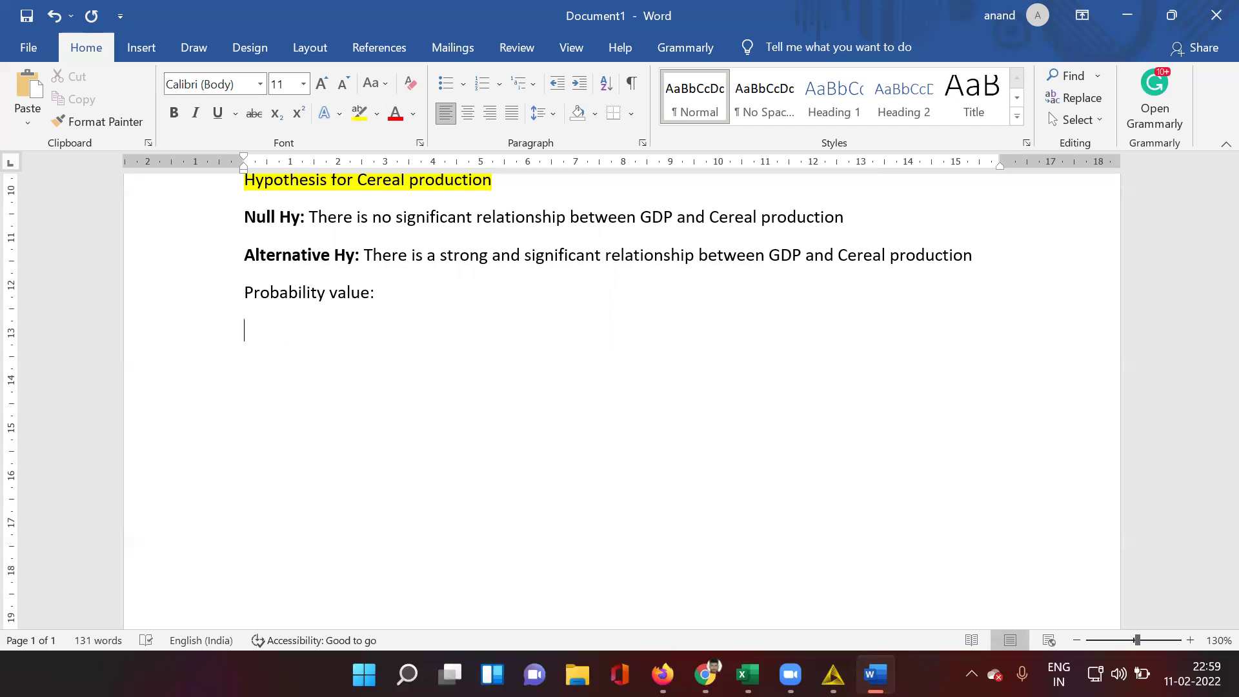
{"action": "type", "text": "If the p-value is less"}
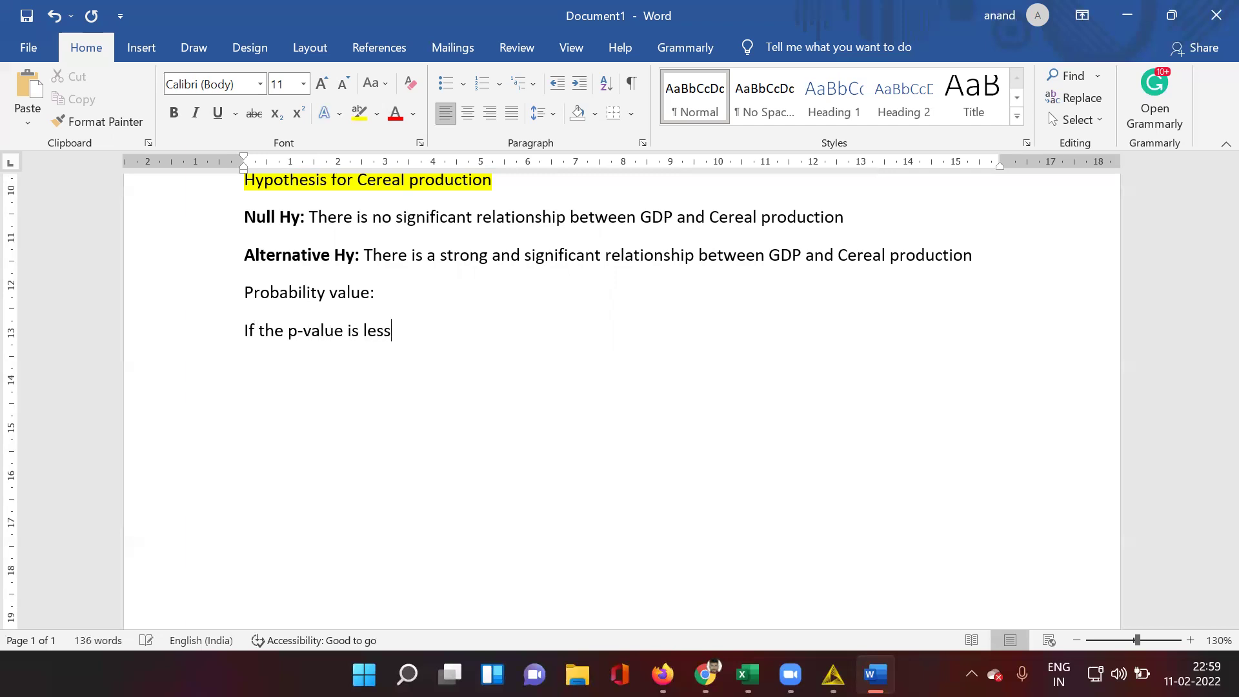
{"action": "type", "text": " than the signi"}
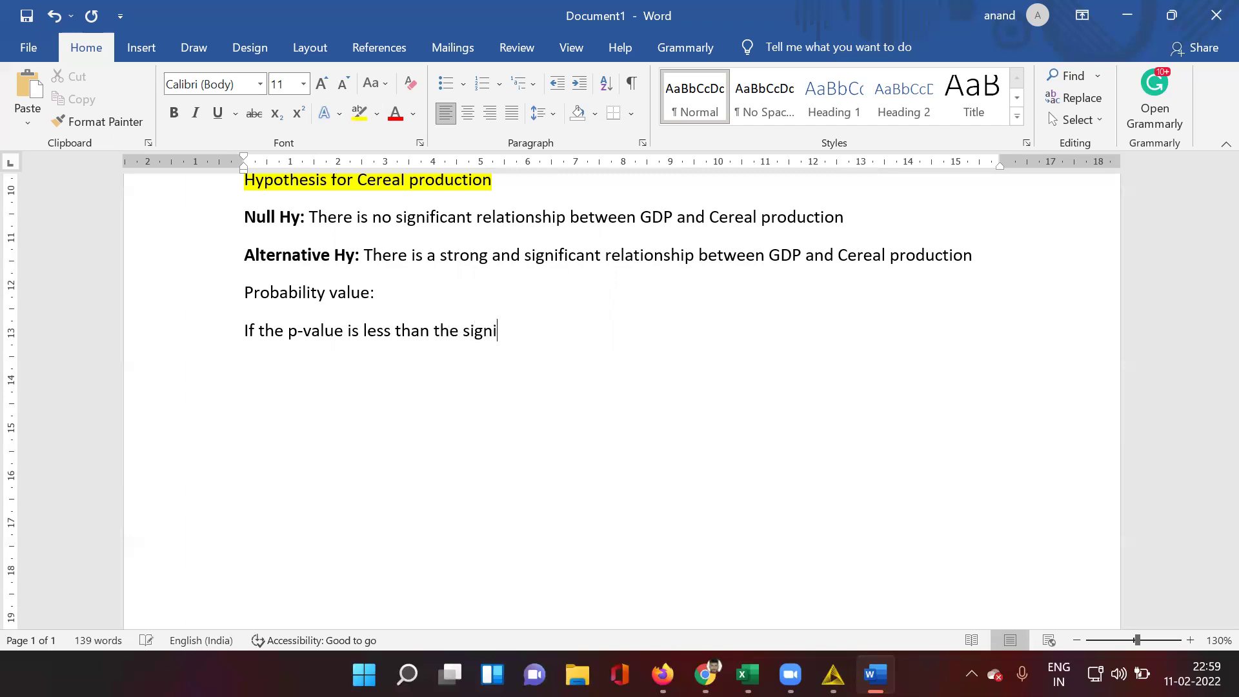
{"action": "type", "text": "ficance level ("}
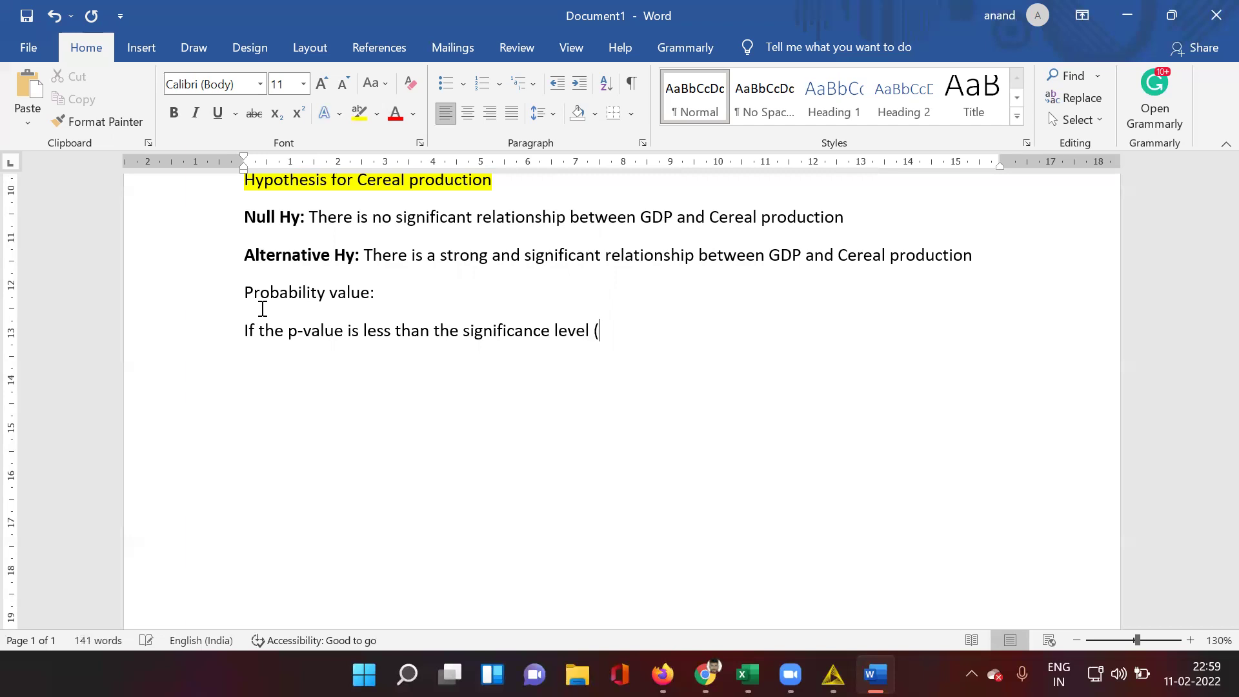
{"action": "type", "text": "P=0.05)"}
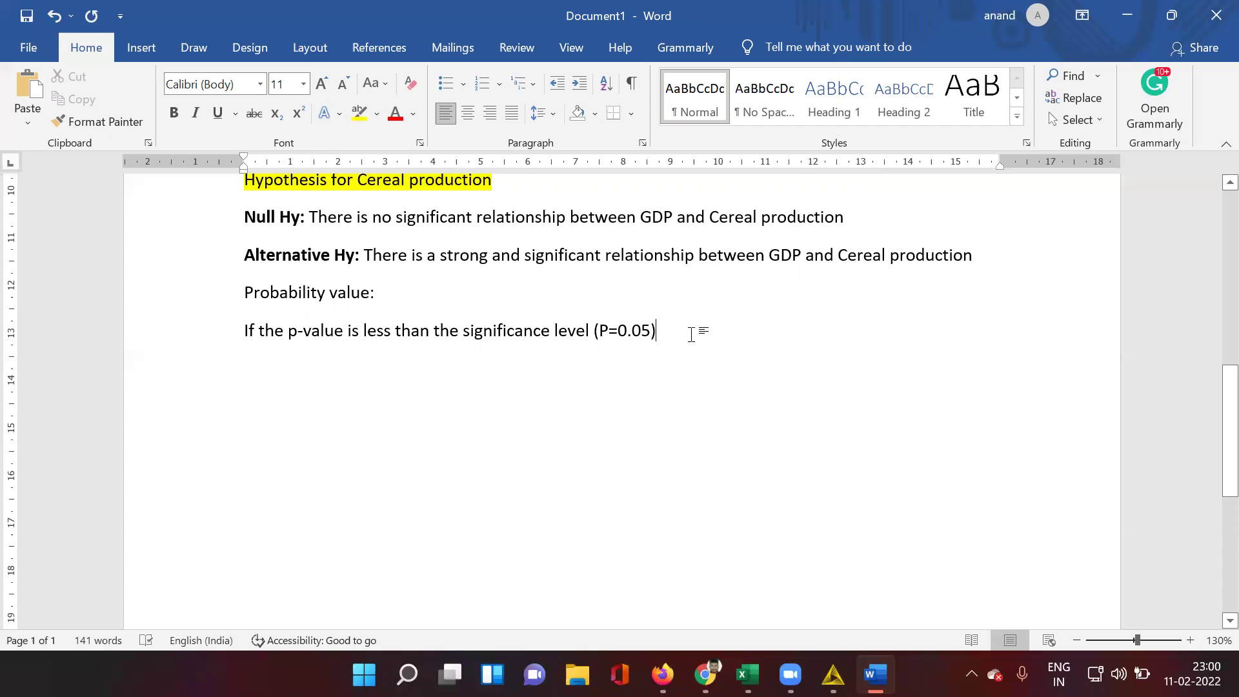
Below the p-value condition, add the line "Decision: Reject the null hypothesis; Accepting the alternative hypothesis"
{"action": "key", "text": "Return"}
{"action": "type", "text": "D"}
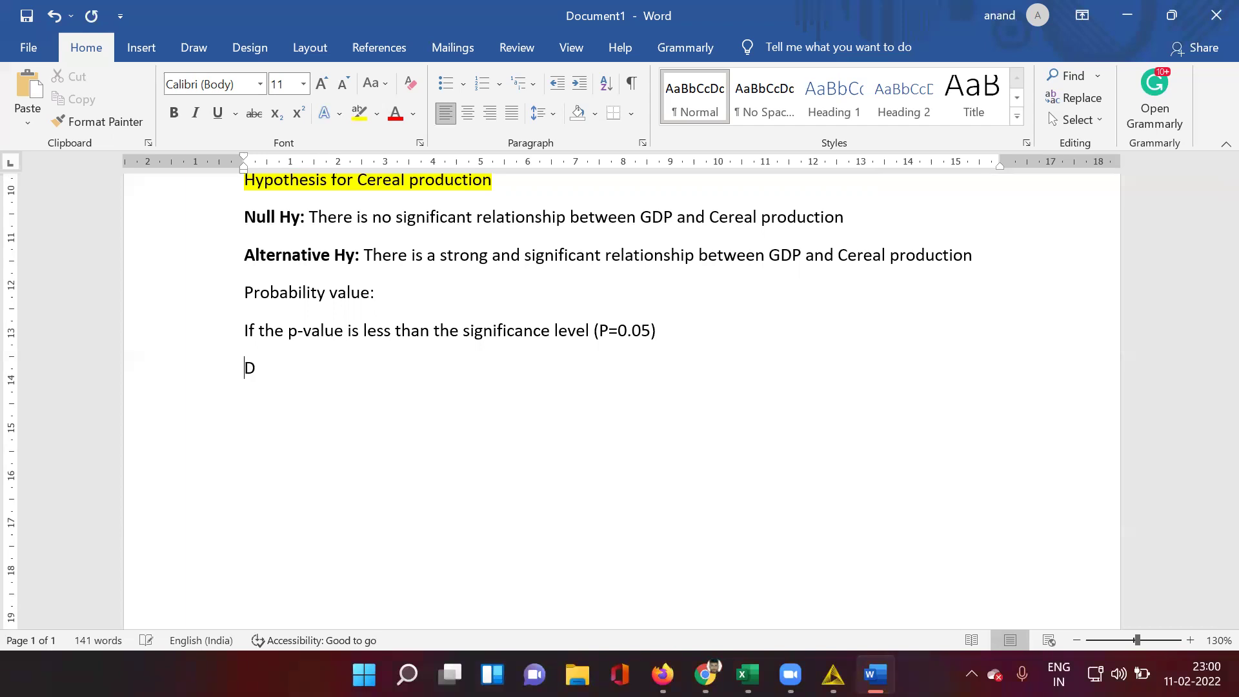
{"action": "type", "text": "ecision: Reject the nu"}
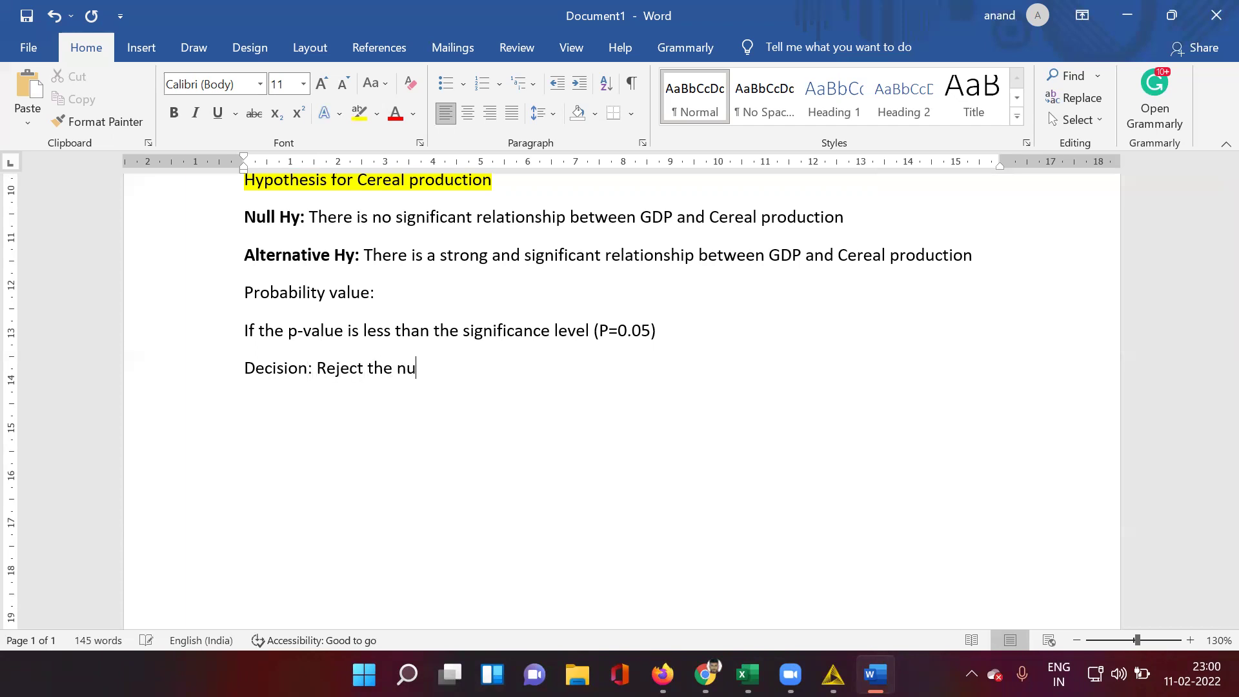
{"action": "type", "text": "ll hypothesis"}
{"action": "key", "text": "BackSpace"}
{"action": "type", "text": "; "}
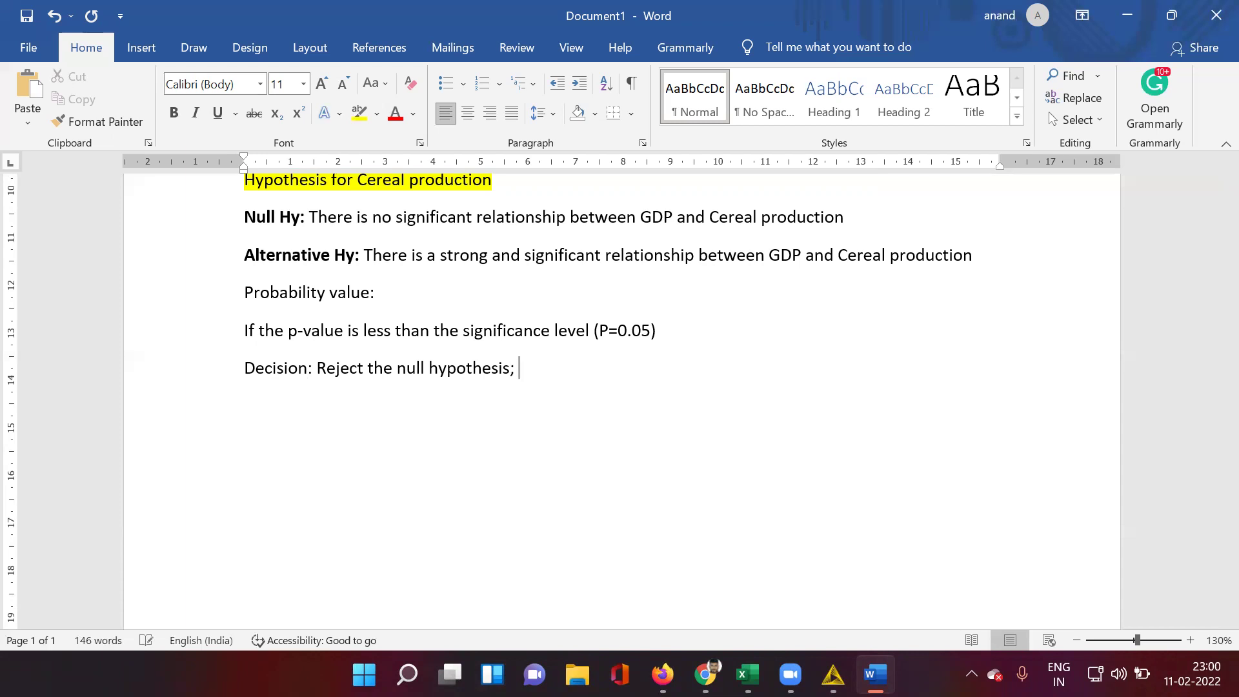
{"action": "type", "text": "Accepting the a"}
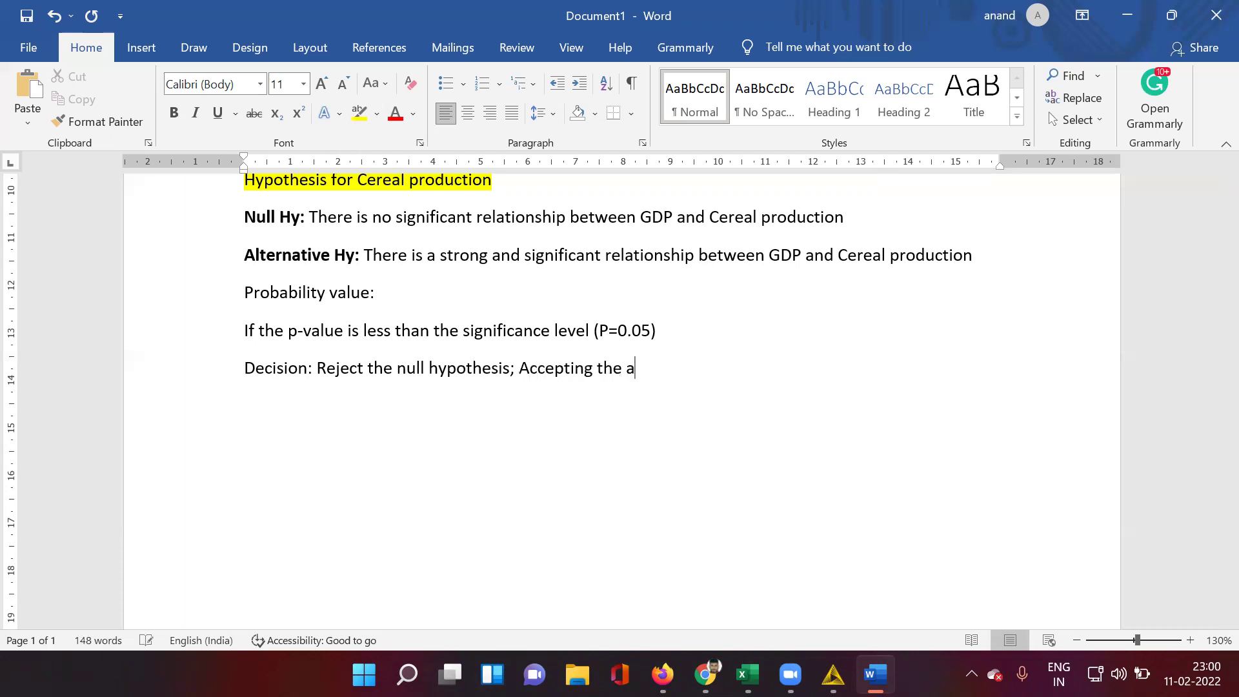
{"action": "type", "text": "lternative "}
{"action": "type", "text": "hypothes"}
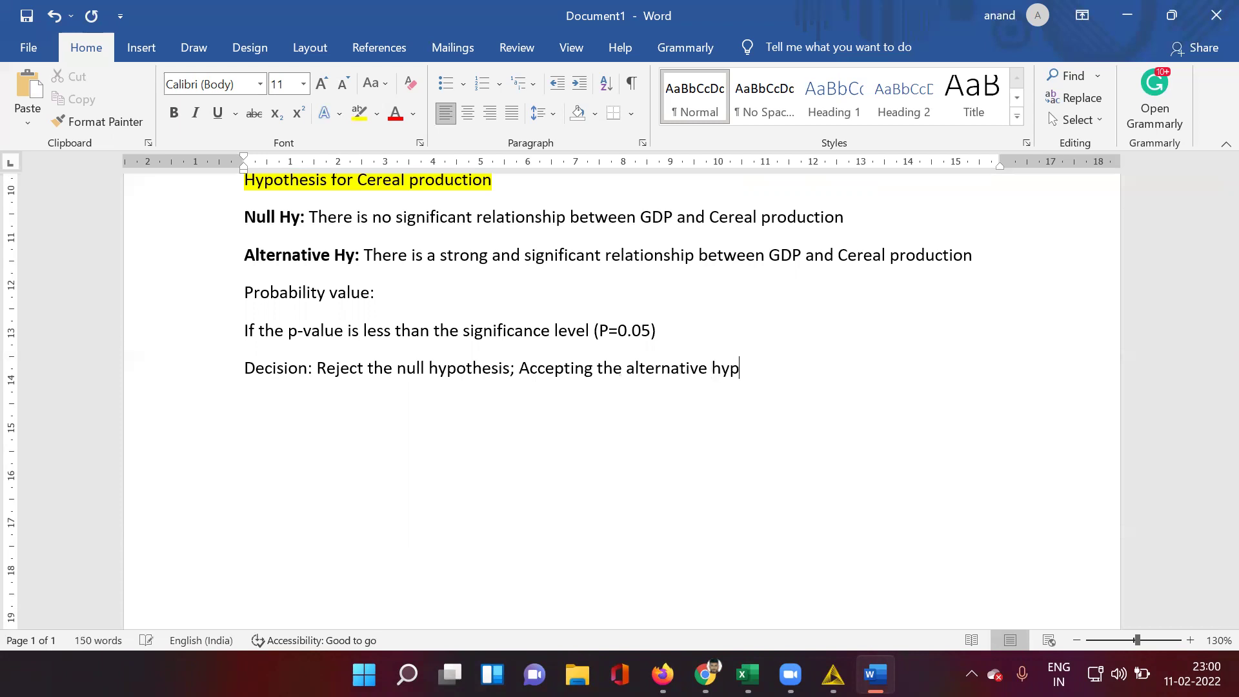
{"action": "type", "text": "is"}
Copy the p-value condition line below the decision line and change the copy to read "is not less than"
{"action": "key", "text": "Return"}
{"action": "left_click_drag", "start_coordinate": [244, 326], "coordinate": [676, 332]}
{"action": "right_click", "coordinate": [590, 329]}
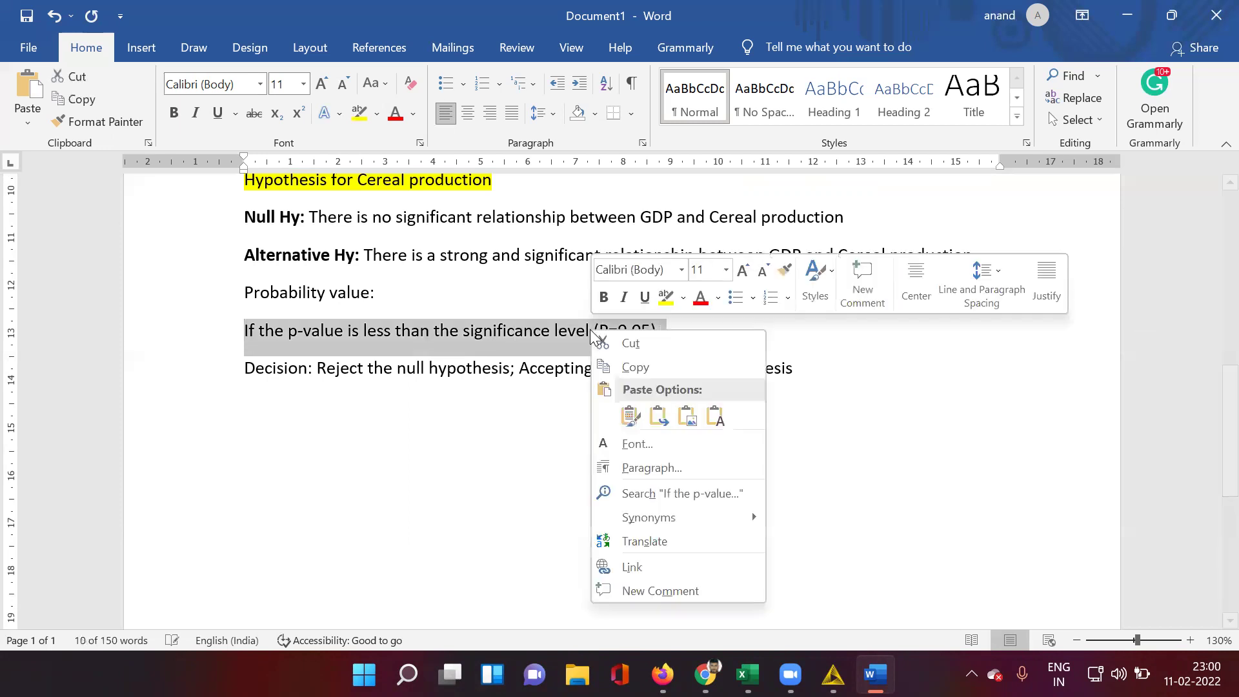
{"action": "left_click", "coordinate": [628, 367]}
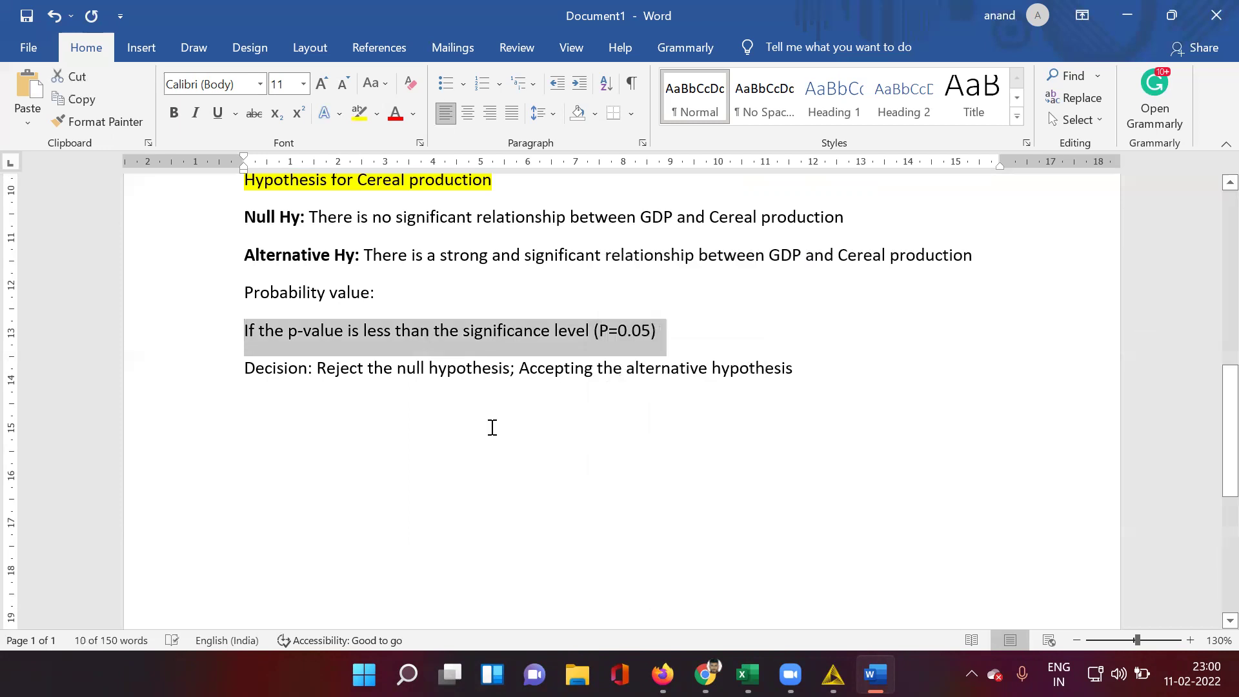
{"action": "left_click", "coordinate": [492, 427]}
{"action": "key", "text": "ctrl+v"}
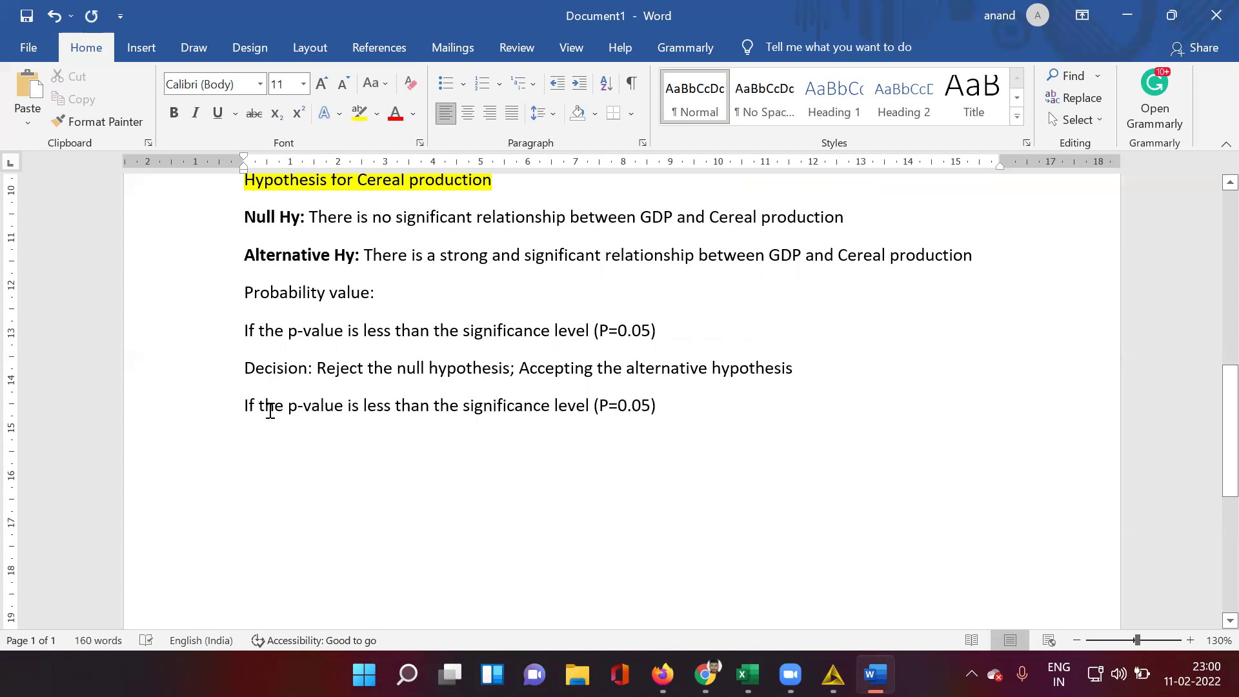
{"action": "left_click", "coordinate": [364, 405]}
{"action": "type", "text": "not"}
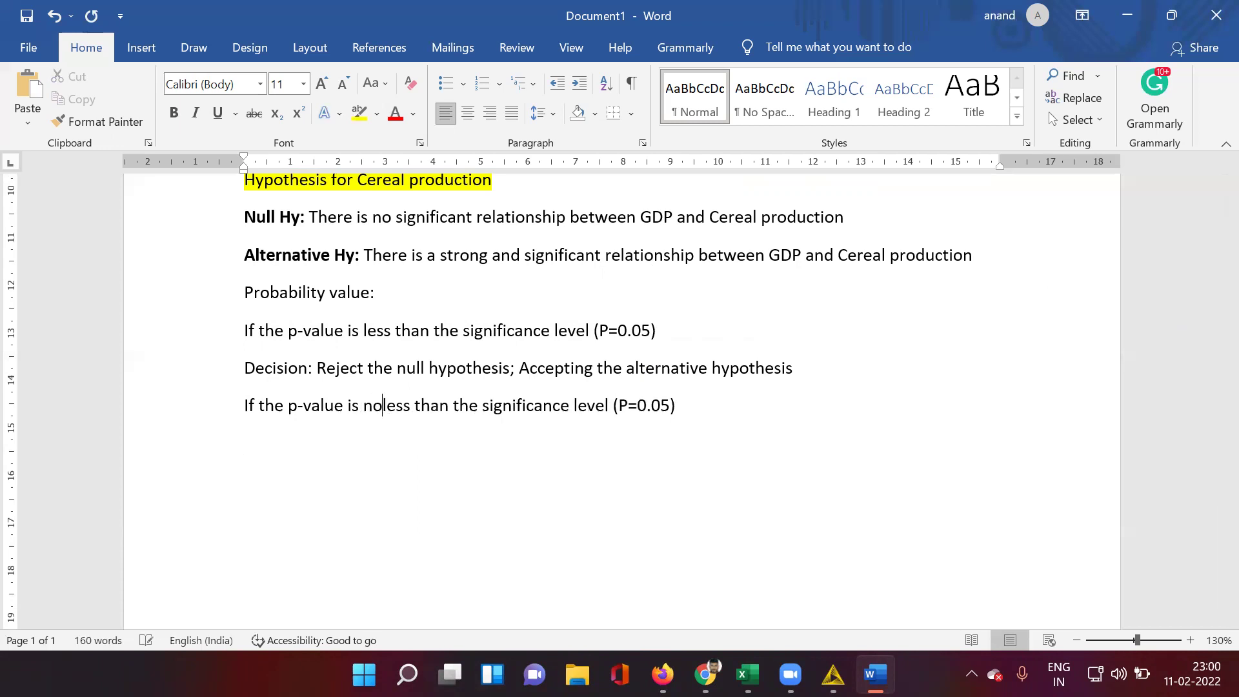
{"action": "left_click", "coordinate": [729, 397]}
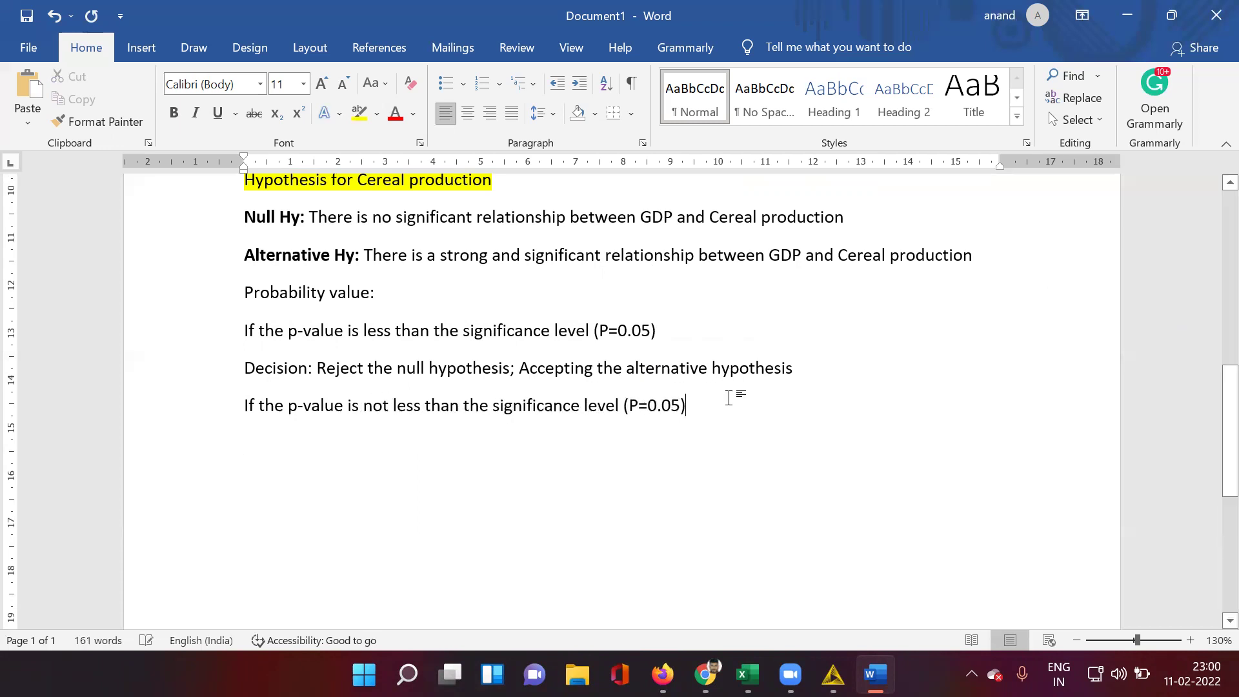
Below the "not less than" condition, add the line "Decision: Accept the null hypothesis; Reject the alternative hypothesis"
{"action": "key", "text": "Return"}
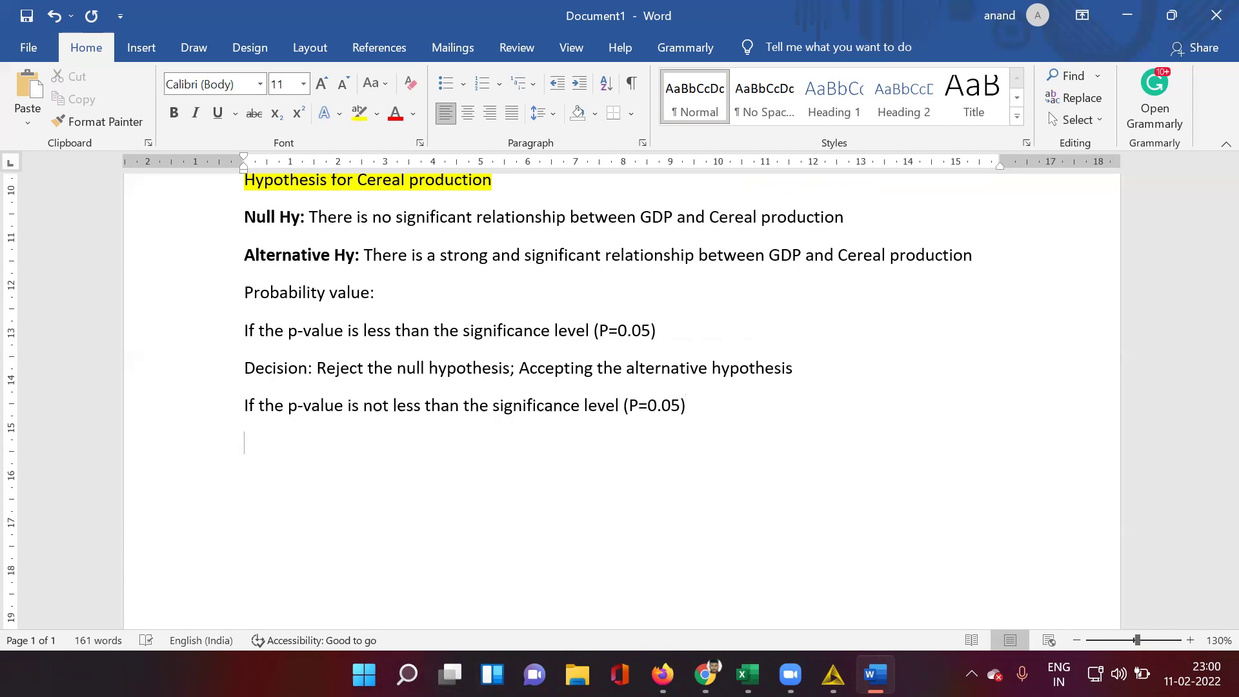
{"action": "type", "text": "Decision: N"}
{"action": "key", "text": "BackSpace"}
{"action": "type", "text": "Accept the "}
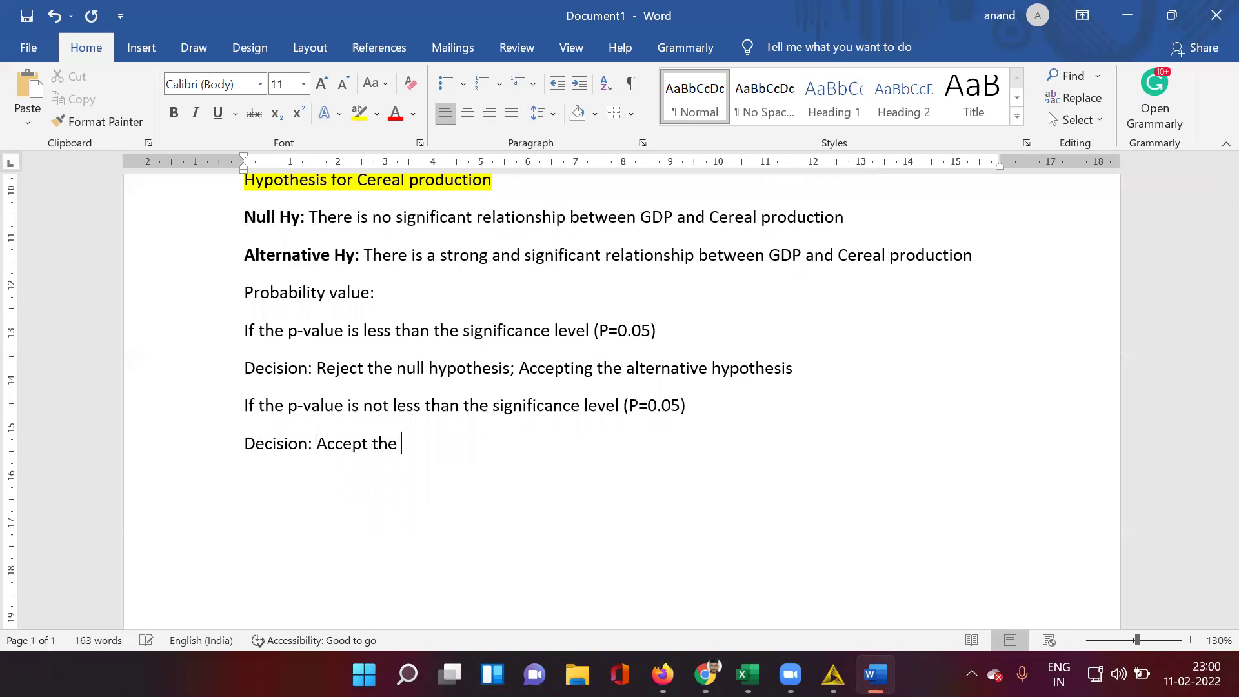
{"action": "type", "text": "null hypothesis"}
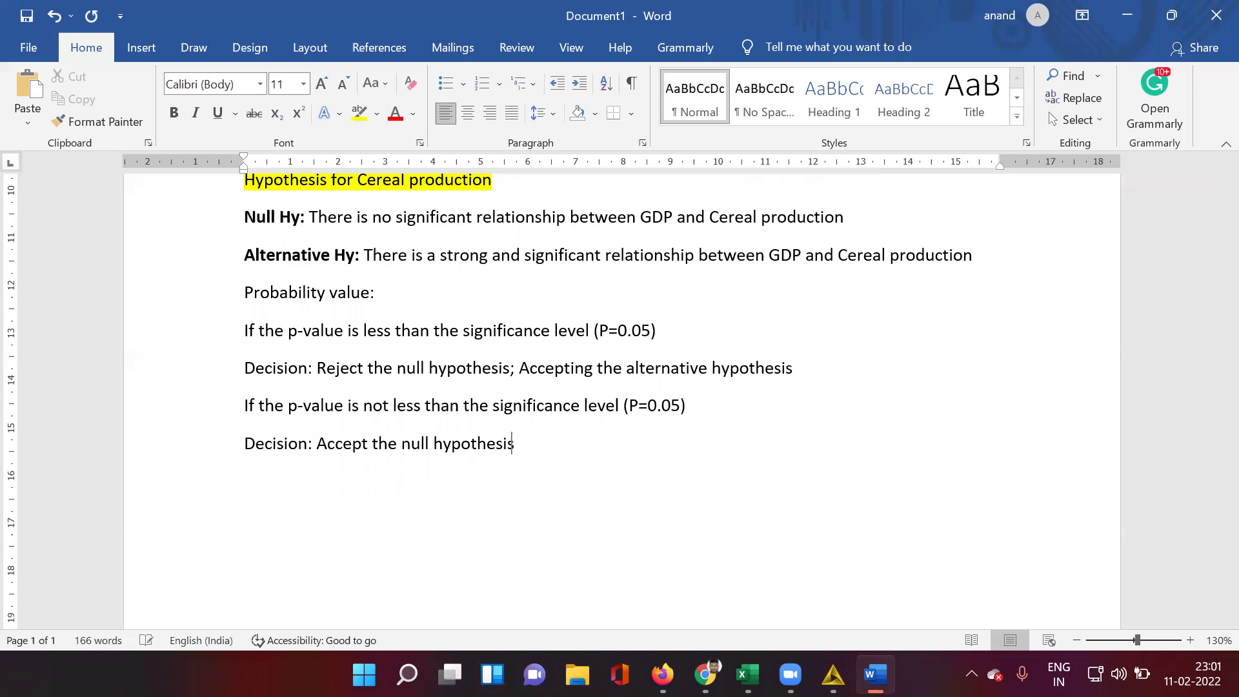
{"action": "type", "text": "; Reject the alternative "}
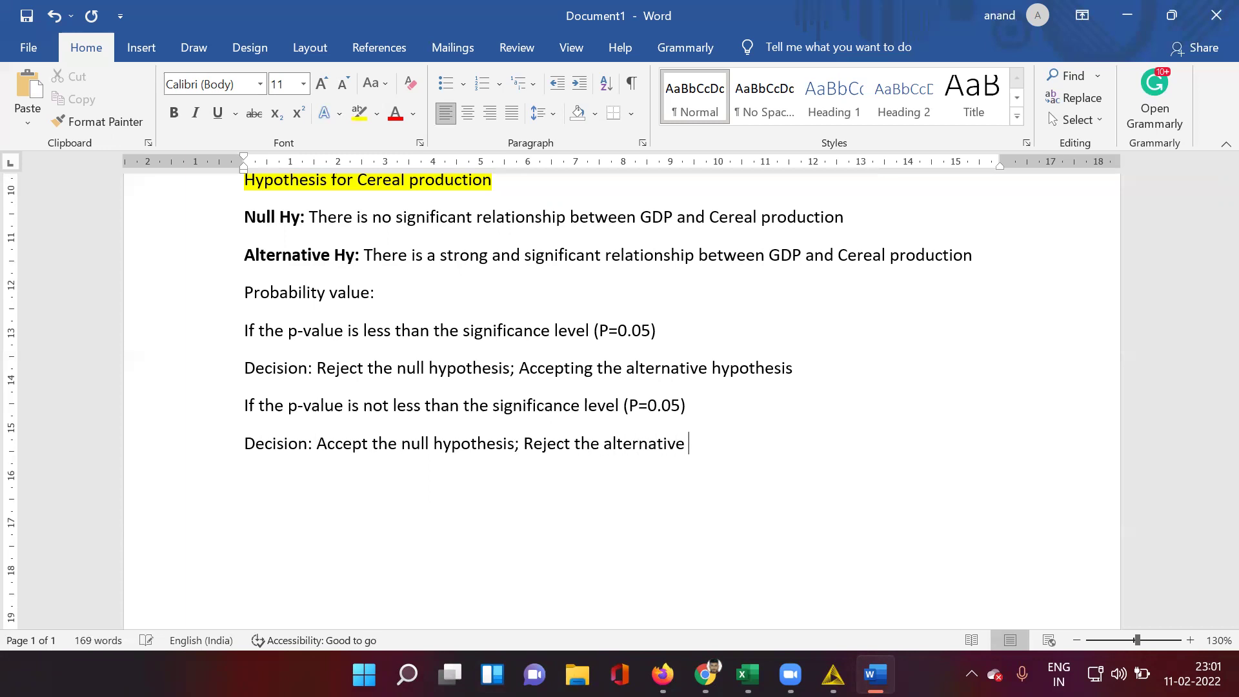
{"action": "type", "text": "hypothesis"}
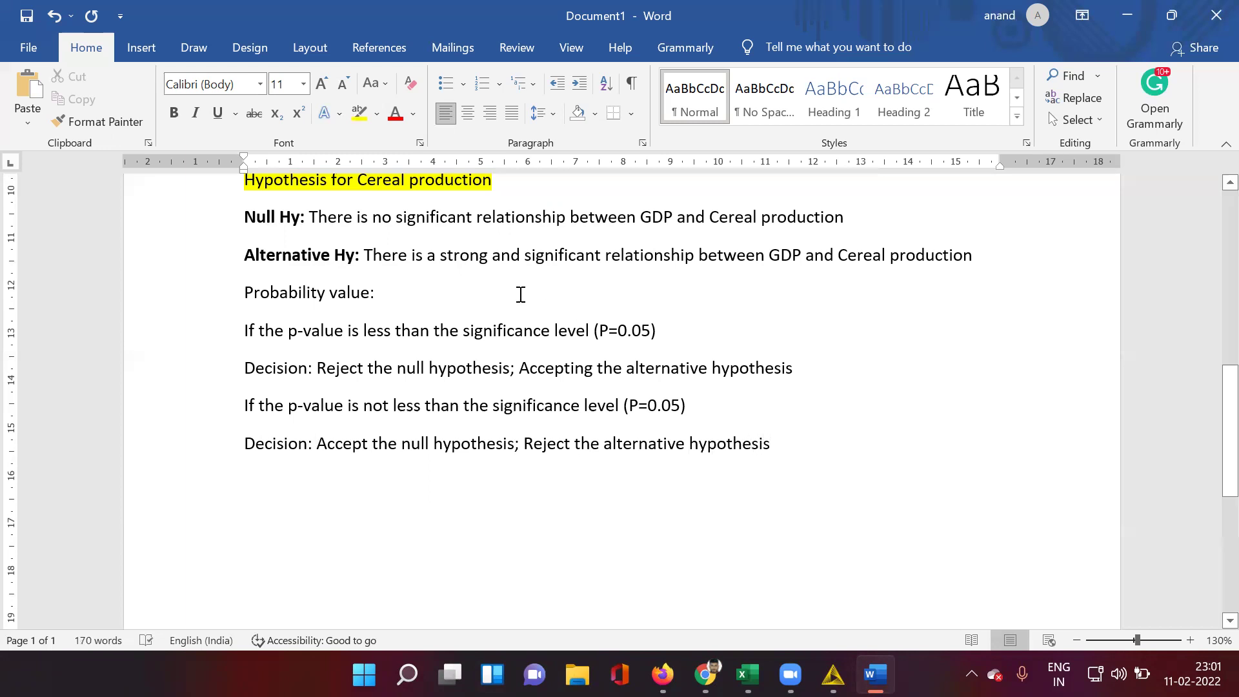
Centre the "Probability value:" heading line
{"action": "left_click_drag", "start_coordinate": [409, 290], "coordinate": [243, 291]}
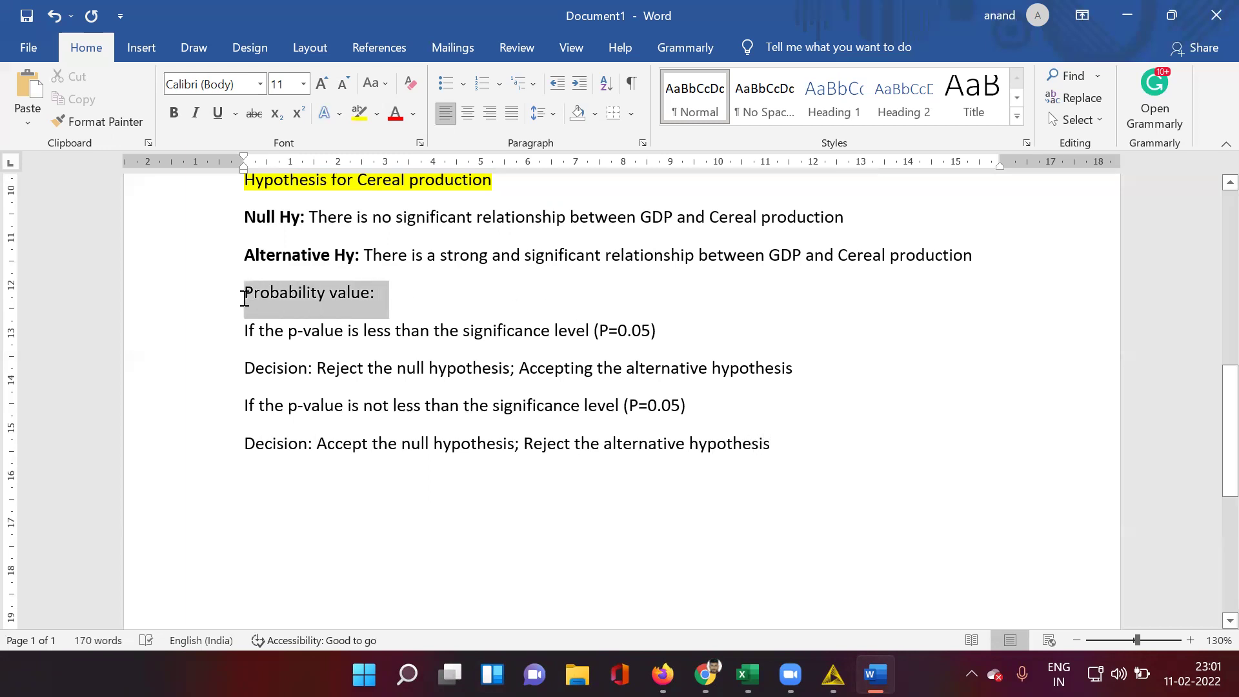
{"action": "left_click", "coordinate": [468, 113]}
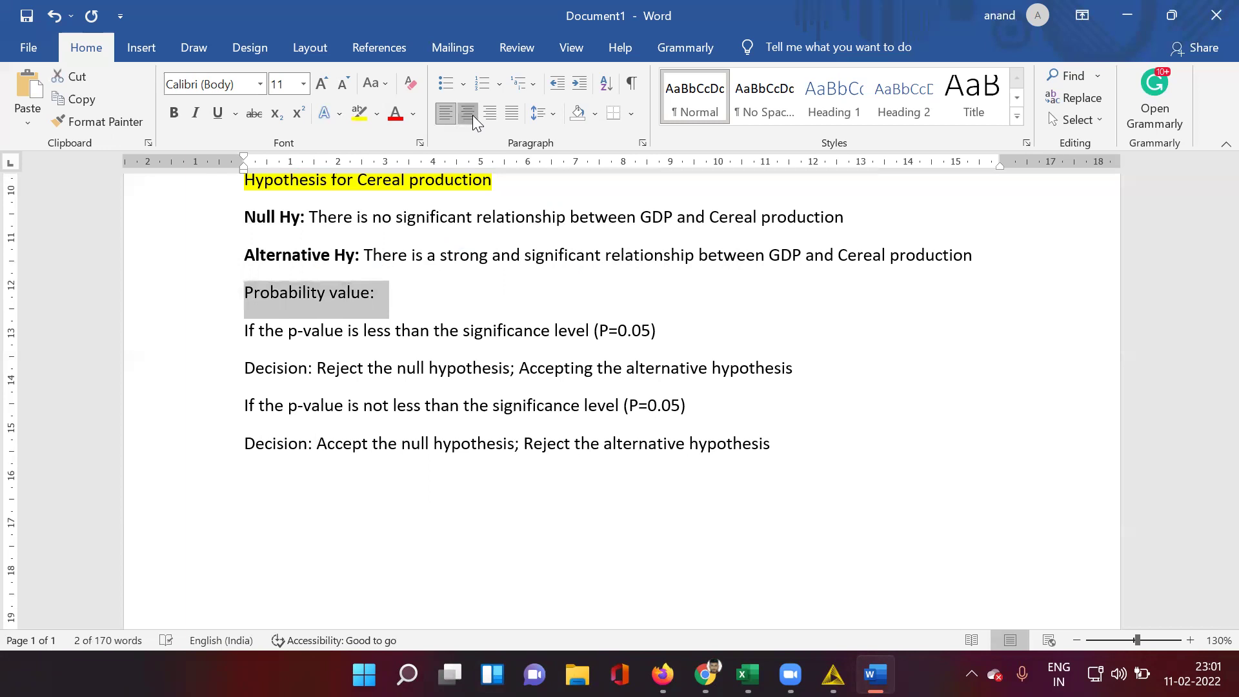
{"action": "left_click", "coordinate": [456, 326]}
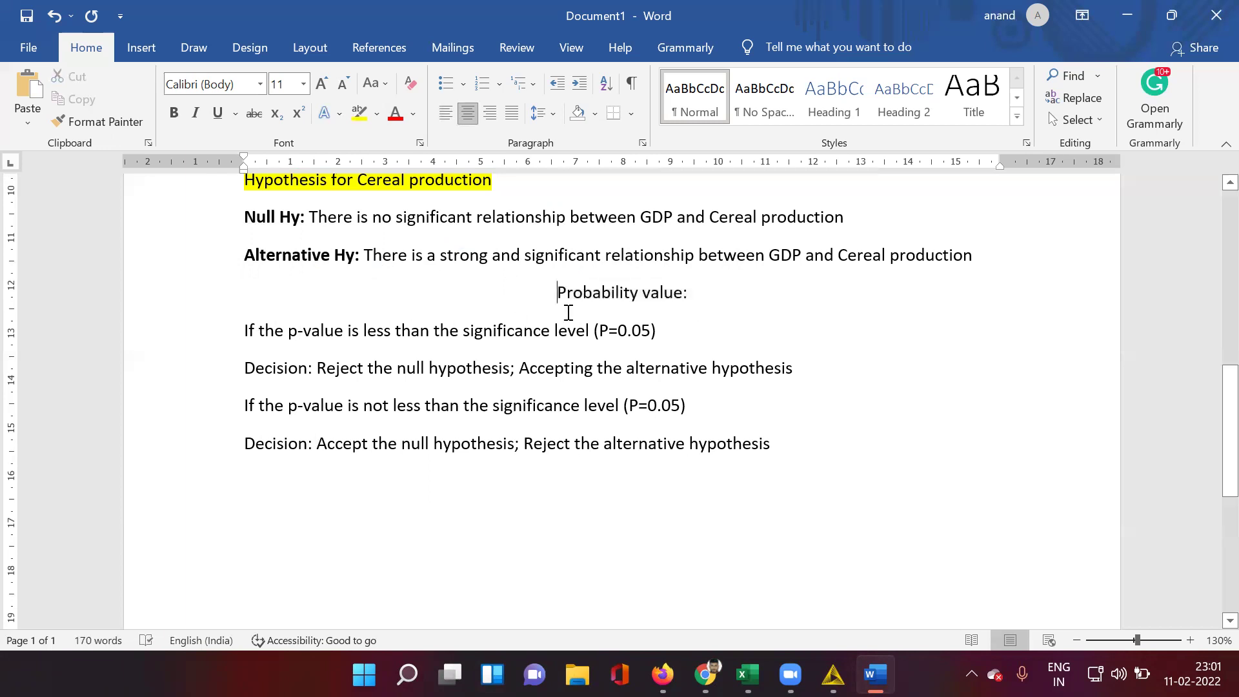
Highlight both "If the p-value is…" condition lines in yellow
{"action": "left_click_drag", "start_coordinate": [672, 328], "coordinate": [462, 329]}
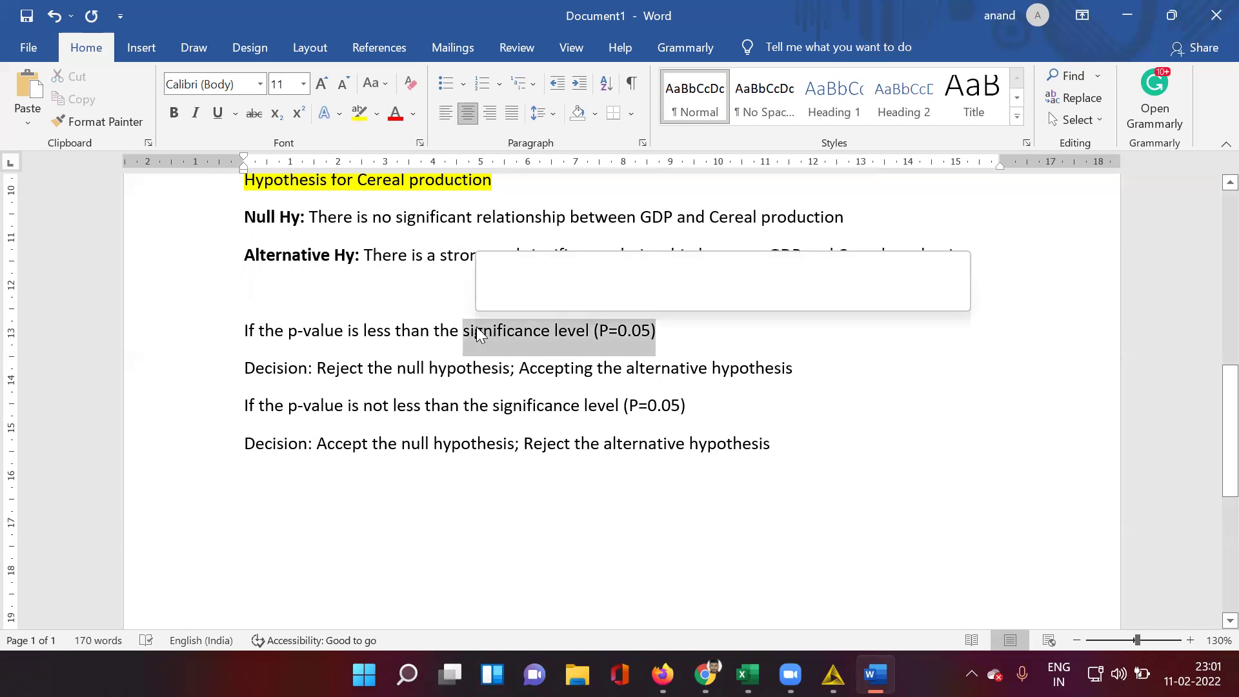
{"action": "left_click", "coordinate": [473, 403]}
{"action": "left_click_drag", "start_coordinate": [244, 330], "coordinate": [693, 329]}
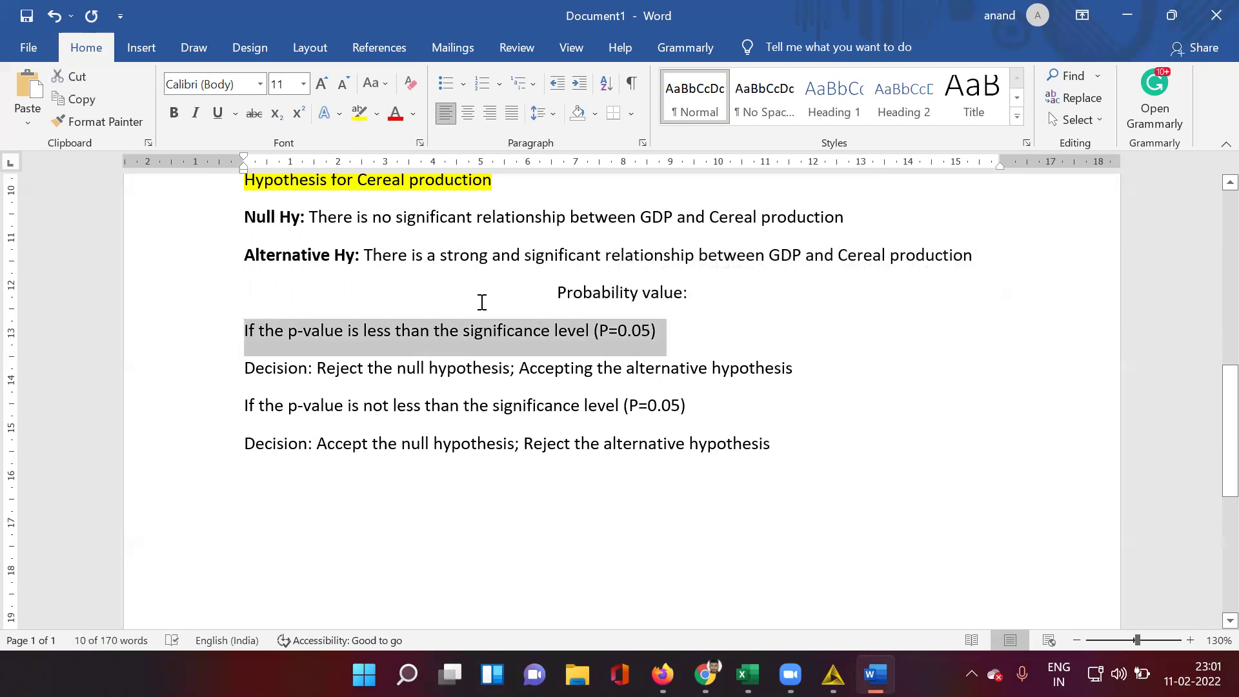
{"action": "left_click", "coordinate": [359, 114]}
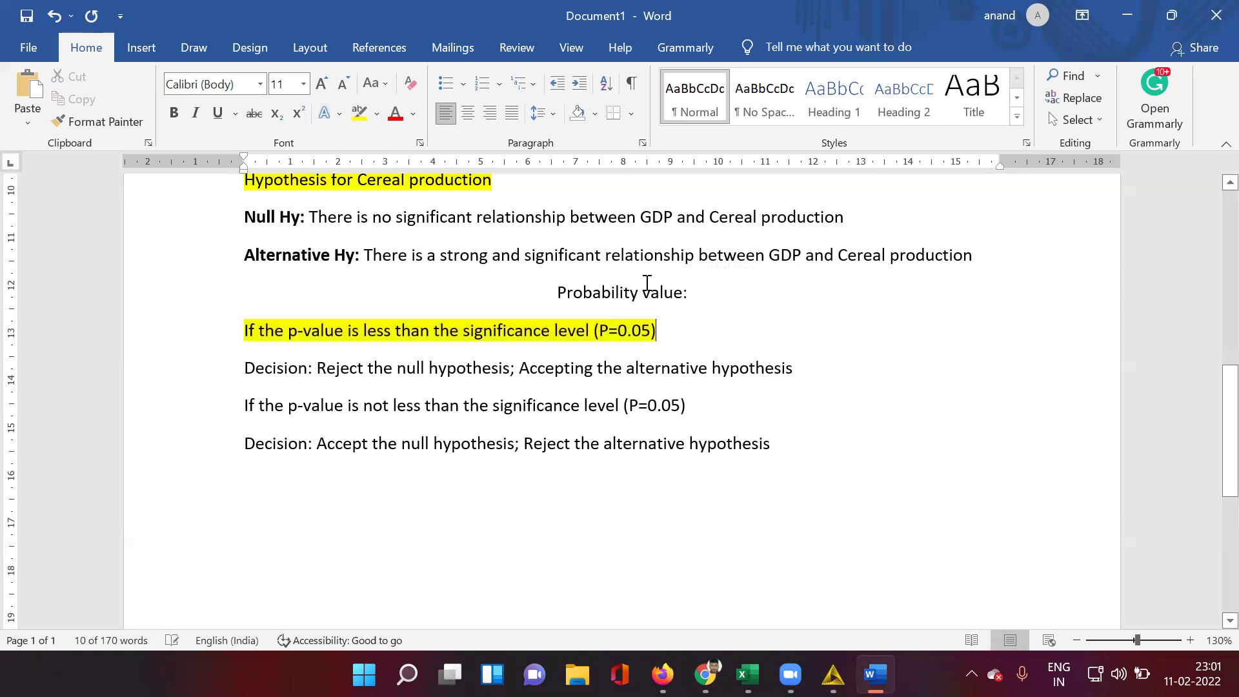
{"action": "left_click", "coordinate": [658, 286]}
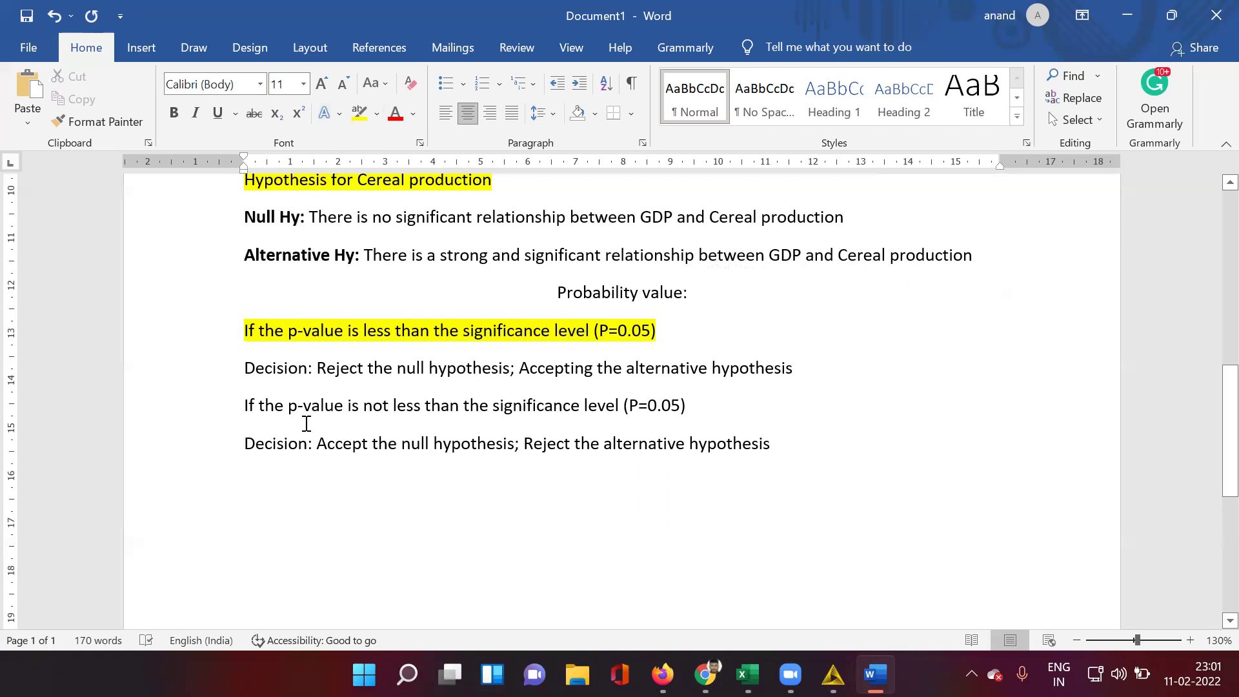
{"action": "left_click_drag", "start_coordinate": [250, 405], "coordinate": [705, 406]}
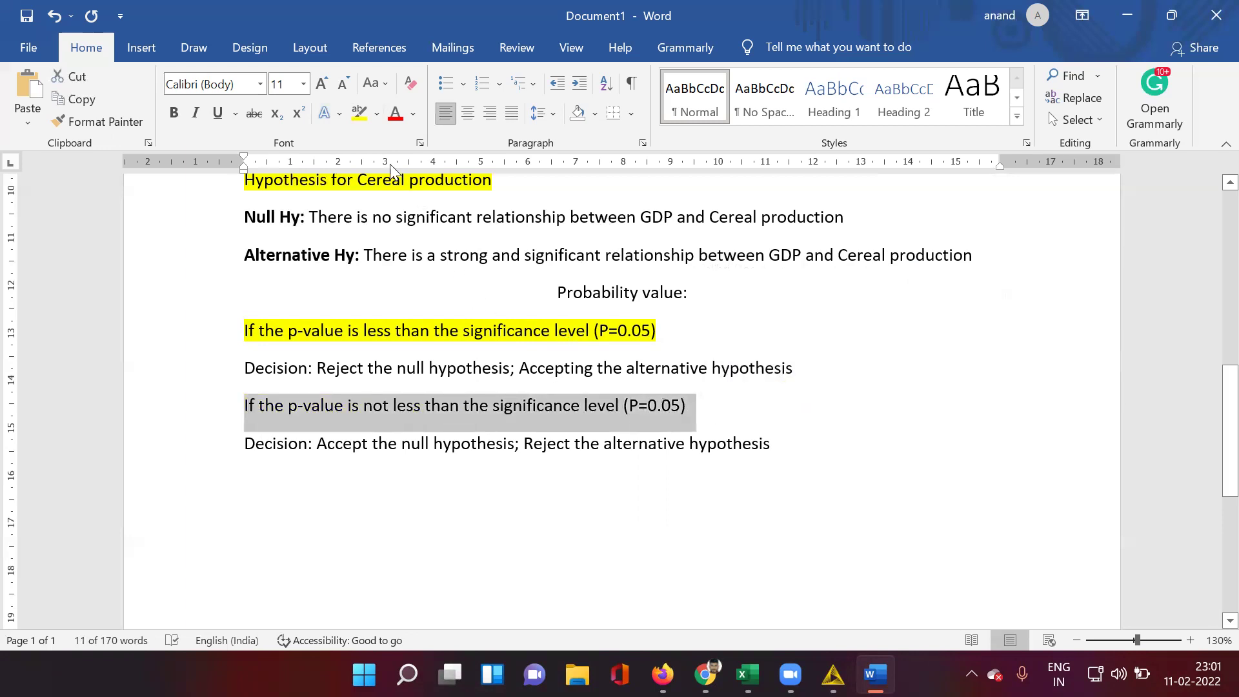
{"action": "left_click", "coordinate": [357, 114]}
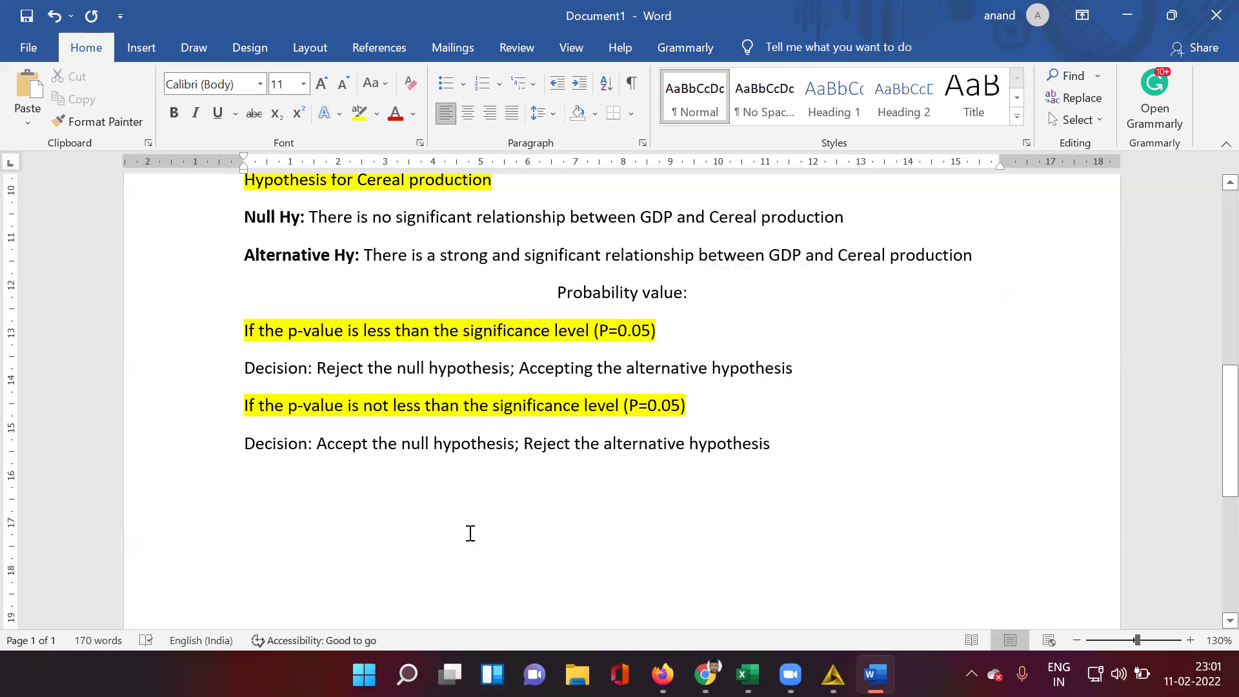
{"action": "left_click", "coordinate": [468, 531]}
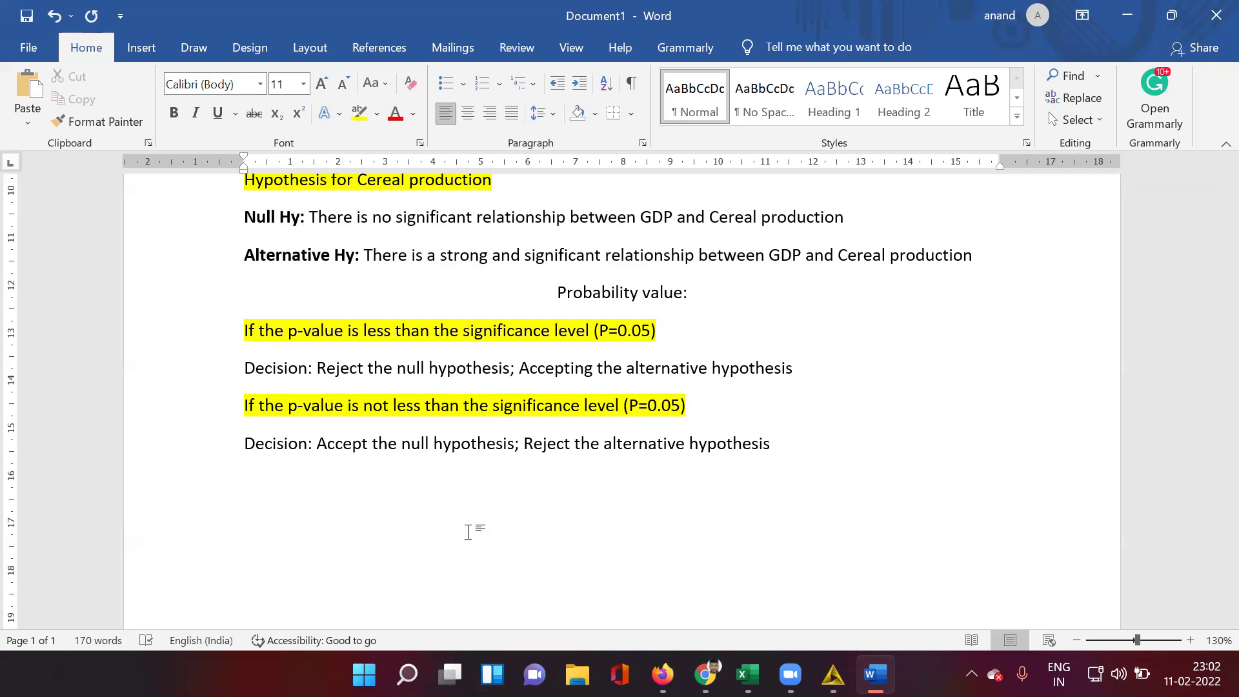
Review the crude oil, livestock and cereal production hypotheses and the p-value decision rules in the document
{"action": "scroll", "coordinate": [469, 530], "scroll_direction": "up", "scroll_amount": 5}
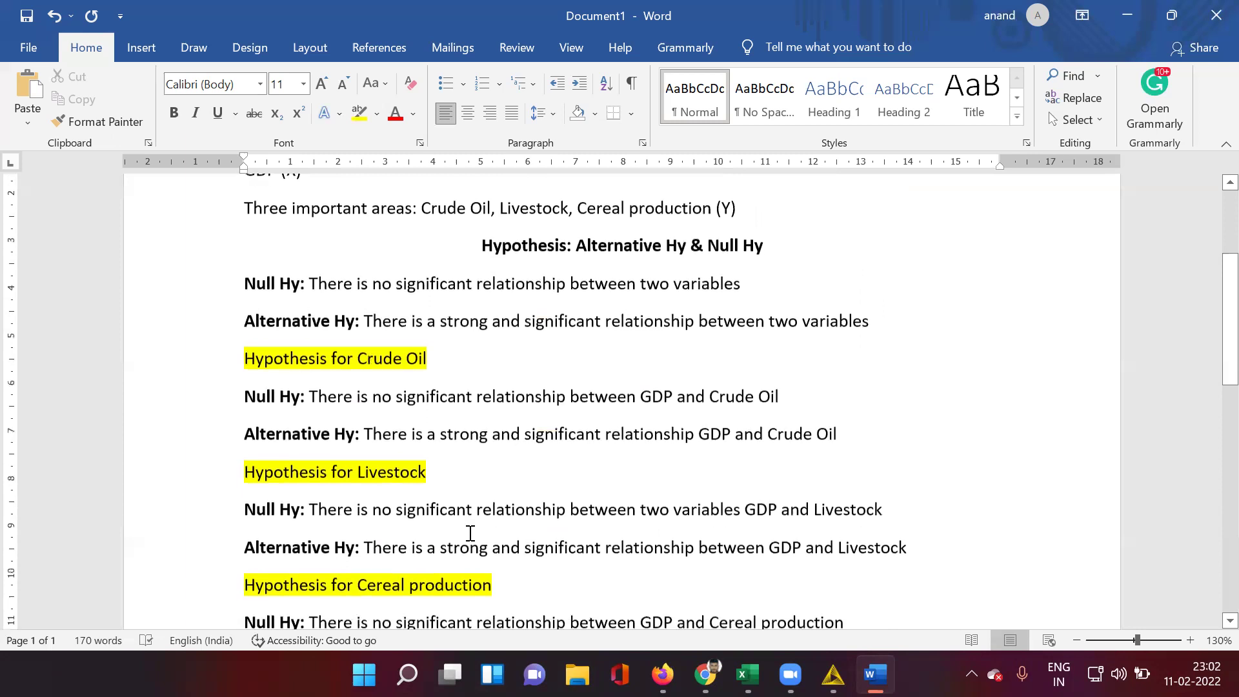
{"action": "scroll", "coordinate": [470, 533], "scroll_direction": "down", "scroll_amount": 1}
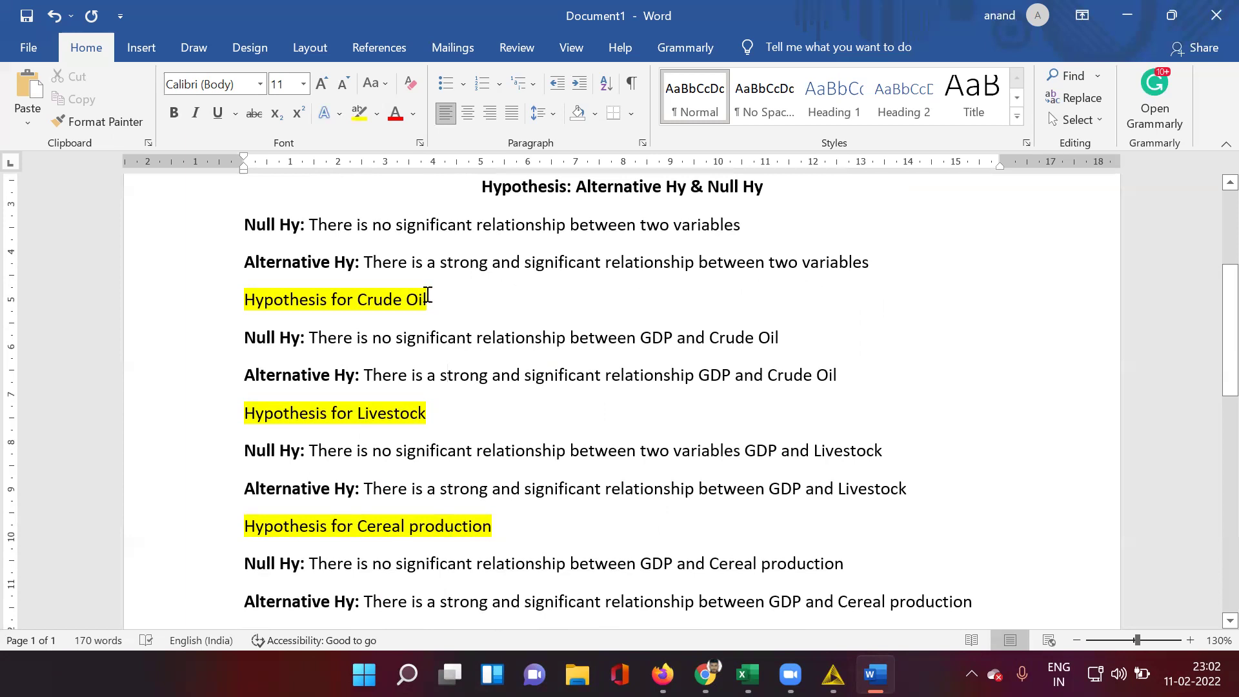
{"action": "left_click", "coordinate": [427, 300]}
{"action": "scroll", "coordinate": [509, 477], "scroll_direction": "down", "scroll_amount": 3}
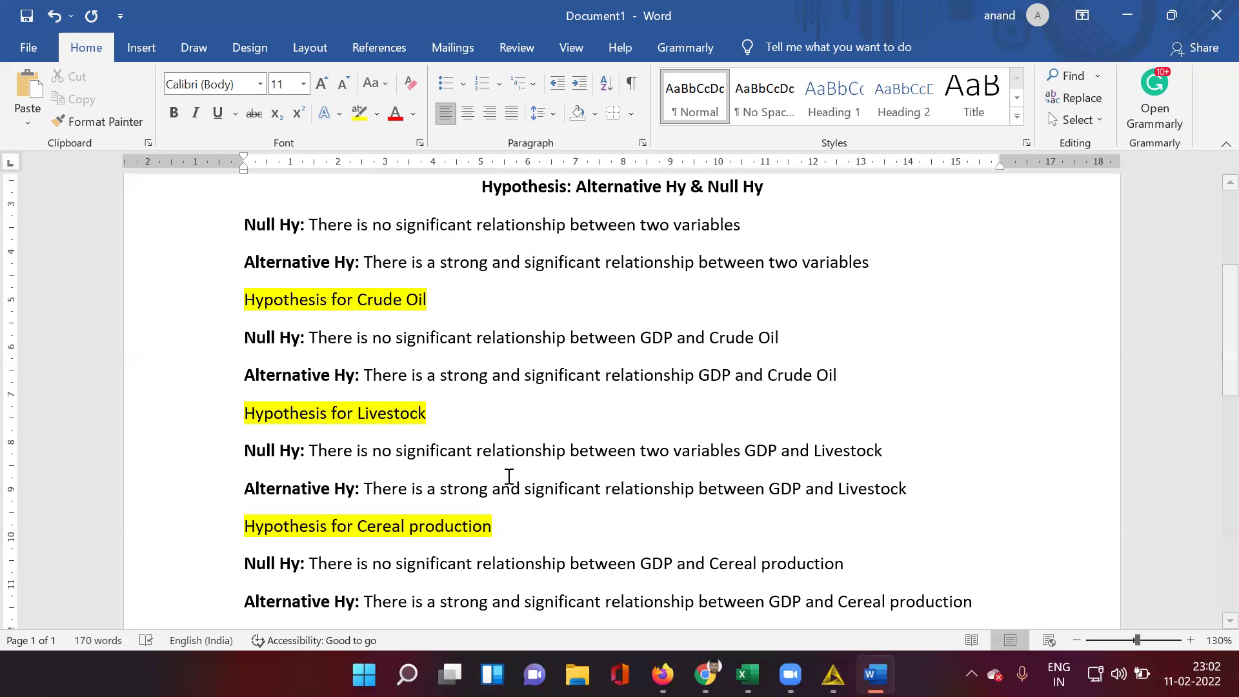
{"action": "scroll", "coordinate": [509, 476], "scroll_direction": "up", "scroll_amount": 2}
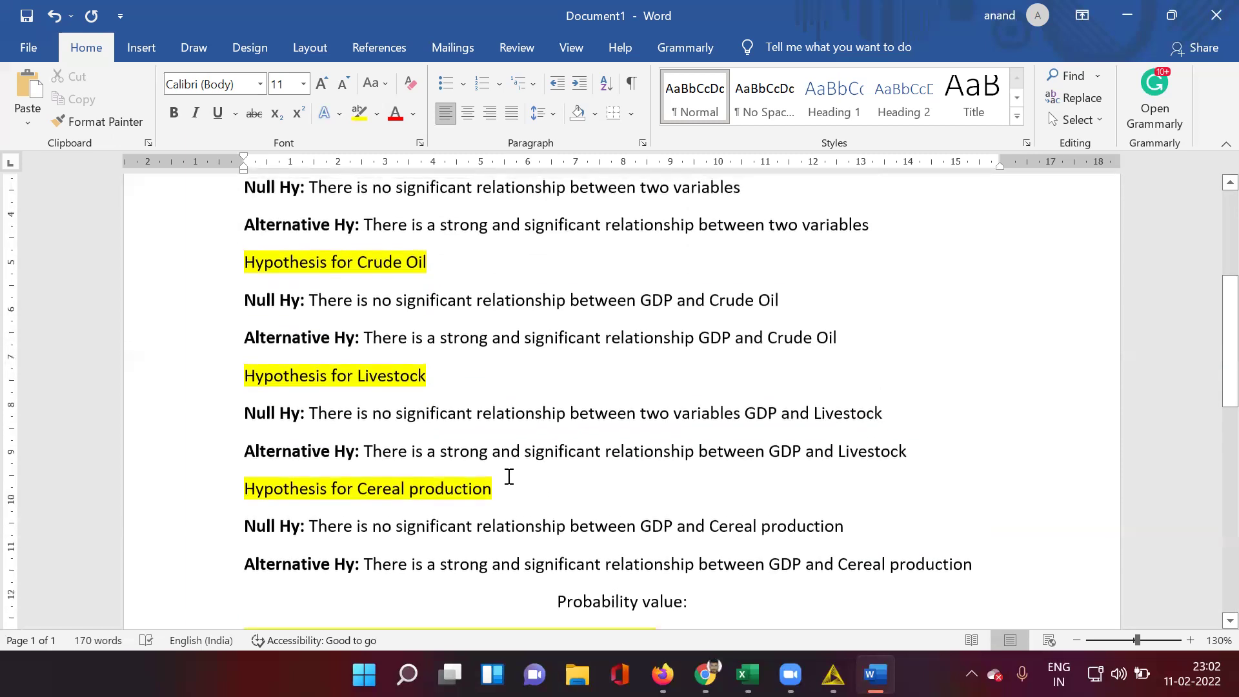
{"action": "scroll", "coordinate": [509, 477], "scroll_direction": "down", "scroll_amount": 3}
{"action": "scroll", "coordinate": [509, 476], "scroll_direction": "down", "scroll_amount": 2}
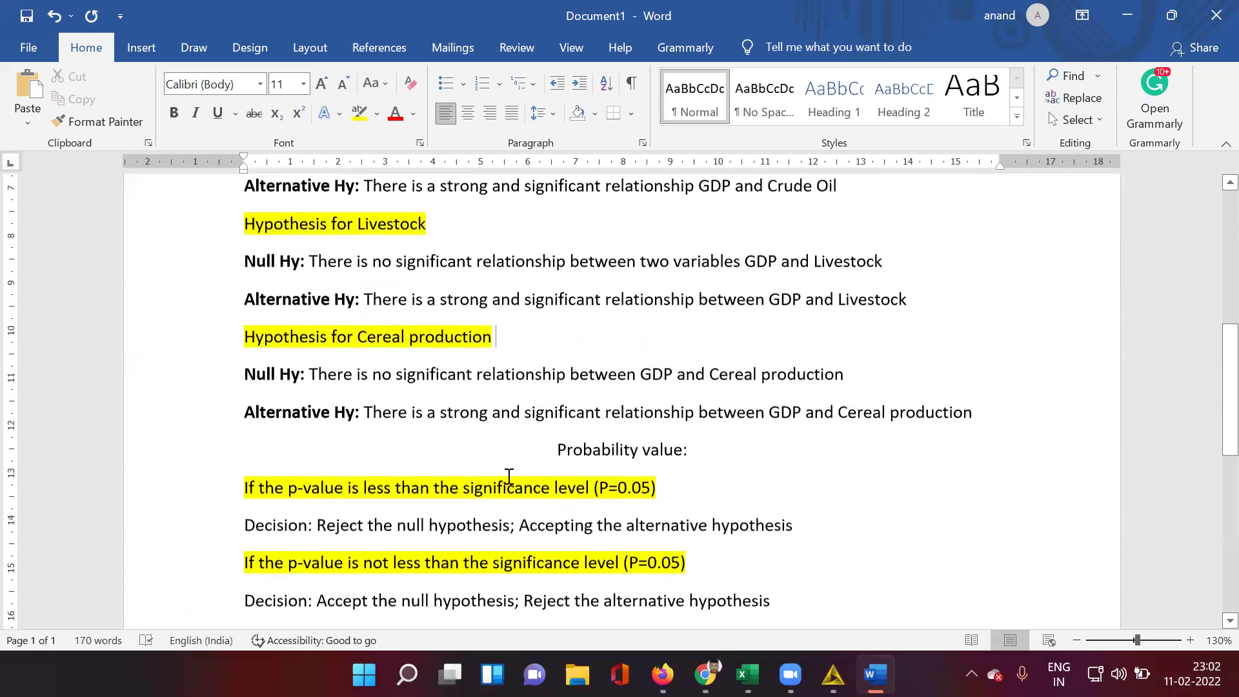
{"action": "scroll", "coordinate": [509, 476], "scroll_direction": "down", "scroll_amount": 2}
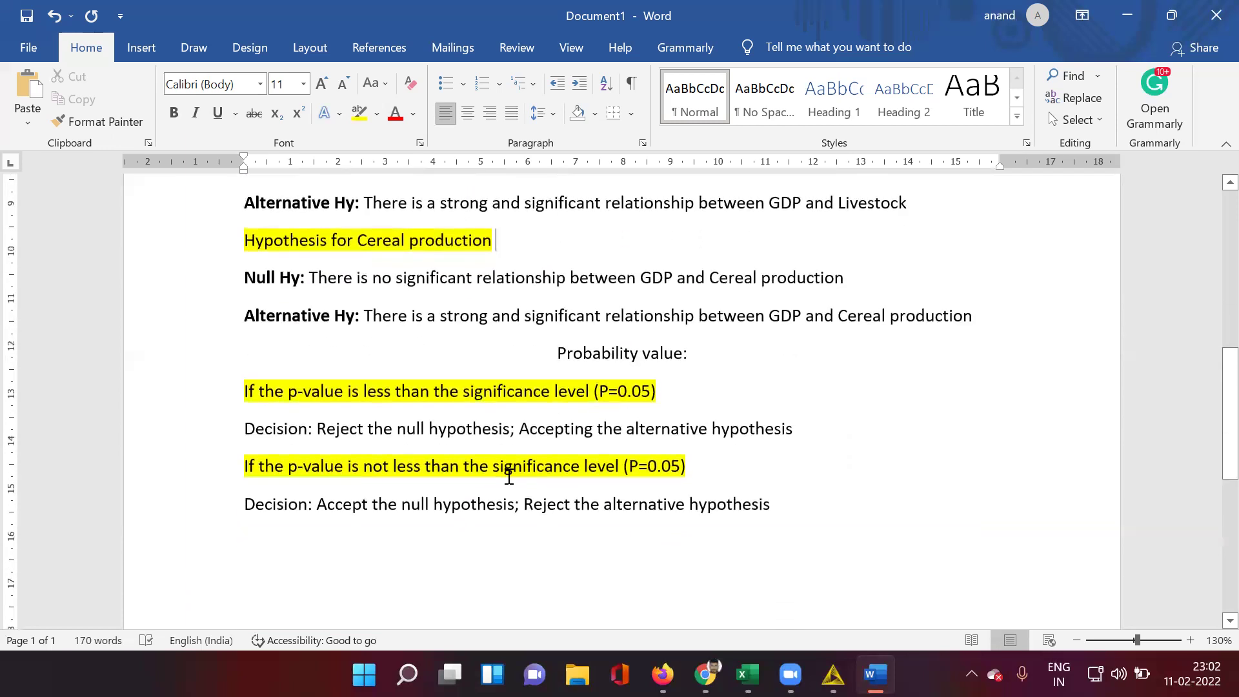
{"action": "scroll", "coordinate": [509, 476], "scroll_direction": "down", "scroll_amount": 3}
{"action": "left_click", "coordinate": [506, 476]}
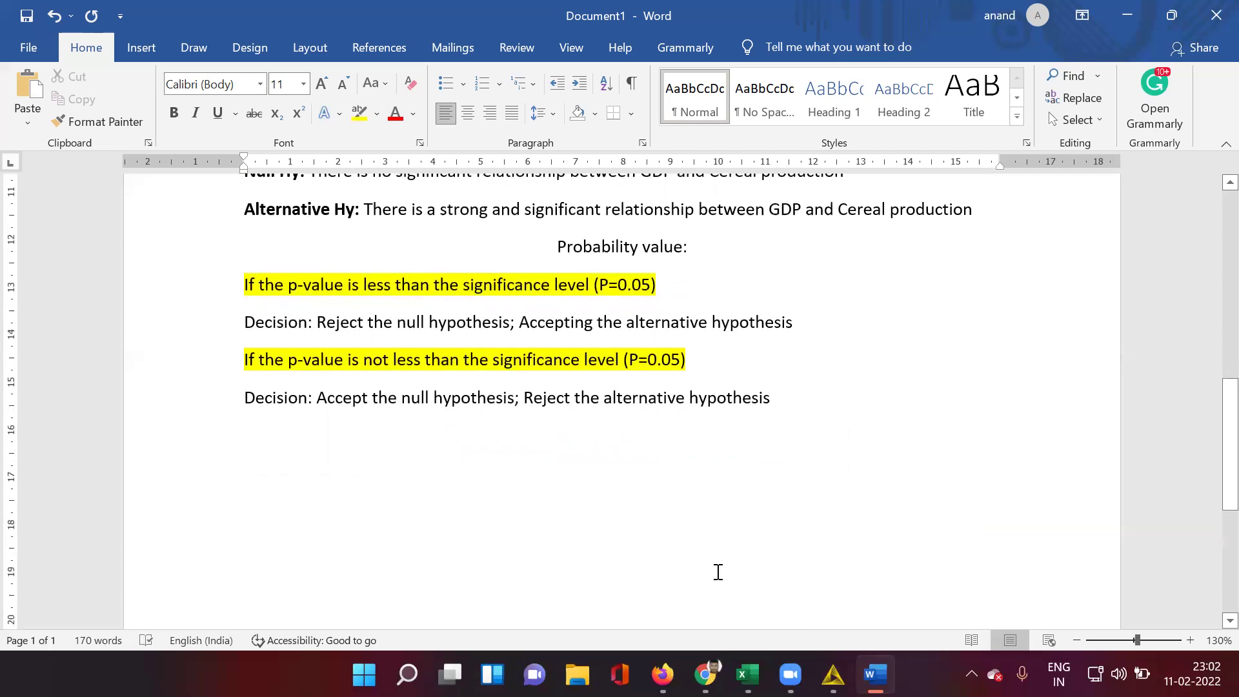
Switch to KNIME, search the node repository for "column" and place a Column Filter node below the Statistics node
{"action": "left_click", "coordinate": [832, 674]}
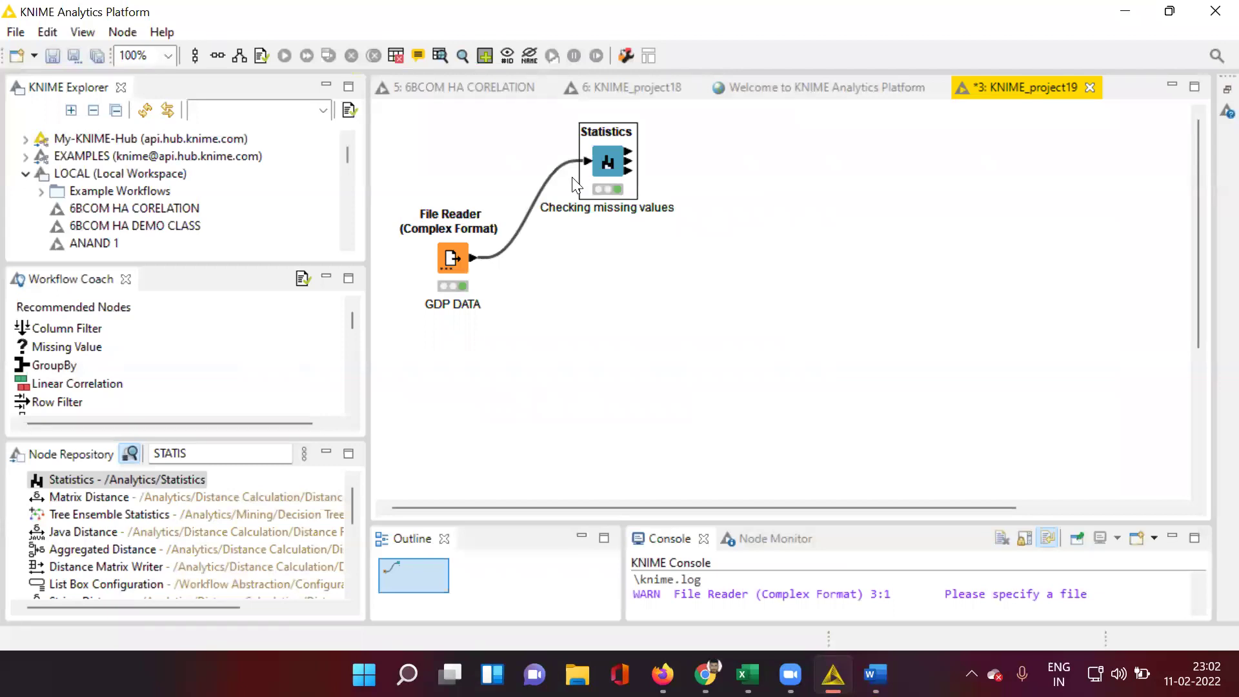
{"action": "left_click", "coordinate": [278, 459]}
{"action": "key", "text": "BackSpace"}
{"action": "key", "text": "BackSpace"}
{"action": "key", "text": "BackSpace"}
{"action": "key", "text": "BackSpace"}
{"action": "key", "text": "BackSpace"}
{"action": "key", "text": "BackSpace"}
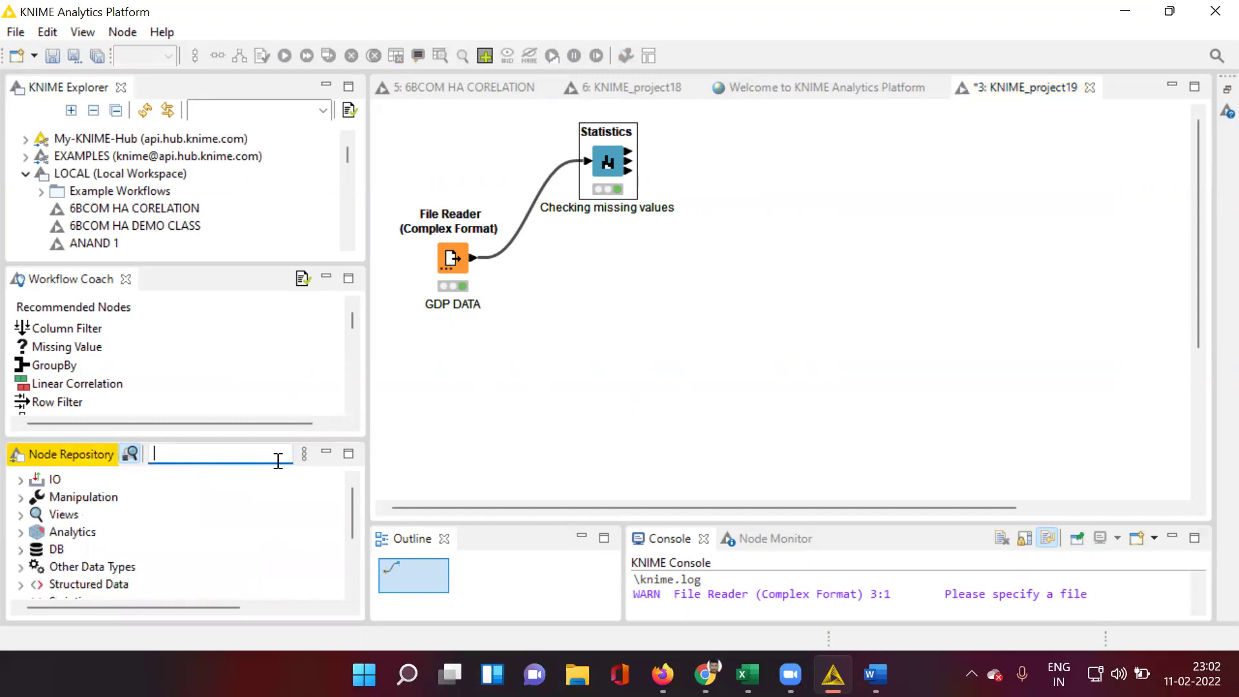
{"action": "type", "text": "column"}
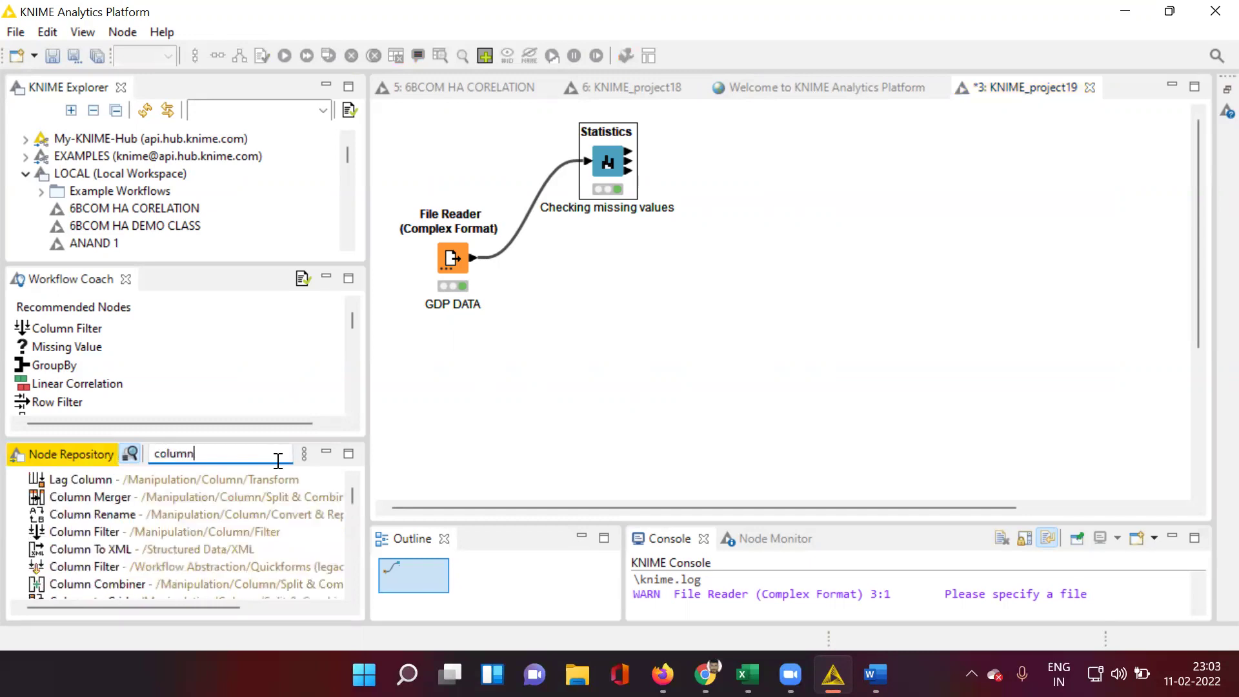
{"action": "left_click", "coordinate": [107, 531]}
{"action": "left_click_drag", "start_coordinate": [107, 530], "coordinate": [603, 275]}
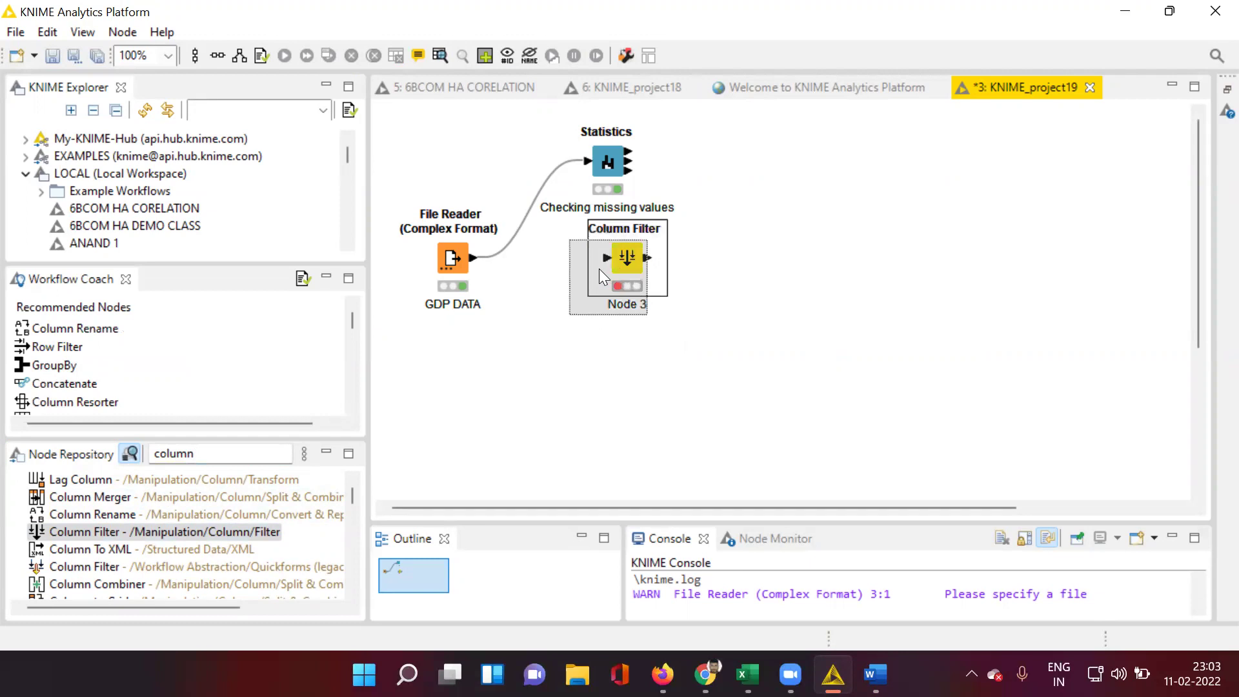
{"action": "left_click", "coordinate": [732, 276]}
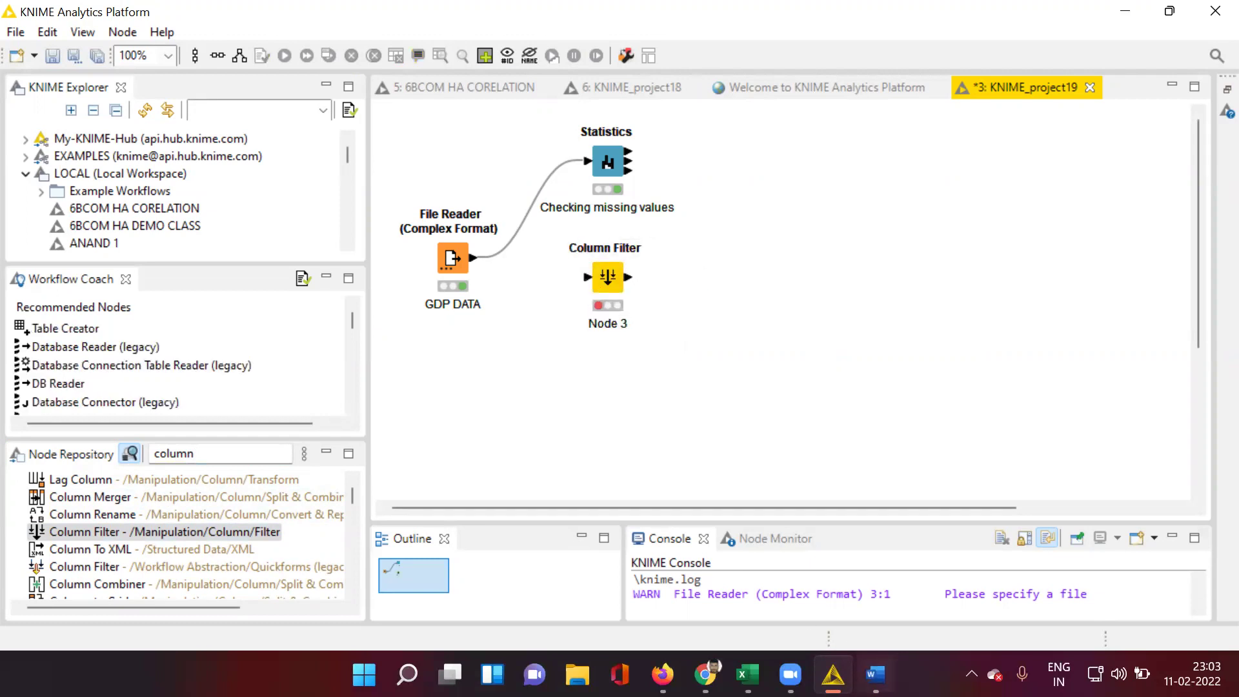
Switch to Word and review the crude oil, livestock and cereal production hypotheses
{"action": "left_click", "coordinate": [875, 674]}
{"action": "scroll", "coordinate": [643, 391], "scroll_direction": "up", "scroll_amount": 9}
{"action": "scroll", "coordinate": [643, 391], "scroll_direction": "down", "scroll_amount": 3}
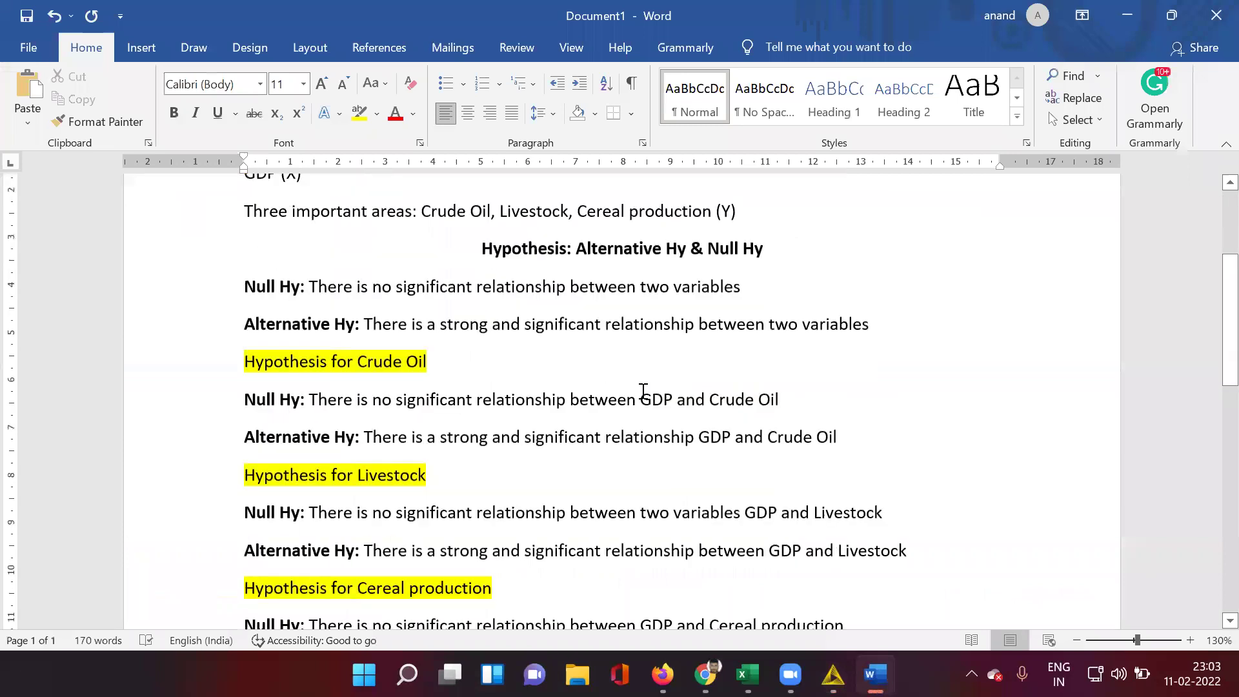
{"action": "scroll", "coordinate": [643, 391], "scroll_direction": "down", "scroll_amount": 2}
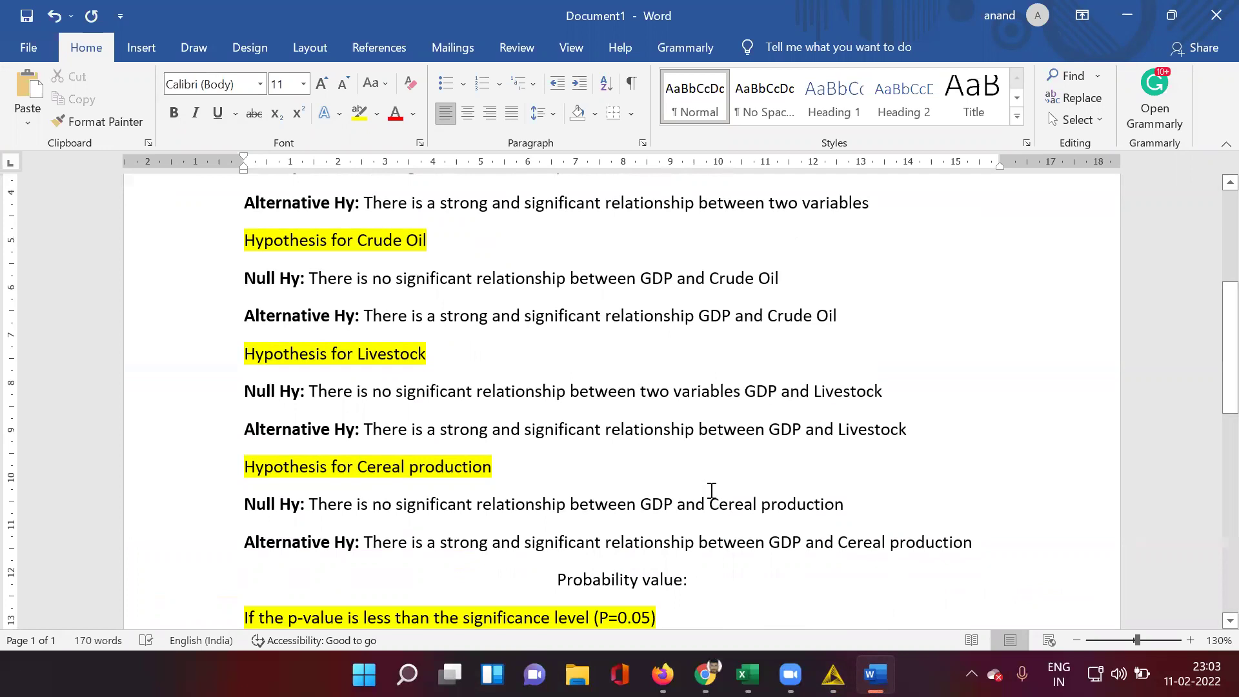
Back in KNIME, add two more Column Filter nodes and stack them below the first one
{"action": "left_click", "coordinate": [832, 674]}
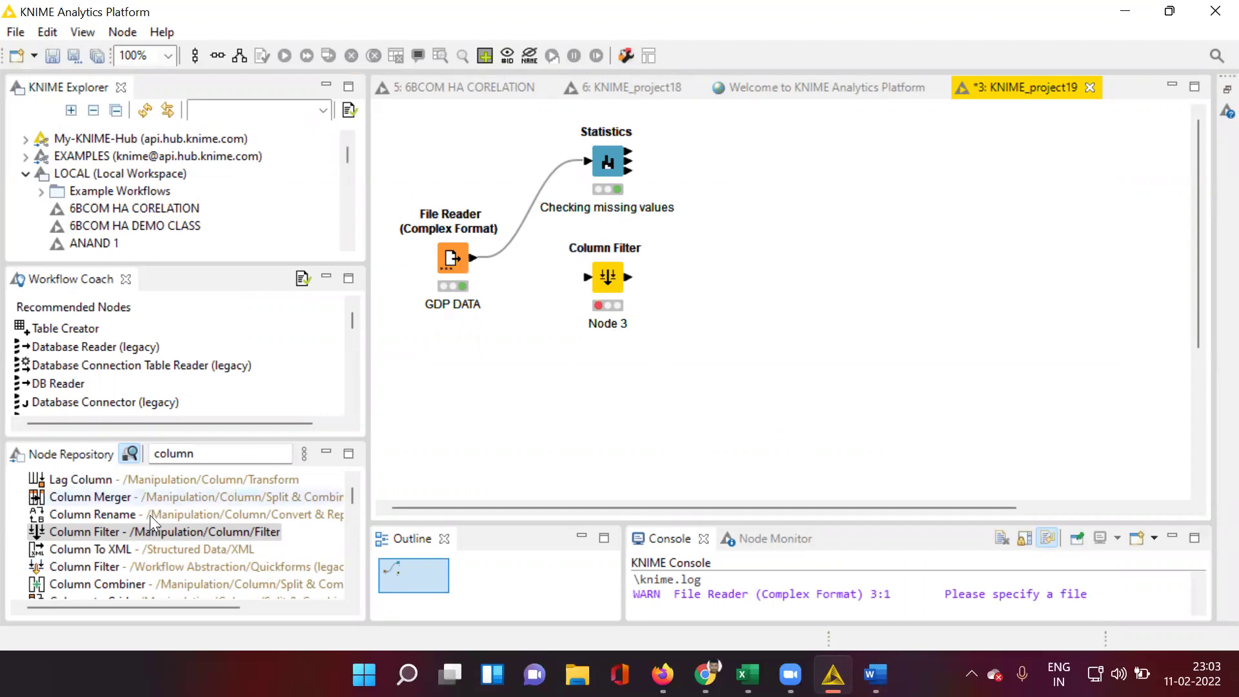
{"action": "left_click_drag", "start_coordinate": [85, 530], "coordinate": [629, 350]}
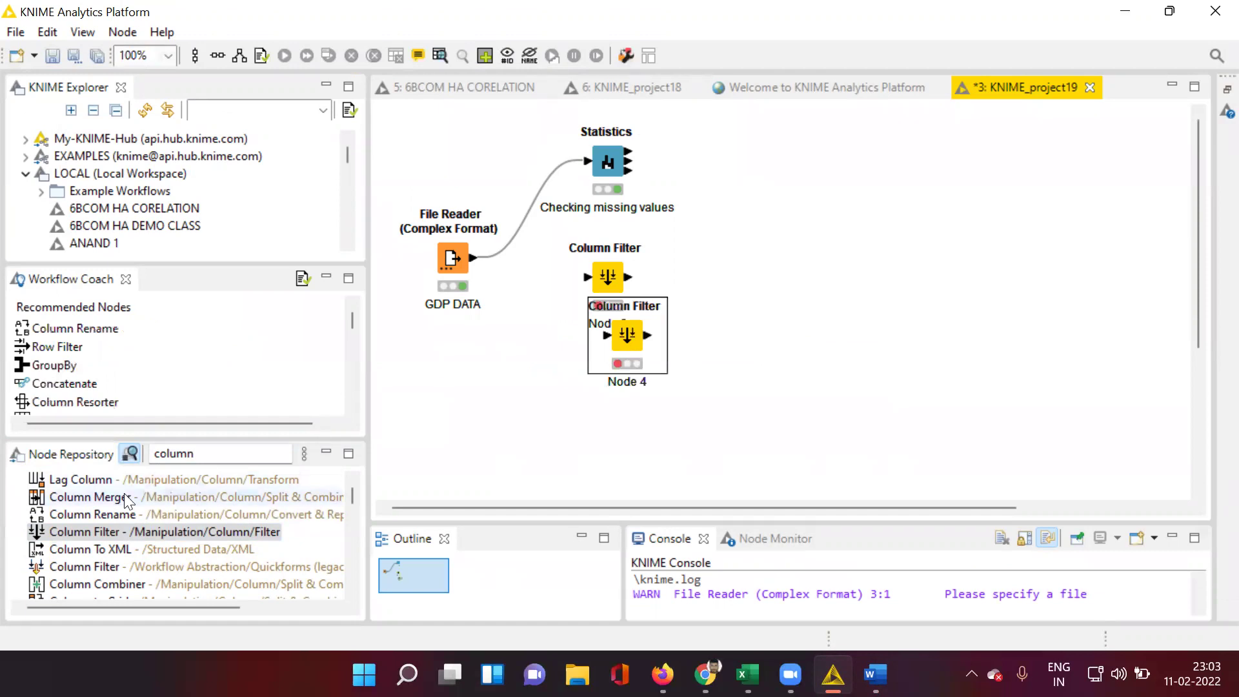
{"action": "left_click_drag", "start_coordinate": [103, 531], "coordinate": [726, 387]}
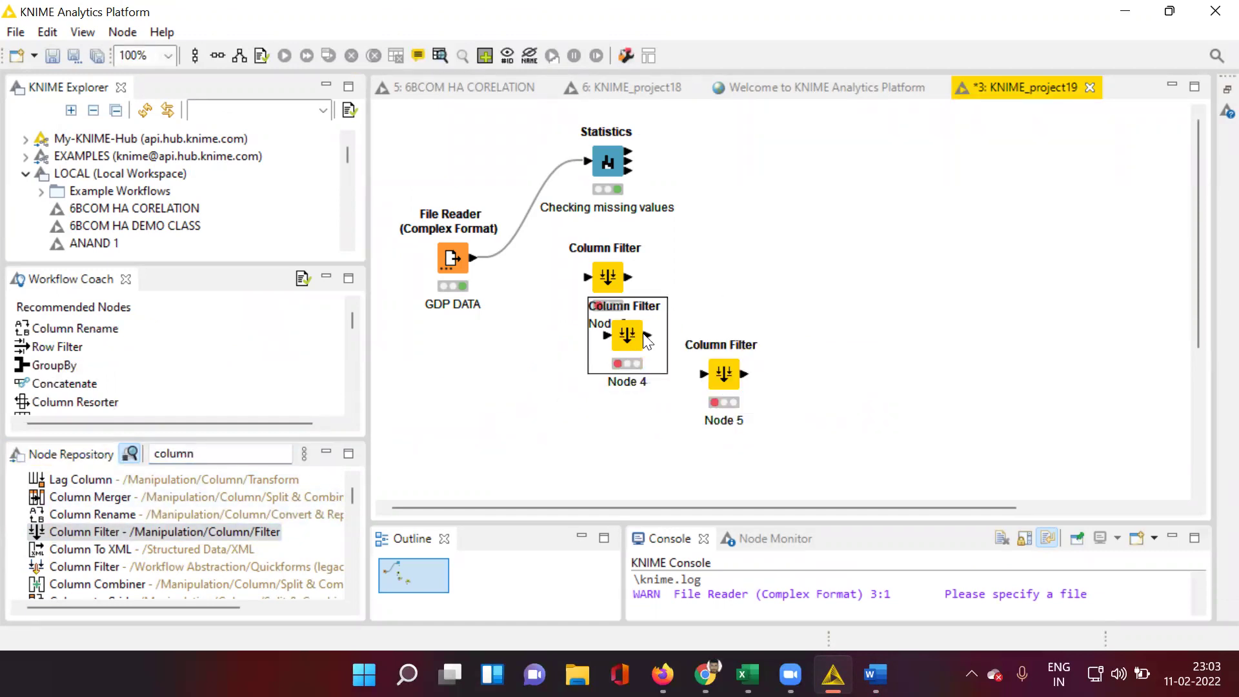
{"action": "left_click", "coordinate": [755, 327]}
{"action": "left_click_drag", "start_coordinate": [617, 347], "coordinate": [733, 270]}
{"action": "left_click_drag", "start_coordinate": [723, 374], "coordinate": [858, 374]}
{"action": "left_click_drag", "start_coordinate": [746, 260], "coordinate": [620, 381]}
{"action": "left_click_drag", "start_coordinate": [861, 390], "coordinate": [633, 476]}
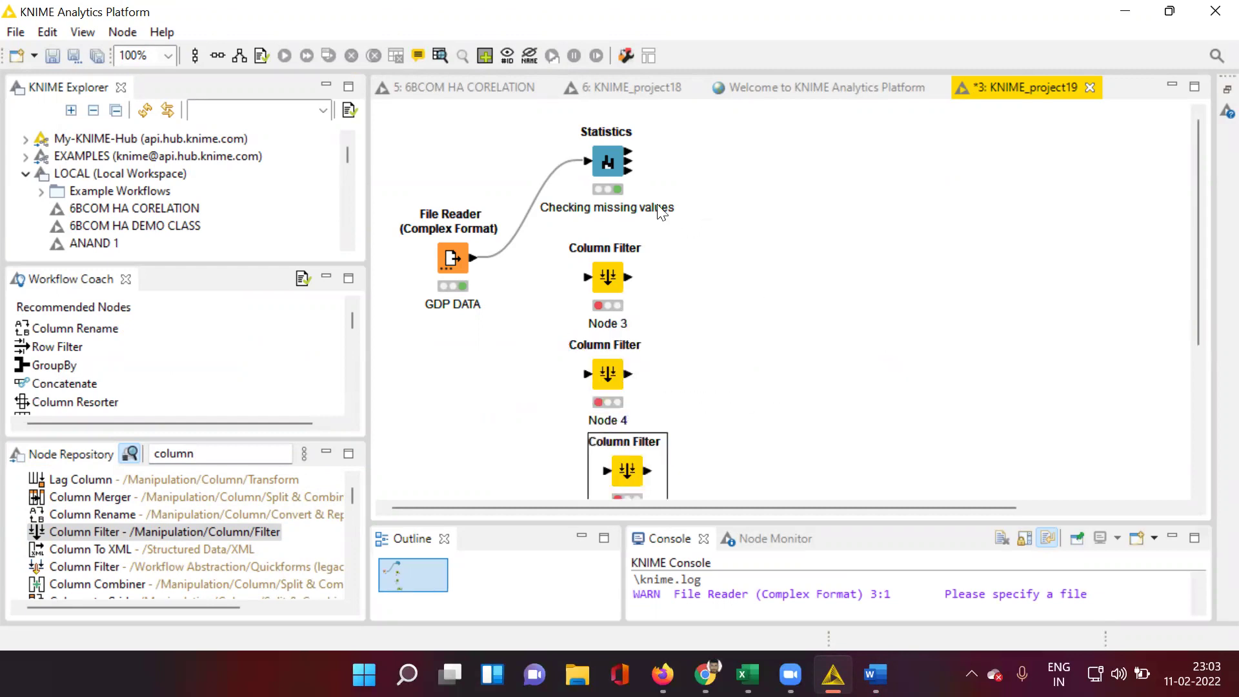
Move the Statistics node closer to the File Reader and align the three Column Filter nodes in a column to its right
{"action": "left_click", "coordinate": [621, 169]}
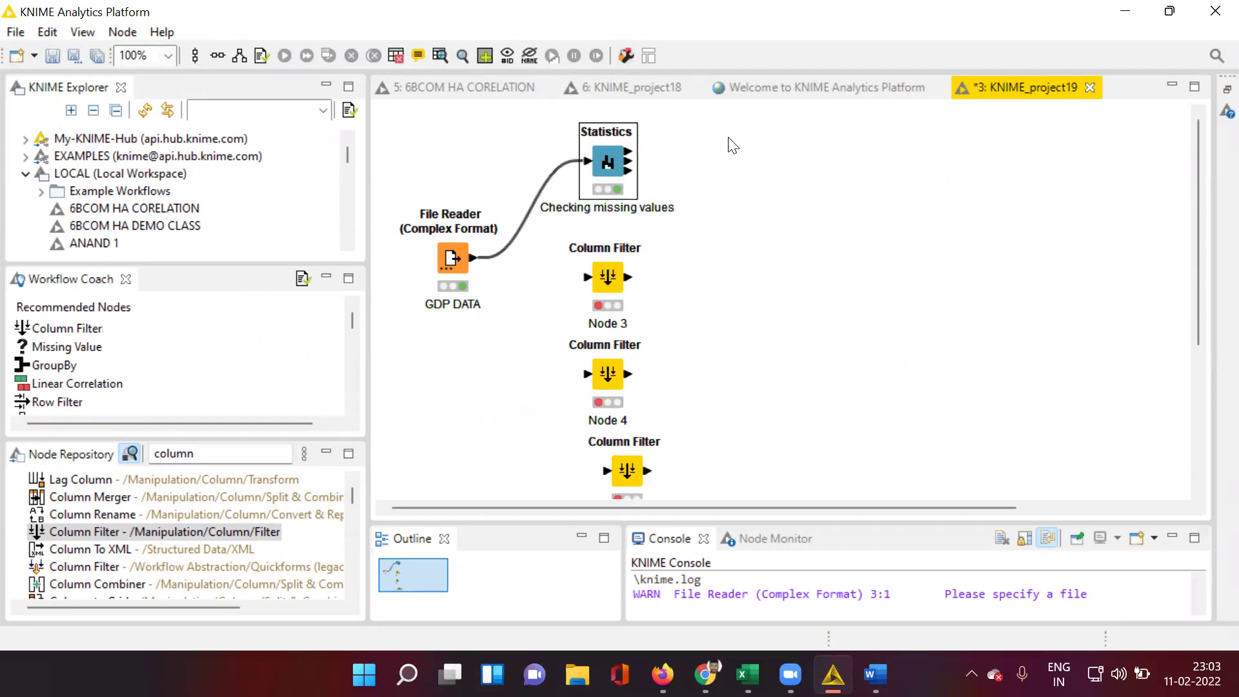
{"action": "left_click", "coordinate": [707, 144]}
{"action": "left_click_drag", "start_coordinate": [603, 162], "coordinate": [545, 161]}
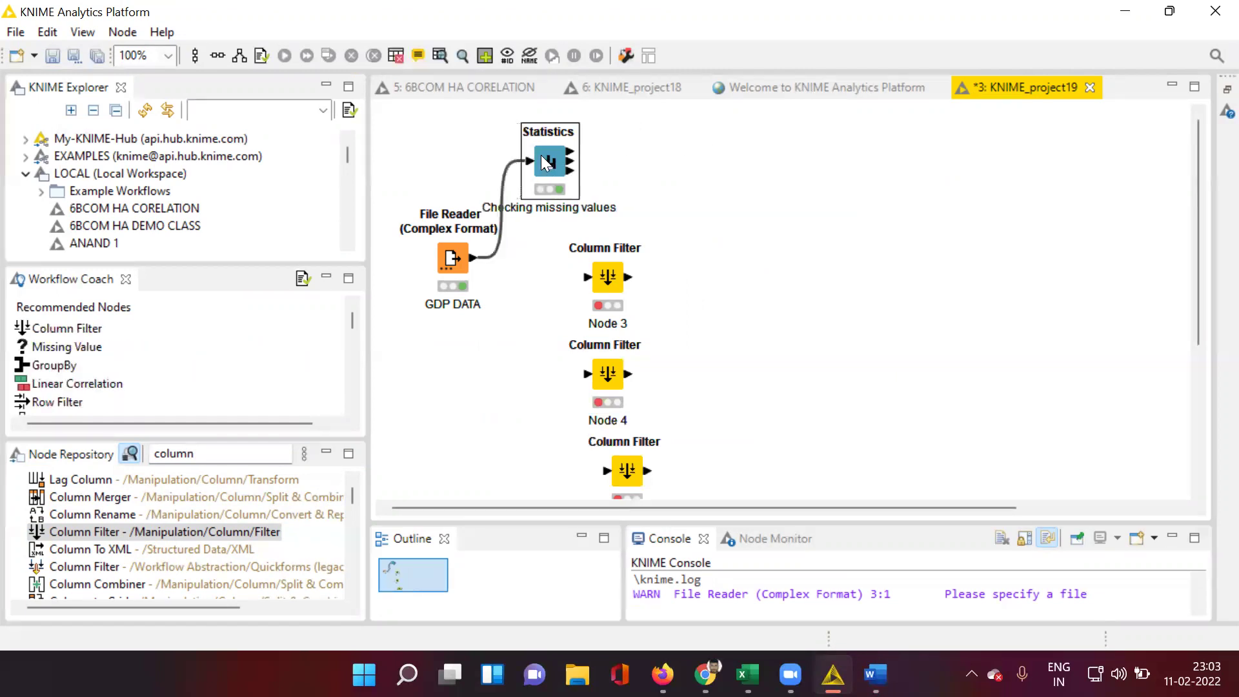
{"action": "left_click_drag", "start_coordinate": [590, 277], "coordinate": [668, 200]}
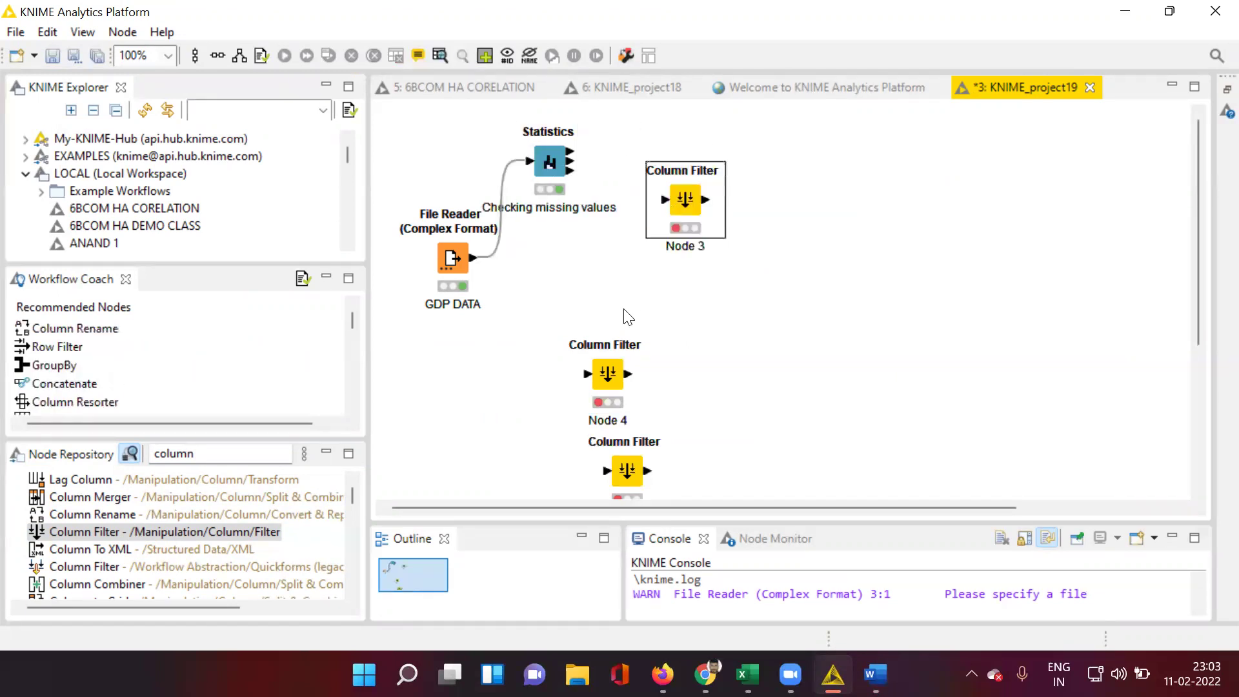
{"action": "left_click_drag", "start_coordinate": [620, 377], "coordinate": [695, 302]}
{"action": "left_click", "coordinate": [616, 468]}
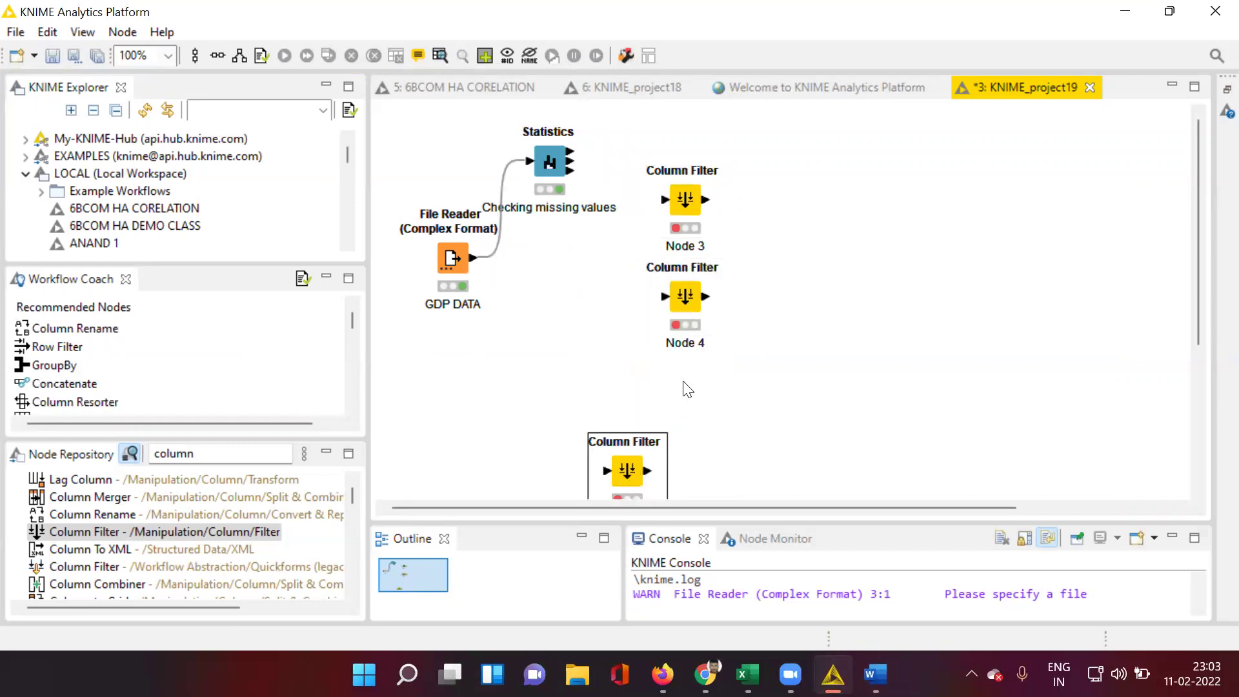
{"action": "left_click_drag", "start_coordinate": [634, 466], "coordinate": [701, 394]}
Label the topmost Column Filter node "X=GDP/Y=Crude oil"
{"action": "left_click", "coordinate": [704, 247]}
{"action": "key", "text": "BackSpace"}
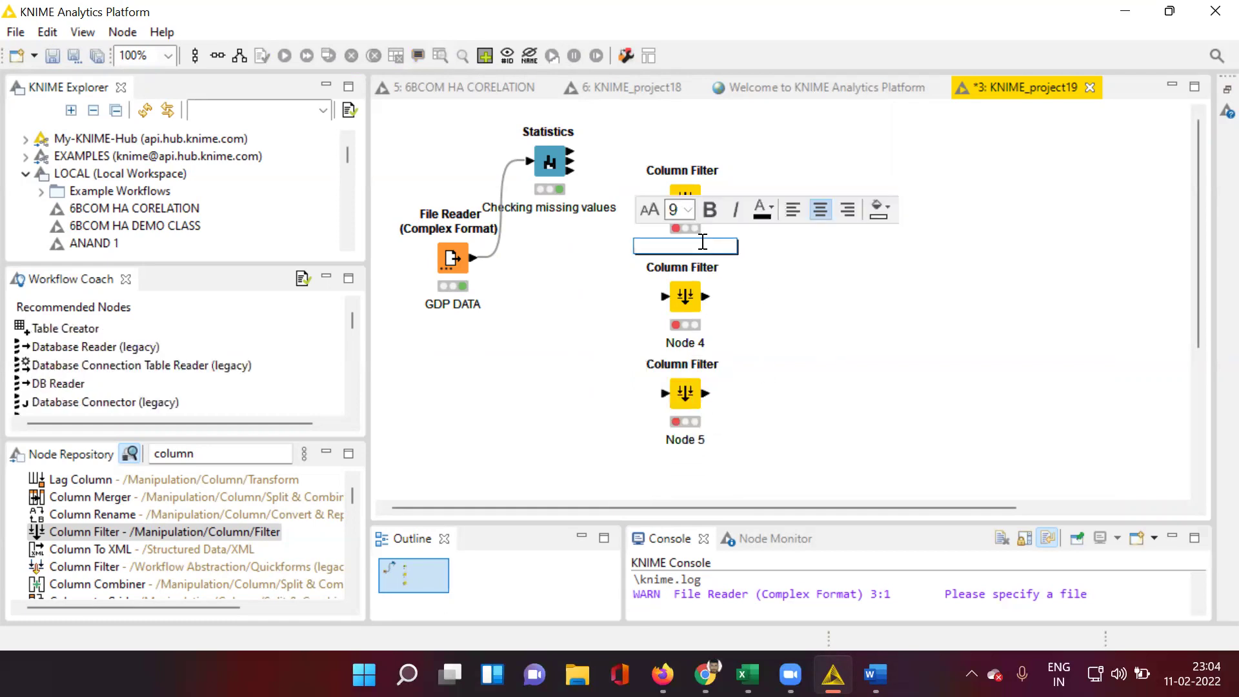
{"action": "type", "text": "X=gdp"}
{"action": "key", "text": "BackSpace"}
{"action": "key", "text": "BackSpace"}
{"action": "key", "text": "BackSpace"}
{"action": "type", "text": "GDP/Y=Crude oil"}
{"action": "left_click", "coordinate": [858, 307]}
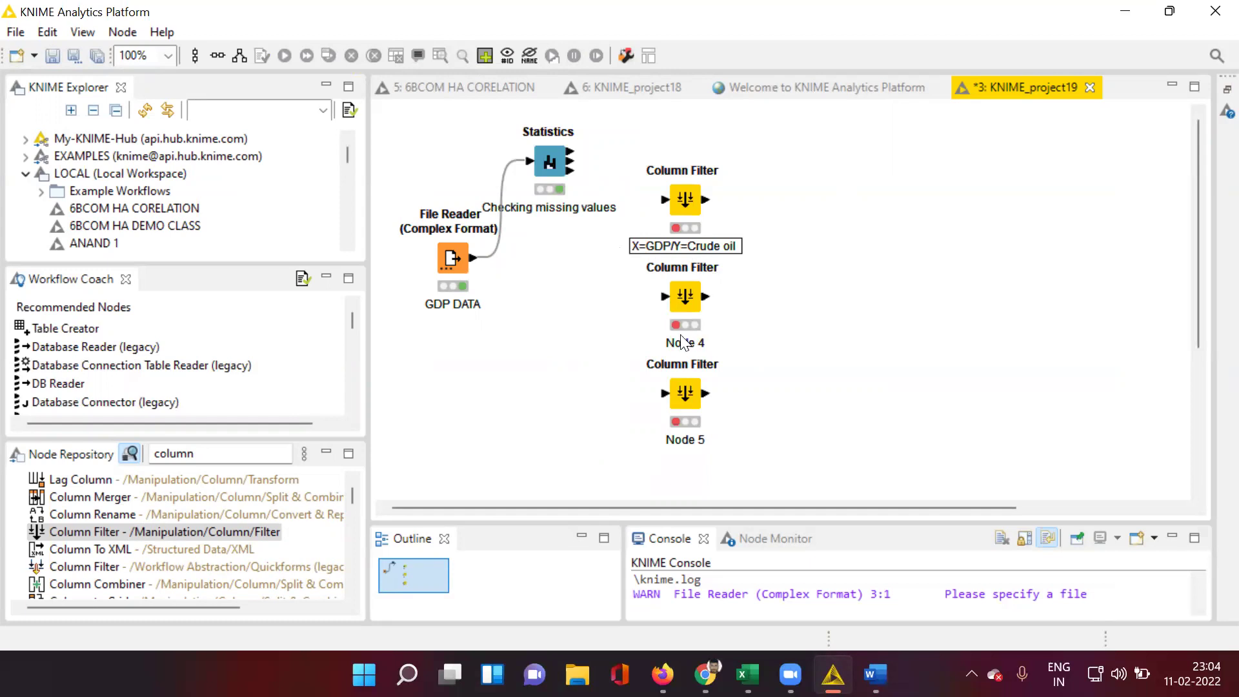
Label the middle Column Filter node "X=GDP/Y=Livestock"
{"action": "double_click", "coordinate": [681, 342]}
{"action": "key", "text": "BackSpace"}
{"action": "type", "text": "X="}
{"action": "type", "text": "GDP"}
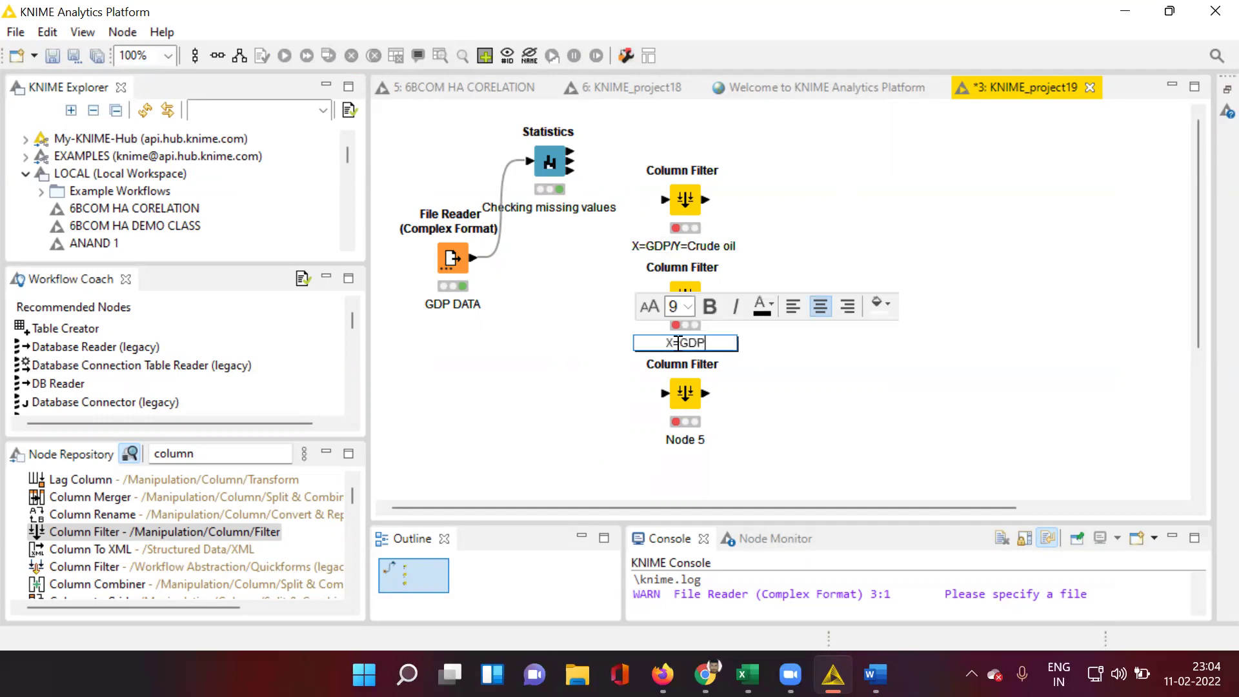
{"action": "type", "text": "/Y=Livestock"}
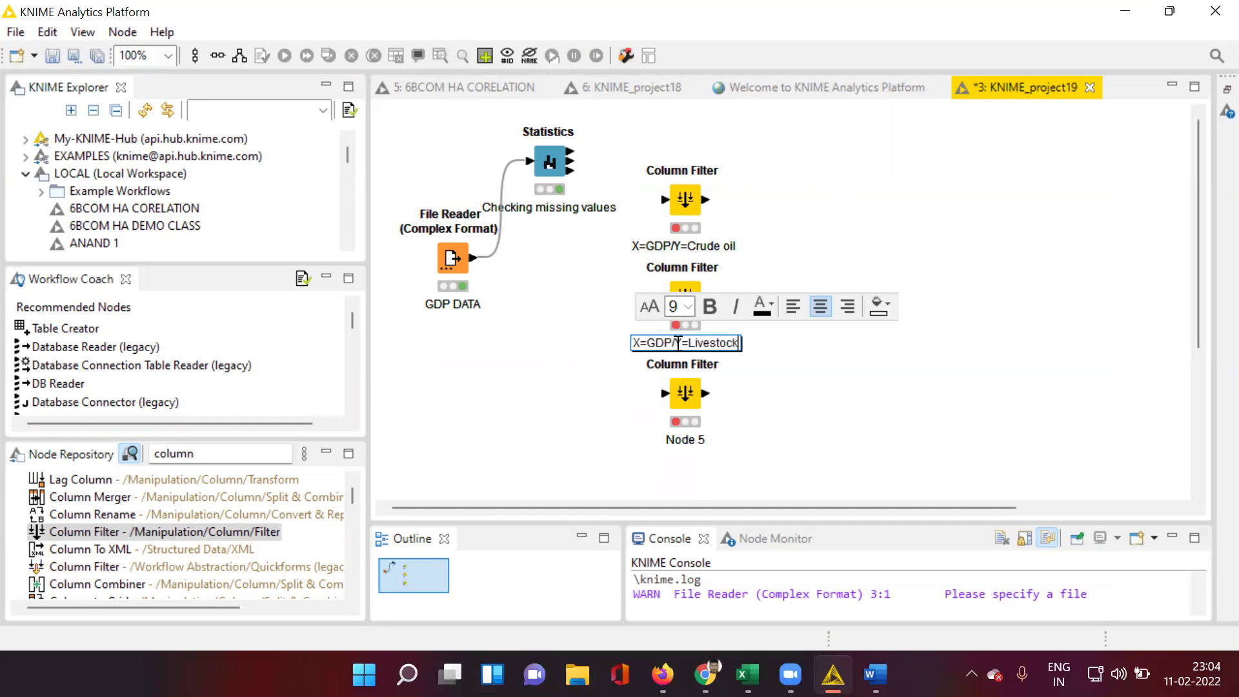
{"action": "left_click", "coordinate": [861, 409]}
Label the lowest Column Filter node "X=GDP/Y=Cereal production"
{"action": "left_click", "coordinate": [697, 443]}
{"action": "key", "text": "BackSpace"}
{"action": "type", "text": "X=GDP/Y="}
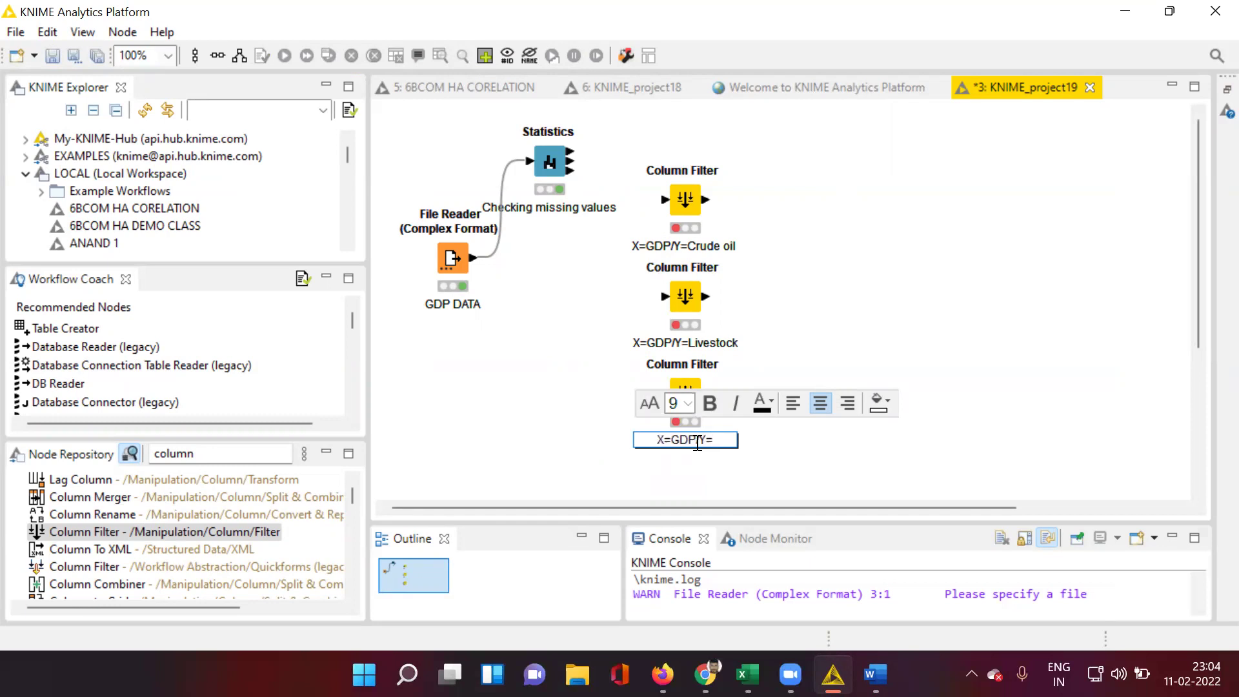
{"action": "type", "text": "Cereal production"}
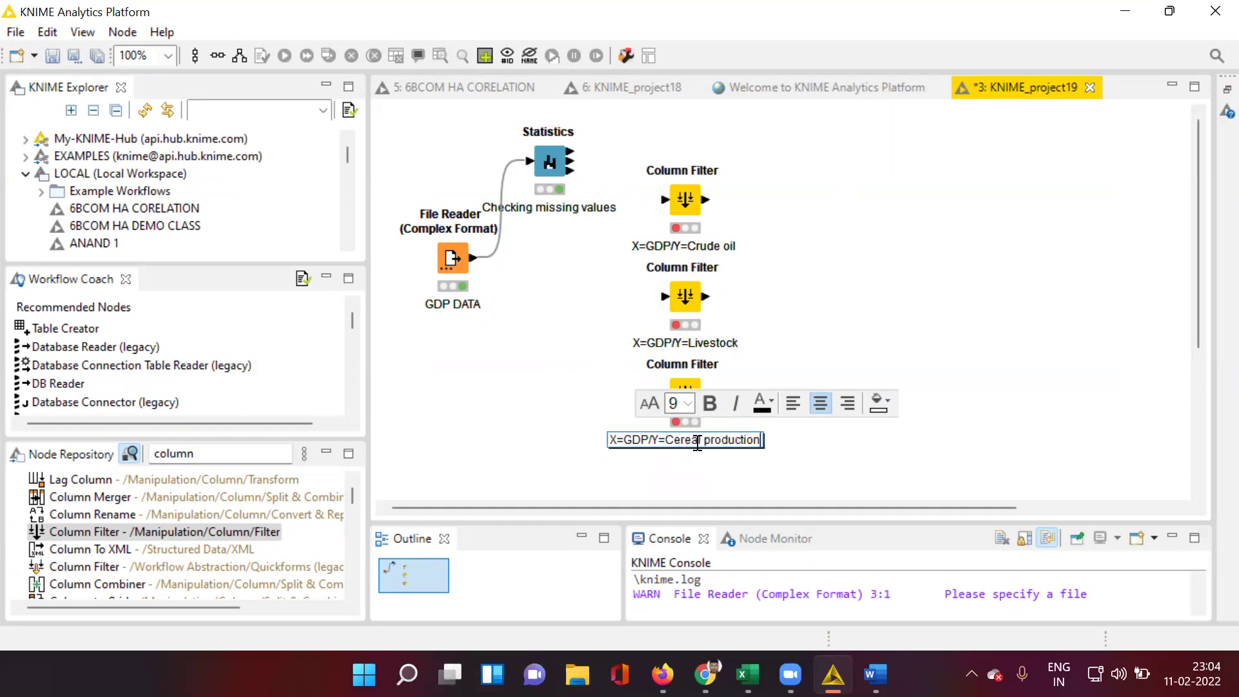
{"action": "left_click", "coordinate": [851, 279]}
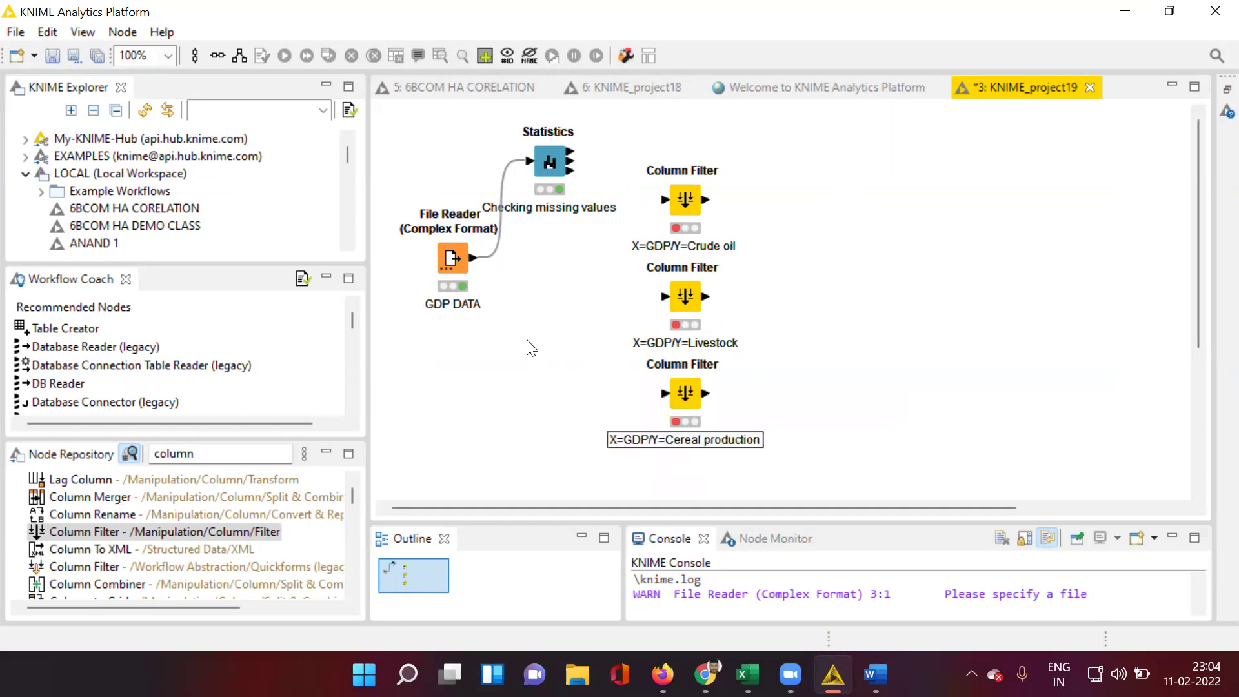
Connect the GDP DATA File Reader output to the inputs of all three Column Filter nodes
{"action": "left_click_drag", "start_coordinate": [474, 259], "coordinate": [665, 200]}
{"action": "left_click", "coordinate": [515, 315]}
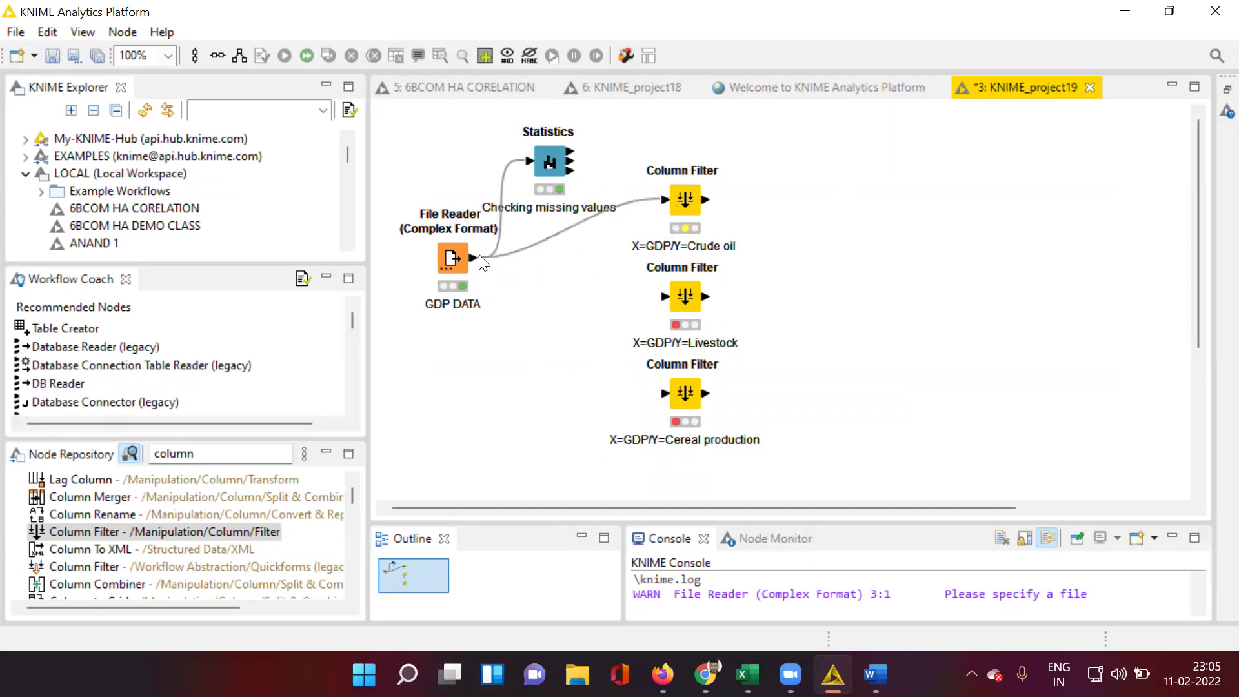
{"action": "left_click_drag", "start_coordinate": [476, 259], "coordinate": [665, 296]}
{"action": "left_click", "coordinate": [515, 460]}
{"action": "left_click_drag", "start_coordinate": [472, 258], "coordinate": [666, 397]}
{"action": "left_click", "coordinate": [500, 326]}
{"action": "left_click_drag", "start_coordinate": [472, 258], "coordinate": [671, 395]}
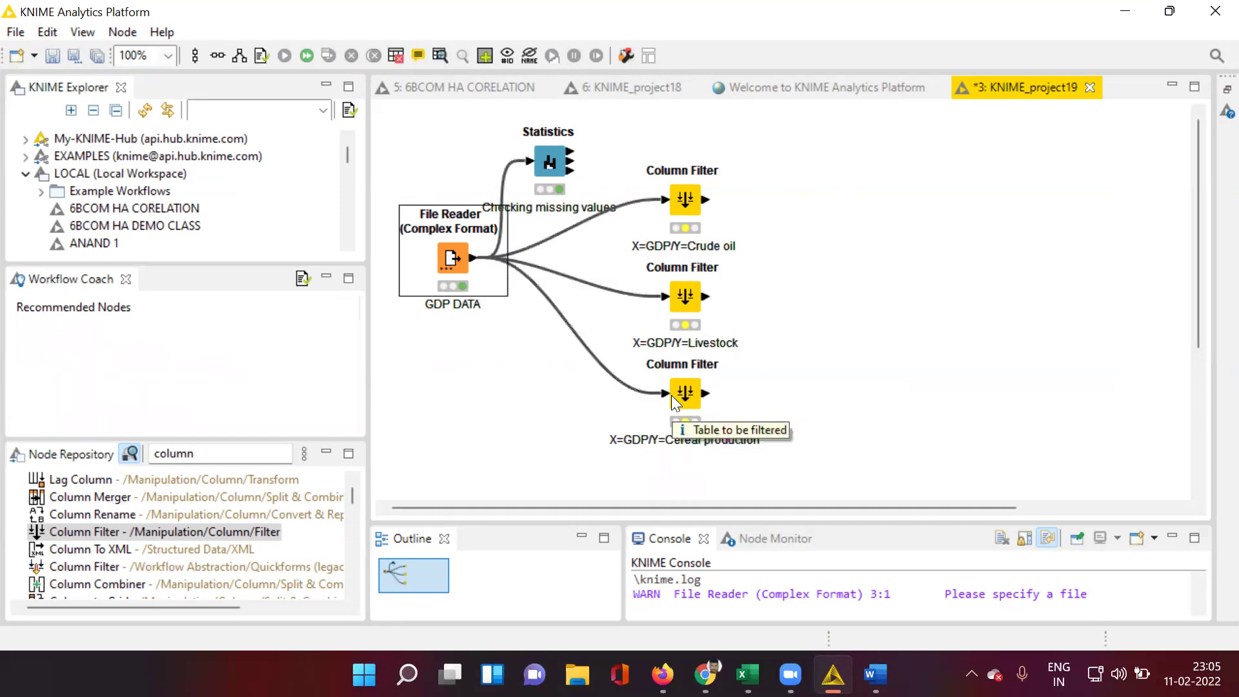
{"action": "left_click", "coordinate": [788, 354]}
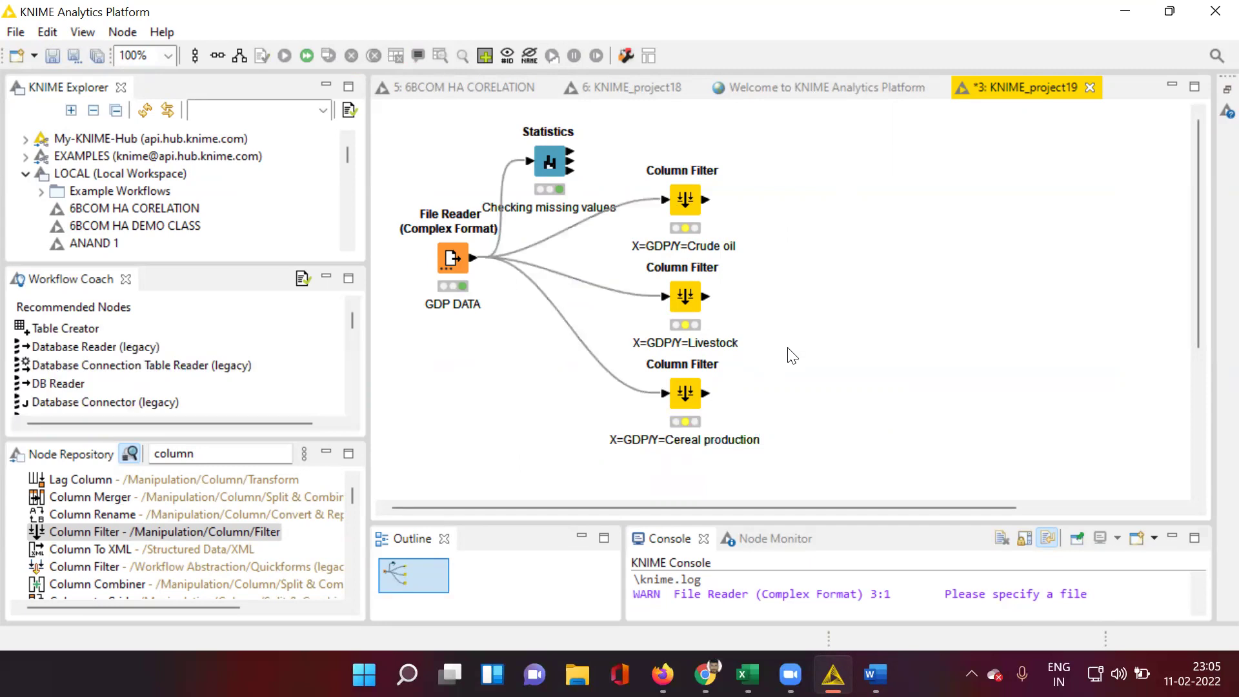
Configure the "X=GDP/Y=Crude oil" Column Filter to include only the GDP and CRUDE OIL columns
{"action": "right_click", "coordinate": [692, 200]}
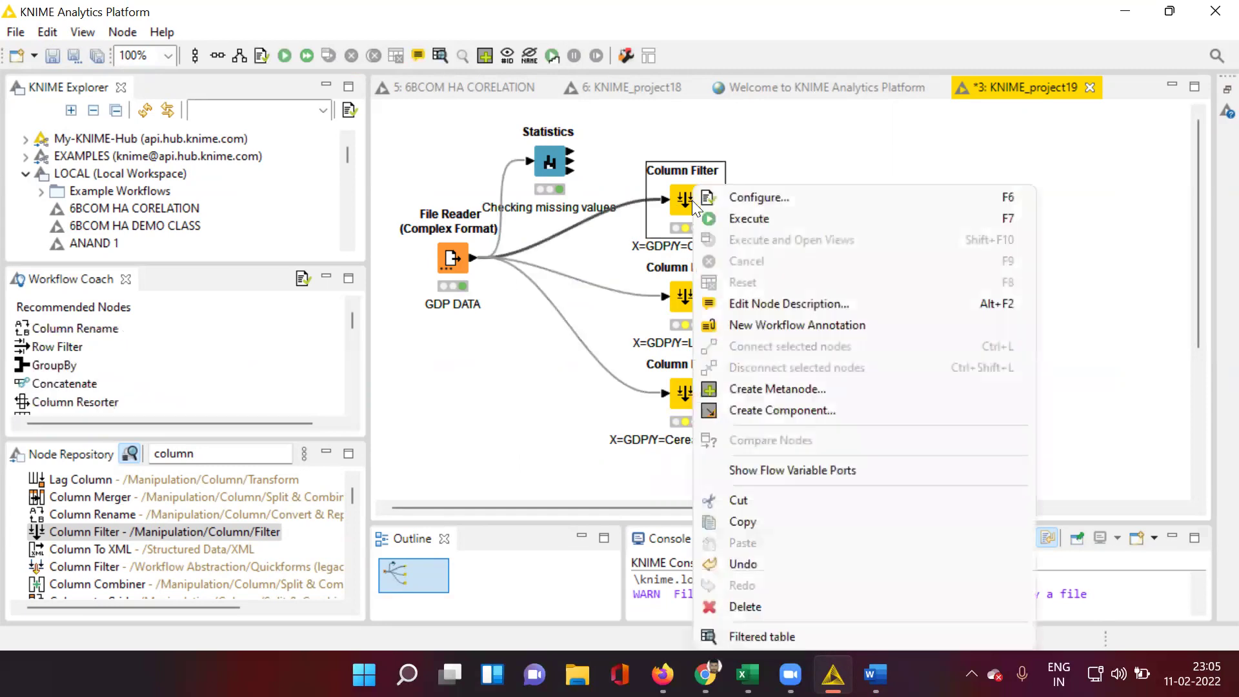
{"action": "left_click", "coordinate": [782, 193]}
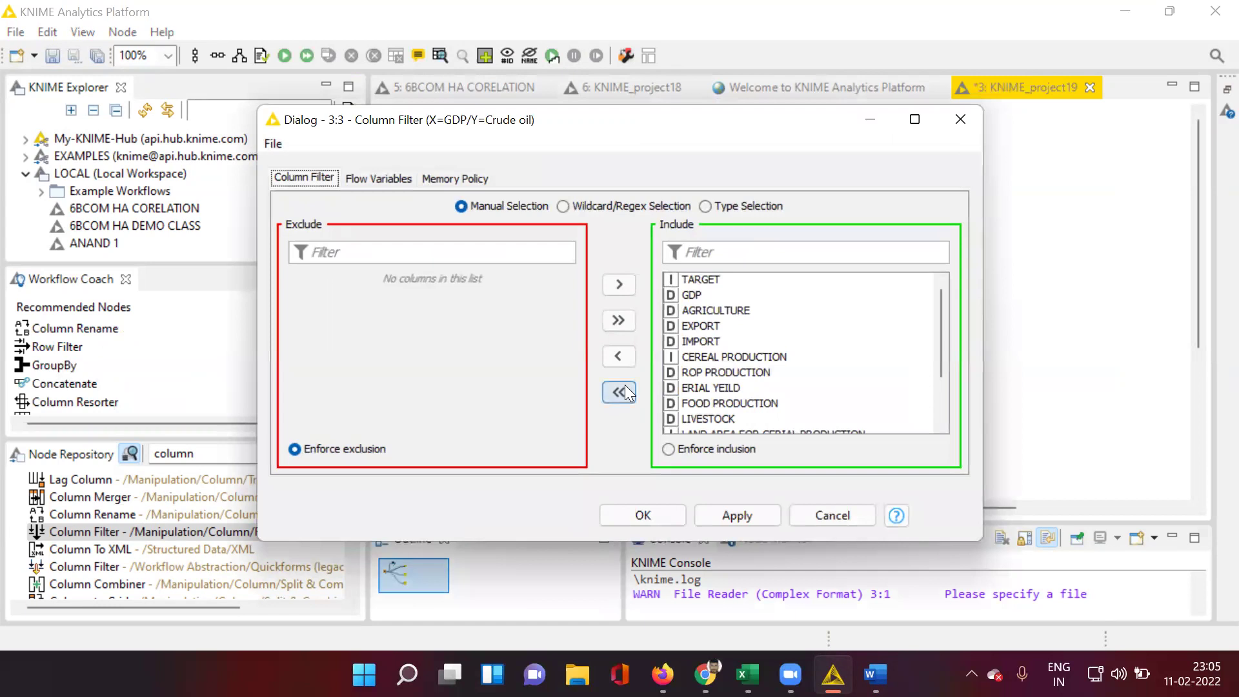
{"action": "left_click", "coordinate": [625, 384]}
{"action": "left_click", "coordinate": [326, 296]}
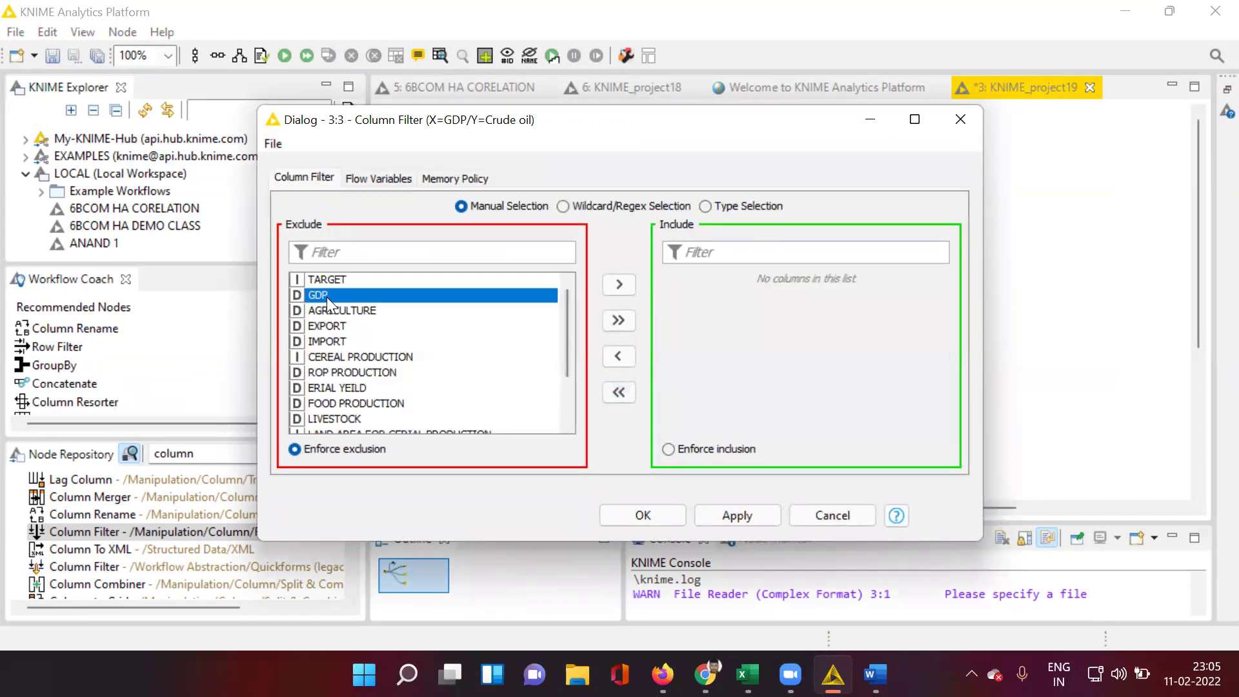
{"action": "left_click", "coordinate": [618, 284]}
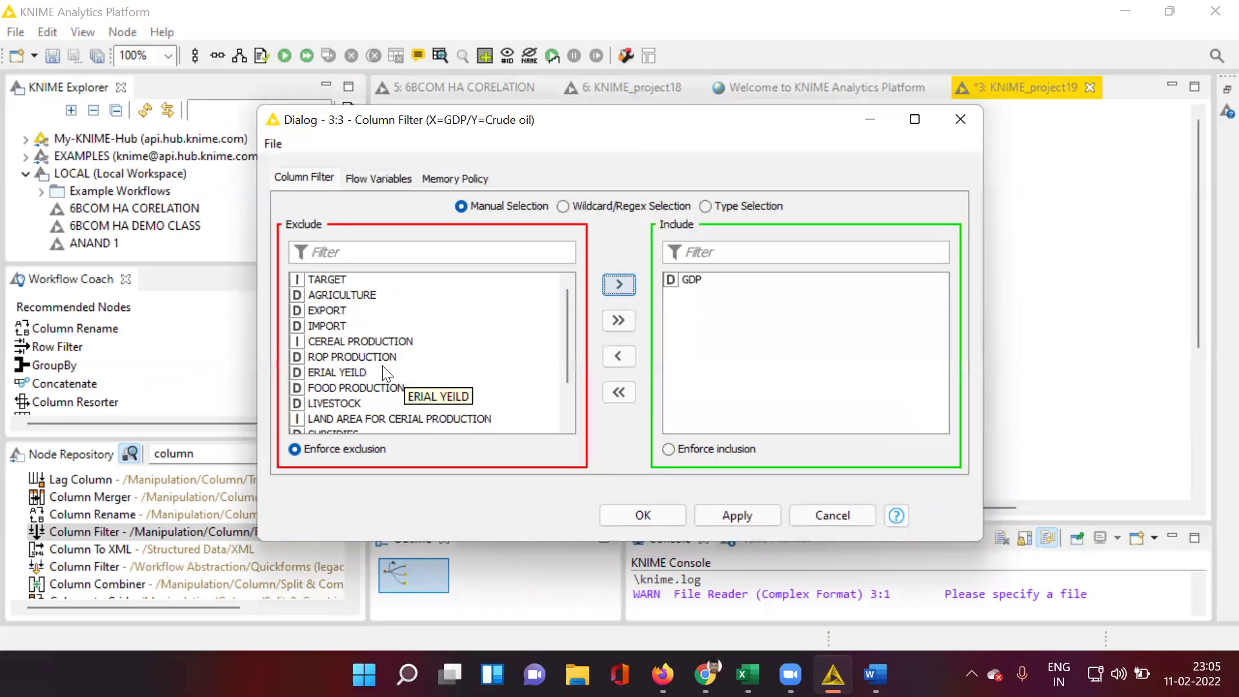
{"action": "scroll", "coordinate": [385, 372], "scroll_direction": "down", "scroll_amount": 1}
{"action": "left_click", "coordinate": [341, 411]}
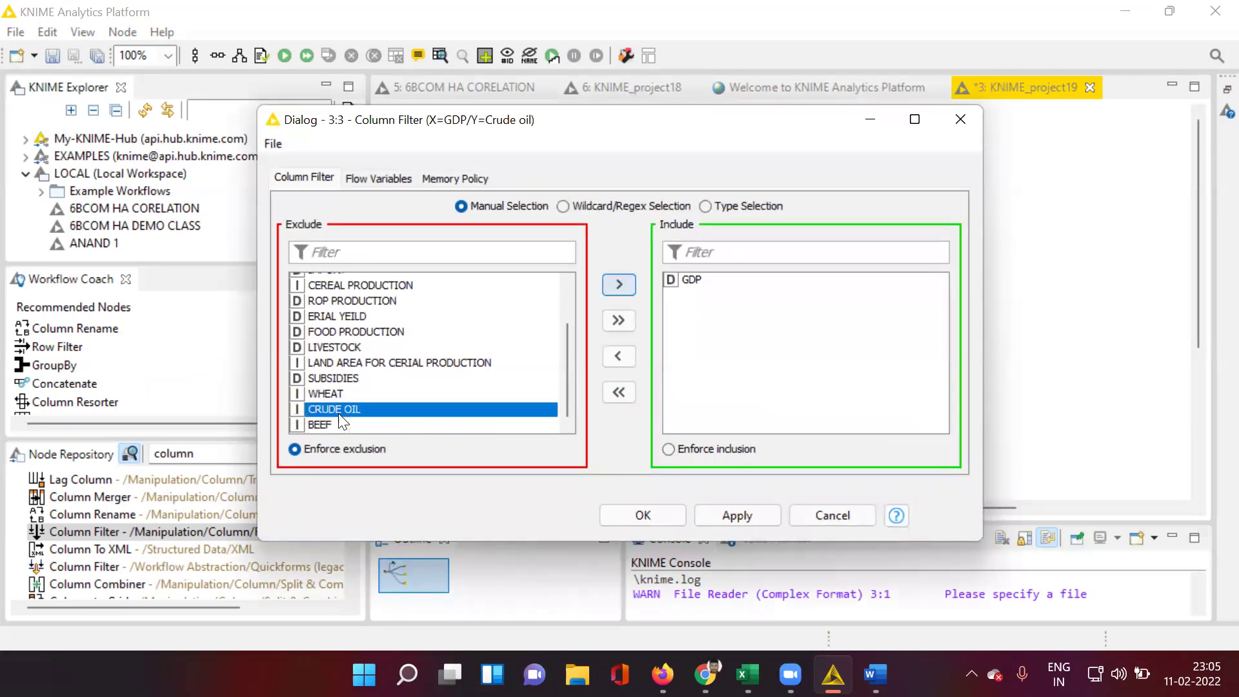
{"action": "left_click", "coordinate": [617, 284]}
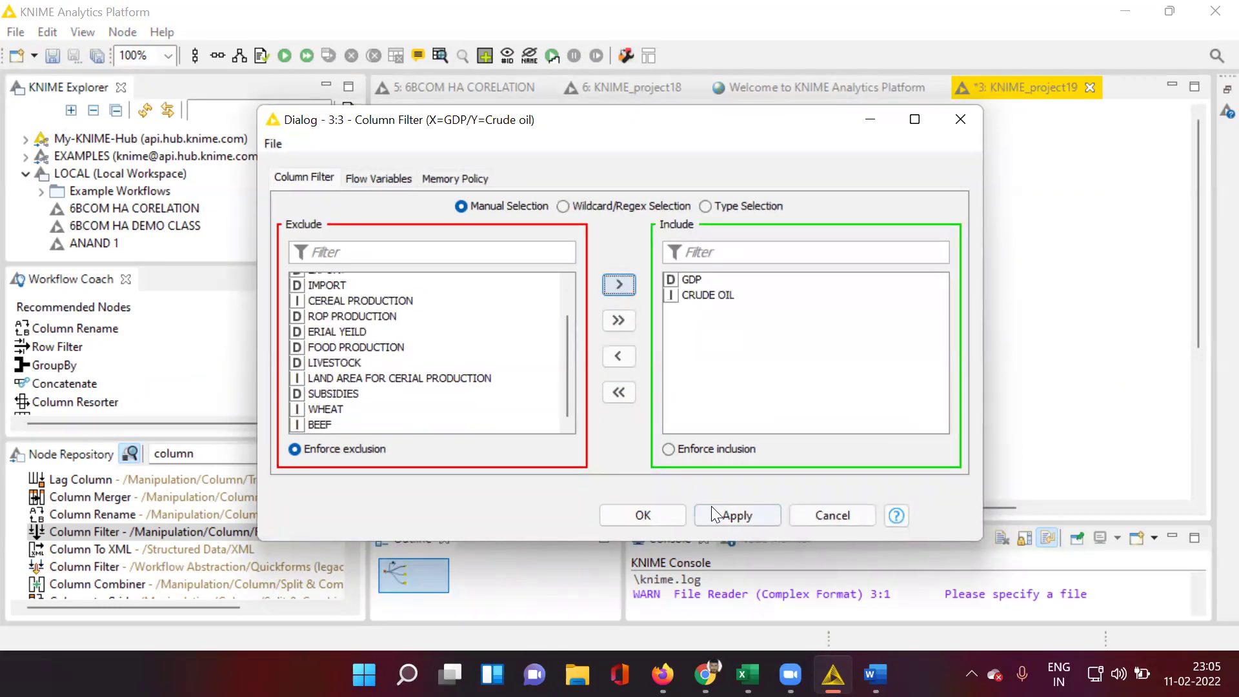
{"action": "left_click", "coordinate": [645, 515]}
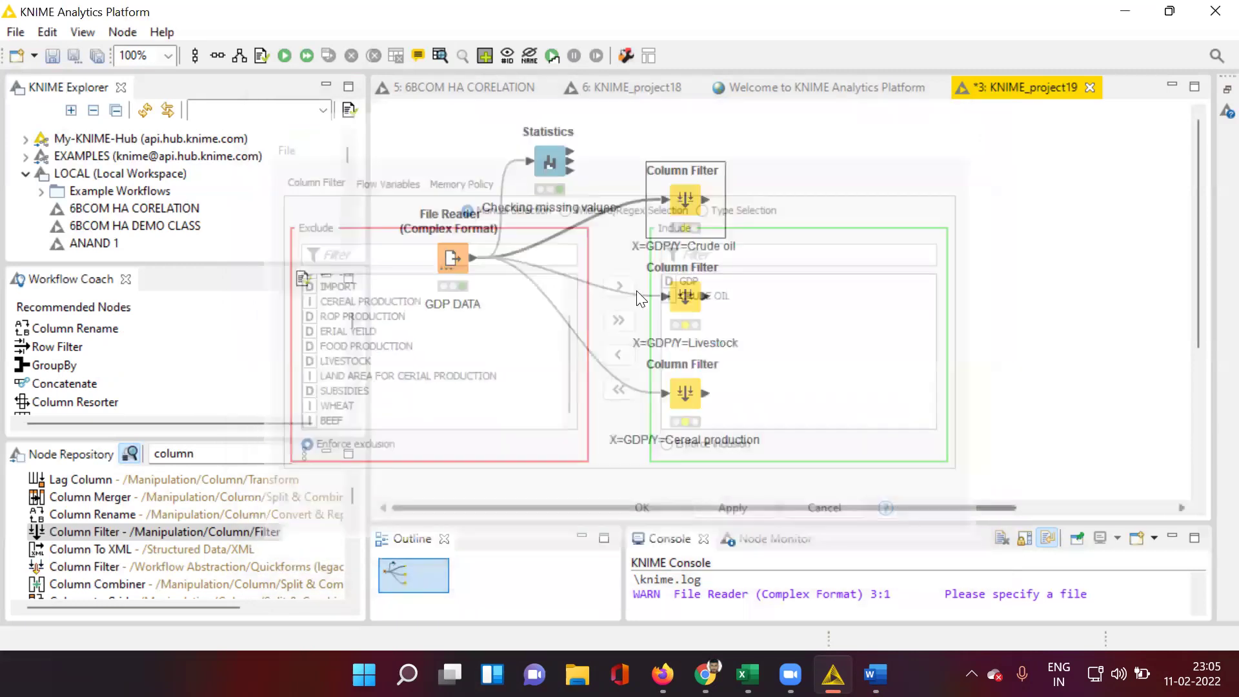
Execute the crude oil Column Filter node and open its filtered table
{"action": "right_click", "coordinate": [689, 197]}
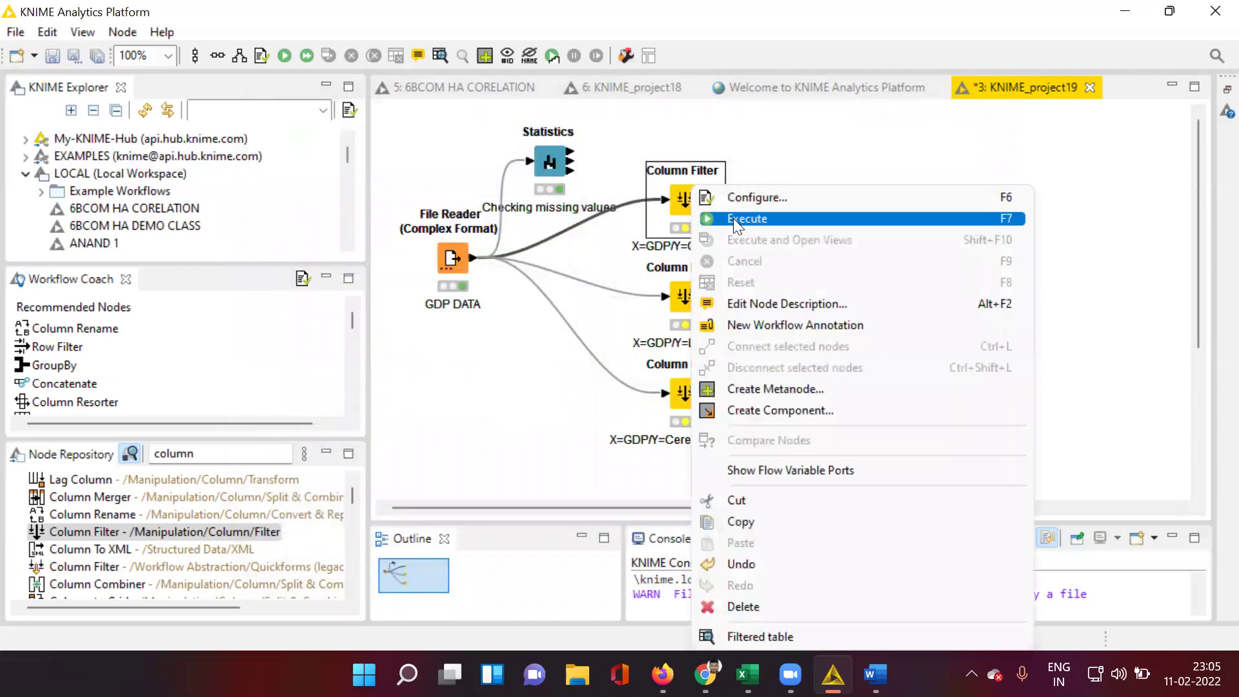
{"action": "left_click", "coordinate": [733, 218]}
{"action": "right_click", "coordinate": [677, 201]}
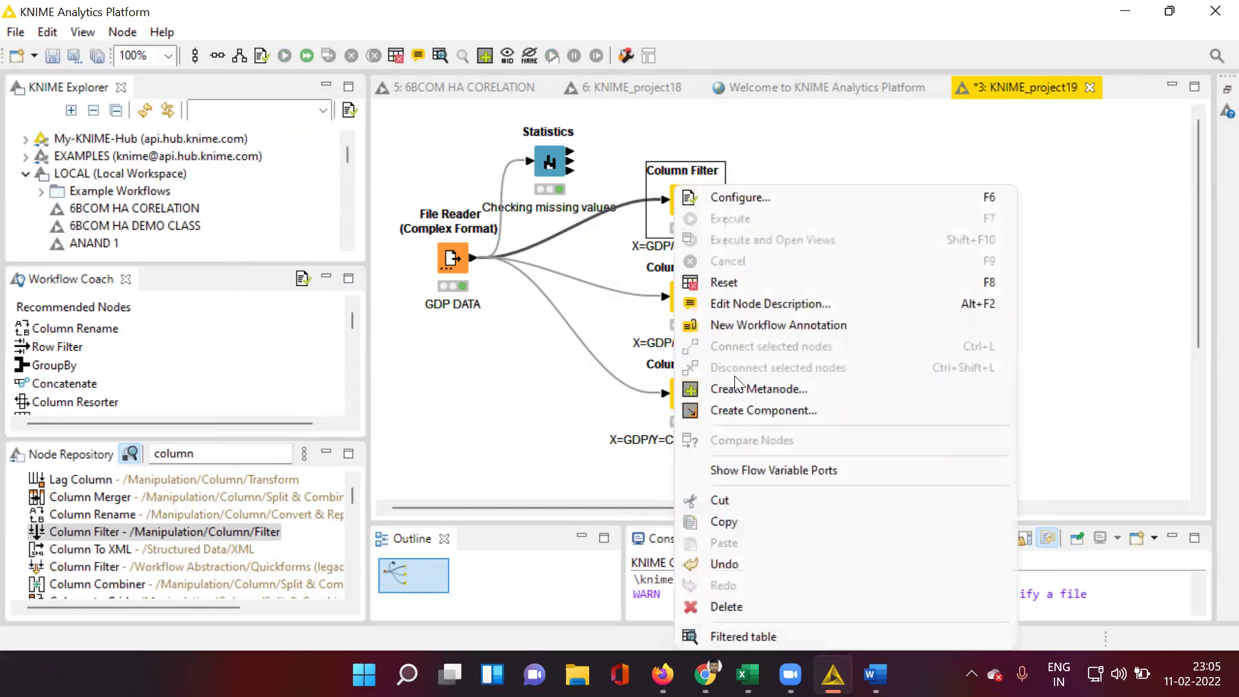
{"action": "left_click", "coordinate": [752, 633]}
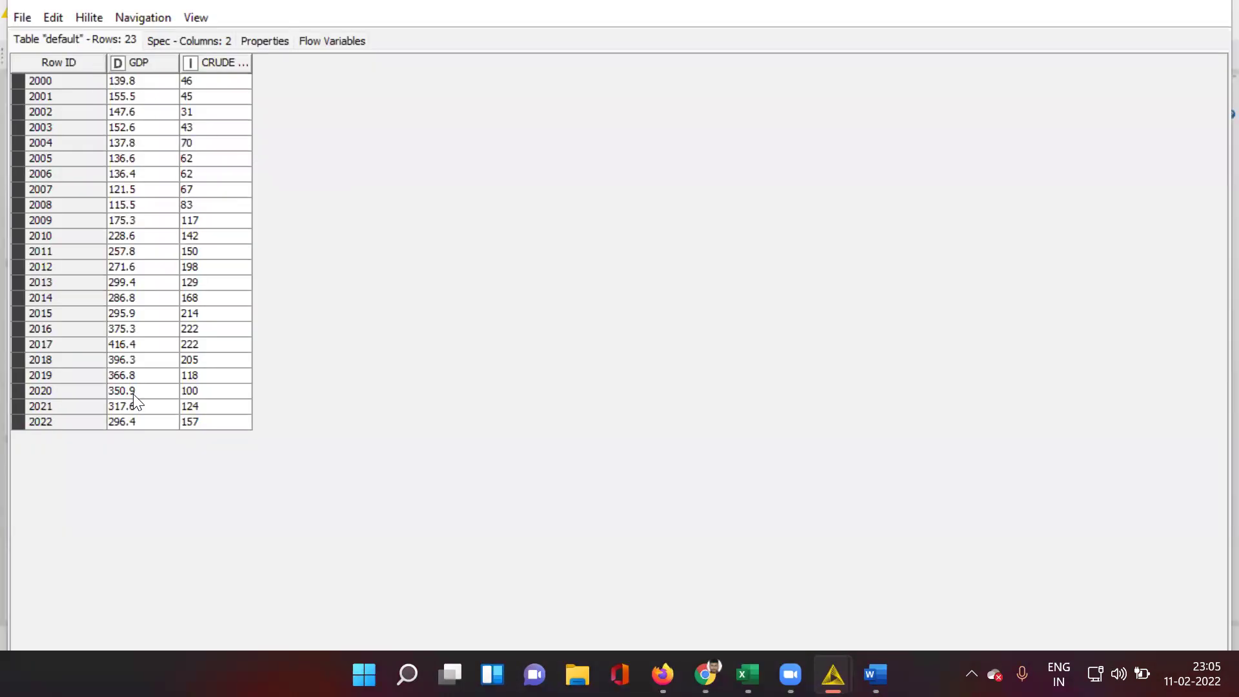
Close the crude oil table and configure the "X=GDP/Y=Livestock" Column Filter to include only the GDP and LIVESTOCK columns
{"action": "left_click", "coordinate": [1212, 8]}
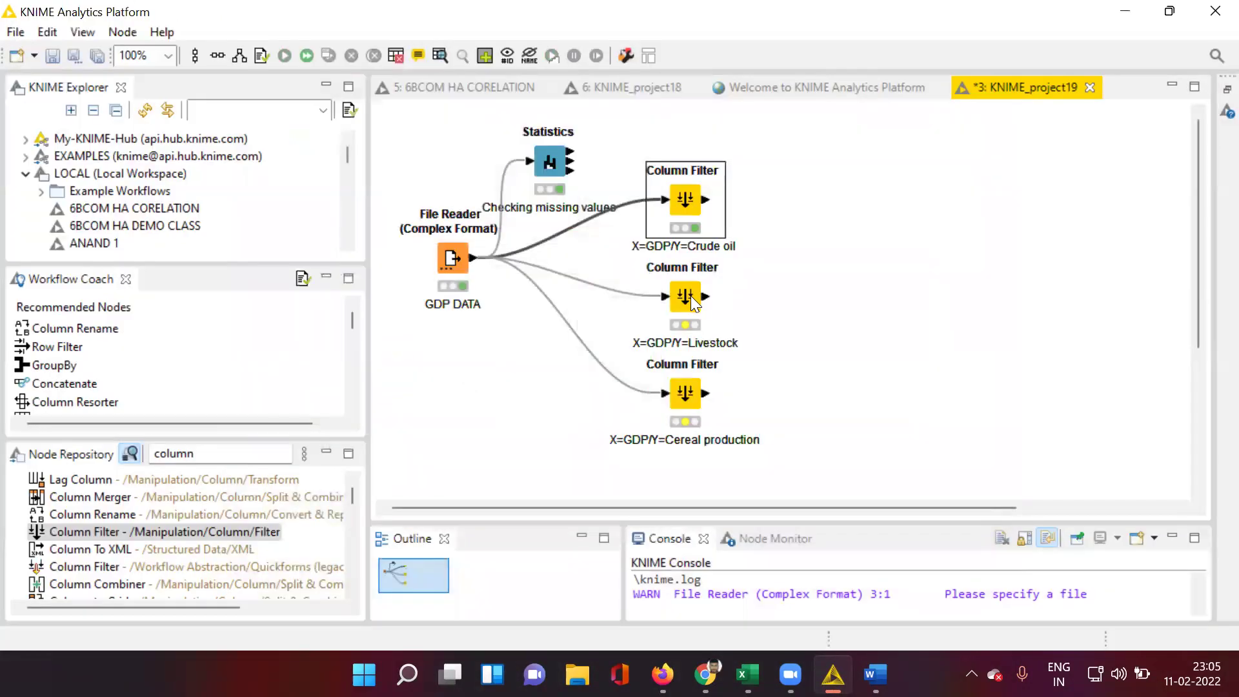
{"action": "right_click", "coordinate": [691, 295]}
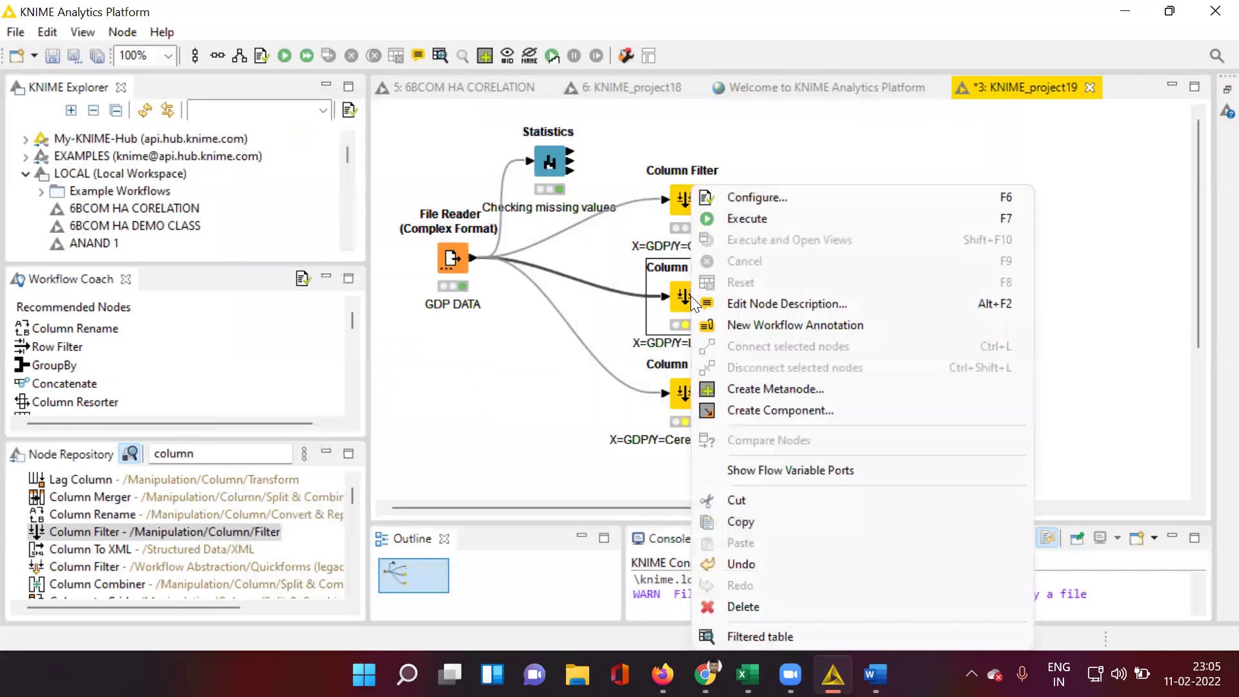
{"action": "left_click", "coordinate": [727, 196]}
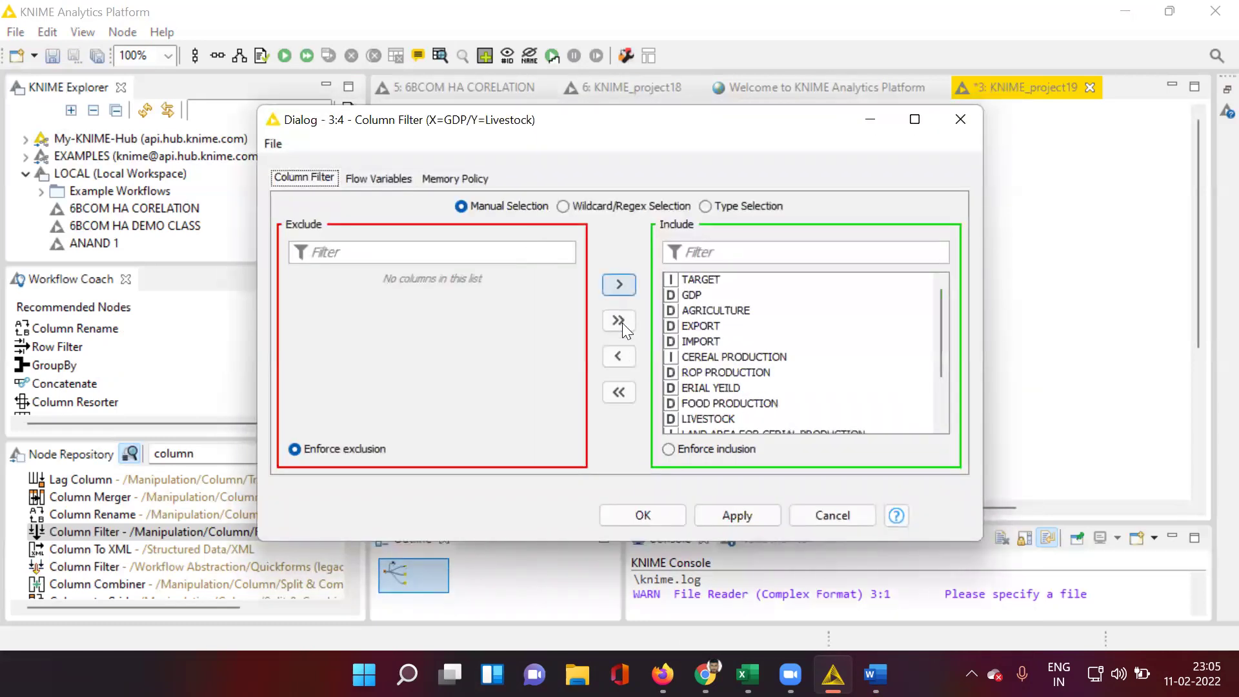
{"action": "left_click", "coordinate": [616, 397]}
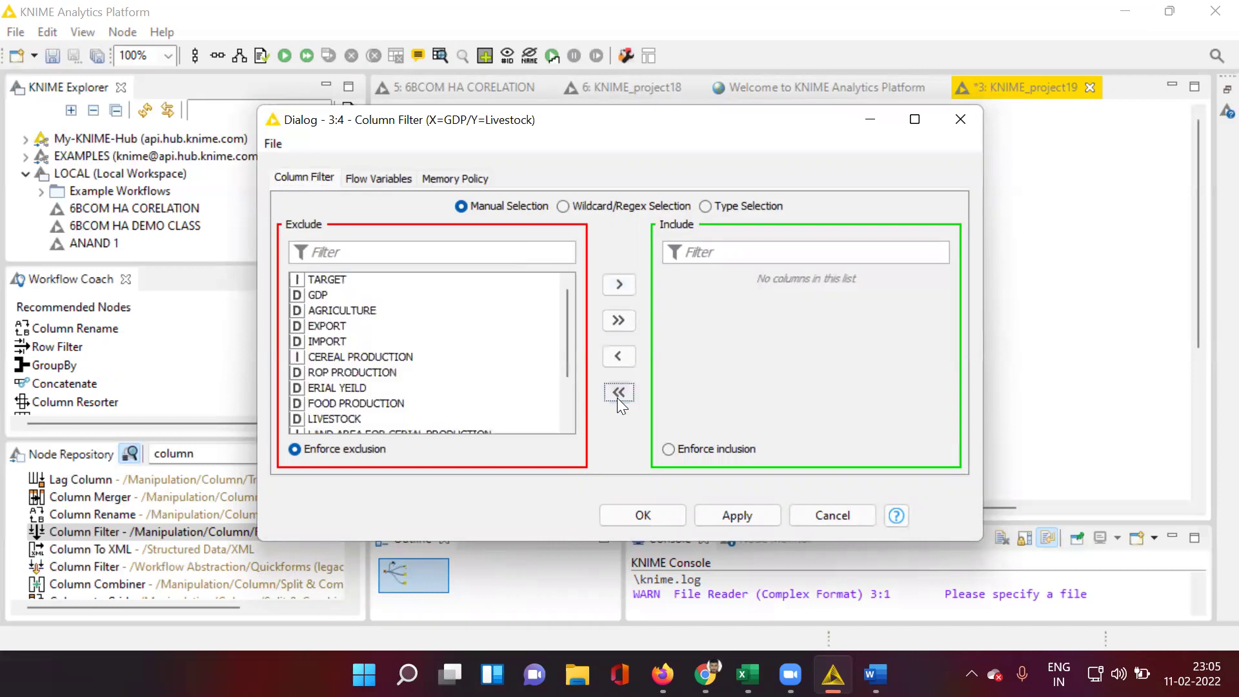
{"action": "left_click", "coordinate": [320, 292]}
{"action": "left_click", "coordinate": [618, 283]}
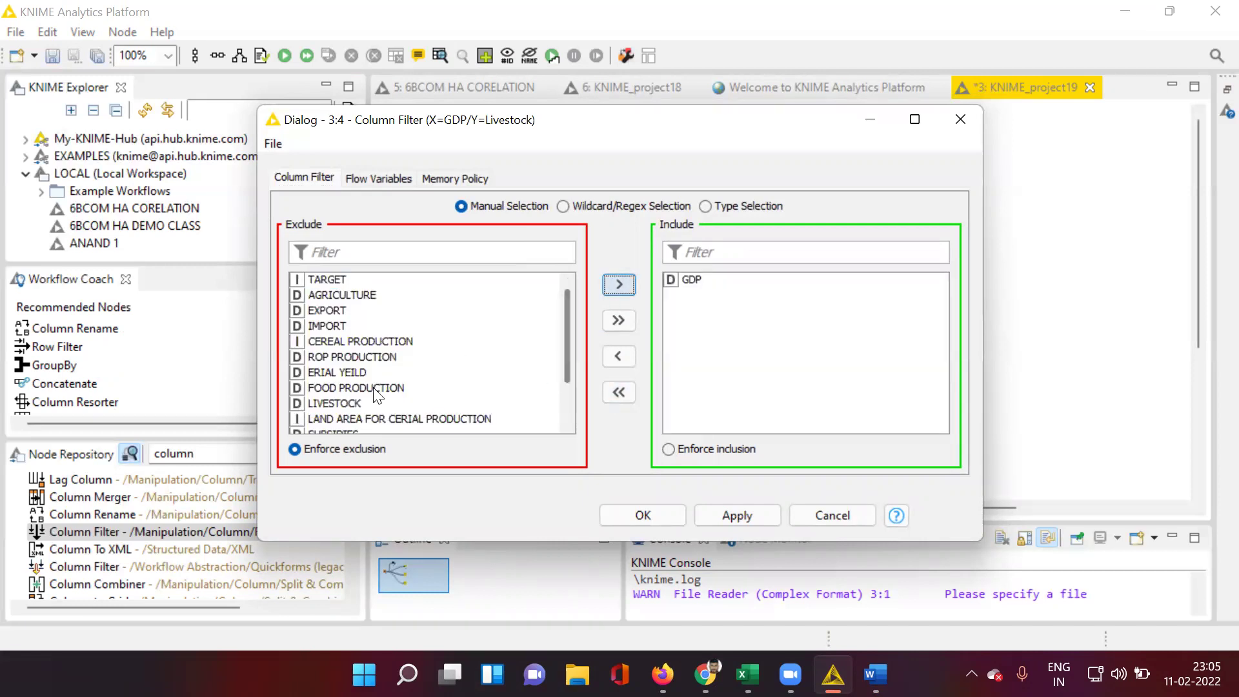
{"action": "scroll", "coordinate": [323, 338], "scroll_direction": "down", "scroll_amount": 1}
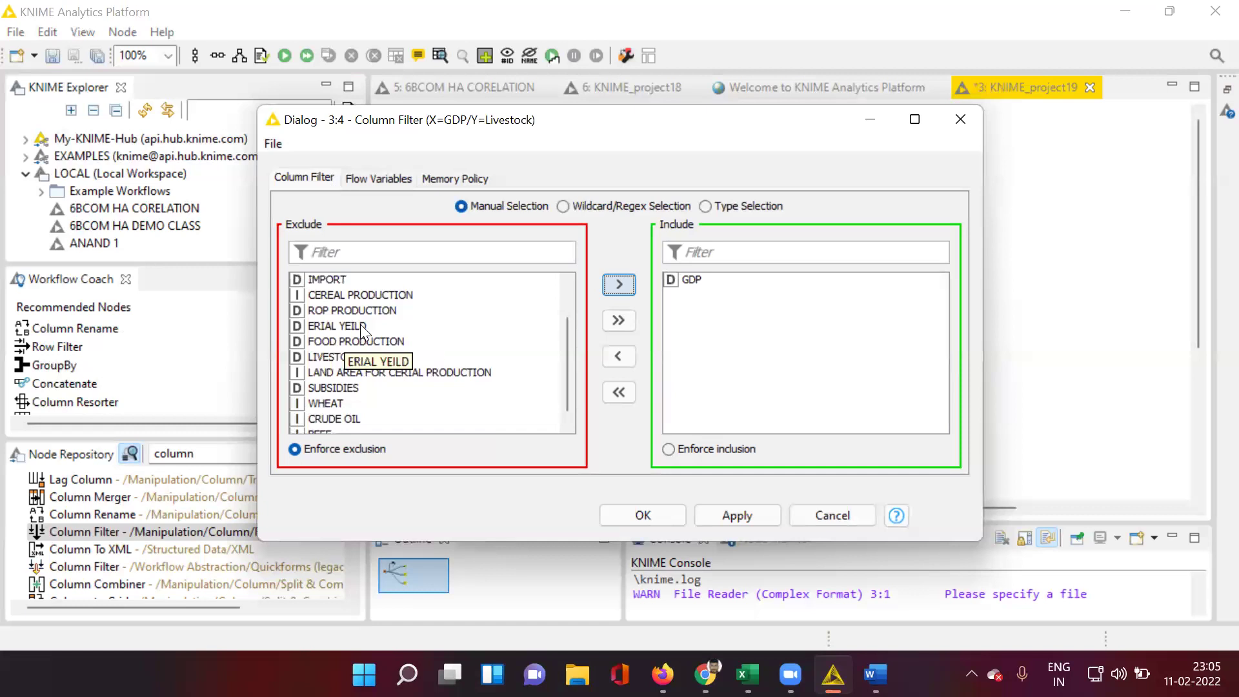
{"action": "left_click", "coordinate": [336, 357]}
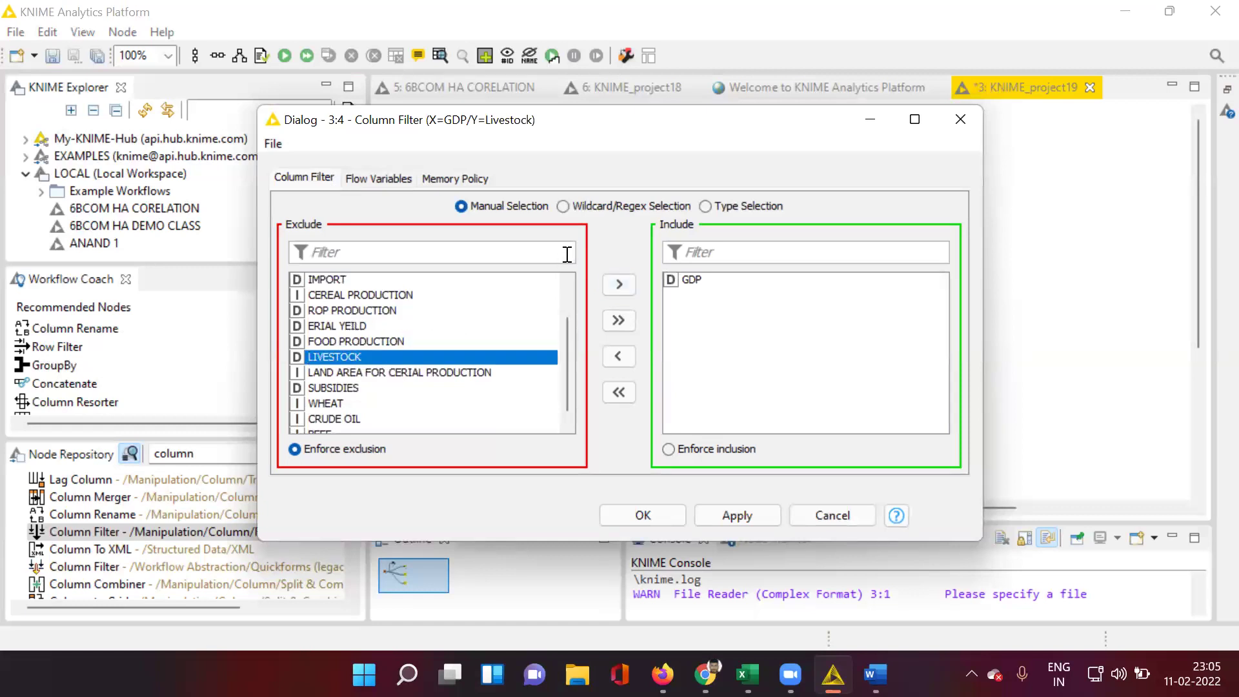
{"action": "left_click", "coordinate": [621, 287]}
{"action": "left_click", "coordinate": [716, 514]}
{"action": "left_click", "coordinate": [643, 515]}
Execute the livestock Column Filter node, view its filtered table and close it
{"action": "right_click", "coordinate": [692, 297]}
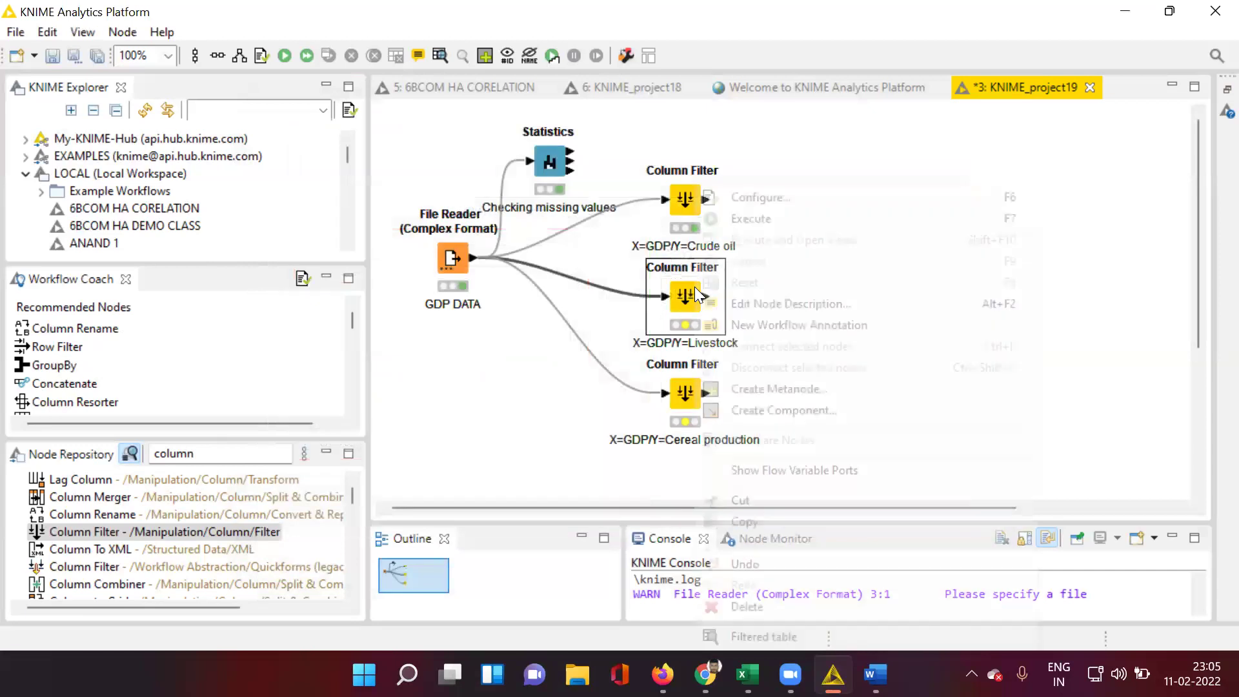
{"action": "left_click", "coordinate": [737, 218]}
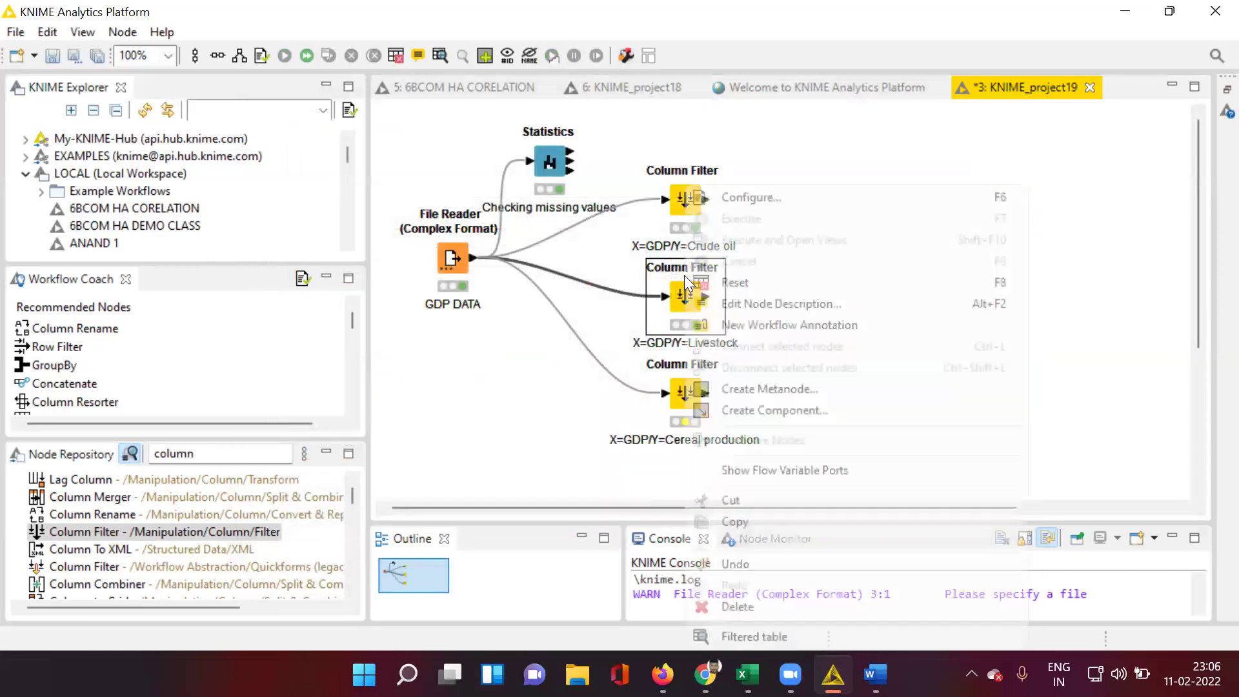
{"action": "left_click", "coordinate": [752, 629]}
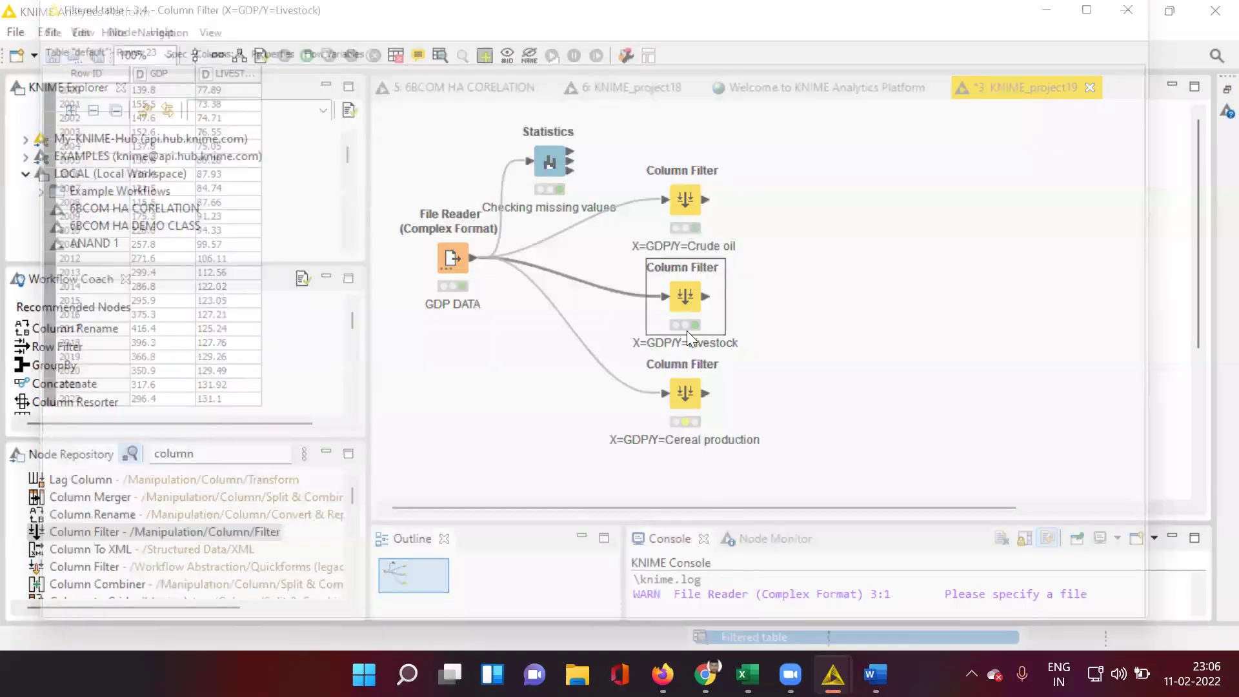
{"action": "left_click", "coordinate": [1215, 8]}
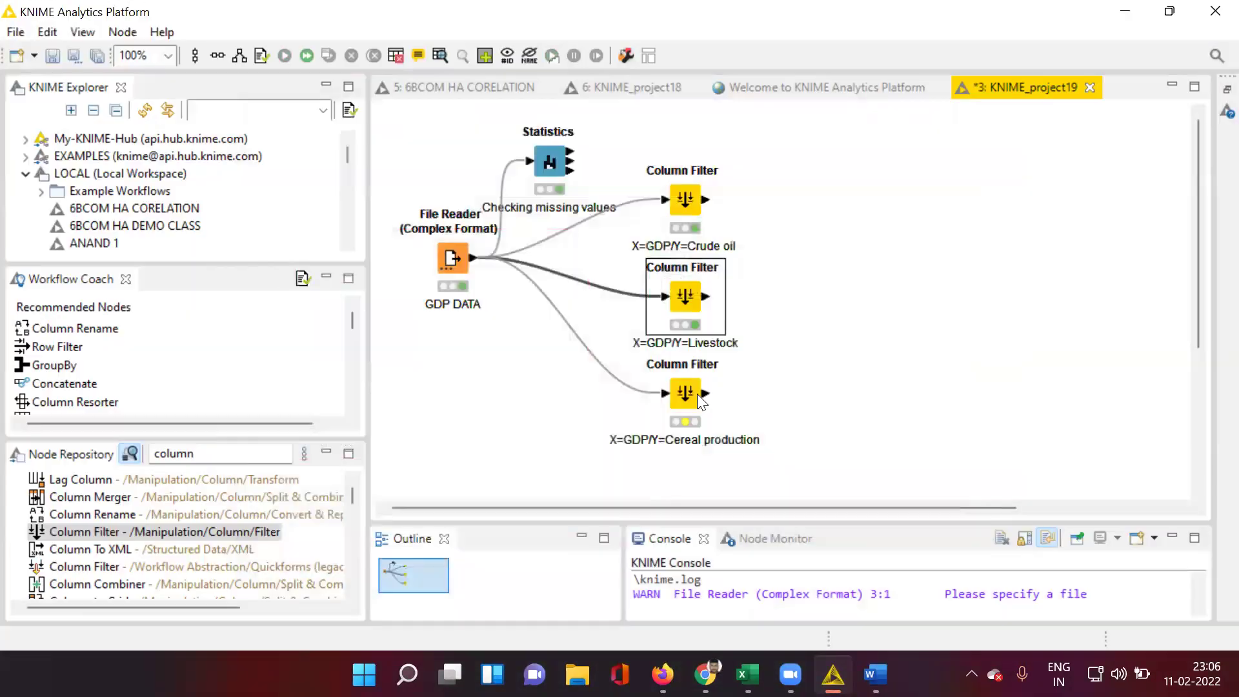
Configure the "X=GDP/Y=Cereal production" Column Filter to include only the GDP and CEREAL PRODUCTION columns
{"action": "right_click", "coordinate": [688, 396]}
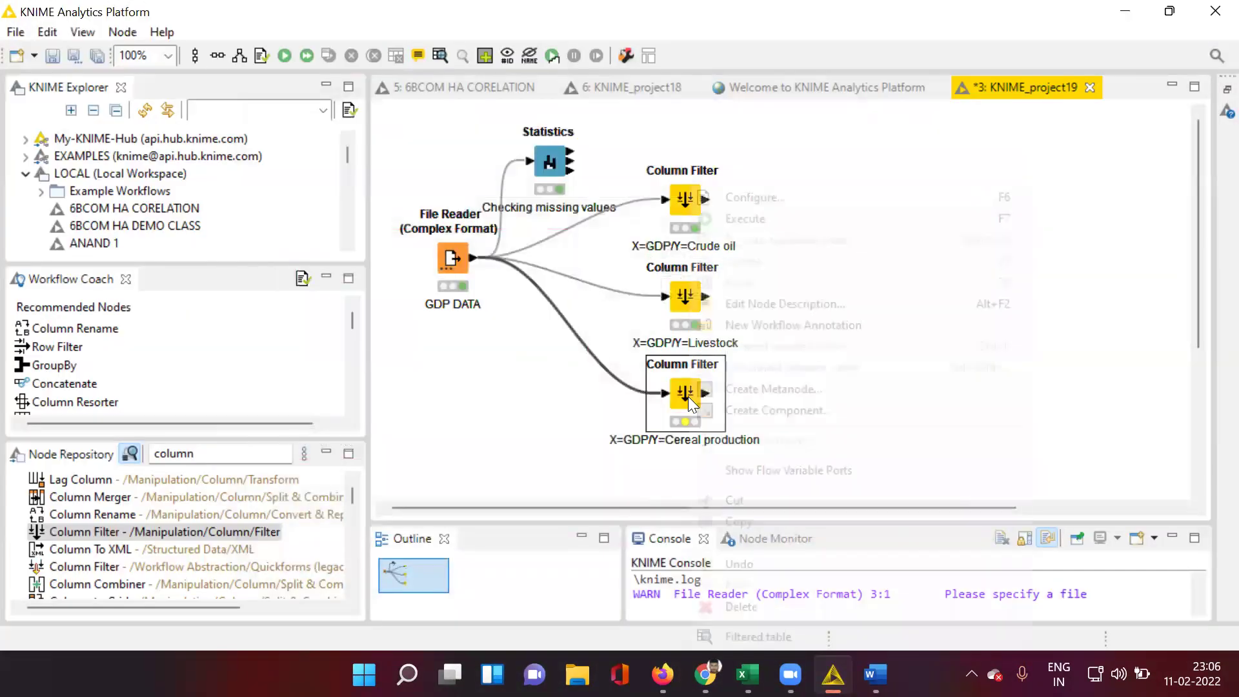
{"action": "left_click", "coordinate": [741, 196]}
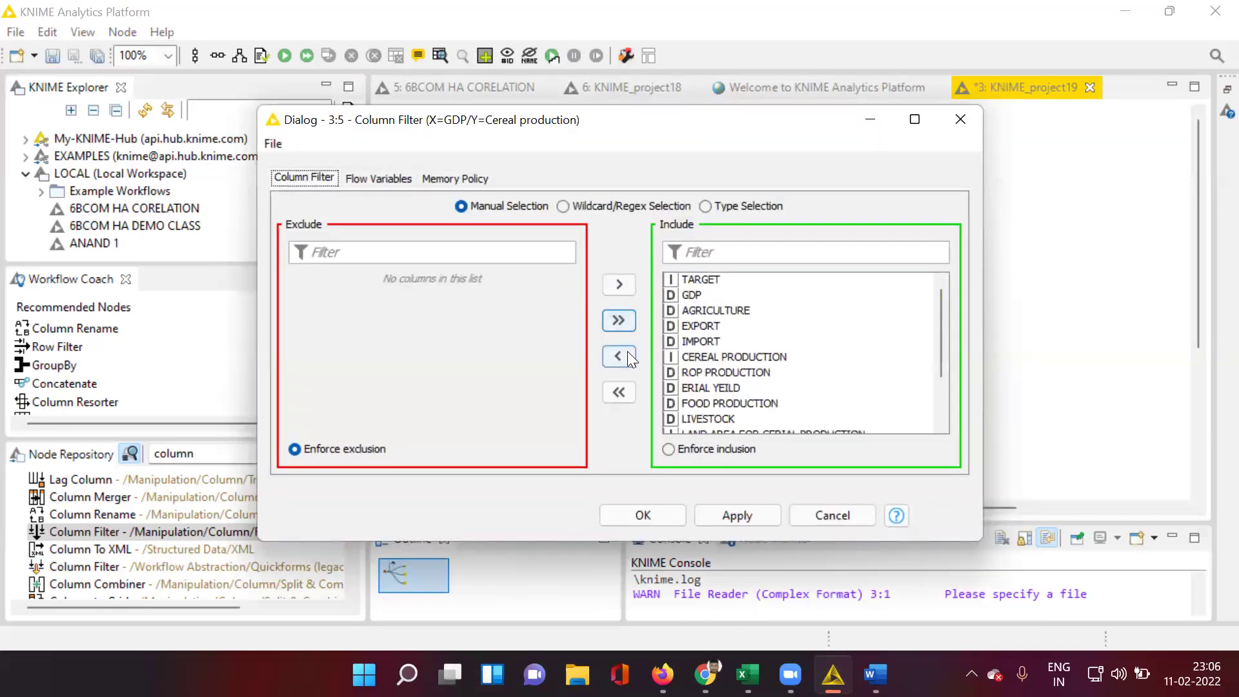
{"action": "left_click", "coordinate": [612, 391]}
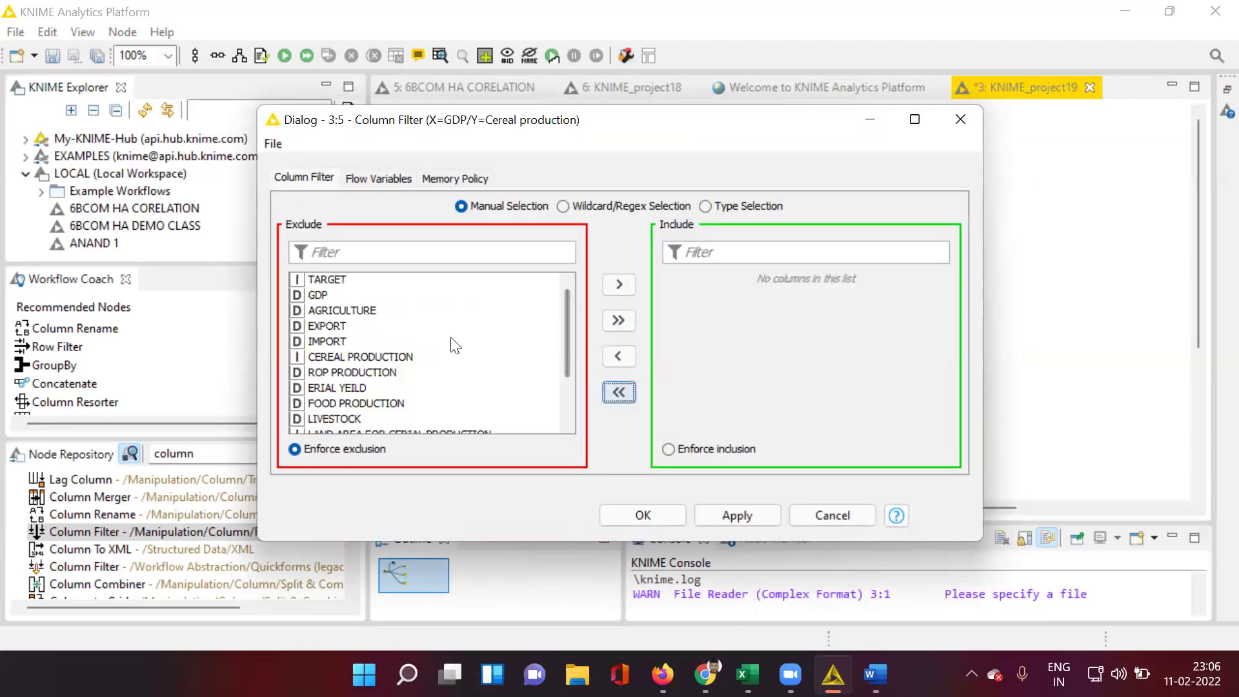
{"action": "left_click", "coordinate": [316, 294]}
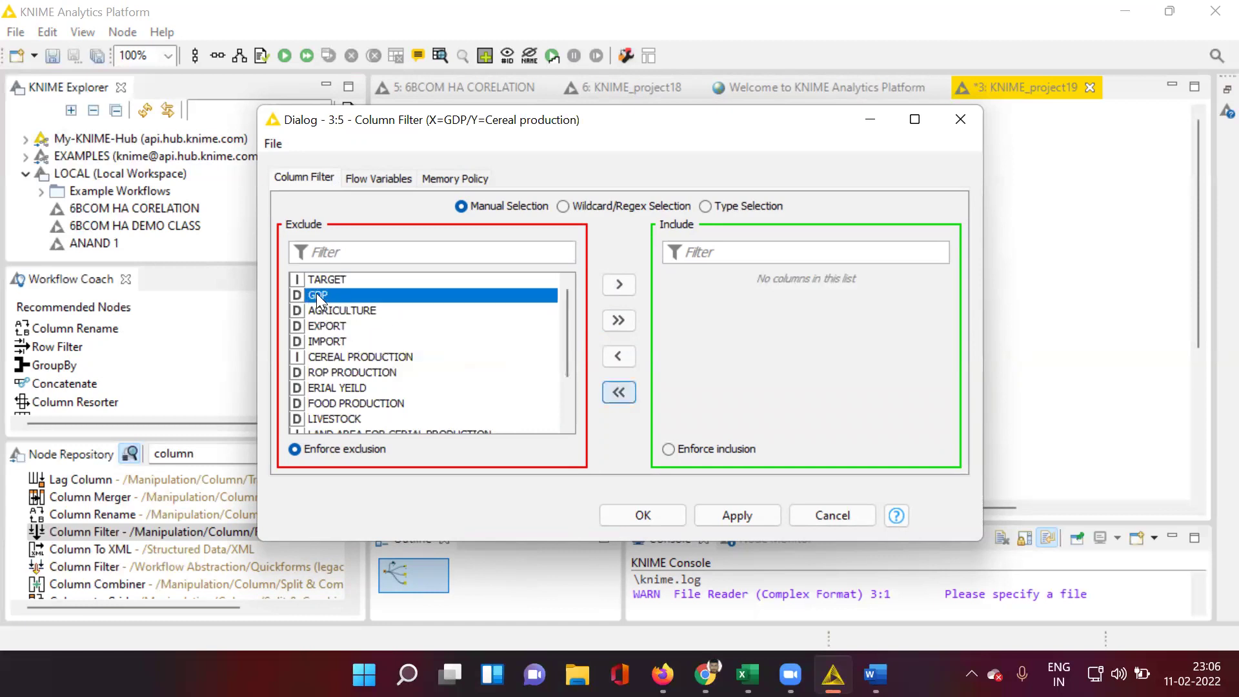
{"action": "left_click", "coordinate": [617, 280]}
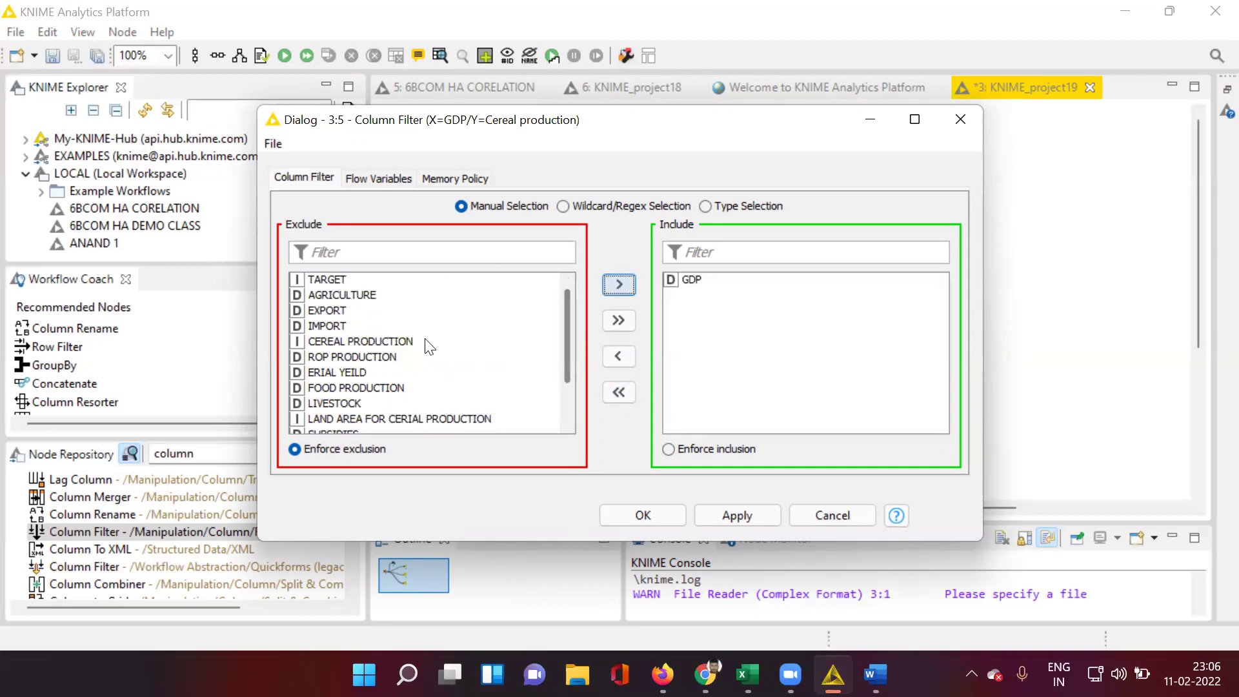
{"action": "left_click", "coordinate": [389, 342]}
{"action": "left_click", "coordinate": [620, 284]}
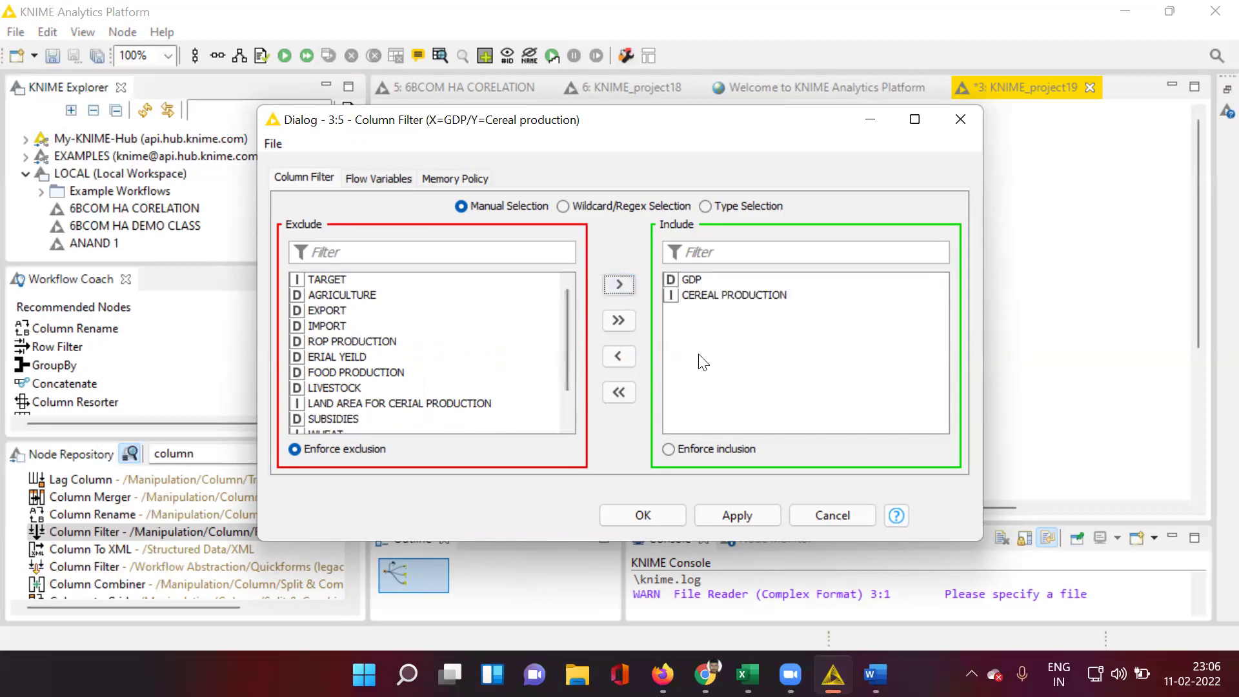
{"action": "left_click", "coordinate": [738, 515]}
{"action": "left_click", "coordinate": [639, 517]}
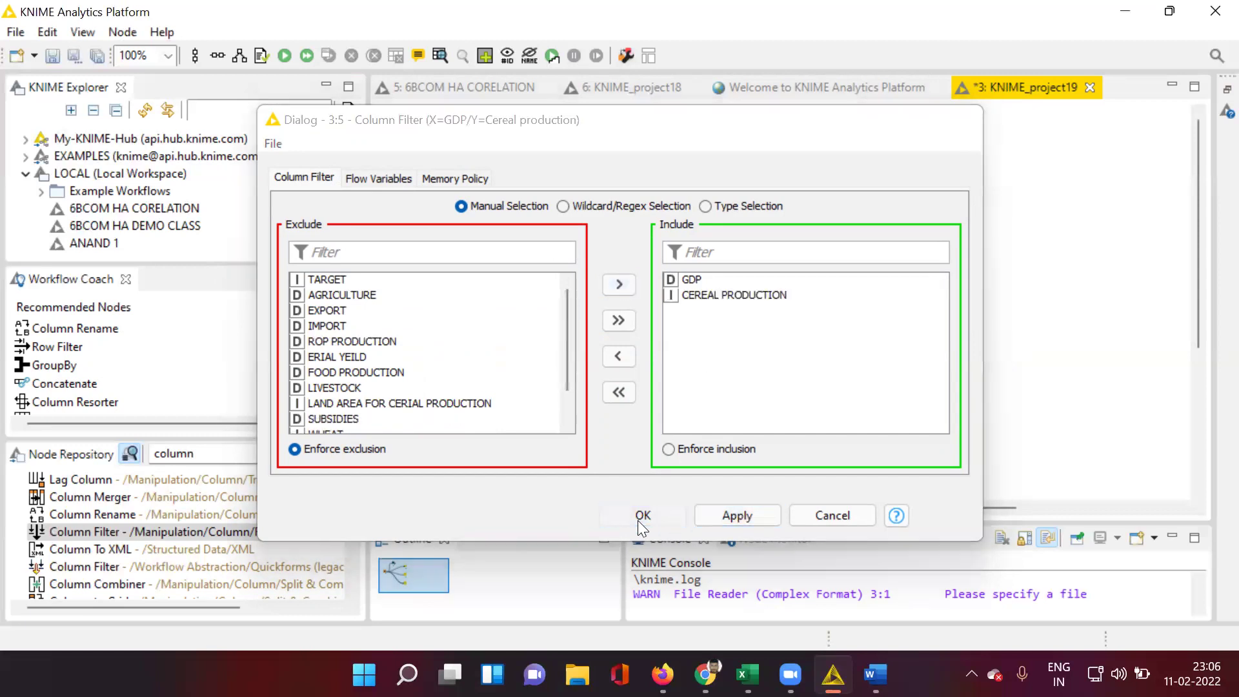
Execute the cereal production Column Filter node, view its filtered table and close it
{"action": "right_click", "coordinate": [690, 391]}
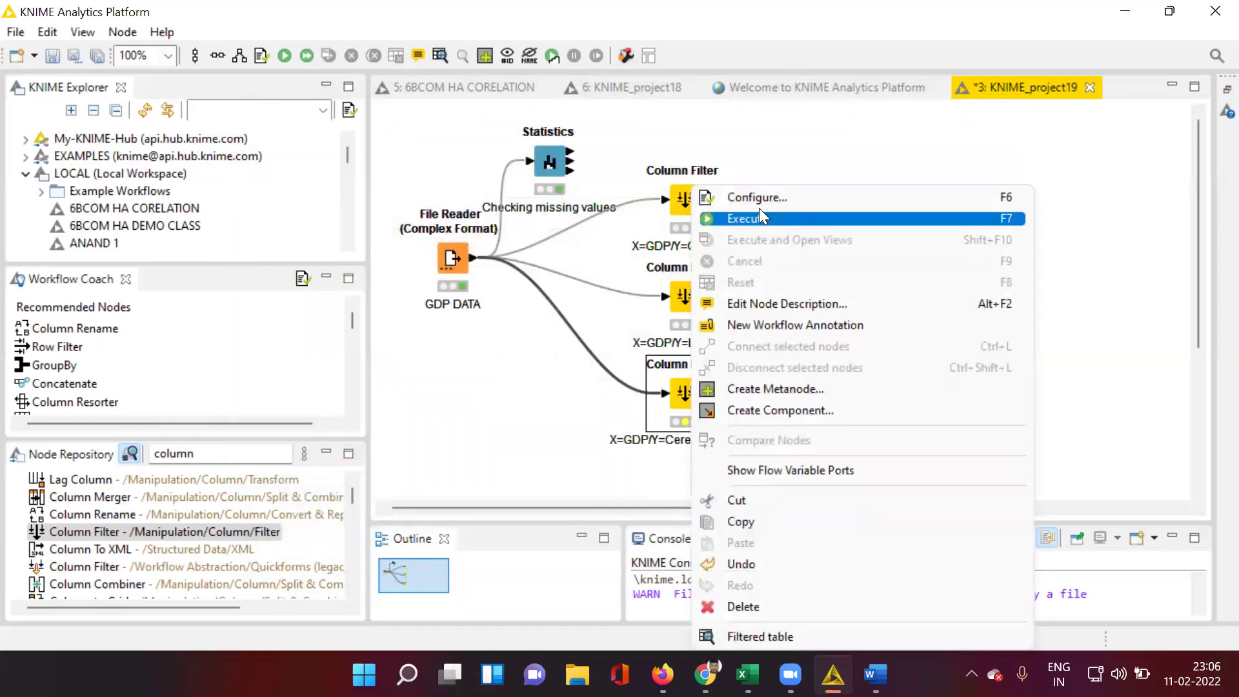
{"action": "left_click", "coordinate": [758, 217]}
{"action": "right_click", "coordinate": [683, 400]}
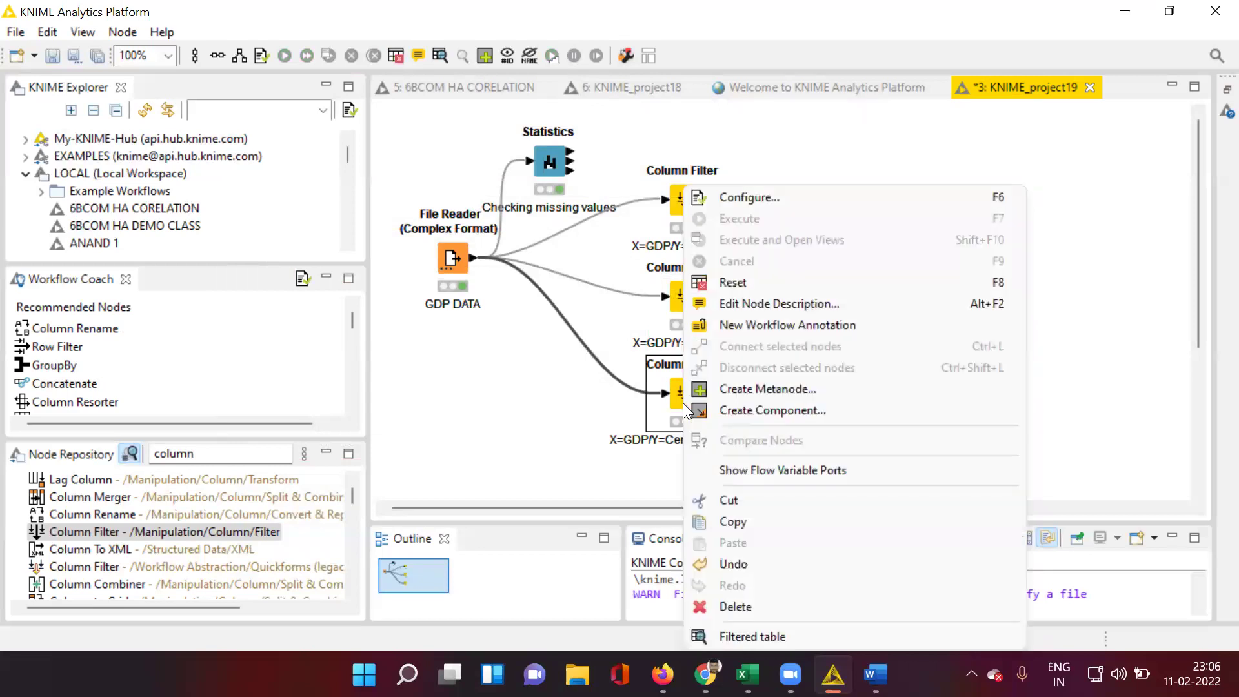
{"action": "left_click", "coordinate": [795, 630]}
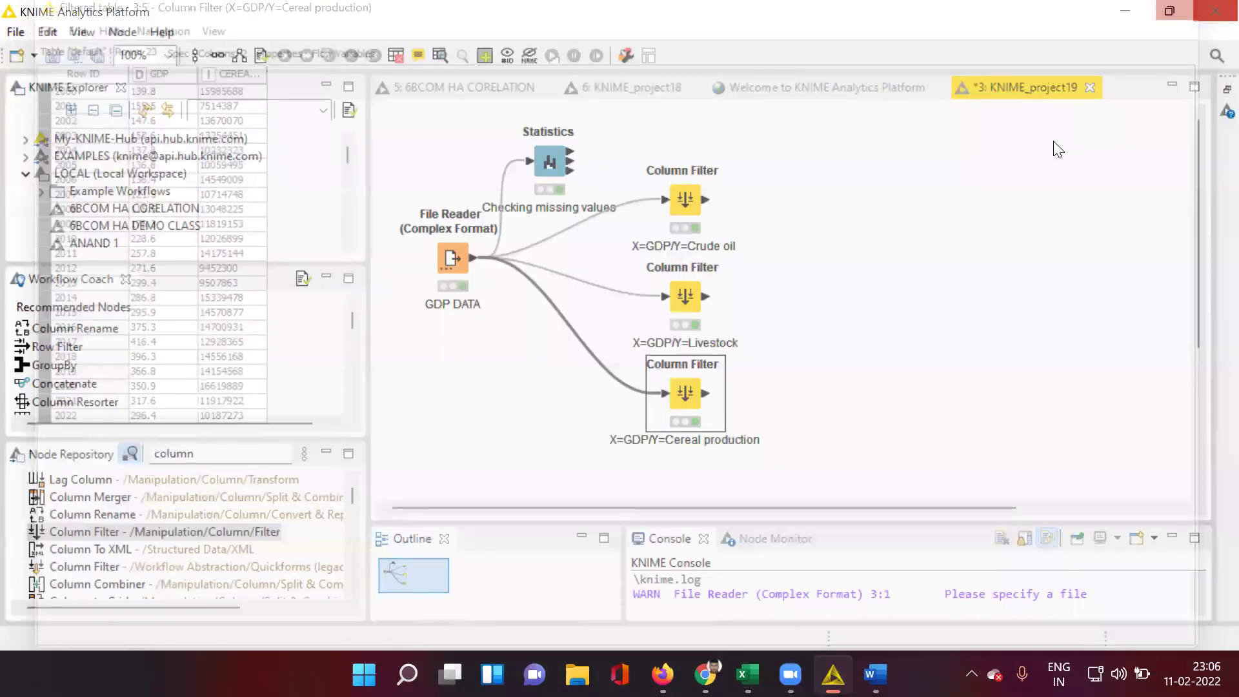
{"action": "left_click", "coordinate": [1217, 9]}
Deselect the workflow nodes and open the Node Repository search term for editing
{"action": "left_click", "coordinate": [924, 265]}
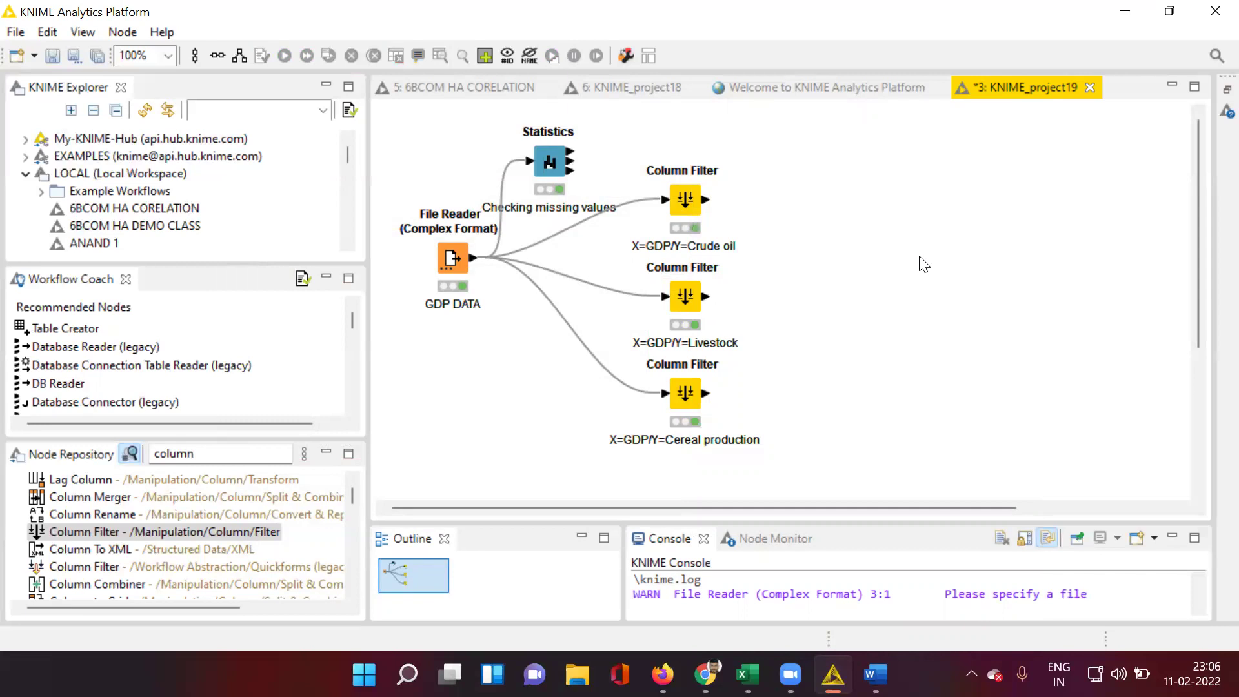
{"action": "left_click", "coordinate": [290, 444]}
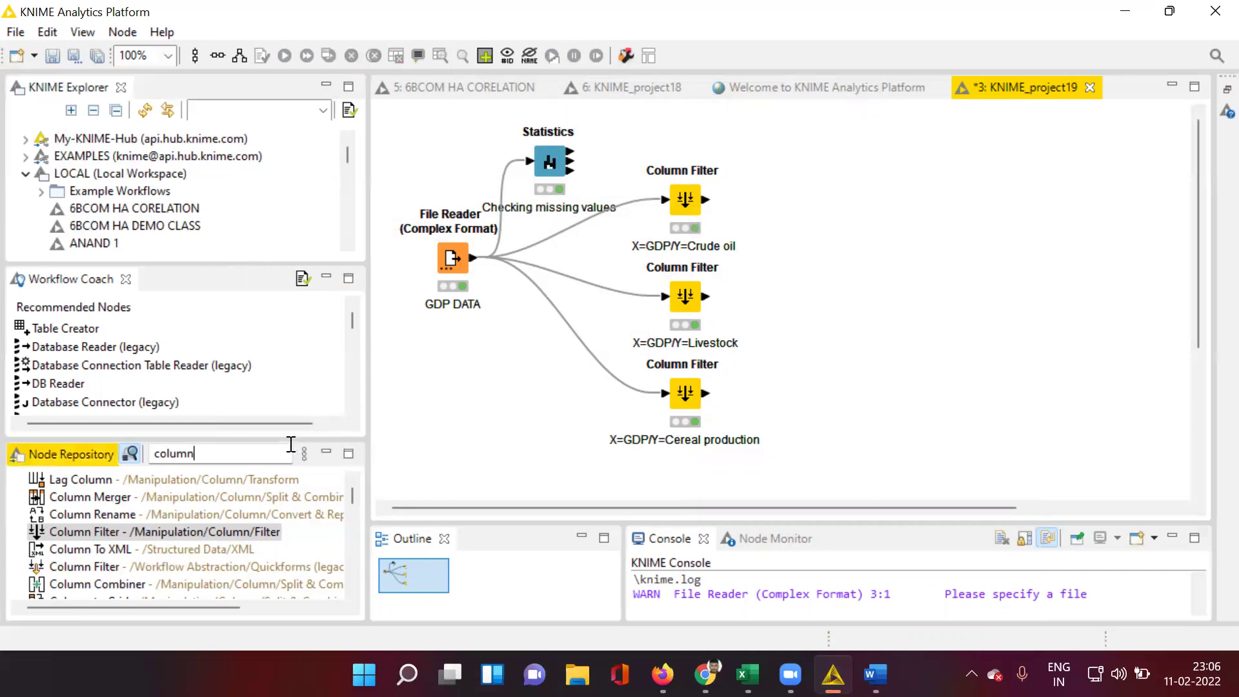
Replace the node repository search with "linear" to find the Linear Correlation node
{"action": "key", "text": "BackSpace"}
{"action": "key", "text": "BackSpace"}
{"action": "key", "text": "BackSpace"}
{"action": "key", "text": "BackSpace"}
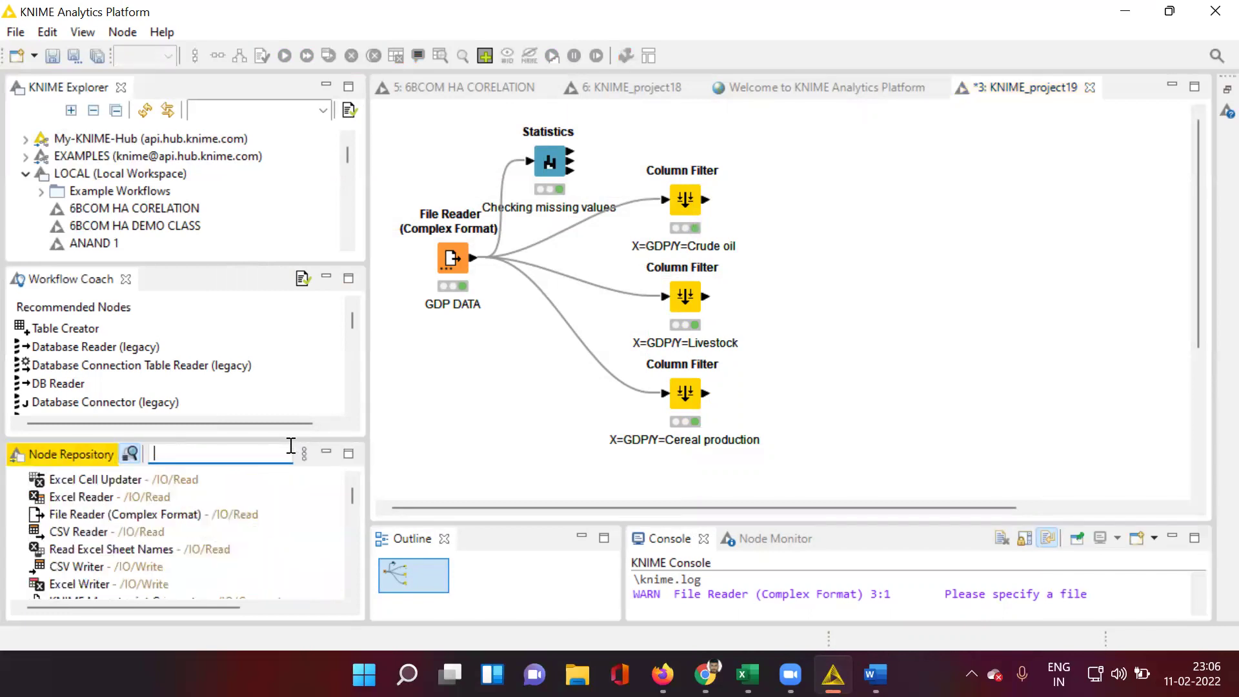
{"action": "type", "text": "lean"}
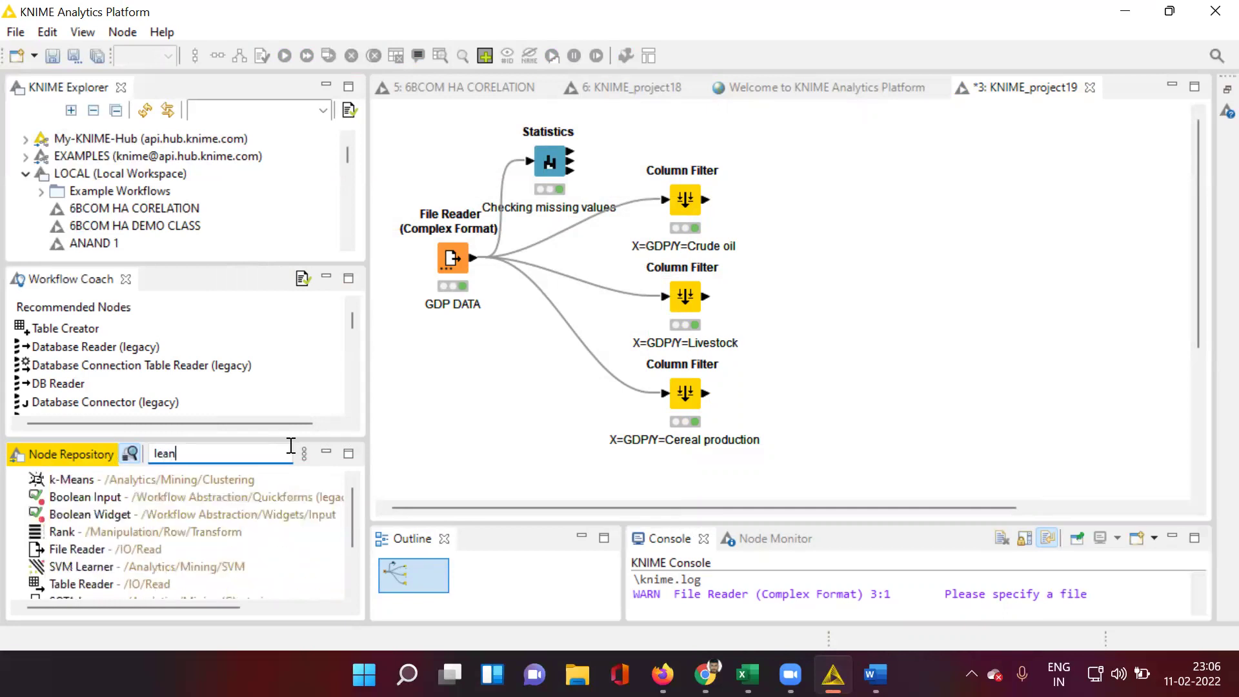
{"action": "key", "text": "BackSpace"}
{"action": "key", "text": "BackSpace"}
{"action": "key", "text": "BackSpace"}
{"action": "key", "text": "BackSpace"}
{"action": "type", "text": "linear"}
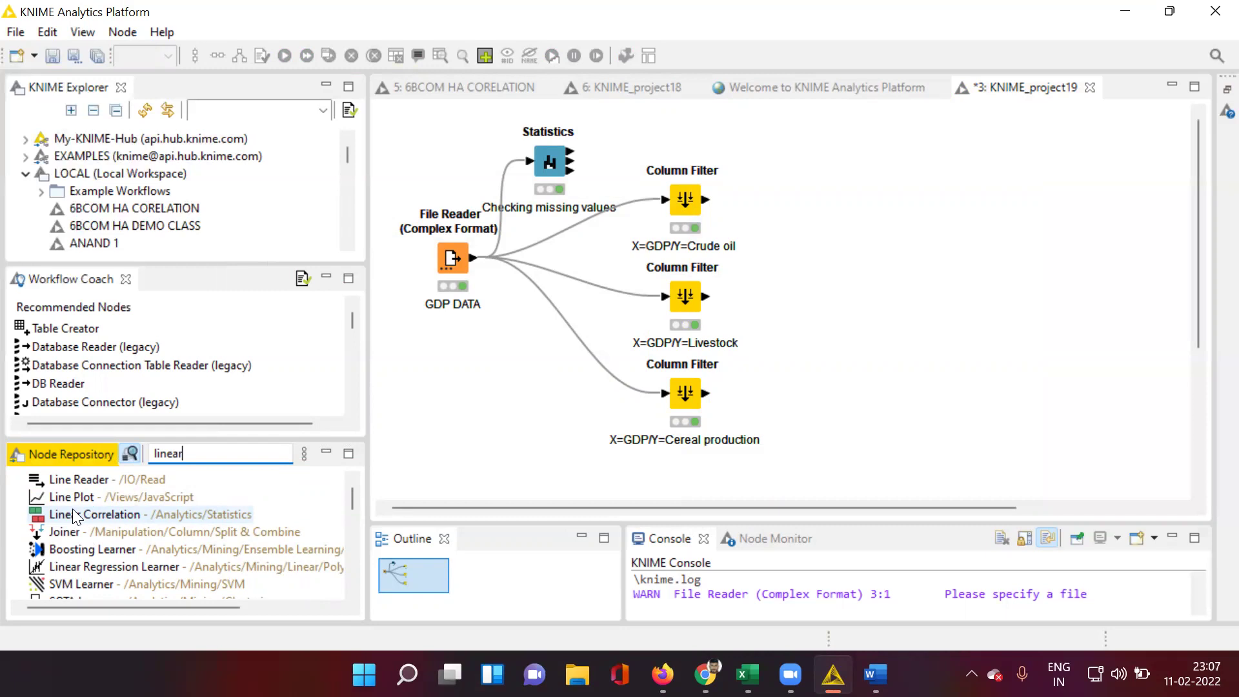
Add three Linear Correlation nodes to the workflow, one beside each Column Filter node
{"action": "left_click_drag", "start_coordinate": [73, 508], "coordinate": [849, 182]}
{"action": "left_click", "coordinate": [862, 277]}
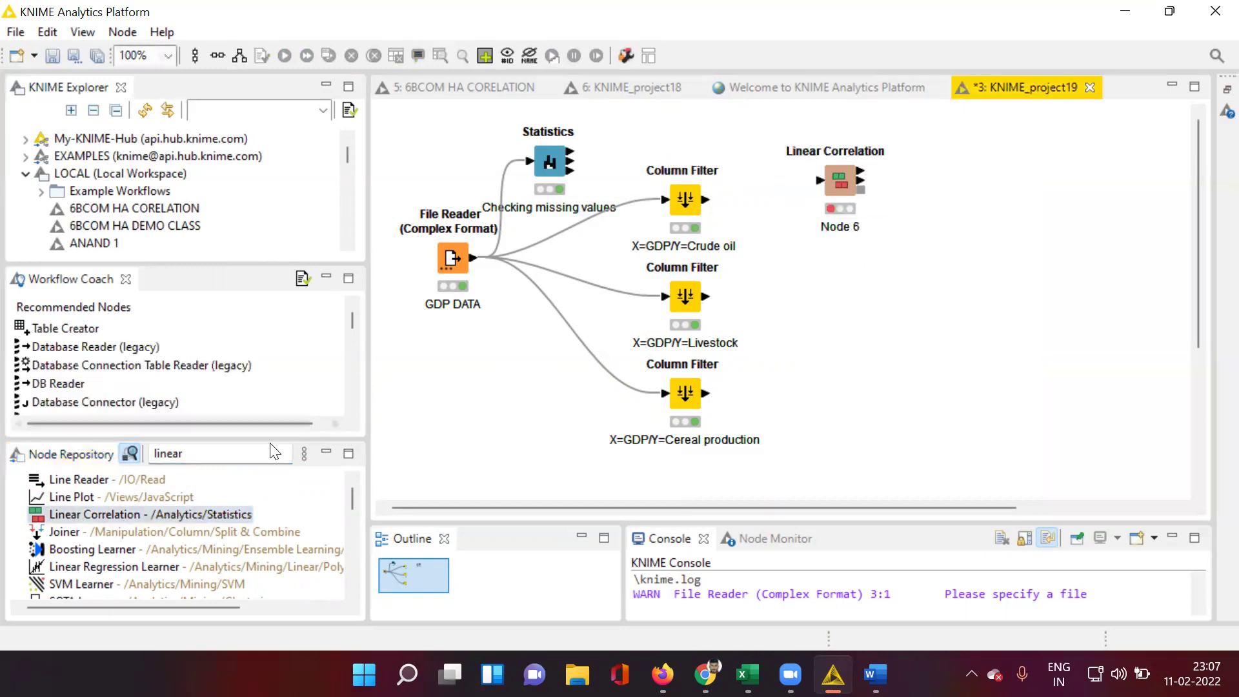
{"action": "left_click_drag", "start_coordinate": [84, 515], "coordinate": [845, 303]}
{"action": "left_click_drag", "start_coordinate": [109, 515], "coordinate": [889, 399]}
{"action": "left_click", "coordinate": [952, 307]}
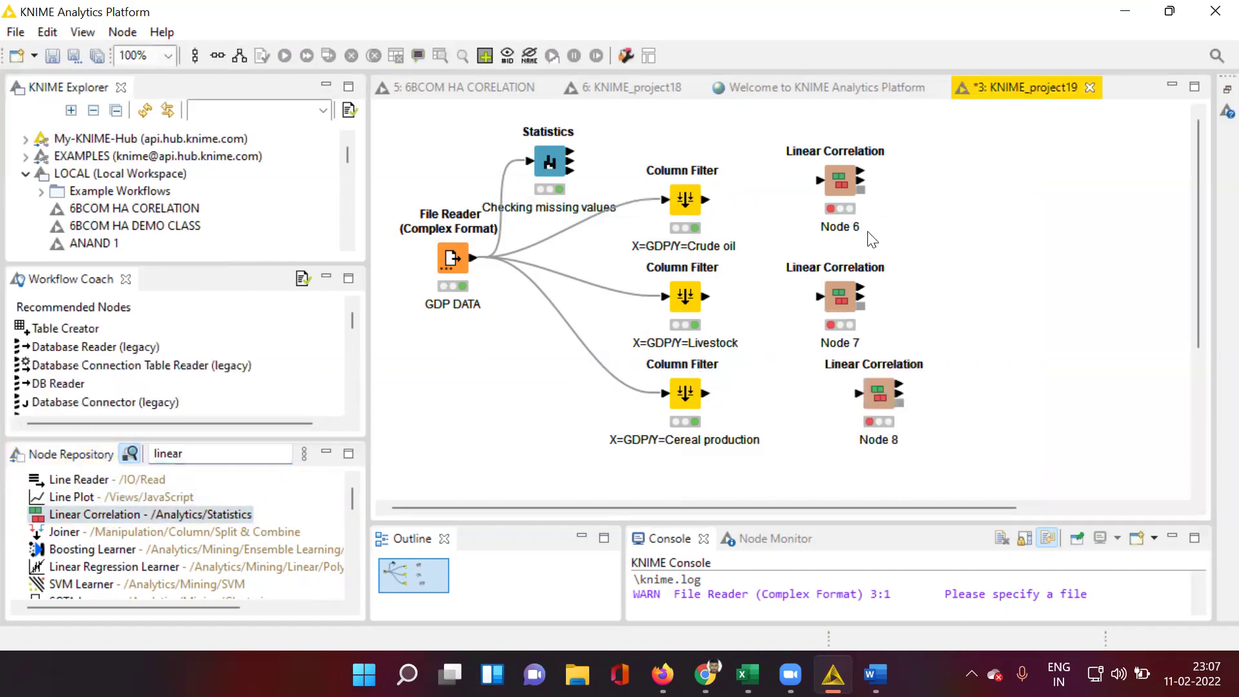
Move the three Linear Correlation nodes closer to their matching Column Filter nodes
{"action": "left_click_drag", "start_coordinate": [841, 189], "coordinate": [816, 207]}
{"action": "mouse_move", "coordinate": [839, 287]}
{"action": "left_mouse_down"}
{"action": "mouse_move", "coordinate": [807, 291]}
{"action": "mouse_move", "coordinate": [821, 303]}
{"action": "left_mouse_up"}
{"action": "left_click", "coordinate": [881, 395]}
{"action": "left_click_drag", "start_coordinate": [881, 395], "coordinate": [841, 413]}
{"action": "left_click", "coordinate": [995, 324]}
{"action": "left_click", "coordinate": [982, 343]}
Label the Linear Correlation nodes "Correlation 1", "Correlation 2" and "Correlation 3" in order from the Crude oil row to the Cereal production row
{"action": "double_click", "coordinate": [829, 251]}
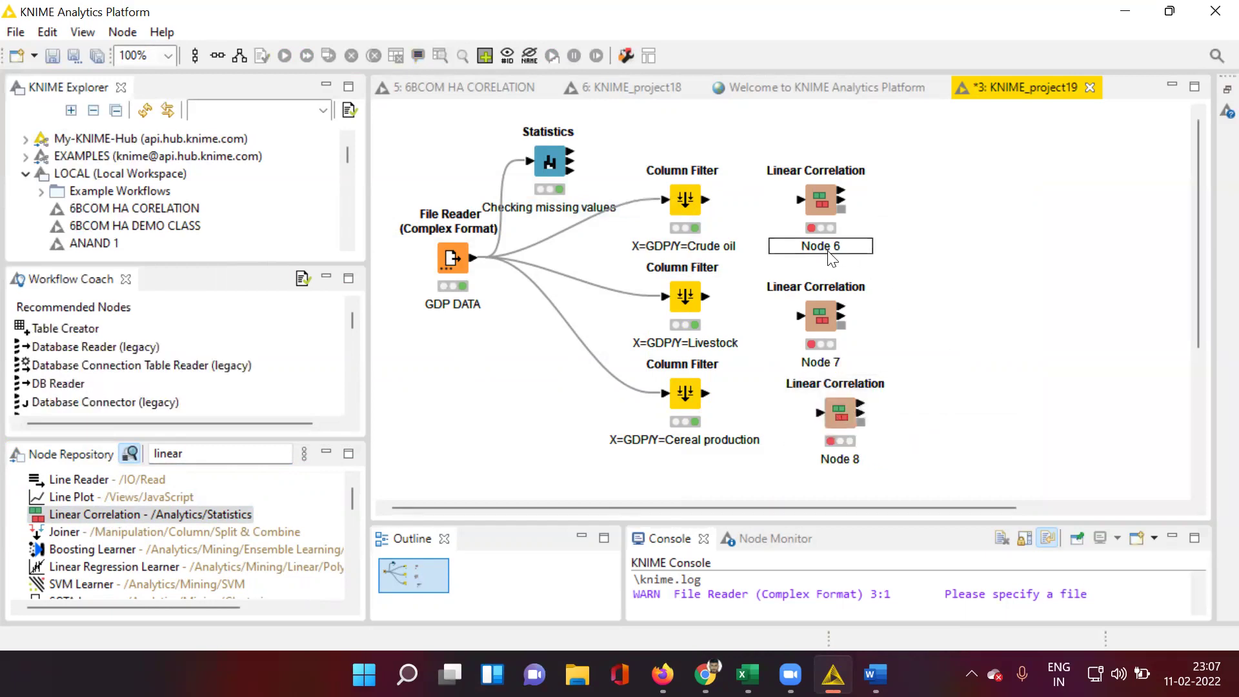
{"action": "key", "text": "BackSpace"}
{"action": "type", "text": "Correlation 1"}
{"action": "left_click", "coordinate": [958, 309]}
{"action": "left_click", "coordinate": [818, 362]}
{"action": "key", "text": "BackSpace"}
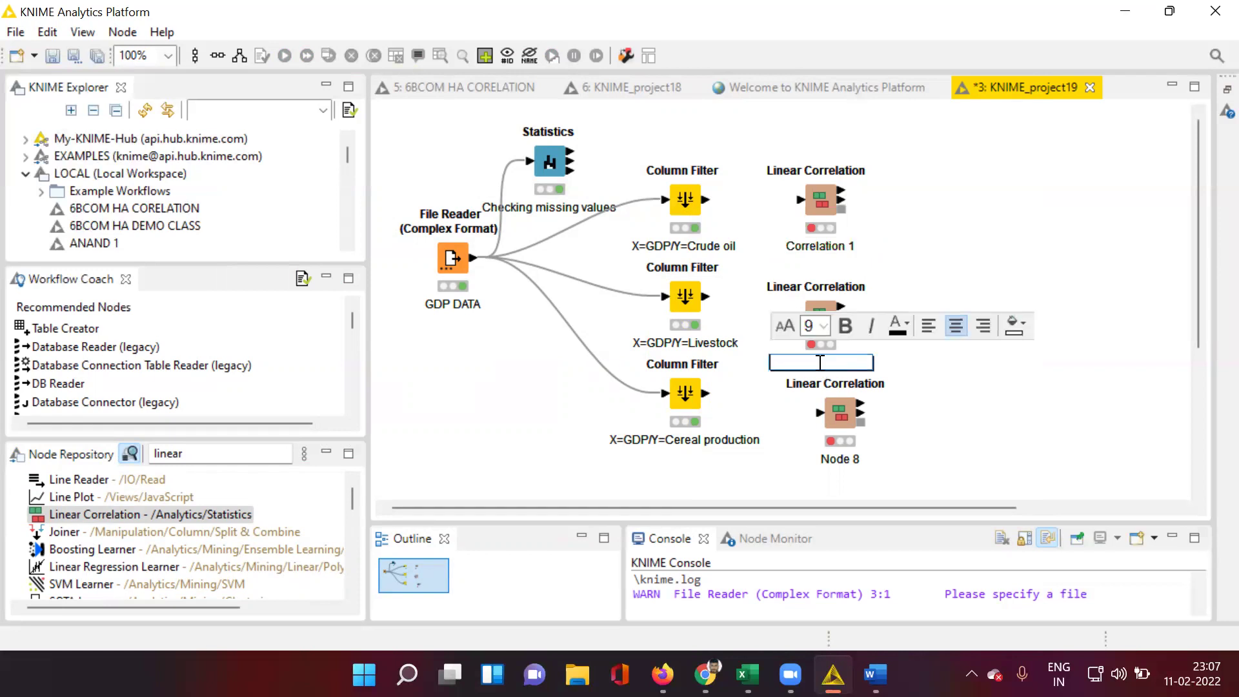
{"action": "type", "text": "Correlation 2"}
{"action": "left_click", "coordinate": [971, 423]}
{"action": "left_click", "coordinate": [843, 457]}
{"action": "key", "text": "BackSpace"}
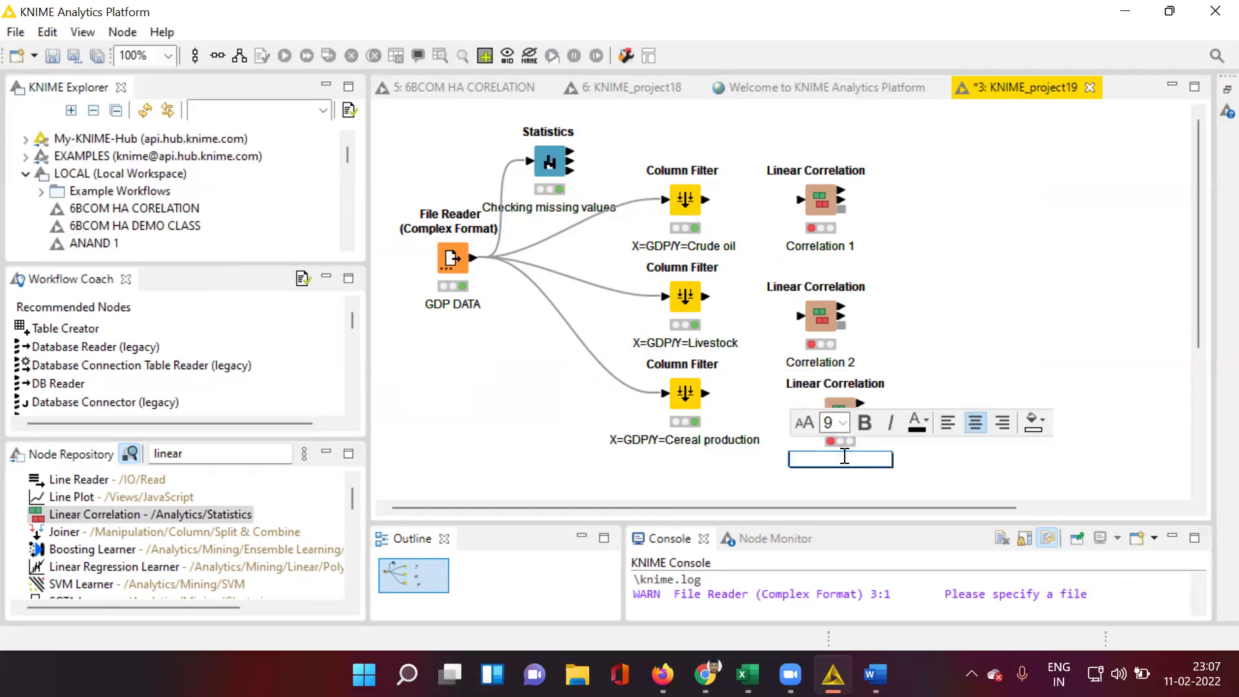
{"action": "type", "text": "Correlation 3"}
{"action": "left_click", "coordinate": [959, 301]}
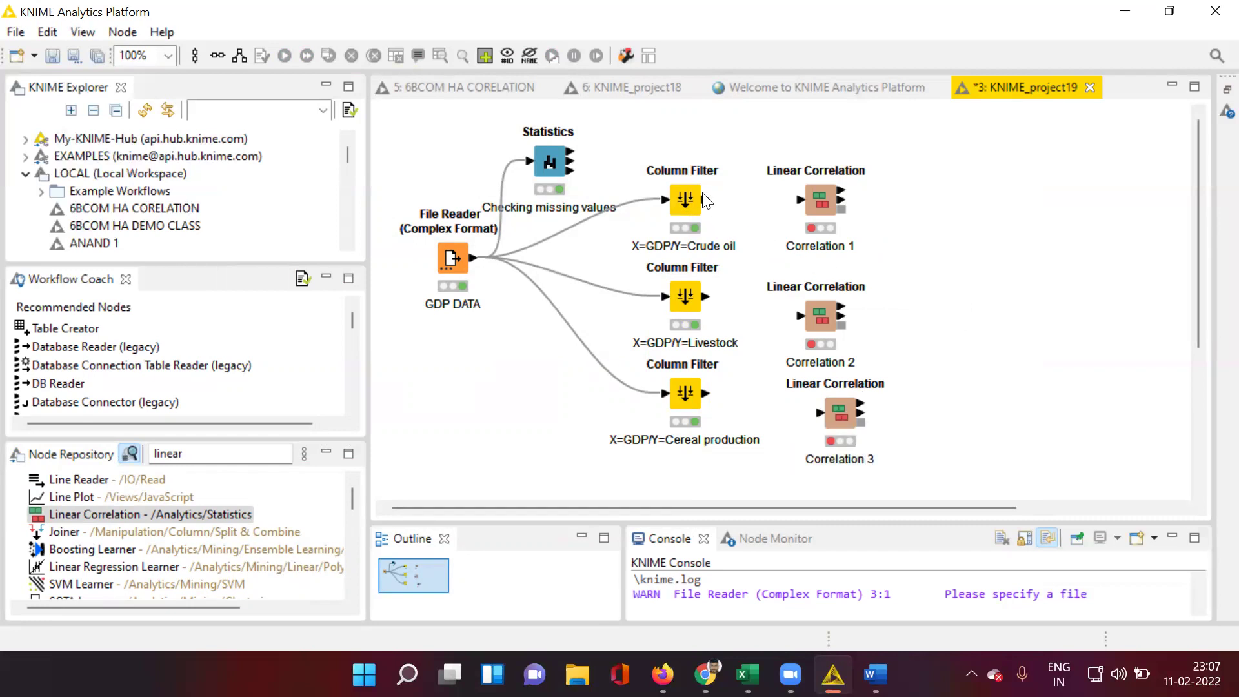
Connect the Crude oil, Livestock and Cereal production Column Filters to Correlation 1, Correlation 2 and Correlation 3 respectively
{"action": "left_click_drag", "start_coordinate": [705, 200], "coordinate": [801, 200]}
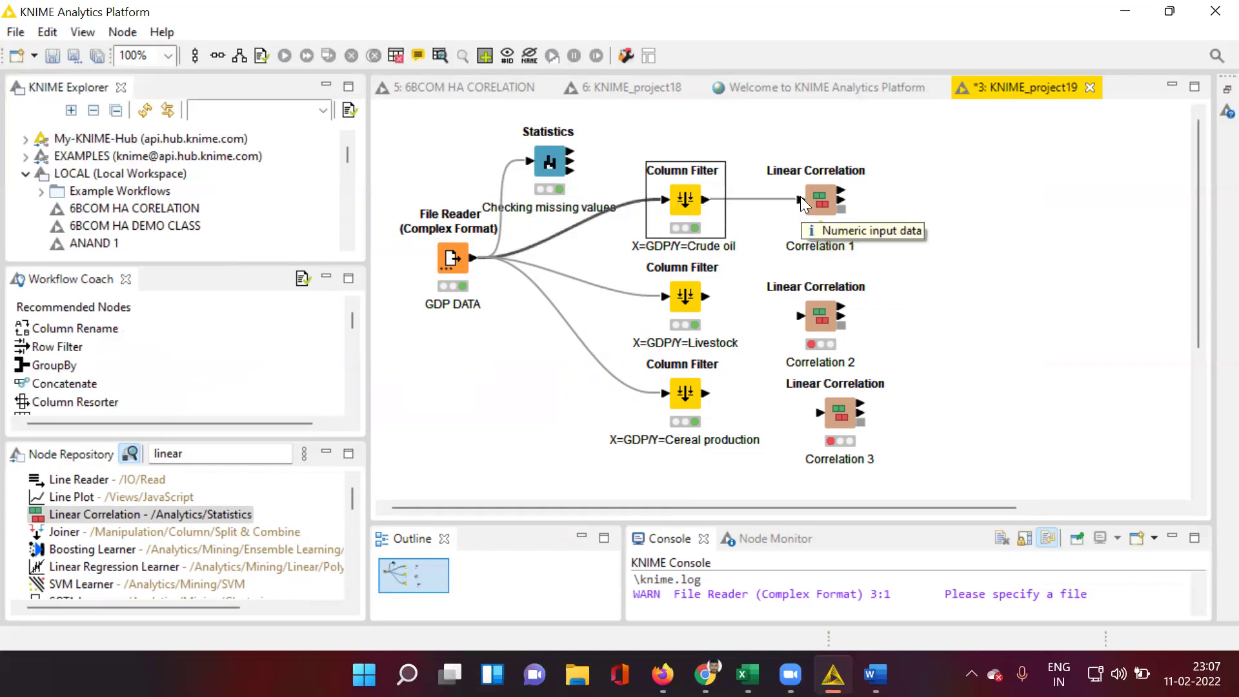
{"action": "left_click", "coordinate": [955, 206]}
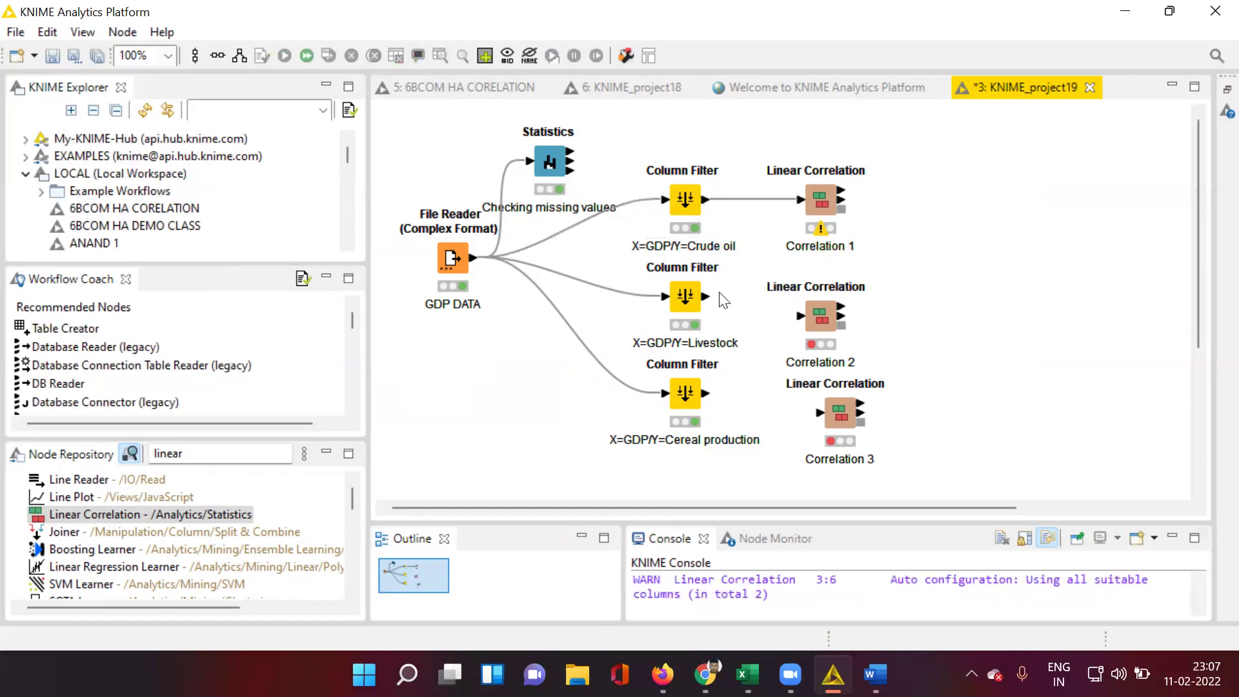
{"action": "left_click_drag", "start_coordinate": [704, 296], "coordinate": [801, 315]}
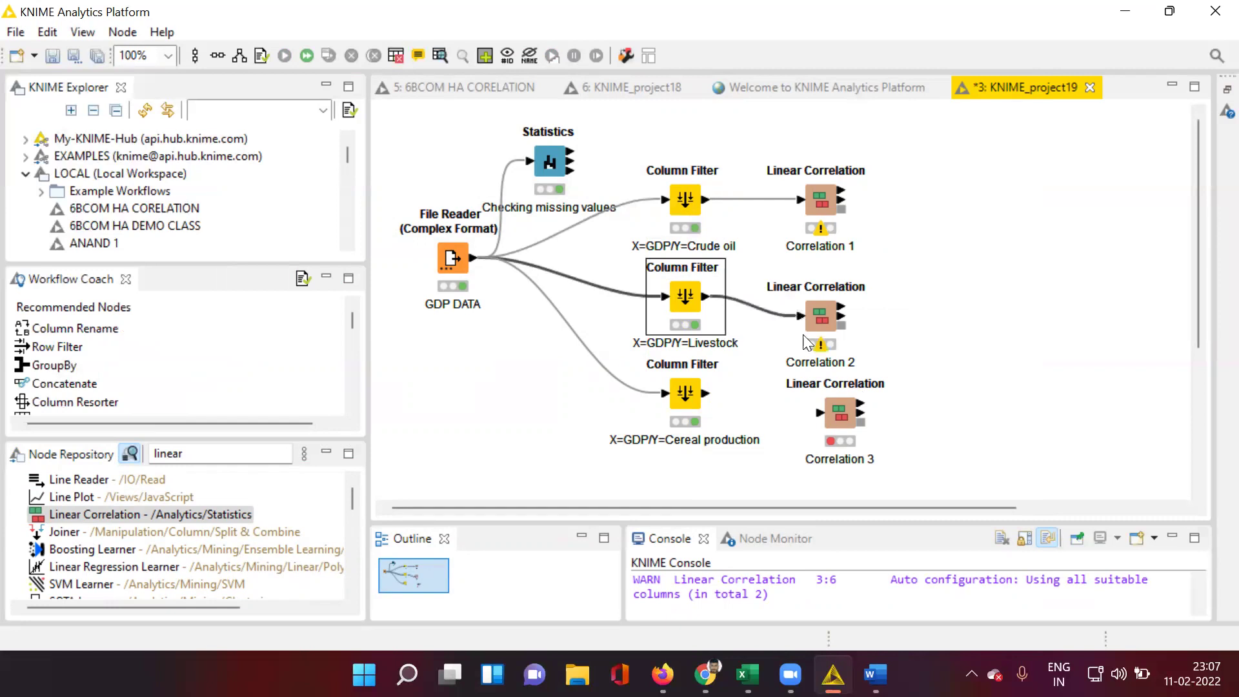
{"action": "left_click_drag", "start_coordinate": [707, 395], "coordinate": [819, 413]}
{"action": "left_click", "coordinate": [947, 235]}
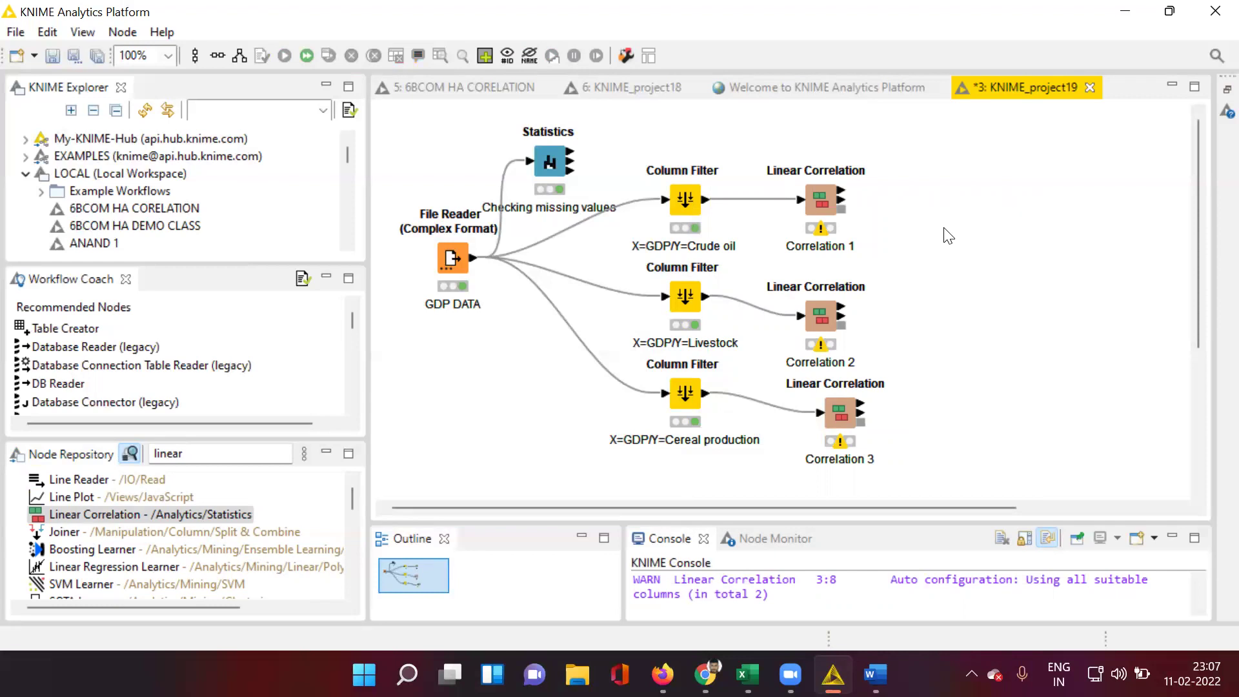
Configure the Correlation 1 node with GDP and CRUDE OIL as included columns, and execute it
{"action": "right_click", "coordinate": [805, 189]}
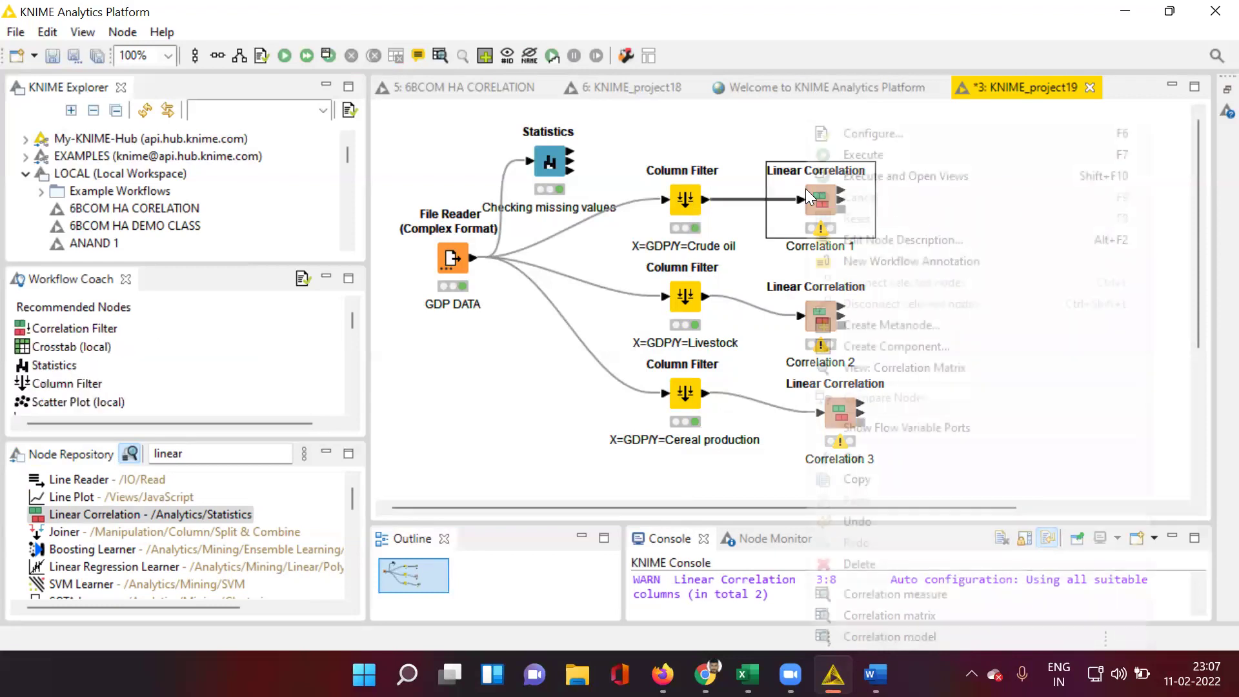
{"action": "left_click", "coordinate": [861, 133]}
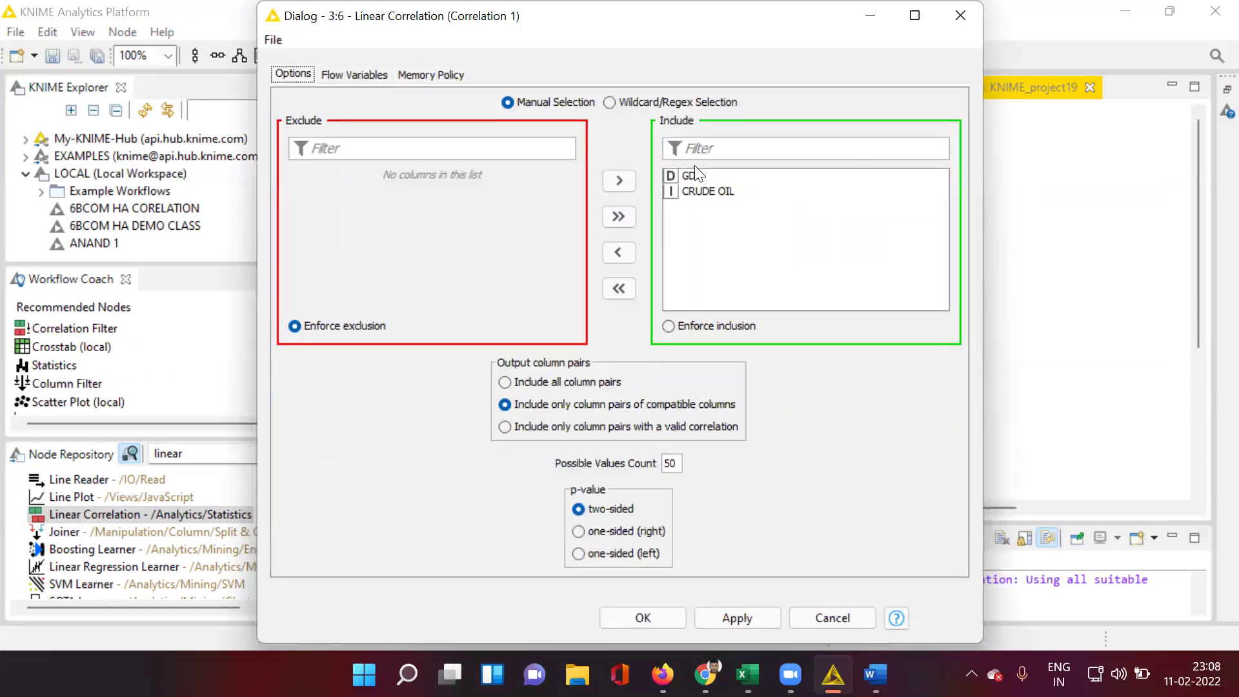
{"action": "left_click", "coordinate": [753, 622]}
{"action": "left_click", "coordinate": [668, 620]}
{"action": "right_click", "coordinate": [823, 199]}
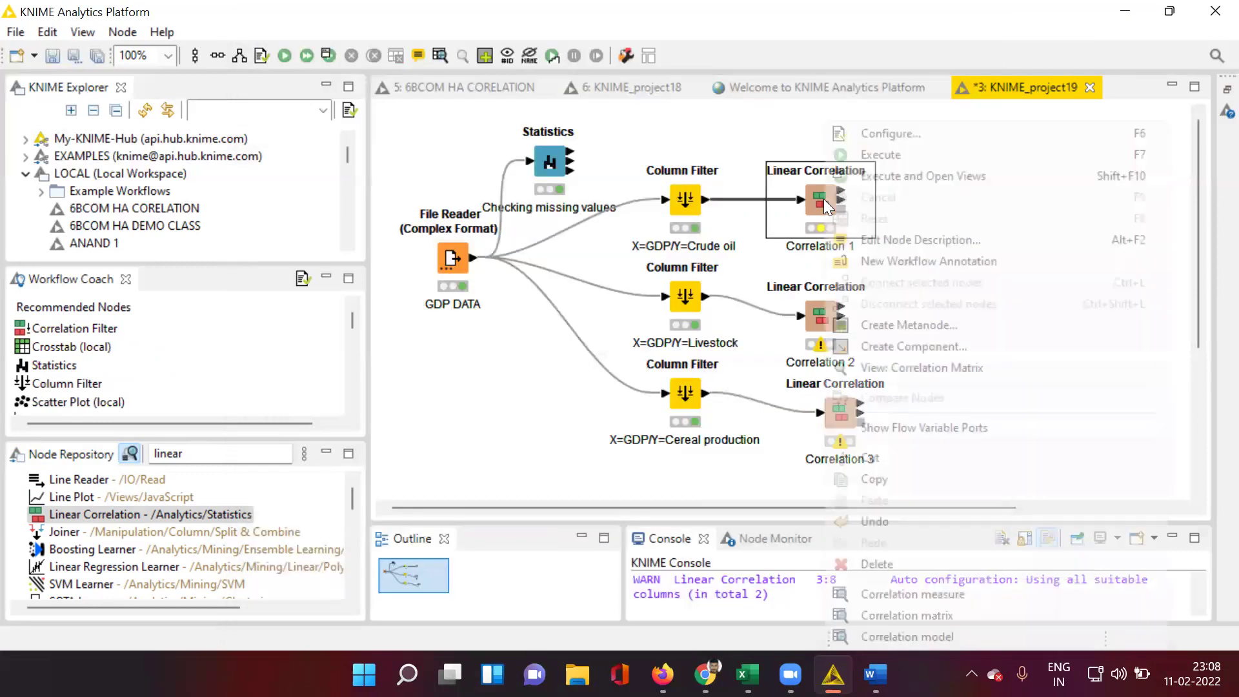
{"action": "left_click", "coordinate": [867, 155]}
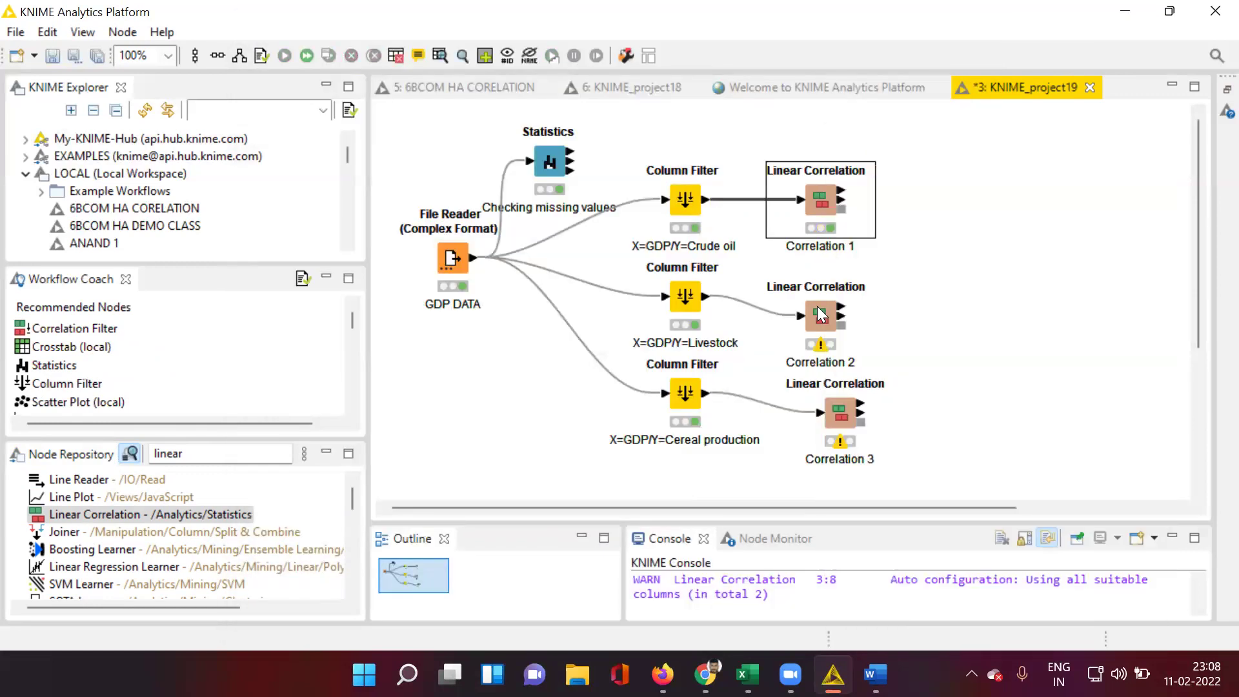
Execute the Correlation 2 and Correlation 3 nodes
{"action": "right_click", "coordinate": [819, 315]}
{"action": "left_click", "coordinate": [863, 147]}
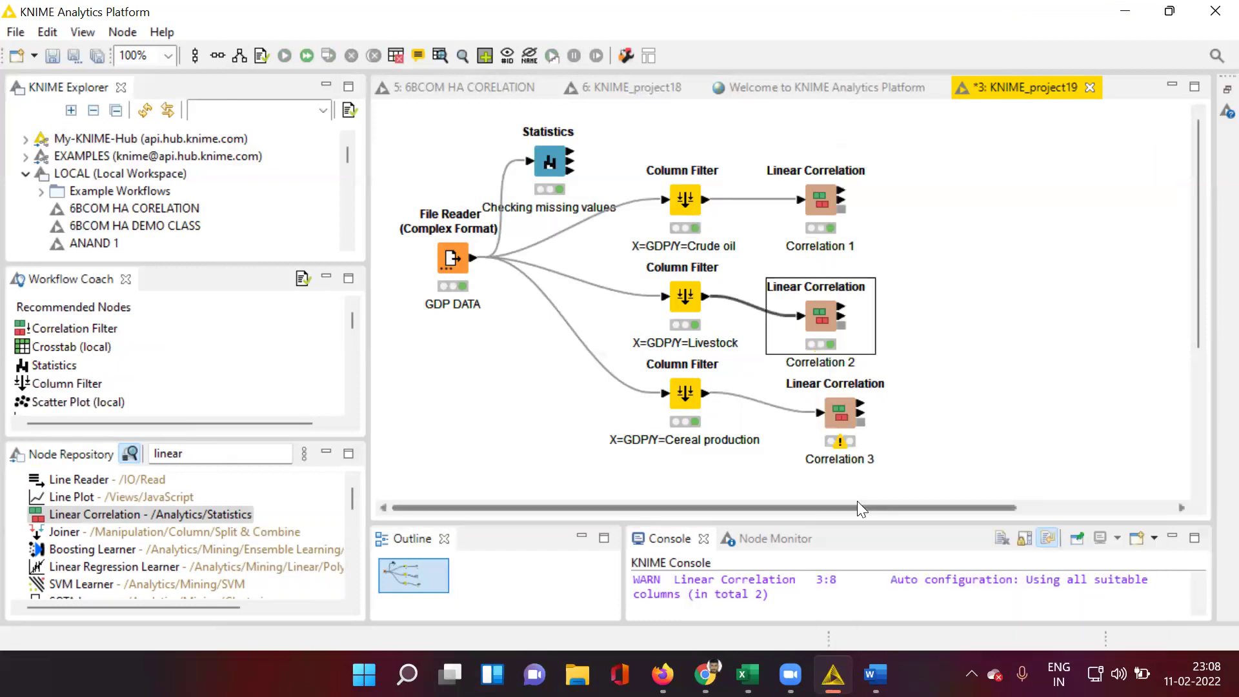
{"action": "right_click", "coordinate": [845, 423]}
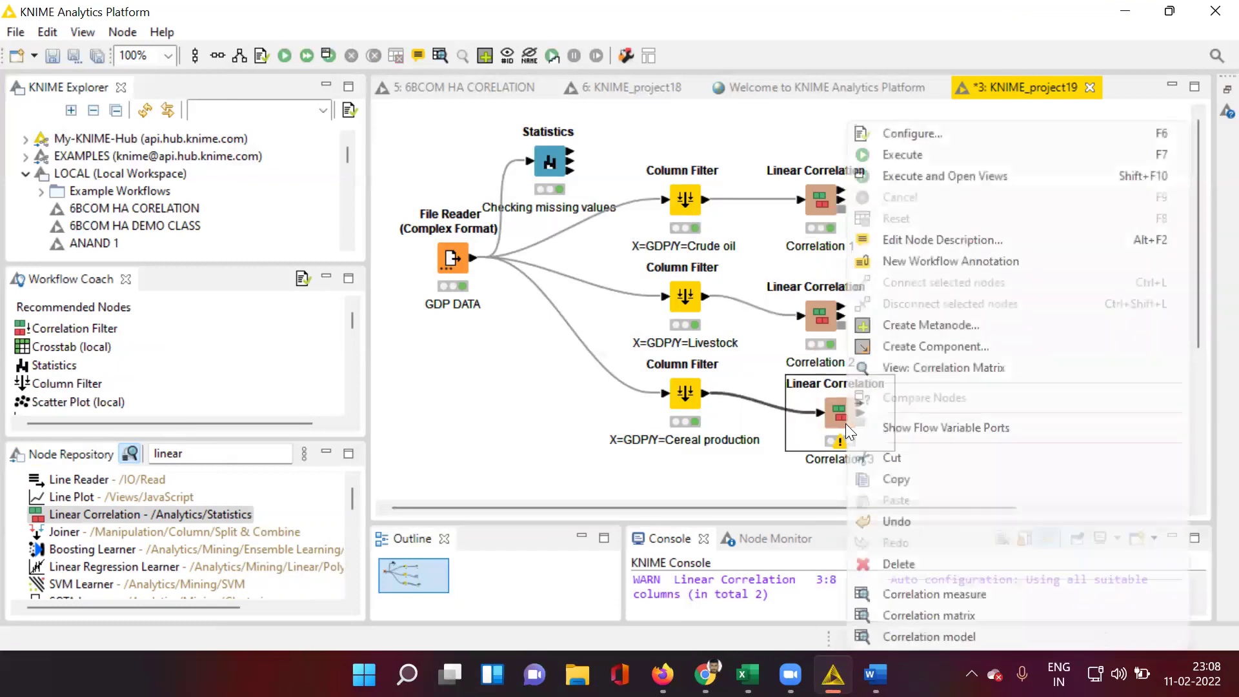
{"action": "left_click", "coordinate": [907, 156]}
Open the Correlation measure table of Correlation 1 and copy a screen capture of its header and result row
{"action": "right_click", "coordinate": [826, 193]}
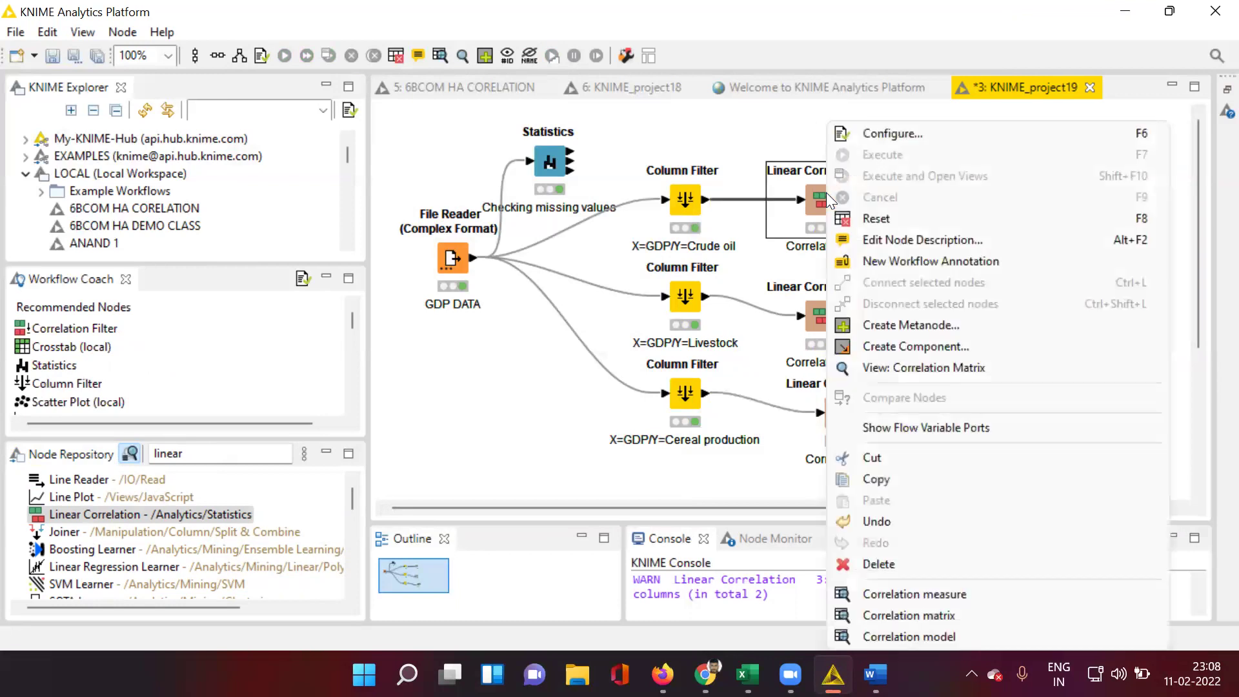
{"action": "left_click", "coordinate": [906, 584]}
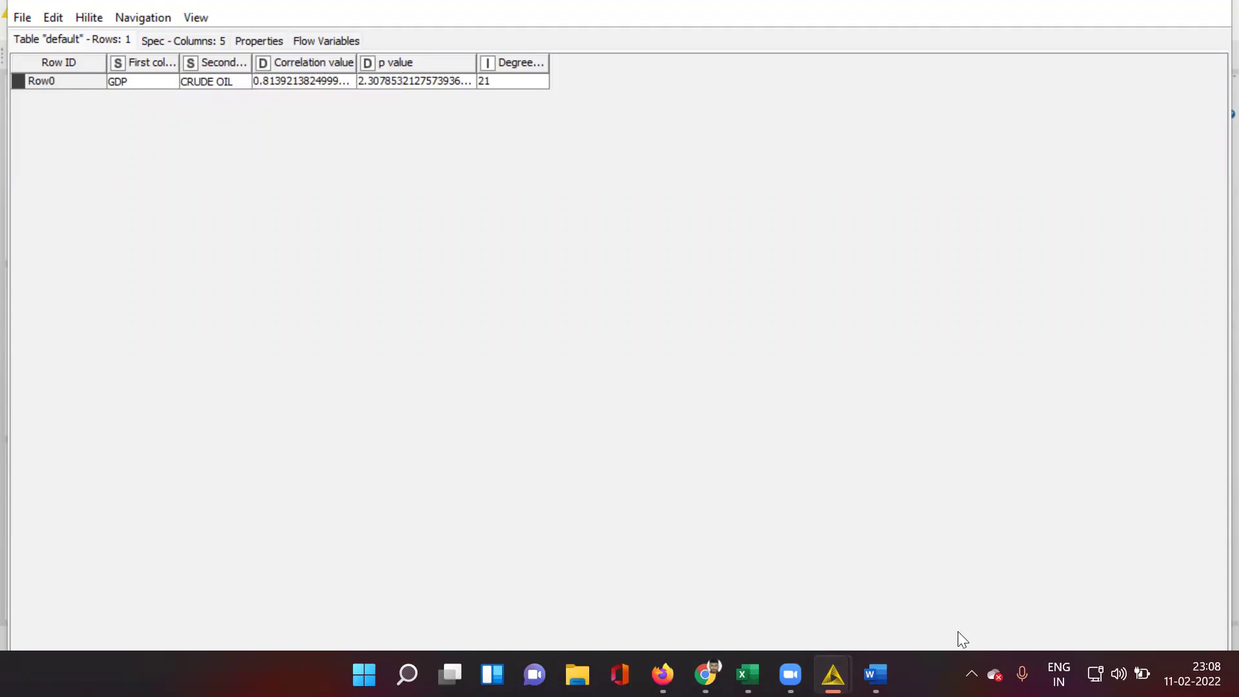
{"action": "left_click", "coordinate": [971, 674]}
{"action": "left_click", "coordinate": [933, 619]}
{"action": "left_click_drag", "start_coordinate": [8, 44], "coordinate": [563, 98]}
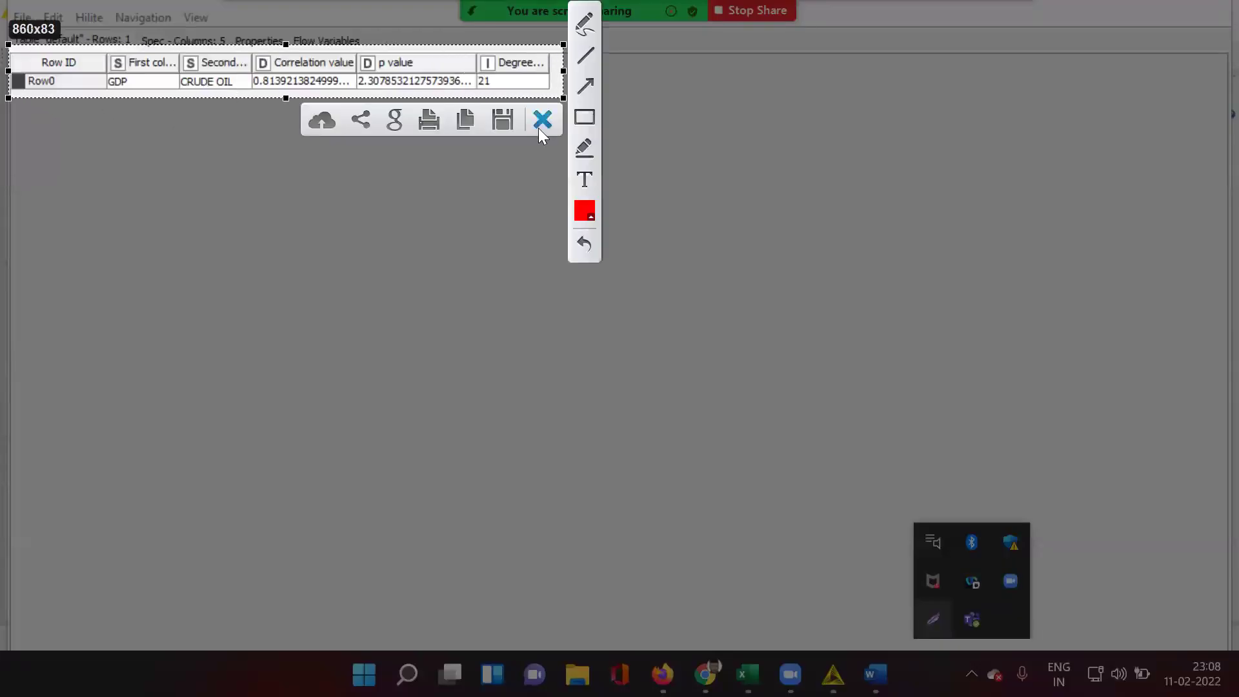
{"action": "left_click", "coordinate": [467, 120]}
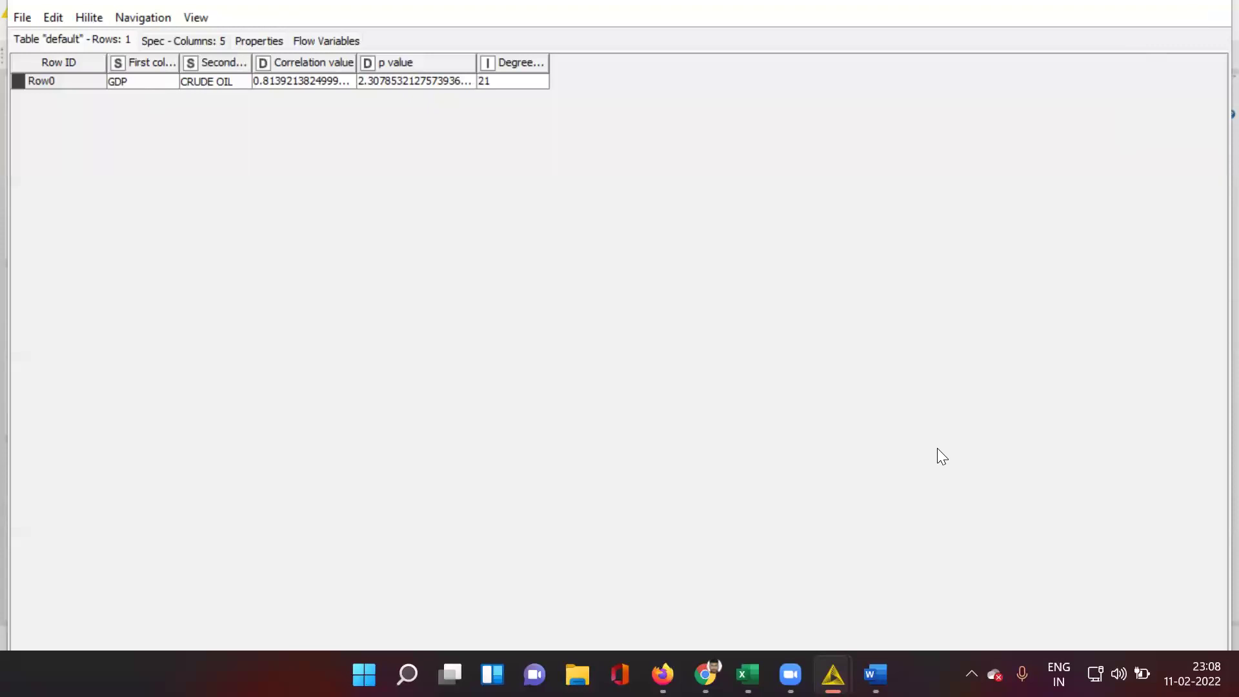
Switch to Word and paste the captured correlation table on a new line below the alternative hypothesis for Crude Oil
{"action": "left_click", "coordinate": [875, 674]}
{"action": "scroll", "coordinate": [583, 389], "scroll_direction": "down", "scroll_amount": 10}
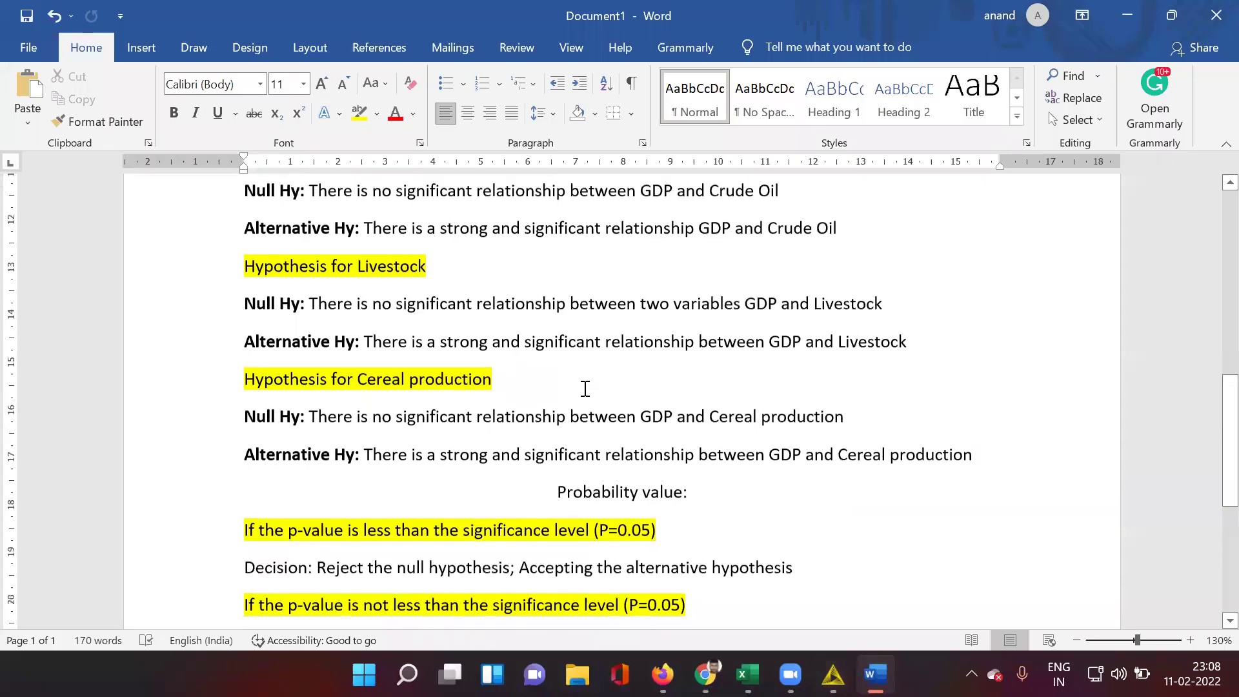
{"action": "right_click", "coordinate": [585, 389]}
{"action": "left_click", "coordinate": [426, 350]}
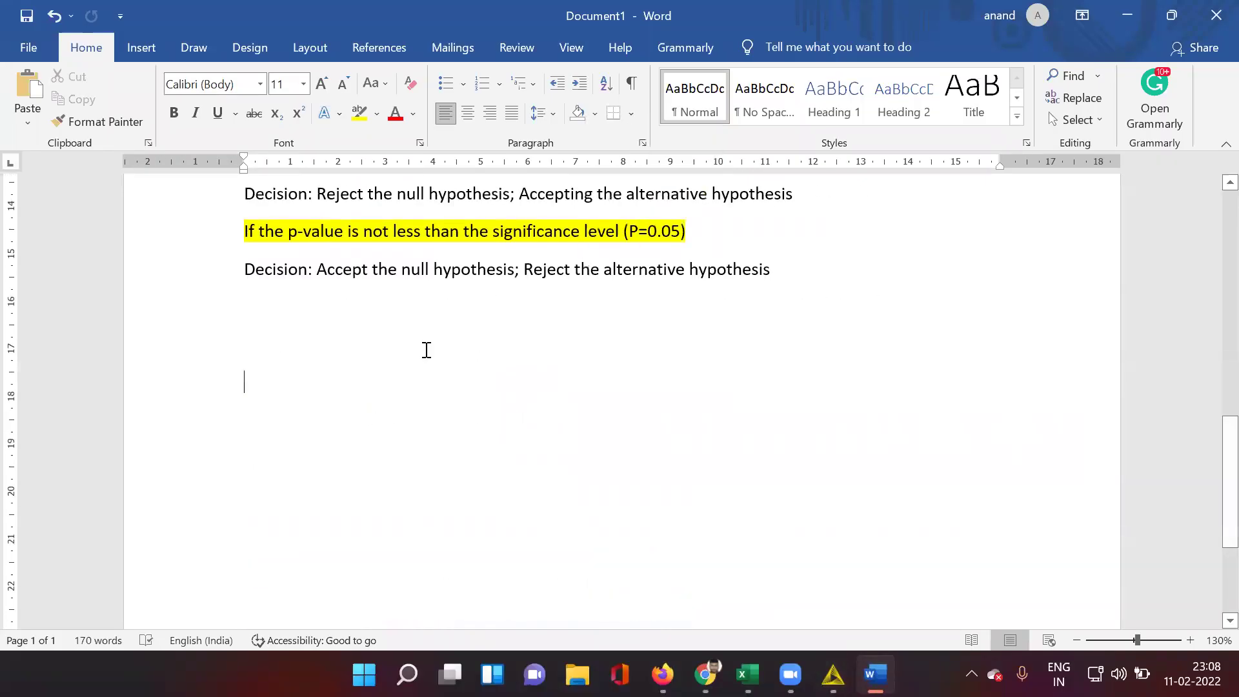
{"action": "scroll", "coordinate": [427, 350], "scroll_direction": "up", "scroll_amount": 5}
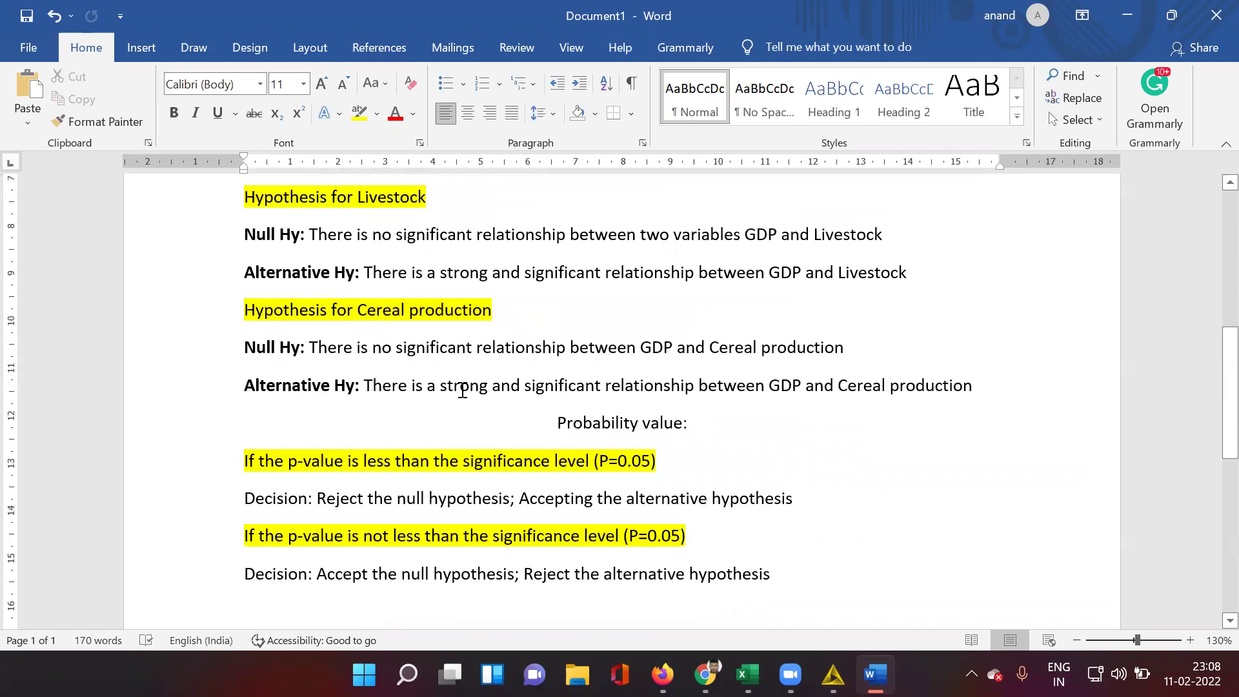
{"action": "scroll", "coordinate": [463, 390], "scroll_direction": "up", "scroll_amount": 2}
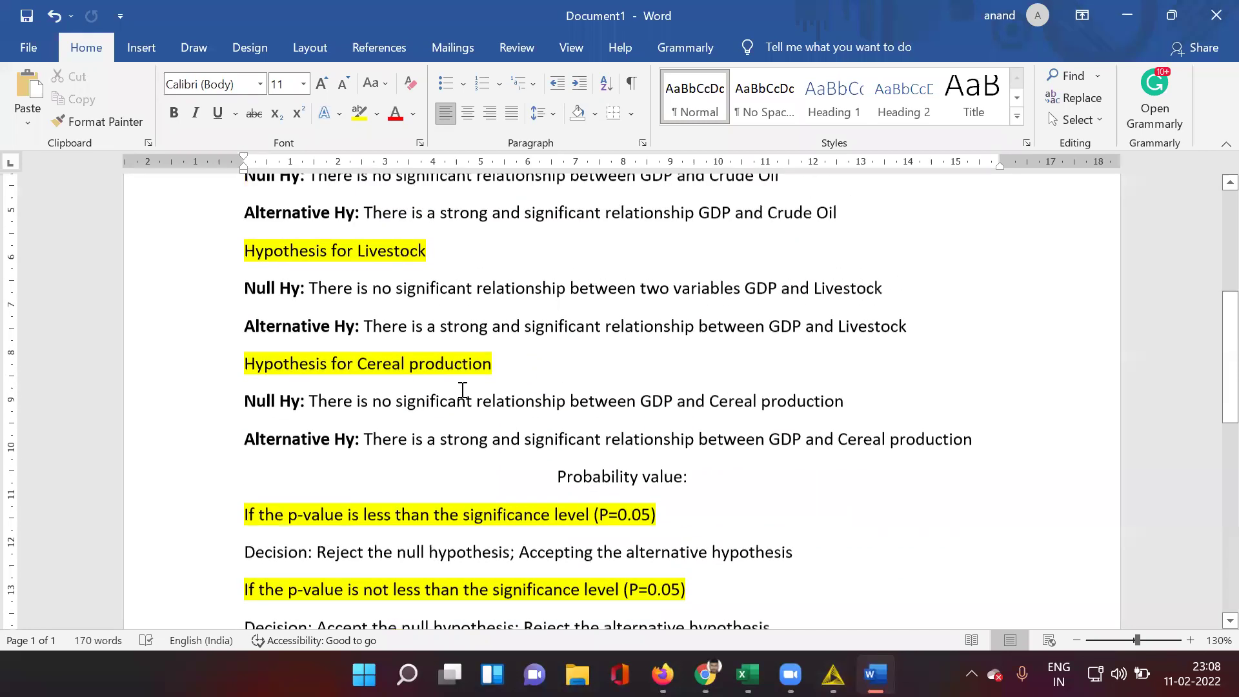
{"action": "scroll", "coordinate": [453, 313], "scroll_direction": "up", "scroll_amount": 1}
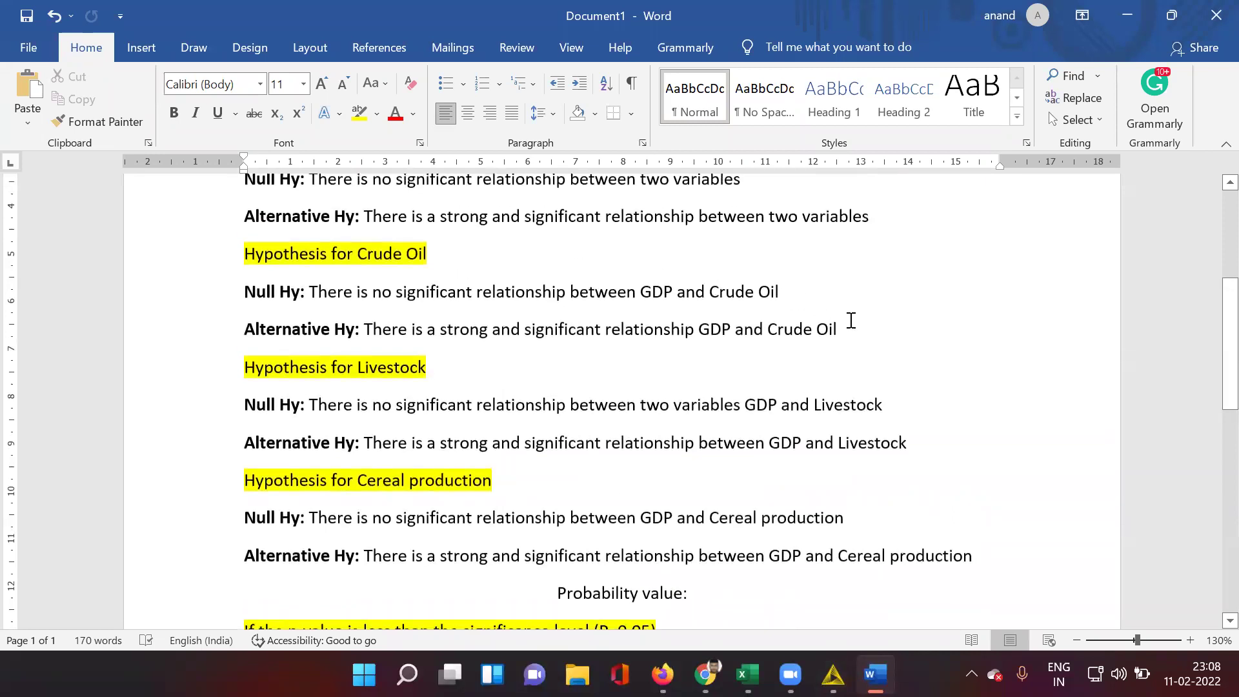
{"action": "left_click", "coordinate": [852, 324]}
{"action": "key", "text": "Return"}
{"action": "key", "text": "ctrl+v"}
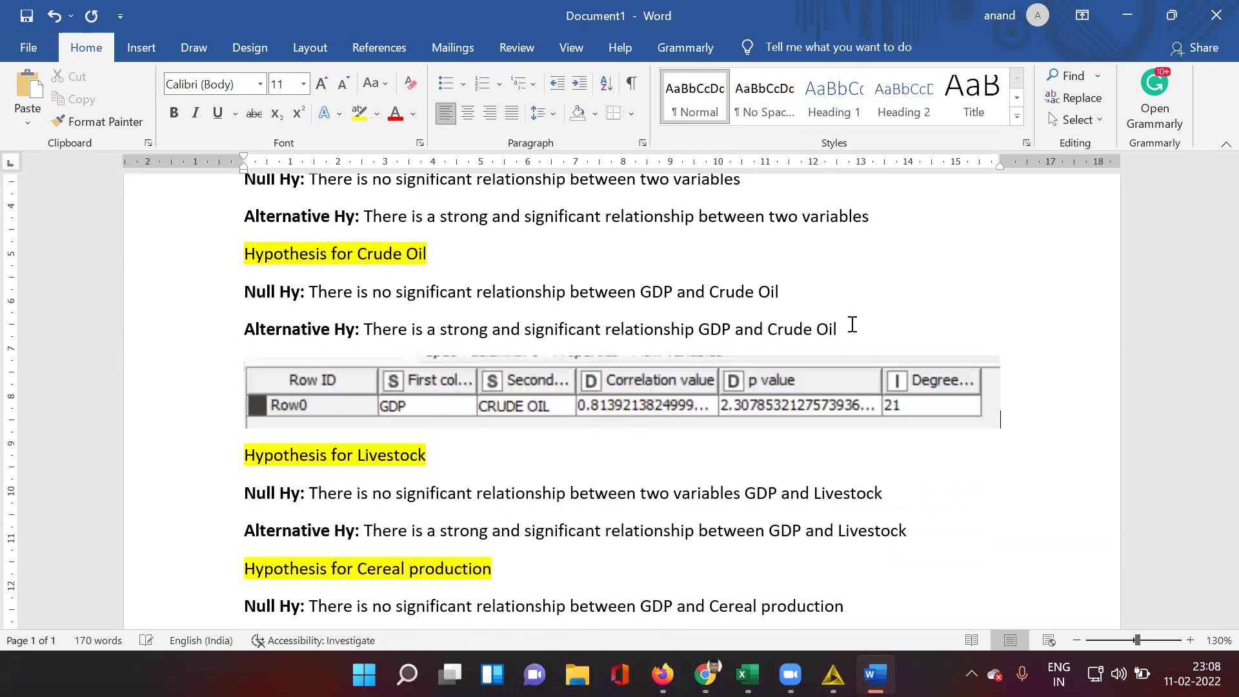
Below the Crude Oil table, write "Inference: From the correlation analysis it has been observed that, the P=Value which has been obtained is"
{"action": "key", "text": "Return"}
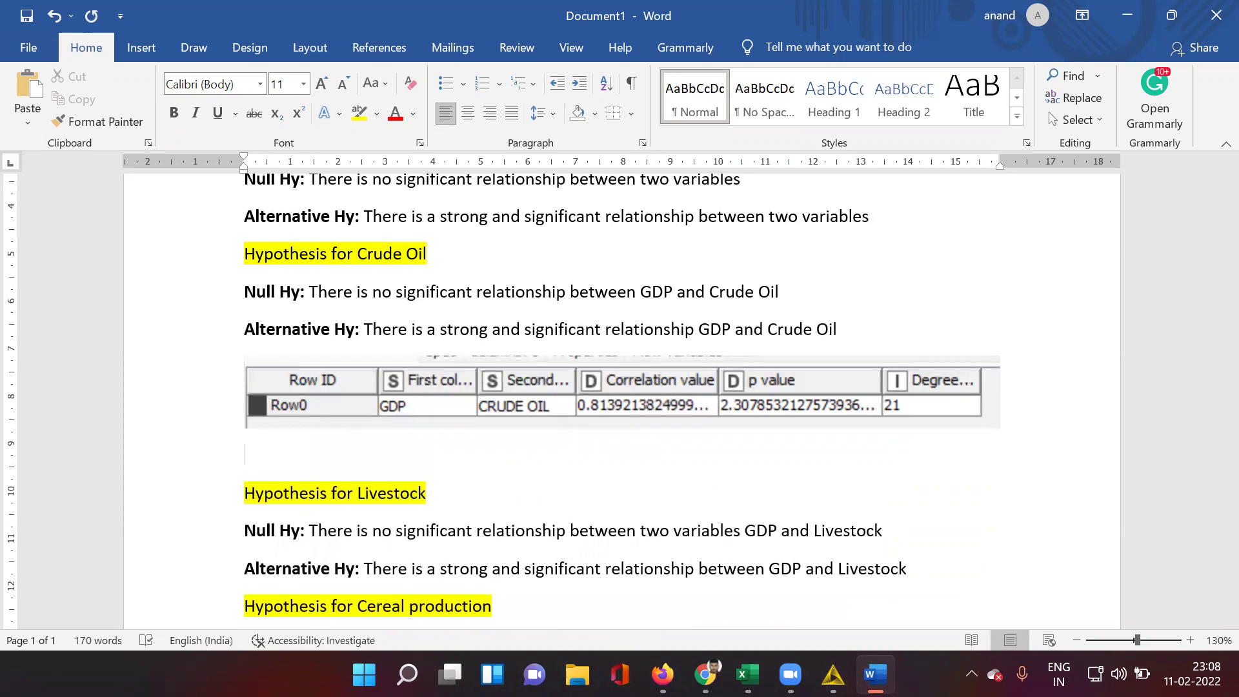
{"action": "type", "text": "Inference: From"}
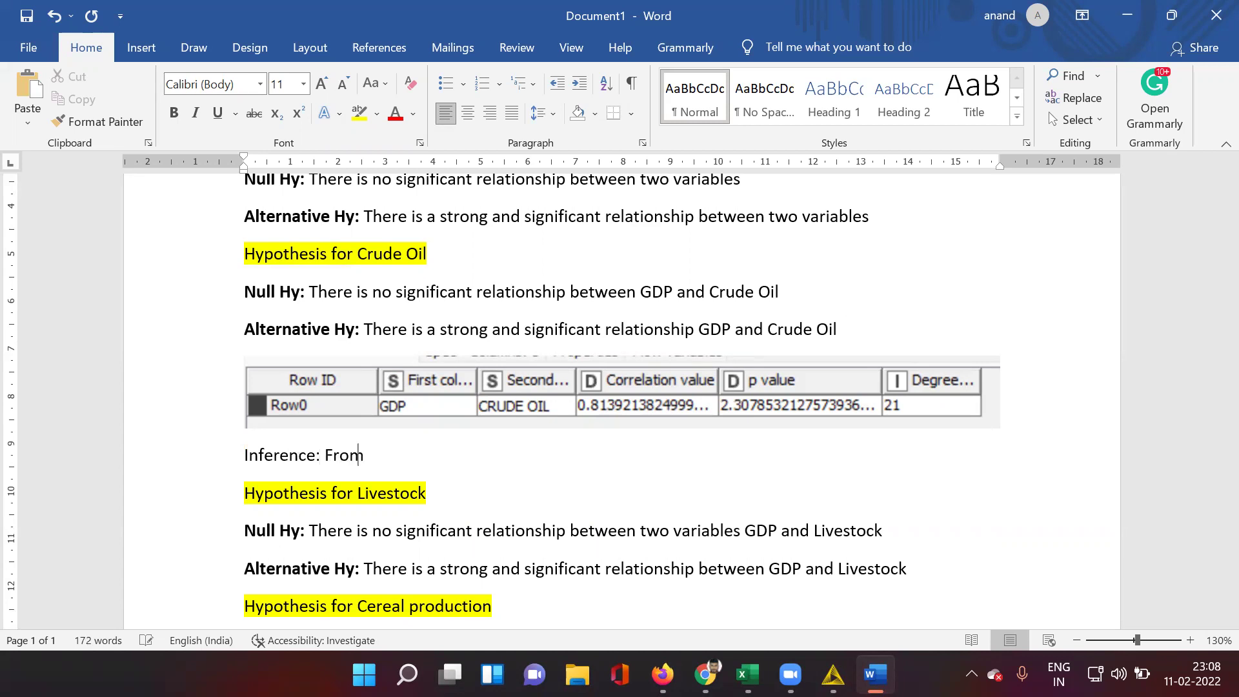
{"action": "type", "text": " the corelation anal"}
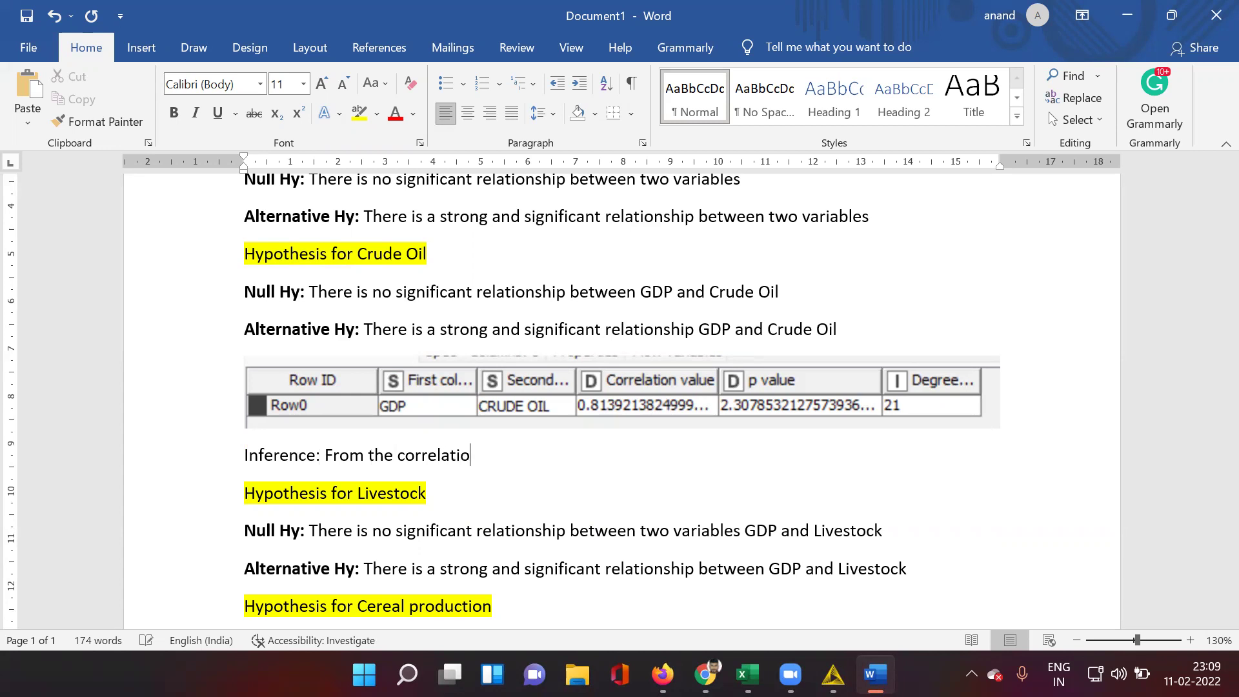
{"action": "type", "text": "ysis it has be"}
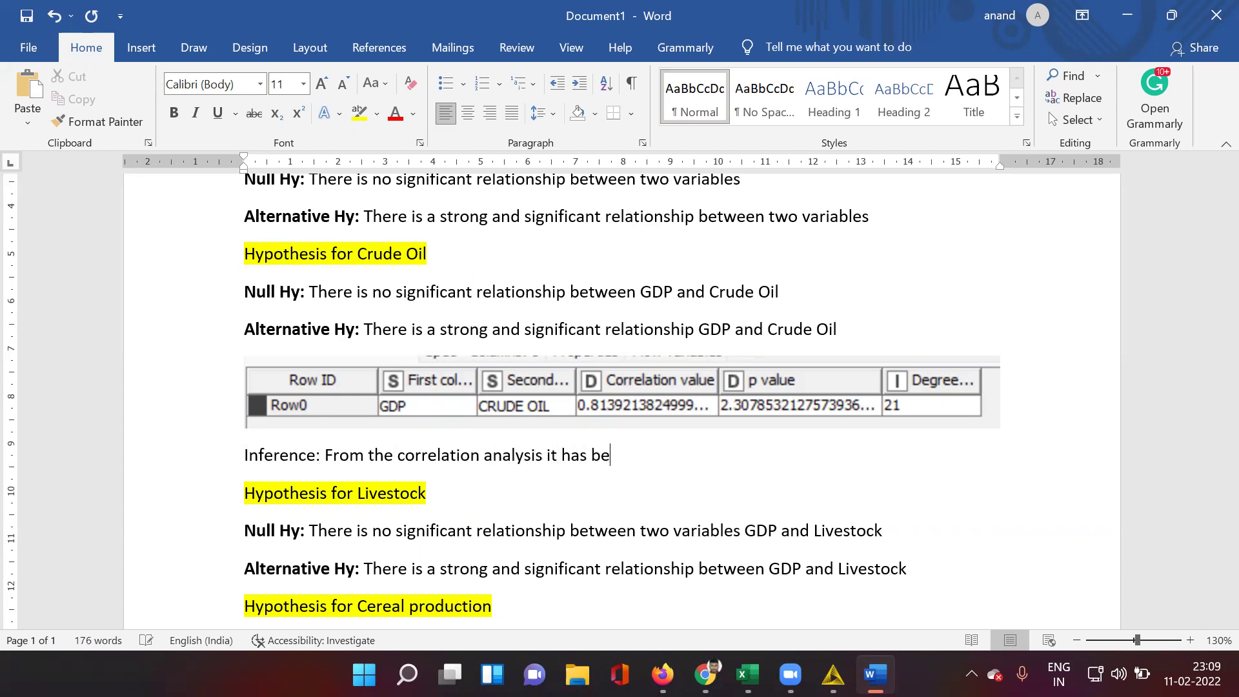
{"action": "type", "text": "en observed that"}
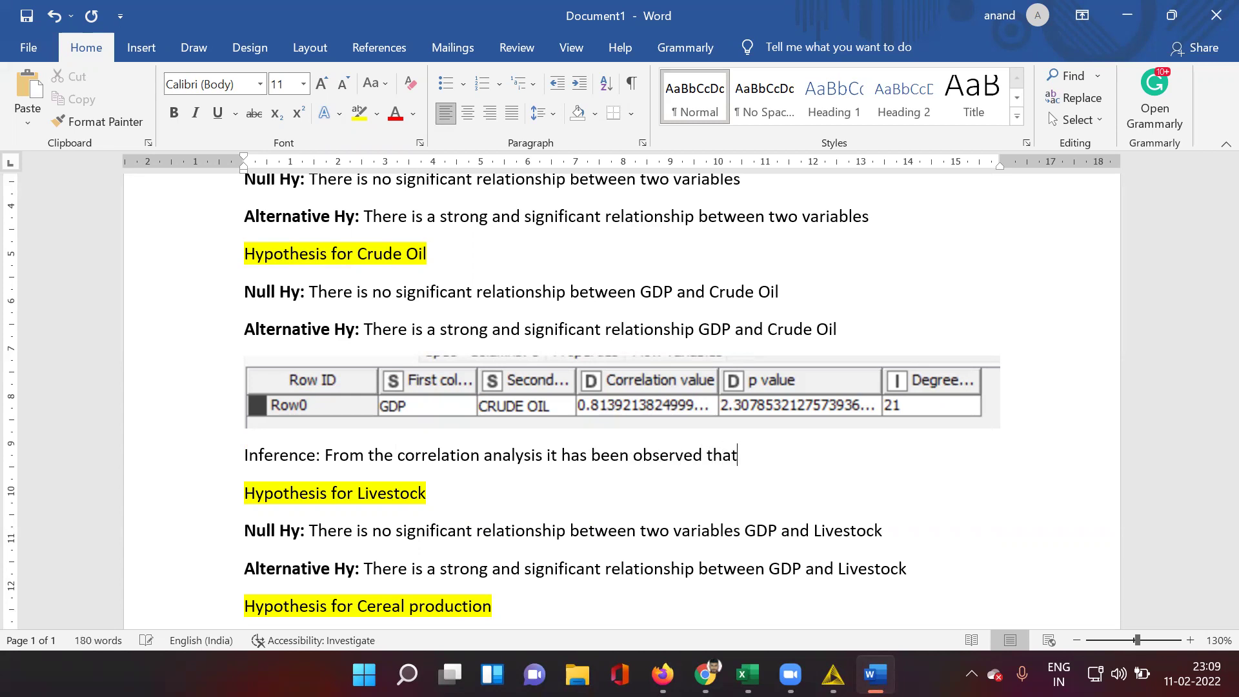
{"action": "type", "text": ", the P=Value wh"}
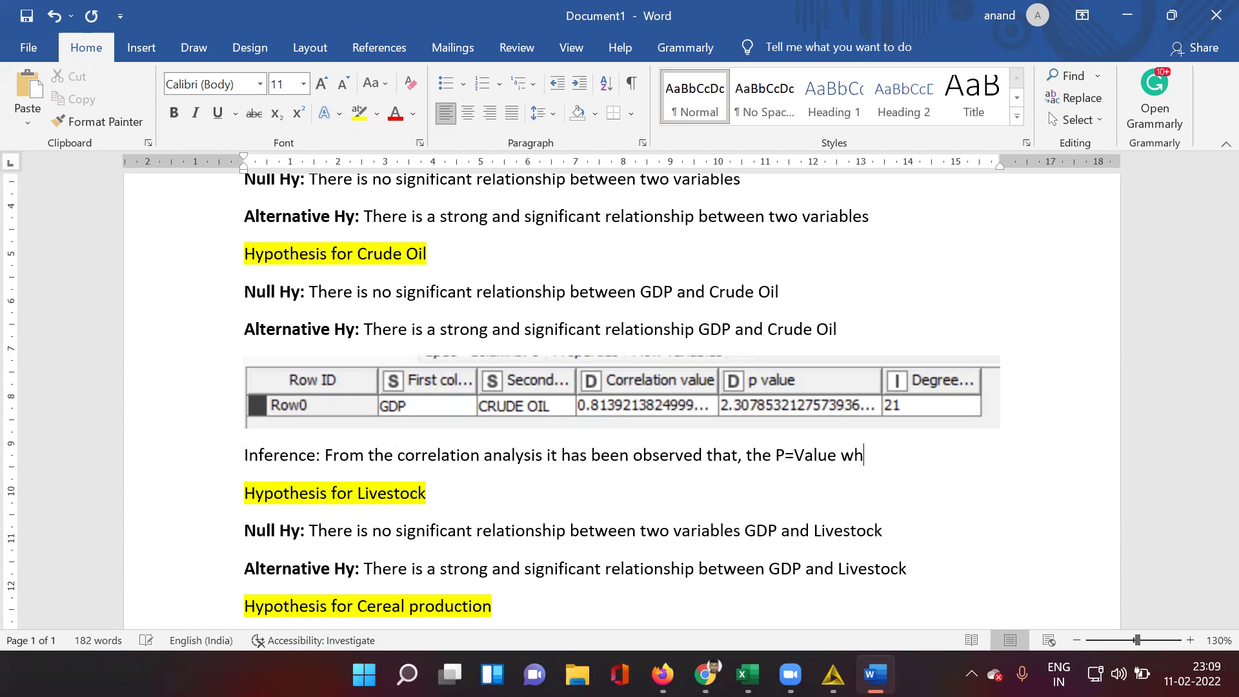
{"action": "type", "text": "ich has been obtained is"}
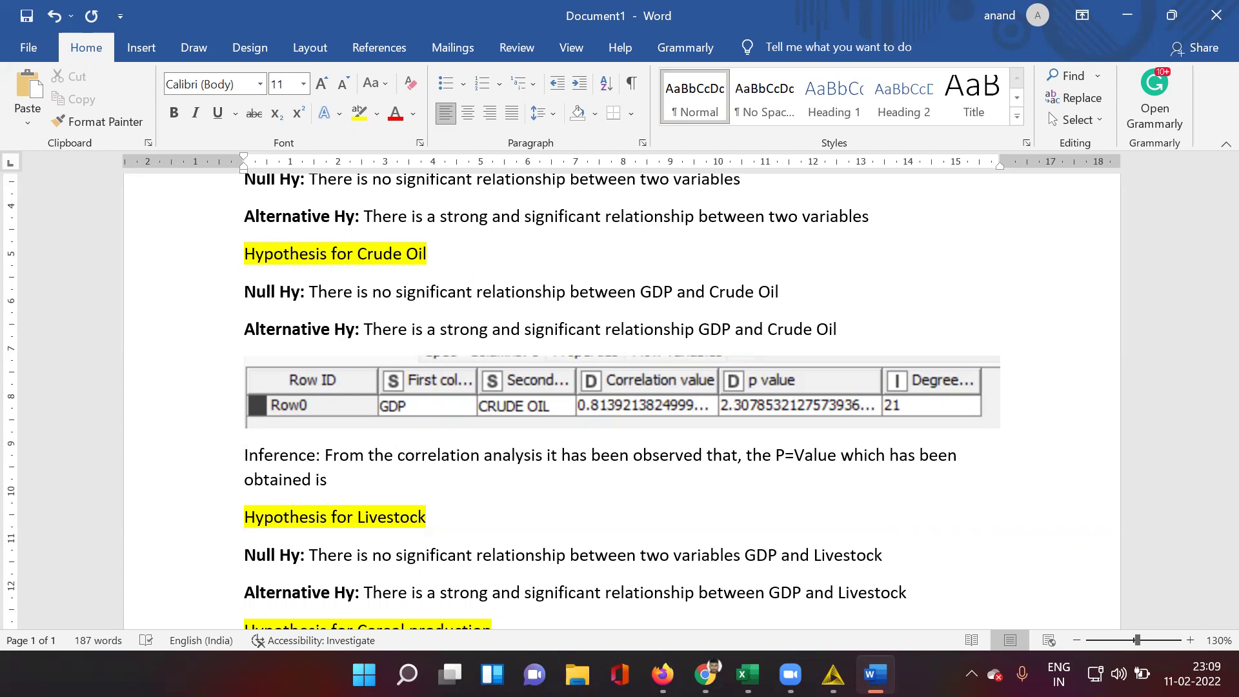
Continue the Crude Oil inference with "(p=2.30) which is more than the level of significance (P=0.05). In"
{"action": "type", "text": " (p=2.30) which "}
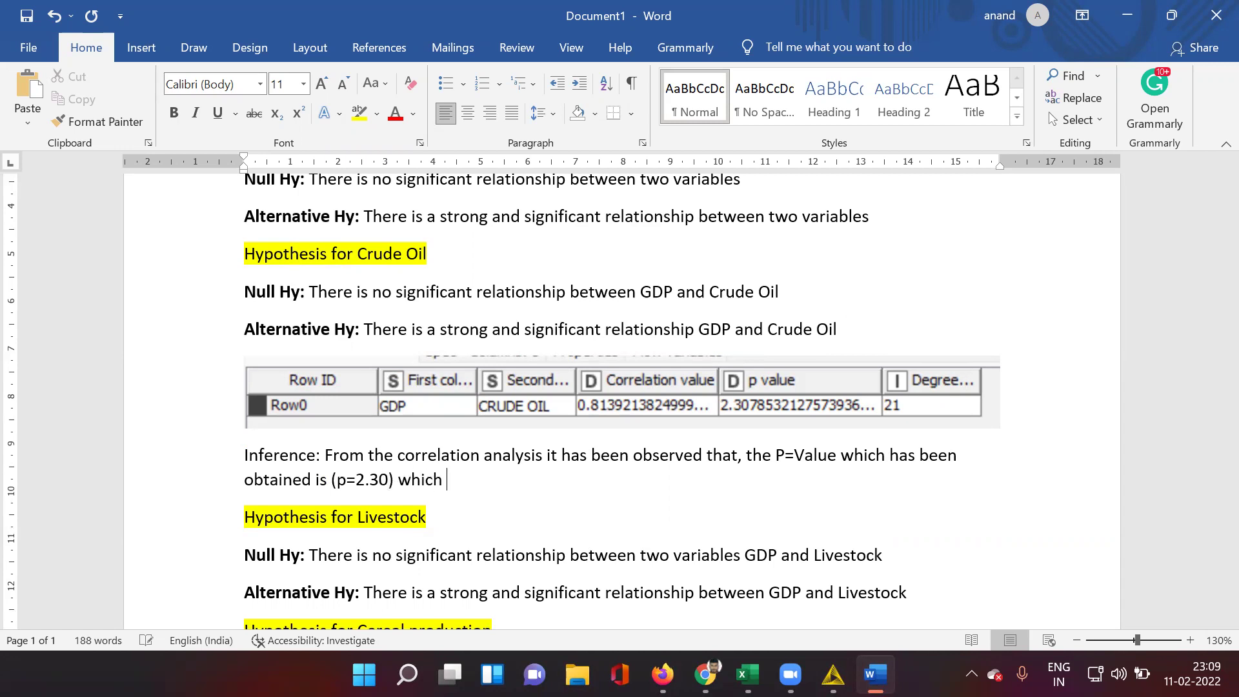
{"action": "type", "text": "is more than the level "}
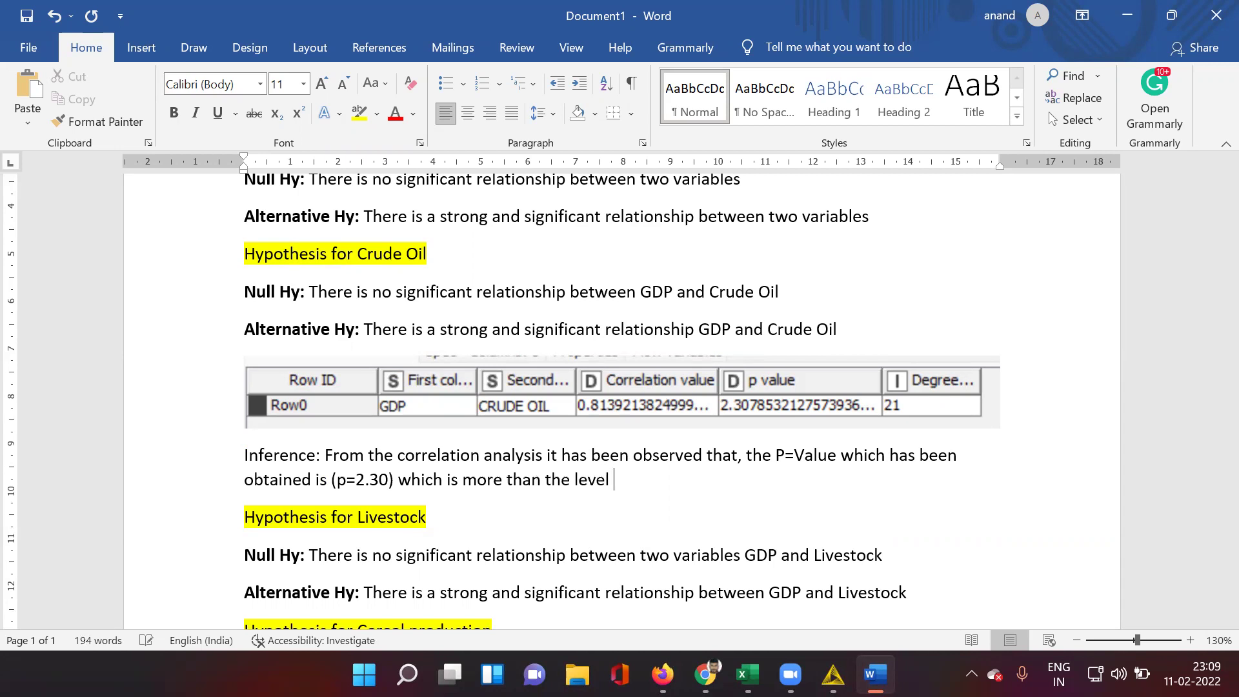
{"action": "type", "text": "of significanc"}
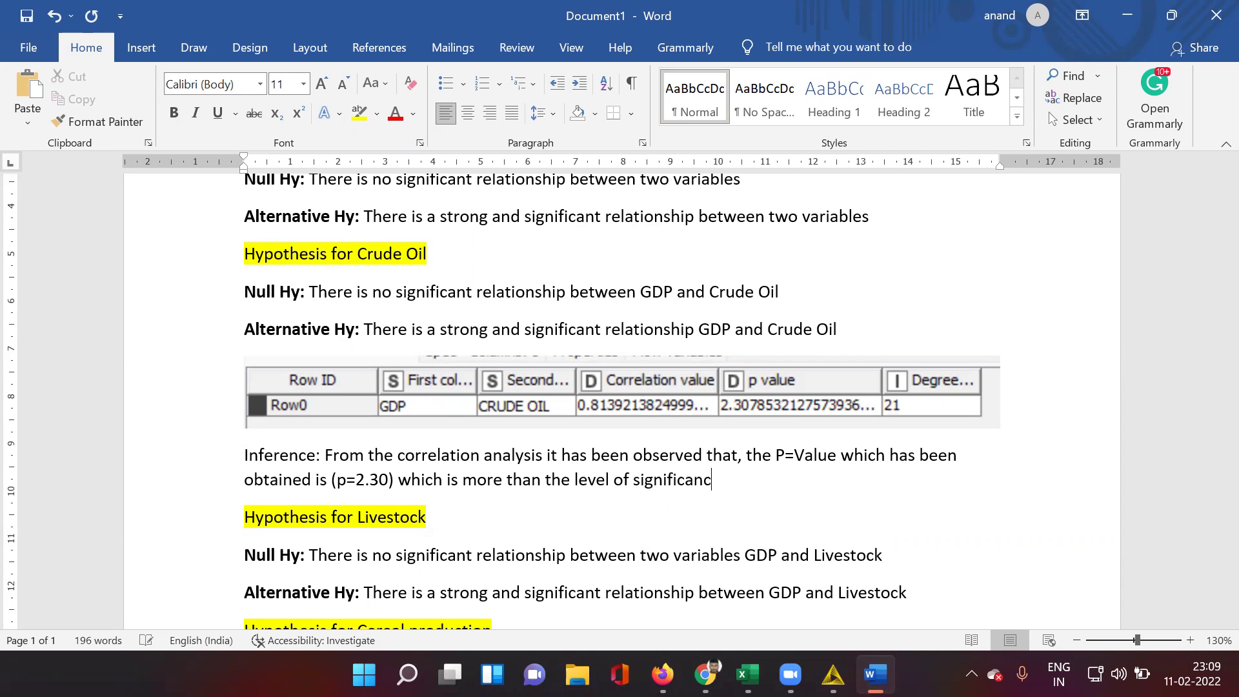
{"action": "type", "text": "e (P=OOS"}
{"action": "key", "text": "BackSpace"}
{"action": "key", "text": "BackSpace"}
{"action": "key", "text": "BackSpace"}
{"action": "key", "text": "BackSpace"}
{"action": "type", "text": "0.05). In"}
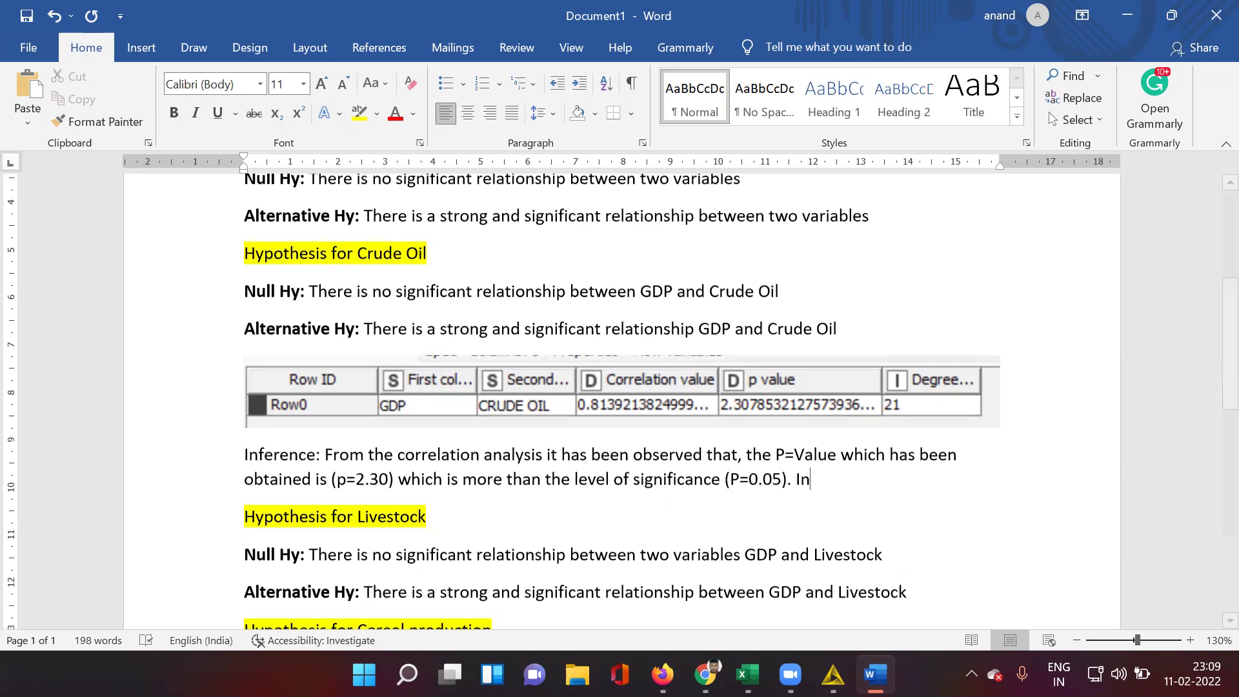
Check the Crude Oil p-value and inference against the accept/reject decision rules under Probability value
{"action": "scroll", "coordinate": [868, 285], "scroll_direction": "down", "scroll_amount": 1}
{"action": "scroll", "coordinate": [869, 285], "scroll_direction": "down", "scroll_amount": 4}
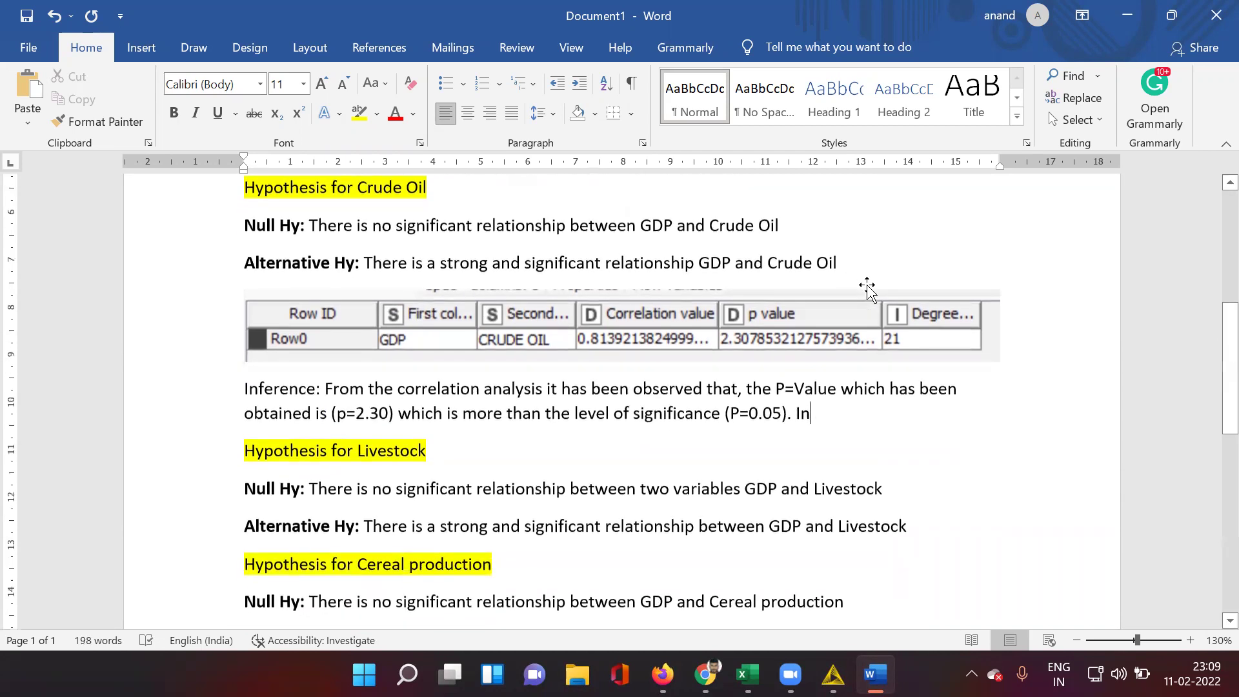
{"action": "scroll", "coordinate": [869, 285], "scroll_direction": "down", "scroll_amount": 2}
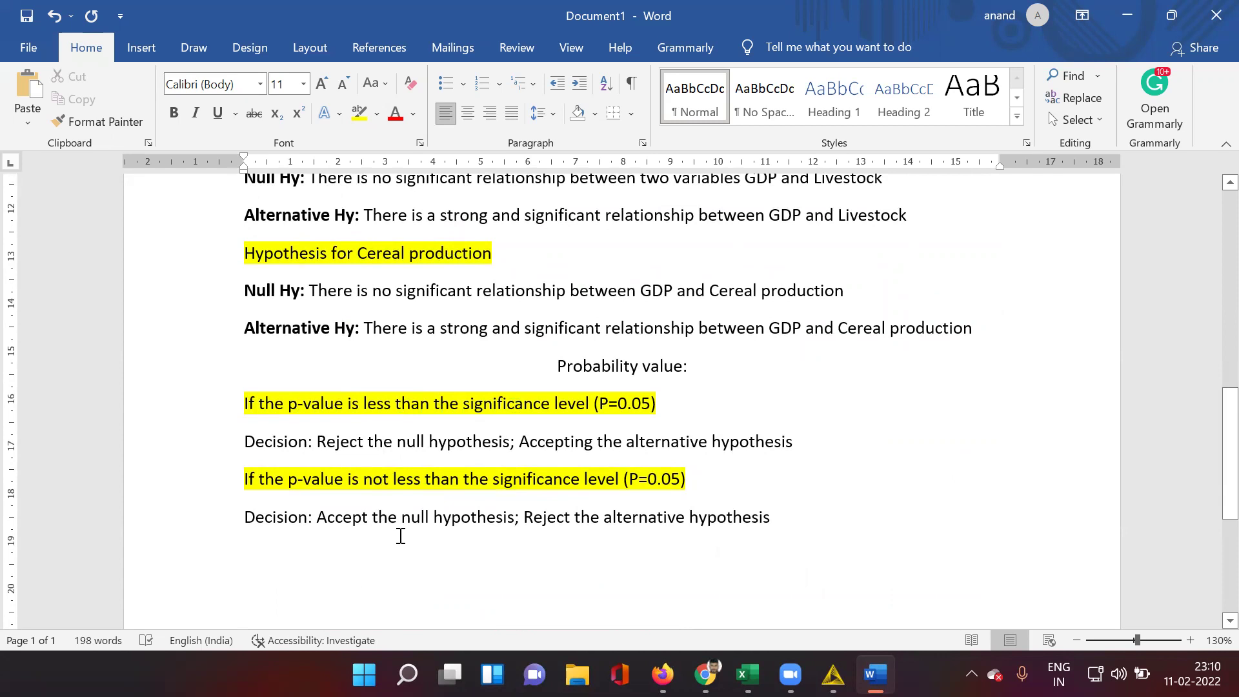
{"action": "scroll", "coordinate": [400, 536], "scroll_direction": "up", "scroll_amount": 4}
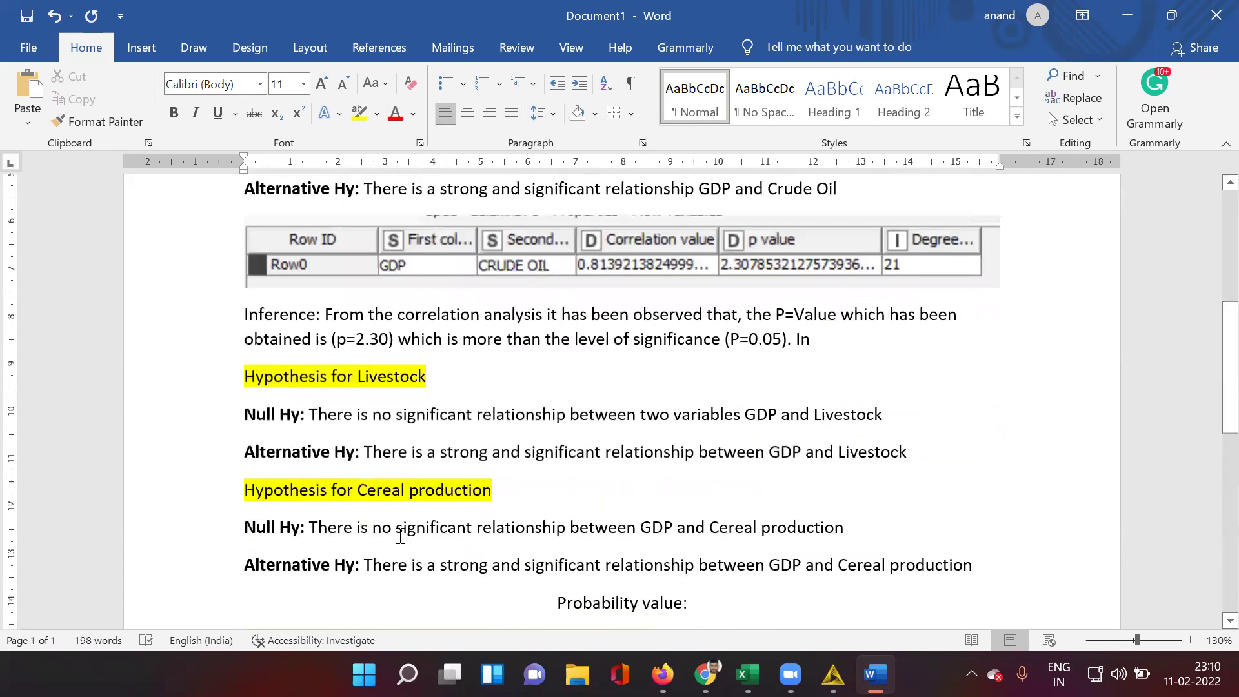
{"action": "scroll", "coordinate": [400, 536], "scroll_direction": "up", "scroll_amount": 1}
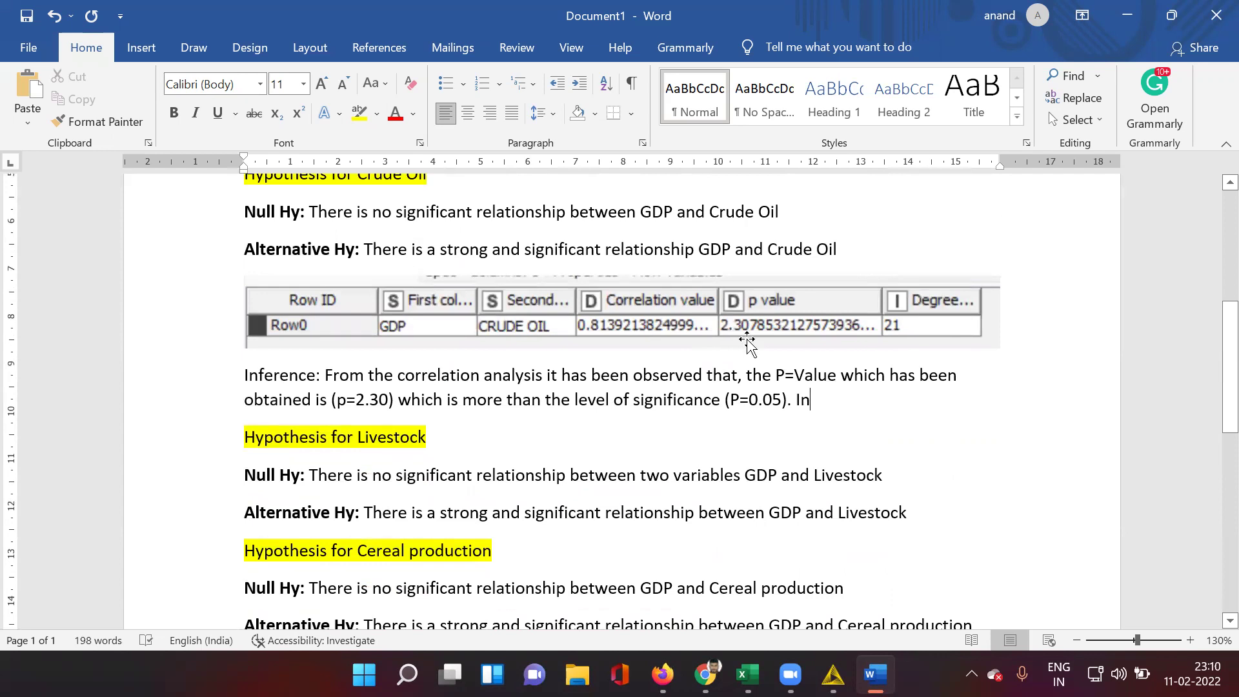
{"action": "scroll", "coordinate": [779, 375], "scroll_direction": "down", "scroll_amount": 5}
{"action": "scroll", "coordinate": [779, 375], "scroll_direction": "down", "scroll_amount": 1}
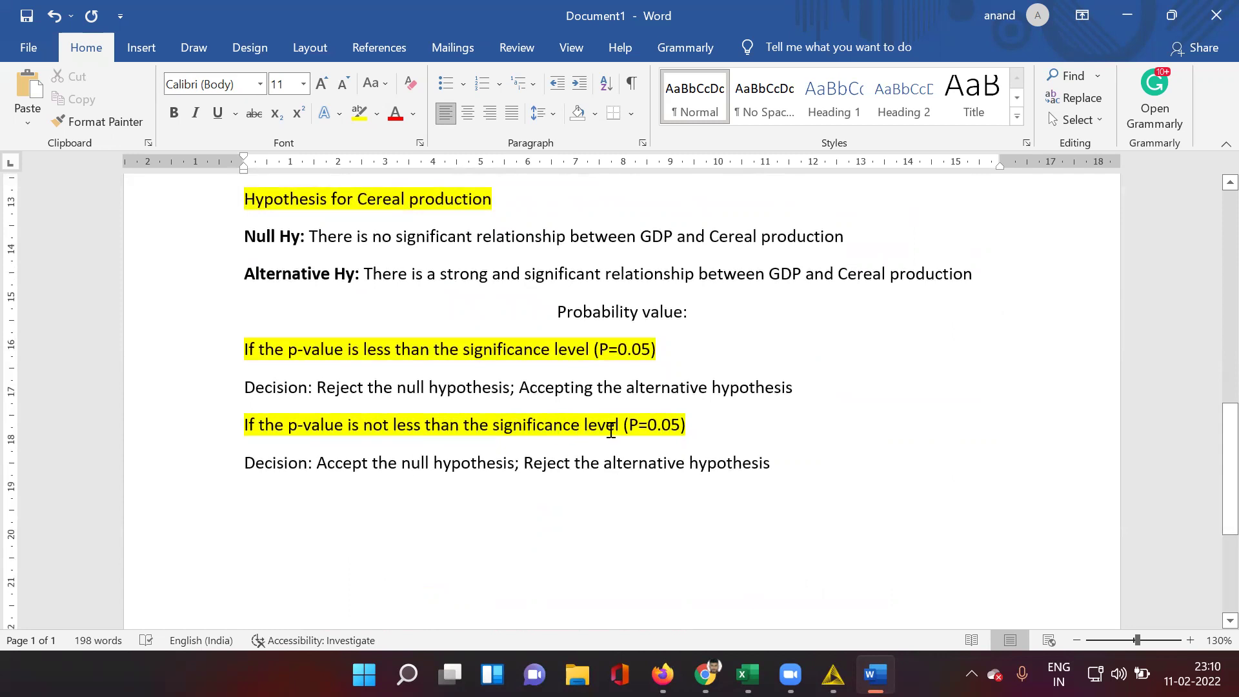
{"action": "scroll", "coordinate": [610, 429], "scroll_direction": "up", "scroll_amount": 1}
{"action": "scroll", "coordinate": [611, 429], "scroll_direction": "down", "scroll_amount": 1}
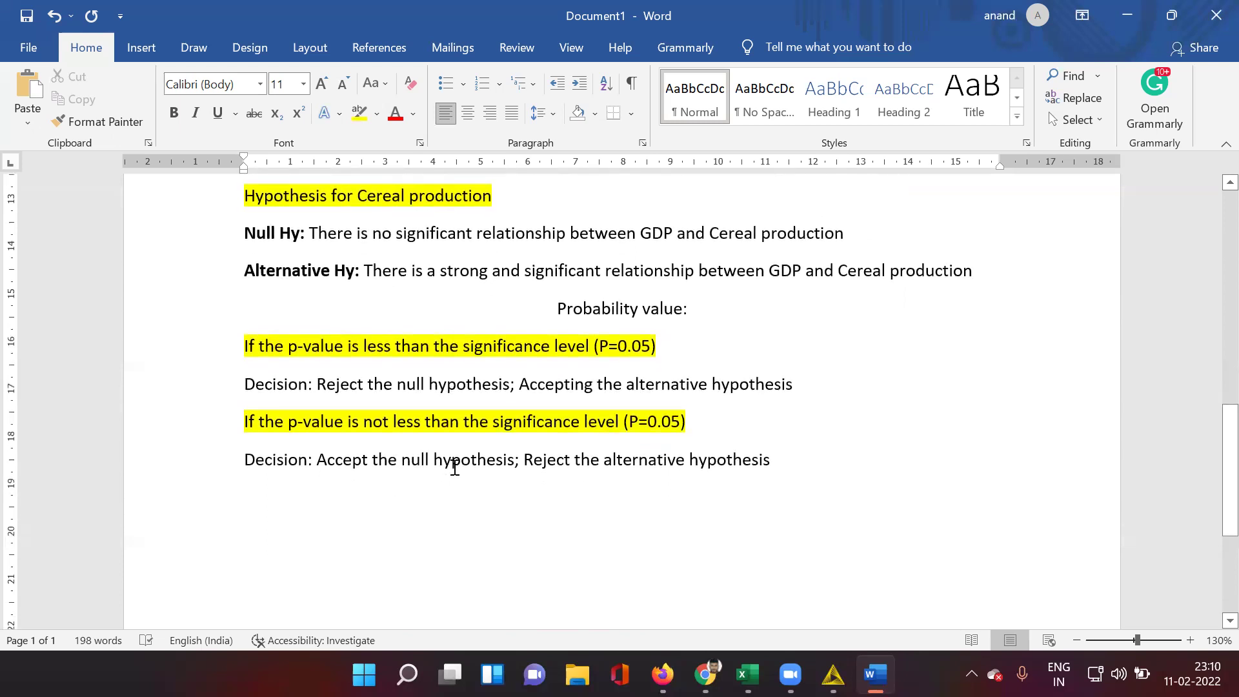
{"action": "scroll", "coordinate": [454, 467], "scroll_direction": "up", "scroll_amount": 6}
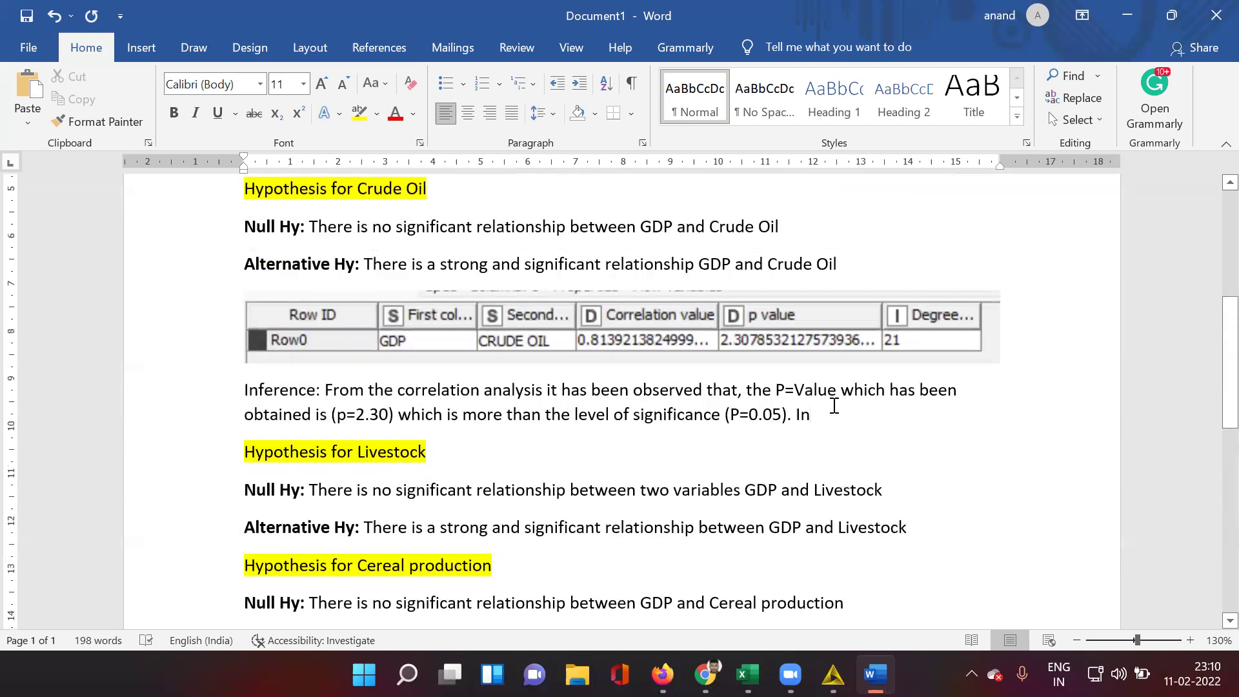
Extend the Crude Oil inference with "this regard we accept the null hypothesis ("
{"action": "type", "text": "this regard we acc"}
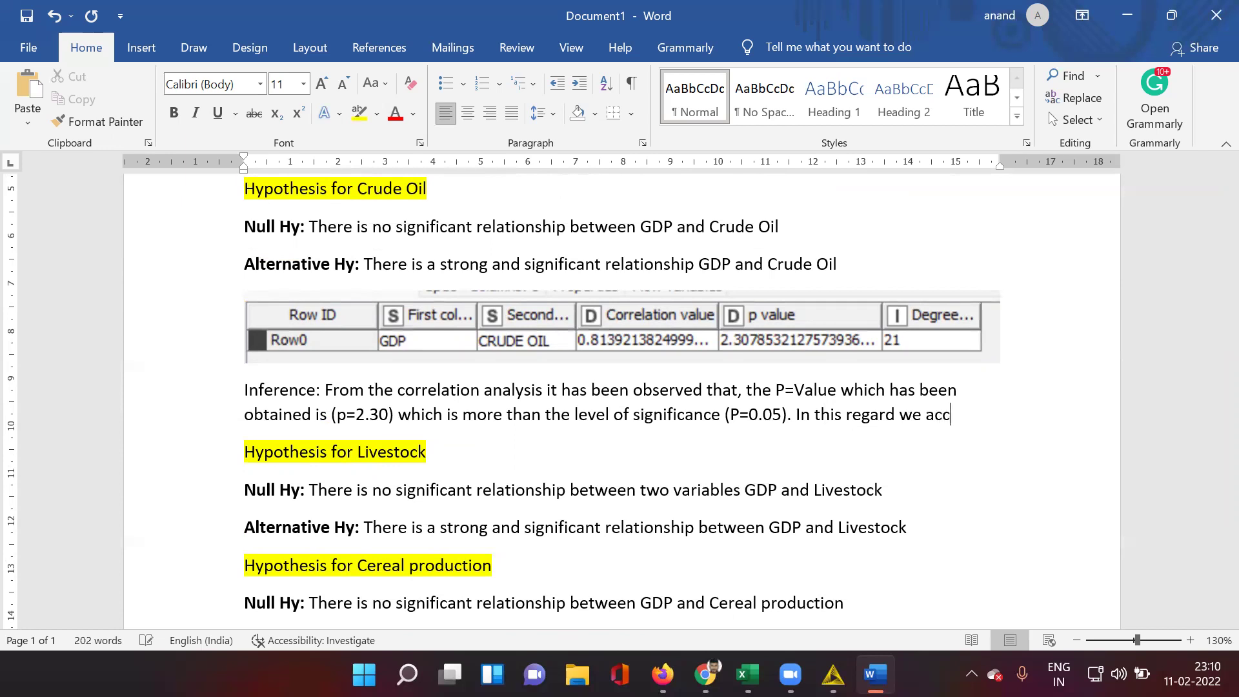
{"action": "type", "text": "ept the null "}
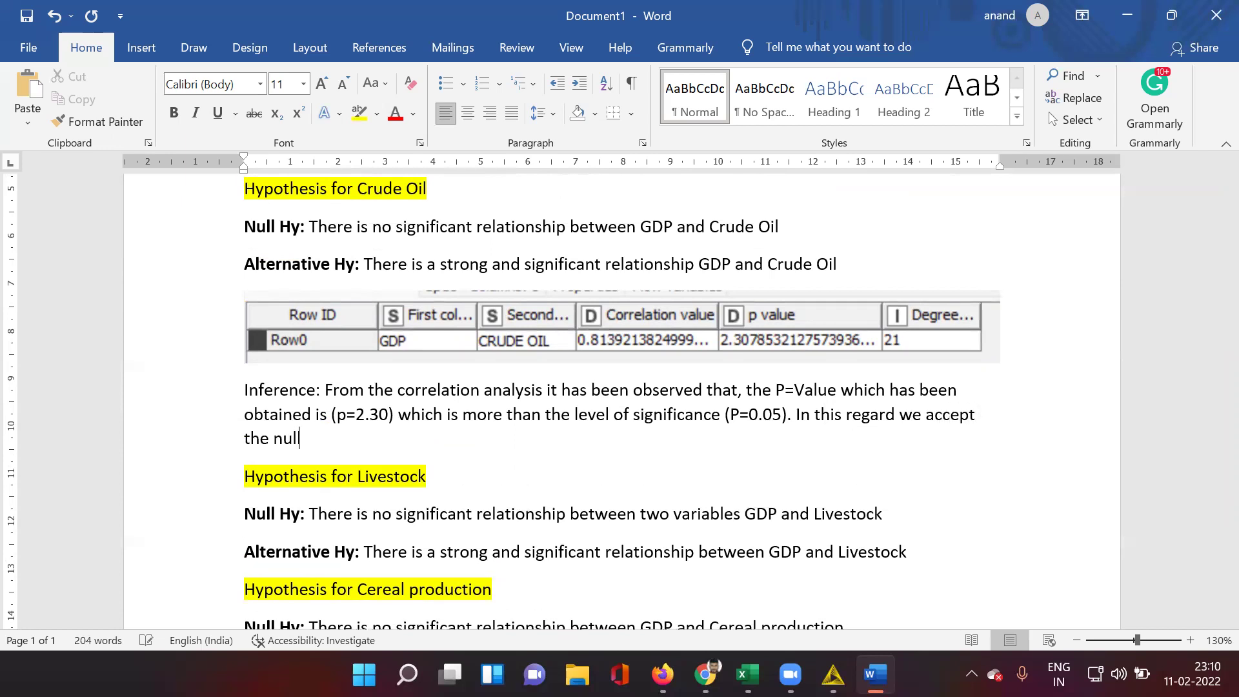
{"action": "type", "text": "hypothesis ("}
{"action": "scroll", "coordinate": [833, 405], "scroll_direction": "down", "scroll_amount": 3}
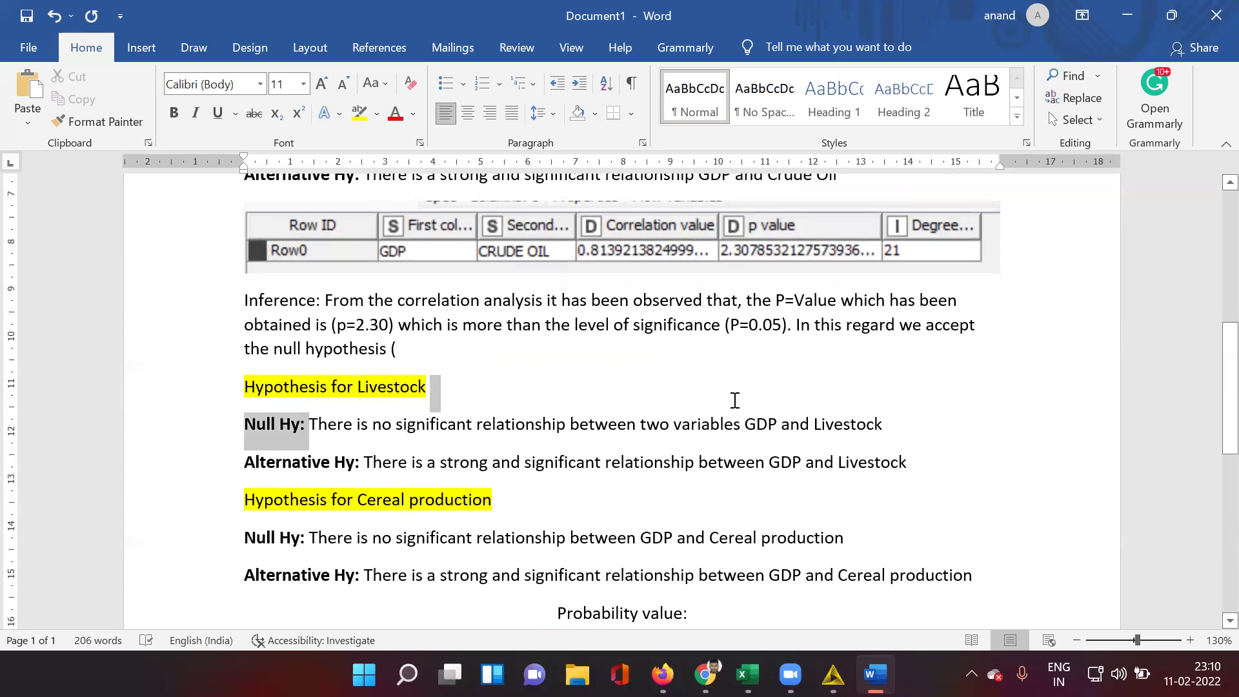
{"action": "left_click_drag", "start_coordinate": [310, 424], "coordinate": [886, 422]}
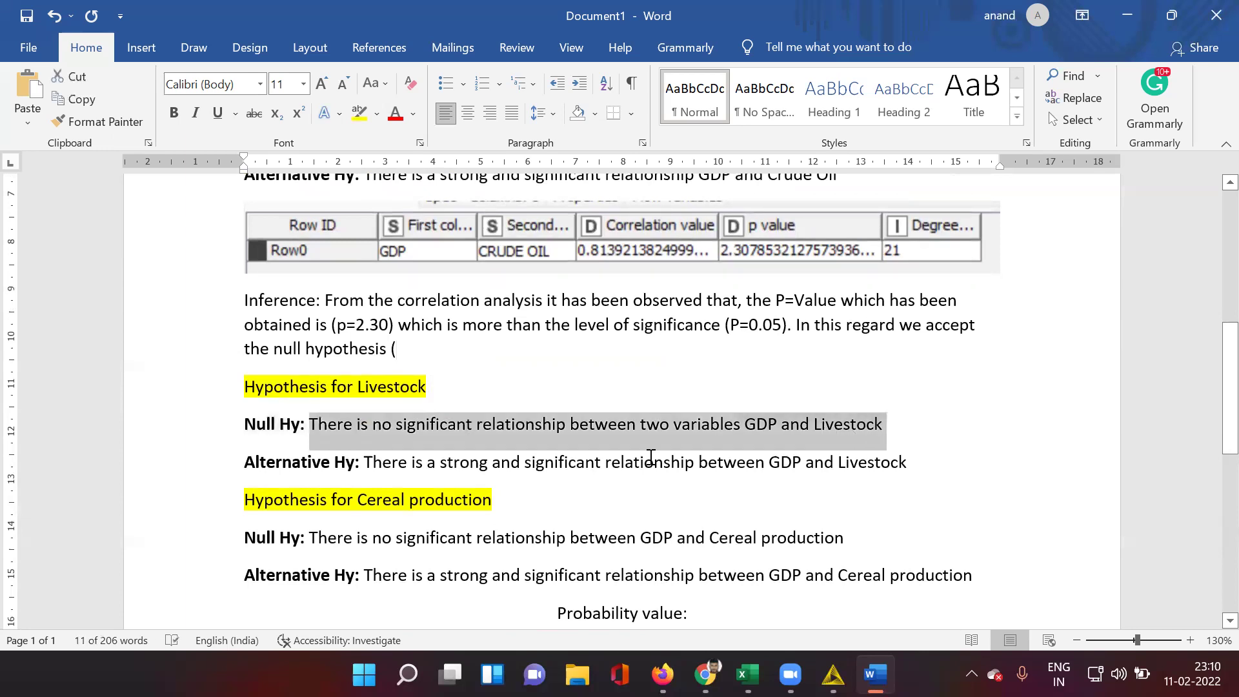
{"action": "left_click", "coordinate": [650, 458]}
Copy the Crude Oil null hypothesis sentence, paste it as text only at the end of the inference, and finish with ")."
{"action": "scroll", "coordinate": [650, 454], "scroll_direction": "up", "scroll_amount": 6}
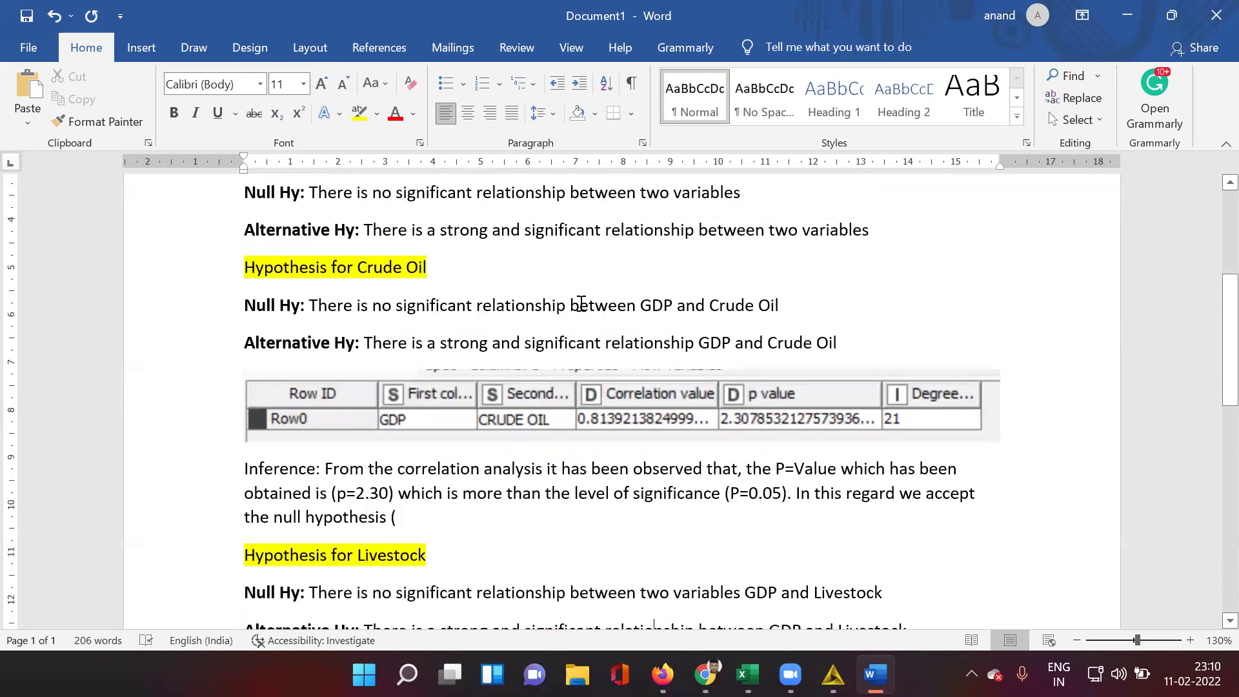
{"action": "left_click_drag", "start_coordinate": [312, 305], "coordinate": [802, 307]}
{"action": "right_click", "coordinate": [725, 316]}
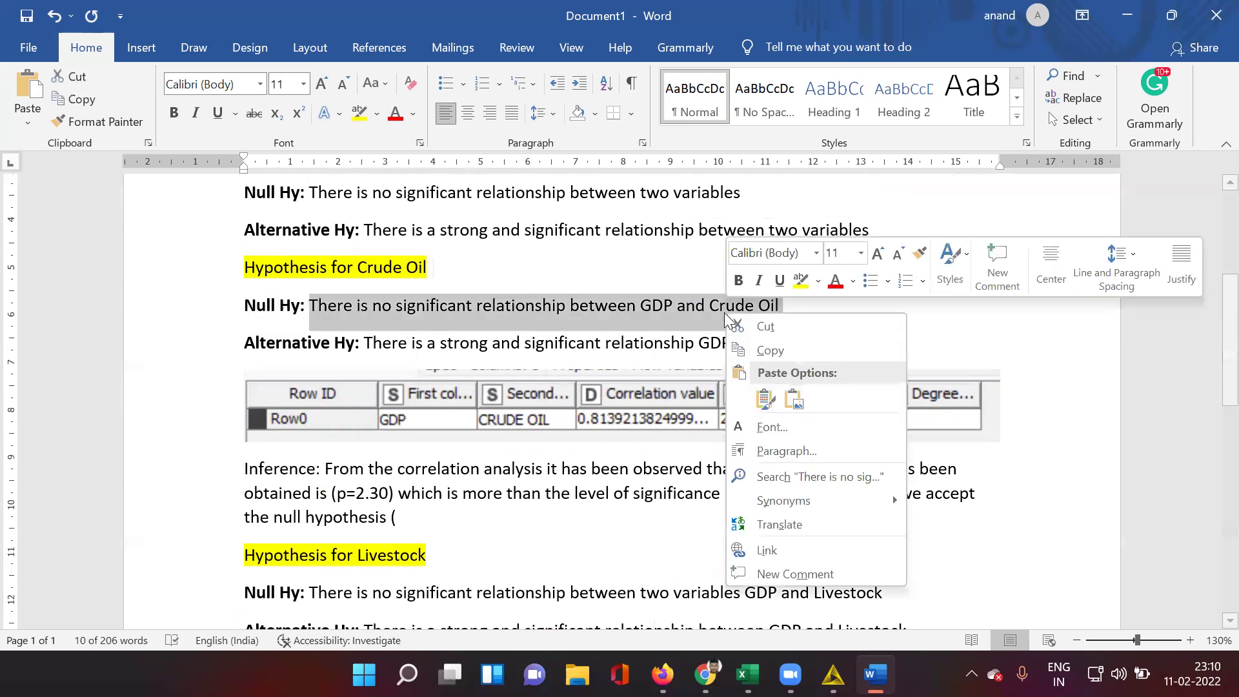
{"action": "left_click", "coordinate": [770, 352]}
{"action": "left_click", "coordinate": [481, 513]}
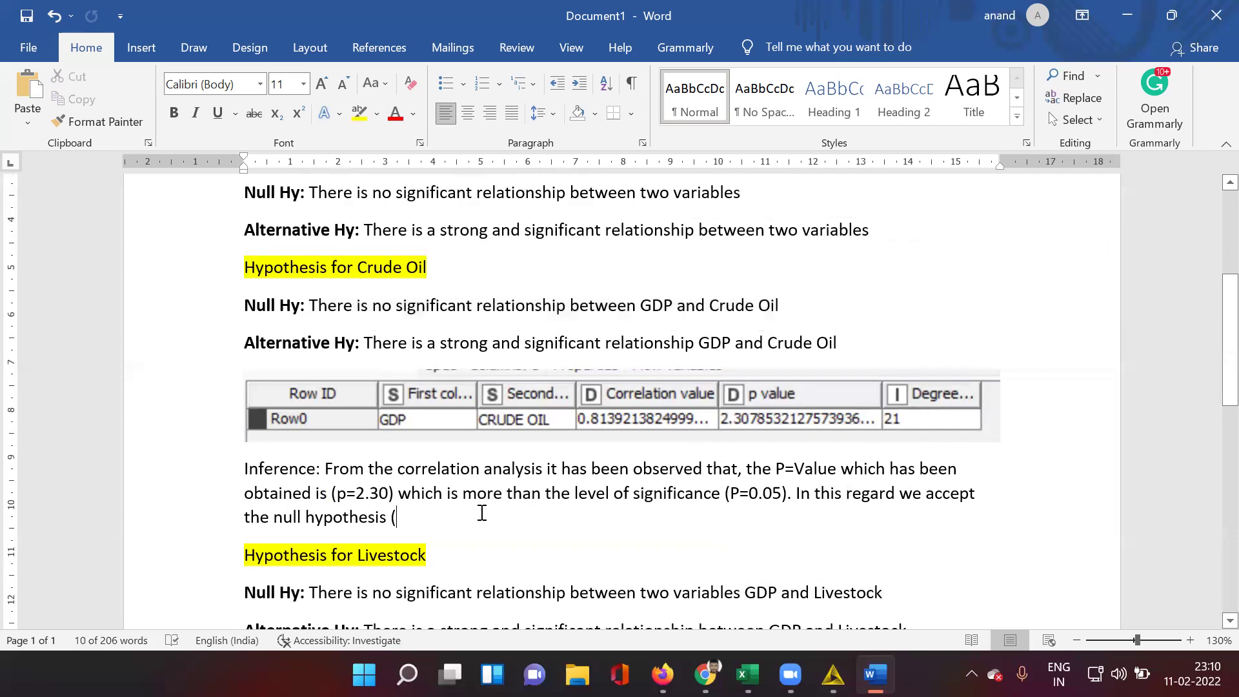
{"action": "right_click", "coordinate": [481, 513]}
{"action": "left_click", "coordinate": [605, 326]}
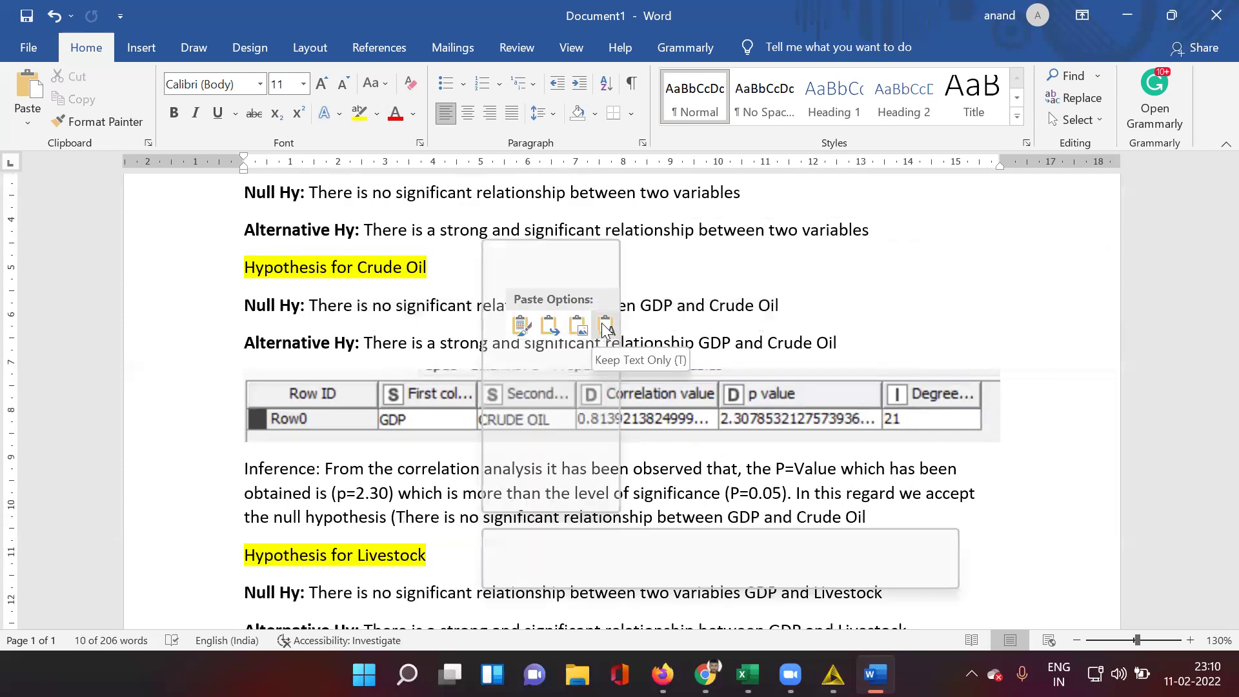
{"action": "type", "text": ")."}
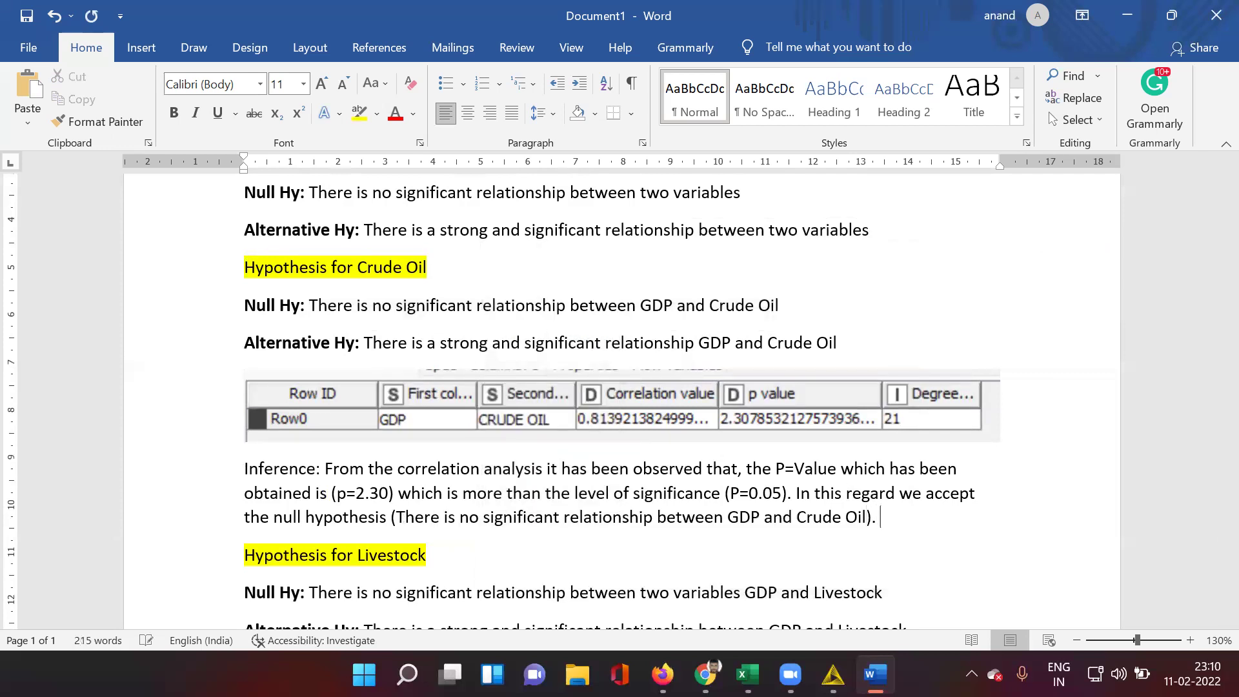
Justify the Crude Oil inference paragraph and colour its text red
{"action": "scroll", "coordinate": [810, 316], "scroll_direction": "down", "scroll_amount": 3}
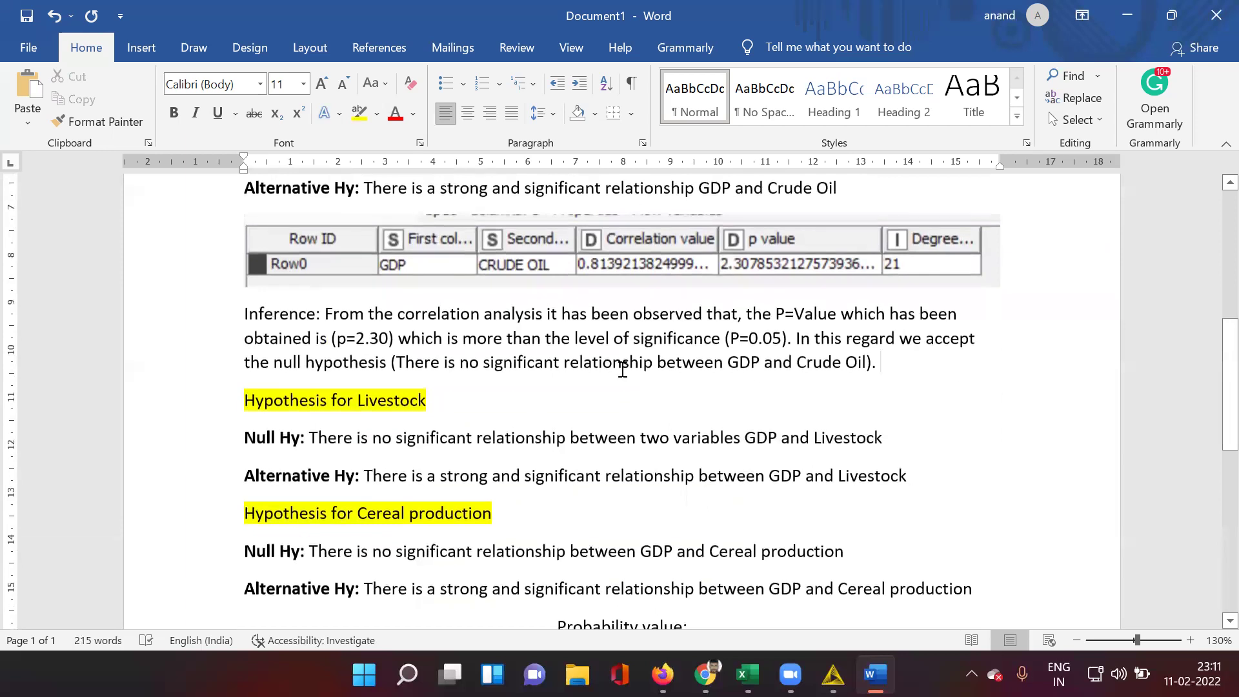
{"action": "left_click_drag", "start_coordinate": [884, 362], "coordinate": [264, 319]}
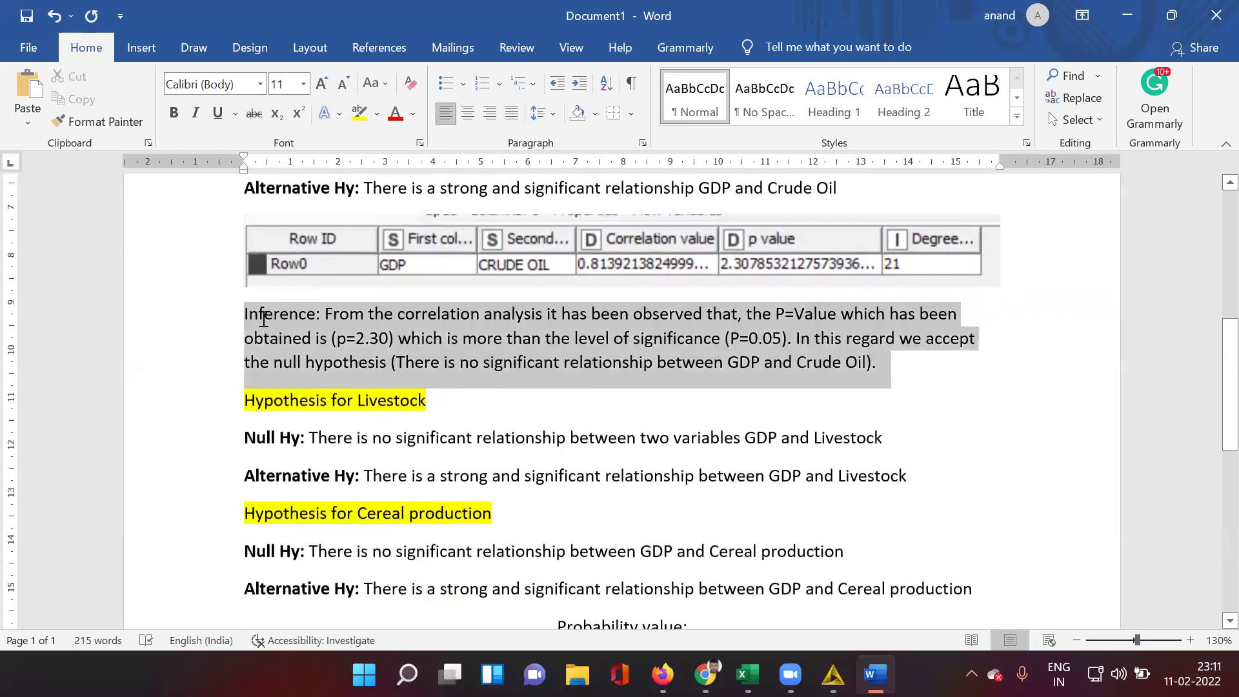
{"action": "left_click", "coordinate": [511, 113]}
{"action": "left_click", "coordinate": [395, 113]}
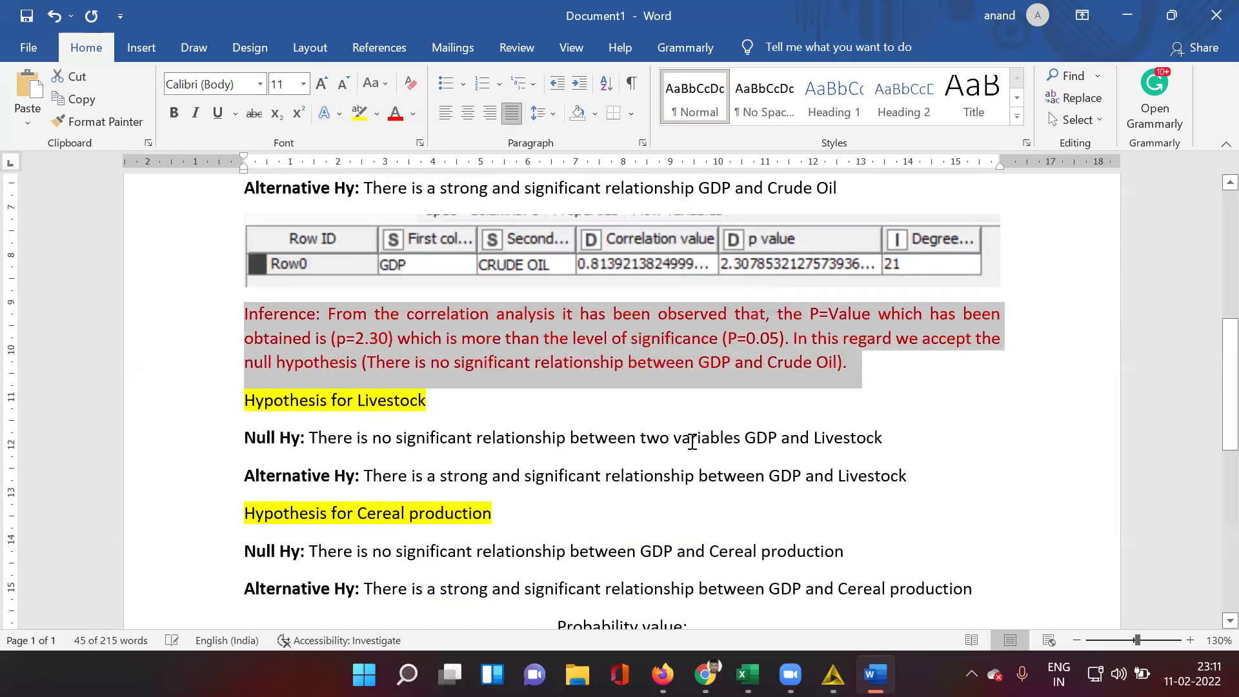
{"action": "left_click", "coordinate": [691, 441]}
{"action": "scroll", "coordinate": [692, 442], "scroll_direction": "down", "scroll_amount": 1}
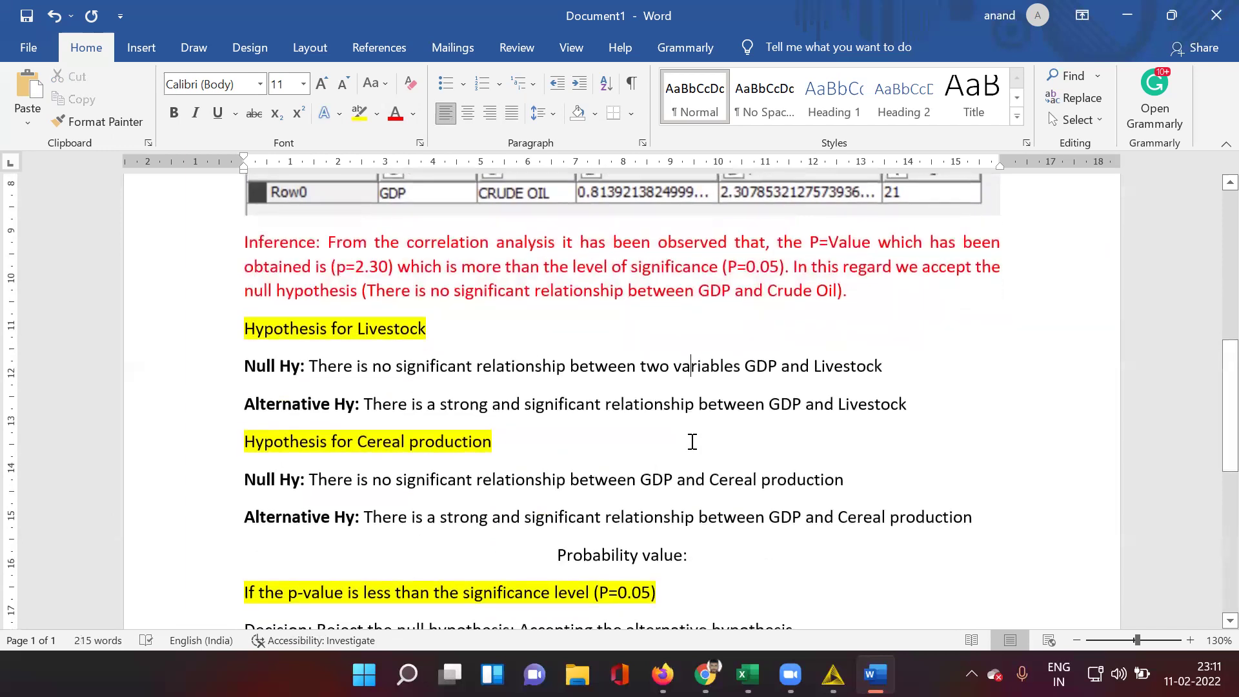
Switch to KNIME Analytics Platform and open the Correlation measure table of the Correlation 2 node
{"action": "left_click", "coordinate": [832, 674]}
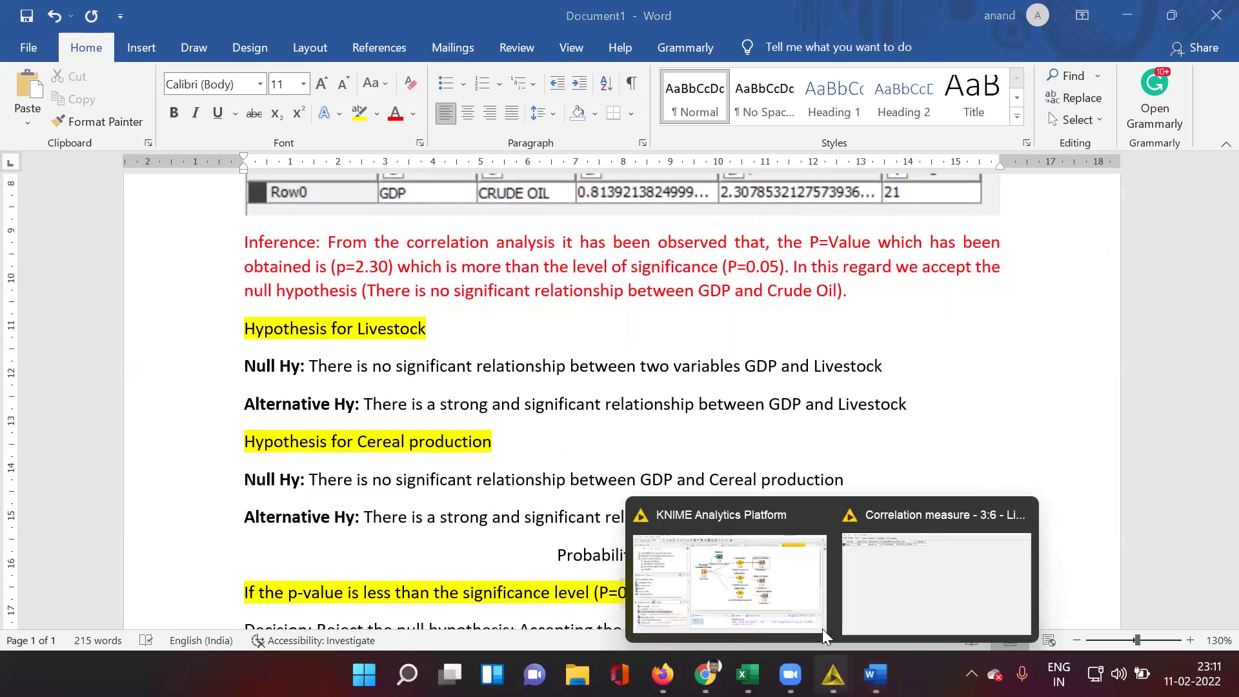
{"action": "left_click", "coordinate": [820, 631]}
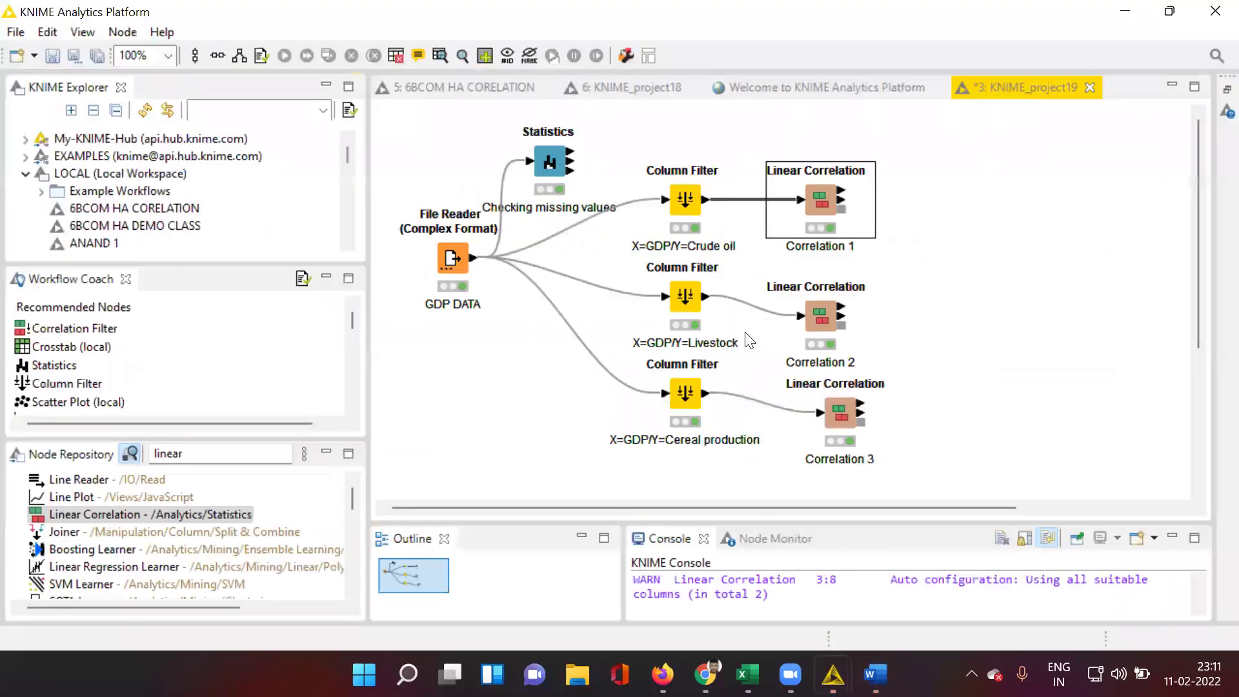
{"action": "left_click", "coordinate": [818, 316]}
{"action": "right_click", "coordinate": [818, 316]}
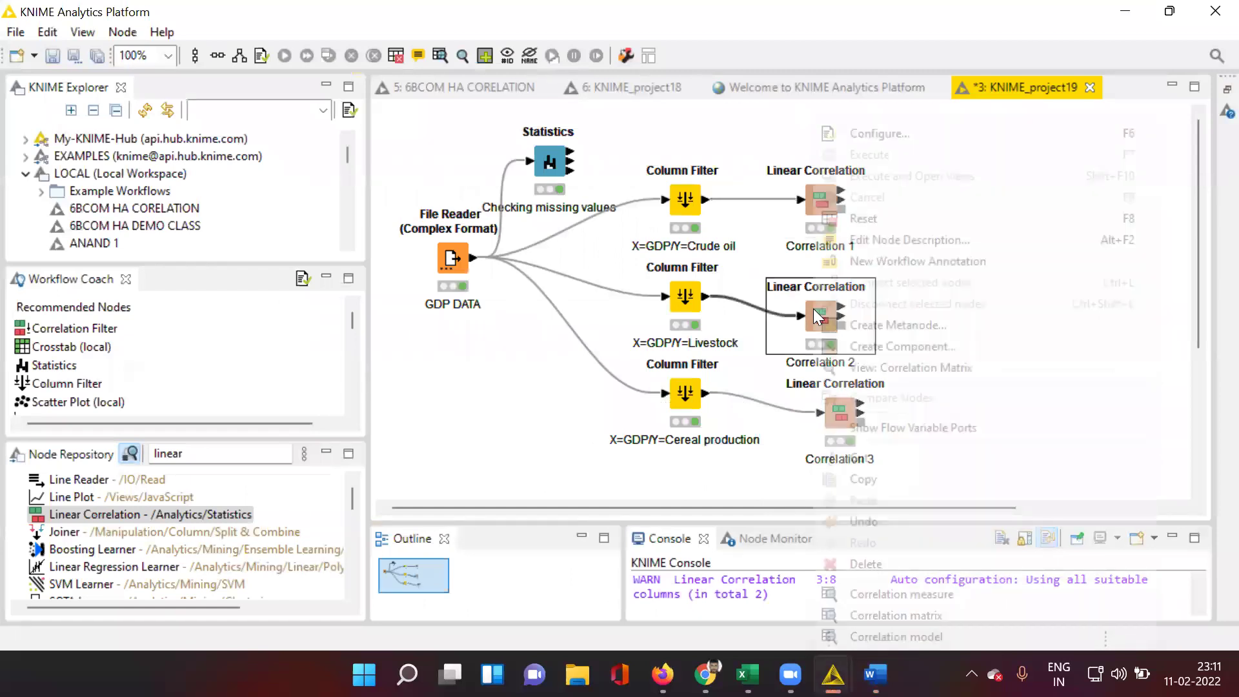
{"action": "left_click", "coordinate": [888, 594]}
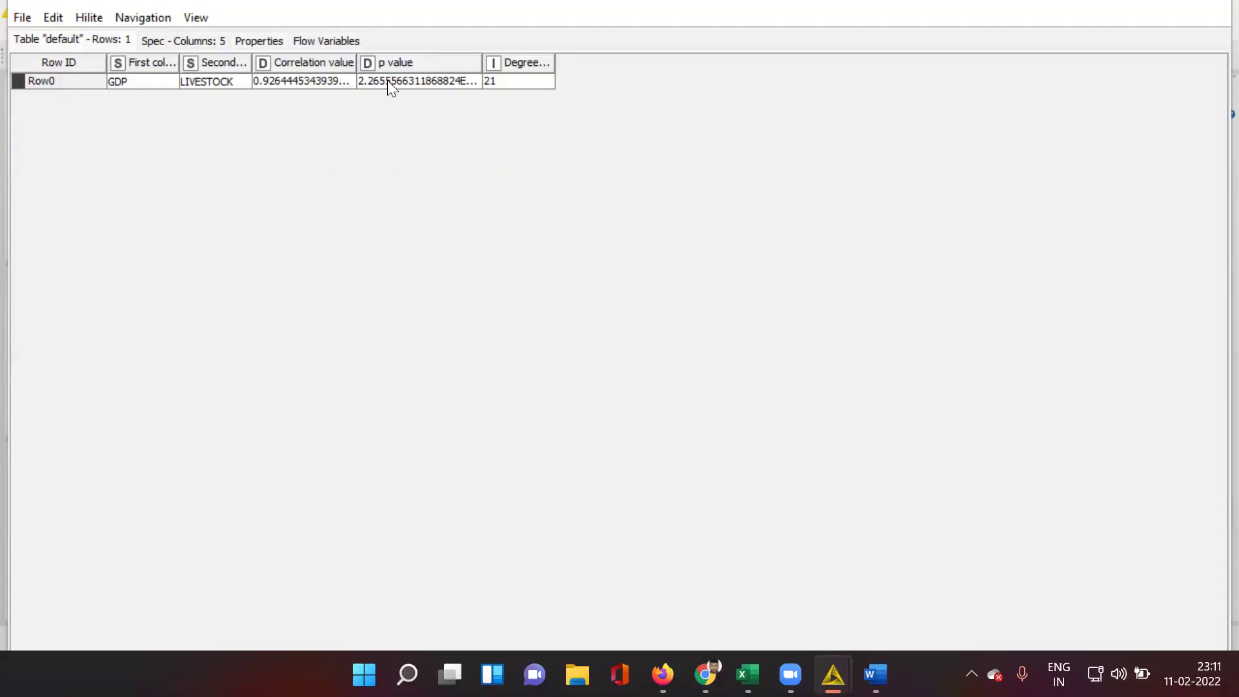
Switch to Word and copy the Crude Oil inference paragraph below the Livestock alternative hypothesis, leaving a blank line above it
{"action": "left_click", "coordinate": [1208, 7]}
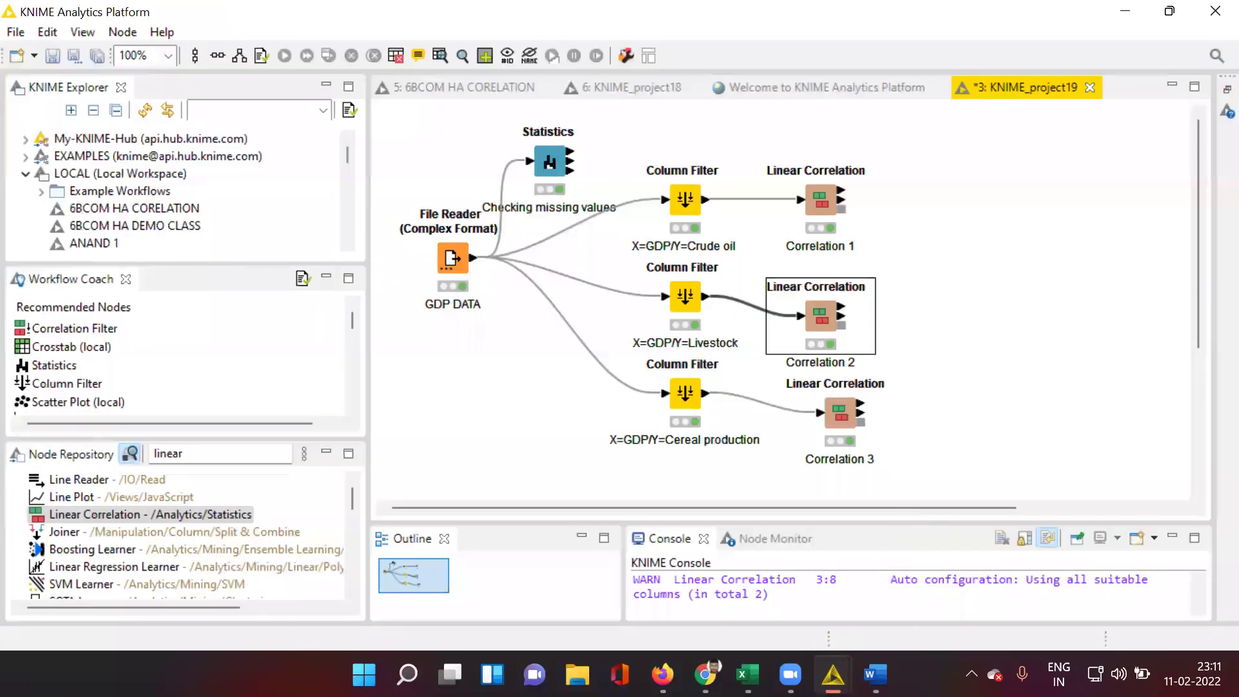
{"action": "left_click", "coordinate": [875, 674]}
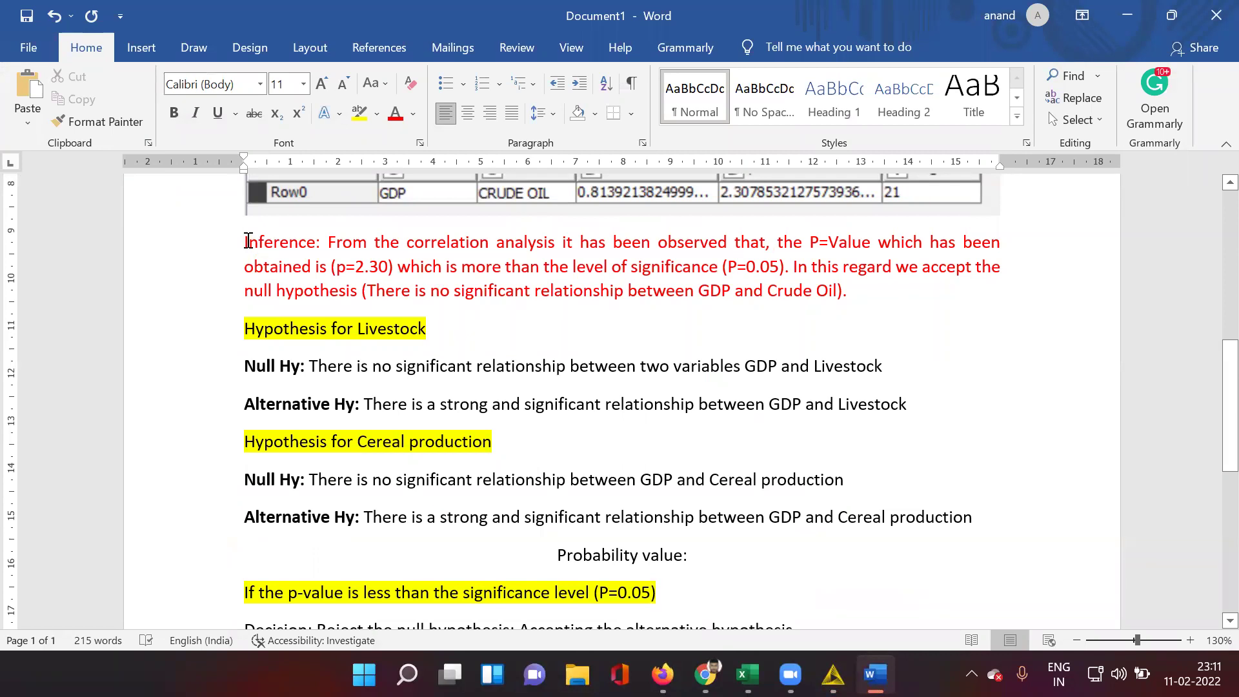
{"action": "left_click_drag", "start_coordinate": [248, 241], "coordinate": [858, 292]}
{"action": "right_click", "coordinate": [703, 283]}
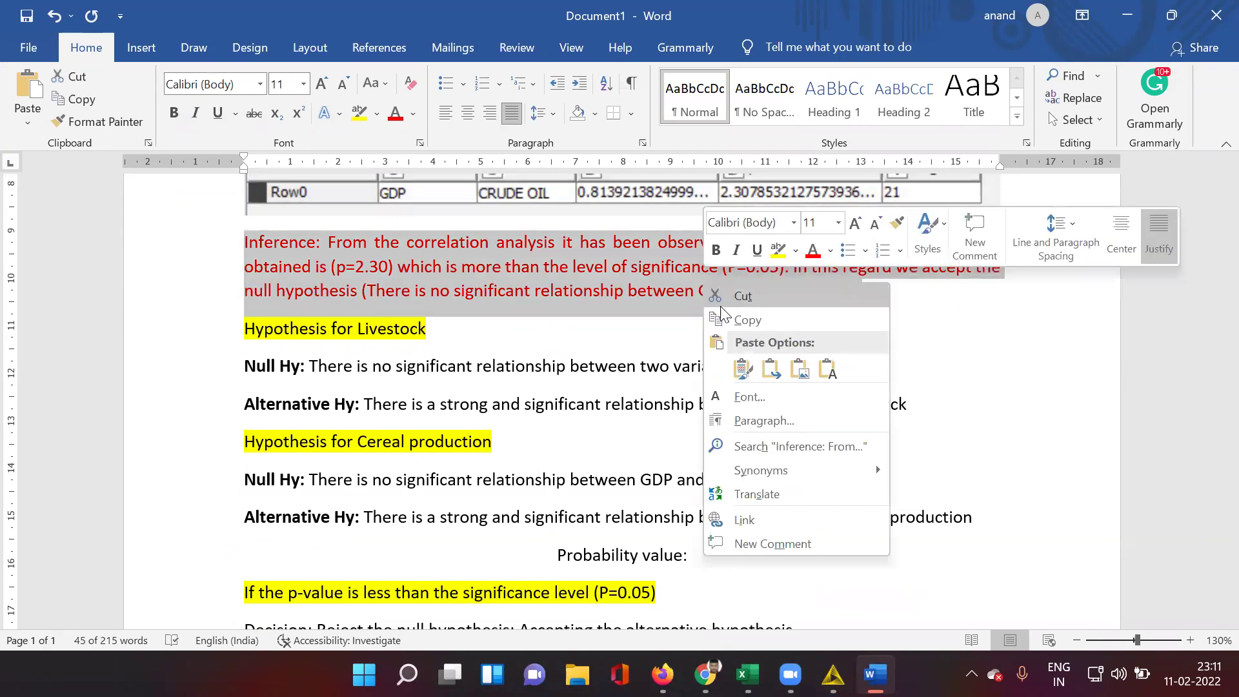
{"action": "left_click", "coordinate": [734, 323]}
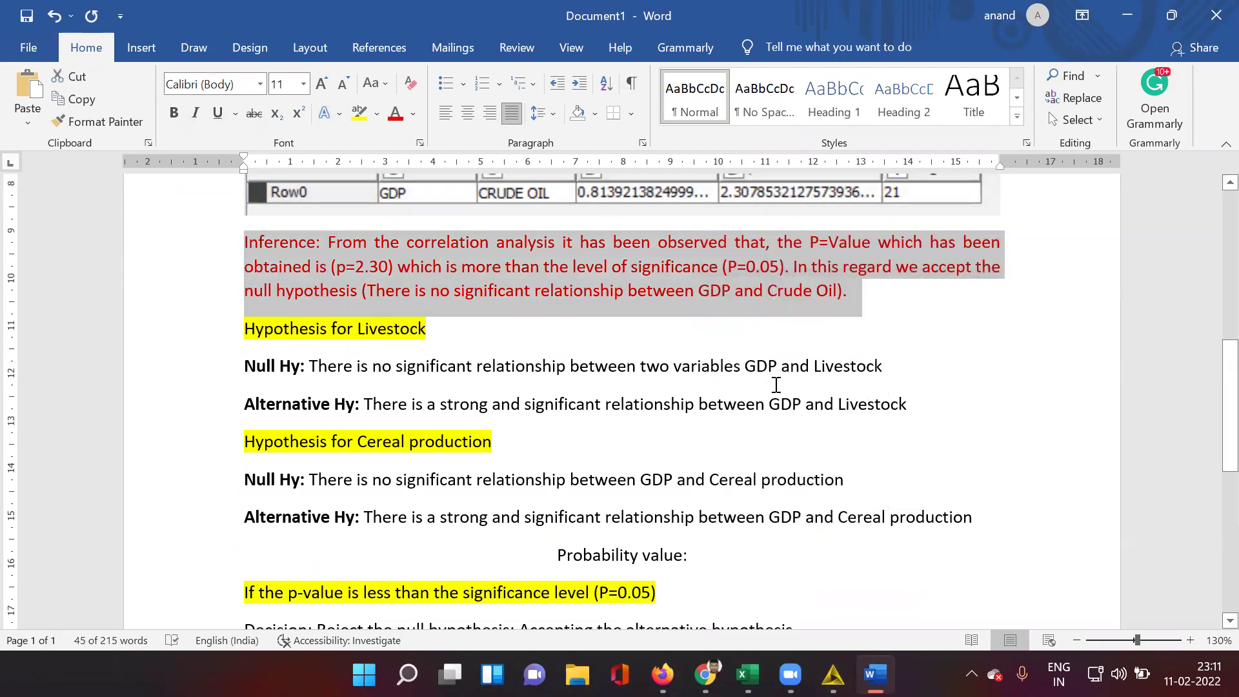
{"action": "left_click", "coordinate": [927, 411]}
{"action": "key", "text": "Return"}
{"action": "key", "text": "Return"}
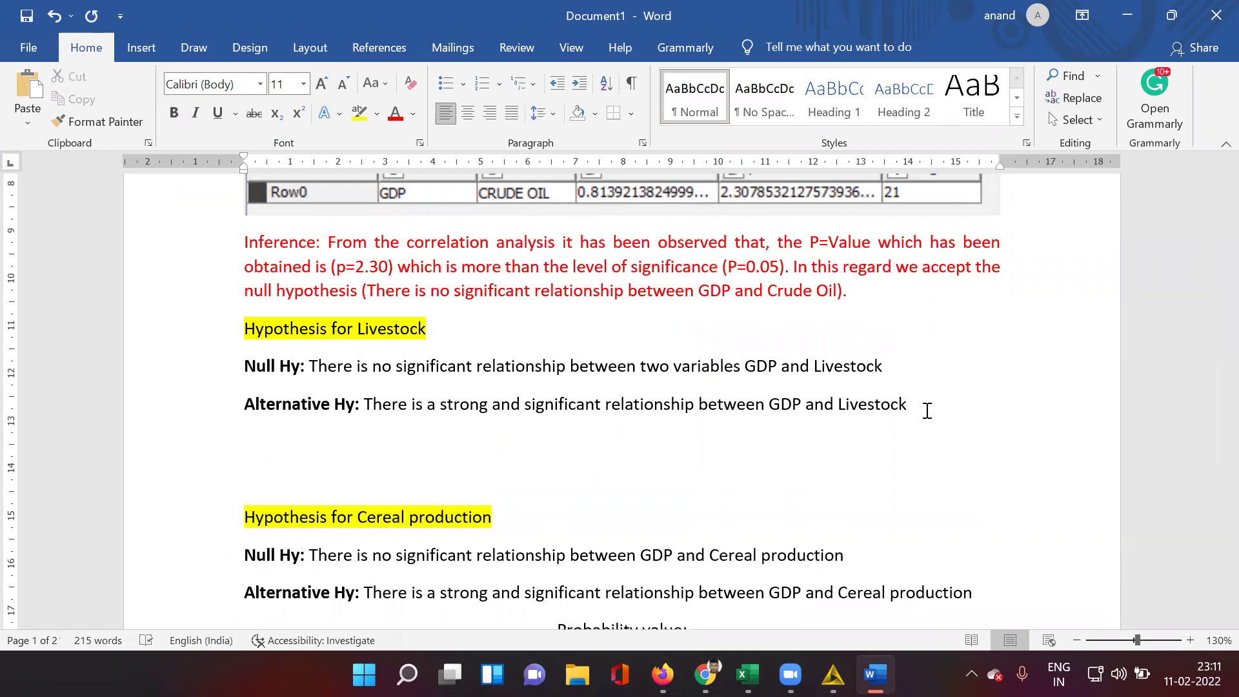
{"action": "key", "text": "ctrl+v"}
Switch to KNIME's open Correlation measure window and copy a screenshot of its GDP and CRUDE OIL table
{"action": "mouse_move", "coordinate": [833, 674]}
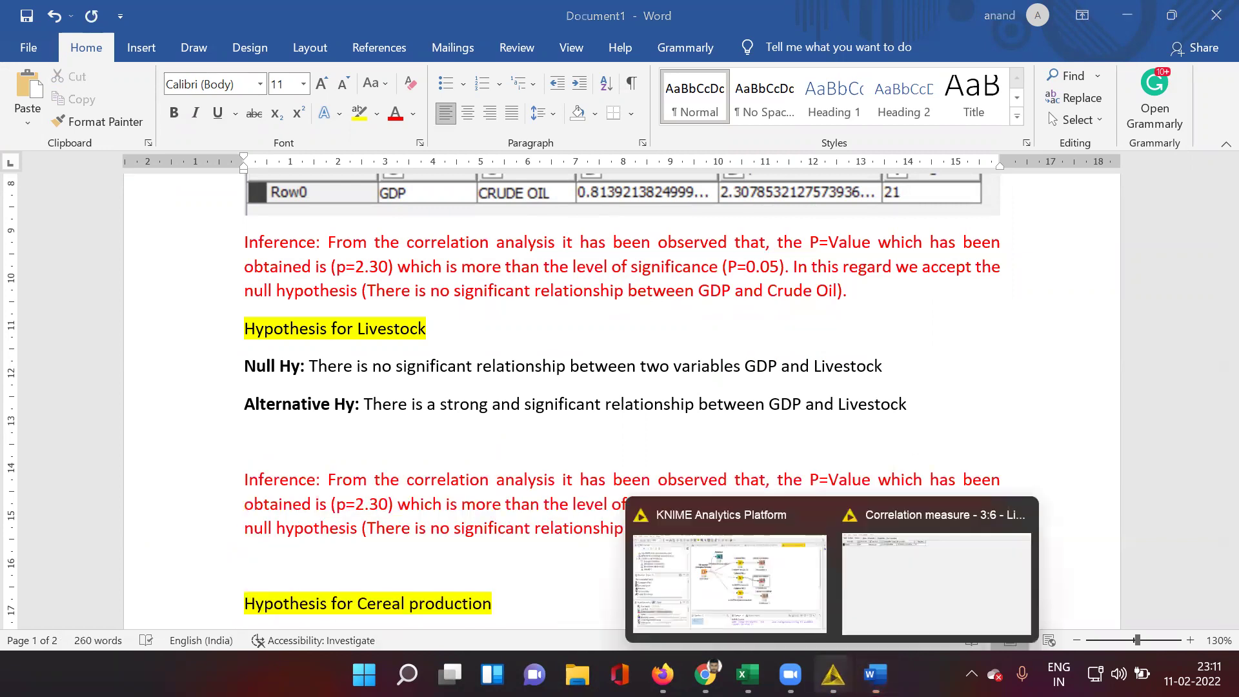
{"action": "left_click", "coordinate": [799, 593]}
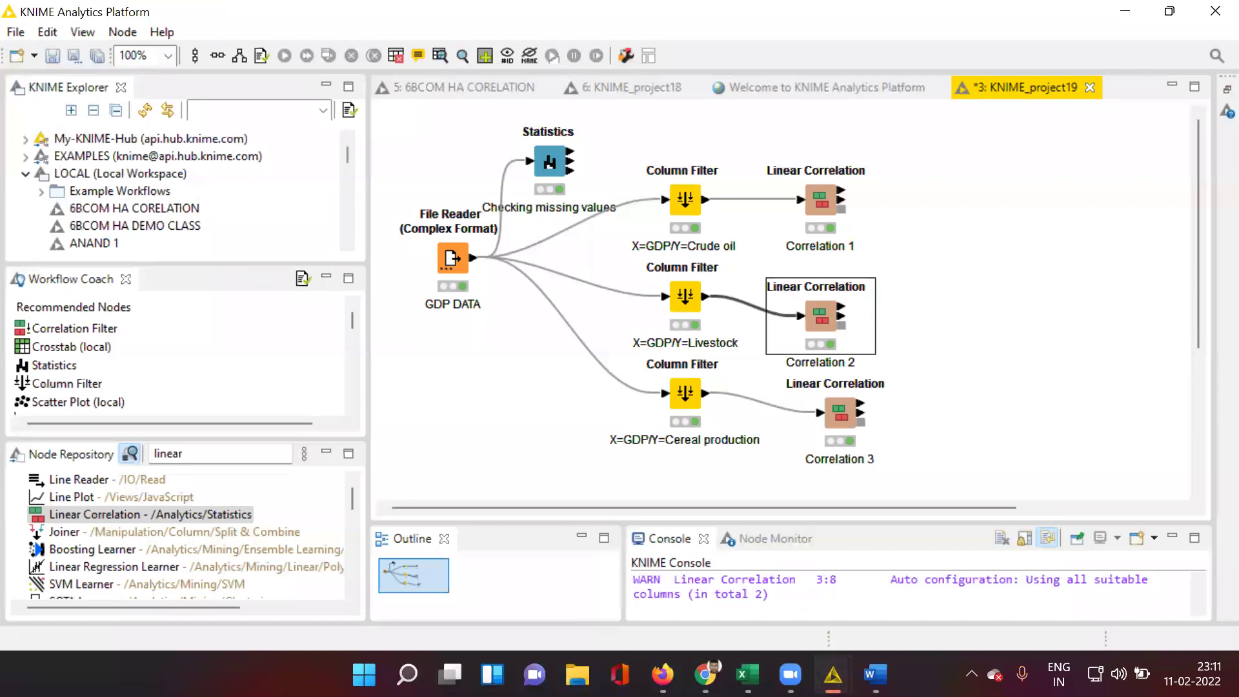
{"action": "left_click", "coordinate": [893, 604]}
{"action": "left_click", "coordinate": [971, 674]}
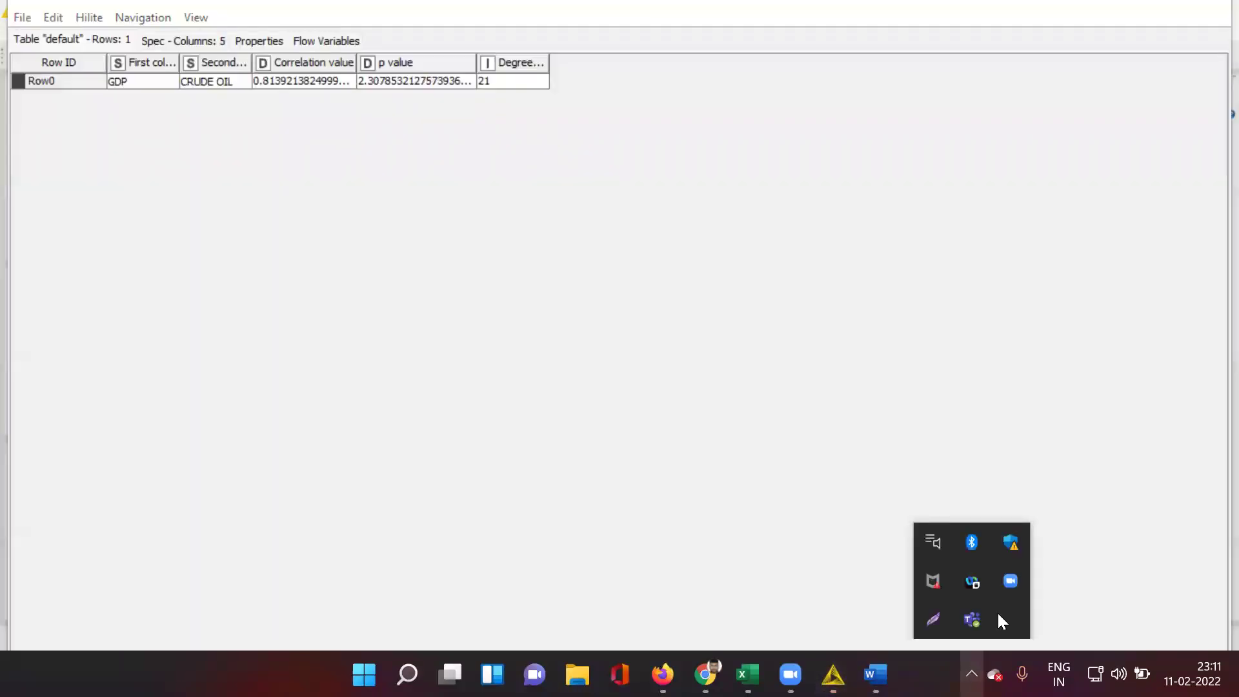
{"action": "key", "text": "super+shift+s"}
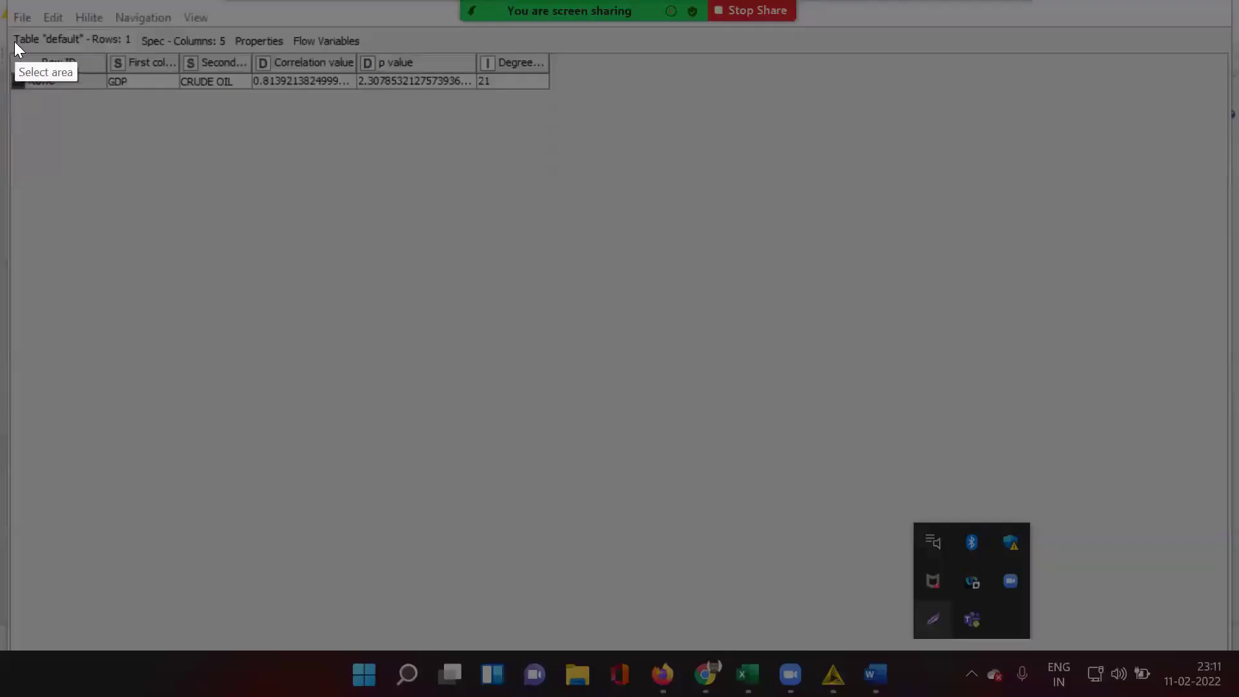
{"action": "left_click_drag", "start_coordinate": [13, 51], "coordinate": [569, 102]}
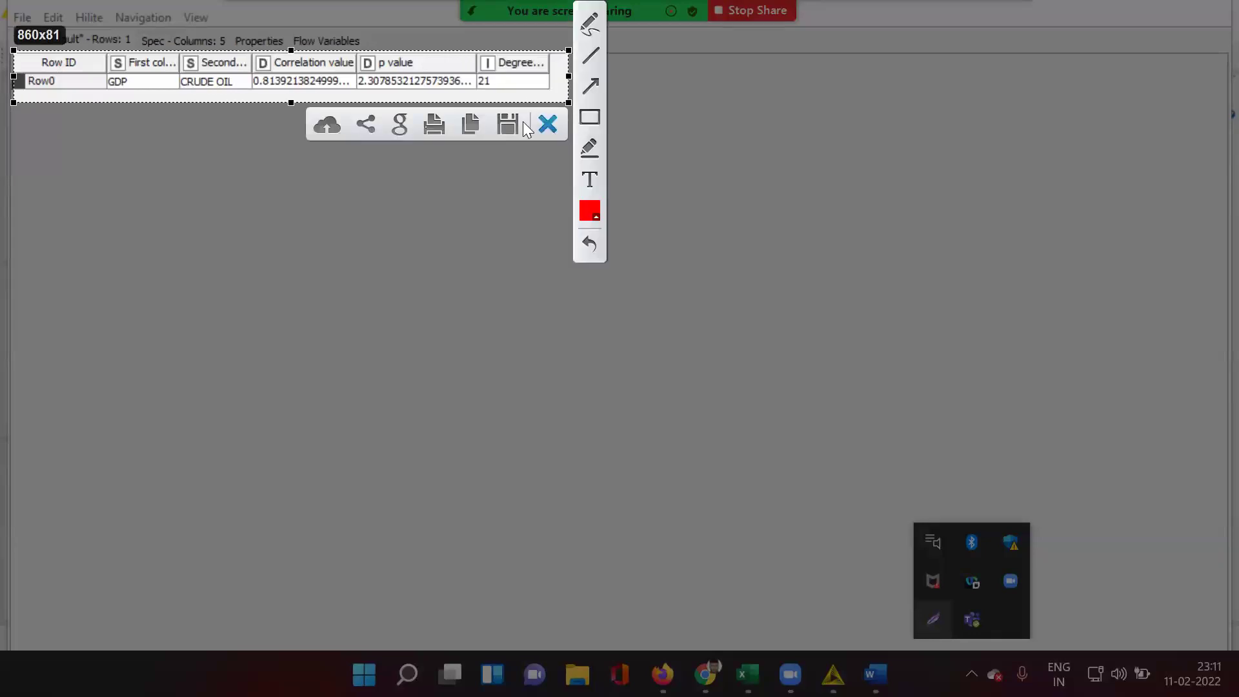
{"action": "left_click", "coordinate": [472, 128]}
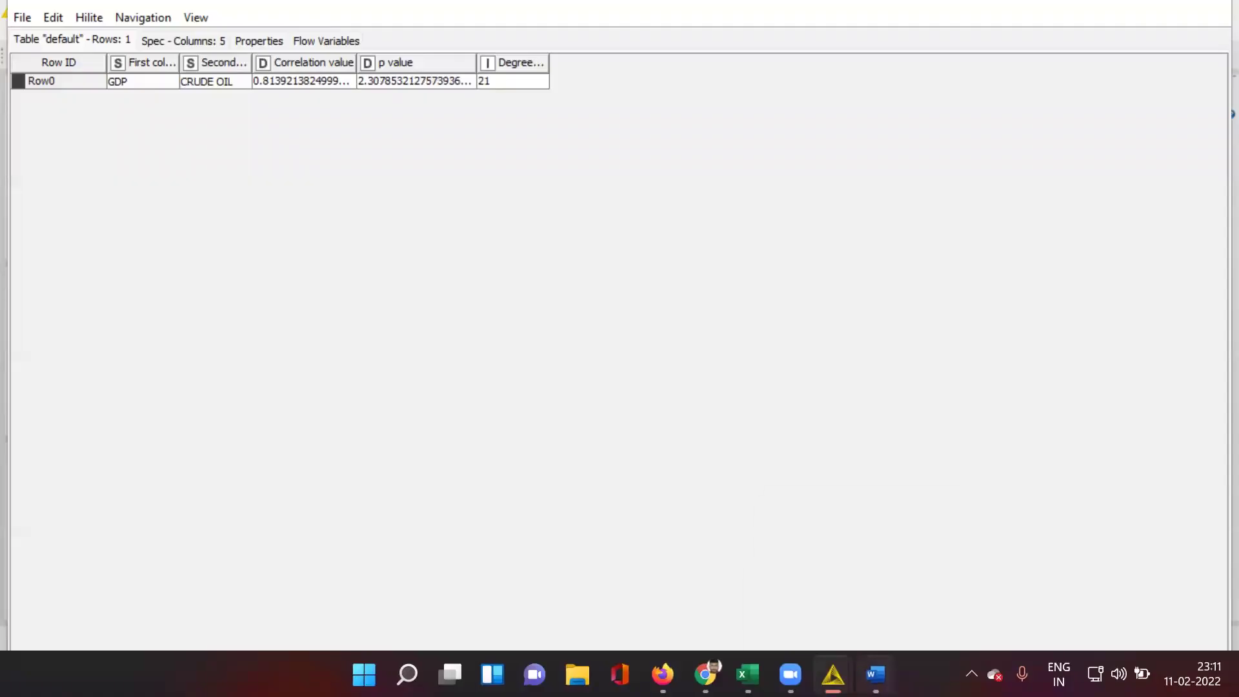
Paste the captured table into the blank line under the Livestock alternative hypothesis in Word and compare it with the Crude Oil section
{"action": "left_click", "coordinate": [875, 673]}
{"action": "left_click", "coordinate": [341, 440]}
{"action": "key", "text": "ctrl+v"}
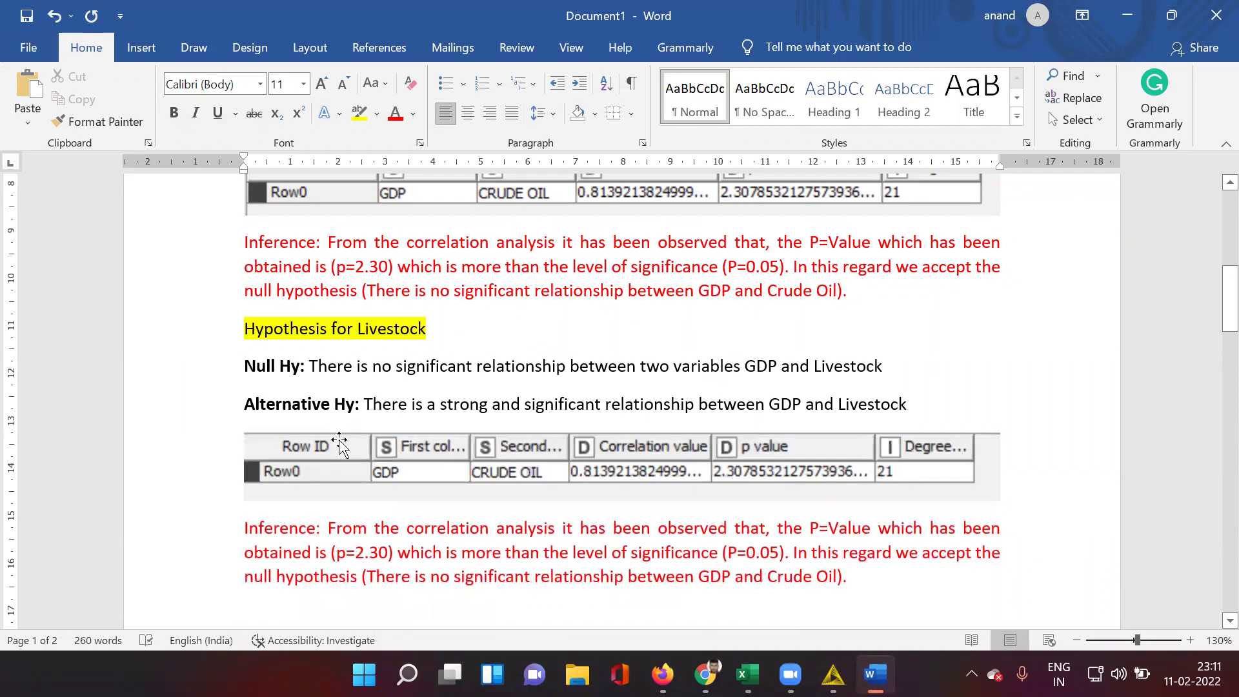
{"action": "scroll", "coordinate": [420, 429], "scroll_direction": "down", "scroll_amount": 3}
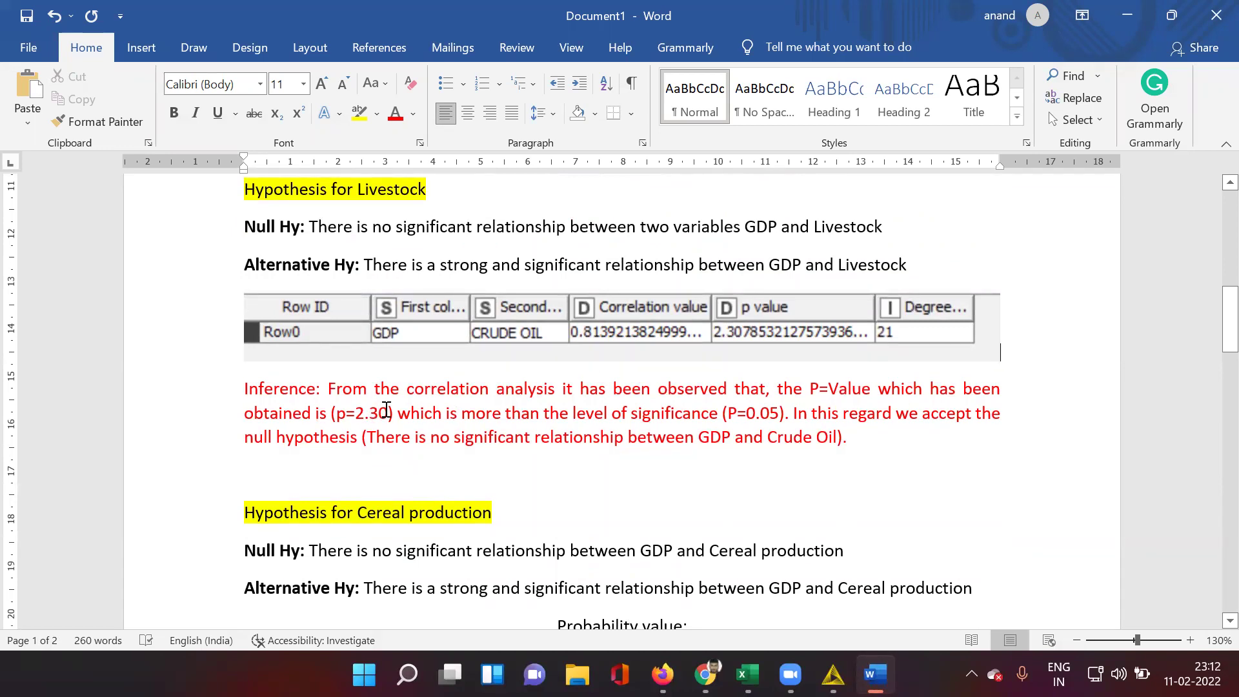
{"action": "scroll", "coordinate": [385, 410], "scroll_direction": "up", "scroll_amount": 5}
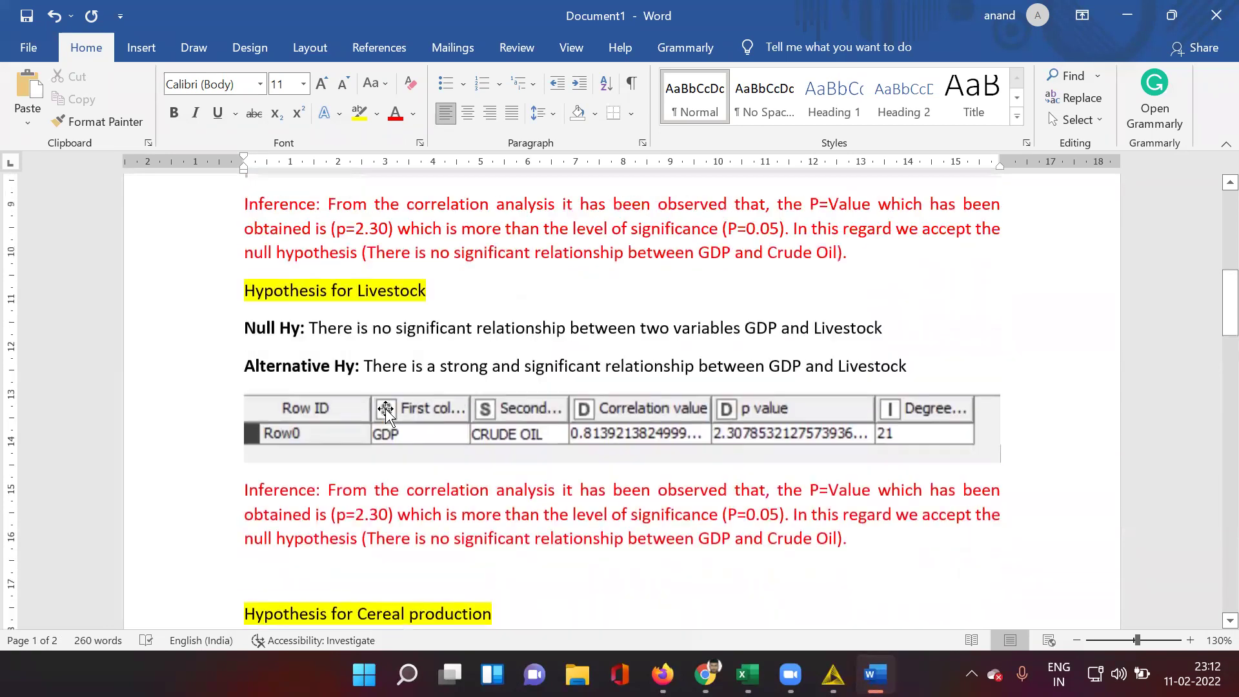
{"action": "scroll", "coordinate": [386, 410], "scroll_direction": "up", "scroll_amount": 2}
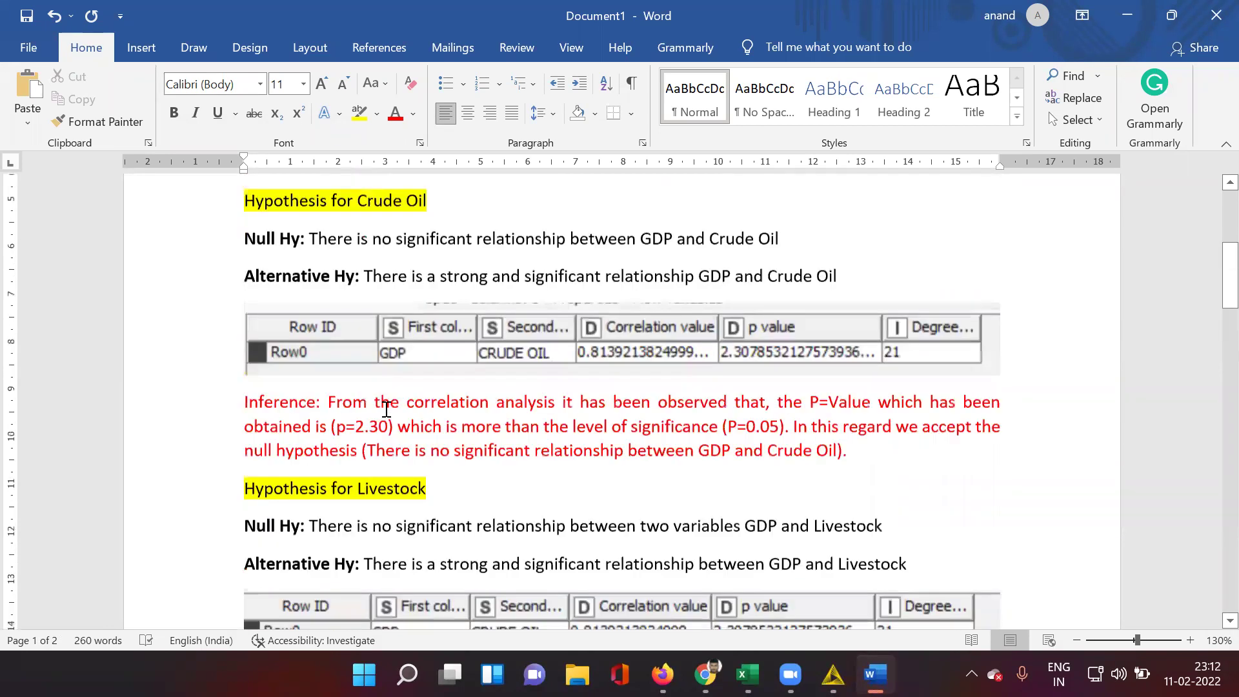
{"action": "scroll", "coordinate": [385, 410], "scroll_direction": "down", "scroll_amount": 1}
{"action": "scroll", "coordinate": [386, 410], "scroll_direction": "down", "scroll_amount": 1}
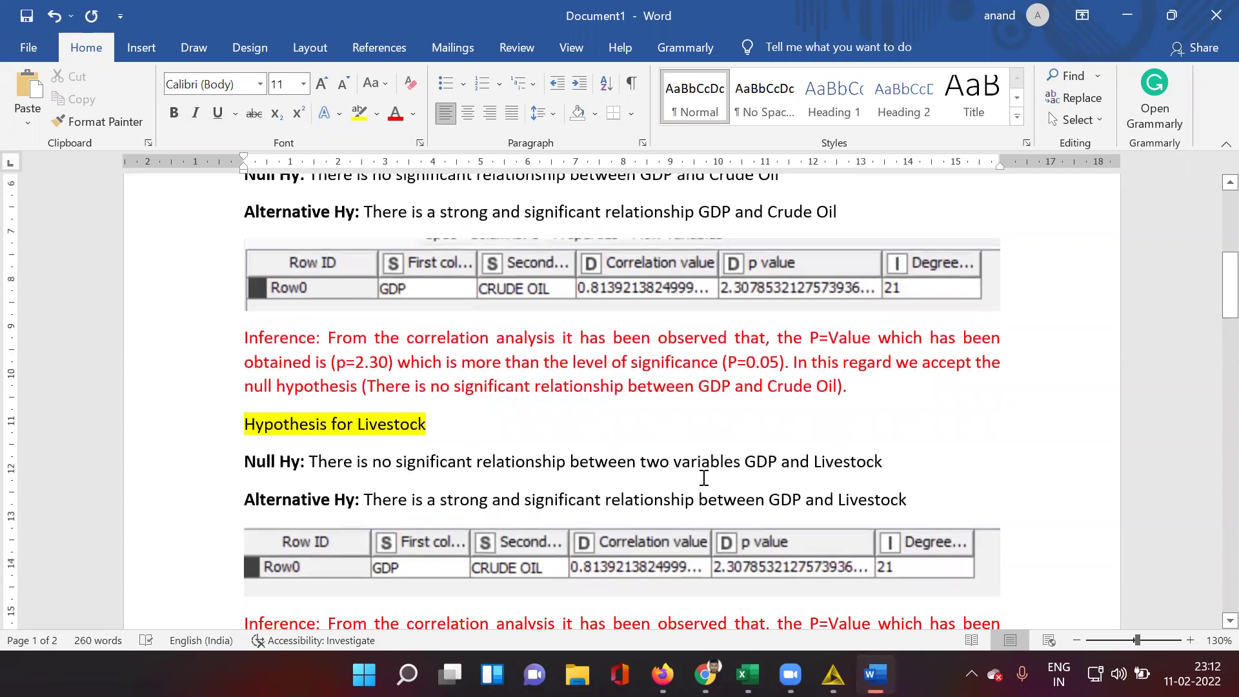
Close the Crude Oil correlation table window in KNIME and delete the wrong table picture from the Livestock section in Word
{"action": "mouse_move", "coordinate": [833, 674]}
{"action": "left_click", "coordinate": [893, 603]}
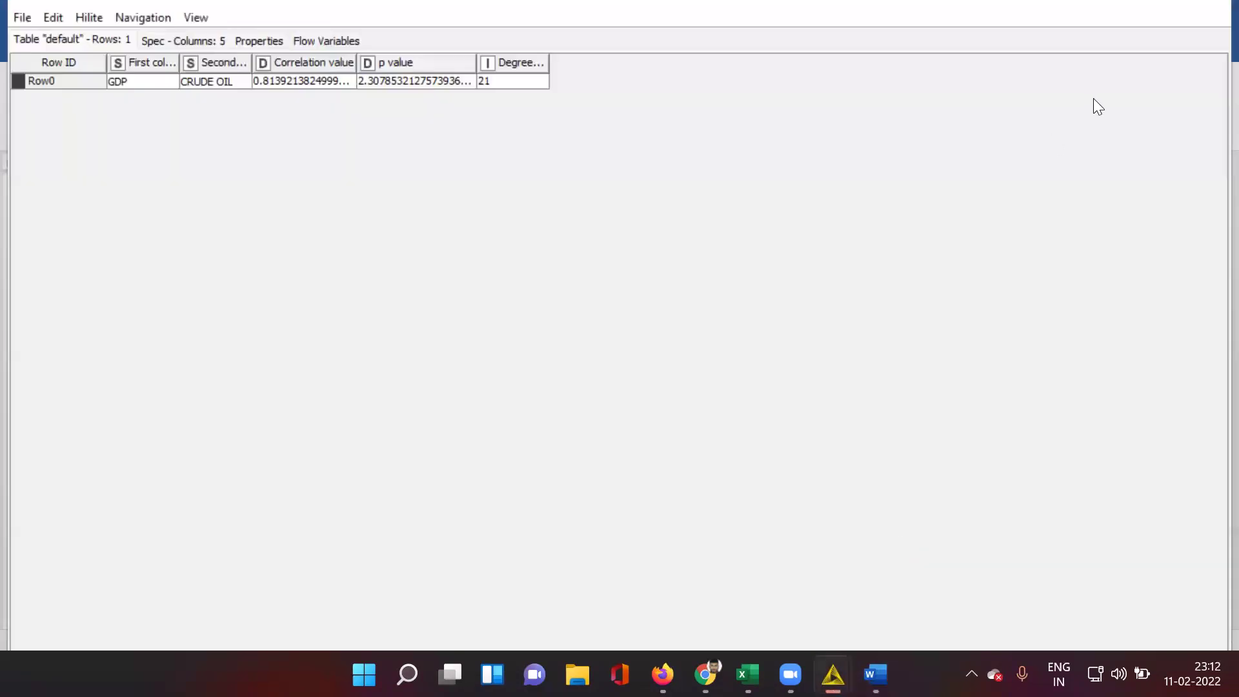
{"action": "left_click", "coordinate": [1210, 9]}
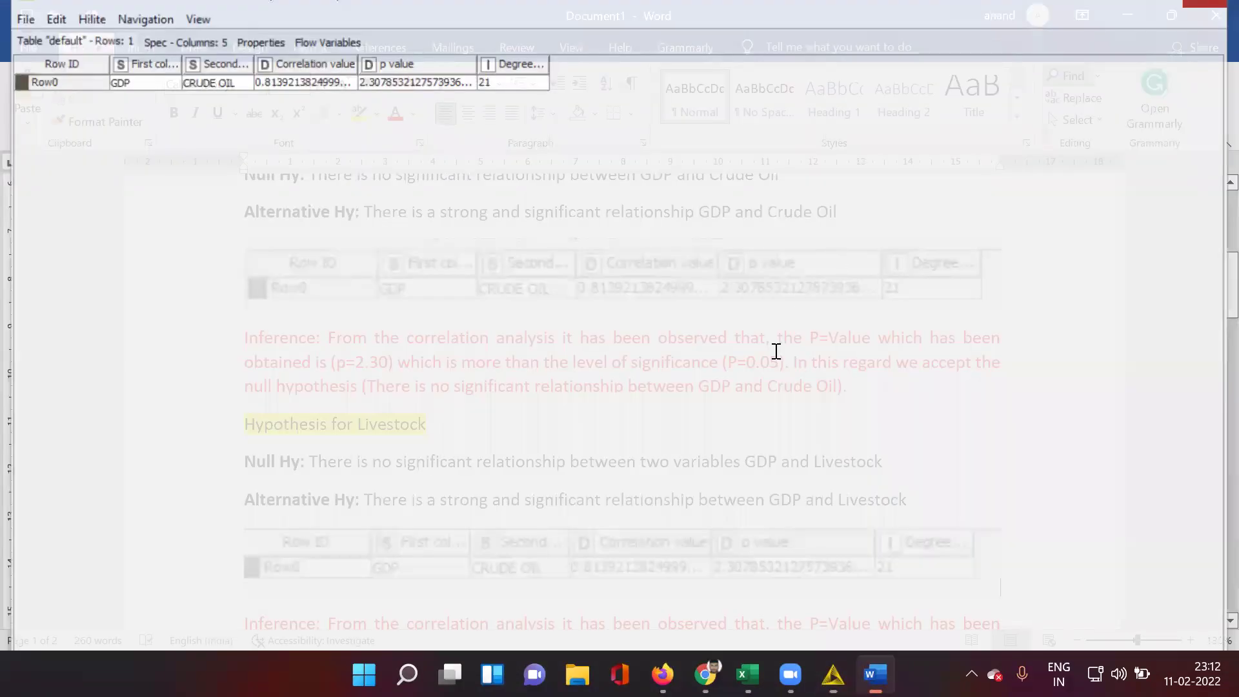
{"action": "left_click", "coordinate": [767, 570]}
{"action": "key", "text": "Delete"}
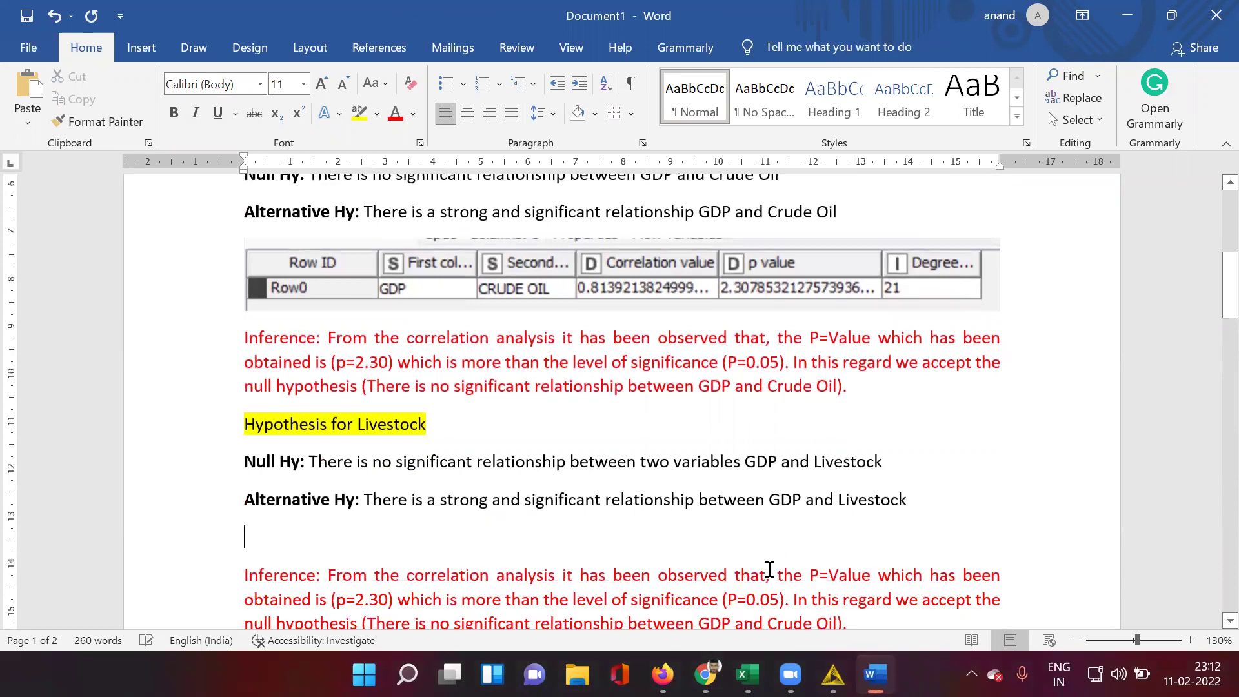
Switch to KNIME and open the Correlation measure table of the Correlation 2 node
{"action": "left_click", "coordinate": [833, 674]}
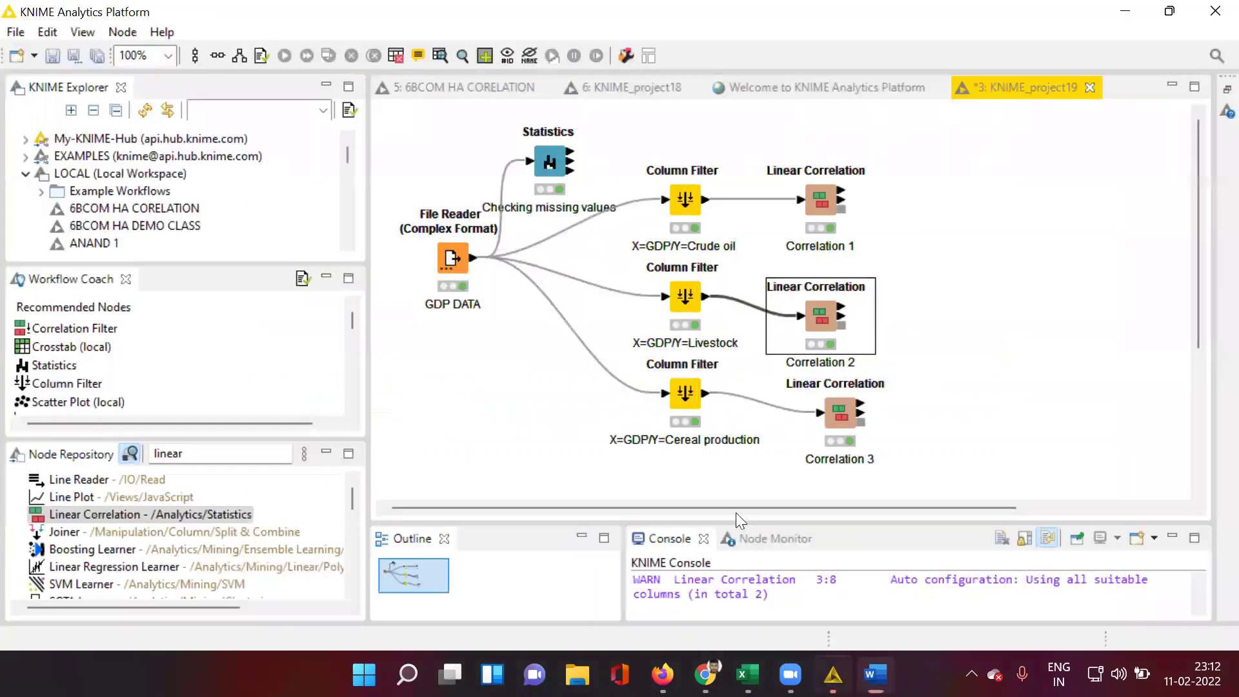
{"action": "right_click", "coordinate": [819, 306]}
{"action": "left_click", "coordinate": [886, 591]}
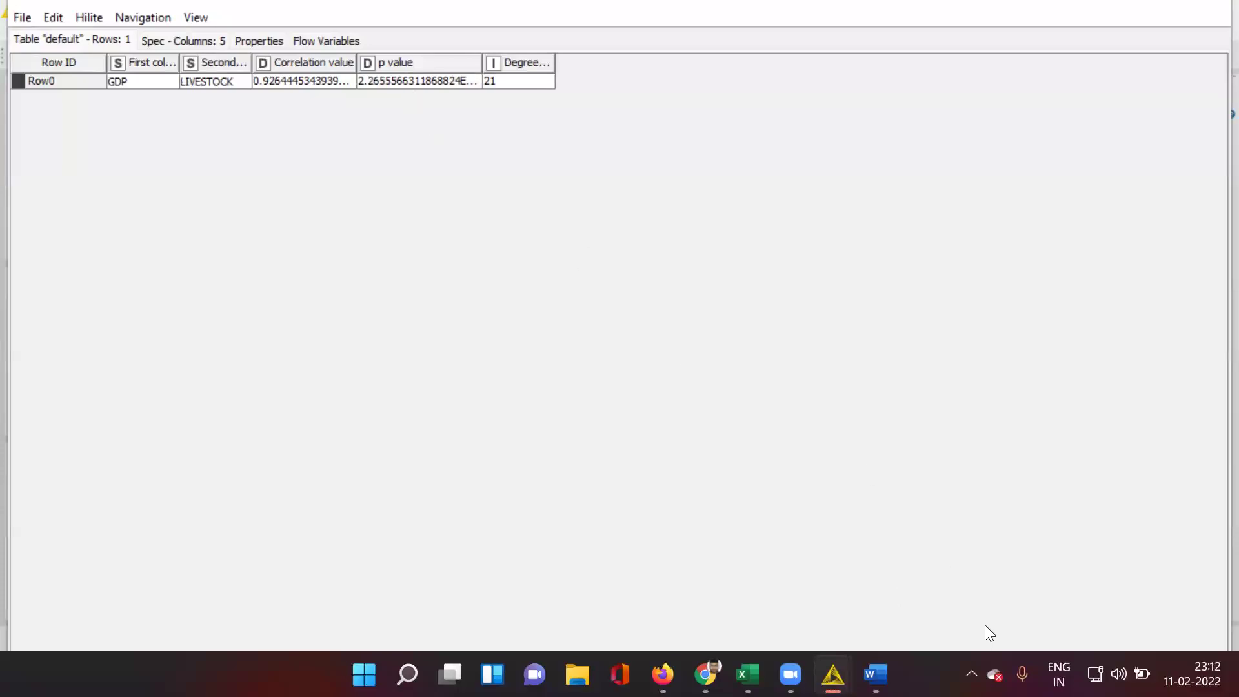
Capture the GDP and LIVESTOCK correlation table as a screenshot and paste it under the Livestock alternative hypothesis in Word
{"action": "left_click", "coordinate": [971, 673]}
{"action": "left_click", "coordinate": [930, 602]}
{"action": "mouse_move", "coordinate": [15, 51]}
{"action": "left_mouse_down"}
{"action": "mouse_move", "coordinate": [485, 82]}
{"action": "mouse_move", "coordinate": [574, 101]}
{"action": "left_mouse_up"}
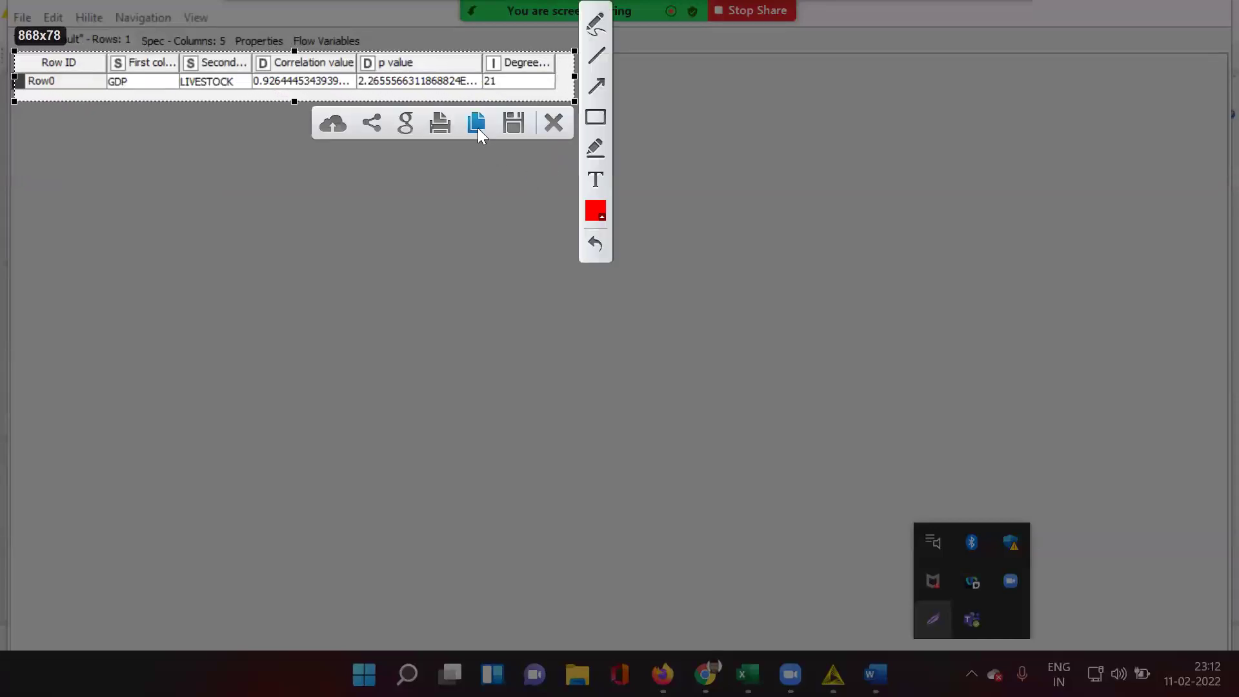
{"action": "left_click", "coordinate": [477, 124]}
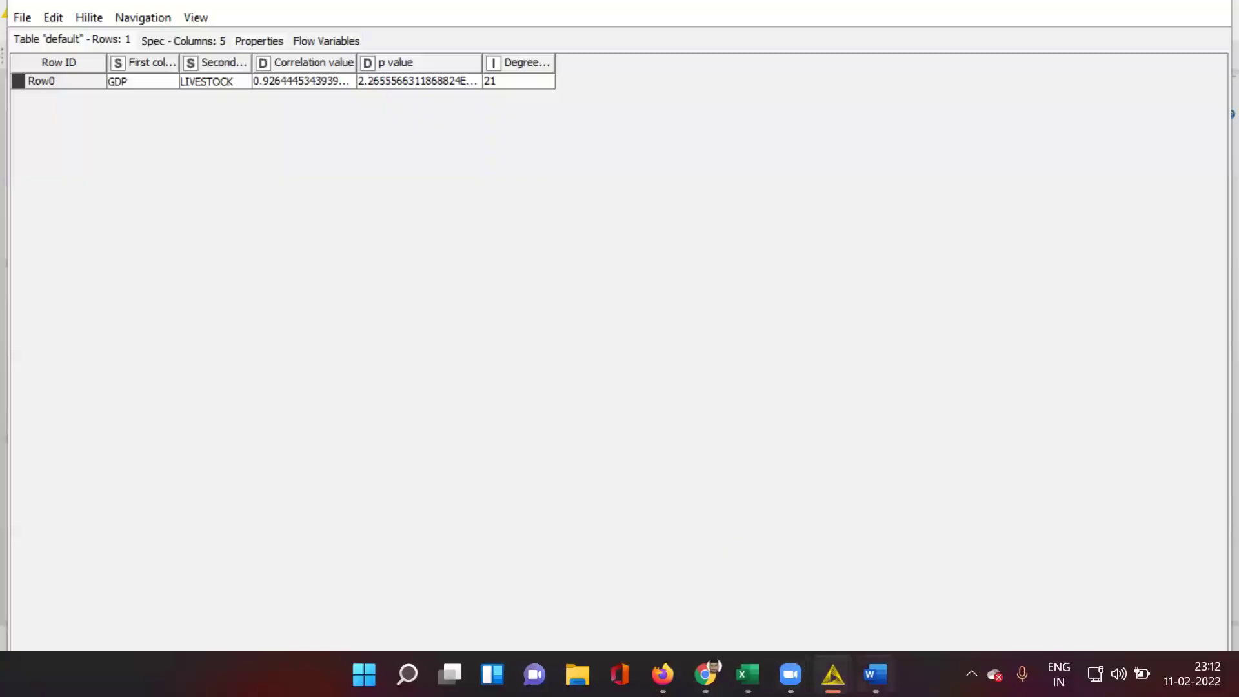
{"action": "key", "text": "alt+Tab"}
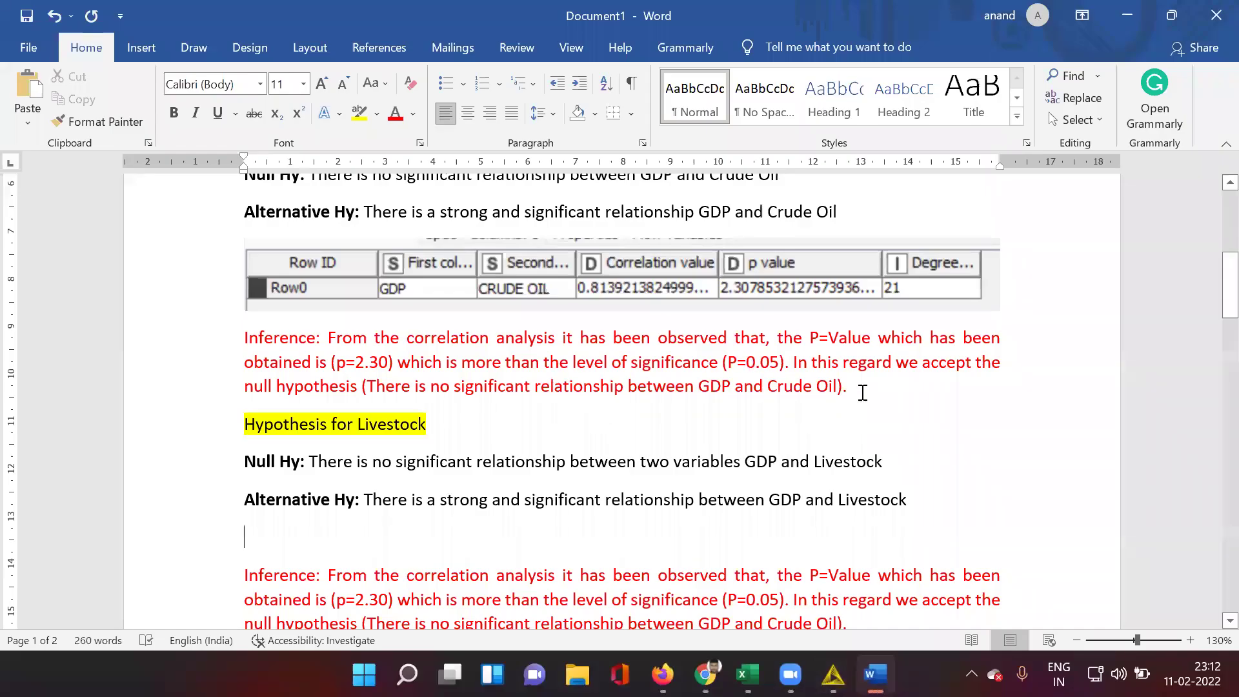
{"action": "key", "text": "ctrl+v"}
Change the p-value in the Livestock inference to 2.27
{"action": "scroll", "coordinate": [862, 392], "scroll_direction": "down", "scroll_amount": 3}
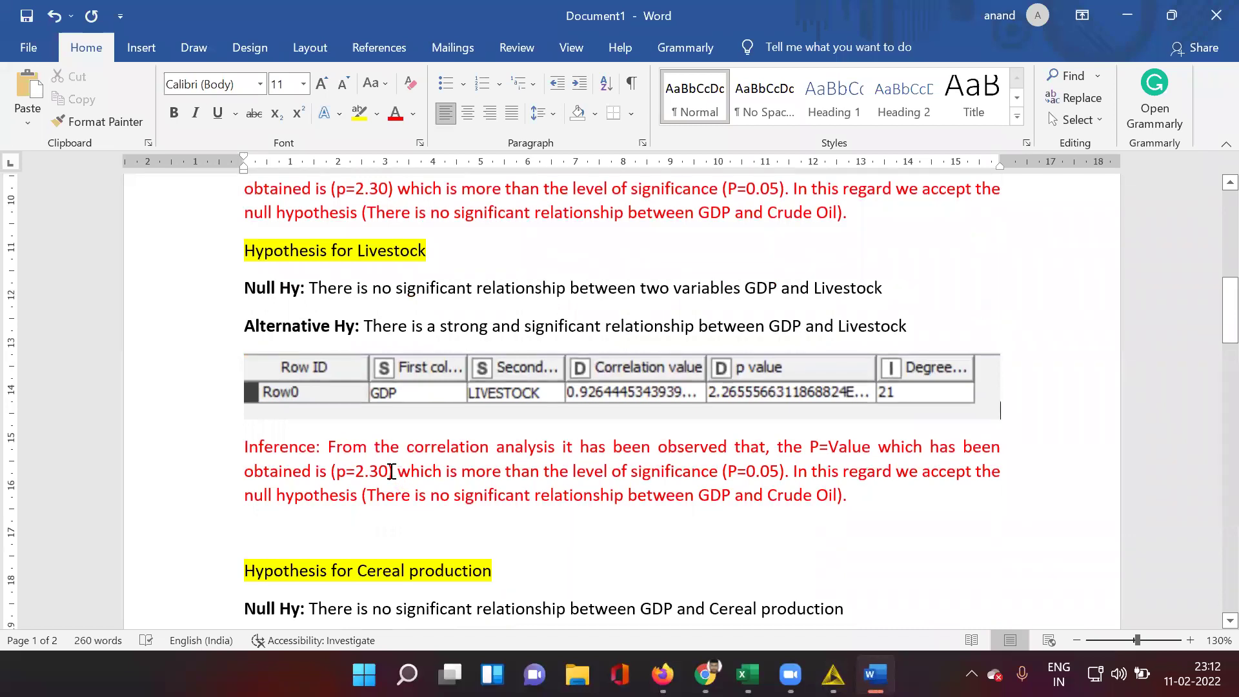
{"action": "left_click", "coordinate": [391, 472]}
{"action": "key", "text": "BackSpace"}
{"action": "key", "text": "BackSpace"}
{"action": "type", "text": "27"}
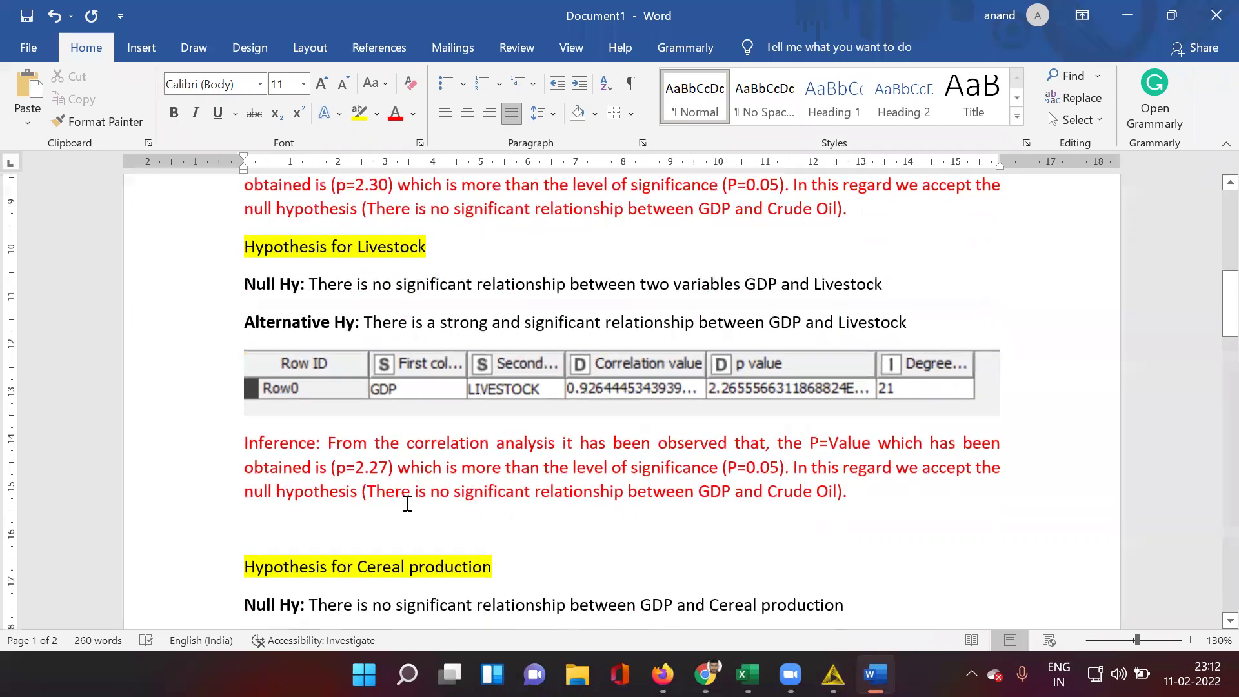
Replace the bracketed Crude Oil statement in the Livestock inference with the copied Livestock null hypothesis sentence, ending with a full stop
{"action": "scroll", "coordinate": [407, 503], "scroll_direction": "up", "scroll_amount": 2}
{"action": "scroll", "coordinate": [324, 350], "scroll_direction": "down", "scroll_amount": 1}
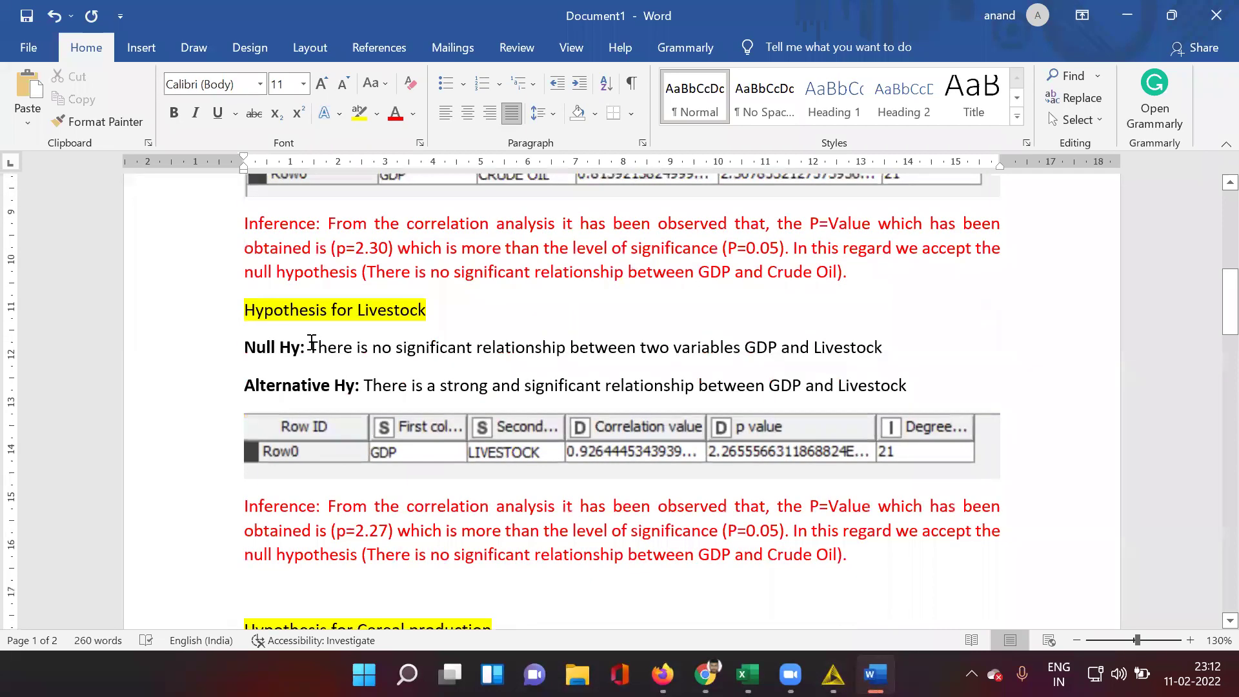
{"action": "left_click_drag", "start_coordinate": [312, 342], "coordinate": [819, 340]}
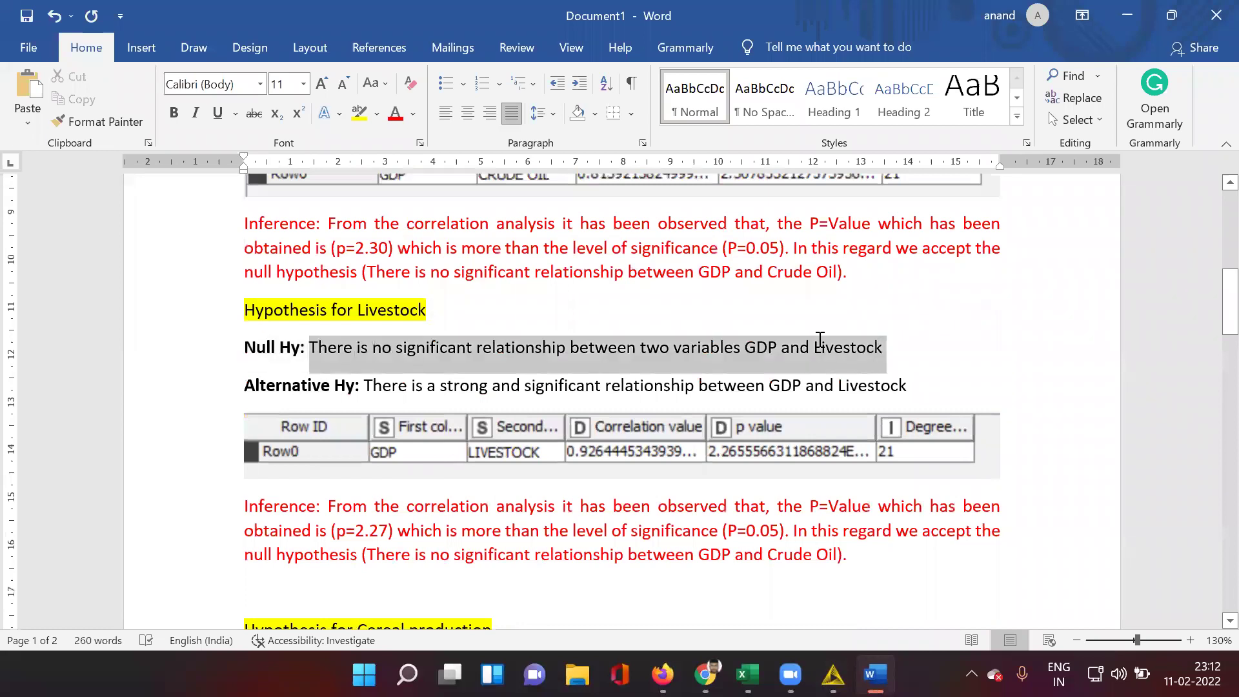
{"action": "right_click", "coordinate": [776, 346]}
{"action": "left_click", "coordinate": [800, 384]}
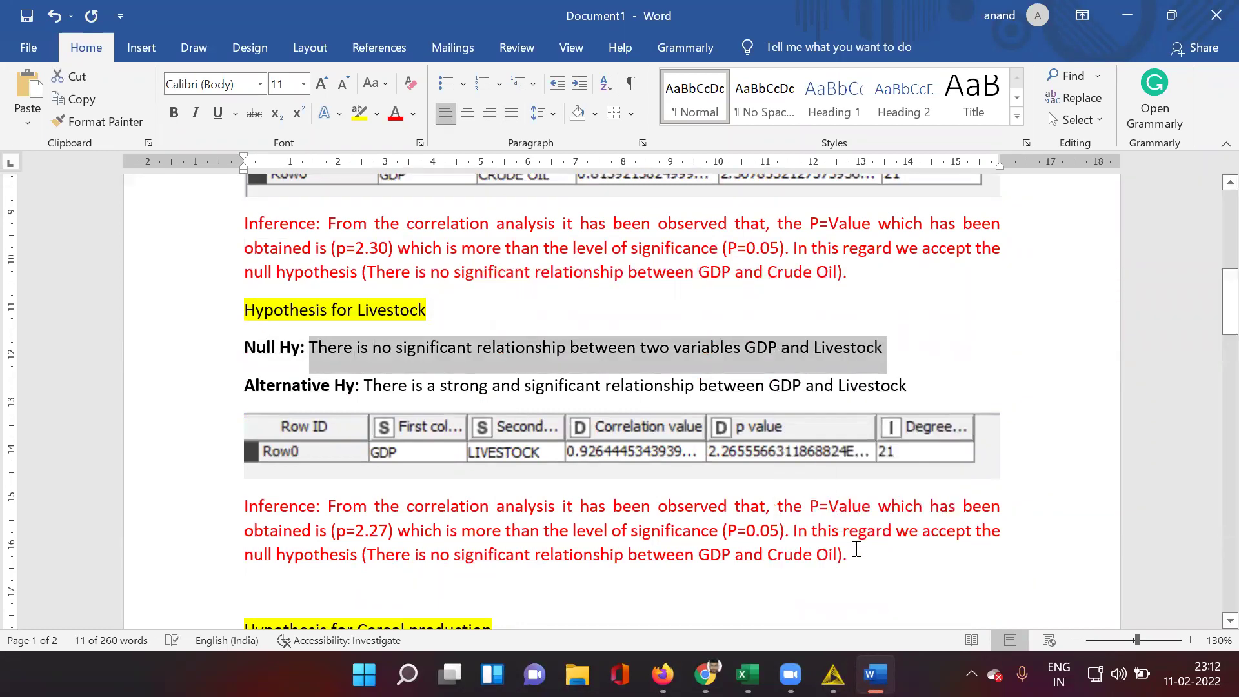
{"action": "left_click_drag", "start_coordinate": [847, 555], "coordinate": [379, 554]}
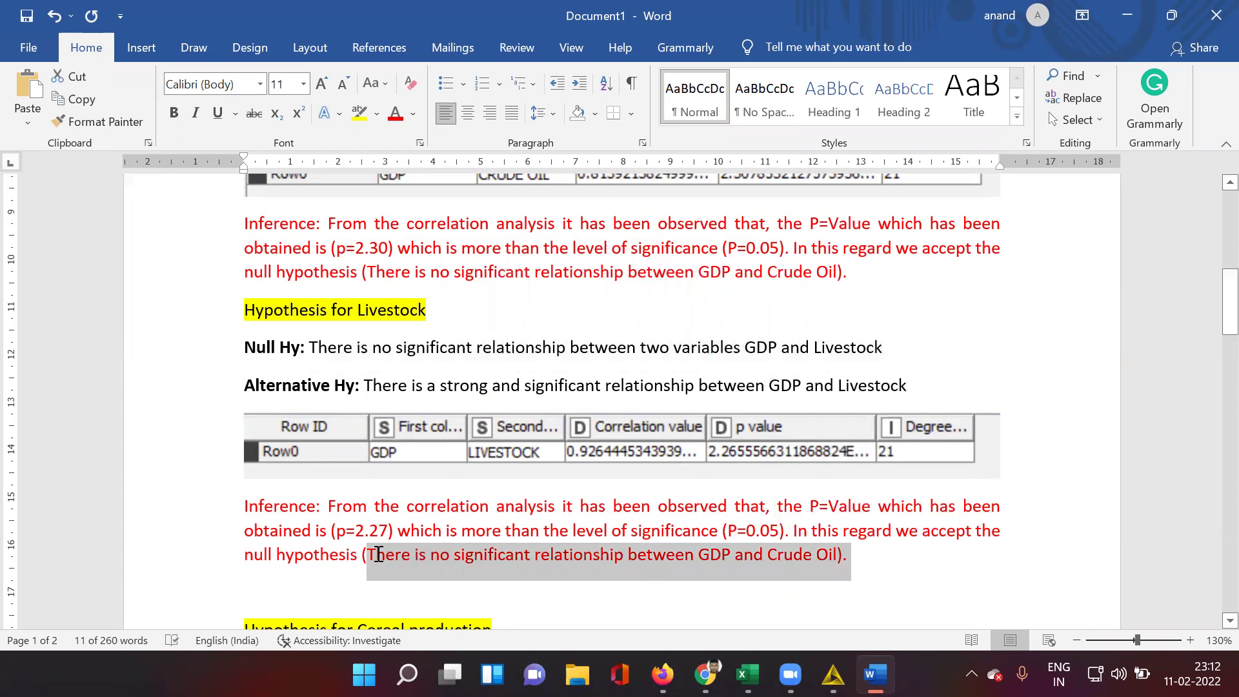
{"action": "key", "text": "ctrl+v"}
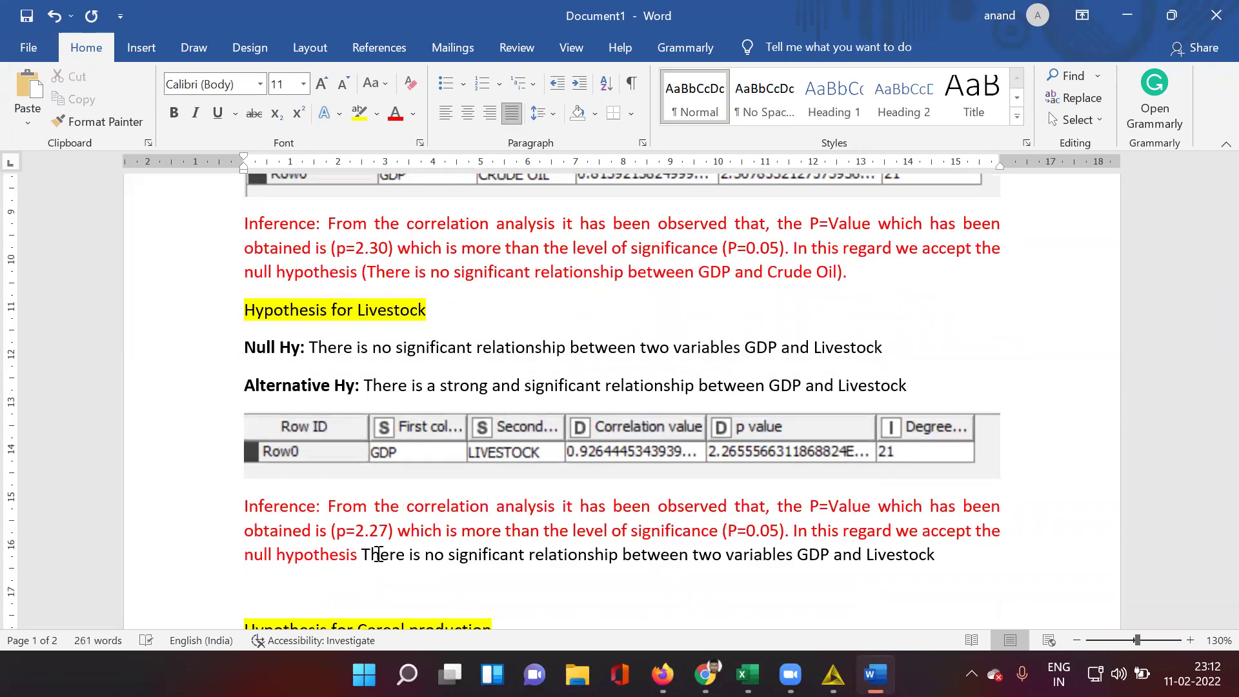
{"action": "type", "text": "."}
Colour the whole Livestock inference paragraph red and keep it justified
{"action": "double_click", "coordinate": [222, 500]}
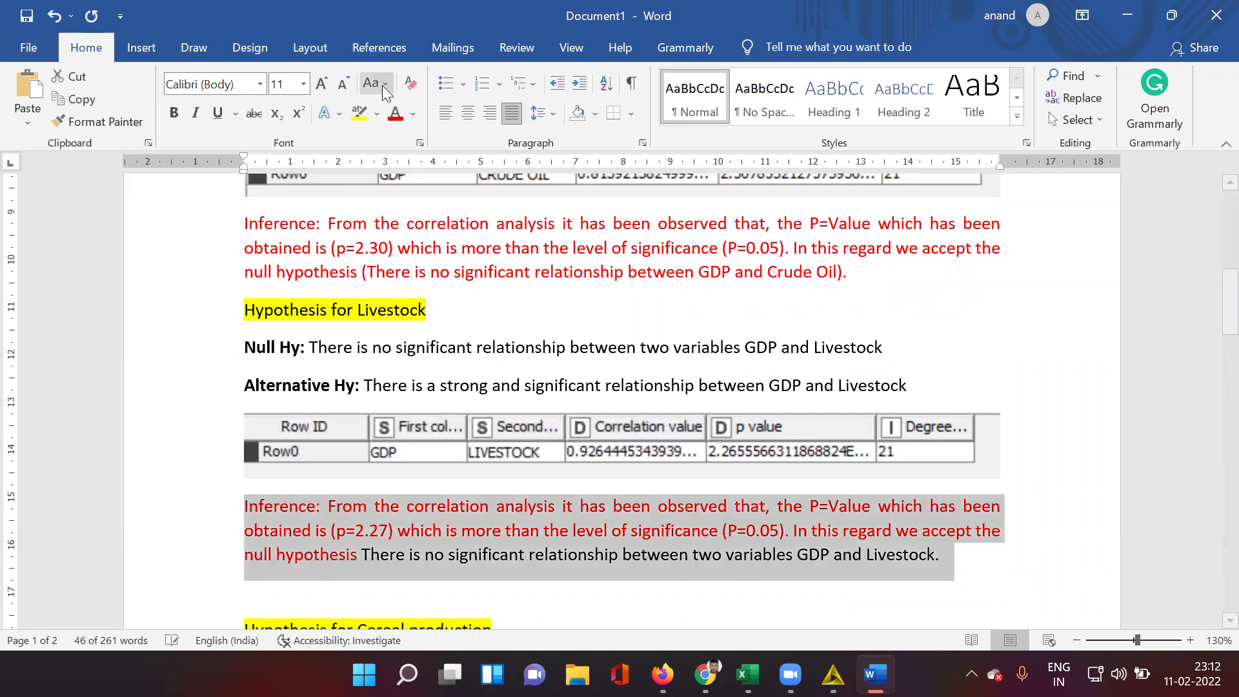
{"action": "left_click", "coordinate": [395, 115]}
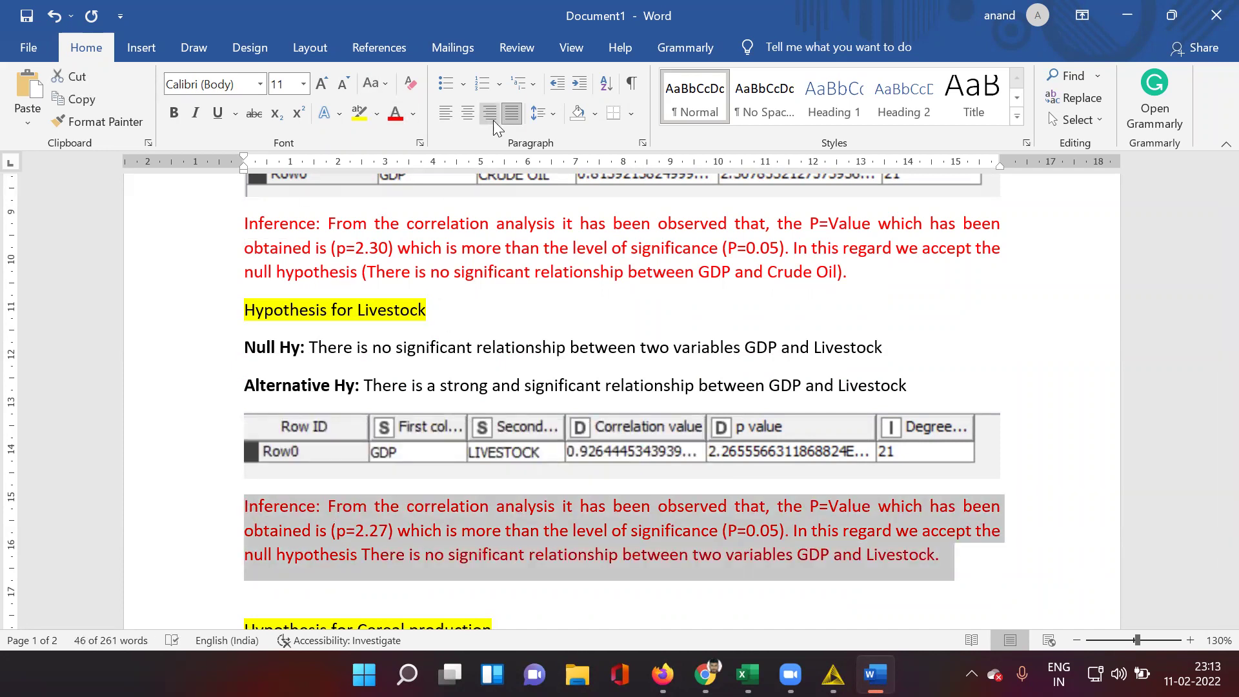
{"action": "left_click", "coordinate": [509, 116]}
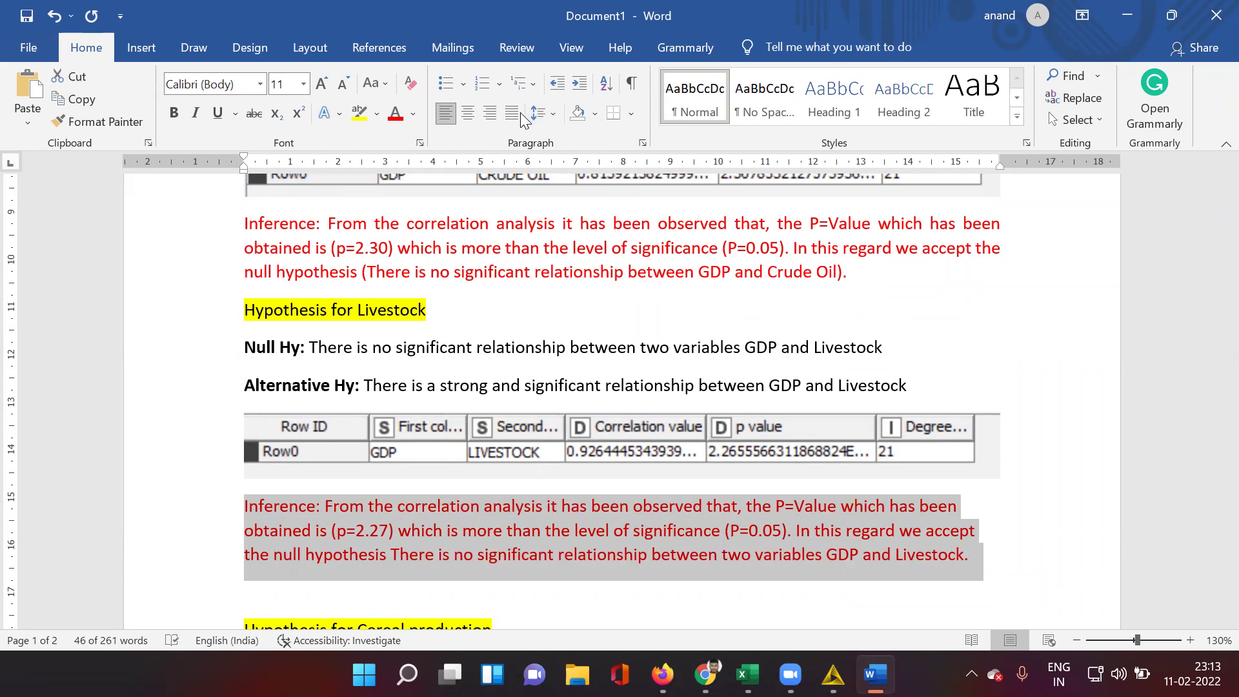
{"action": "left_click", "coordinate": [520, 115]}
{"action": "left_click", "coordinate": [700, 360]}
{"action": "scroll", "coordinate": [700, 361], "scroll_direction": "down", "scroll_amount": 3}
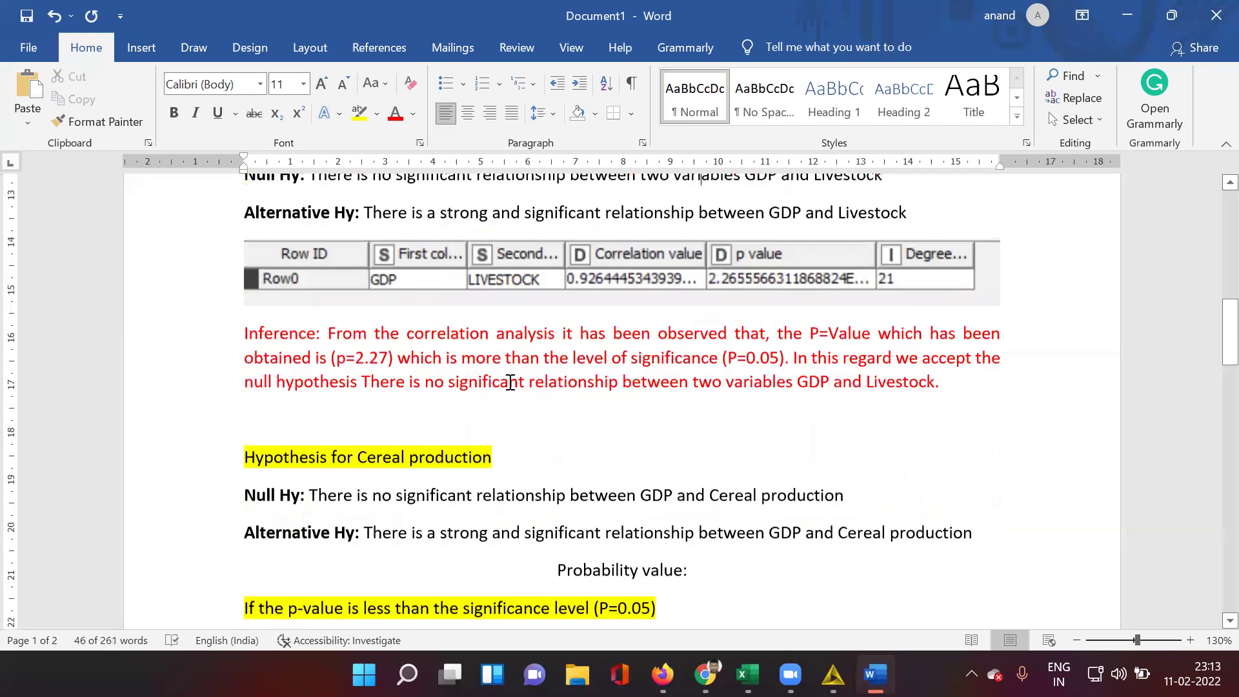
Remove the blank line after the Livestock inference and add an empty line below the Cereal production alternative hypothesis
{"action": "left_click", "coordinate": [923, 385]}
{"action": "key", "text": "BackSpace"}
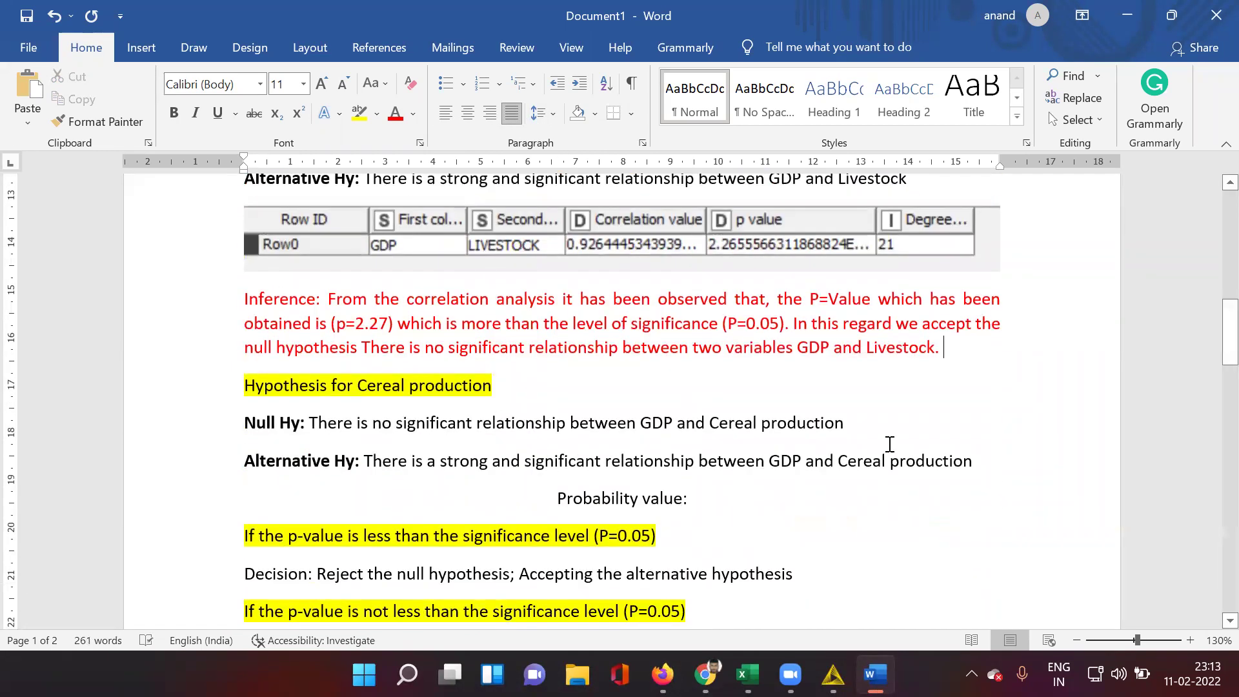
{"action": "left_click", "coordinate": [977, 462]}
{"action": "key", "text": "Return"}
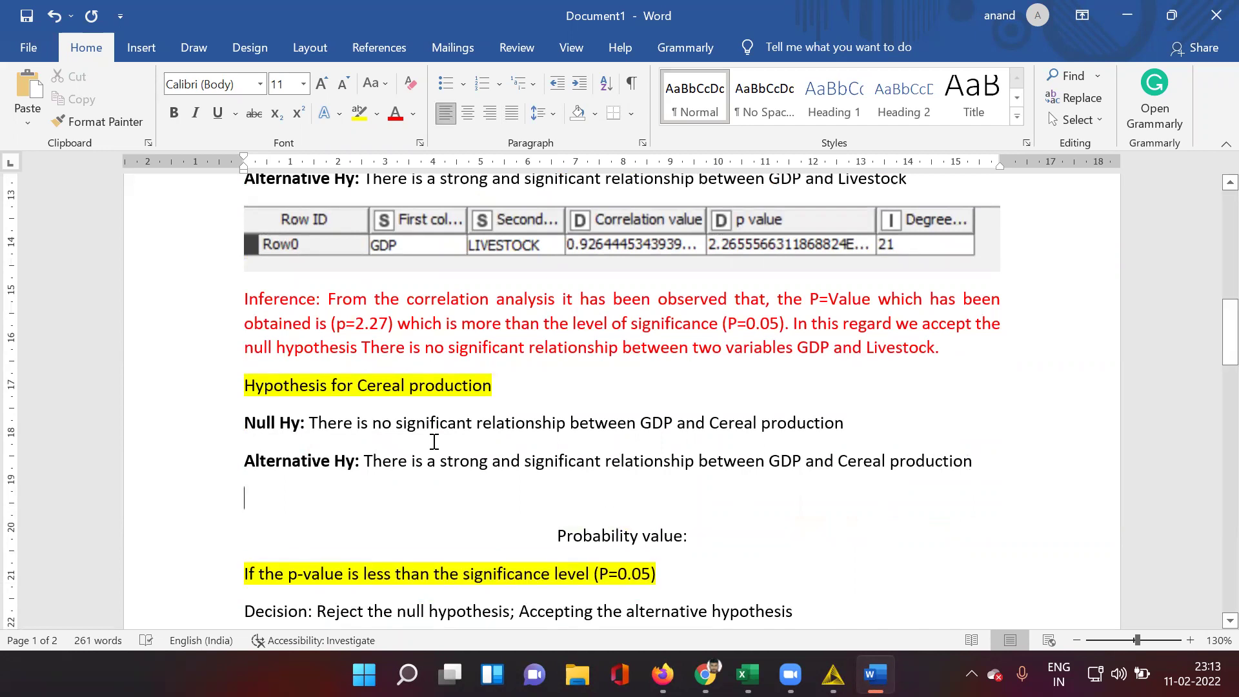
Switch to KNIME, close the old correlation table, and open the Correlation measure table of the Correlation 3 node
{"action": "mouse_move", "coordinate": [832, 674]}
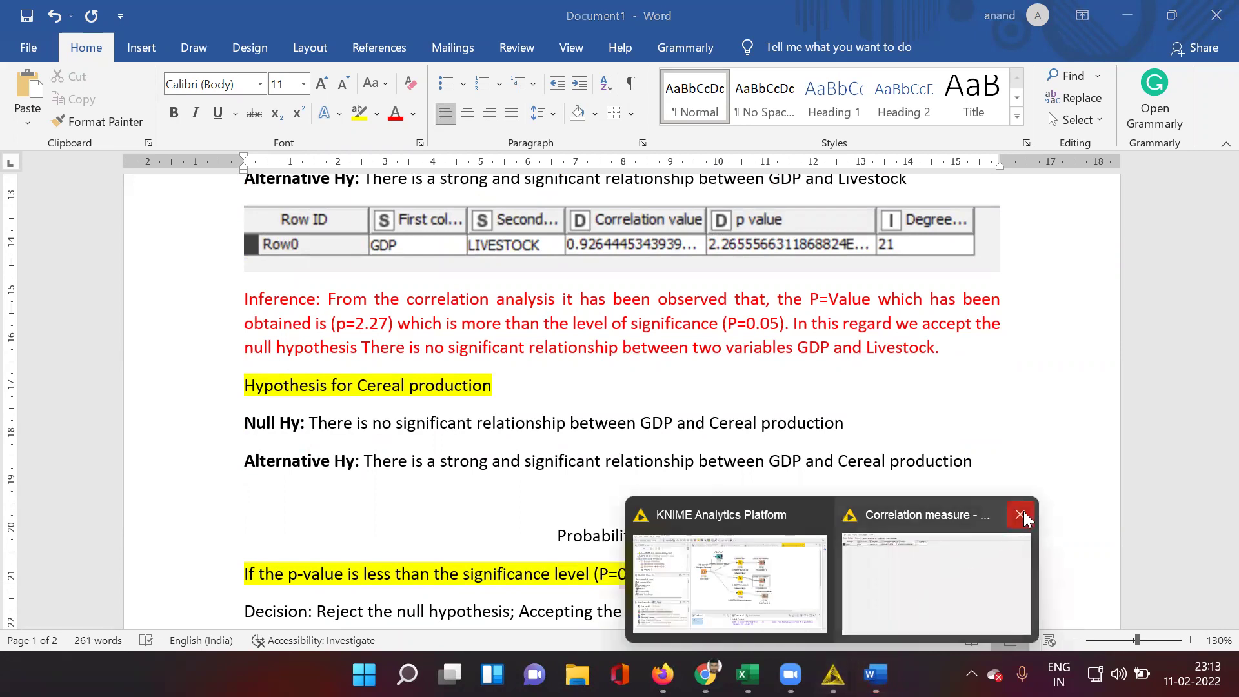
{"action": "left_click", "coordinate": [1019, 515]}
{"action": "left_click", "coordinate": [839, 555]}
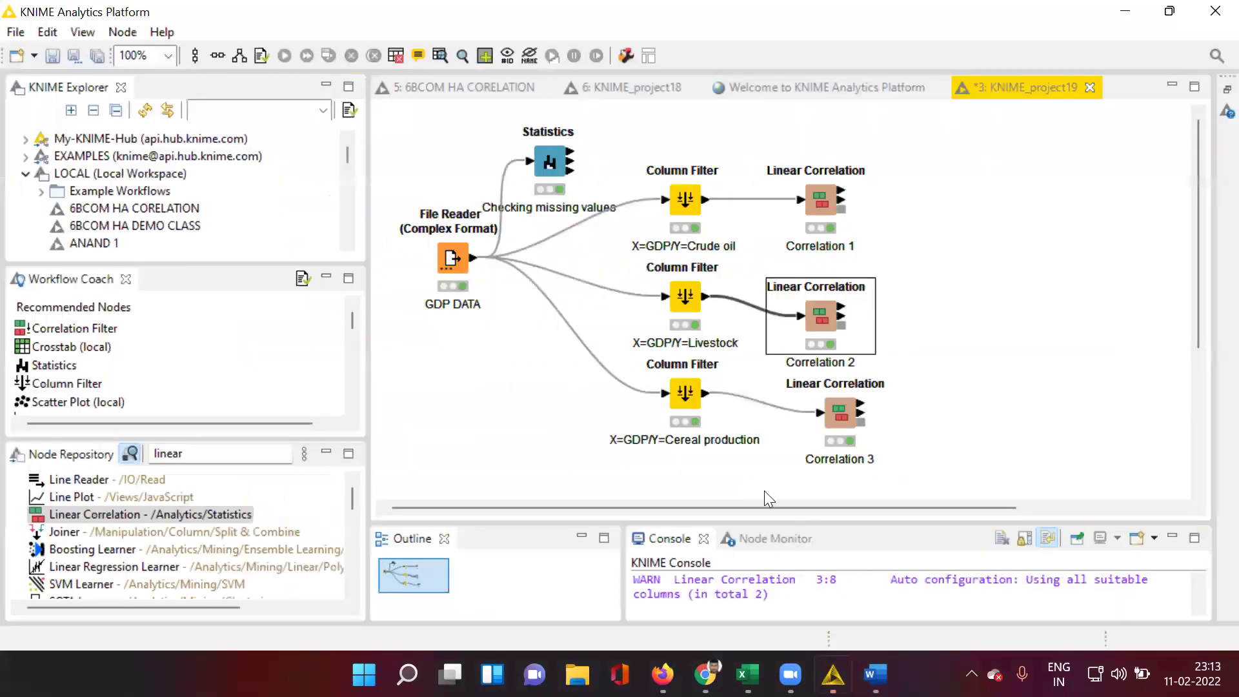
{"action": "right_click", "coordinate": [840, 406]}
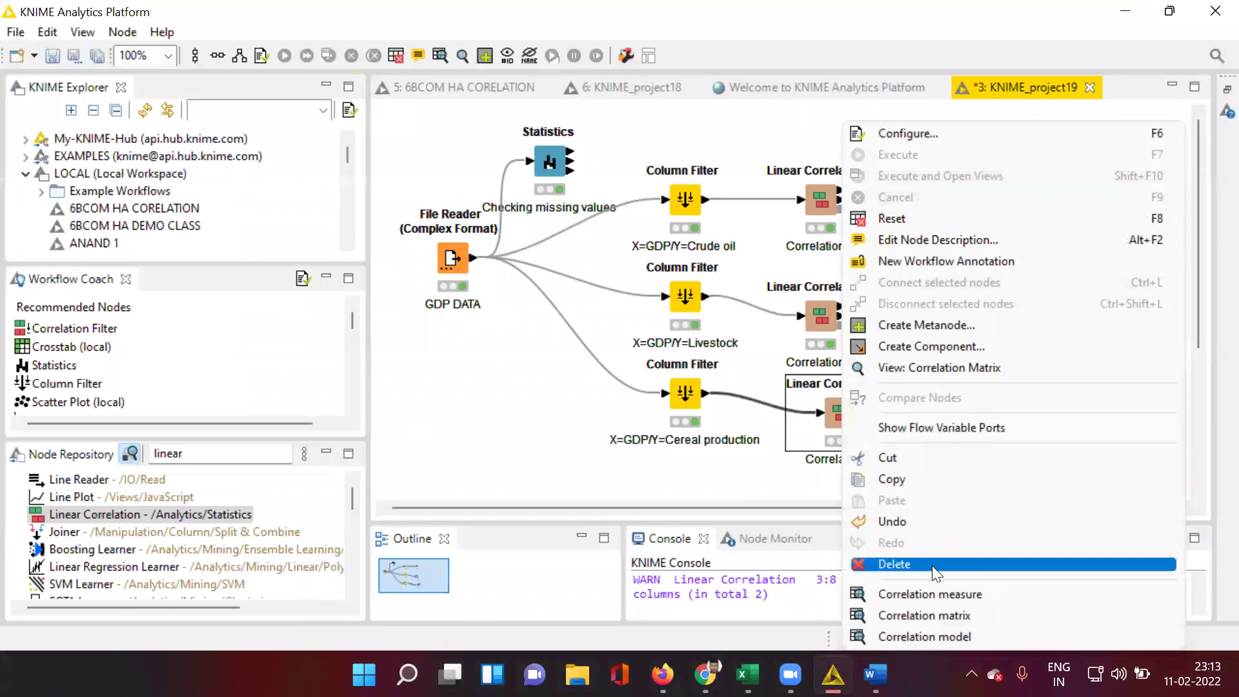
{"action": "left_click", "coordinate": [933, 587]}
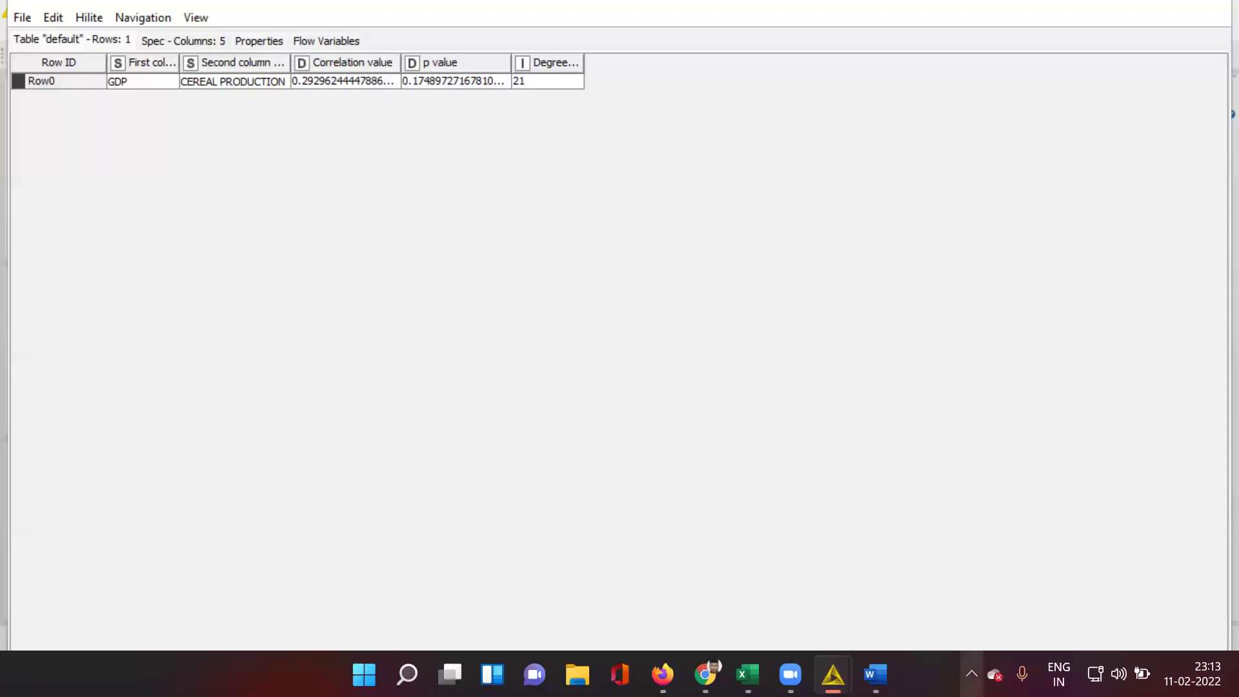
Capture the GDP and CEREAL PRODUCTION correlation table as a screenshot and paste it under the Cereal production alternative hypothesis in Word
{"action": "left_click", "coordinate": [971, 673]}
{"action": "left_click", "coordinate": [947, 618]}
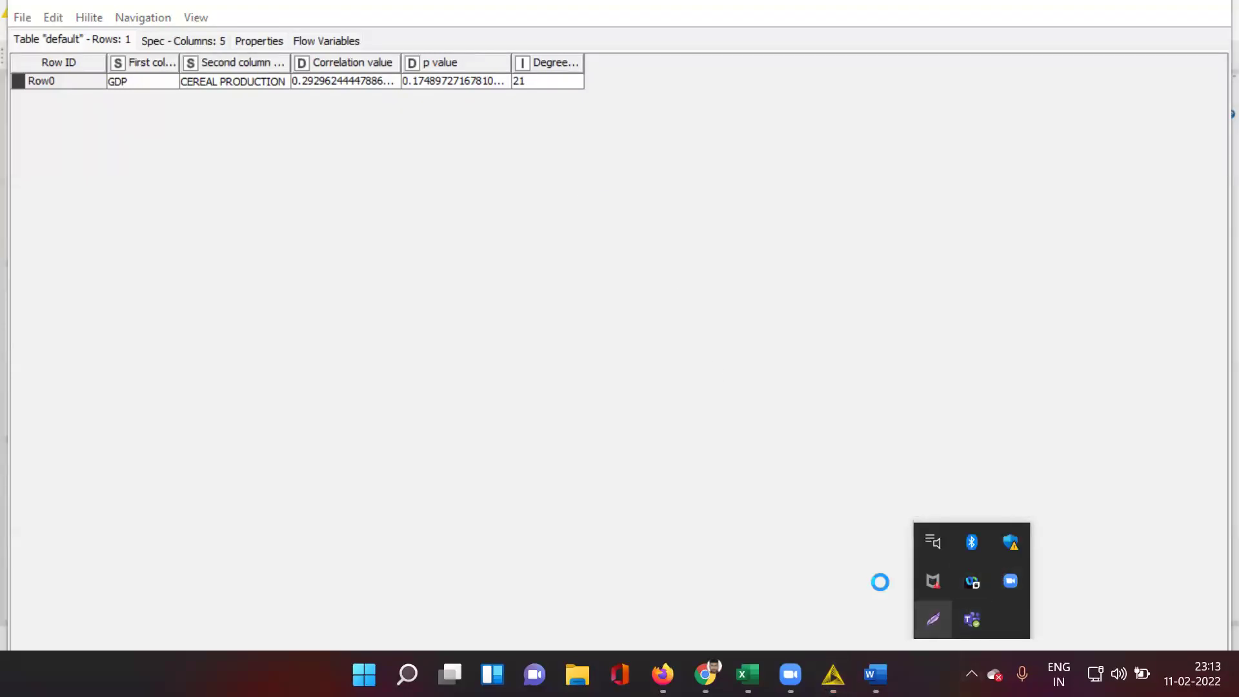
{"action": "left_click_drag", "start_coordinate": [10, 49], "coordinate": [587, 107]}
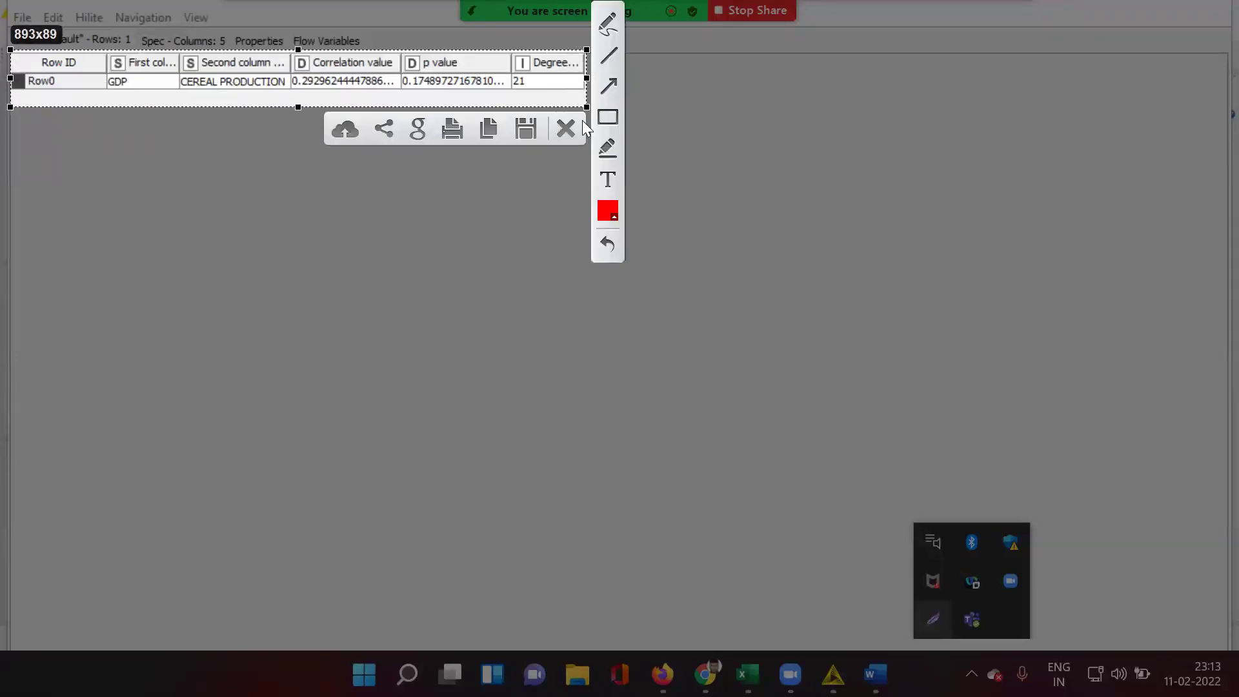
{"action": "left_click", "coordinate": [493, 134]}
{"action": "left_click", "coordinate": [874, 674]}
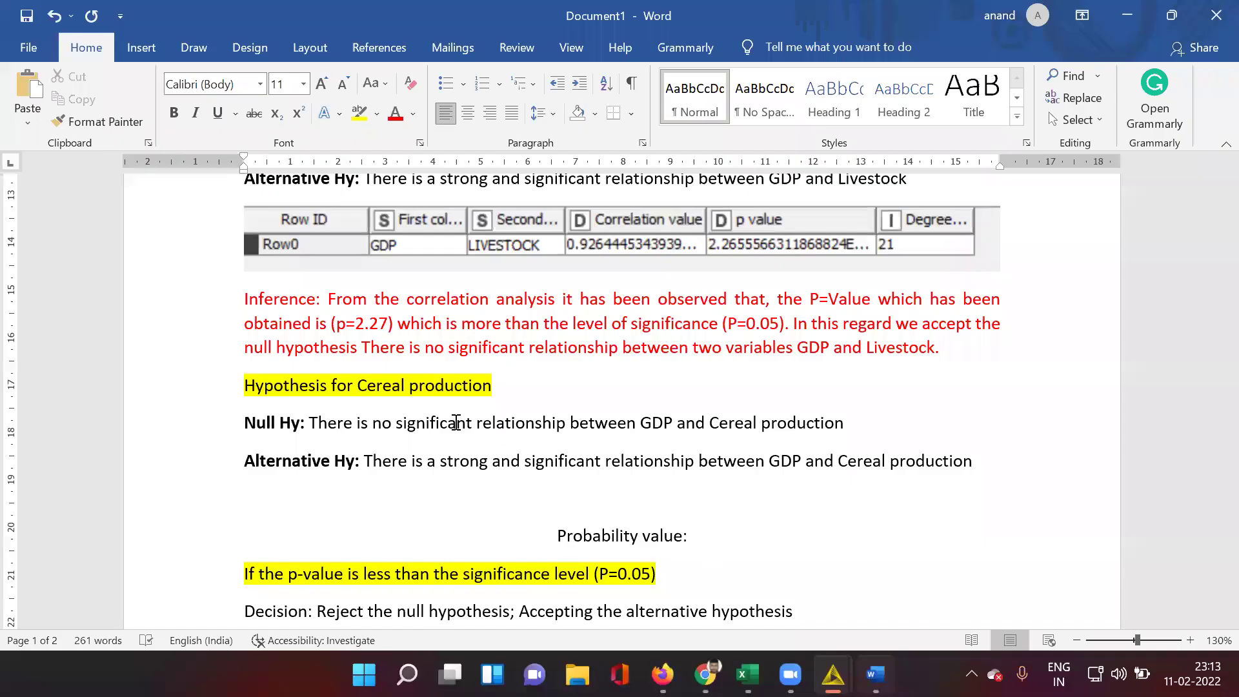
{"action": "left_click", "coordinate": [407, 489]}
{"action": "key", "text": "ctrl+v"}
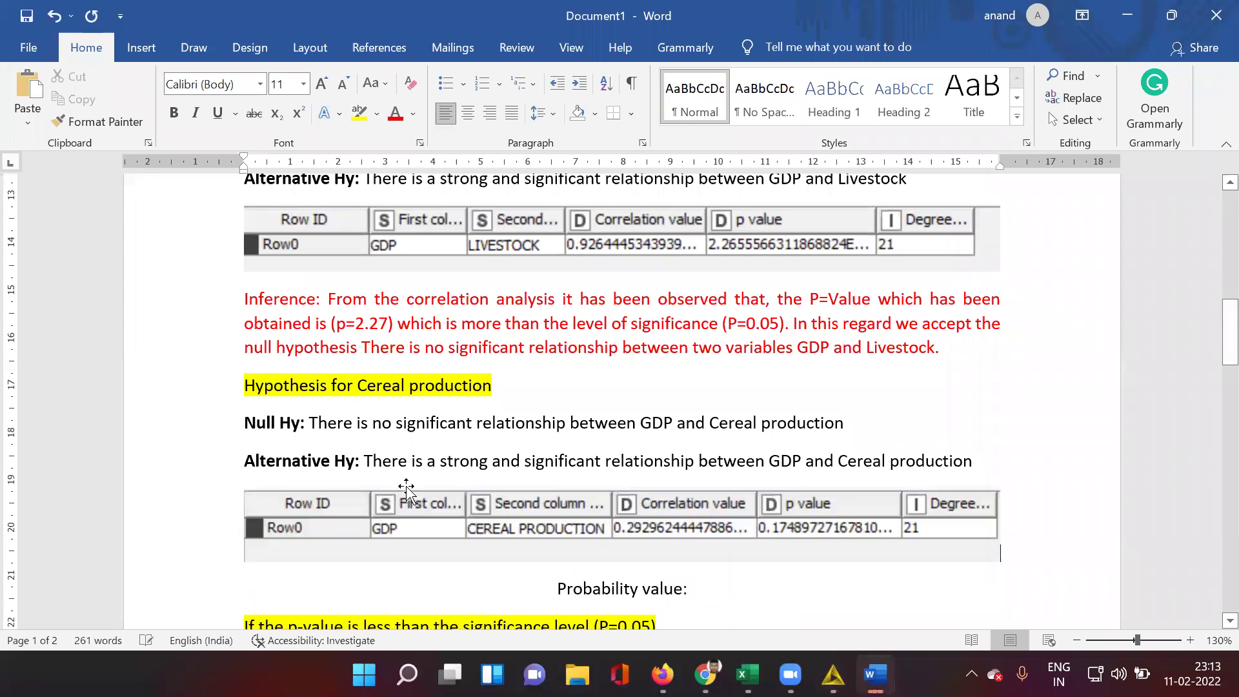
Copy the Livestock inference paragraph and paste it on a new line below the Cereal production correlation table
{"action": "scroll", "coordinate": [407, 492], "scroll_direction": "down", "scroll_amount": 3}
{"action": "key", "text": "Return"}
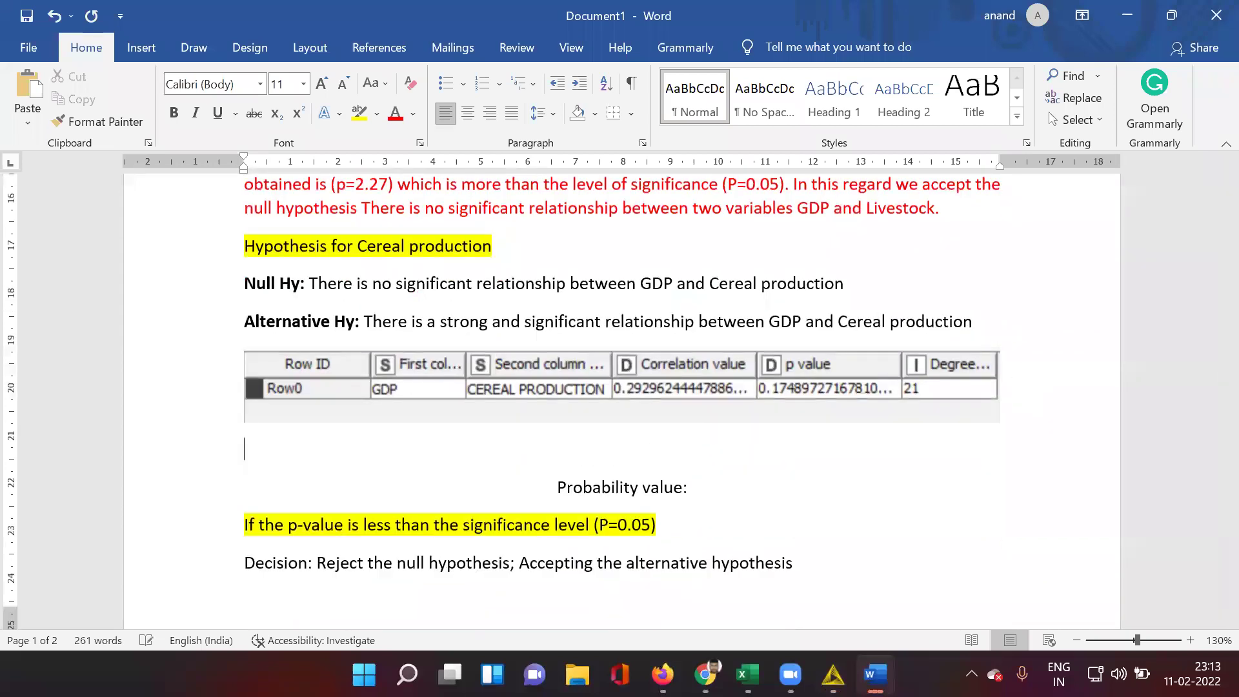
{"action": "scroll", "coordinate": [868, 381], "scroll_direction": "up", "scroll_amount": 2}
{"action": "left_click_drag", "start_coordinate": [243, 250], "coordinate": [948, 309]}
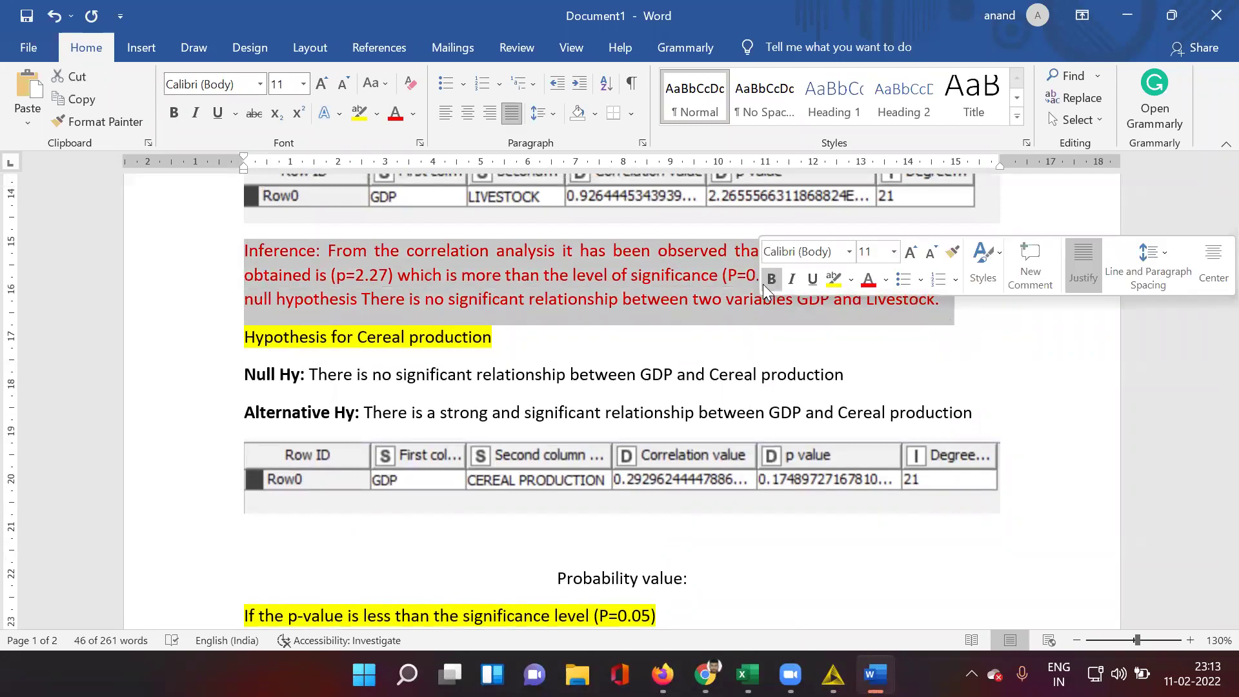
{"action": "right_click", "coordinate": [667, 283]}
{"action": "left_click", "coordinate": [693, 319]}
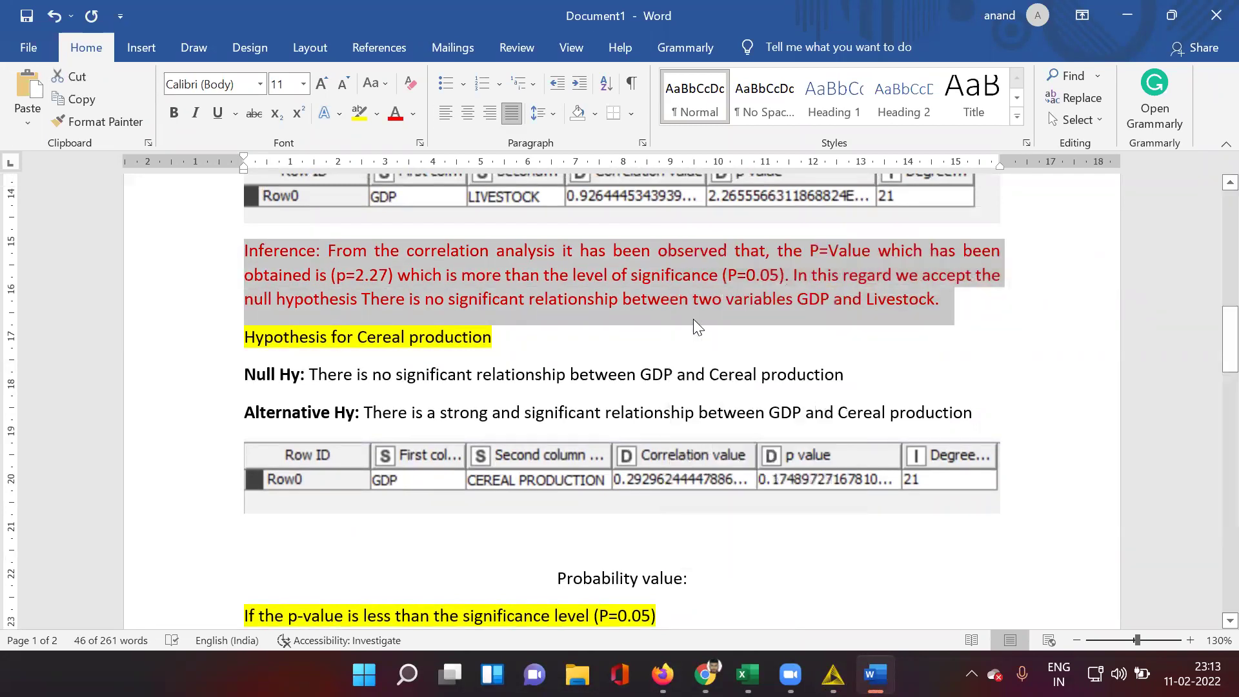
{"action": "left_click", "coordinate": [537, 538]}
{"action": "key", "text": "ctrl+v"}
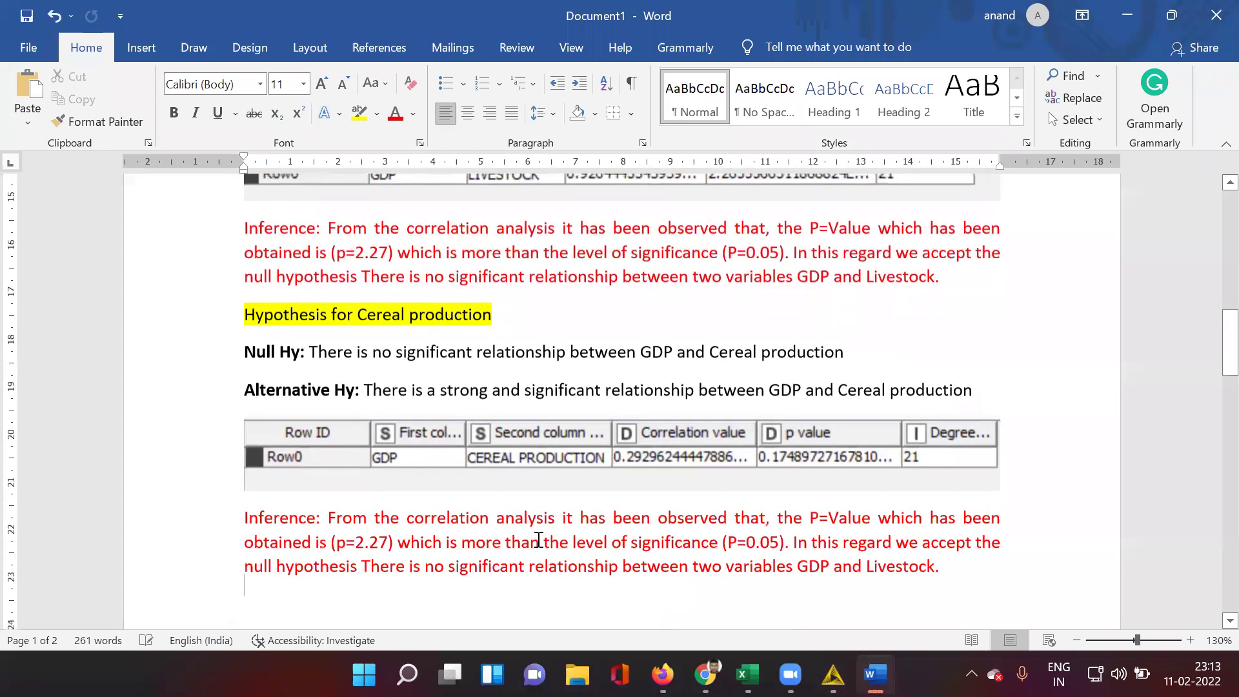
Change the obtained p-value in the Cereal production inference to 0.17
{"action": "scroll", "coordinate": [537, 538], "scroll_direction": "down", "scroll_amount": 2}
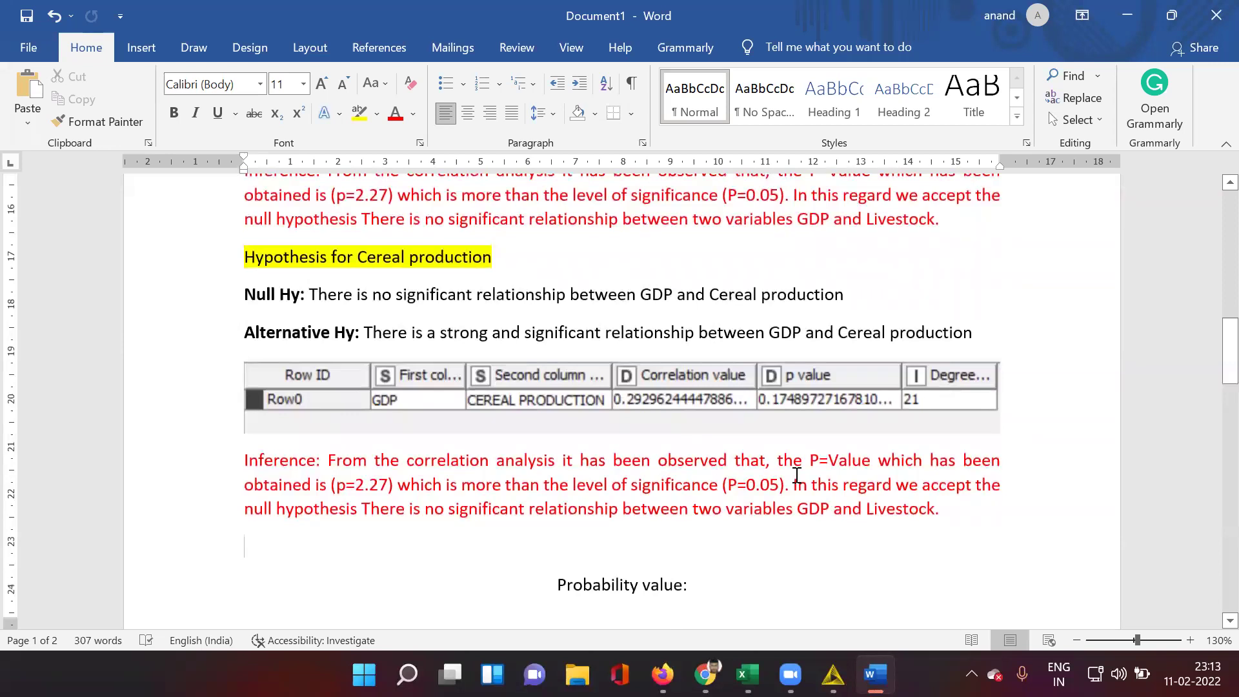
{"action": "left_click", "coordinate": [392, 492]}
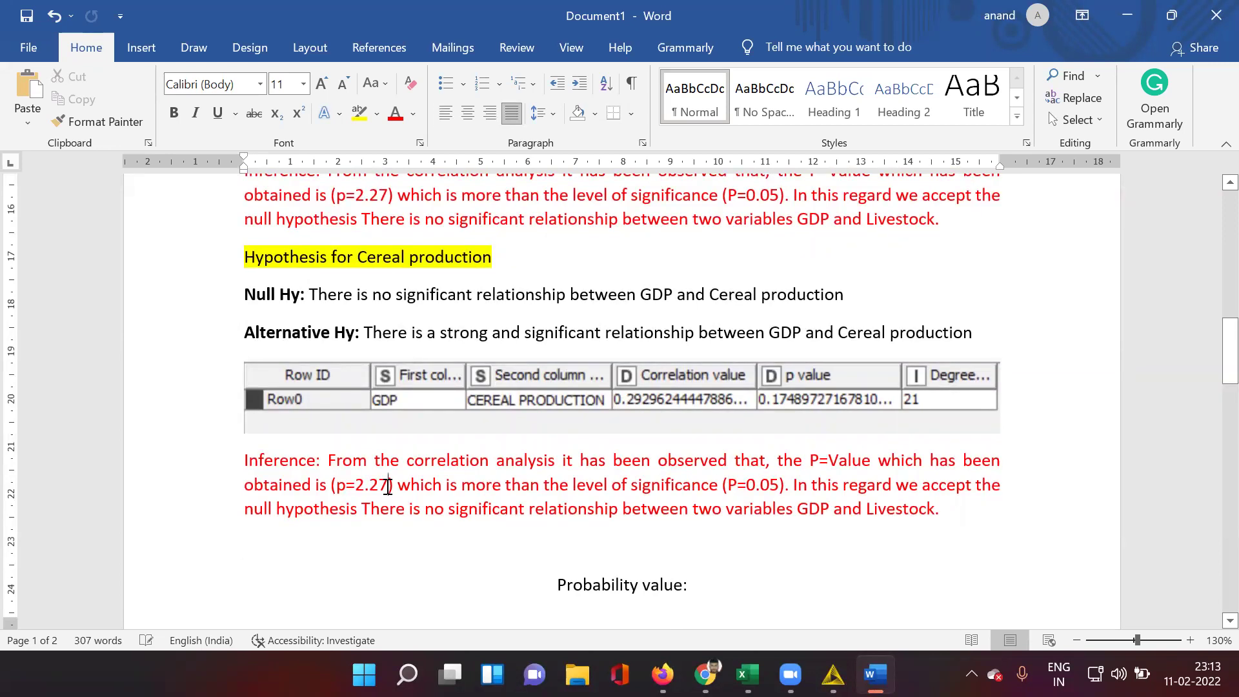
{"action": "key", "text": "BackSpace"}
{"action": "key", "text": "BackSpace"}
{"action": "key", "text": "BackSpace"}
{"action": "key", "text": "BackSpace"}
{"action": "type", "text": "0.17"}
Replace the Livestock statement ending the Cereal production inference with a full stop and the copied Cereal production null hypothesis sentence
{"action": "left_click_drag", "start_coordinate": [961, 514], "coordinate": [371, 512]}
{"action": "key", "text": "BackSpace"}
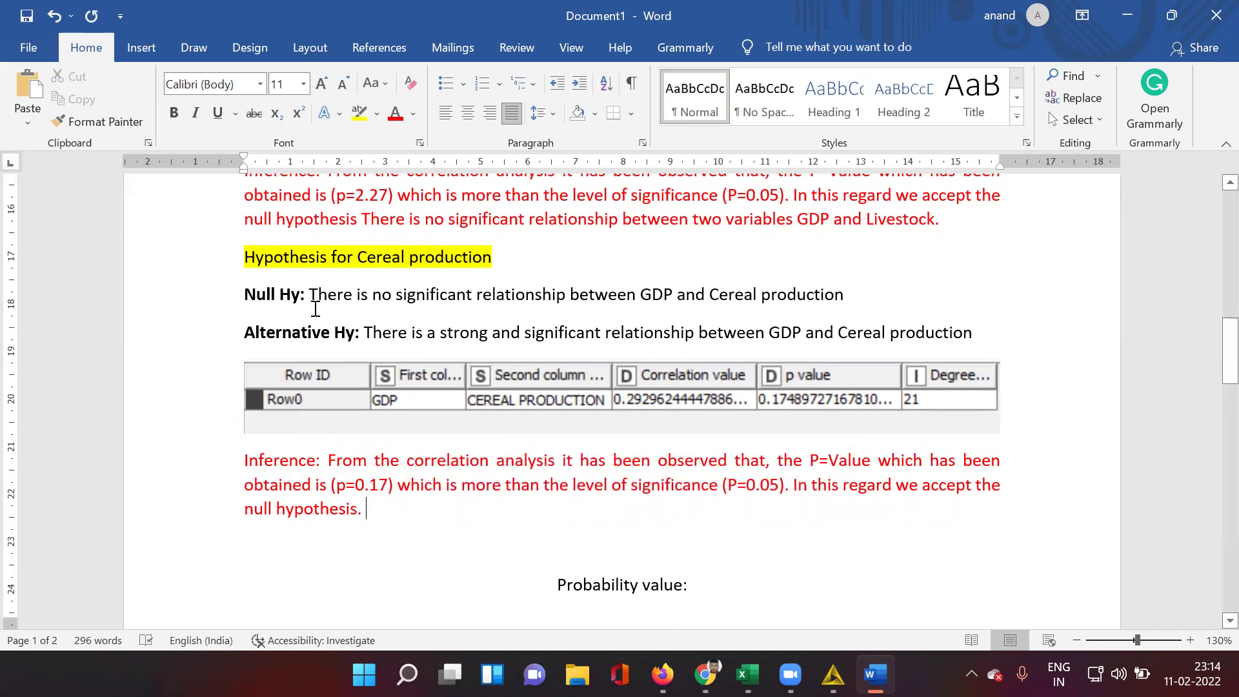
{"action": "left_click_drag", "start_coordinate": [309, 294], "coordinate": [851, 287]}
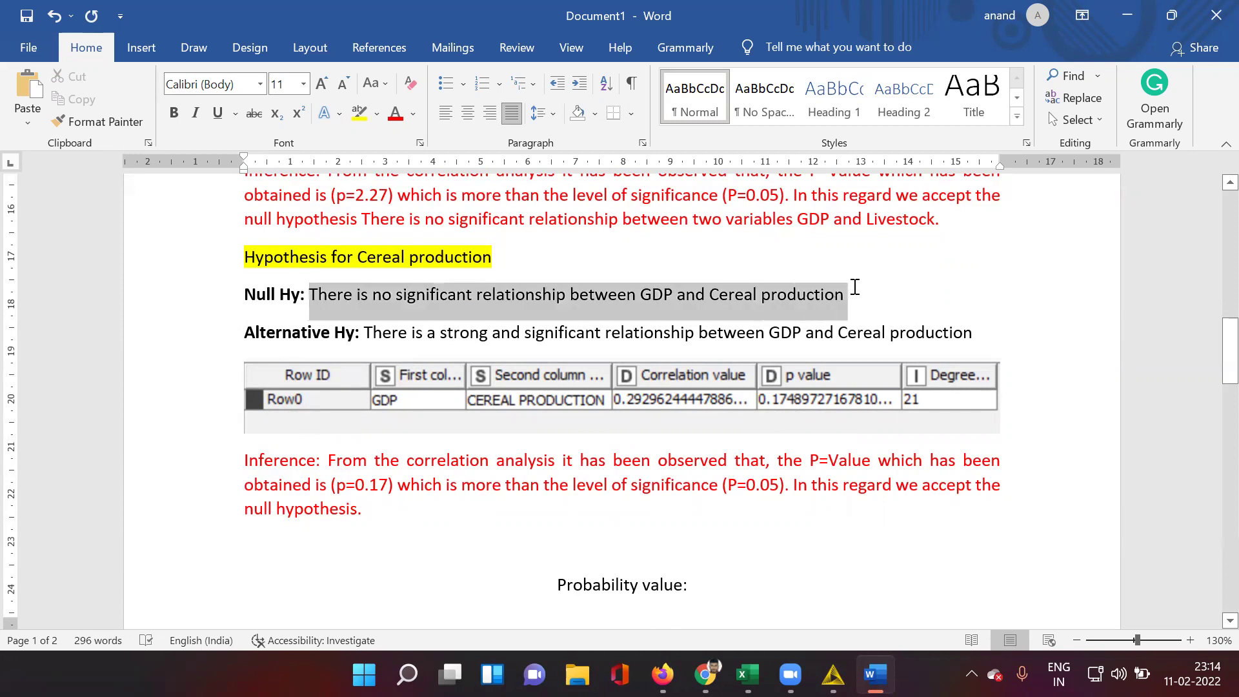
{"action": "right_click", "coordinate": [738, 284]}
{"action": "left_click", "coordinate": [774, 322]}
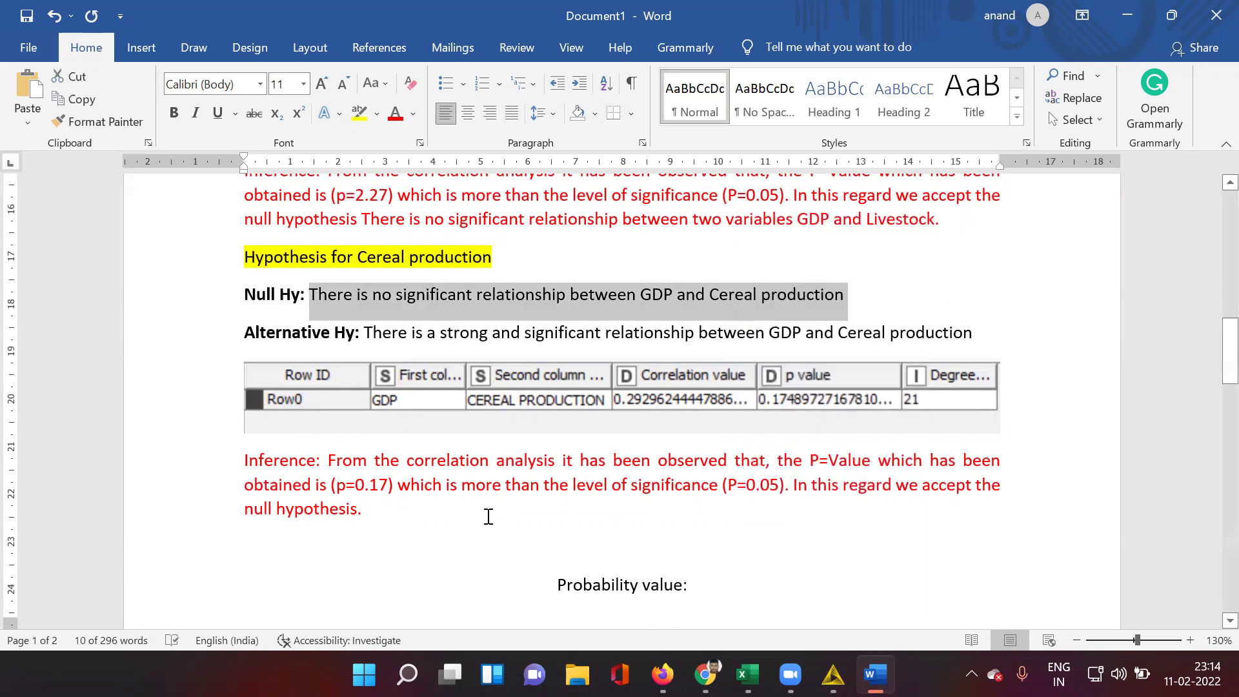
{"action": "left_click", "coordinate": [488, 514]}
{"action": "key", "text": "ctrl+v"}
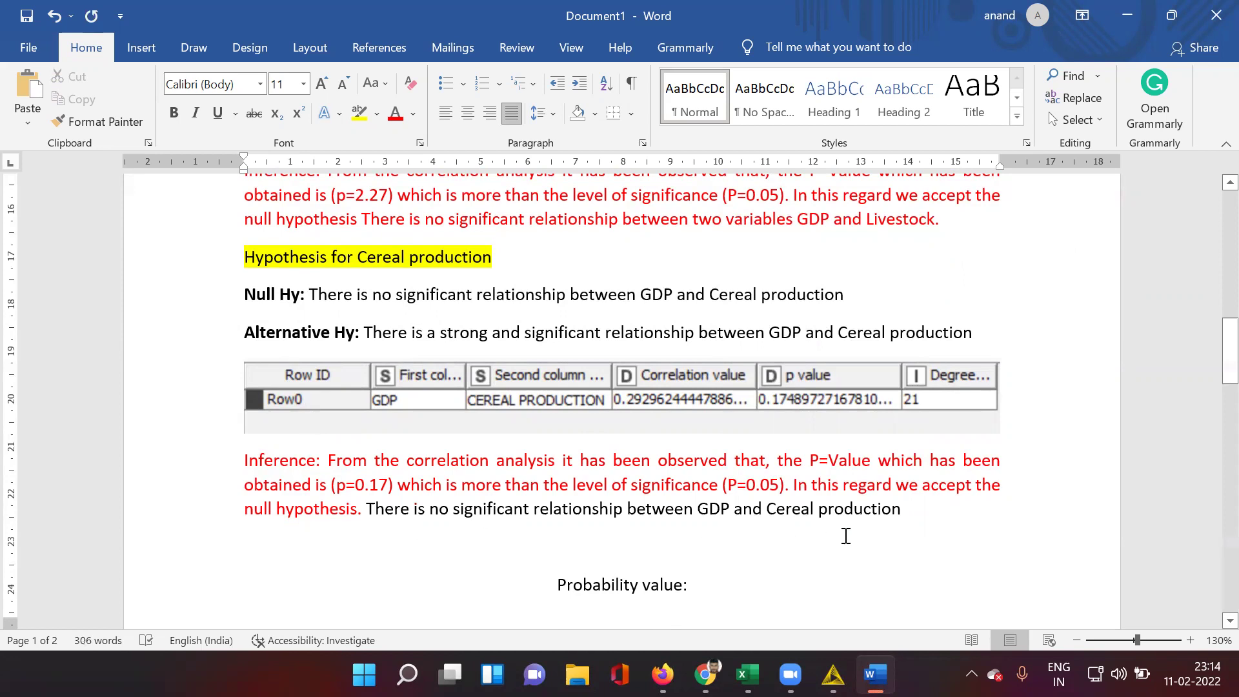
Colour the whole Cereal production inference paragraph red
{"action": "left_click_drag", "start_coordinate": [929, 514], "coordinate": [265, 461]}
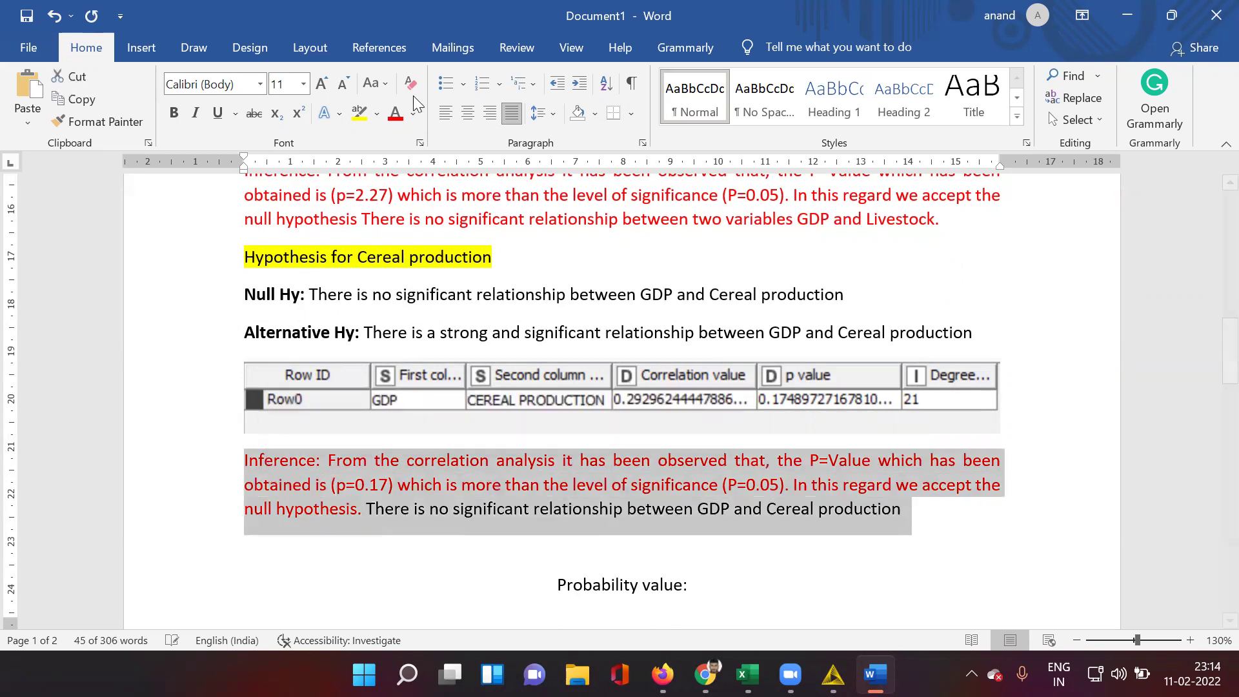
{"action": "left_click", "coordinate": [395, 116]}
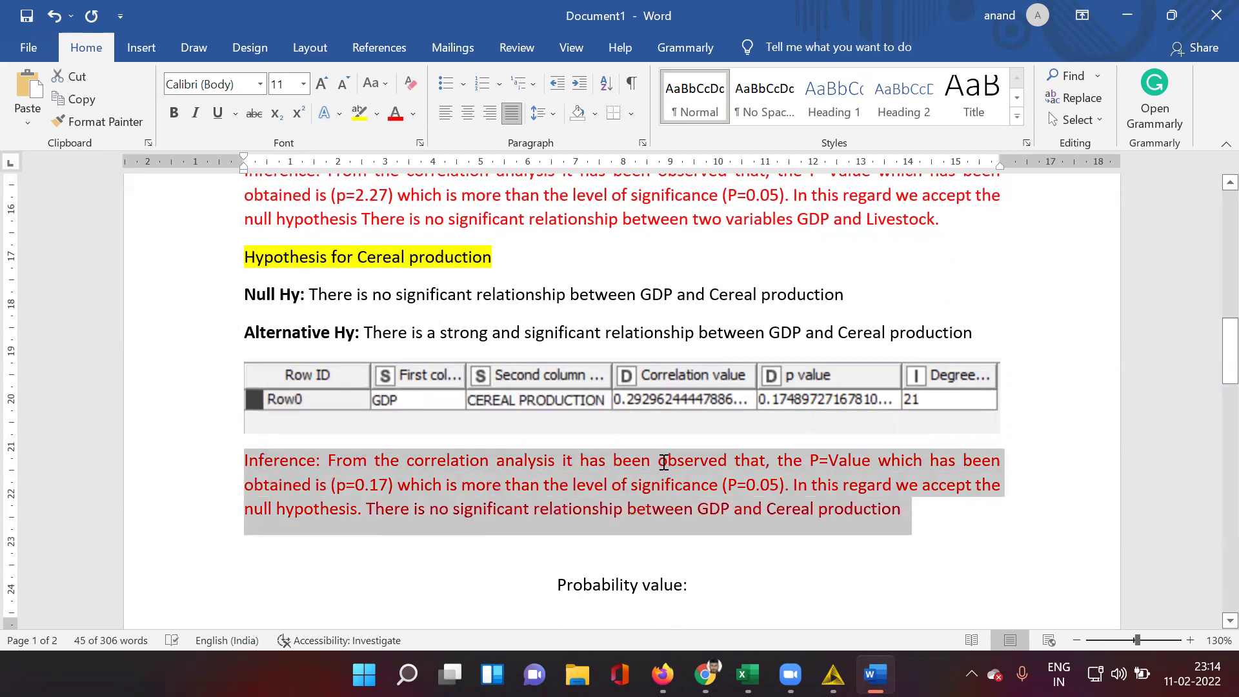
{"action": "left_click", "coordinate": [663, 461]}
Insert a page break after the Cereal production inference so that the Probability value section starts on a new page
{"action": "scroll", "coordinate": [663, 461], "scroll_direction": "up", "scroll_amount": 3}
{"action": "scroll", "coordinate": [664, 461], "scroll_direction": "up", "scroll_amount": 6}
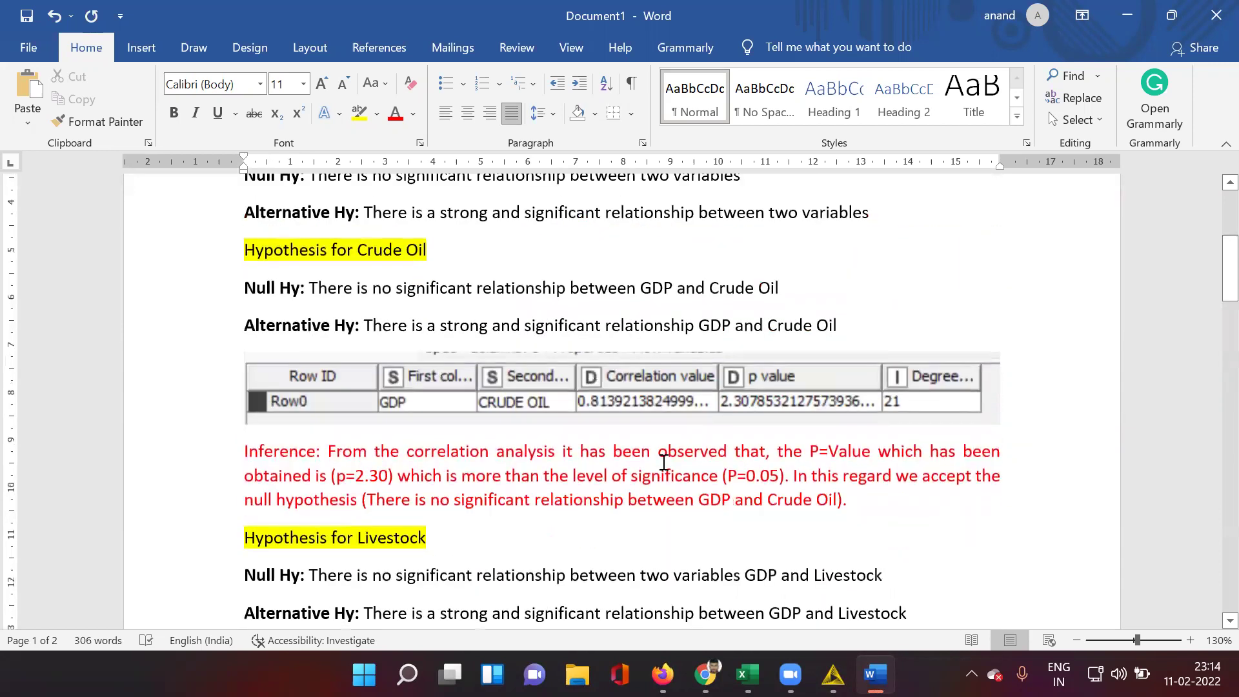
{"action": "scroll", "coordinate": [663, 461], "scroll_direction": "down", "scroll_amount": 3}
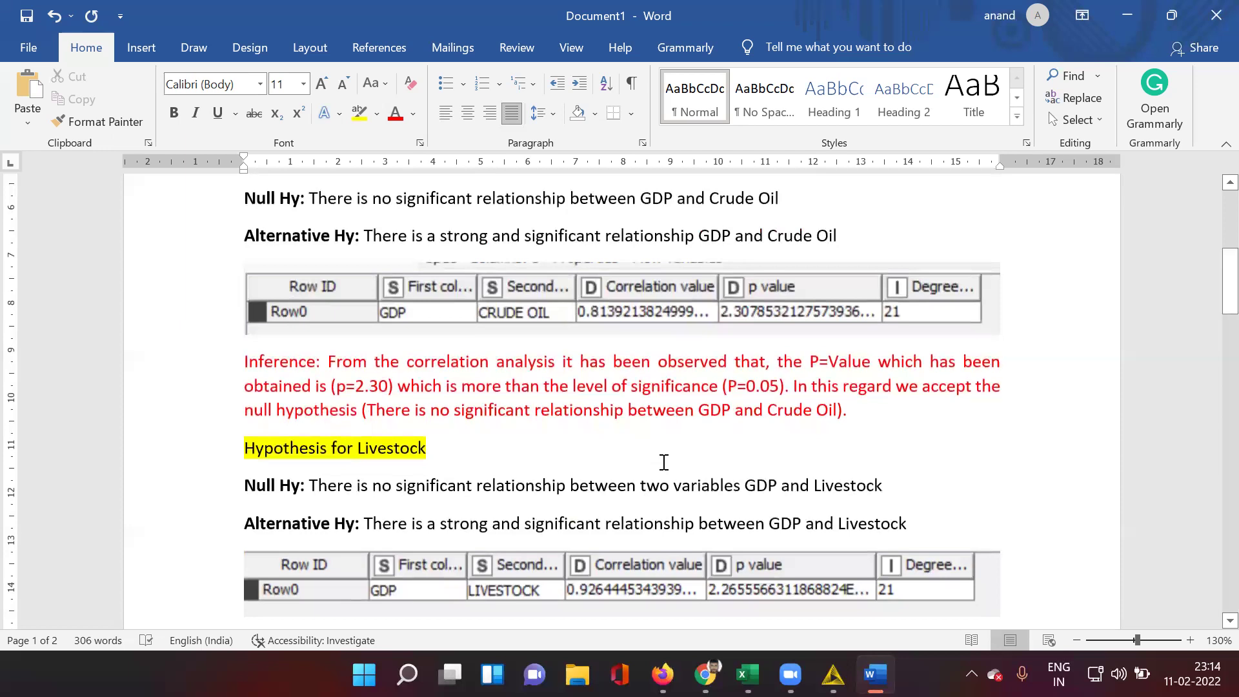
{"action": "scroll", "coordinate": [663, 461], "scroll_direction": "down", "scroll_amount": 3}
{"action": "scroll", "coordinate": [663, 461], "scroll_direction": "down", "scroll_amount": 1}
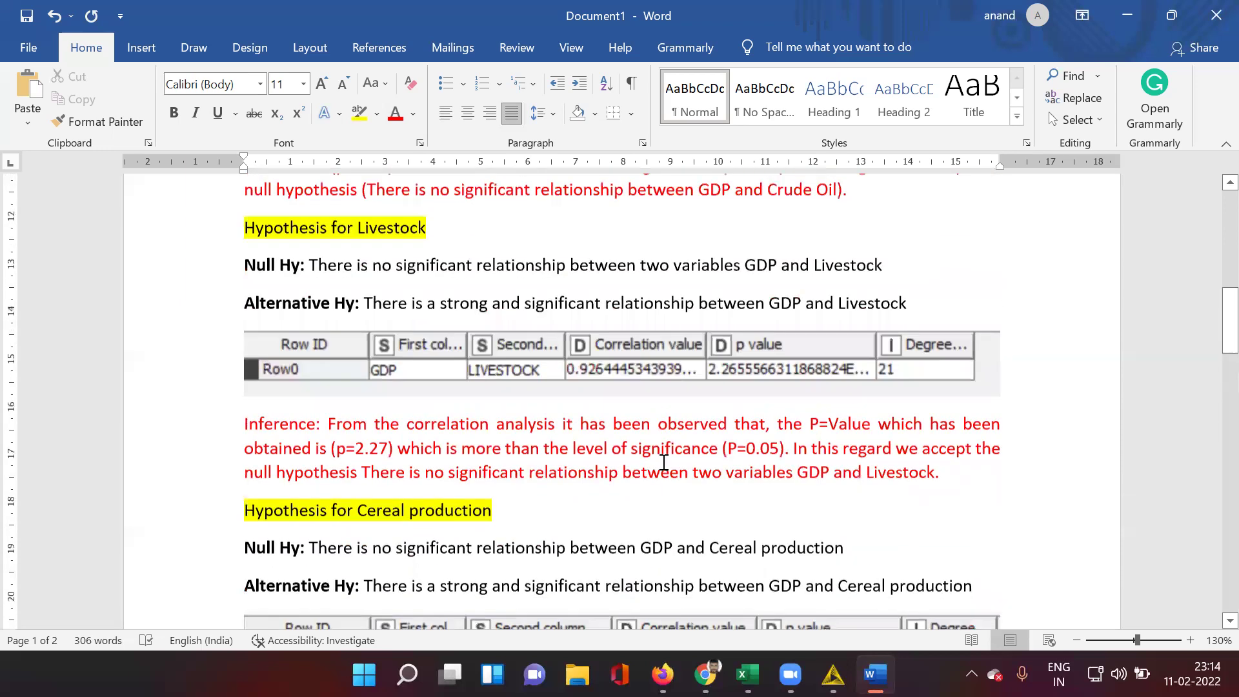
{"action": "scroll", "coordinate": [663, 461], "scroll_direction": "down", "scroll_amount": 5}
{"action": "scroll", "coordinate": [663, 461], "scroll_direction": "down", "scroll_amount": 5}
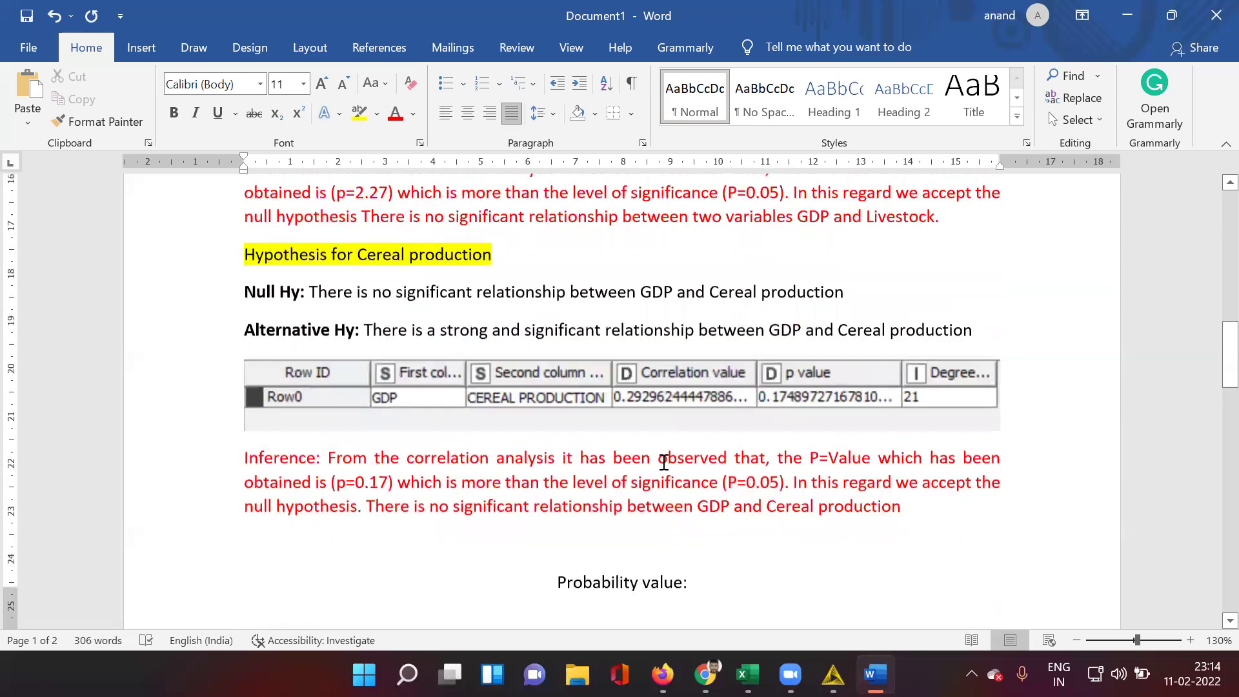
{"action": "left_click", "coordinate": [664, 462]}
{"action": "key", "text": "ctrl+Return"}
Review the result tables and inferences for Crude Oil, Livestock and Cereal production in the report
{"action": "scroll", "coordinate": [663, 462], "scroll_direction": "up", "scroll_amount": 12}
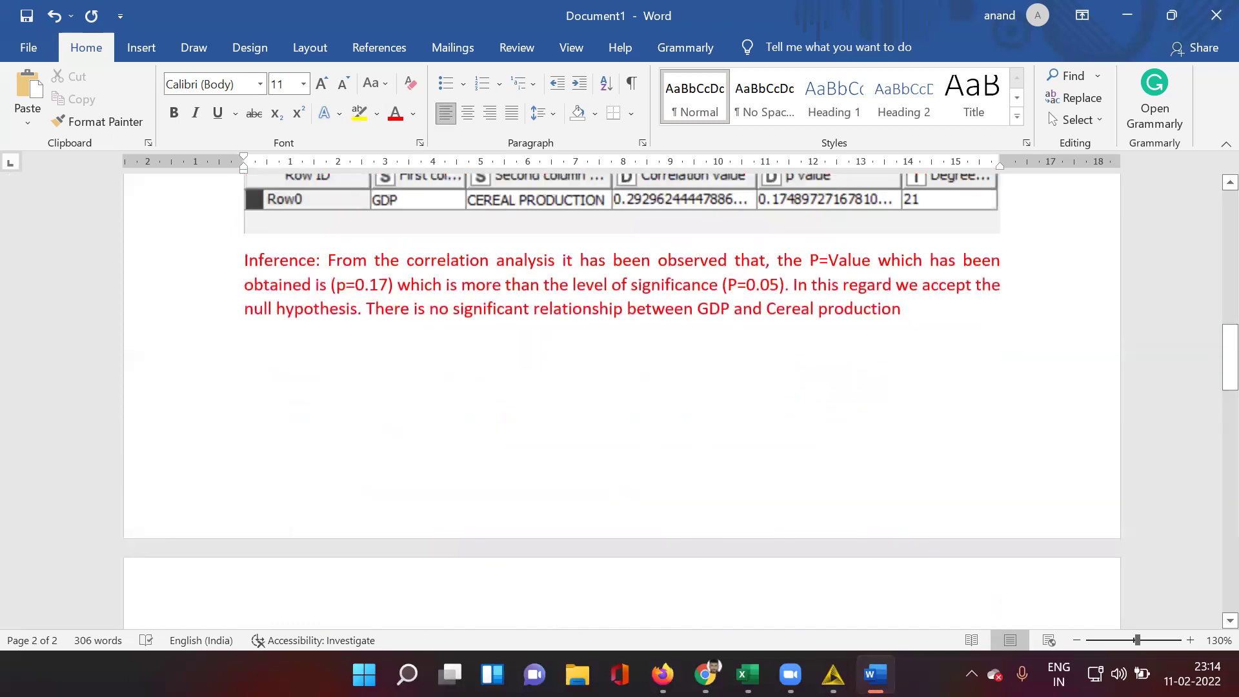
{"action": "scroll", "coordinate": [621, 400], "scroll_direction": "up", "scroll_amount": 3}
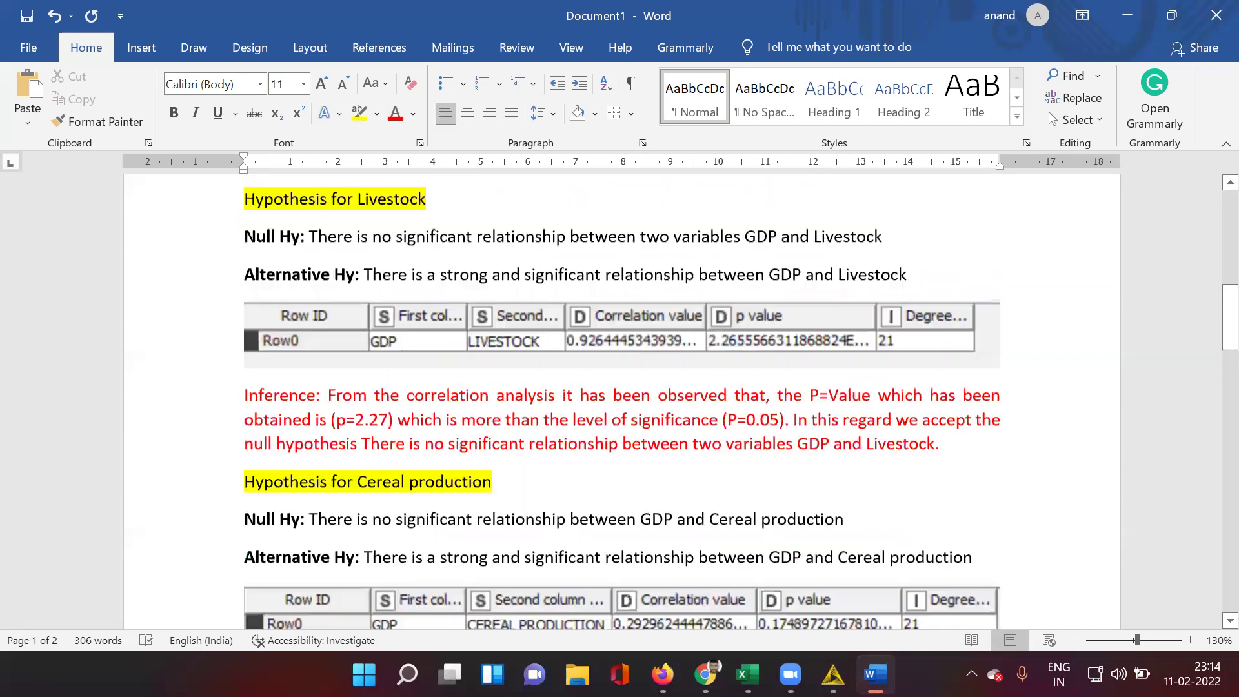
{"action": "scroll", "coordinate": [622, 399], "scroll_direction": "up", "scroll_amount": 3}
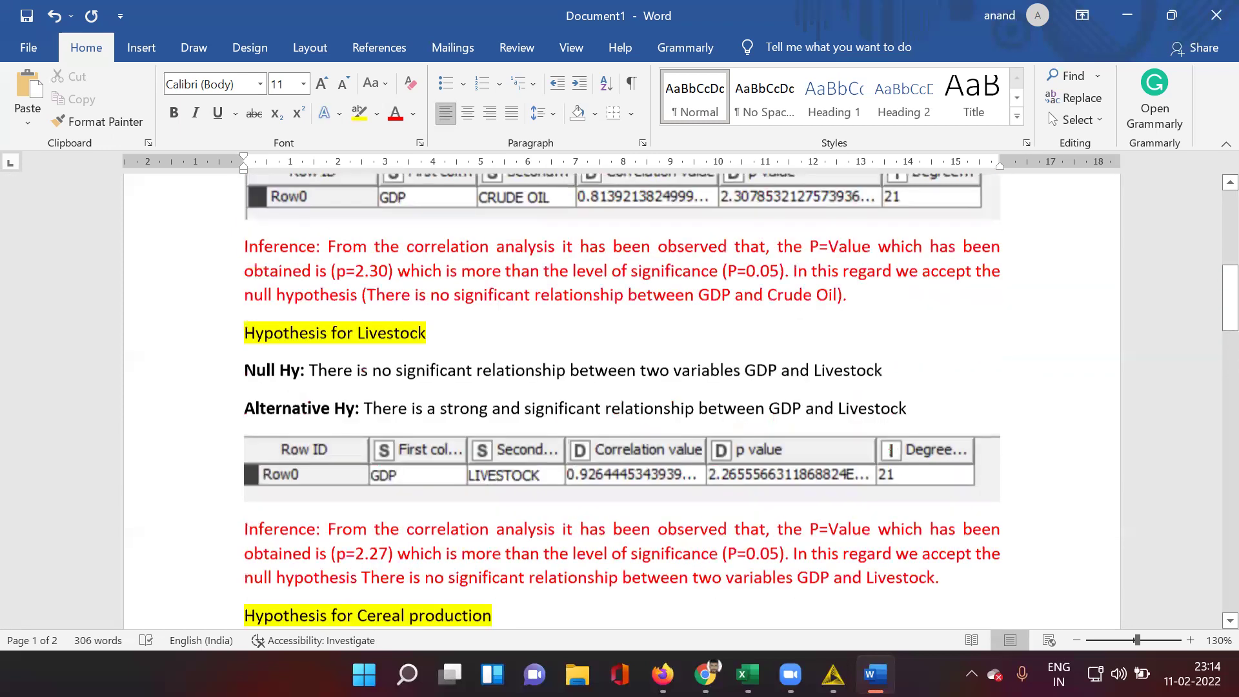
{"action": "scroll", "coordinate": [622, 400], "scroll_direction": "up", "scroll_amount": 1}
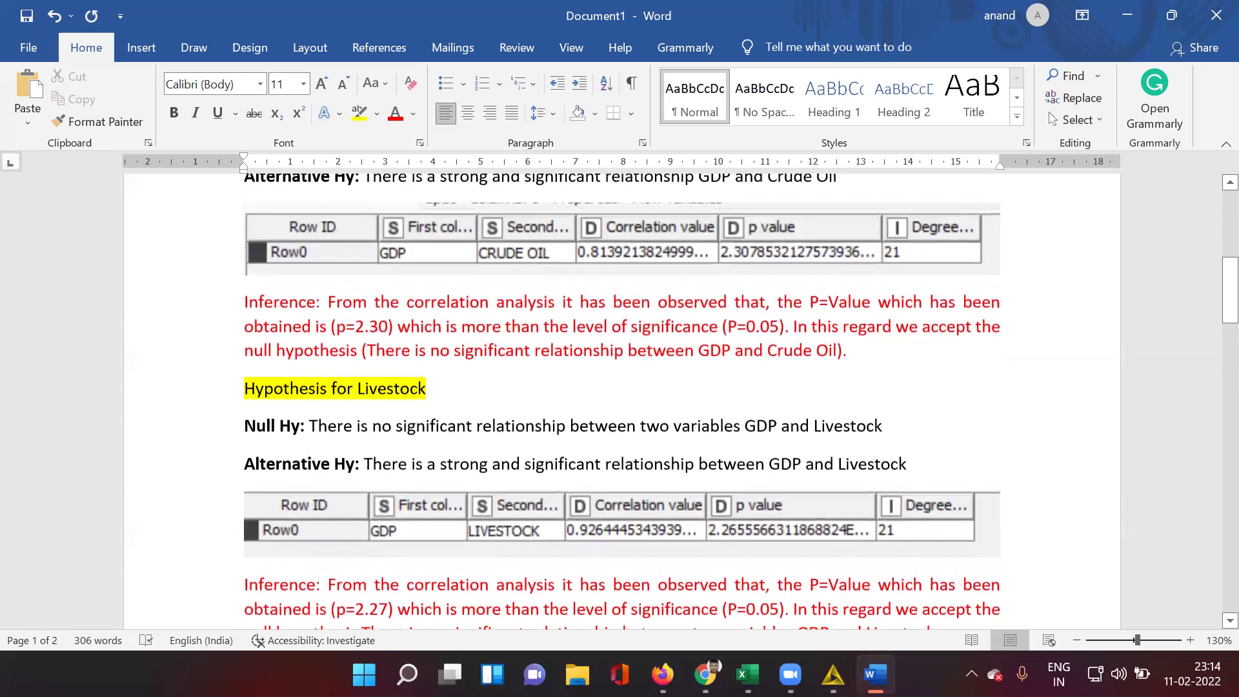
{"action": "scroll", "coordinate": [622, 400], "scroll_direction": "up", "scroll_amount": 1}
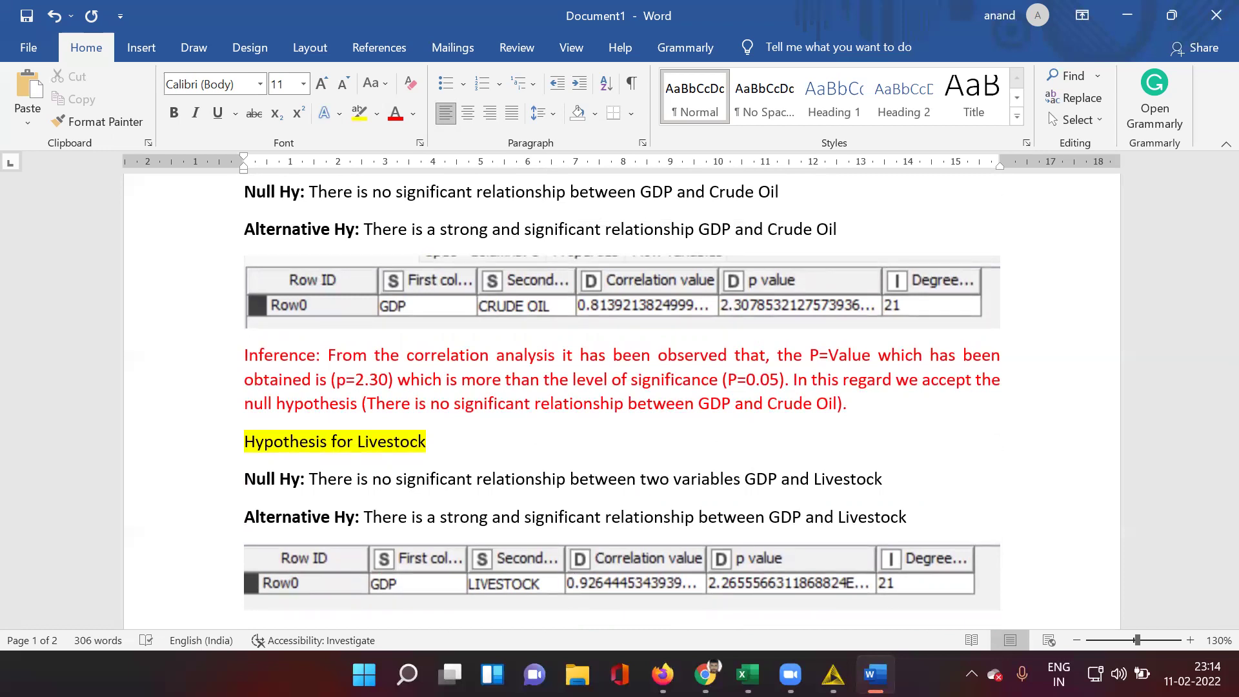
{"action": "scroll", "coordinate": [622, 400], "scroll_direction": "down", "scroll_amount": 2}
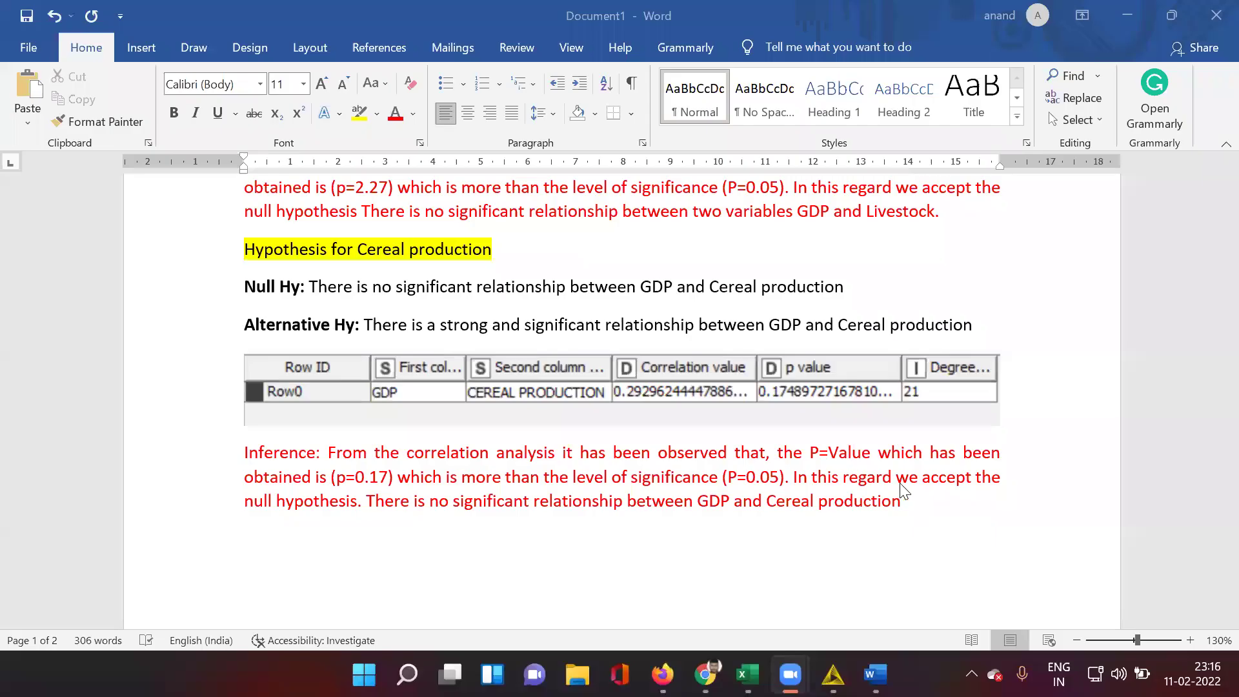
{"action": "left_click", "coordinate": [925, 492]}
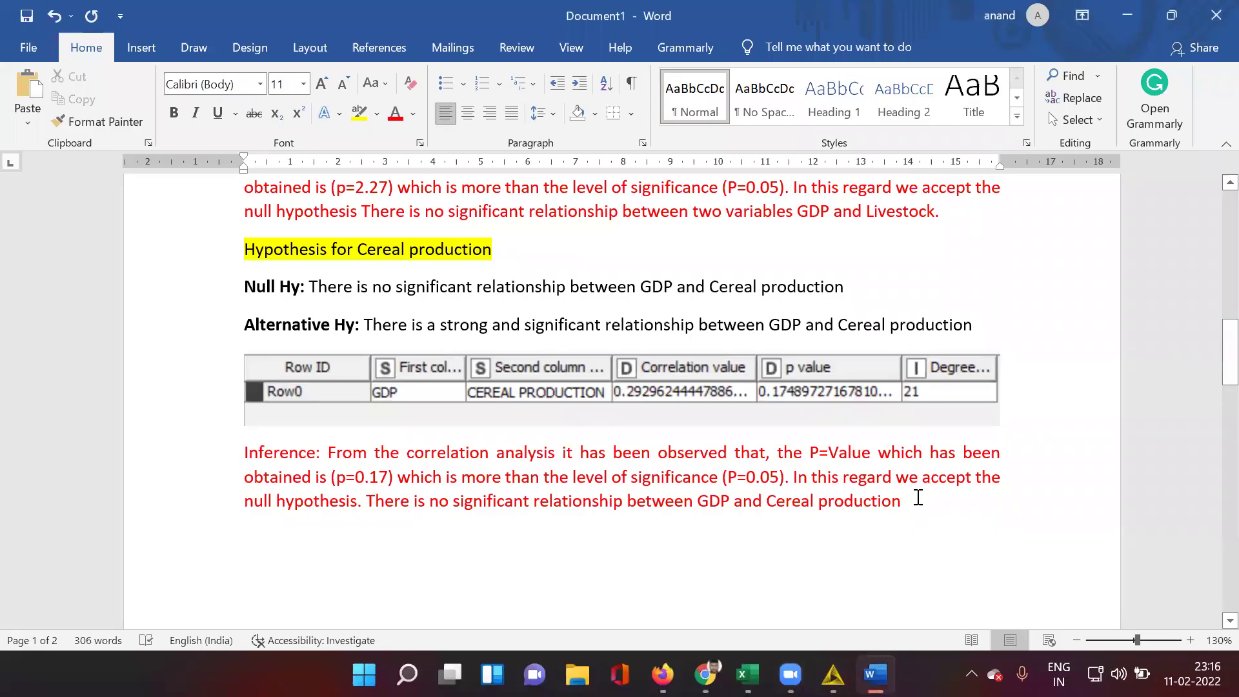
{"action": "left_click", "coordinate": [918, 497]}
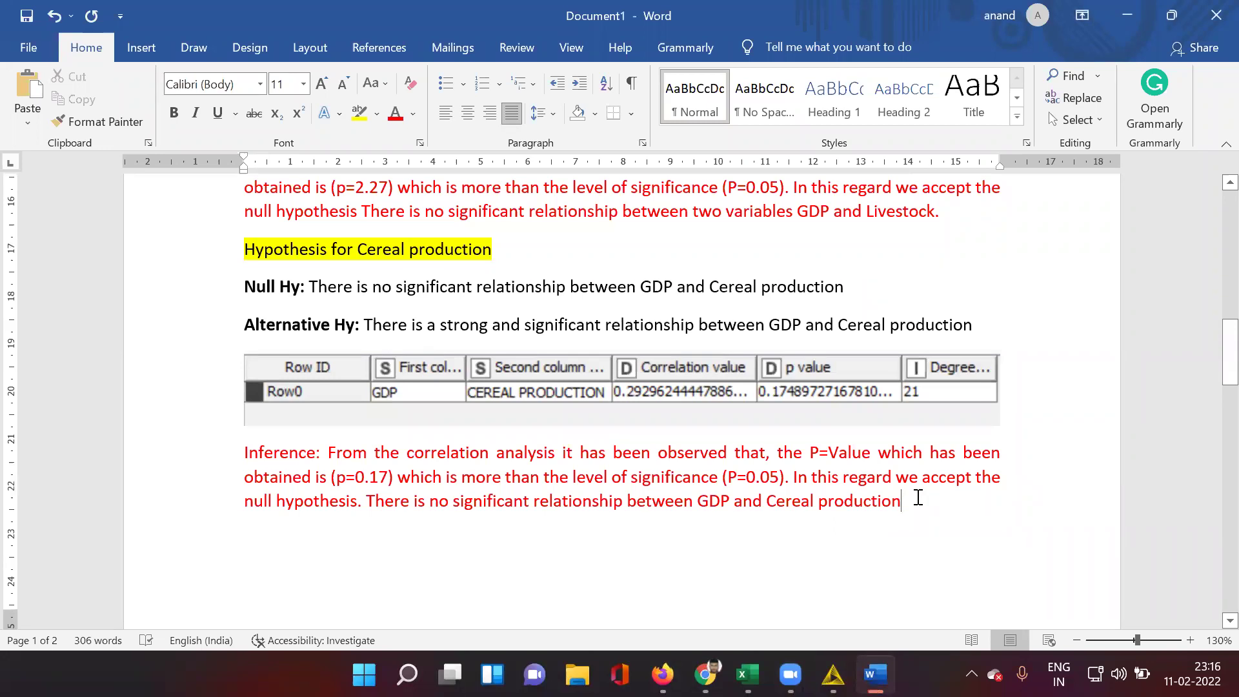
{"action": "scroll", "coordinate": [917, 497], "scroll_direction": "up", "scroll_amount": 3}
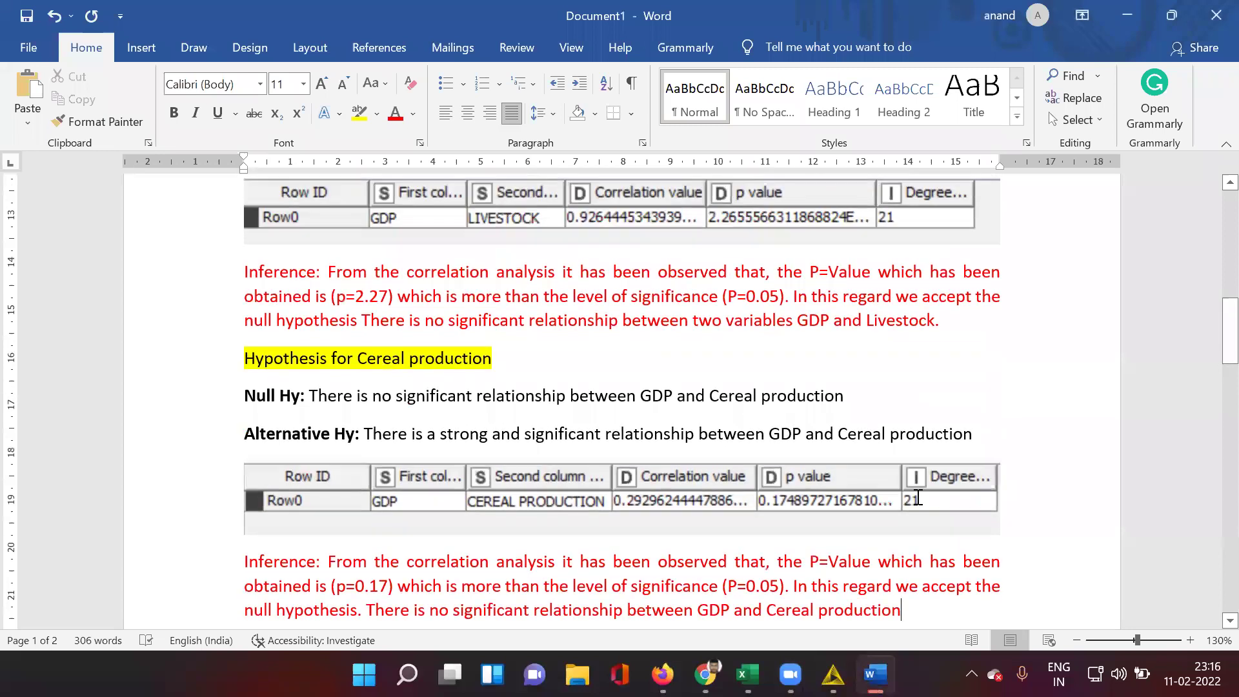
Re-read the hypotheses, correlation tables and inferences from Crude Oil through Cereal production up to the end of the first page
{"action": "scroll", "coordinate": [917, 498], "scroll_direction": "up", "scroll_amount": 3}
{"action": "scroll", "coordinate": [917, 498], "scroll_direction": "up", "scroll_amount": 3}
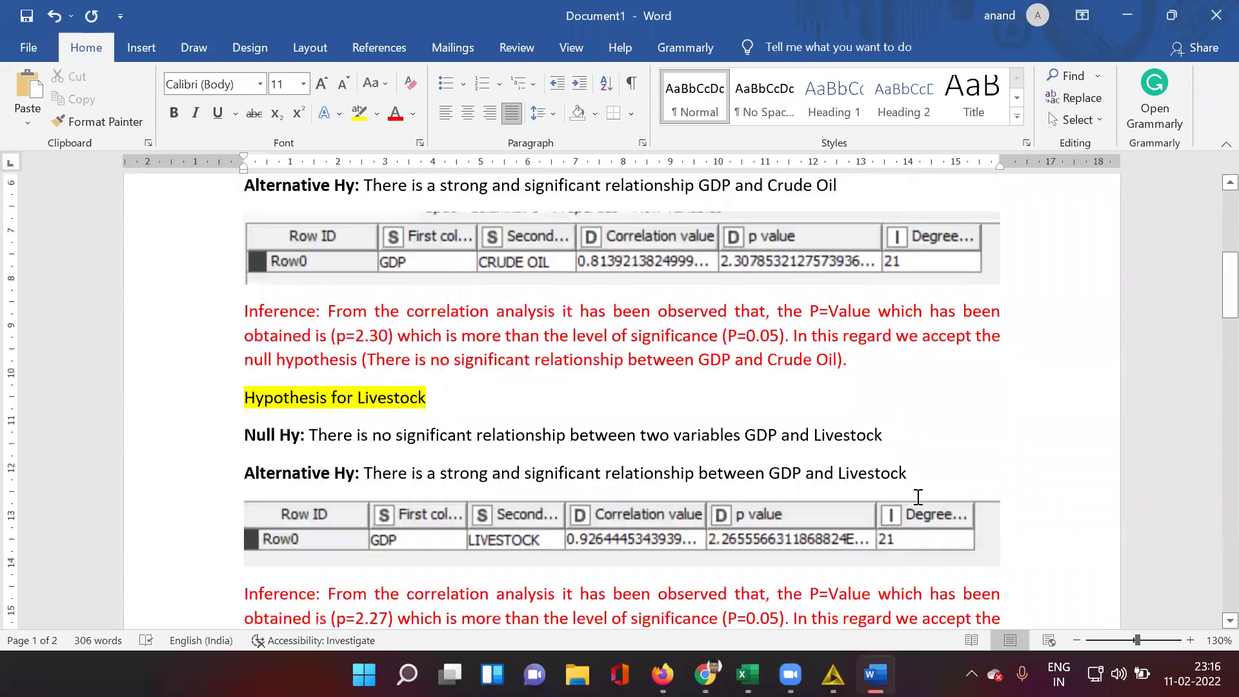
{"action": "scroll", "coordinate": [917, 497], "scroll_direction": "down", "scroll_amount": 4}
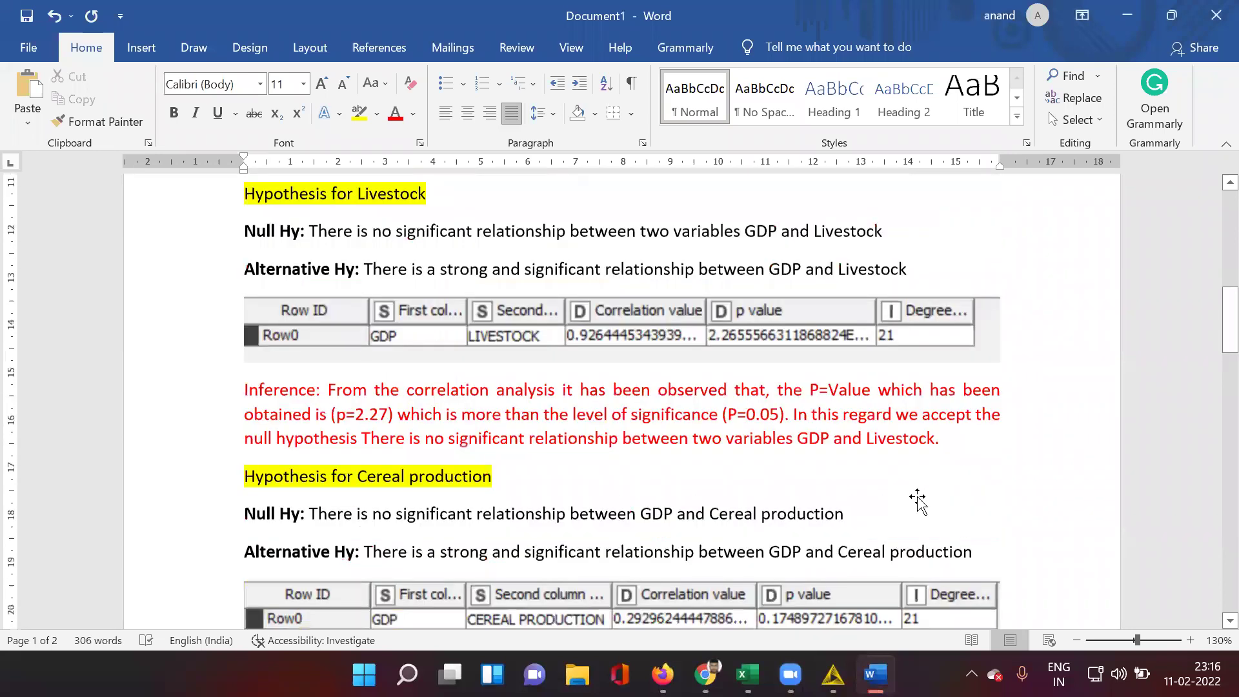
{"action": "scroll", "coordinate": [918, 498], "scroll_direction": "down", "scroll_amount": 3}
{"action": "scroll", "coordinate": [929, 494], "scroll_direction": "down", "scroll_amount": 2}
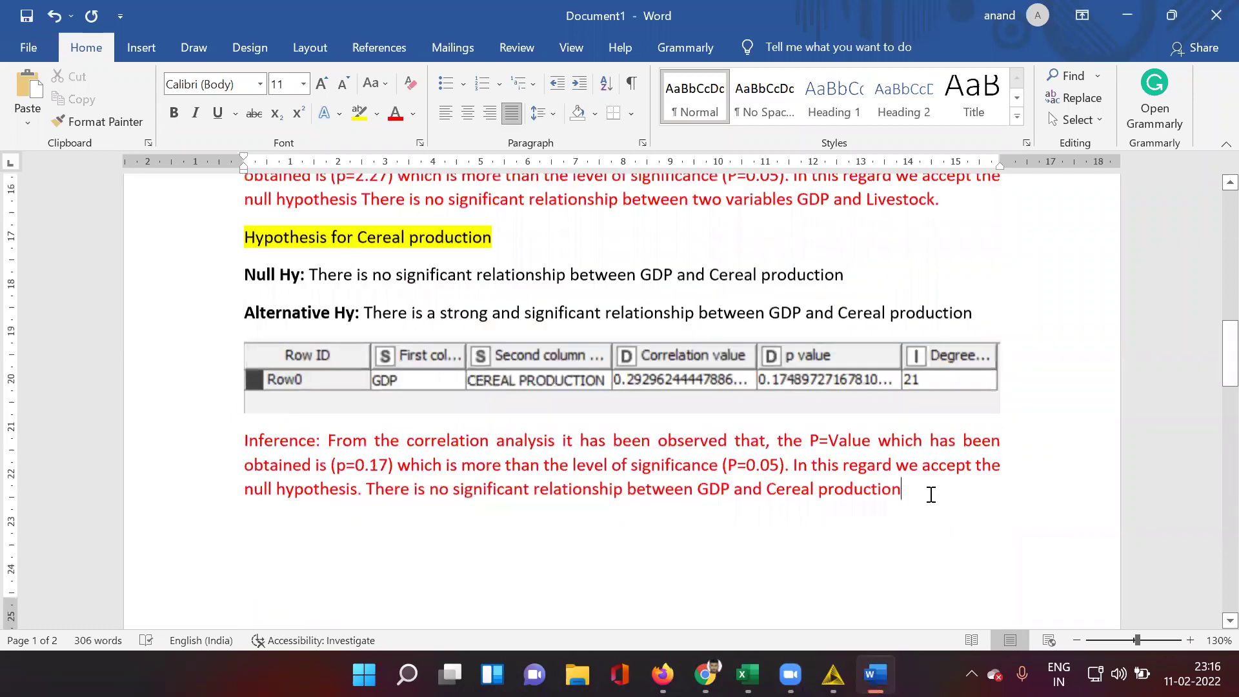
{"action": "left_click_drag", "start_coordinate": [929, 494], "coordinate": [255, 439]}
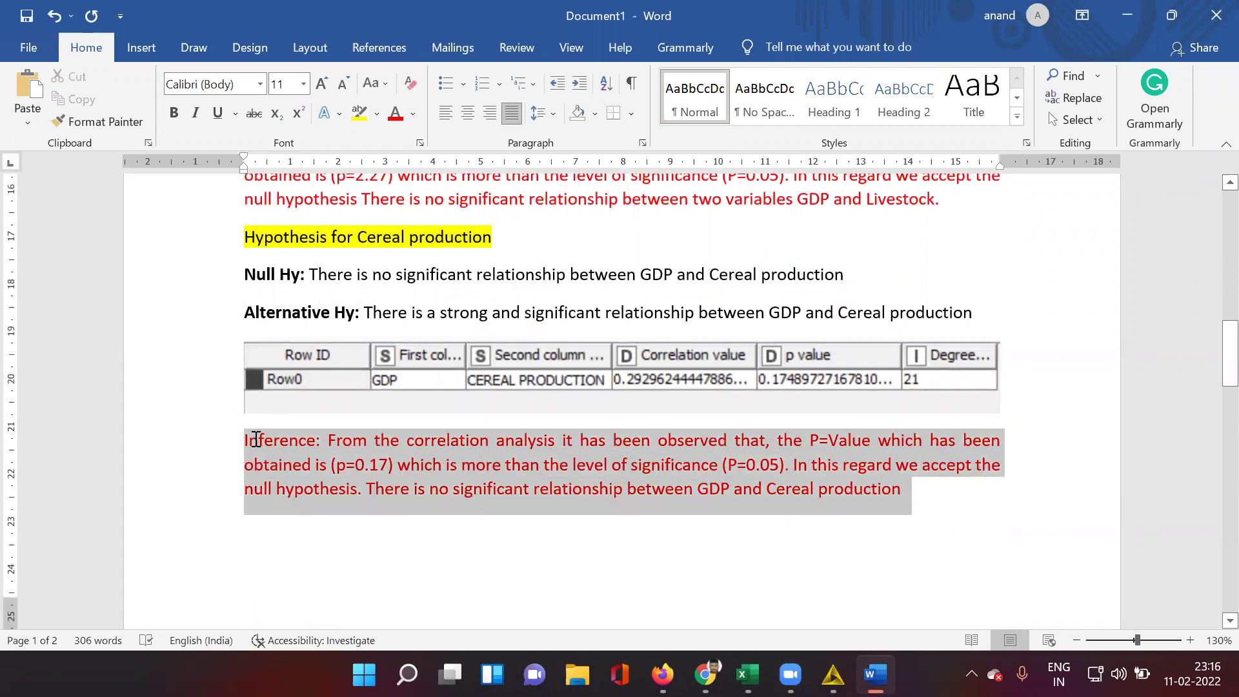
{"action": "left_click", "coordinate": [712, 462]}
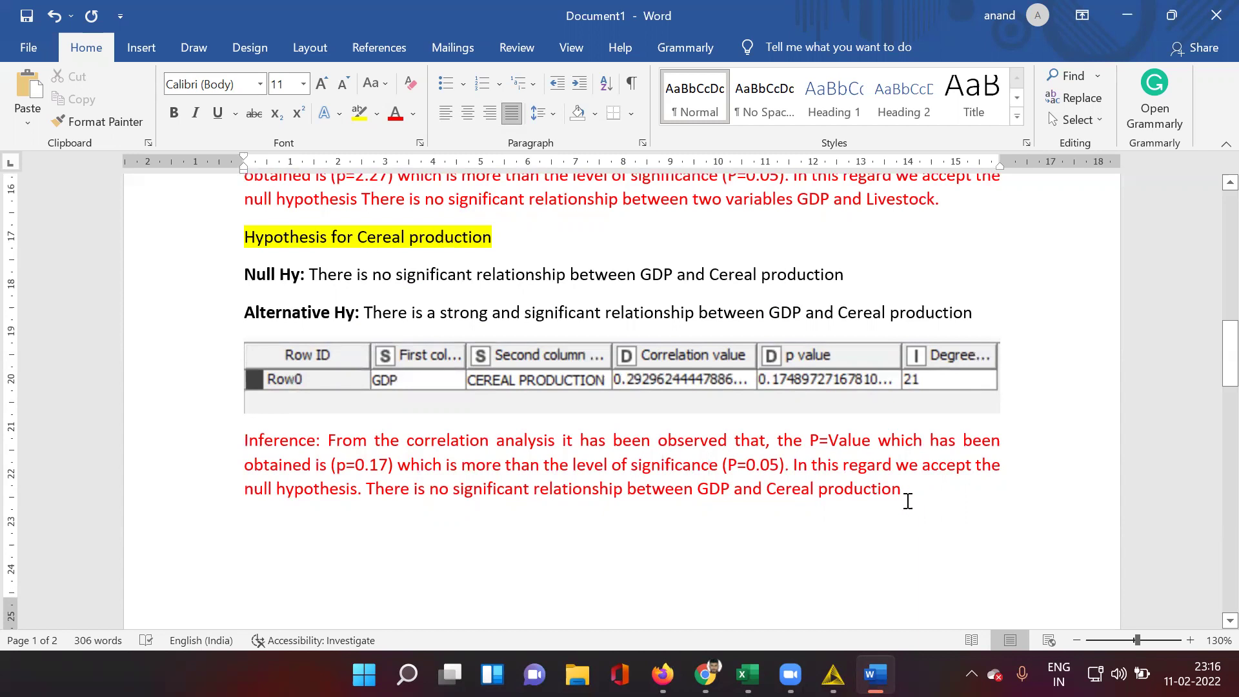
{"action": "left_click_drag", "start_coordinate": [909, 501], "coordinate": [196, 255]}
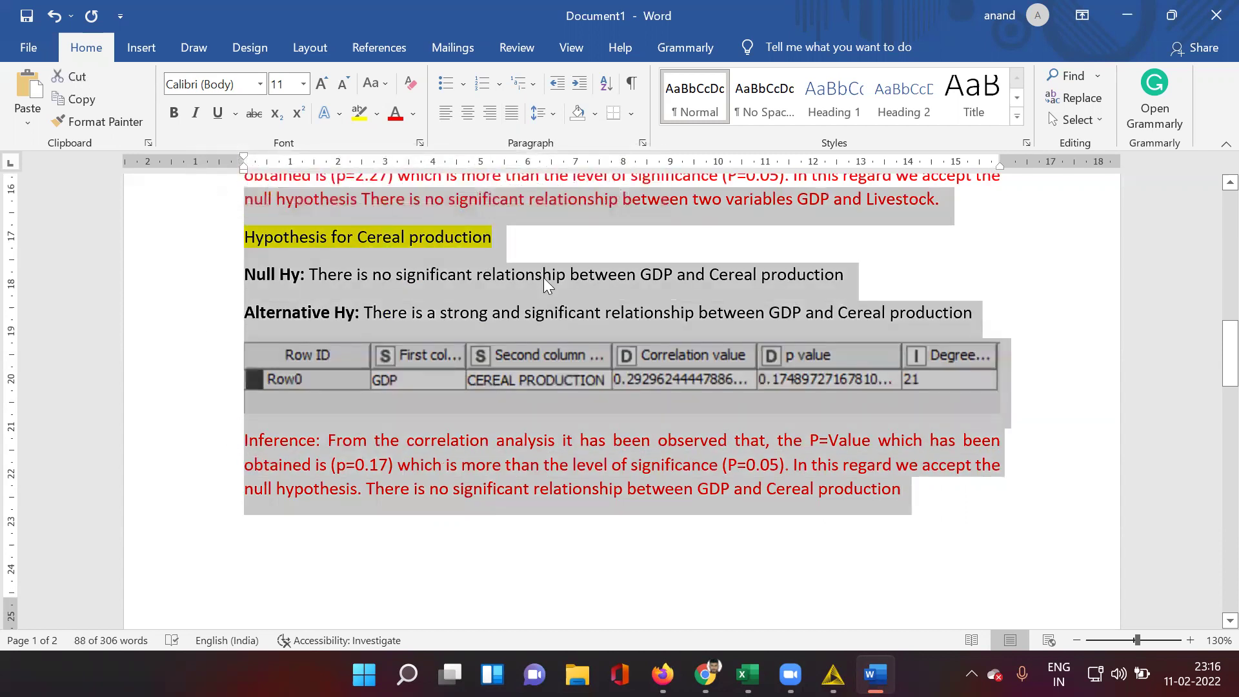
{"action": "left_click", "coordinate": [542, 274]}
{"action": "scroll", "coordinate": [542, 276], "scroll_direction": "up", "scroll_amount": 3}
{"action": "scroll", "coordinate": [544, 282], "scroll_direction": "up", "scroll_amount": 3}
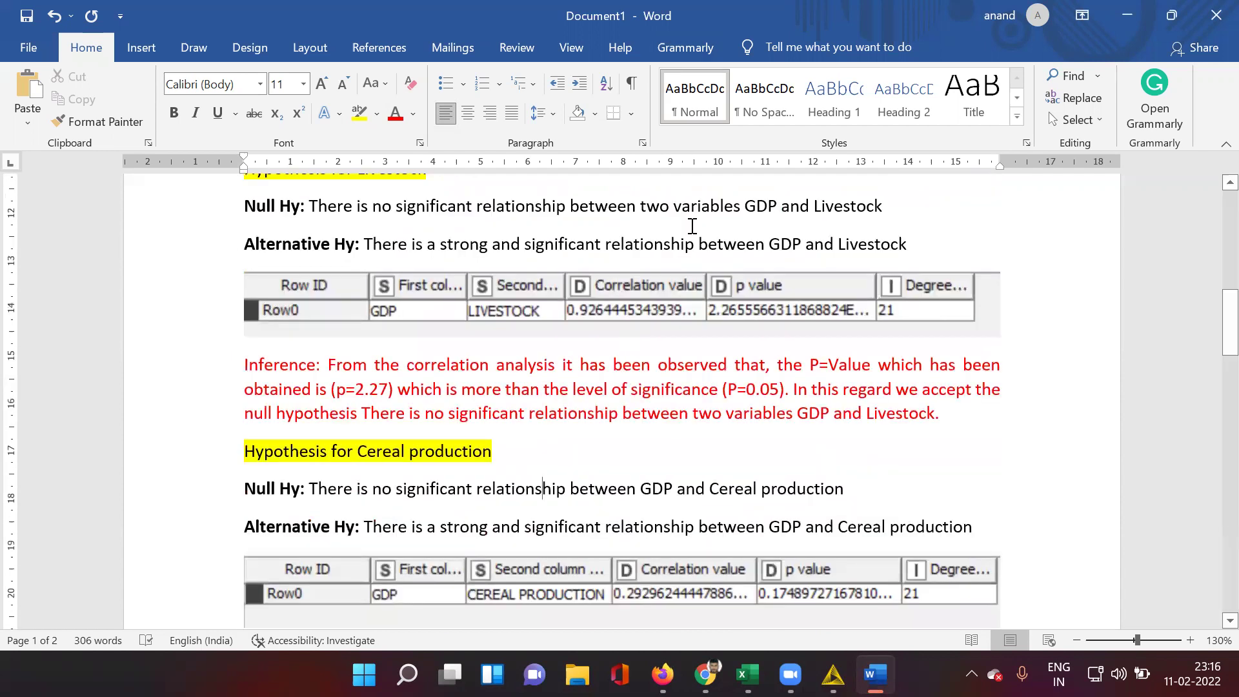
{"action": "scroll", "coordinate": [689, 230], "scroll_direction": "down", "scroll_amount": 10}
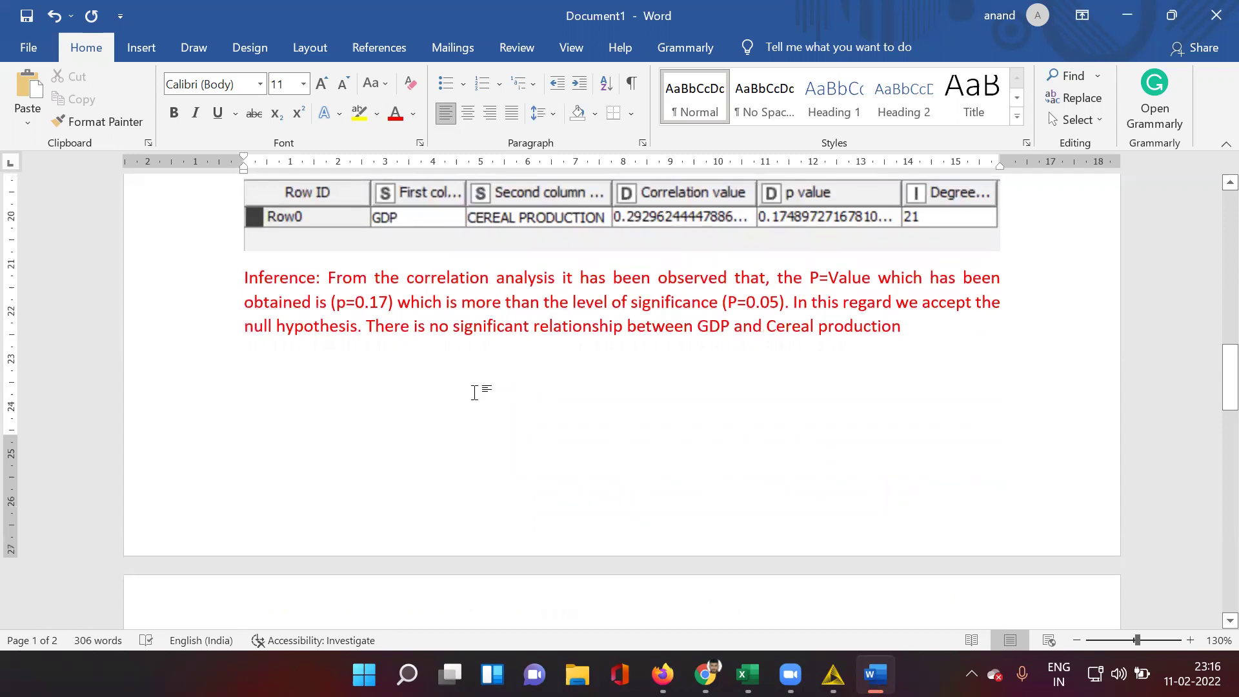
Insert a table of three columns and four rows at the start of page 2, above the Probability value section
{"action": "key", "text": "ctrl+Return"}
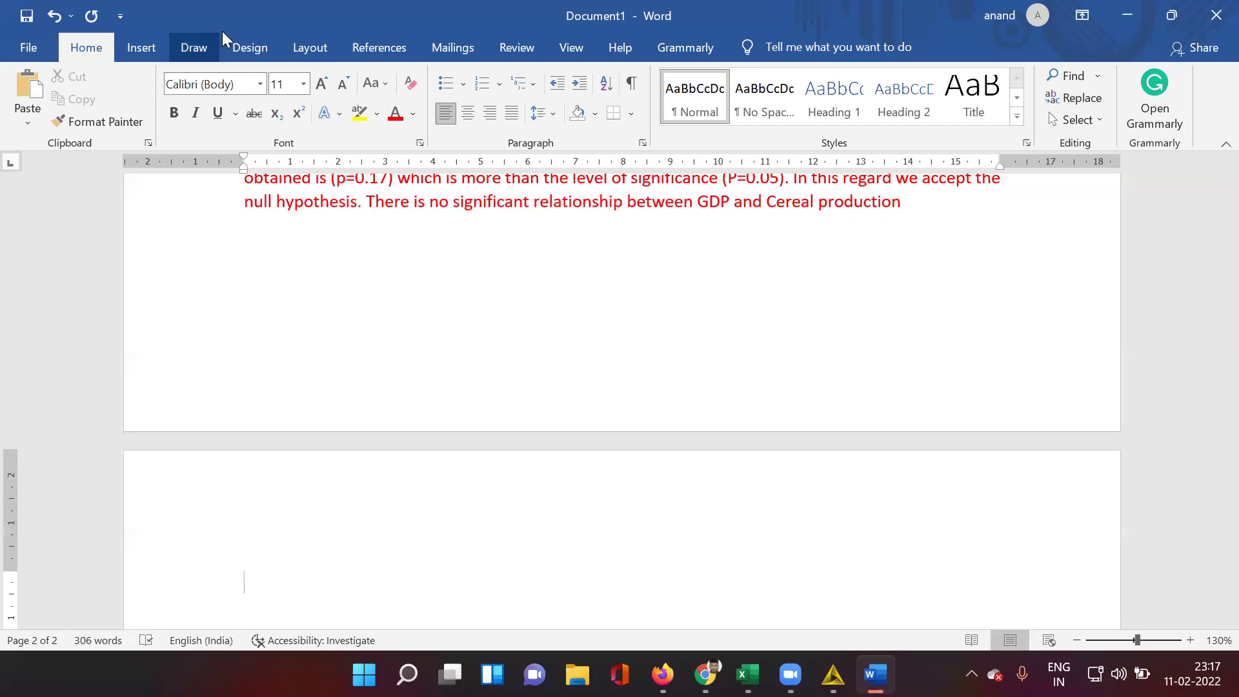
{"action": "left_click", "coordinate": [146, 47]}
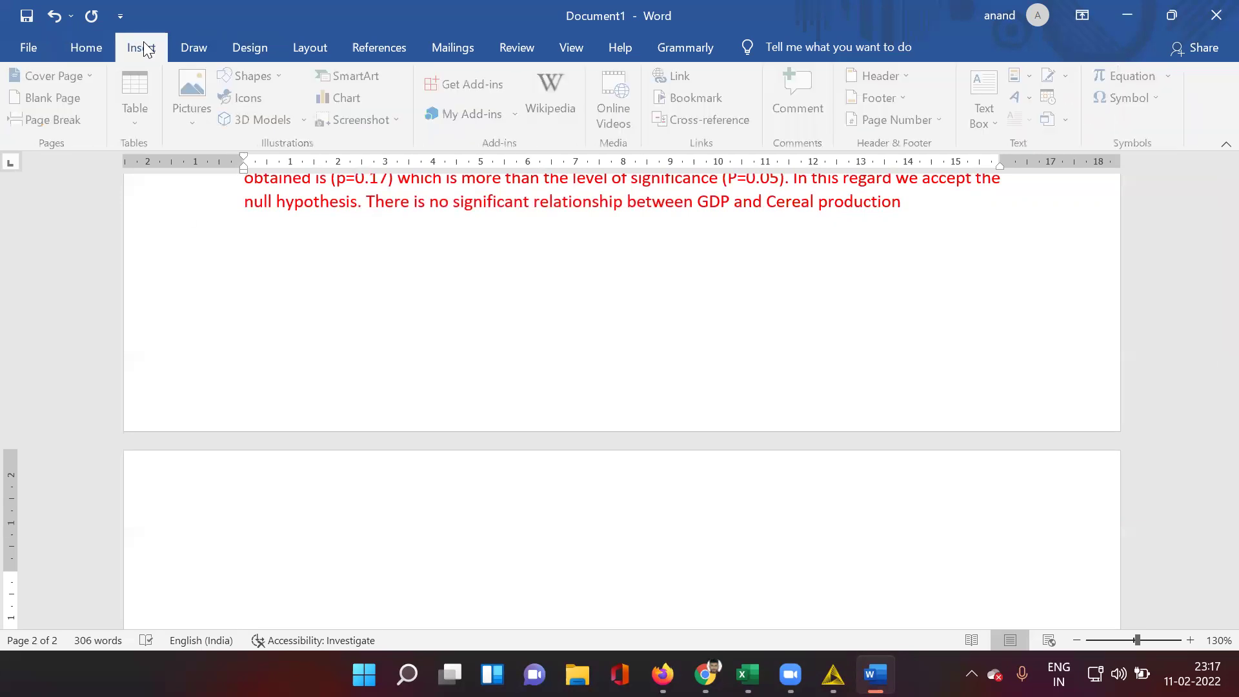
{"action": "left_click", "coordinate": [147, 99]}
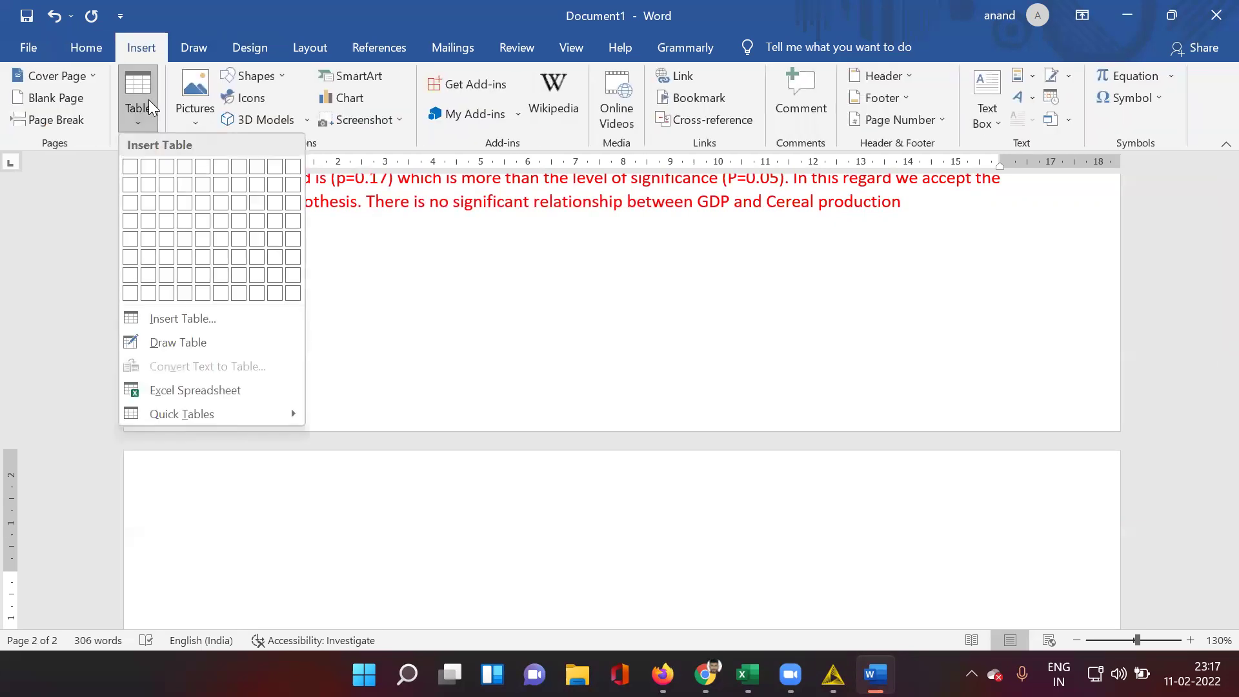
{"action": "left_click", "coordinate": [168, 218]}
Label the first-column cells below the header row Crude Oil, Livestock and Cereal production
{"action": "left_click", "coordinate": [440, 432]}
{"action": "type", "text": "Cu"}
{"action": "key", "text": "BackSpace"}
{"action": "type", "text": "rude Oil"}
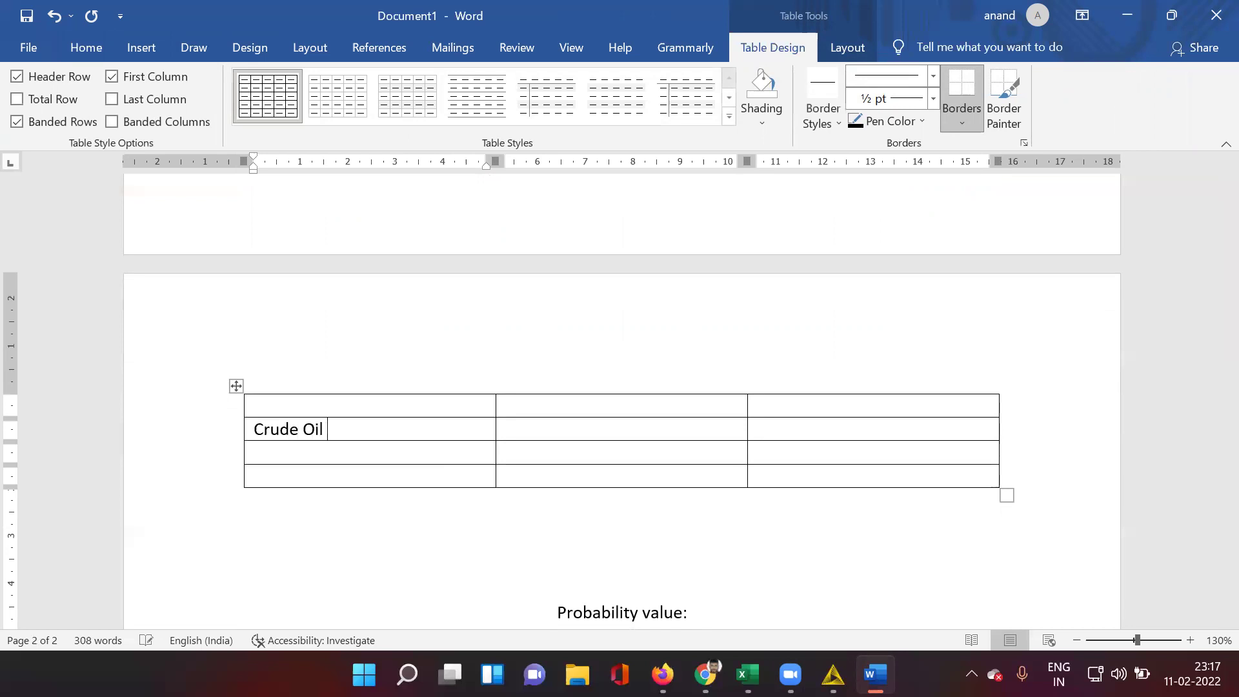
{"action": "left_click", "coordinate": [407, 456]}
{"action": "type", "text": "Livestock"}
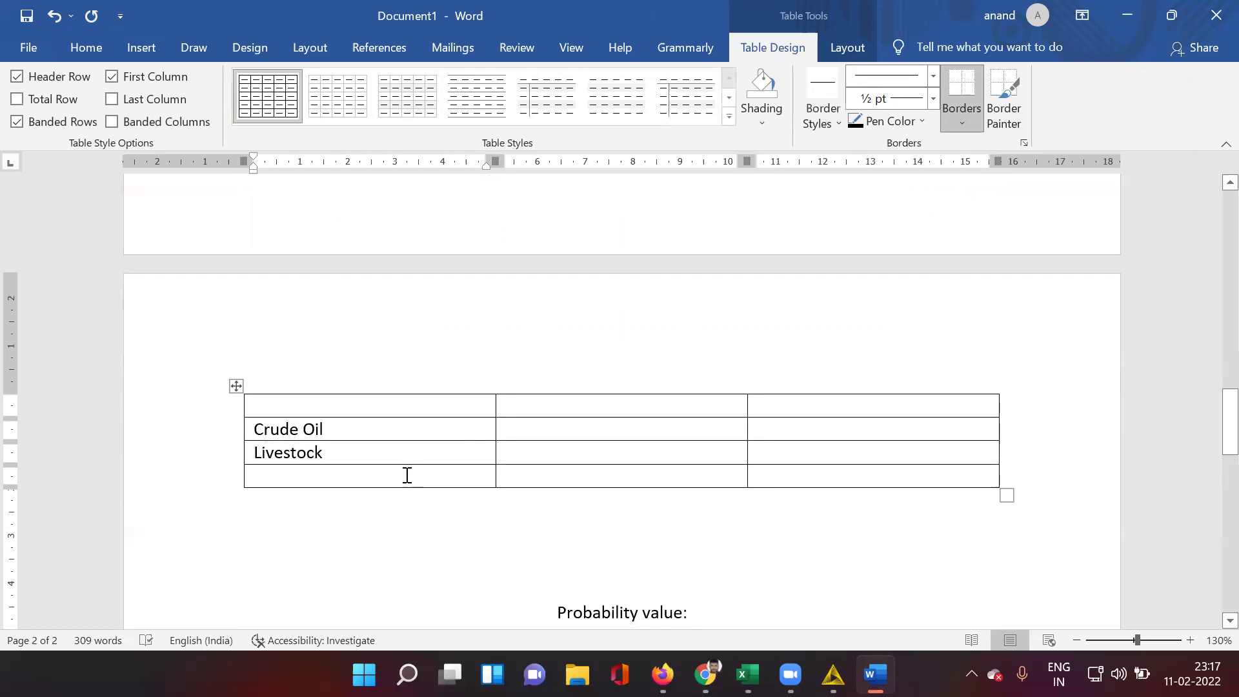
{"action": "left_click", "coordinate": [404, 481]}
{"action": "type", "text": "Cer"}
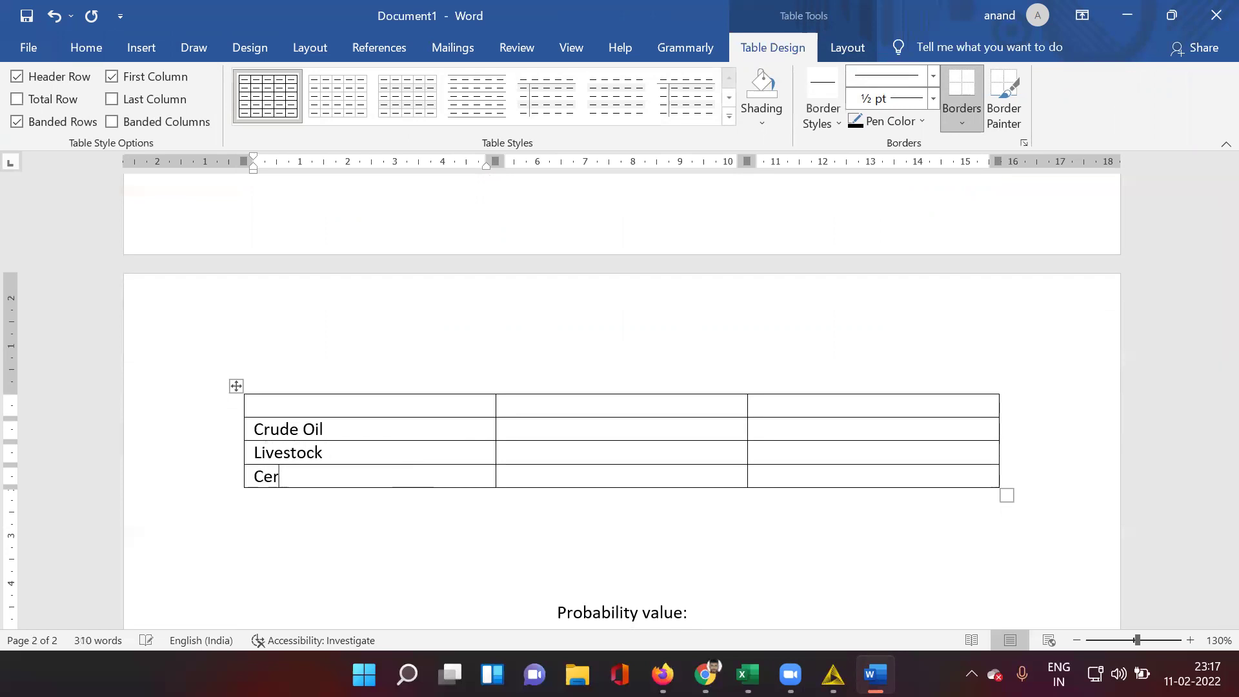
{"action": "type", "text": "eal production"}
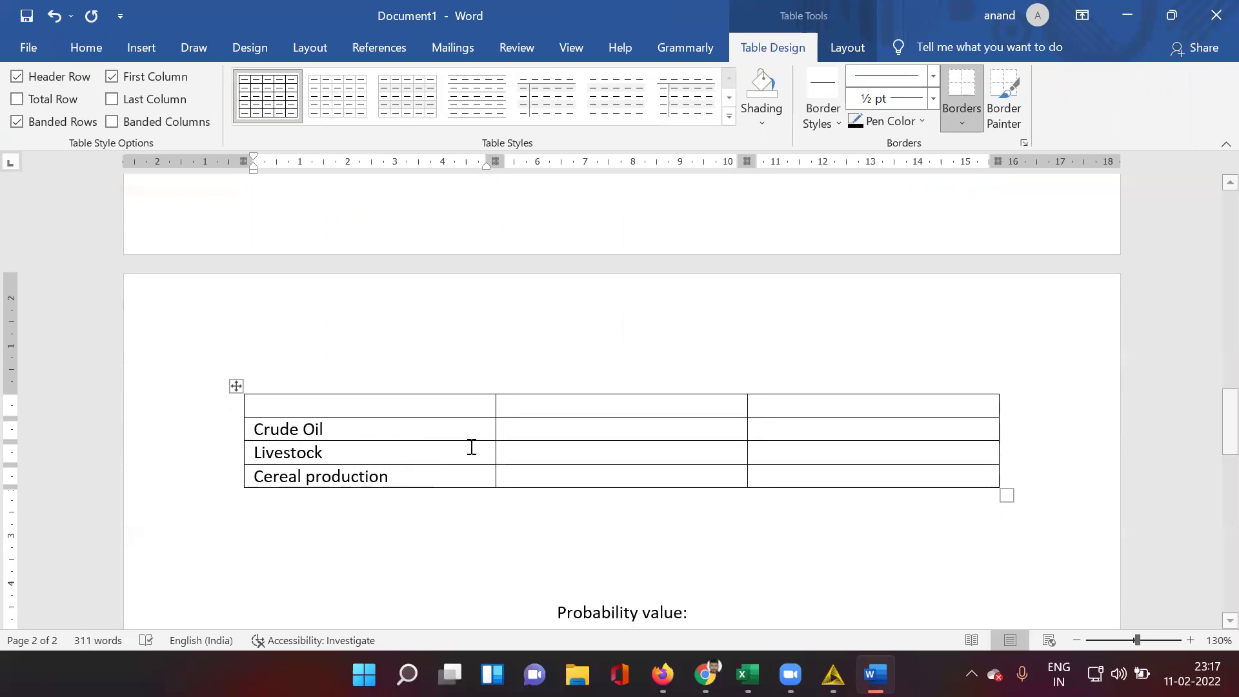
Head the table's second column P Value Obtained
{"action": "left_click", "coordinate": [517, 428]}
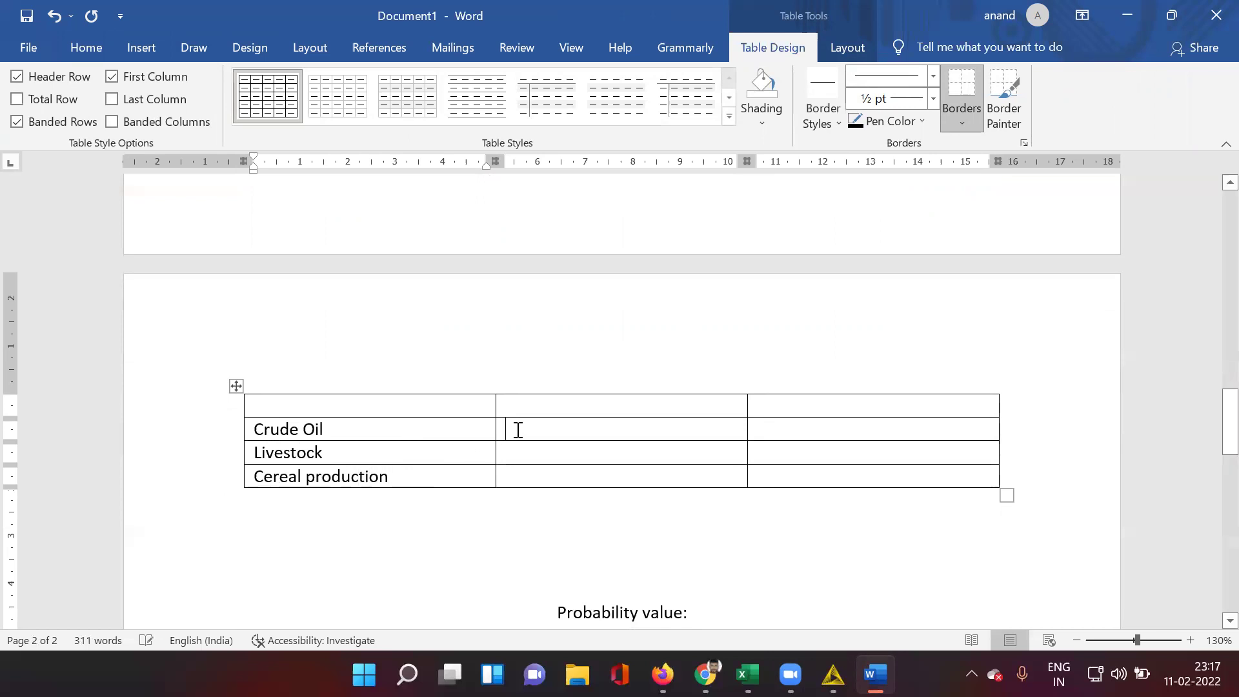
{"action": "type", "text": "P"}
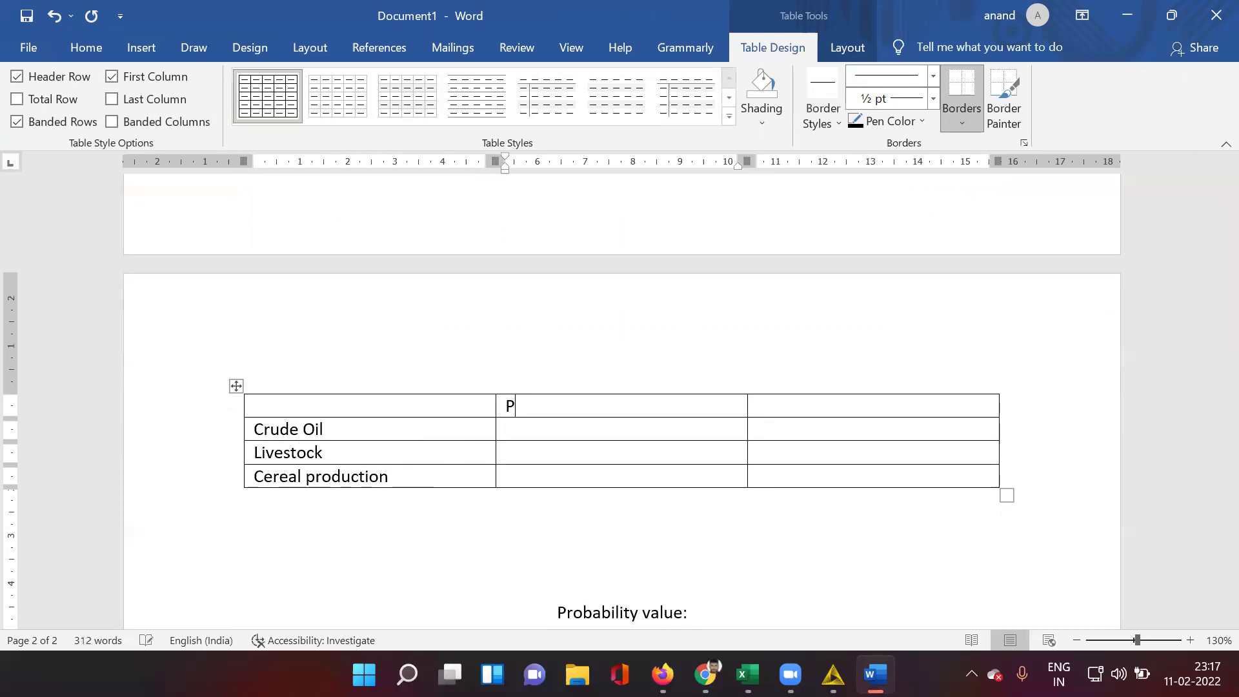
{"action": "type", "text": " Value Obtained"}
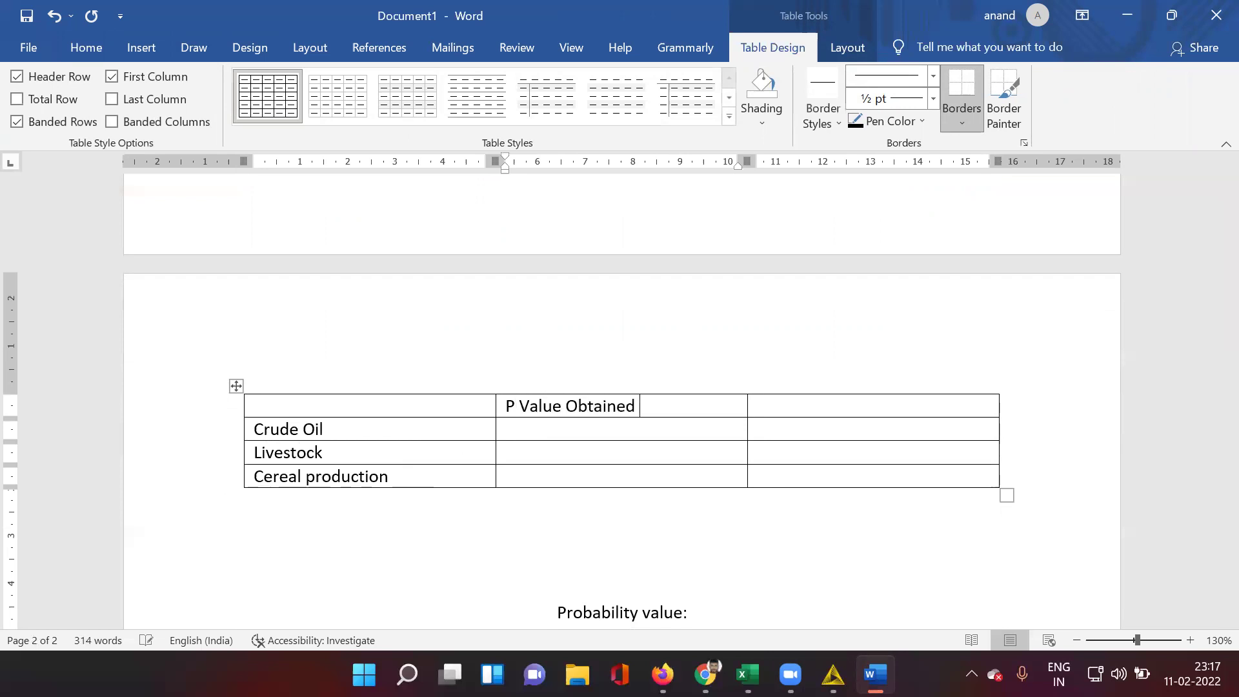
Look up the Crude Oil p value in the report and enter 2.30 in its P Value Obtained cell
{"action": "scroll", "coordinate": [620, 404], "scroll_direction": "up", "scroll_amount": 10}
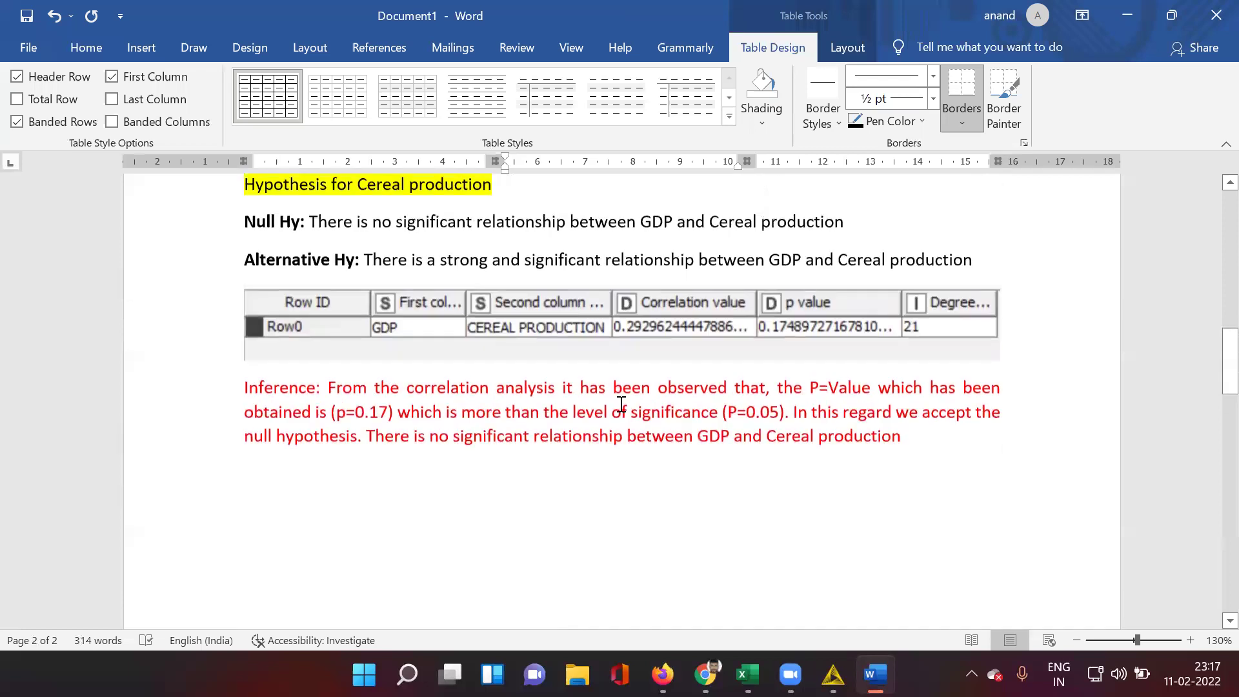
{"action": "scroll", "coordinate": [621, 403], "scroll_direction": "up", "scroll_amount": 5}
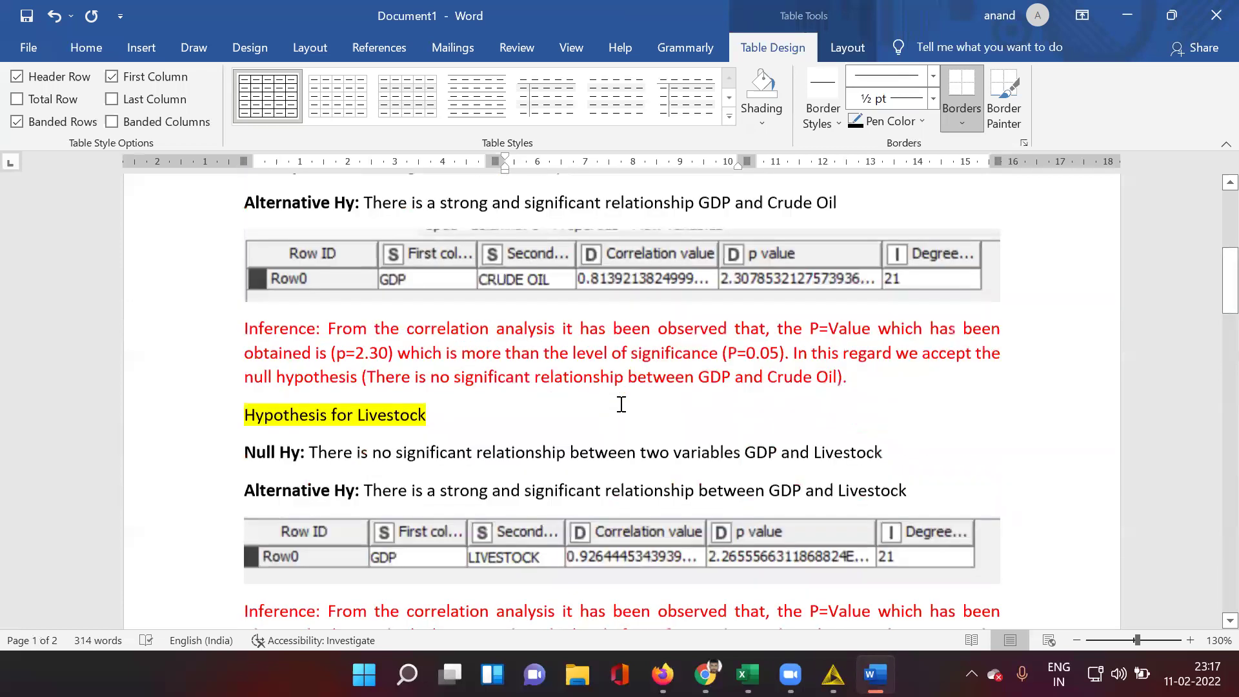
{"action": "scroll", "coordinate": [621, 404], "scroll_direction": "up", "scroll_amount": 3}
{"action": "scroll", "coordinate": [621, 404], "scroll_direction": "down", "scroll_amount": 6}
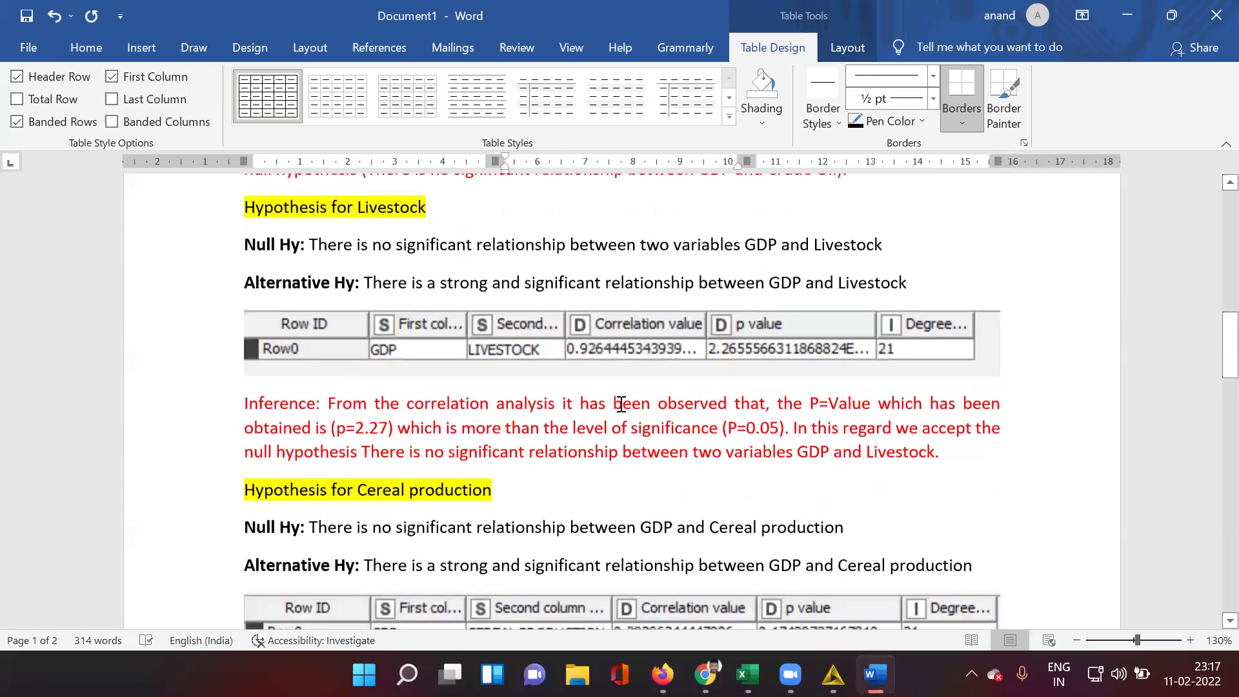
{"action": "scroll", "coordinate": [620, 404], "scroll_direction": "down", "scroll_amount": 10}
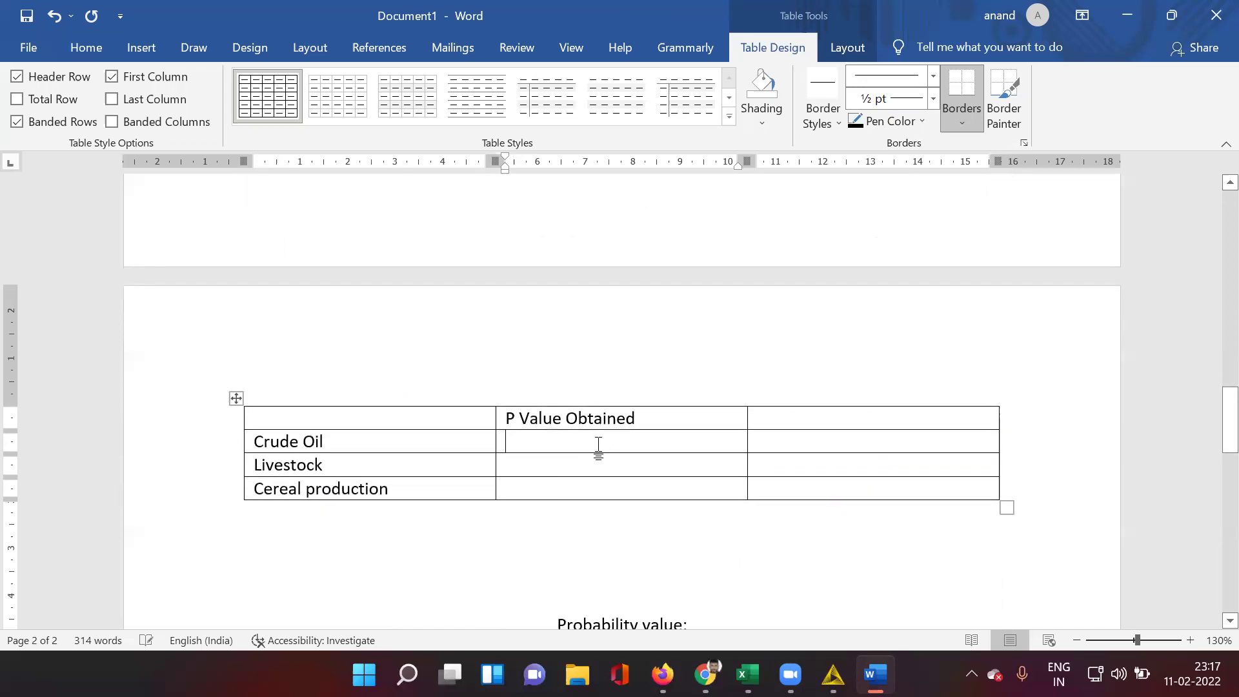
{"action": "type", "text": "2.30"}
Look up the Livestock p value in its result table and enter 2.26 in its P Value Obtained cell
{"action": "scroll", "coordinate": [598, 444], "scroll_direction": "up", "scroll_amount": 5}
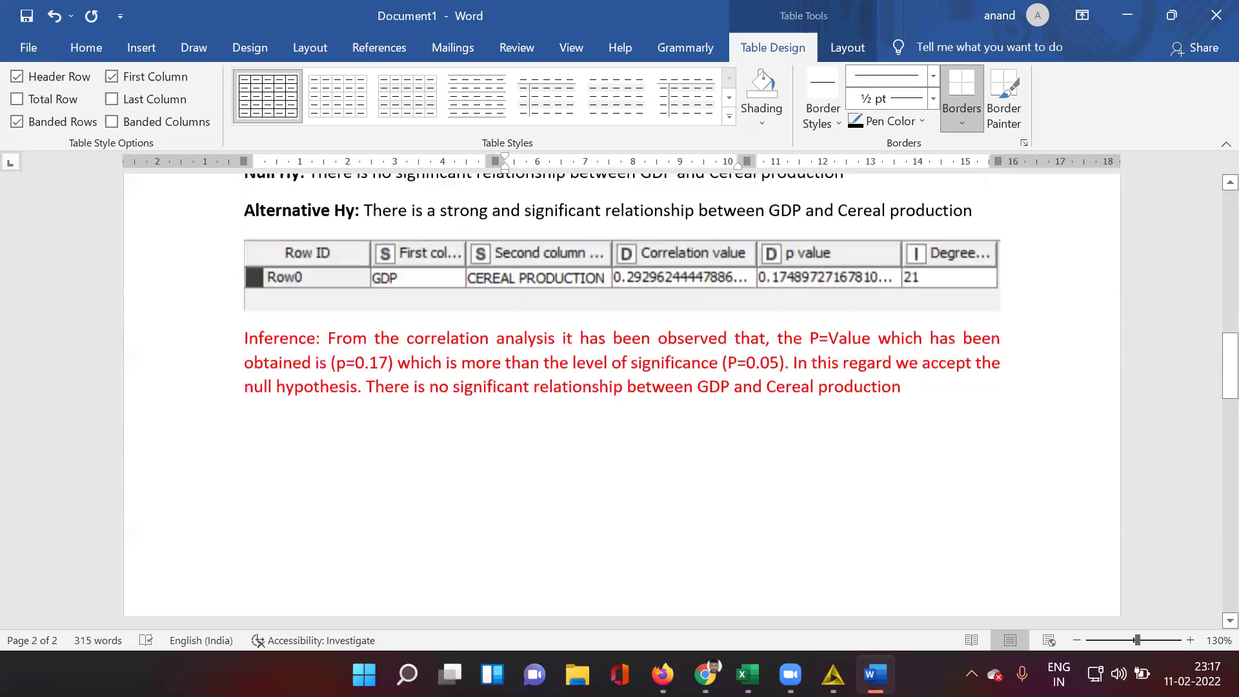
{"action": "scroll", "coordinate": [621, 400], "scroll_direction": "up", "scroll_amount": 5}
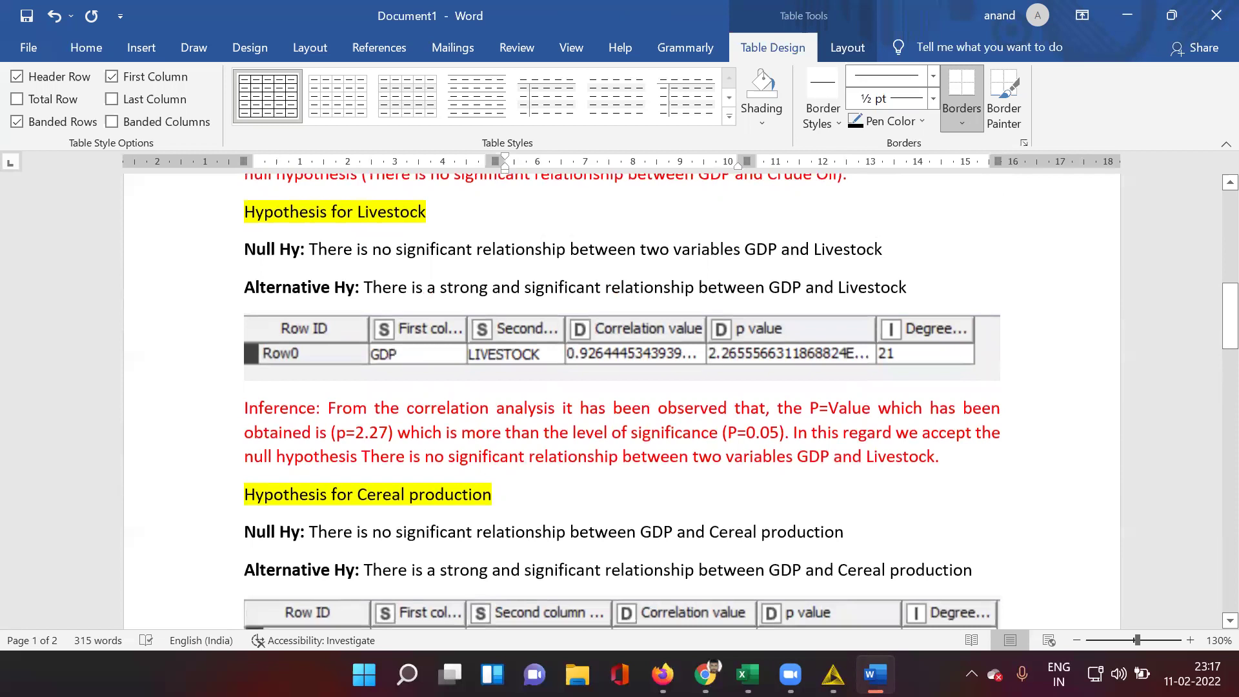
{"action": "scroll", "coordinate": [737, 411], "scroll_direction": "down", "scroll_amount": 3}
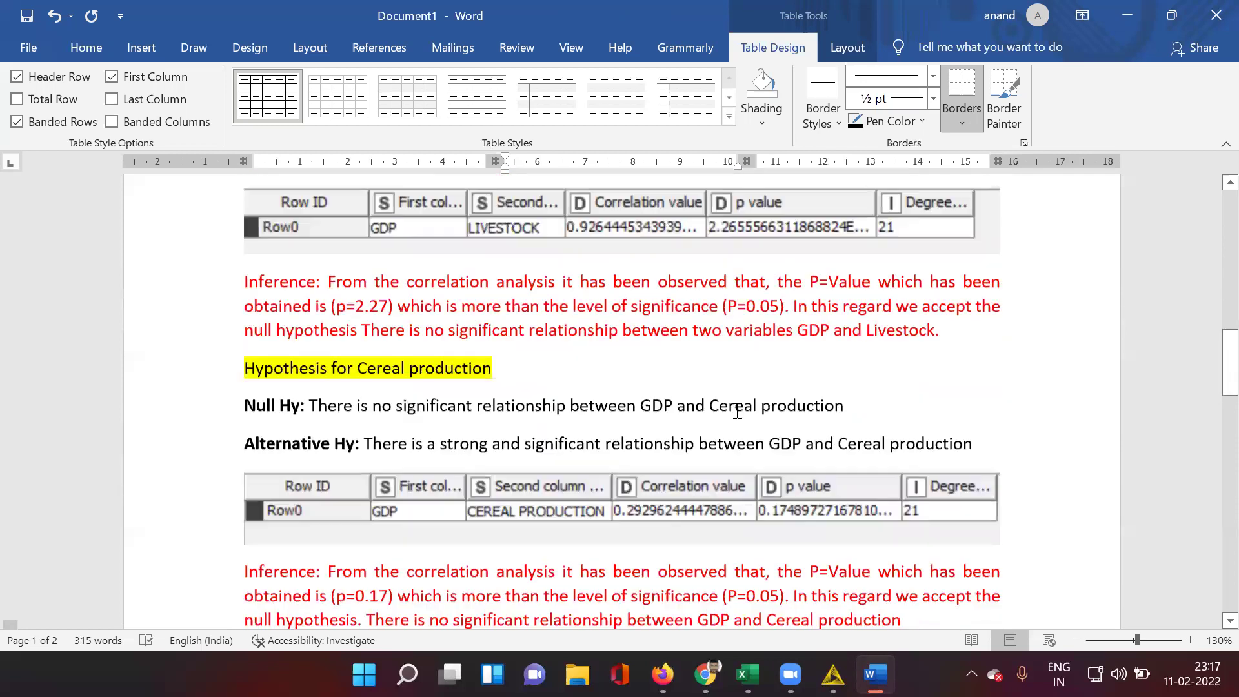
{"action": "scroll", "coordinate": [737, 410], "scroll_direction": "down", "scroll_amount": 10}
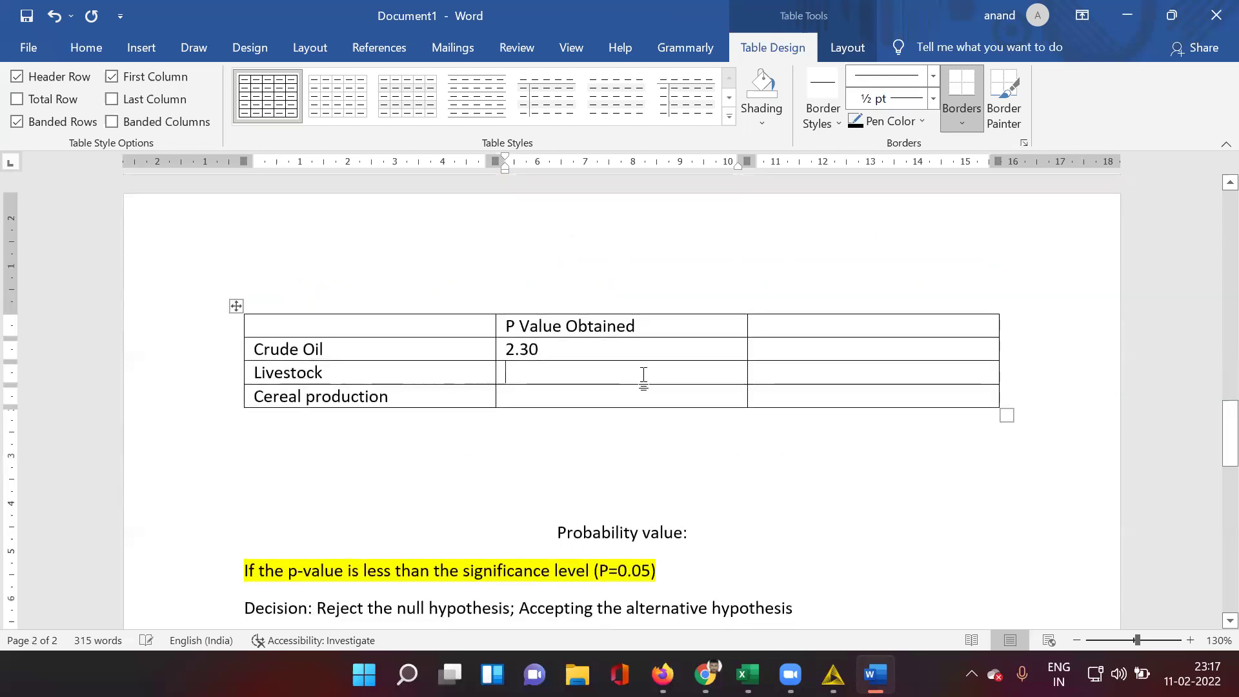
{"action": "left_click", "coordinate": [645, 376]}
{"action": "type", "text": "2.26"}
Look up the Cereal production p value in the report and enter 0.17 in its P Value Obtained cell
{"action": "scroll", "coordinate": [620, 400], "scroll_direction": "up", "scroll_amount": 7}
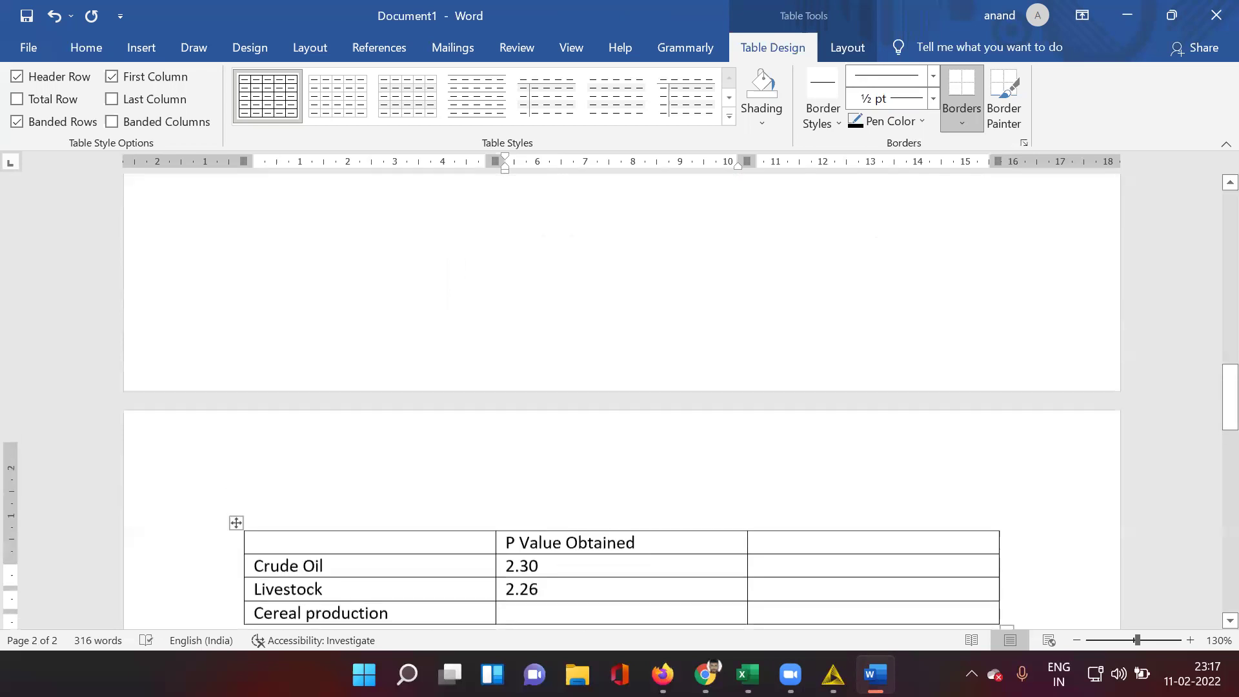
{"action": "scroll", "coordinate": [621, 400], "scroll_direction": "up", "scroll_amount": 2}
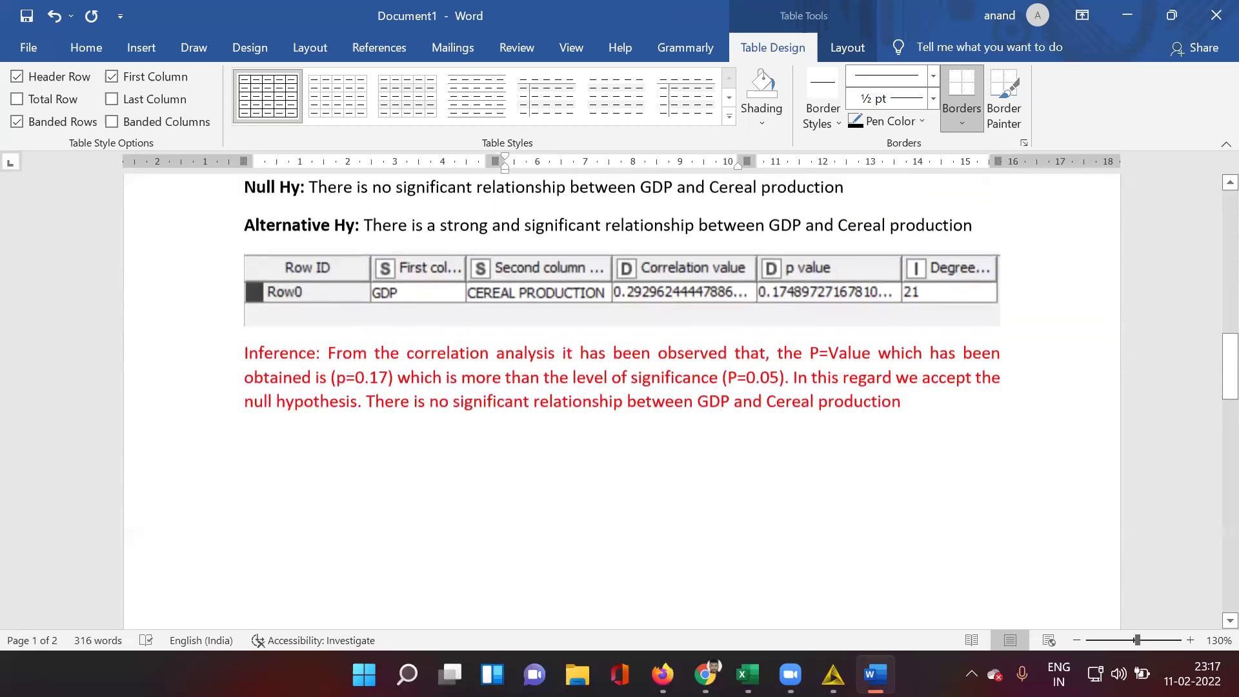
{"action": "scroll", "coordinate": [620, 400], "scroll_direction": "down", "scroll_amount": 10}
{"action": "scroll", "coordinate": [595, 297], "scroll_direction": "down", "scroll_amount": 1}
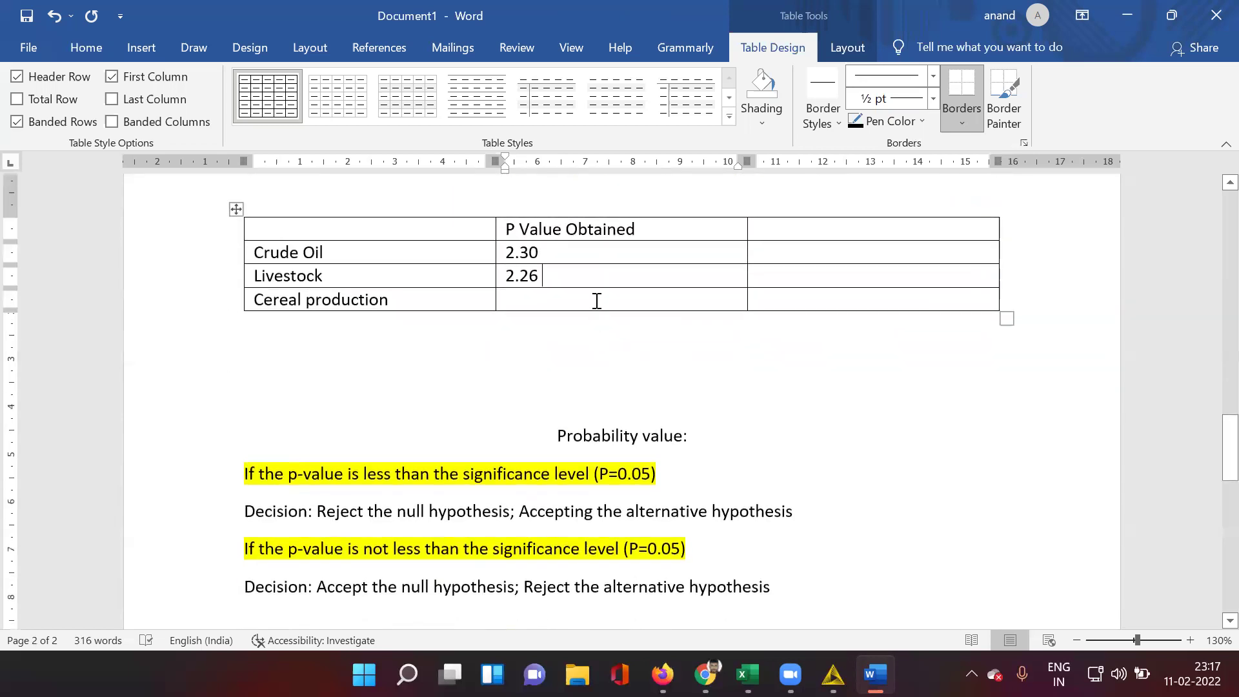
{"action": "left_click", "coordinate": [594, 296]}
{"action": "type", "text": "0.17"}
Narrow the table's first and second columns closer to their text, leaving the third column wider
{"action": "left_click_drag", "start_coordinate": [494, 252], "coordinate": [423, 249]}
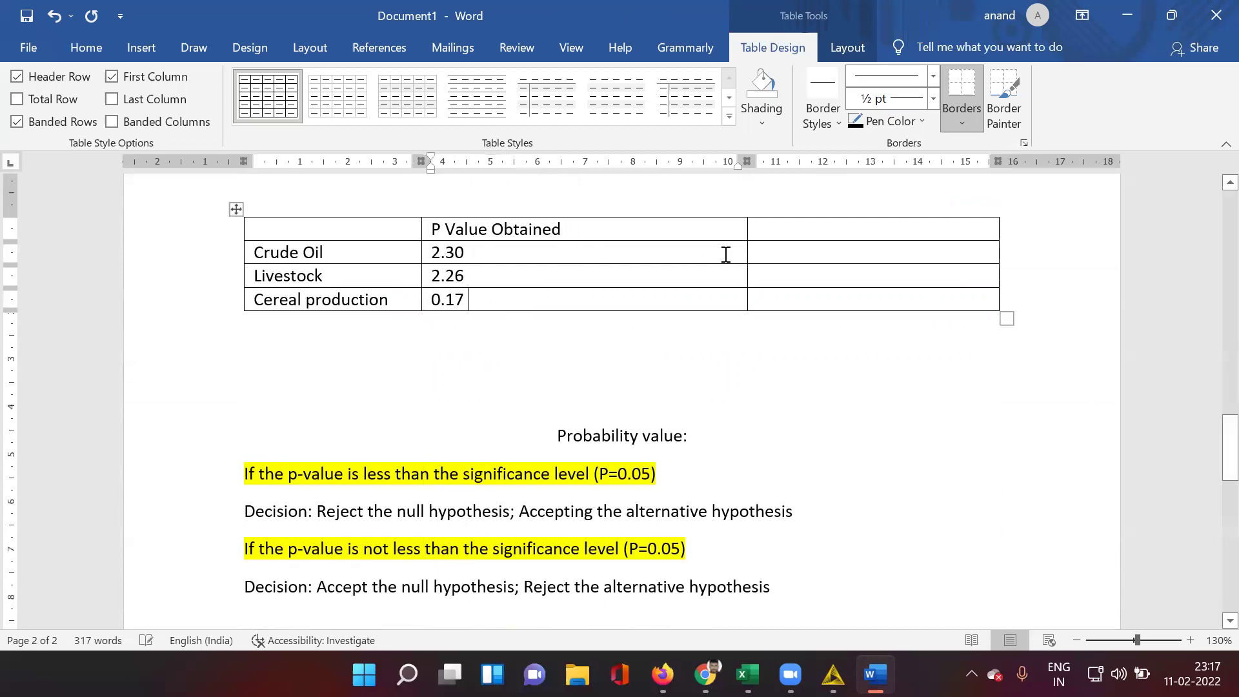
{"action": "left_click_drag", "start_coordinate": [746, 252], "coordinate": [612, 261]}
{"action": "left_click", "coordinate": [559, 259]}
Enter > 0.05 in the third column for both the Crude Oil and Livestock rows
{"action": "left_click", "coordinate": [659, 256]}
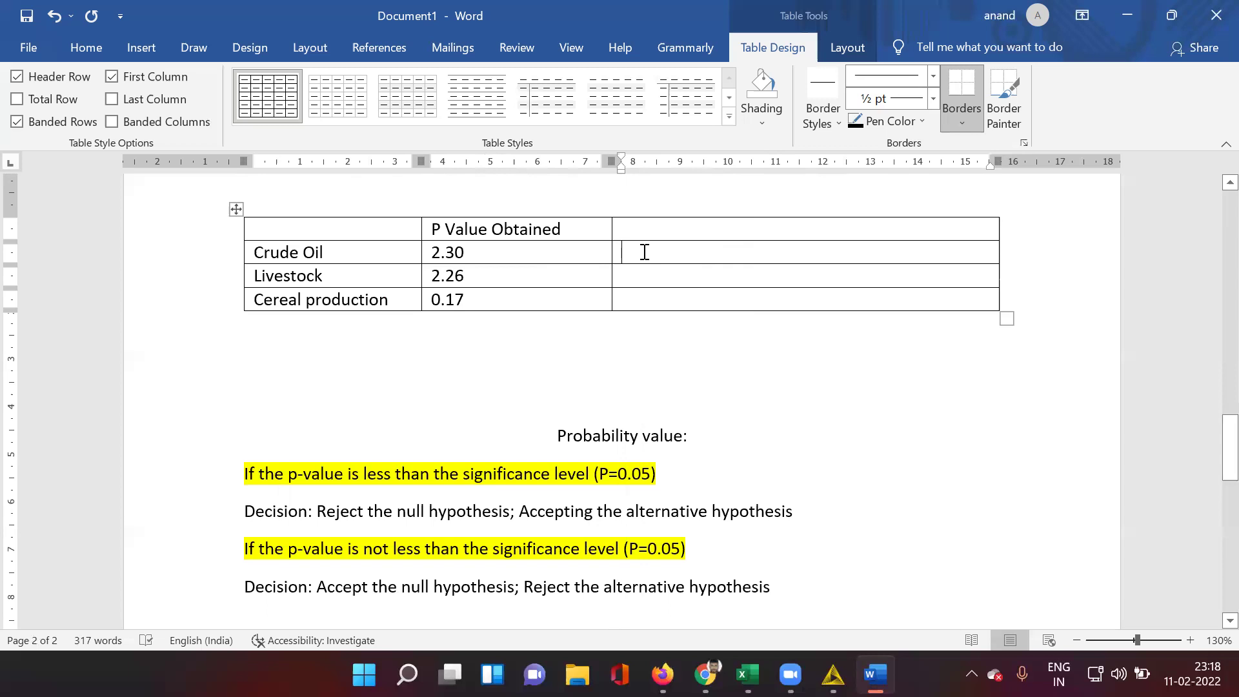
{"action": "type", "text": "> 0"}
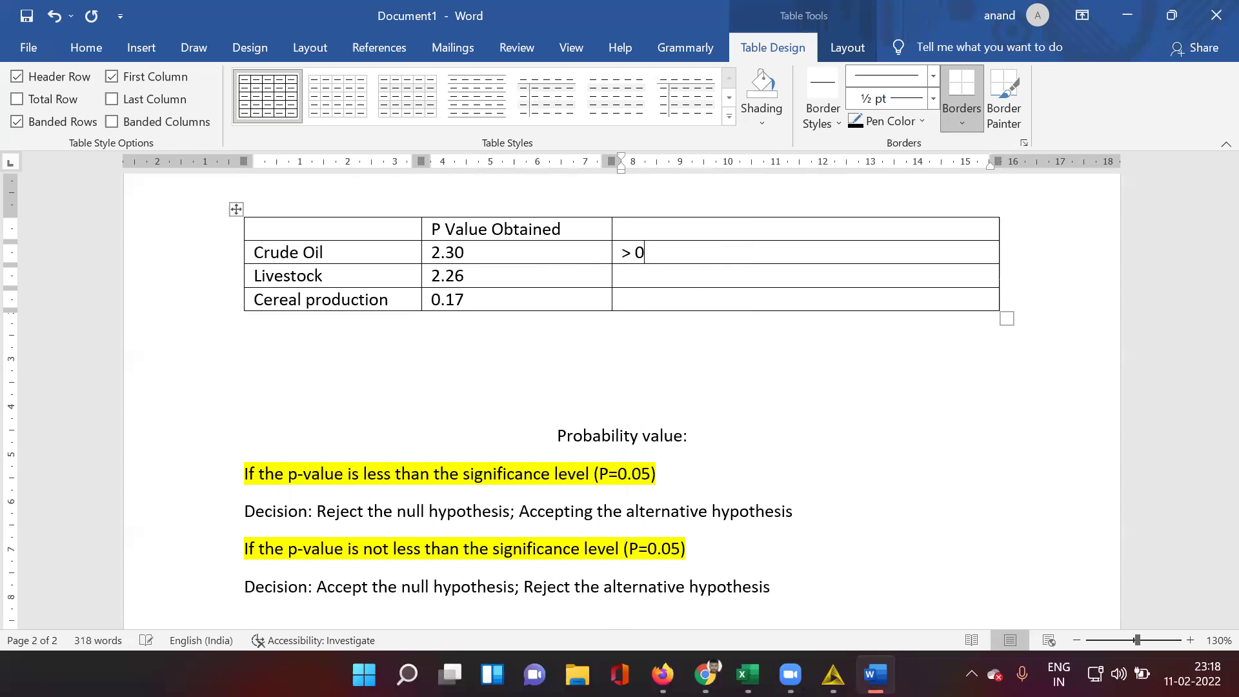
{"action": "type", "text": ".05"}
{"action": "left_click", "coordinate": [640, 273]}
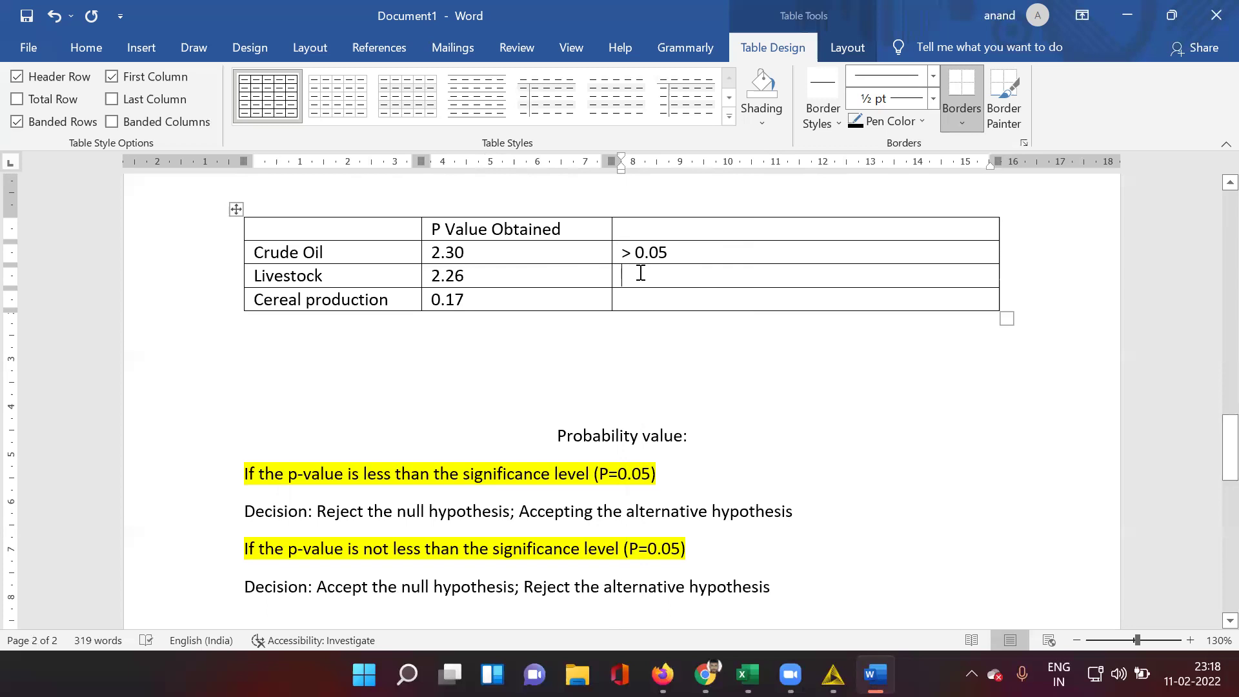
{"action": "type", "text": "> 0"}
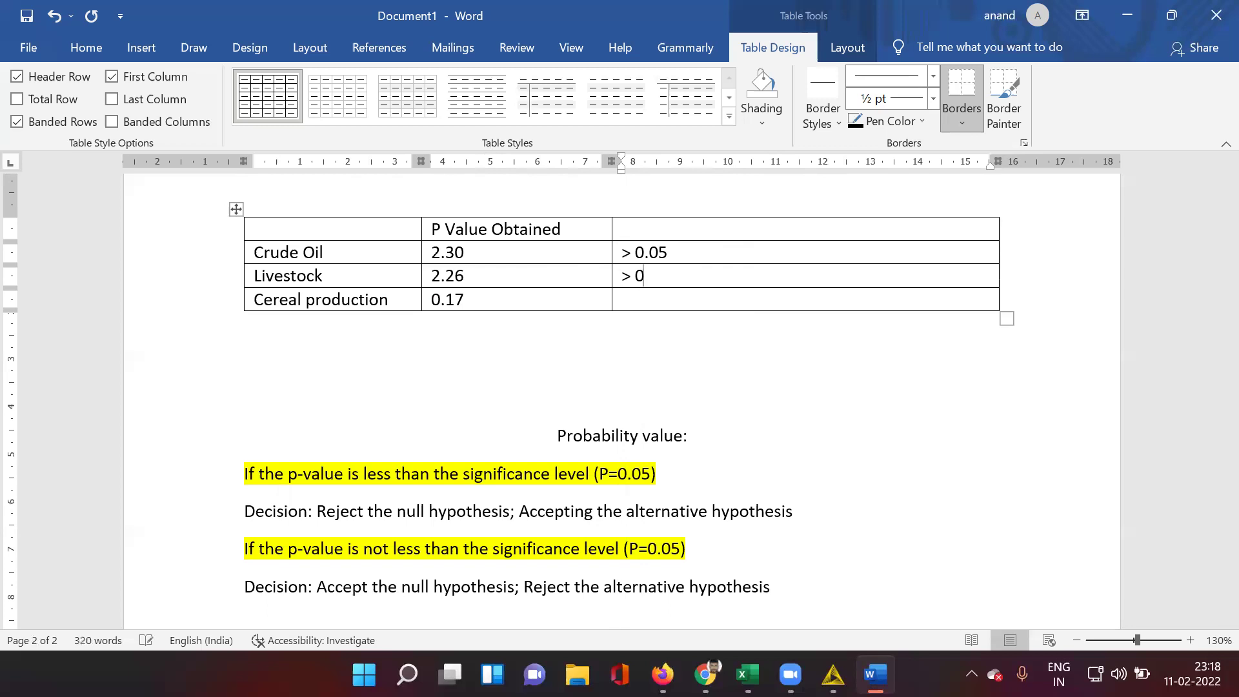
{"action": "type", "text": ".05"}
{"action": "left_click", "coordinate": [625, 253]}
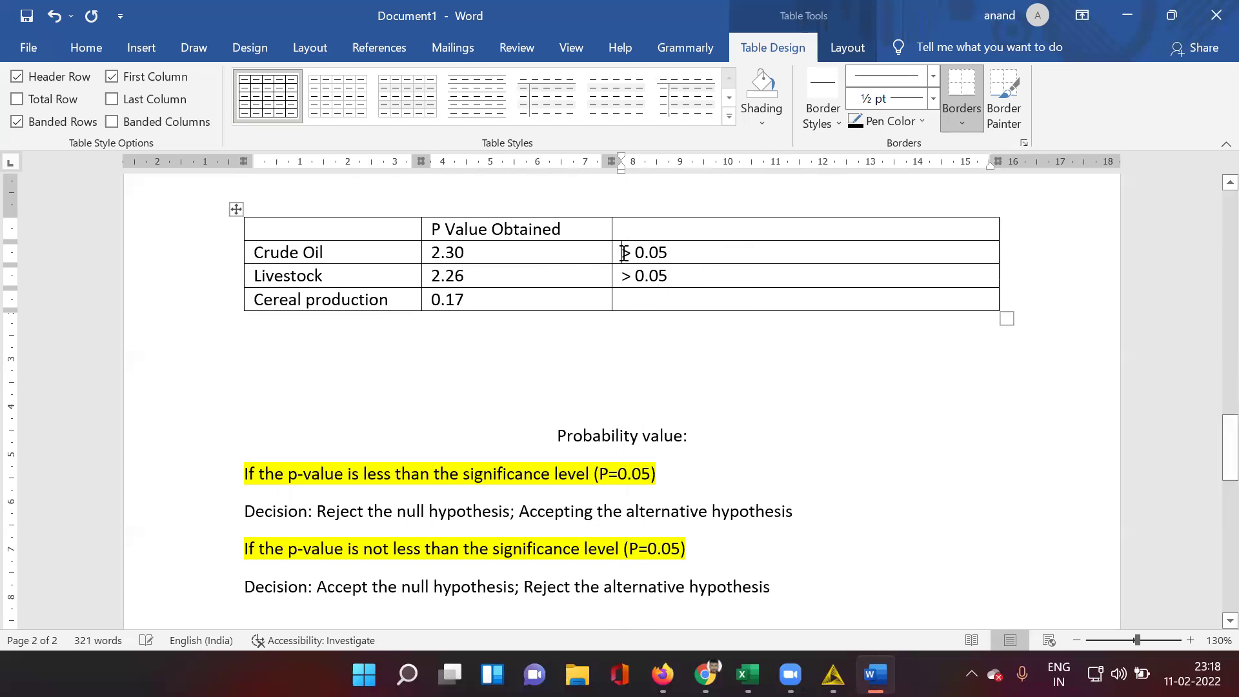
Expand the third-column entries to "2.30 is more than > 0.05" for Crude Oil and "2.26 is more than > 0.05" for Livestock
{"action": "type", "text": "2.30 is "}
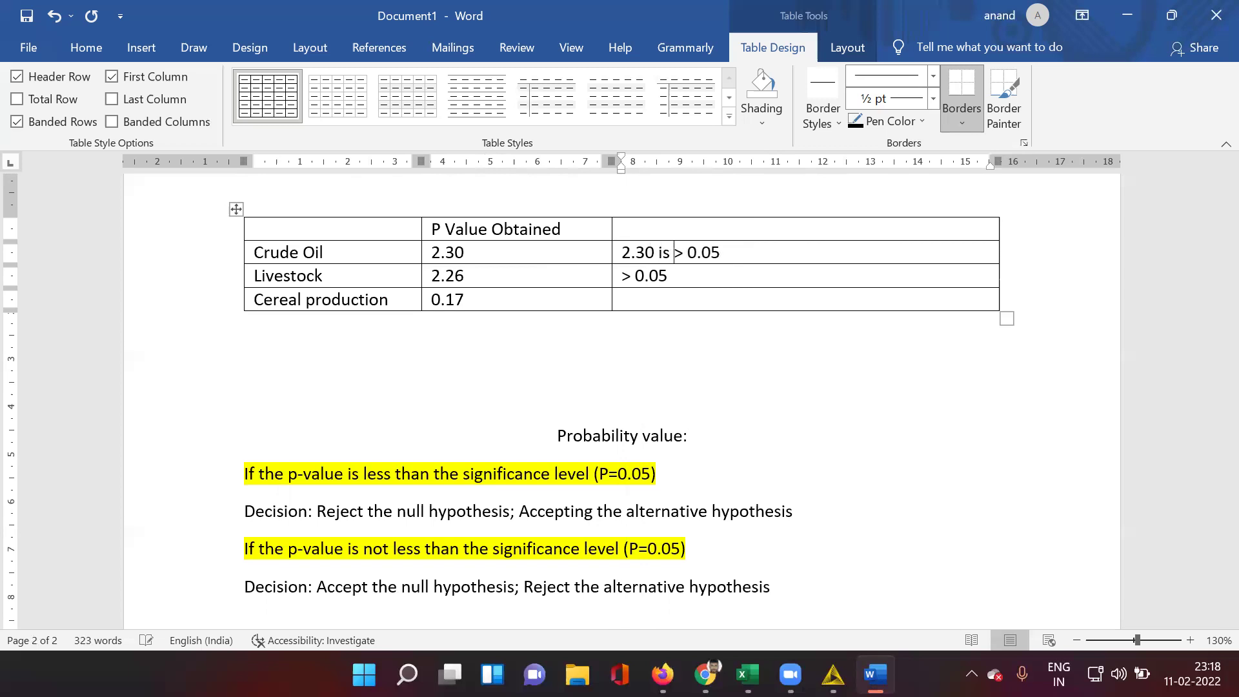
{"action": "type", "text": "more tha"}
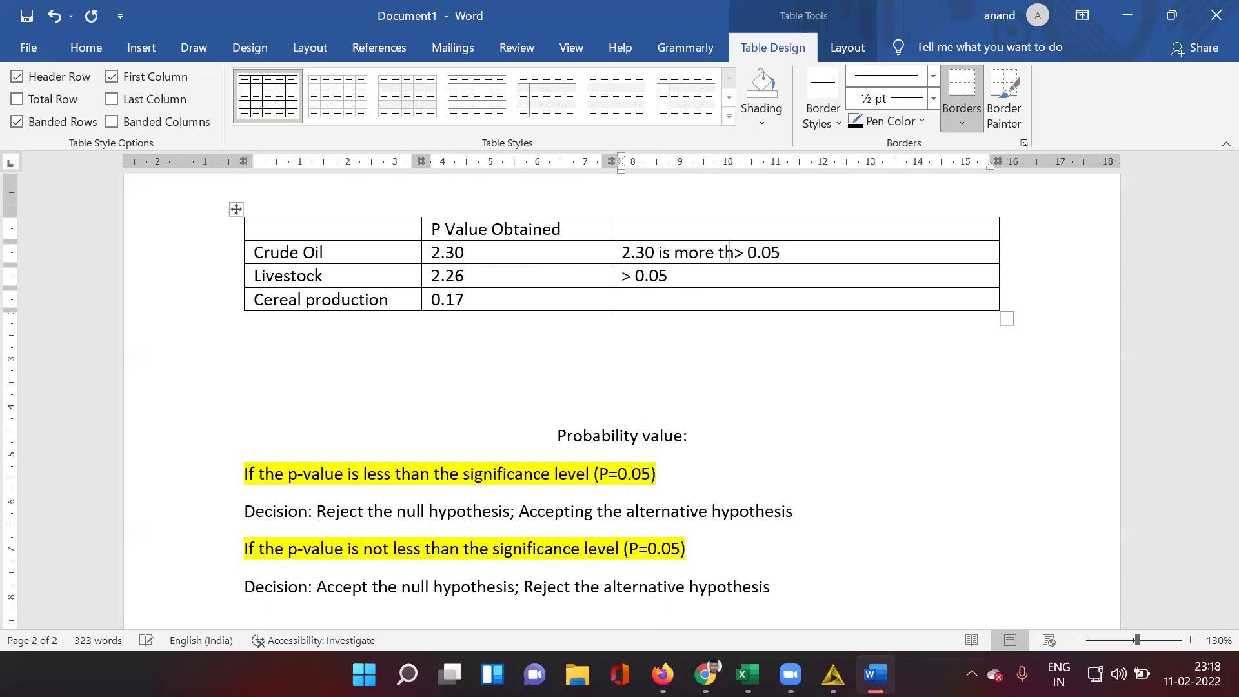
{"action": "type", "text": "n"}
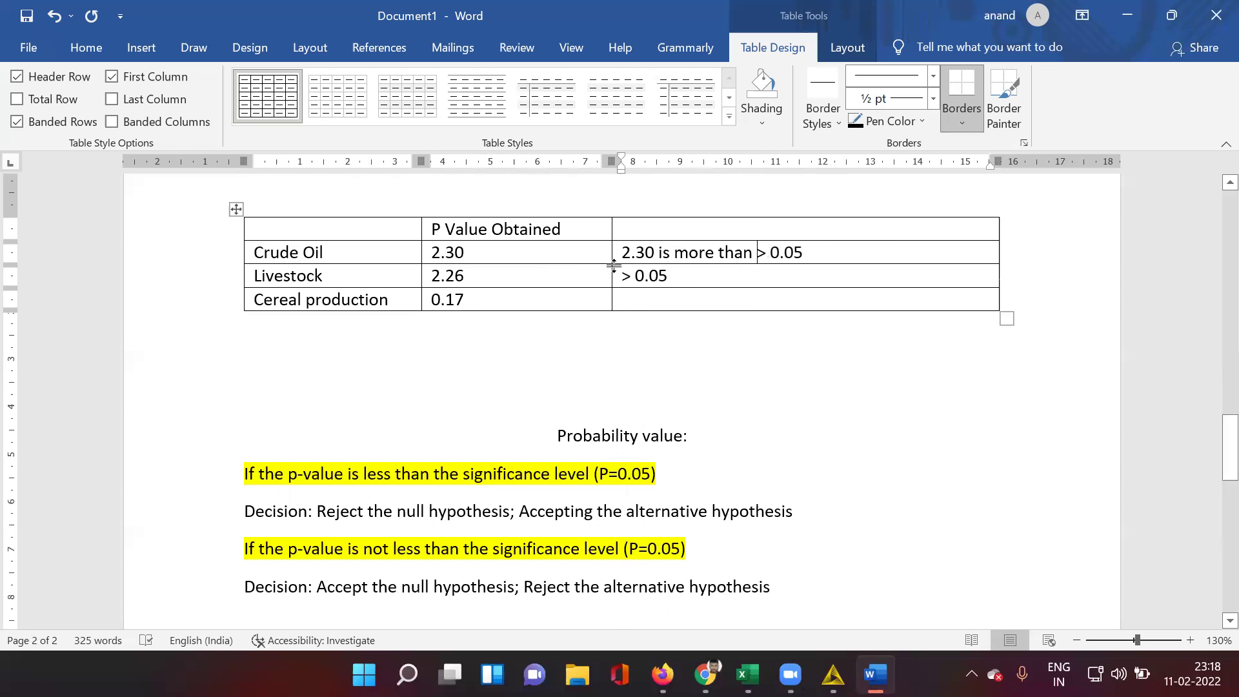
{"action": "left_click", "coordinate": [618, 276]}
{"action": "type", "text": "2.2"}
{"action": "type", "text": "6 is more t"}
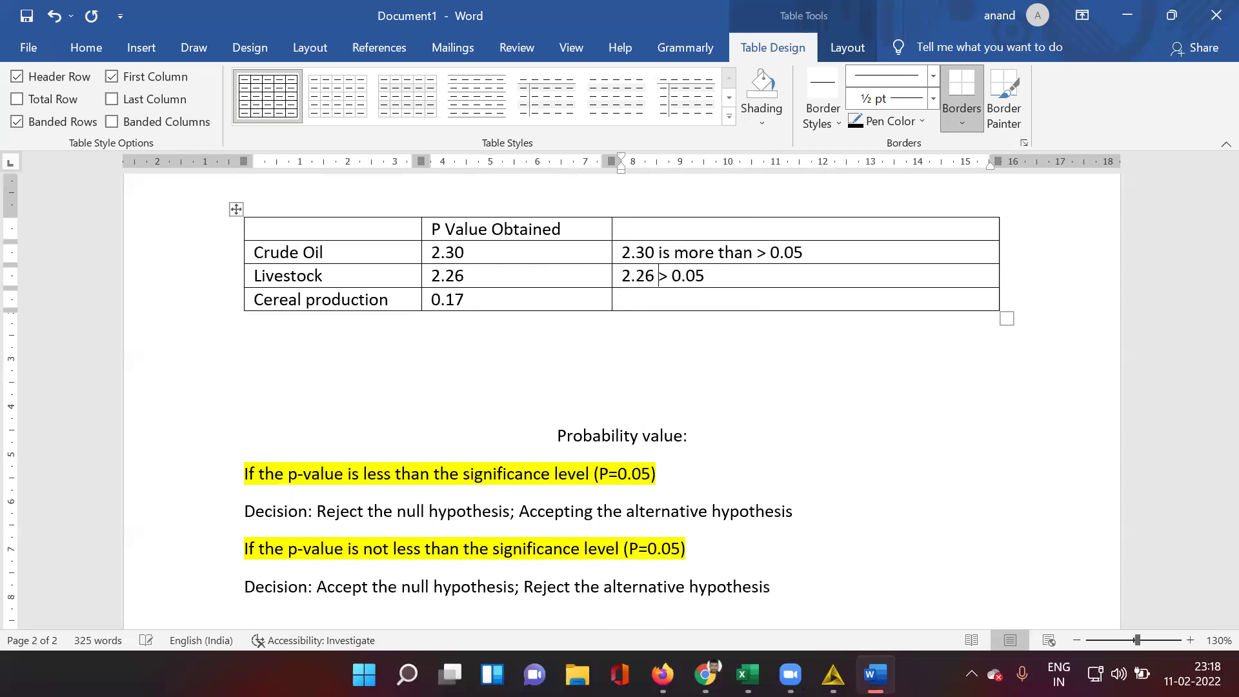
{"action": "type", "text": "han"}
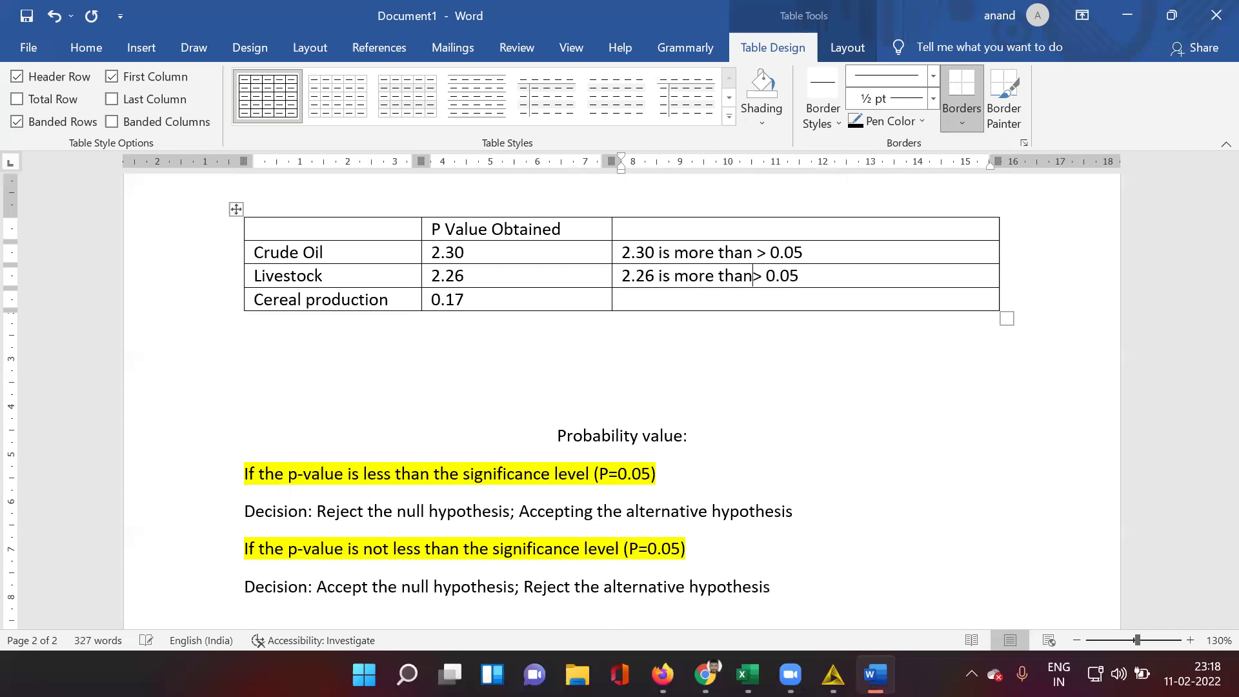
Enter "0.17 is more than > 0.05" in the third column of the Cereal production row
{"action": "left_click", "coordinate": [629, 296]}
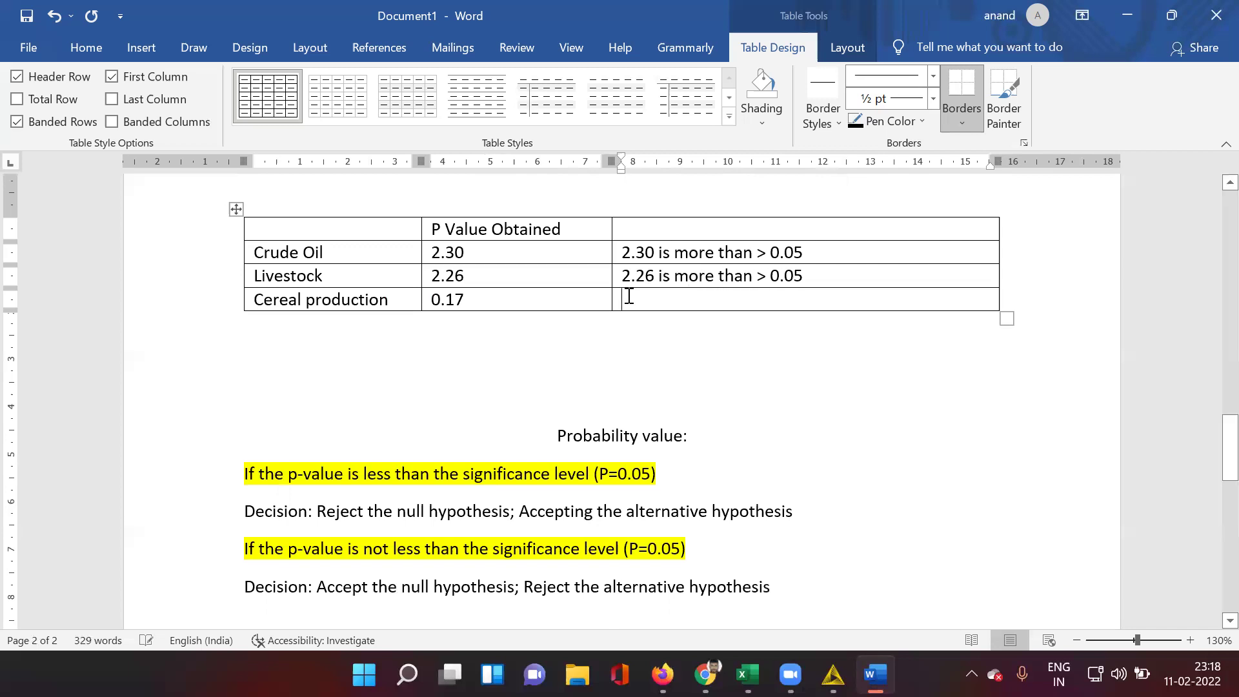
{"action": "type", "text": "0.17"}
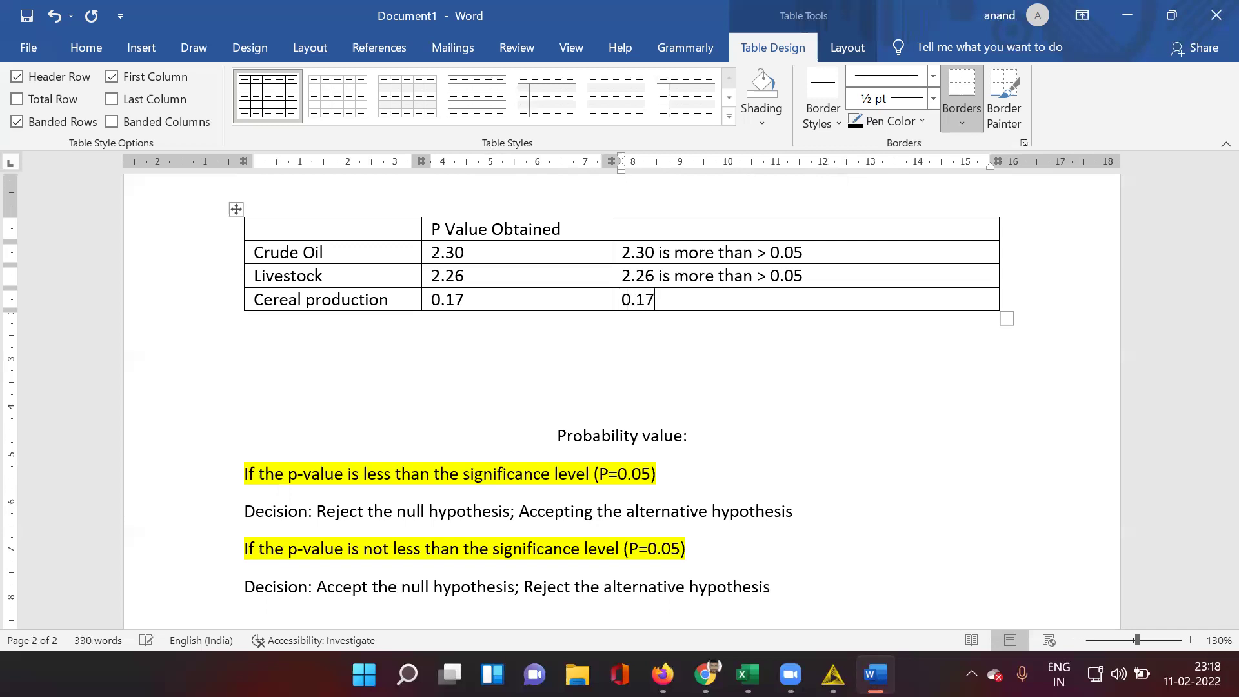
{"action": "type", "text": " is more than "}
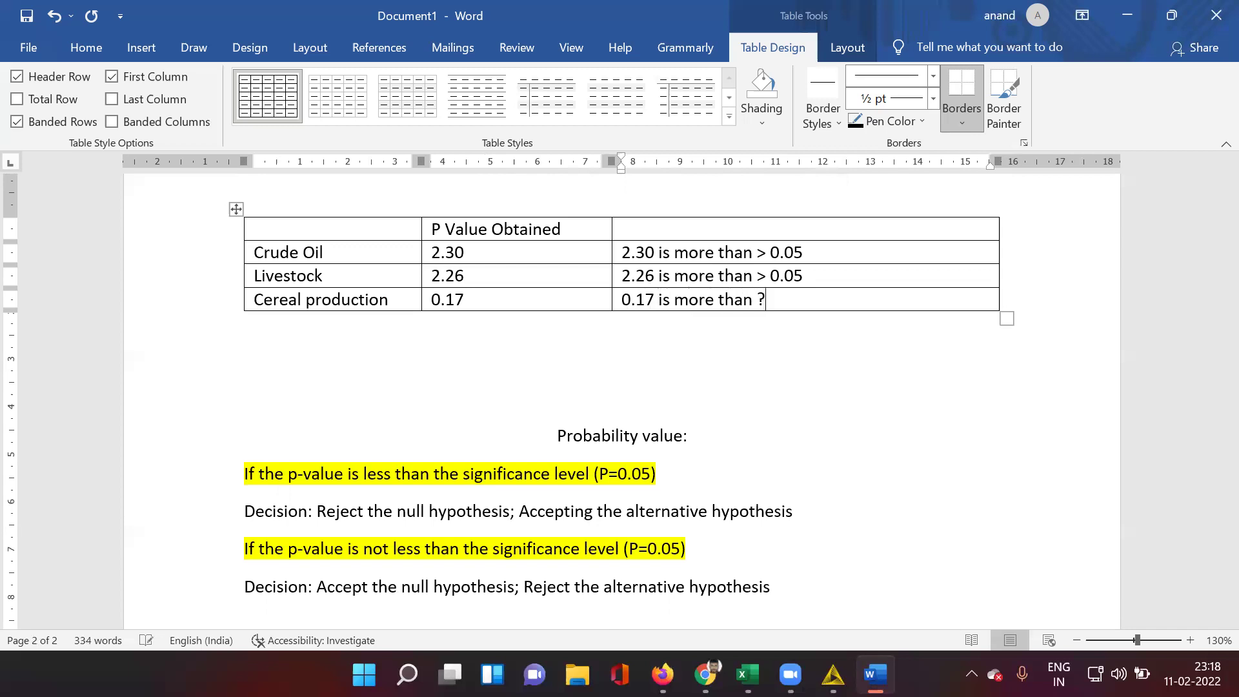
{"action": "type", "text": "> 0.05"}
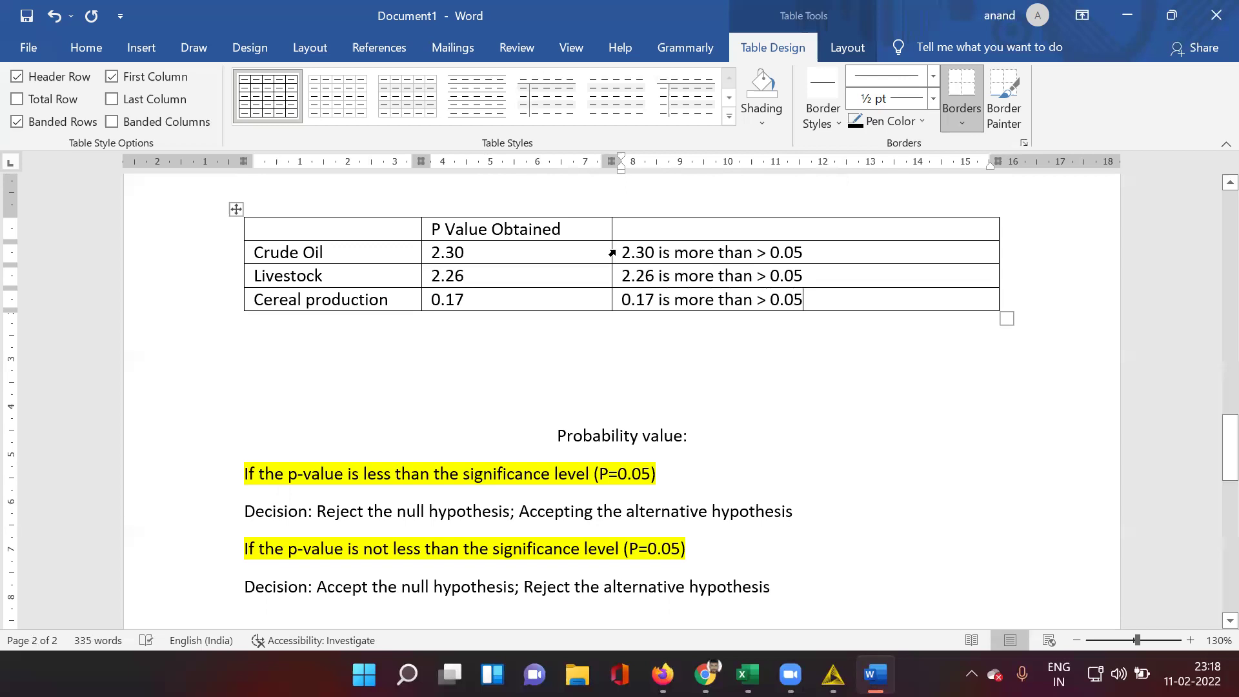
Title the table's third column Status/Outcome and its first column Variables
{"action": "left_click", "coordinate": [651, 233]}
{"action": "type", "text": "S"}
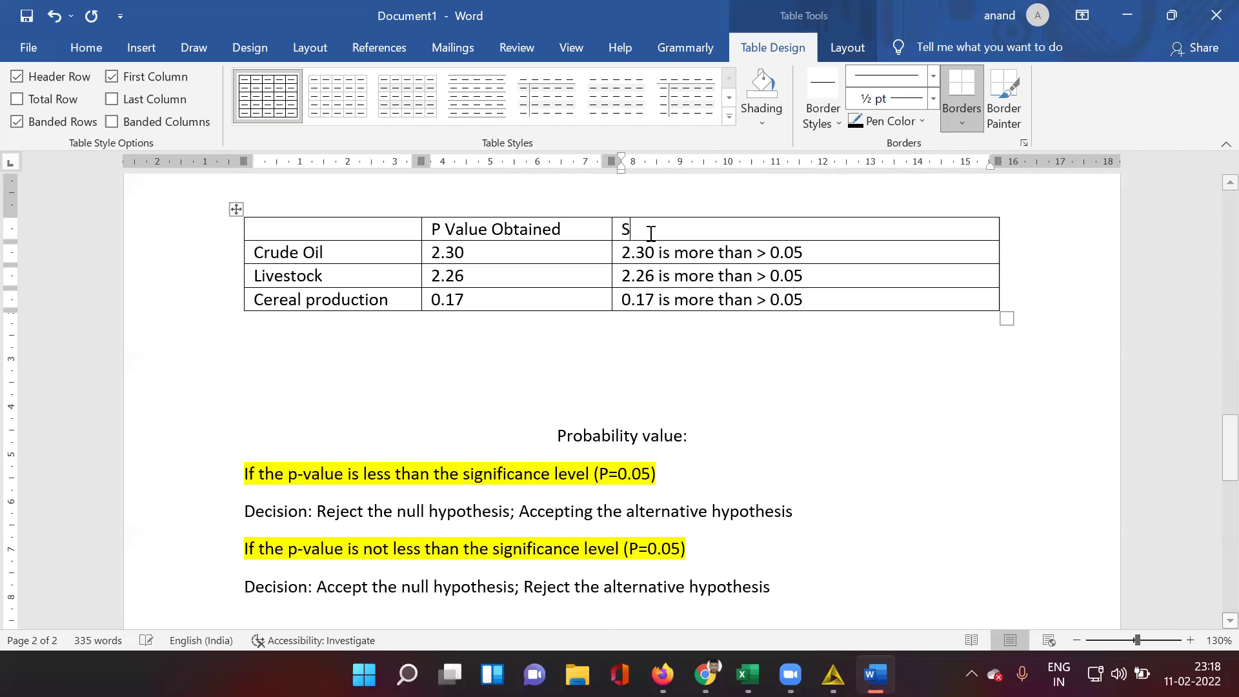
{"action": "type", "text": "tatus"}
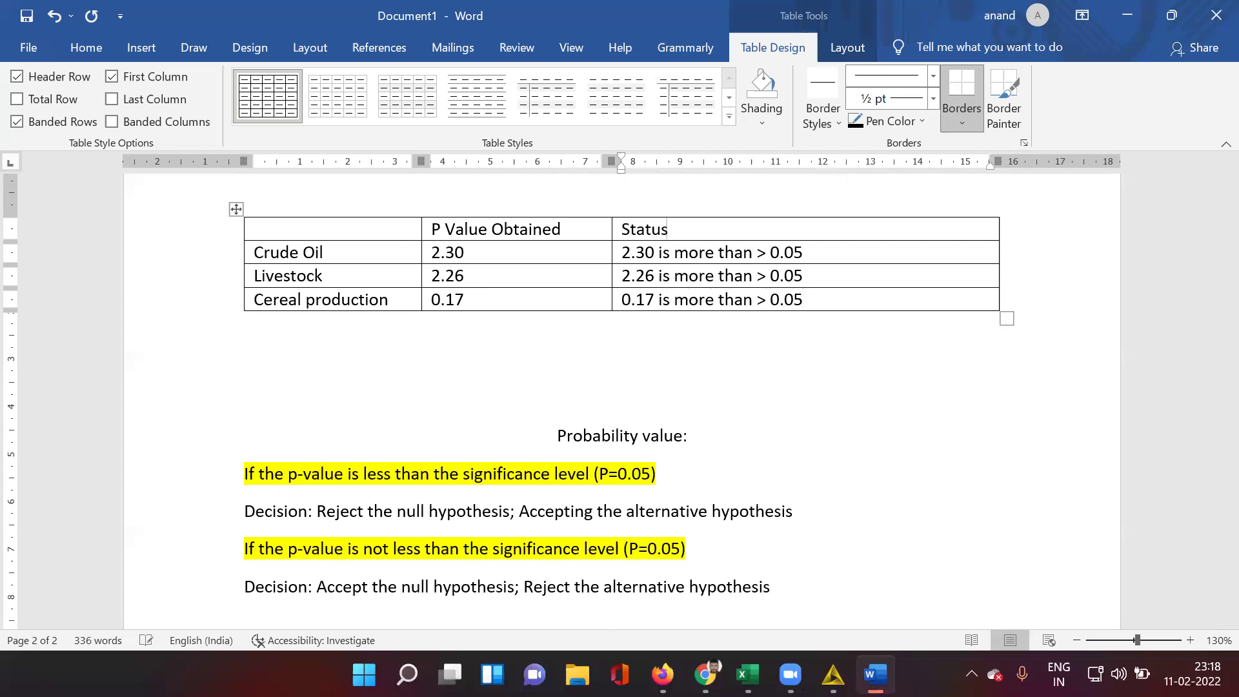
{"action": "type", "text": "/Outcome"}
{"action": "left_click", "coordinate": [377, 230]}
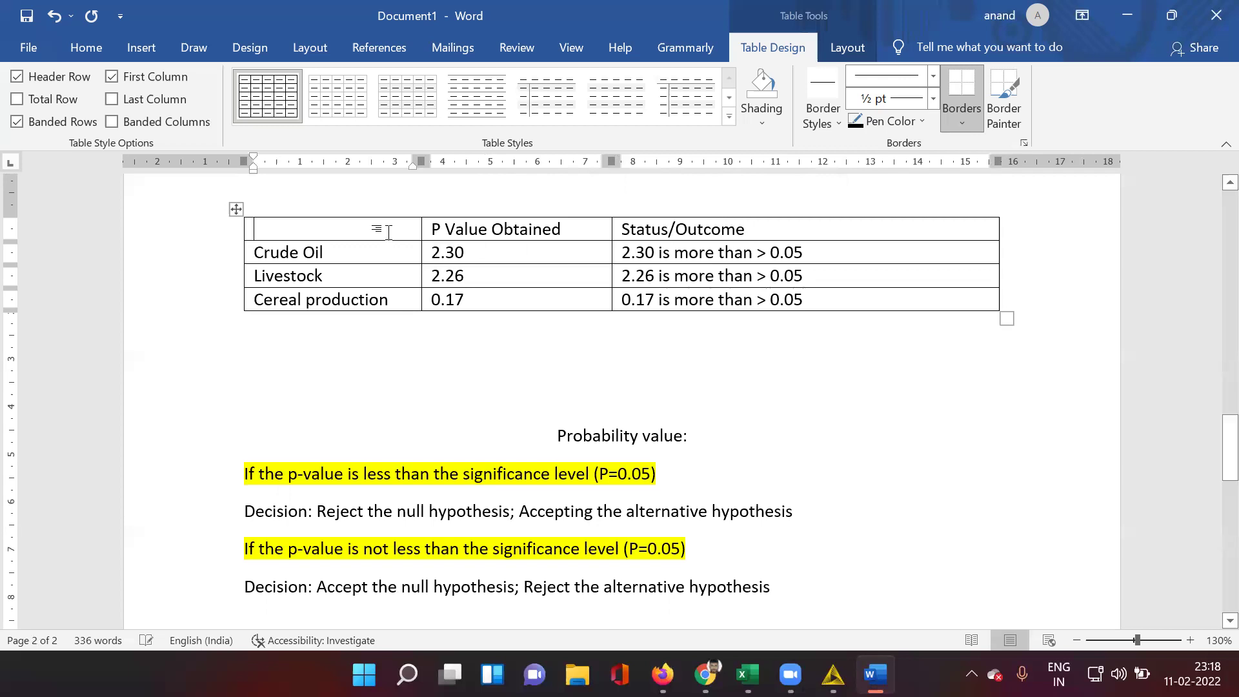
{"action": "type", "text": "Variables"}
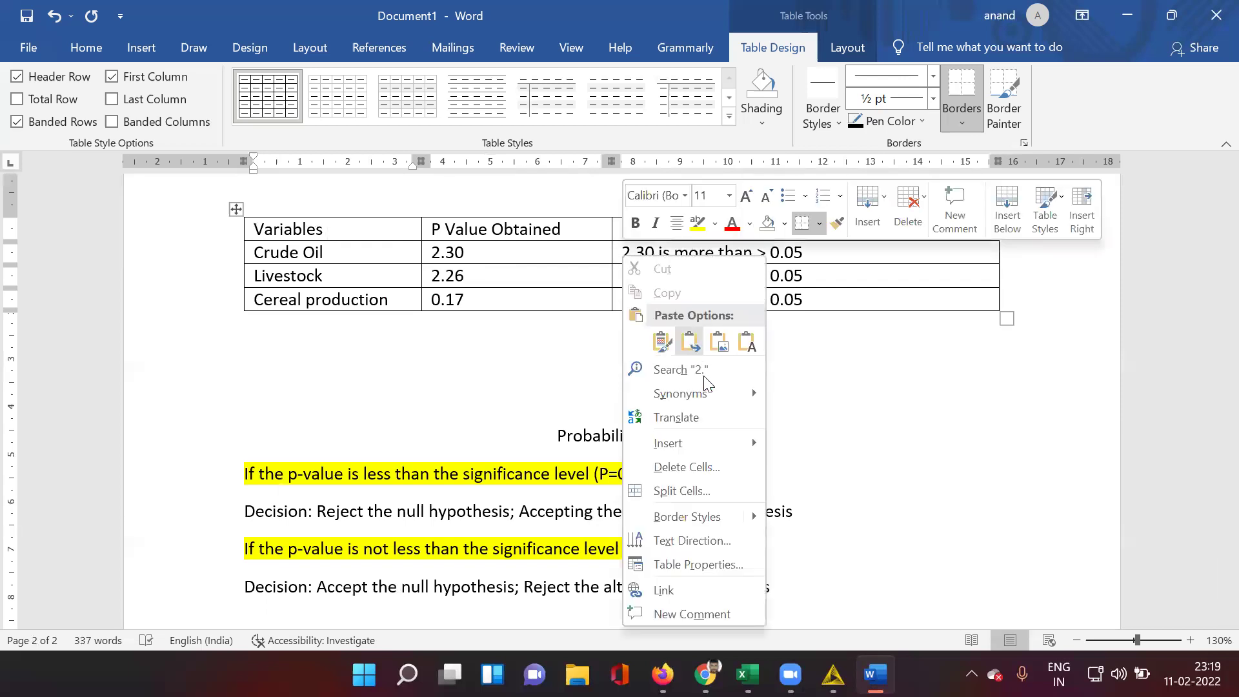
Insert a column to the right of Status/Outcome and title it "Hypothesis:"
{"action": "mouse_move", "coordinate": [720, 445]}
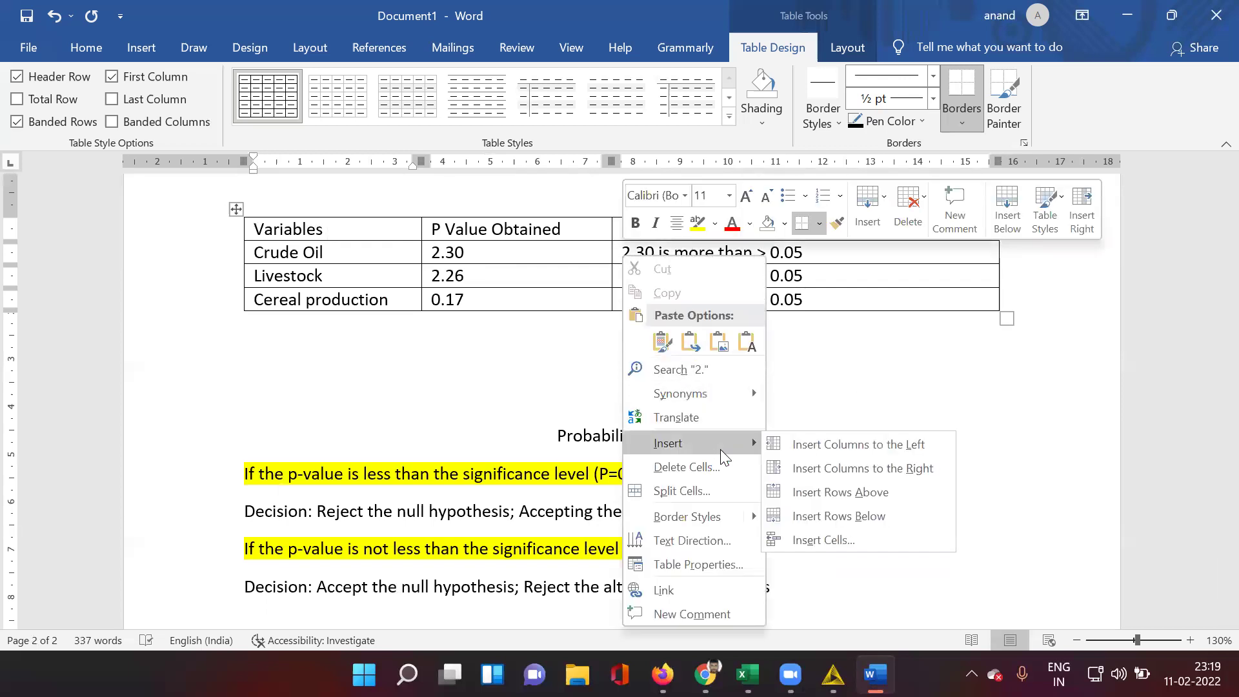
{"action": "left_click", "coordinate": [820, 470]}
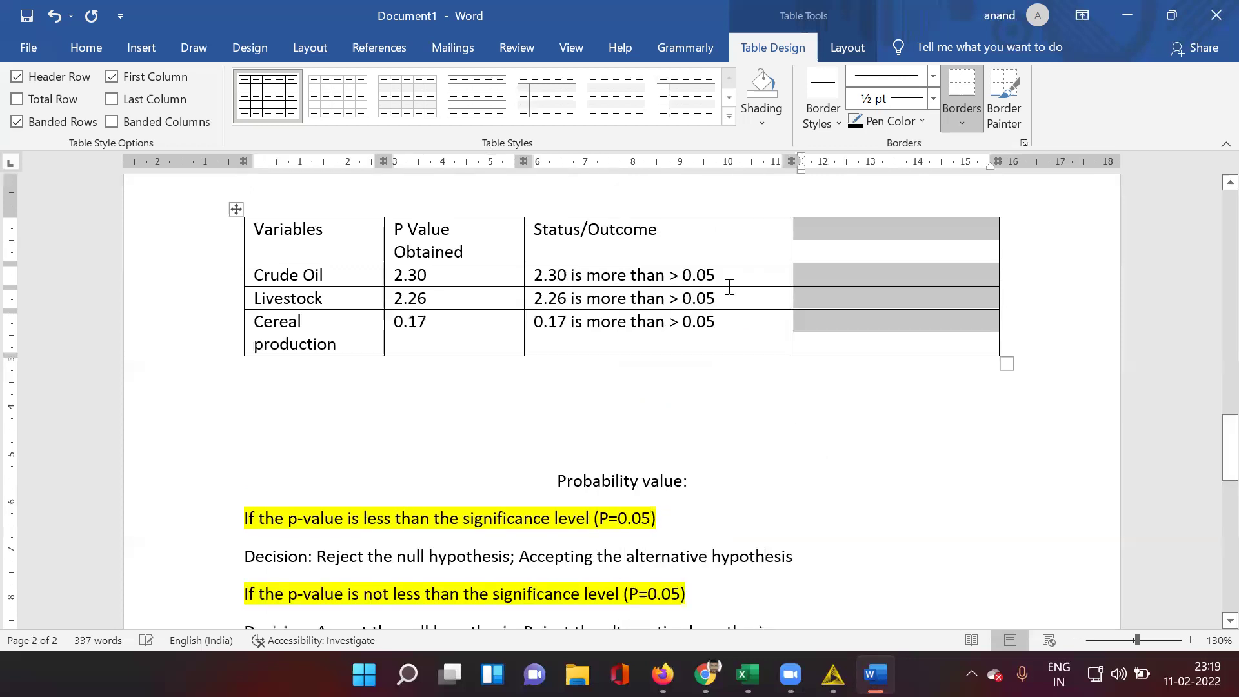
{"action": "left_click", "coordinate": [821, 236]}
{"action": "type", "text": "Hypothe"}
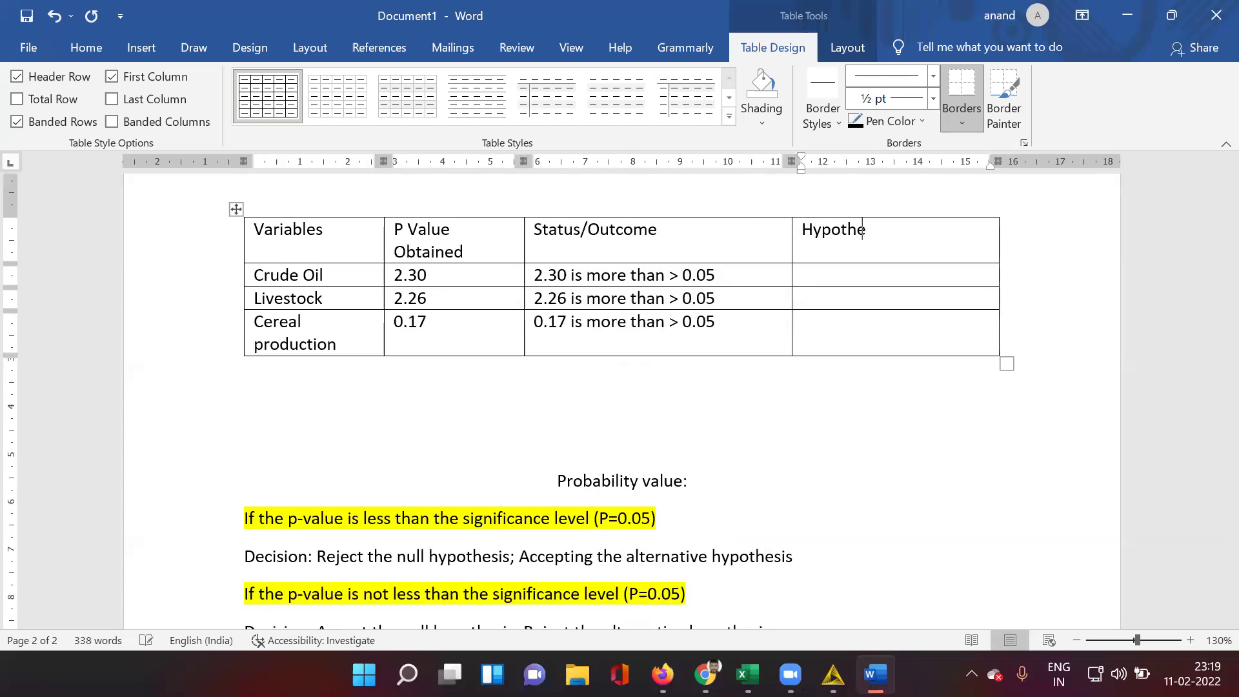
{"action": "type", "text": "sis:"}
Enter "Accept the Null Hy" in the Hypothesis column for the Crude Oil and Livestock rows
{"action": "type", "text": "Accept"}
{"action": "type", "text": " the"}
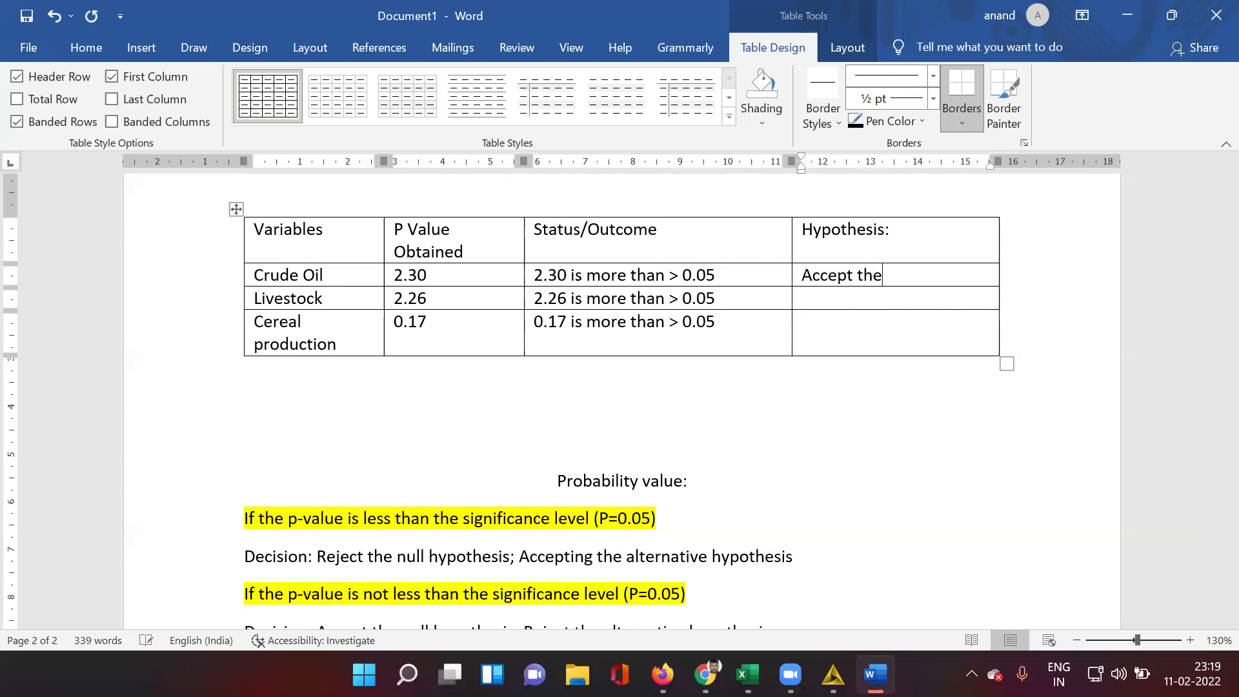
{"action": "type", "text": " Null Hy"}
{"action": "left_click", "coordinate": [803, 302]}
{"action": "type", "text": "Accept the Null Hy"}
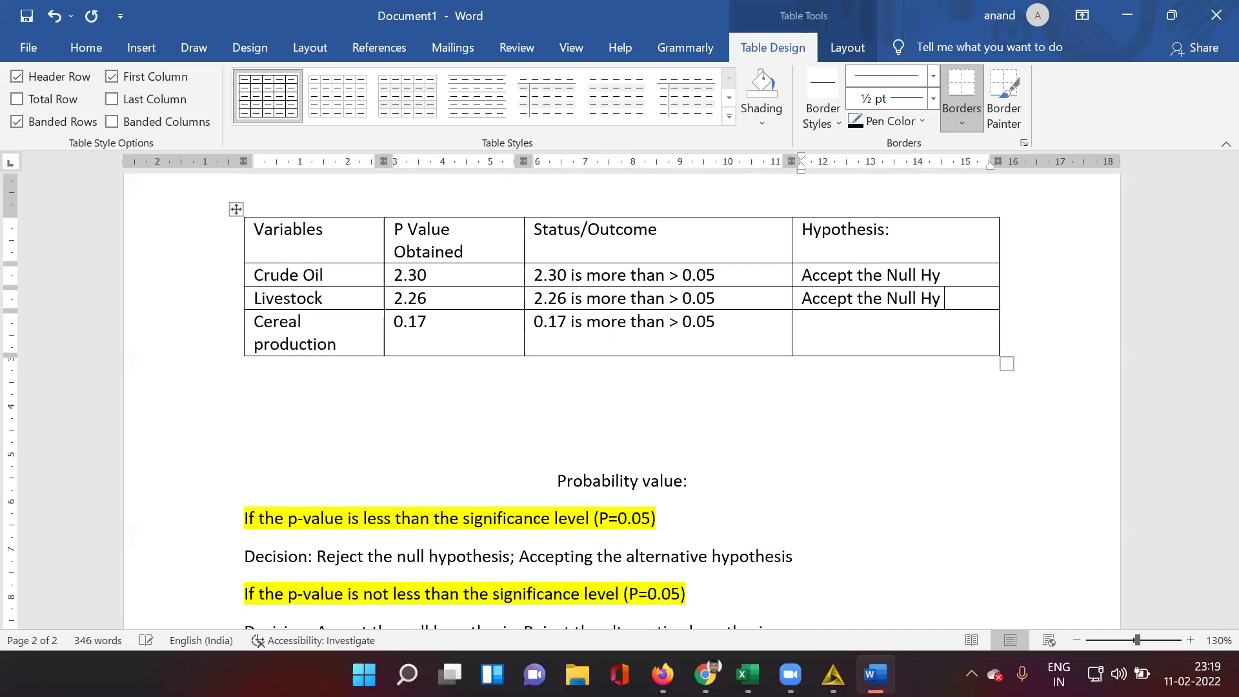
Copy the Livestock row's hypothesis text into the Cereal production row as text only, and widen the Hypothesis column leftward
{"action": "left_click_drag", "start_coordinate": [949, 298], "coordinate": [820, 300]}
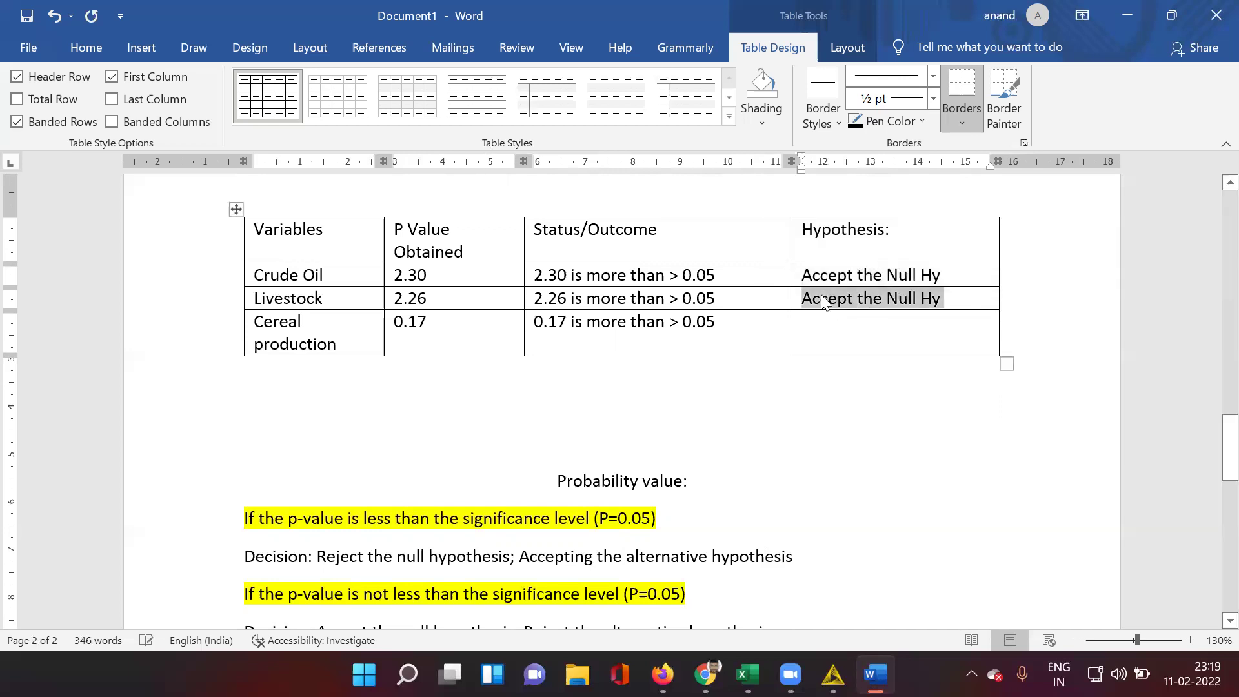
{"action": "right_click", "coordinate": [822, 298]}
{"action": "left_click", "coordinate": [844, 319]}
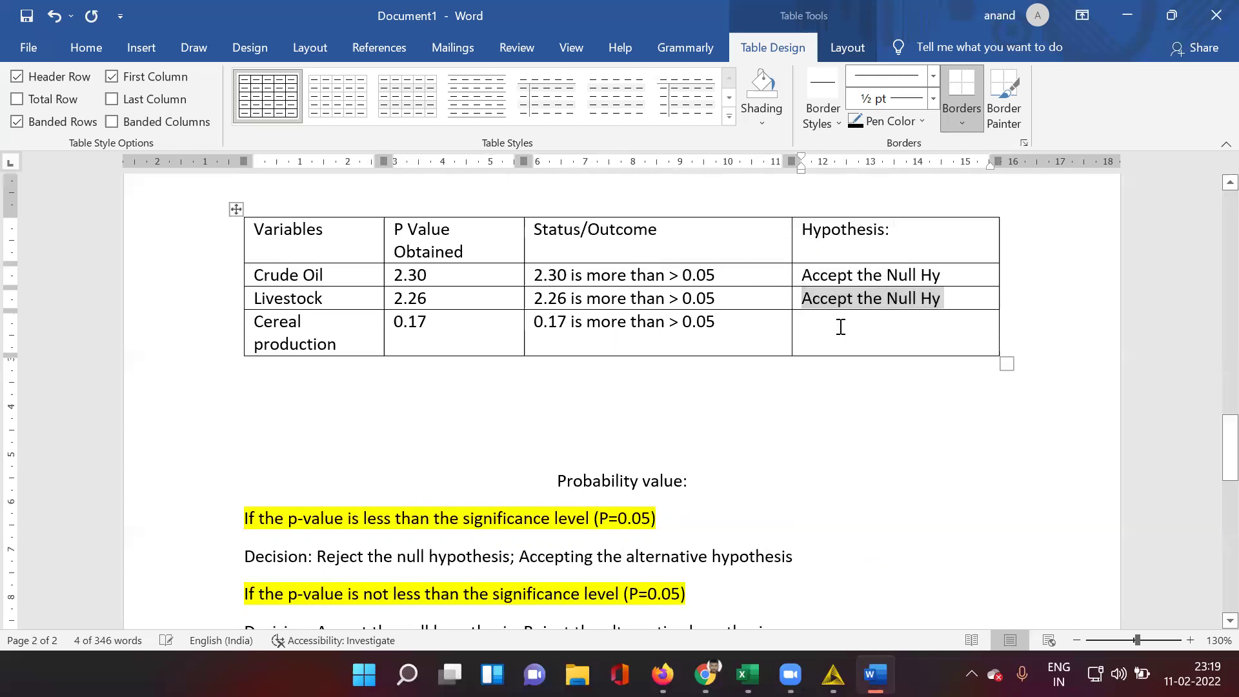
{"action": "left_click", "coordinate": [841, 327]}
{"action": "right_click", "coordinate": [834, 345]}
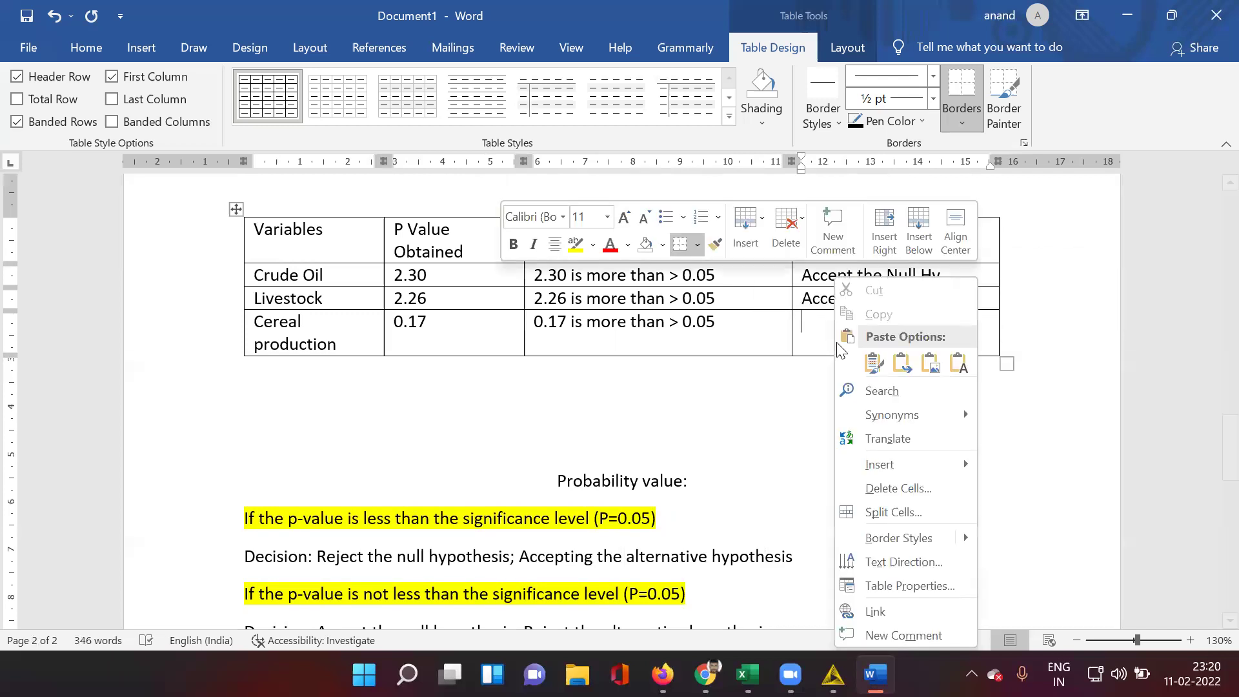
{"action": "left_click", "coordinate": [959, 363]}
{"action": "key", "text": "Down"}
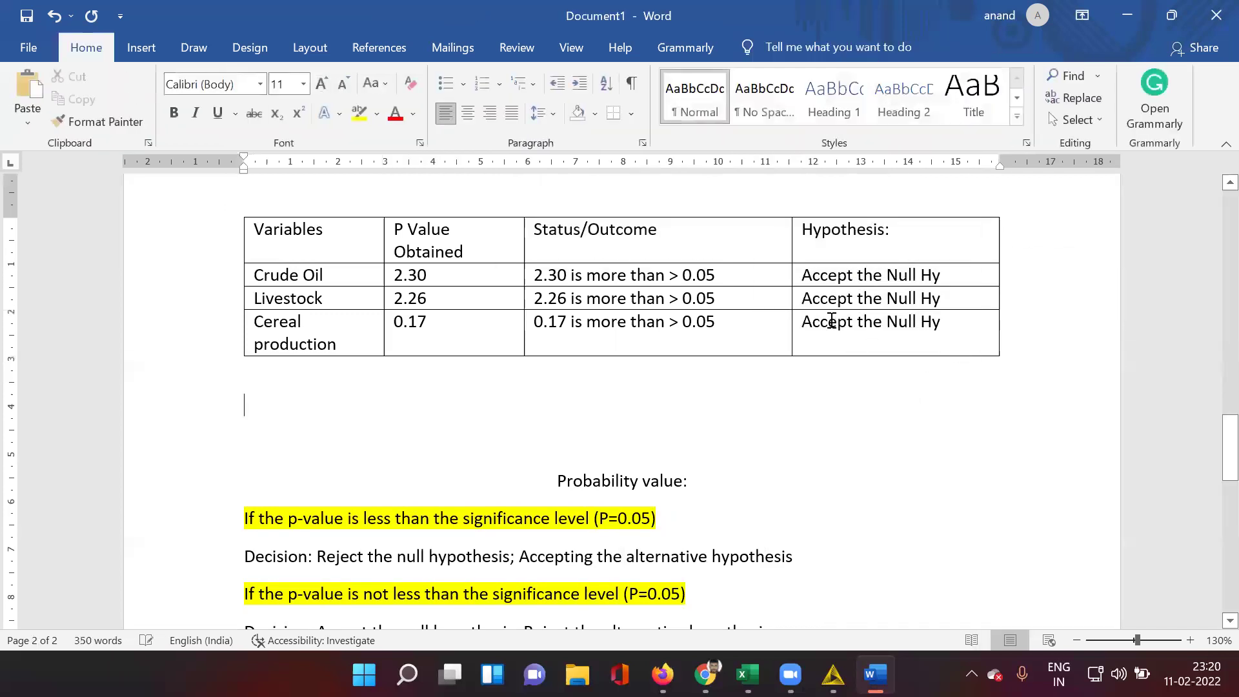
{"action": "left_click_drag", "start_coordinate": [791, 275], "coordinate": [754, 276]}
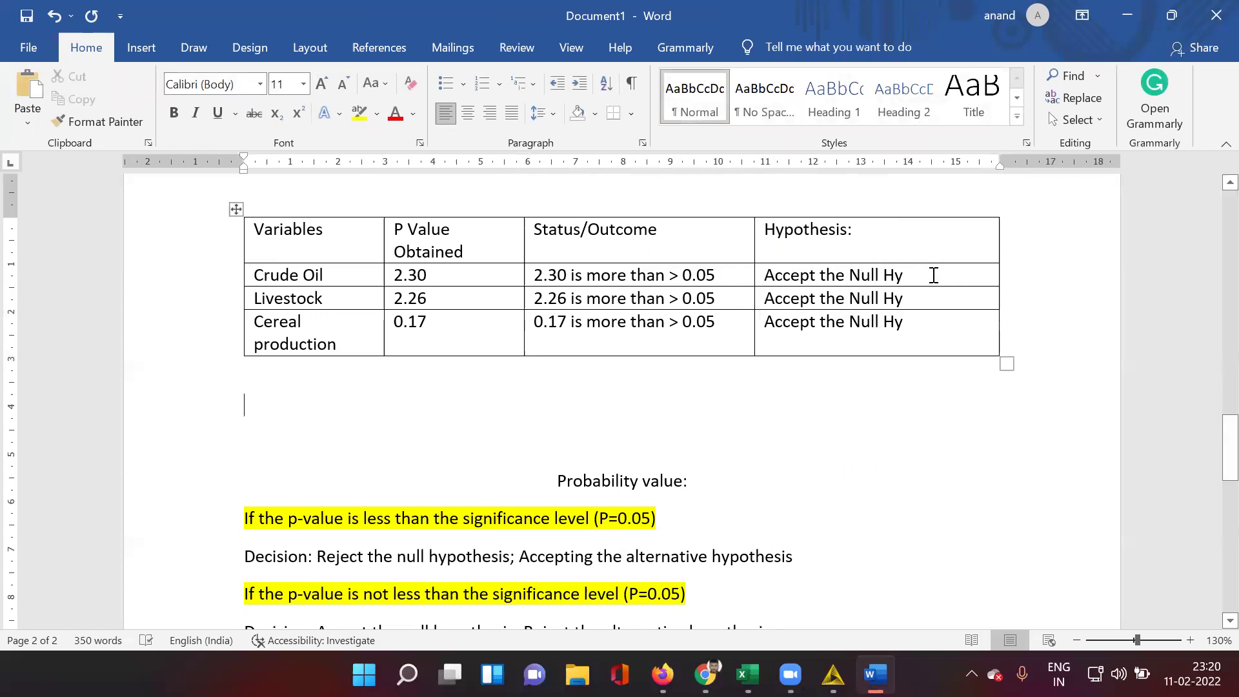
{"action": "left_click", "coordinate": [371, 271]}
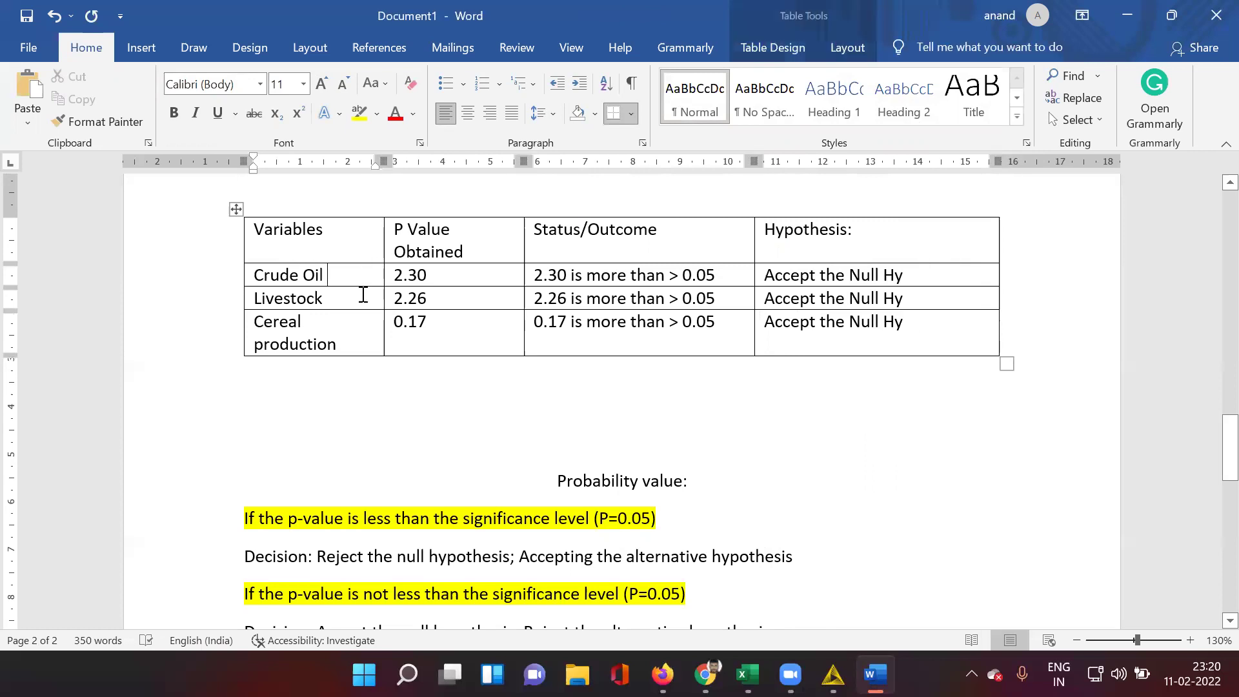
{"action": "left_click", "coordinate": [359, 300]}
{"action": "left_click", "coordinate": [358, 328]}
{"action": "left_click_drag", "start_coordinate": [350, 323], "coordinate": [814, 326]}
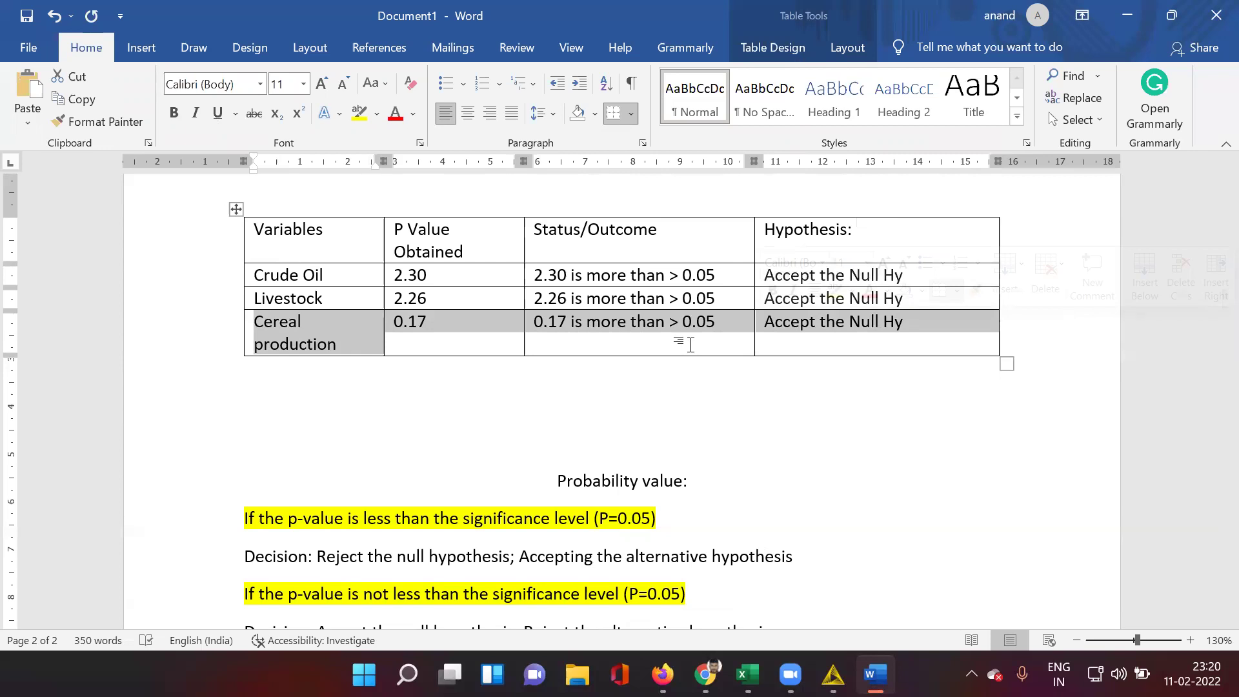
{"action": "left_click", "coordinate": [690, 345]}
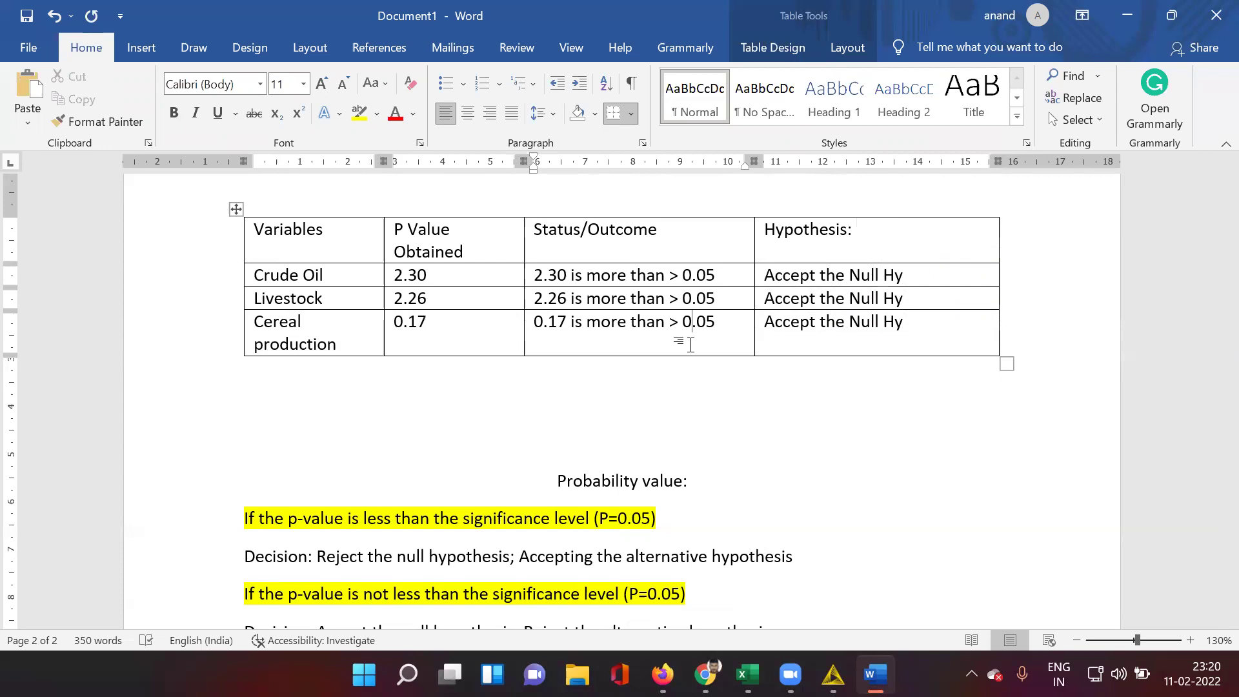
Remove the extra blank lines between the table and the Probability value heading
{"action": "left_click", "coordinate": [636, 402]}
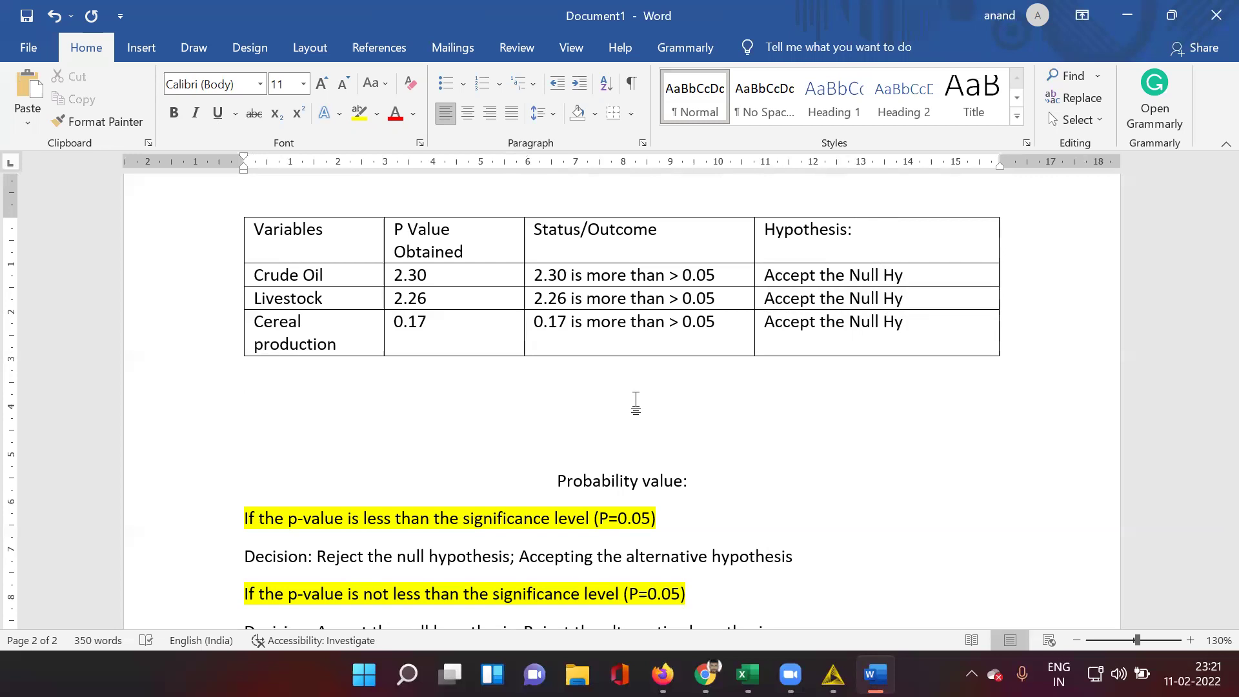
{"action": "left_click", "coordinate": [627, 450]}
{"action": "key", "text": "BackSpace"}
{"action": "key", "text": "BackSpace"}
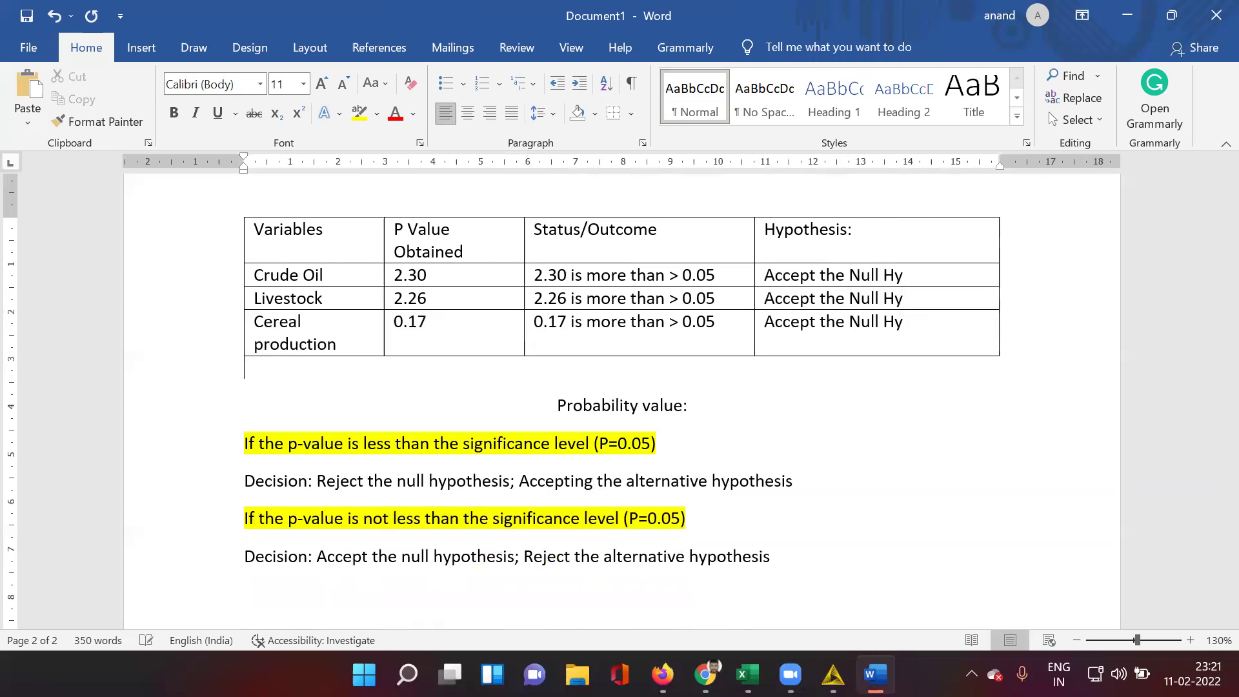
Review the report from its beginning through the hypotheses, correlation result and inference for Crude Oil
{"action": "scroll", "coordinate": [621, 400], "scroll_direction": "up", "scroll_amount": 15}
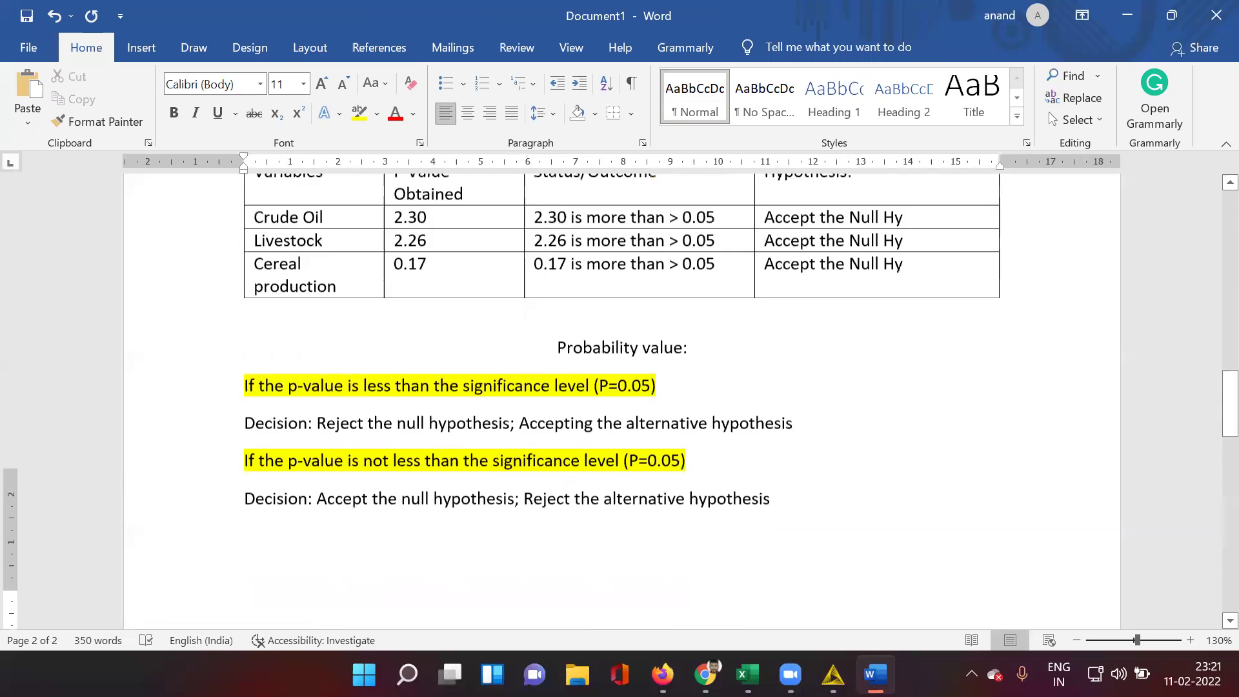
{"action": "scroll", "coordinate": [622, 400], "scroll_direction": "down", "scroll_amount": 3}
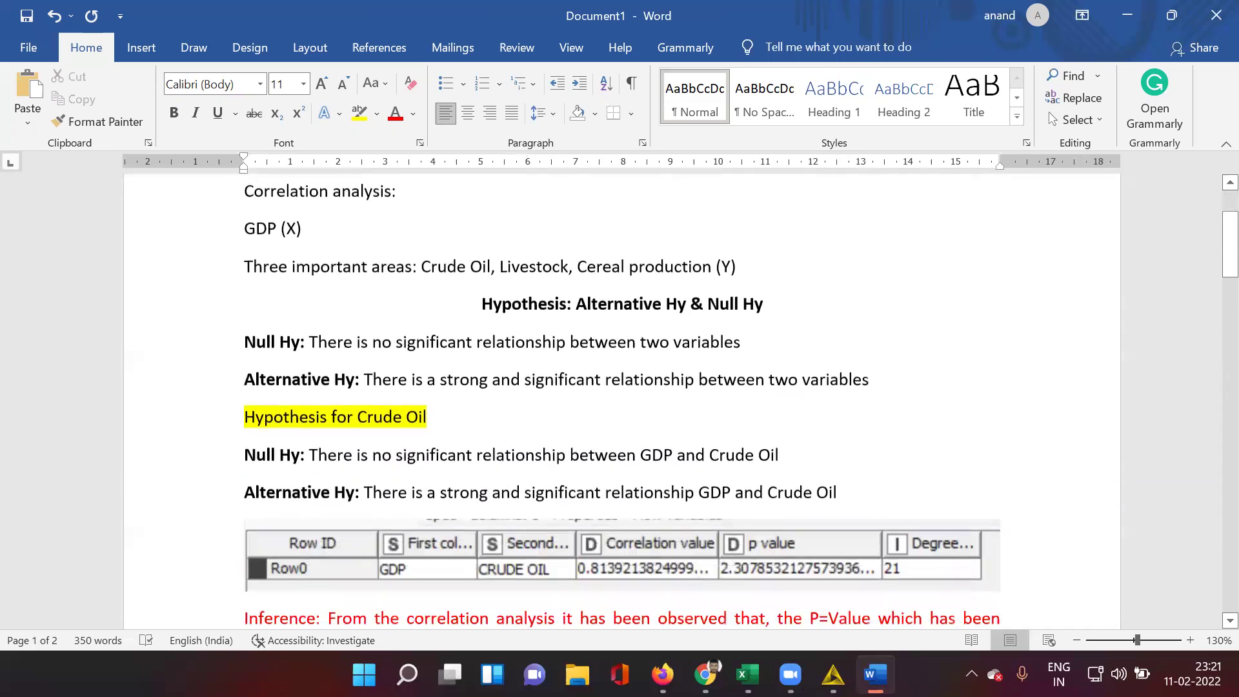
{"action": "scroll", "coordinate": [585, 409], "scroll_direction": "up", "scroll_amount": 2}
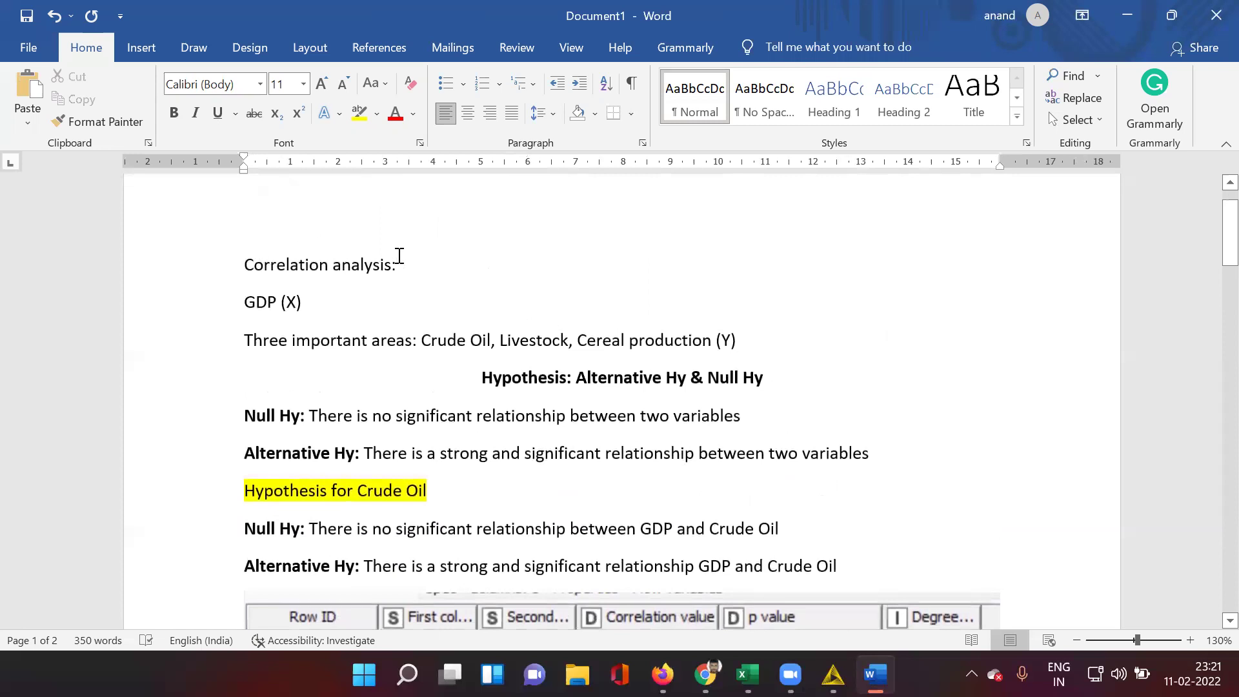
{"action": "scroll", "coordinate": [398, 255], "scroll_direction": "down", "scroll_amount": 2}
{"action": "scroll", "coordinate": [399, 256], "scroll_direction": "down", "scroll_amount": 2}
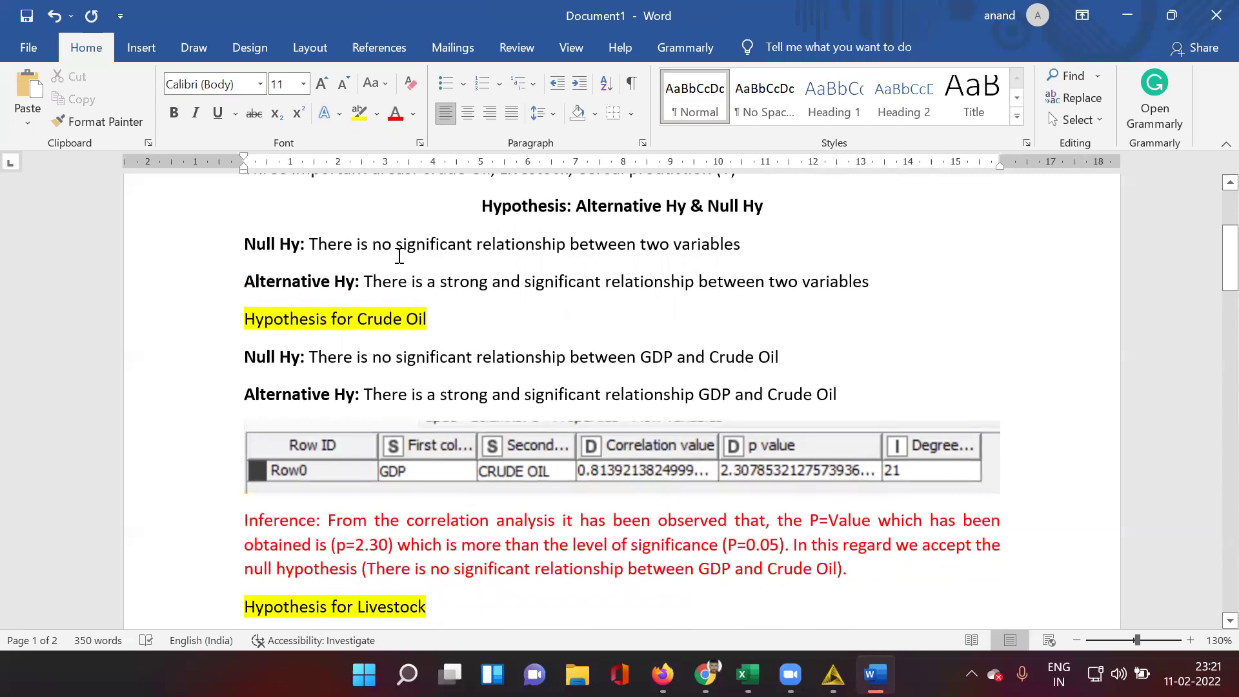
{"action": "scroll", "coordinate": [400, 256], "scroll_direction": "down", "scroll_amount": 1}
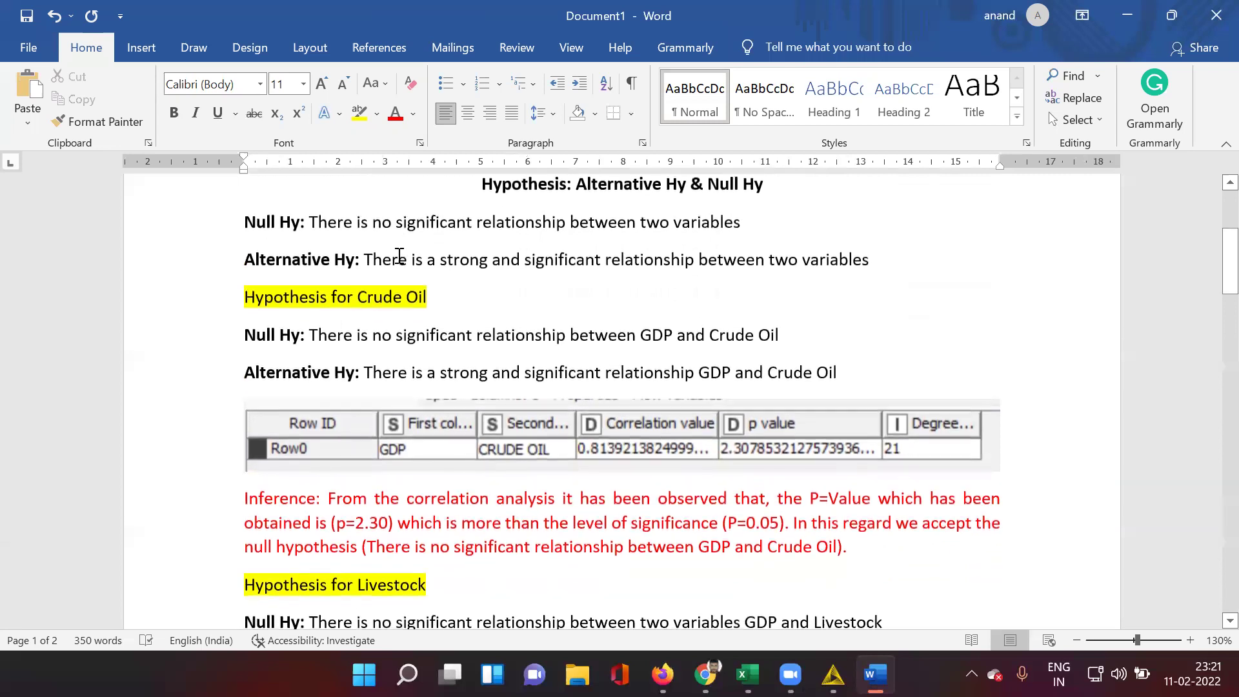
{"action": "right_click", "coordinate": [399, 256]}
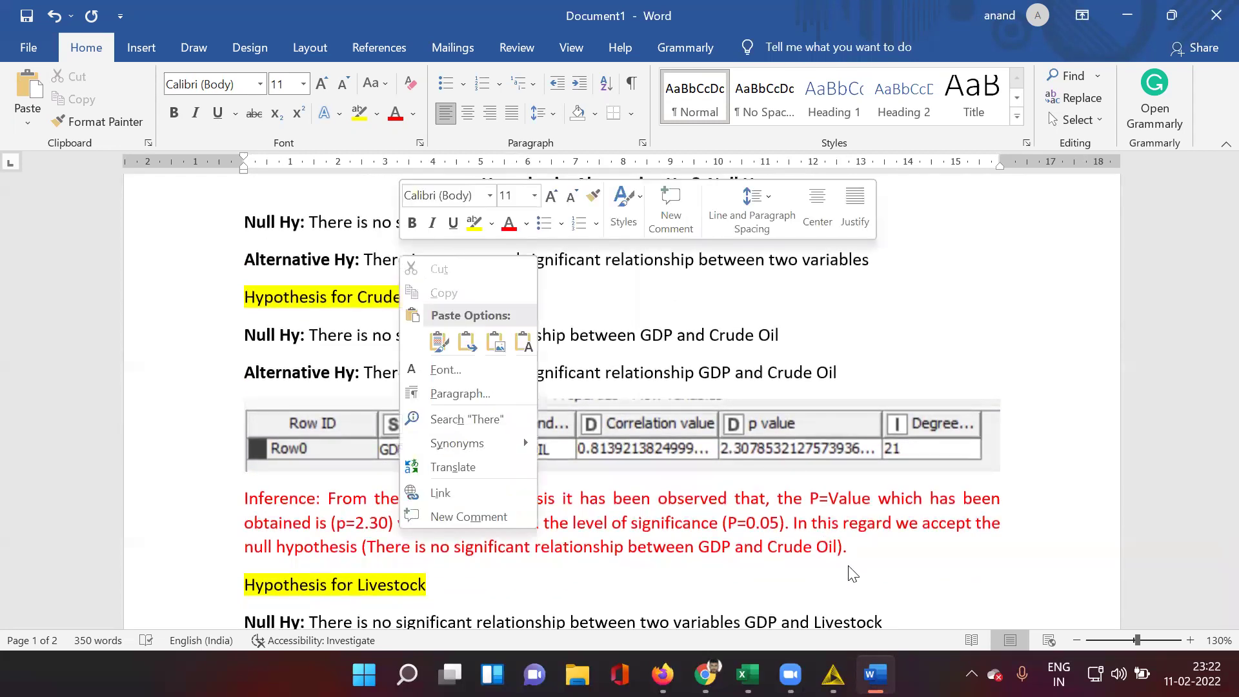
Switch to KNIME Analytics Platform to view the GDP correlation workflow
{"action": "left_click", "coordinate": [832, 675]}
{"action": "left_click", "coordinate": [709, 581]}
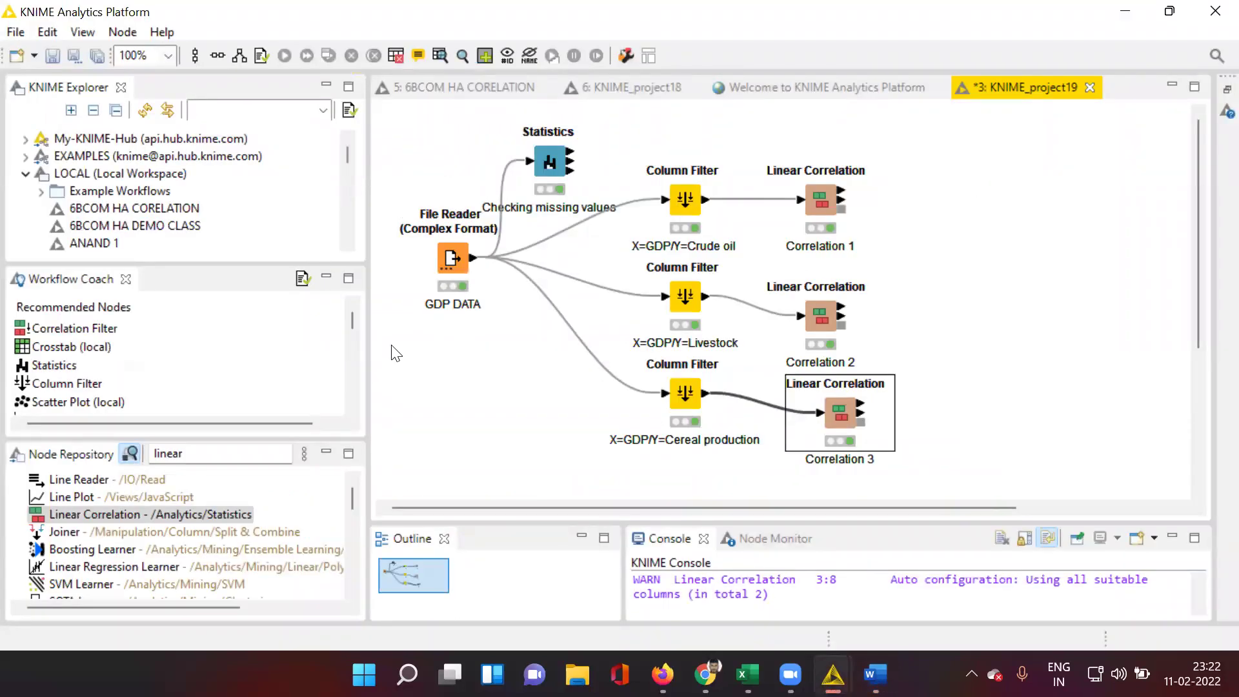
Review the workflow node by node, from the GDP DATA reader and Statistics through the three Column Filters to the three Linear Correlation nodes
{"action": "left_click", "coordinate": [456, 260]}
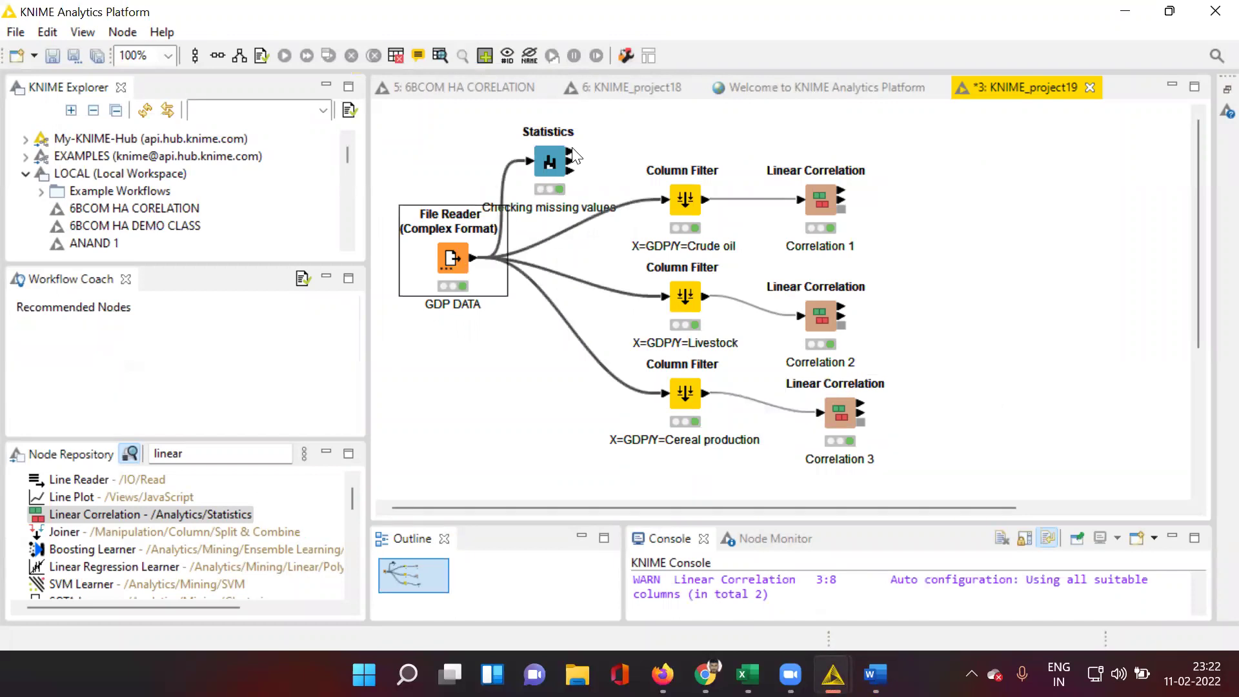
{"action": "left_click", "coordinate": [550, 162]}
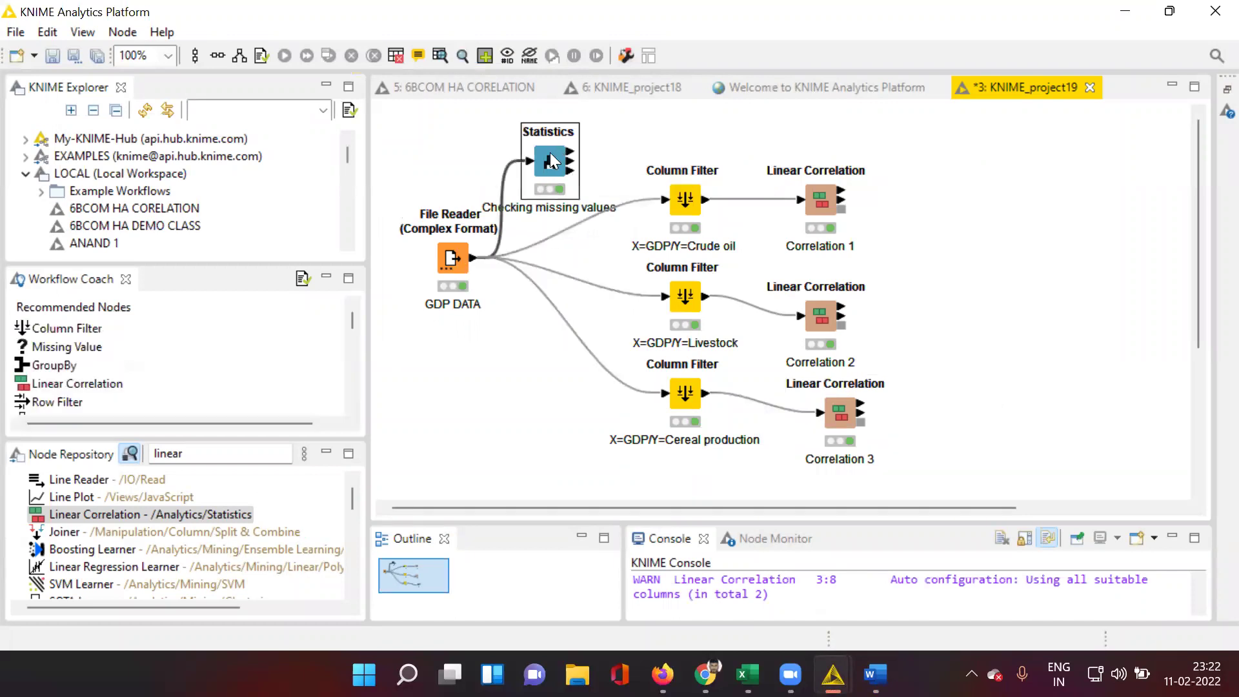
{"action": "left_click", "coordinate": [692, 204]}
{"action": "left_click", "coordinate": [693, 297]}
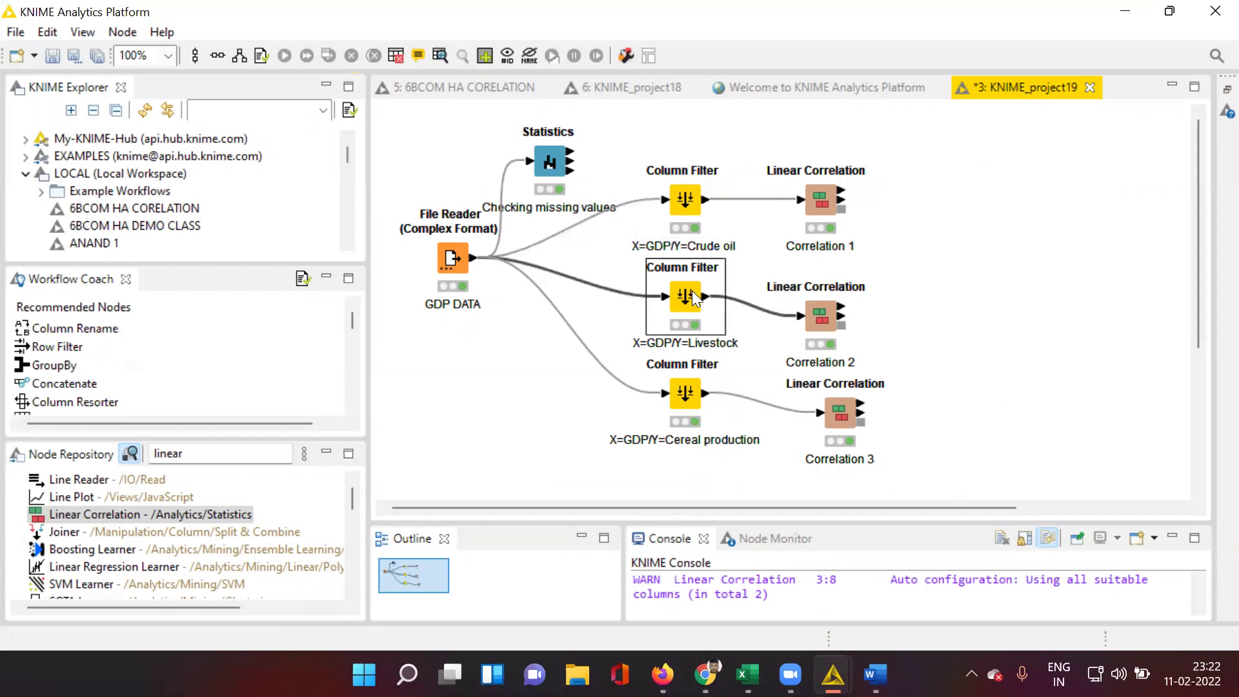
{"action": "left_click", "coordinate": [672, 408]}
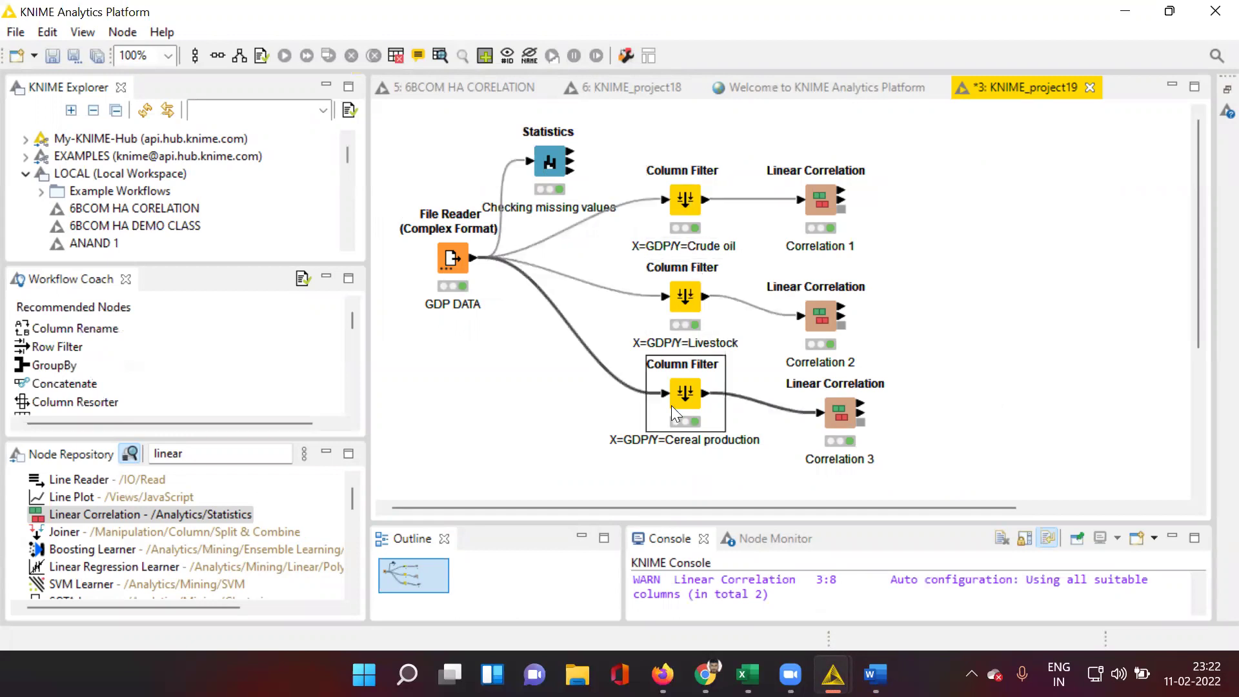
{"action": "left_click", "coordinate": [516, 369]}
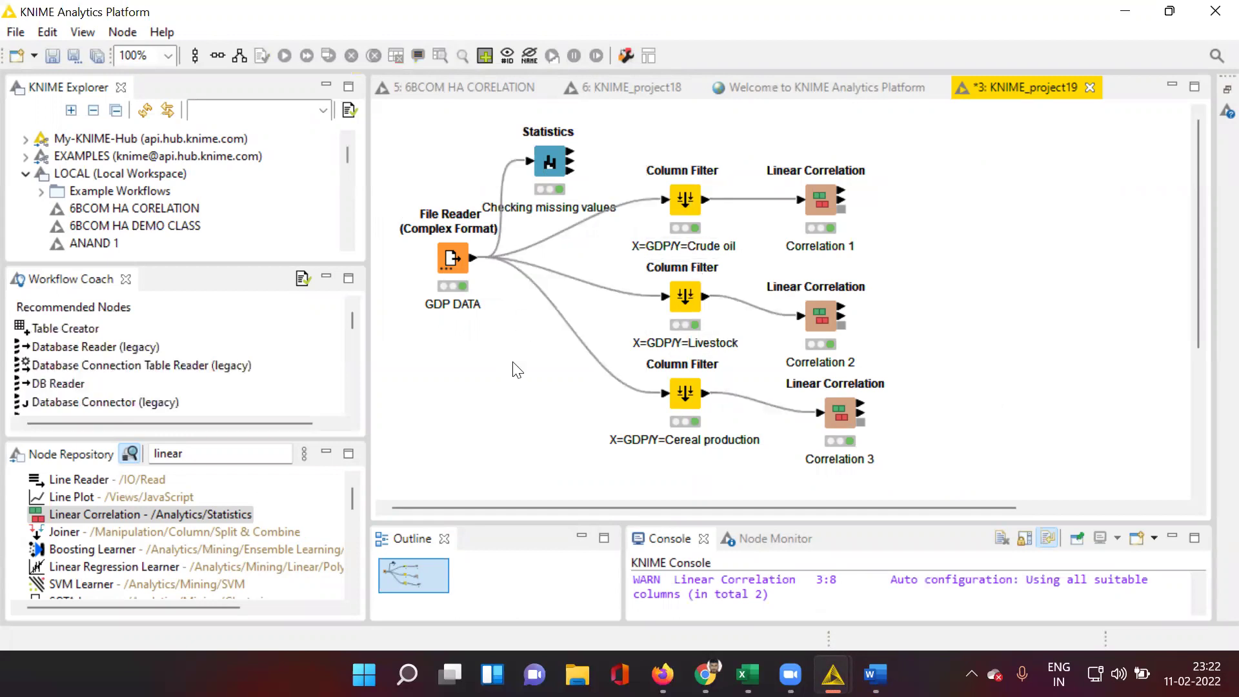
{"action": "left_click", "coordinate": [816, 205]}
{"action": "left_click", "coordinate": [828, 306]}
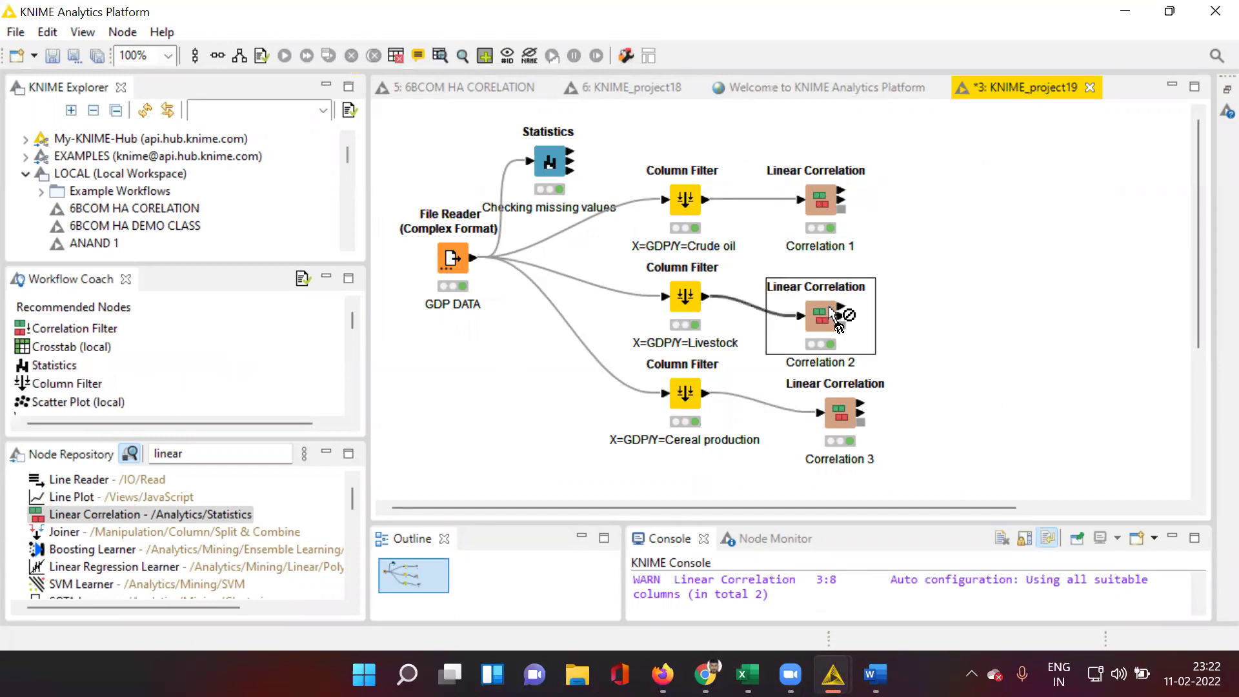
{"action": "left_click", "coordinate": [832, 435]}
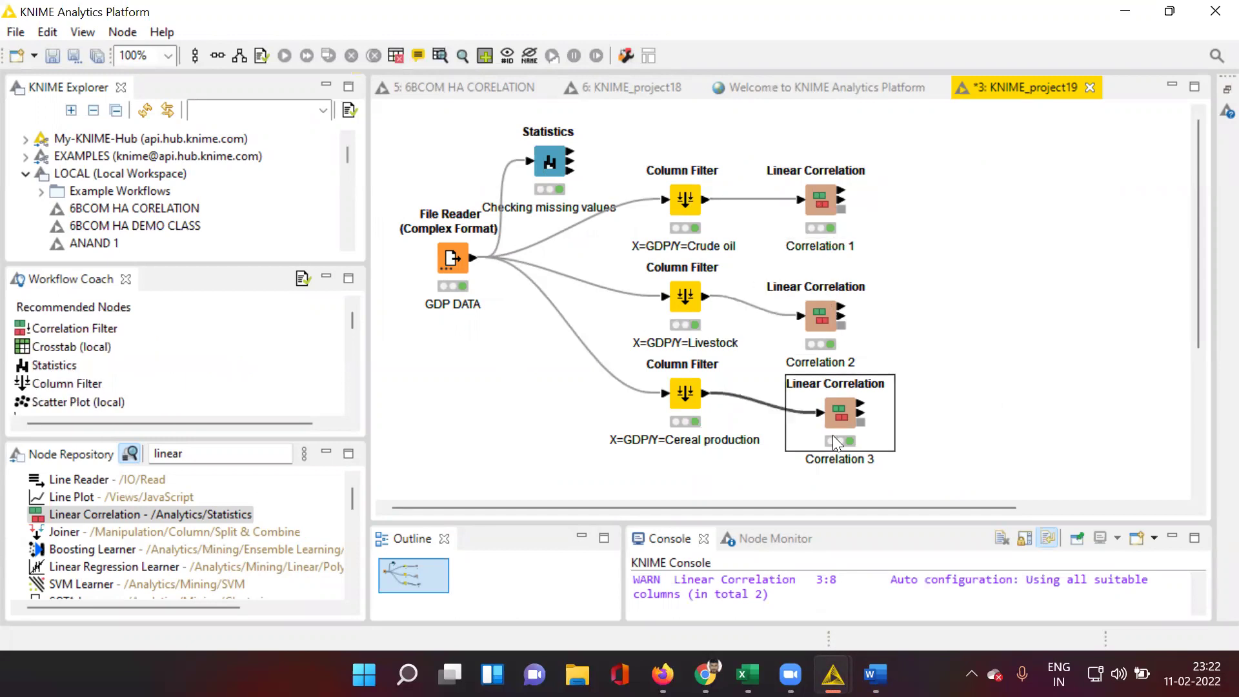
{"action": "left_click", "coordinate": [908, 301]}
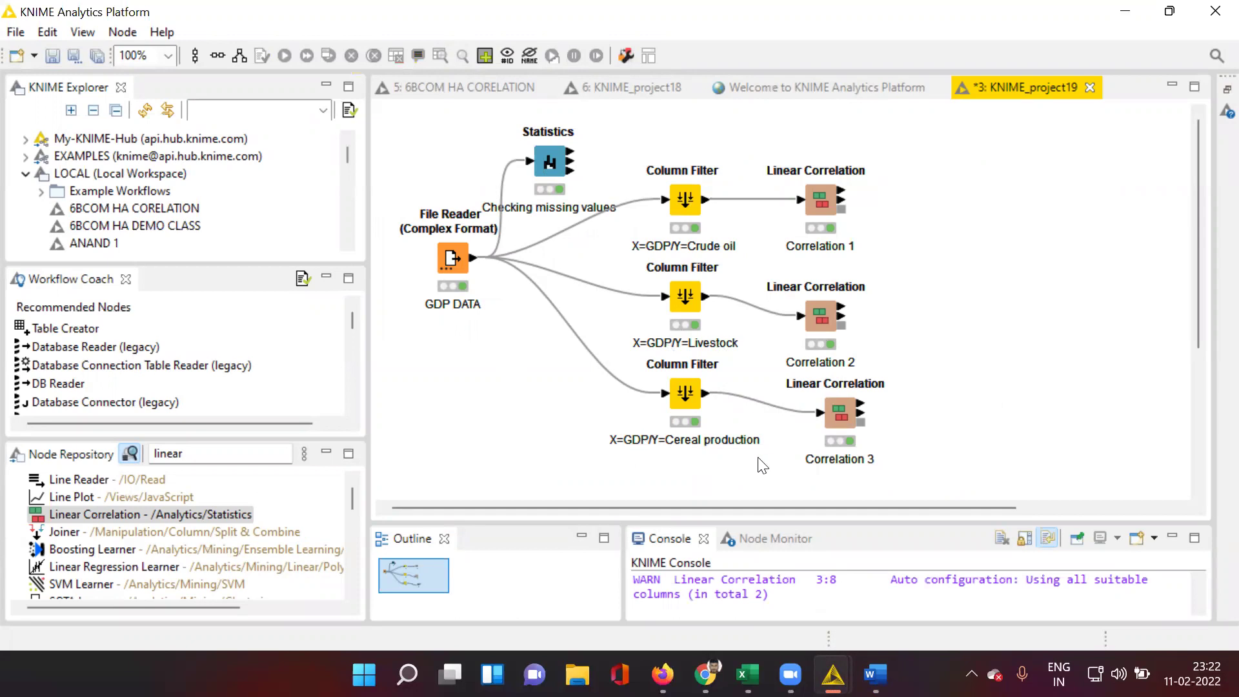
Switch to the Word report and review the inferences, the table of p values and hypothesis decisions, and the Probability value rules
{"action": "mouse_move", "coordinate": [875, 674]}
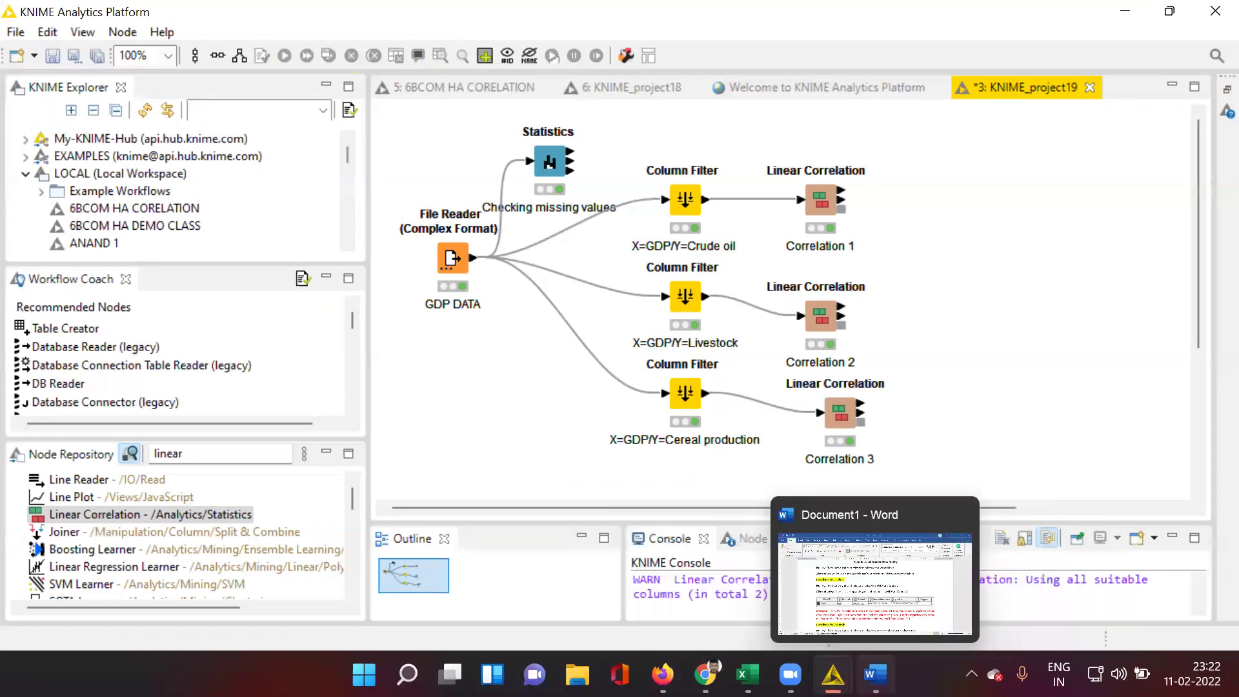
{"action": "left_click", "coordinate": [858, 581]}
{"action": "scroll", "coordinate": [766, 409], "scroll_direction": "down", "scroll_amount": 3}
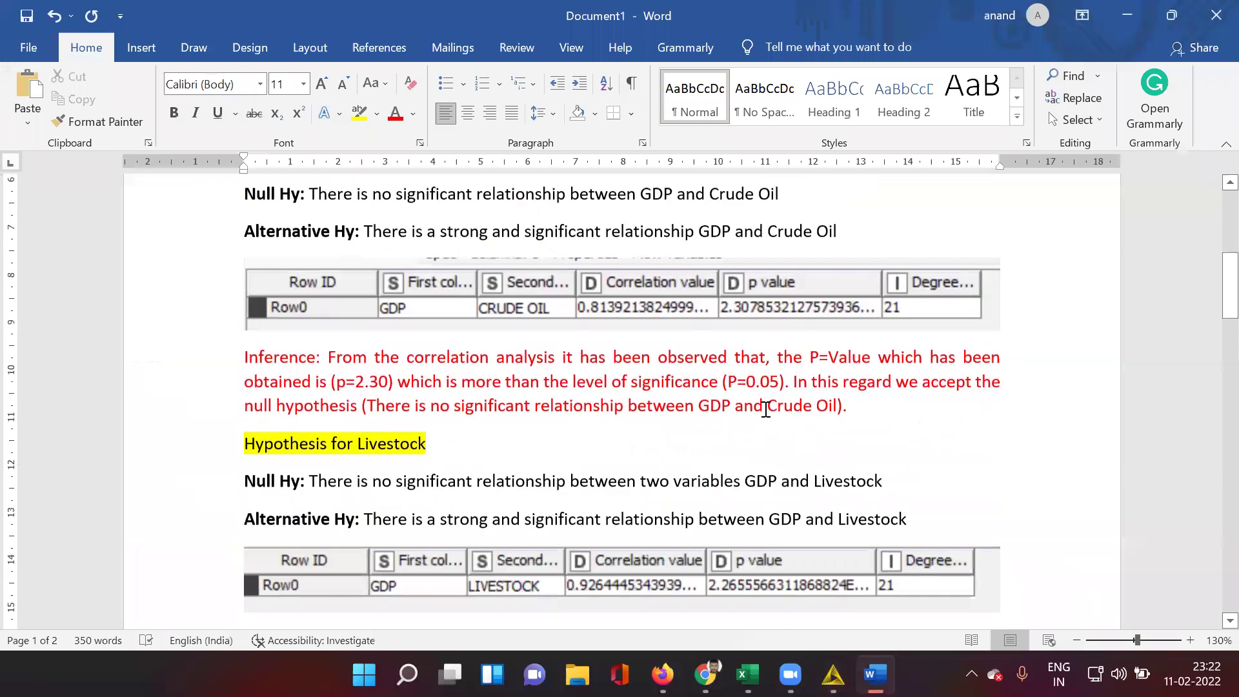
{"action": "scroll", "coordinate": [765, 409], "scroll_direction": "down", "scroll_amount": 15}
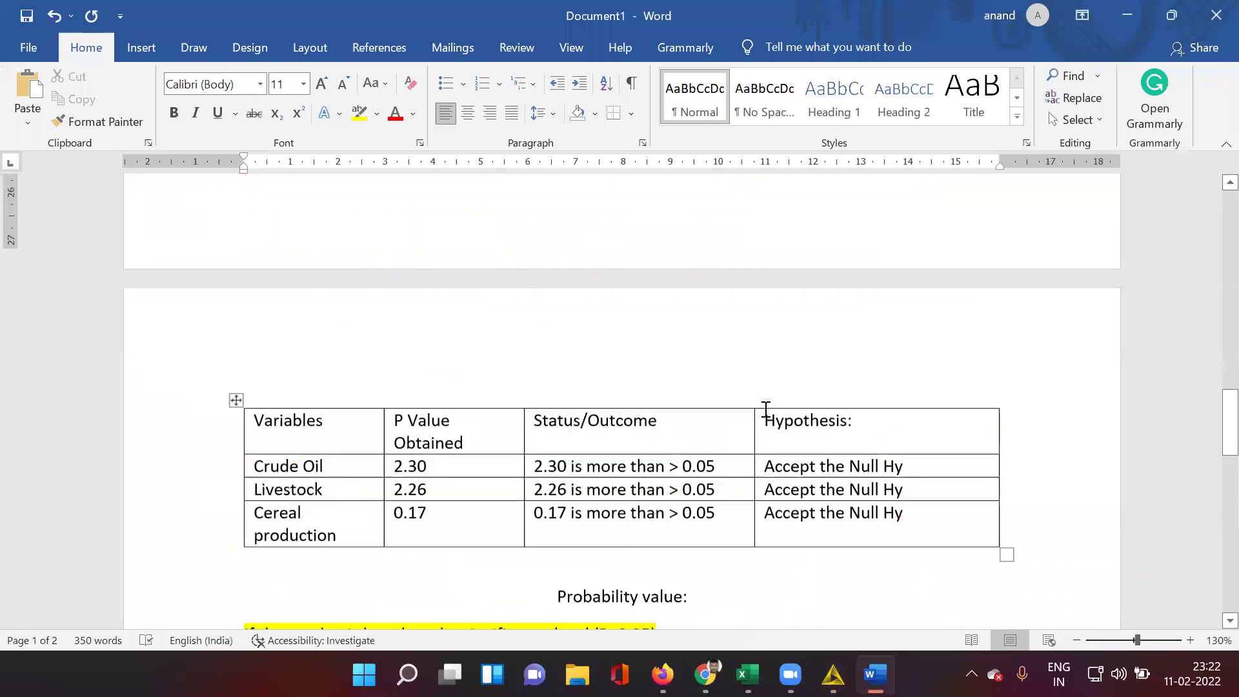
{"action": "scroll", "coordinate": [766, 409], "scroll_direction": "up", "scroll_amount": 1}
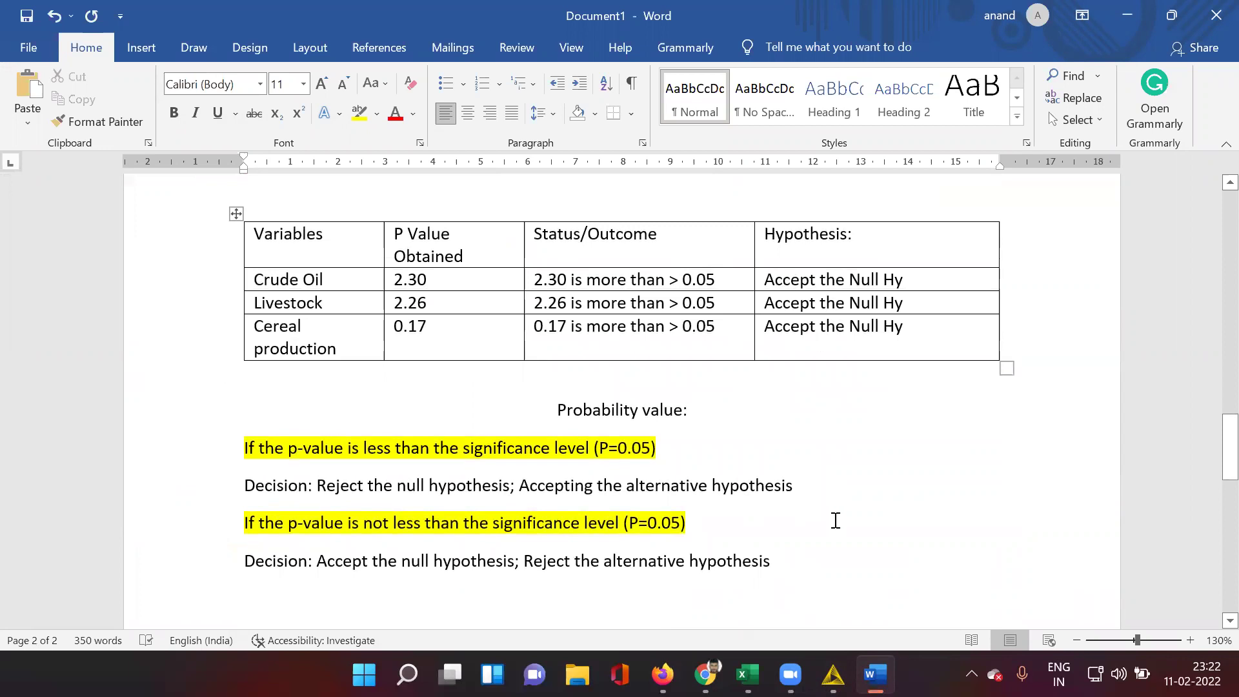
{"action": "scroll", "coordinate": [832, 517], "scroll_direction": "down", "scroll_amount": 3}
{"action": "scroll", "coordinate": [832, 517], "scroll_direction": "up", "scroll_amount": 2}
{"action": "scroll", "coordinate": [832, 580], "scroll_direction": "down", "scroll_amount": 3}
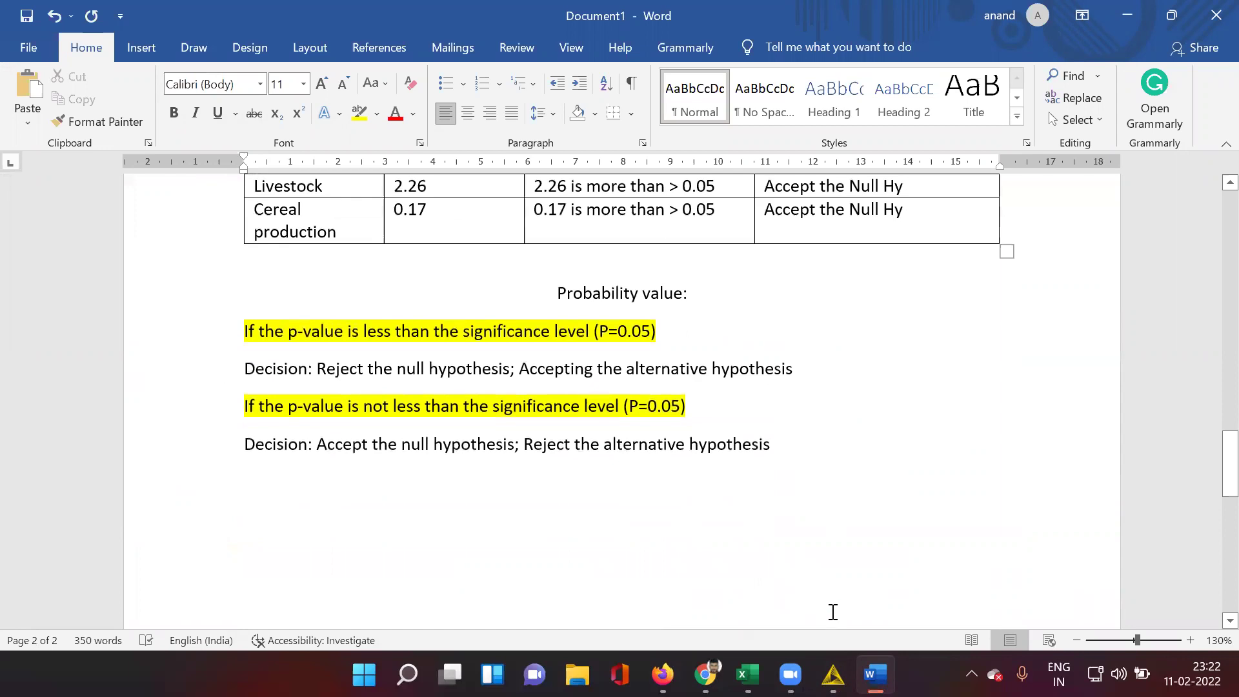
Switch back to the KNIME Analytics Platform window showing the KNIME_project19 workflow
{"action": "mouse_move", "coordinate": [833, 674]}
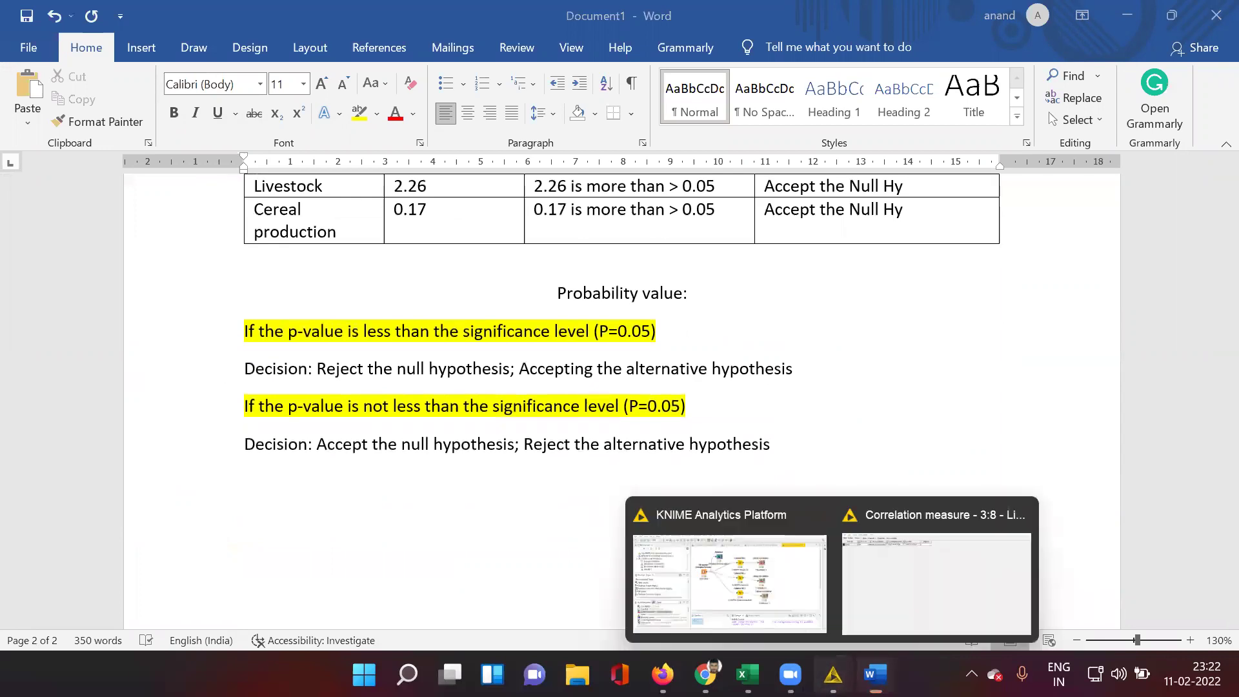
{"action": "left_click", "coordinate": [787, 583]}
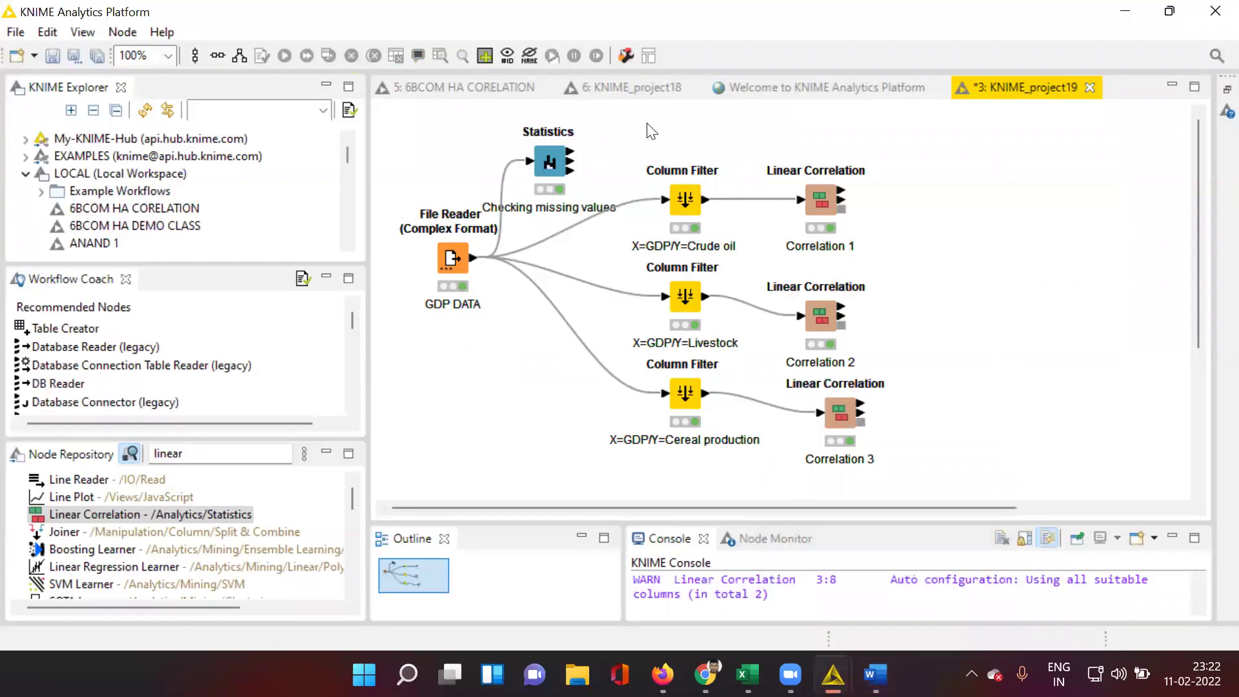